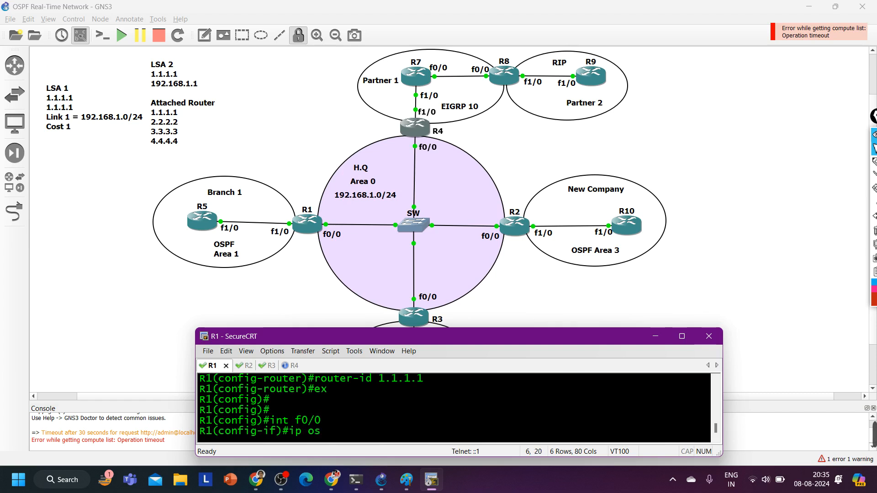
Enable OSPF process 1 in area 0 on R1's f0/0 interface and return to global configuration
text(1 ar)
key(Tab)
text(0)
key(Return)
key(Return)
key(Return)
text(exi)
key(Return)
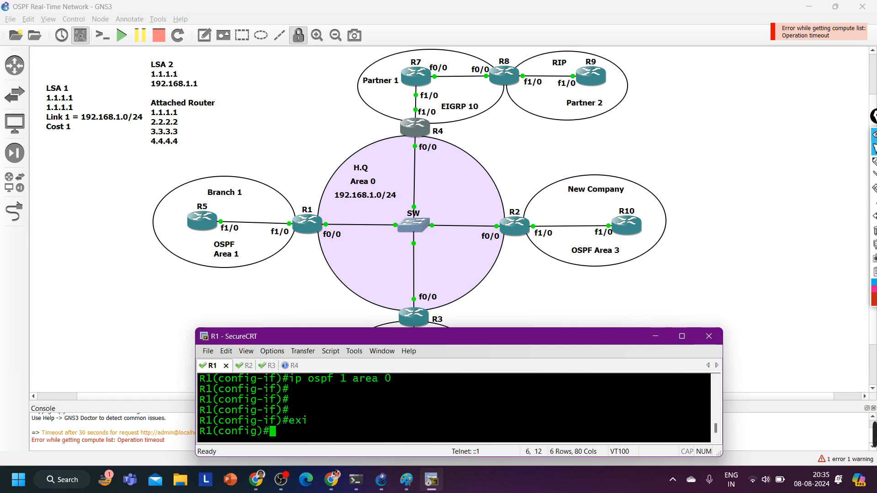
Switch to R2's console session and enter global configuration mode from the terminal
click(319, 131)
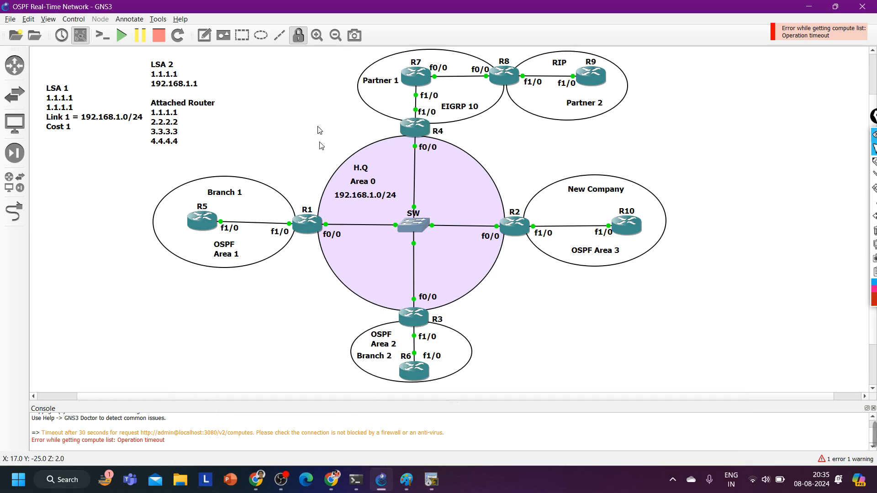
mouse_move(432, 479)
click(375, 401)
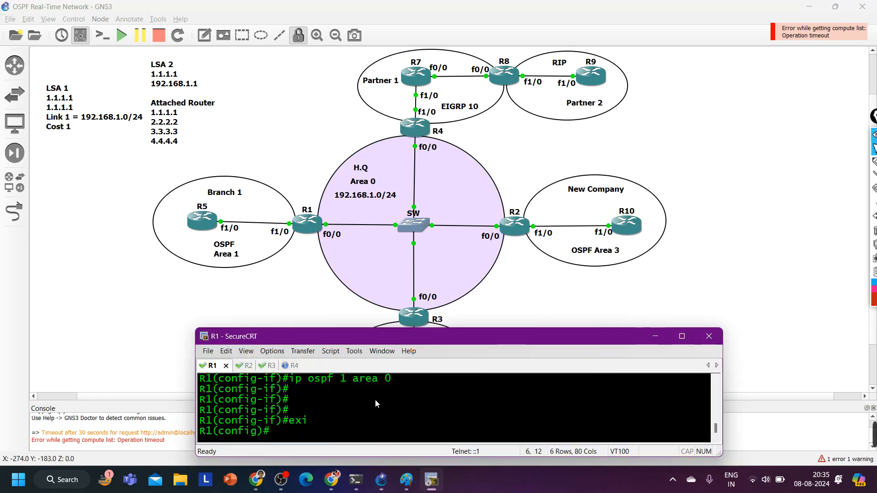
key(ctrl+Tab)
key(Return)
key(Return)
key(Return)
key(Return)
key(Return)
key(Return)
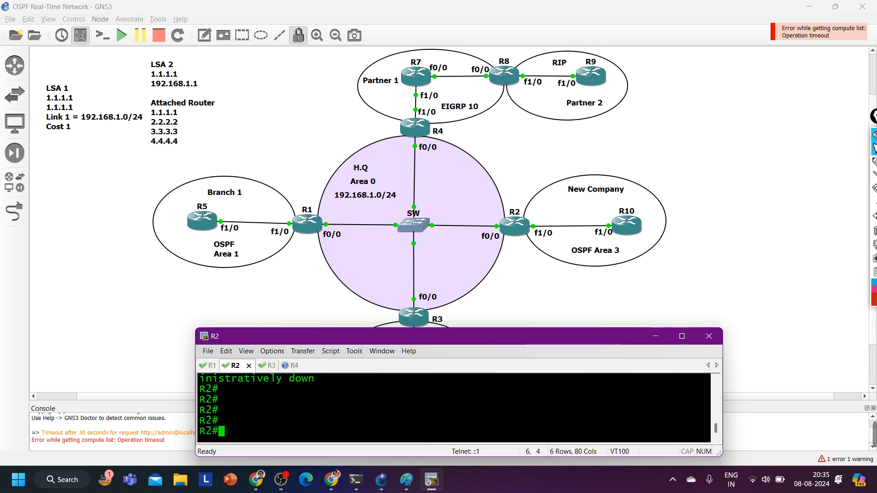
text(conf)
key(Tab)
key(Return)
key(Return)
key(Return)
key(Return)
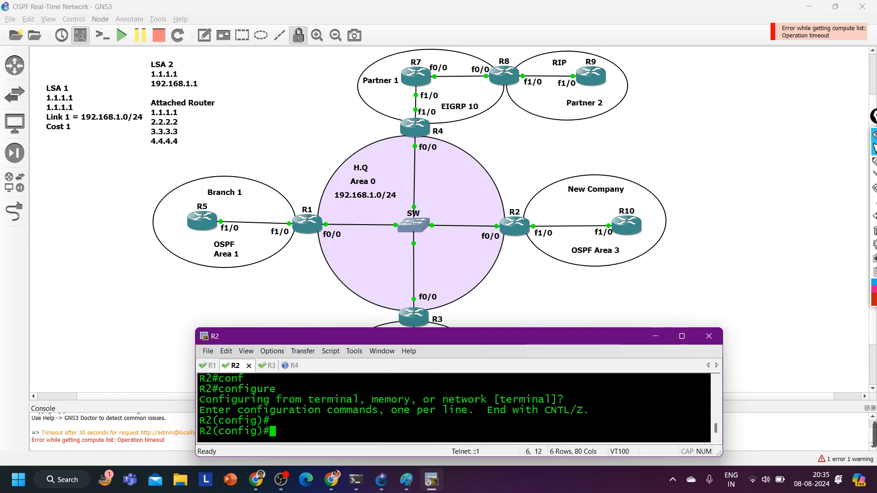
key(Return)
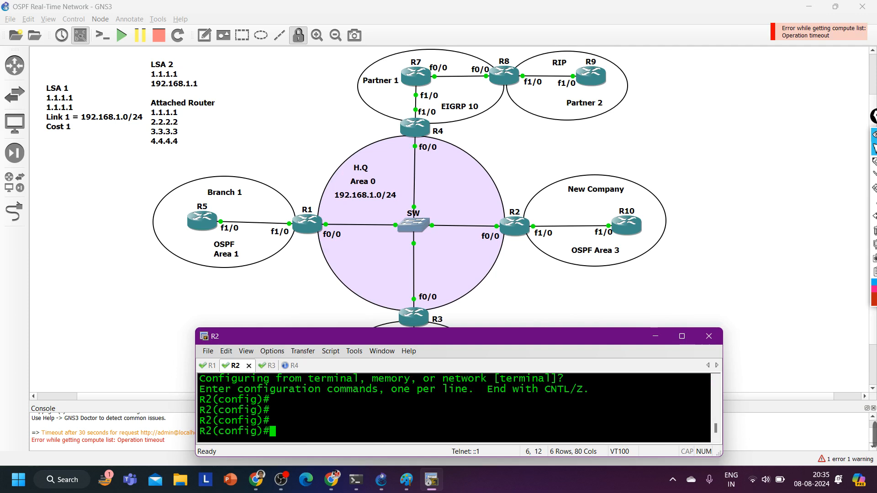
Enter R2's f0/0 interface configuration and bring the interface up with no shutdown
text(int f0/0)
key(Return)
text(no sh)
key(Tab)
key(Return)
Assign IP address 192.168.1.2 with mask 255.255.255.0 to R2's f0/0 interface
text(ip add)
key(Tab)
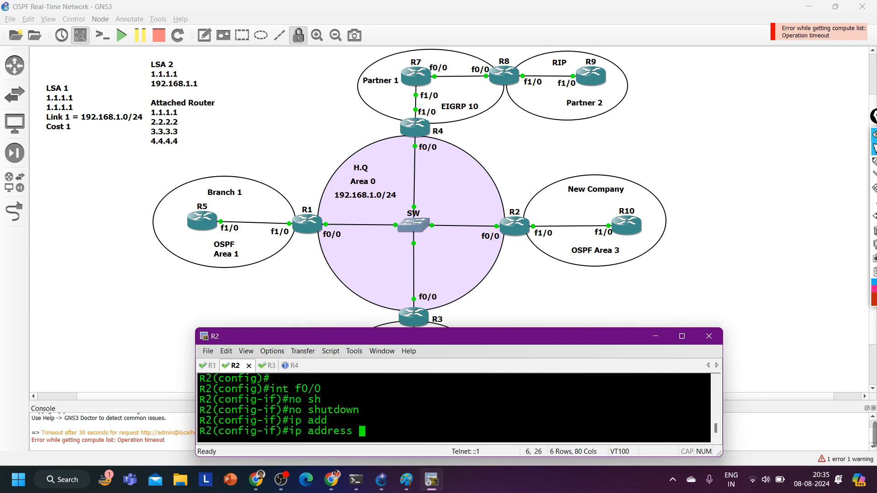
text(192.168.1.2 255.255.255.0)
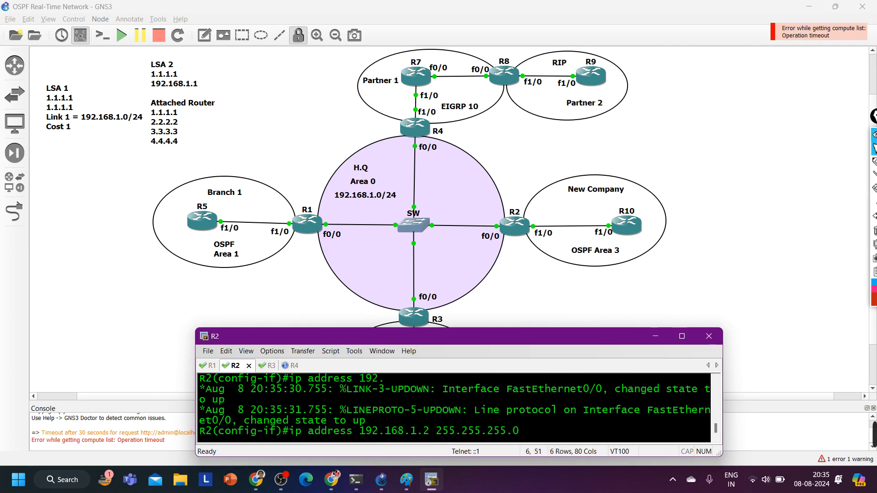
key(Return)
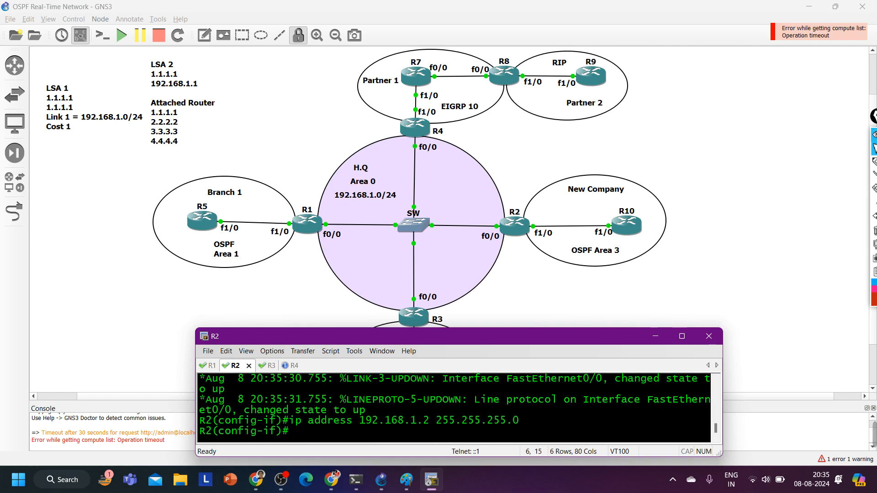
Set the OSPF priority of R2's f0/0 interface to 0
text(ip os)
key(Tab)
text(pri)
key(Tab)
text(0)
key(Return)
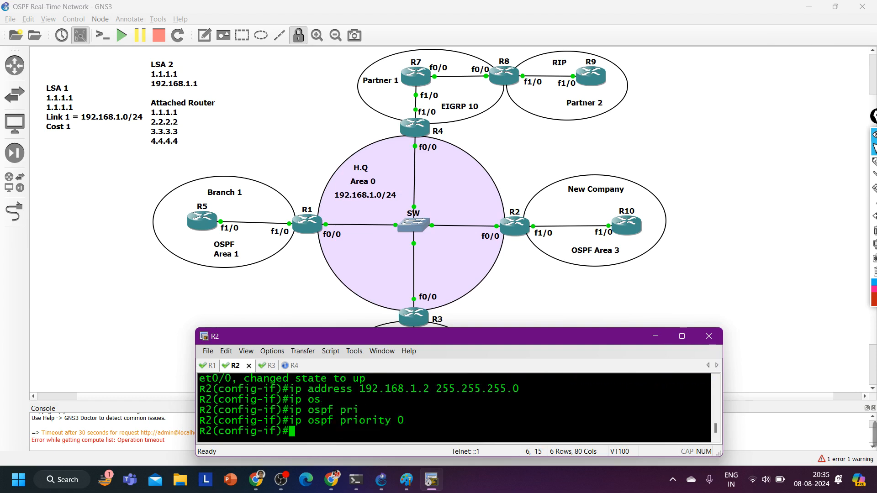
text(net)
key(Tab)
key(BackSpace)
key(BackSpace)
key(BackSpace)
key(BackSpace)
key(BackSpace)
key(BackSpace)
key(BackSpace)
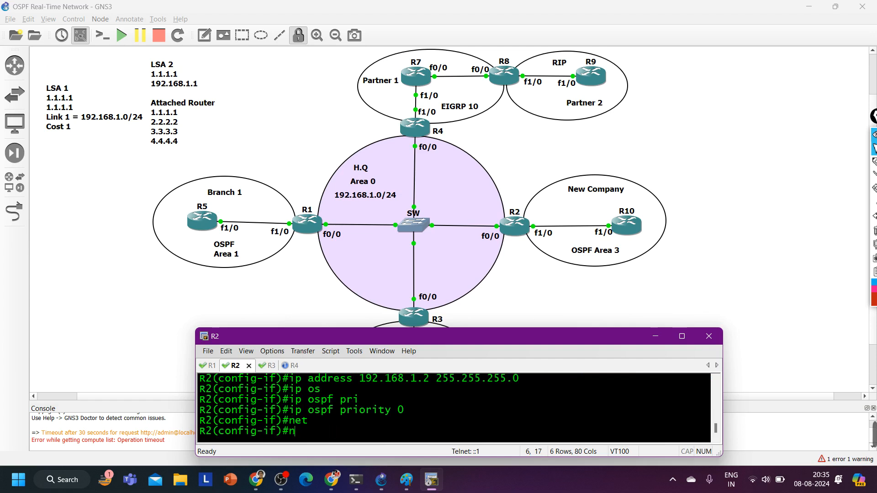
Leave R2's interface configuration and start OSPF process 1 on the router
text(exi)
key(Return)
text(ro)
key(Tab)
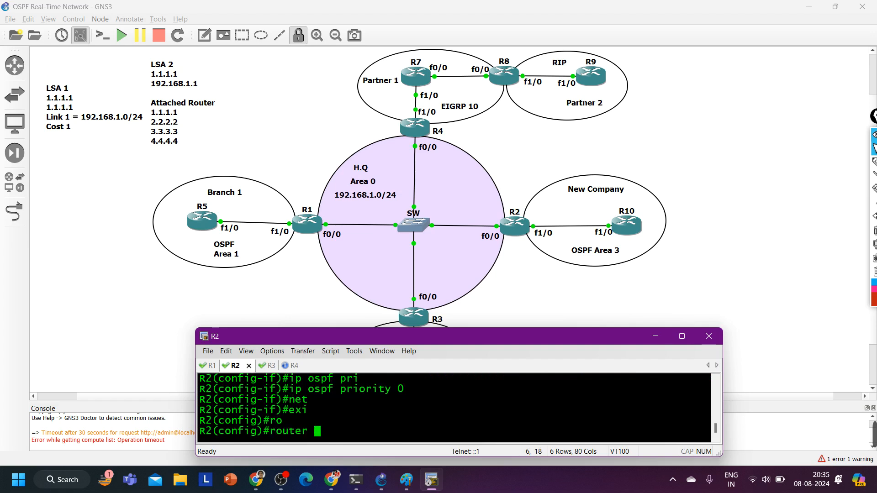
text(ospf 1)
key(Tab)
text(1)
key(Return)
Set R2's OSPF router ID to 2.2.2.2 and return to global configuration
text(ro)
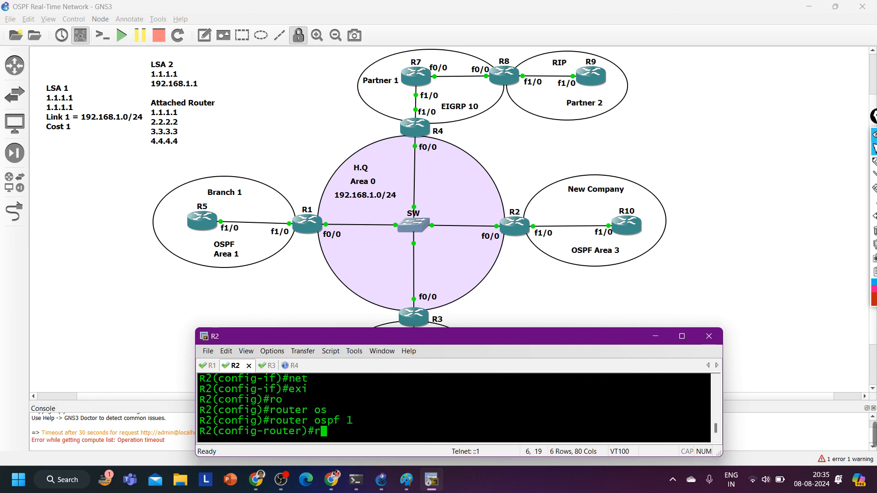
key(Tab)
text(2.2.2.2)
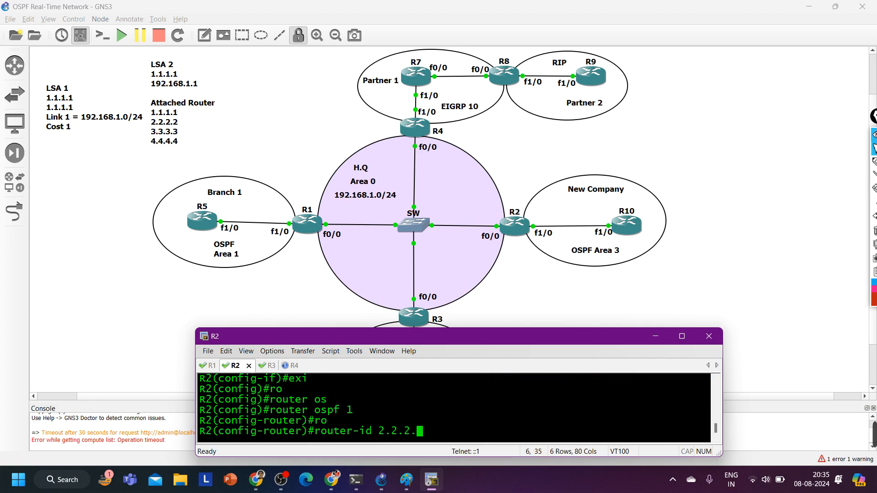
key(Return)
text(exi)
key(Return)
Enable OSPF process 1 in area 0 on R2's f0/0 interface
text(int f)
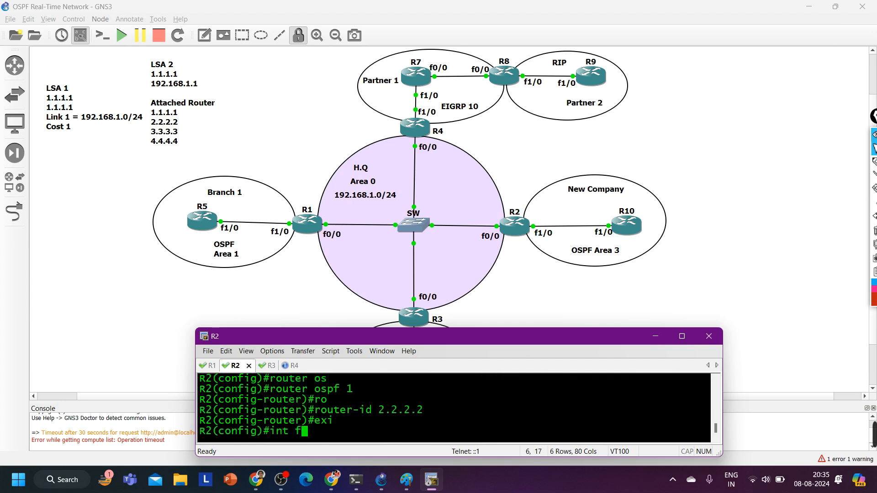
text(0/0)
key(Return)
text(ip os)
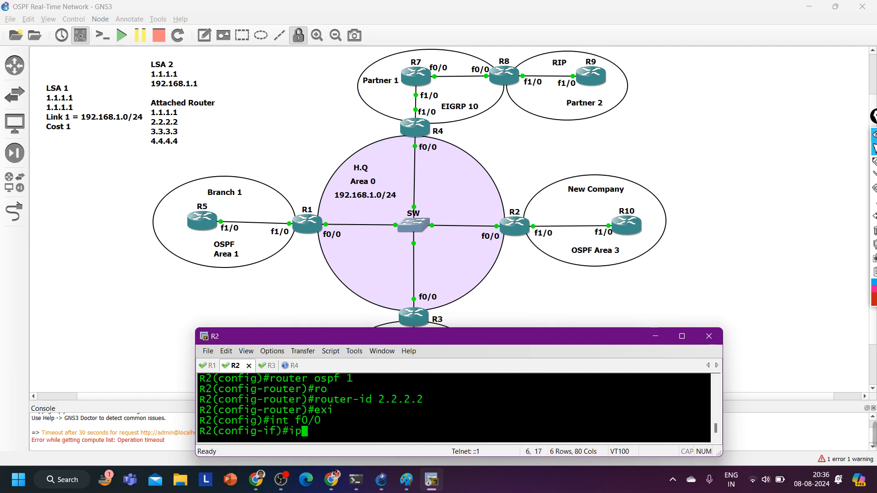
key(Tab)
text(1 ar)
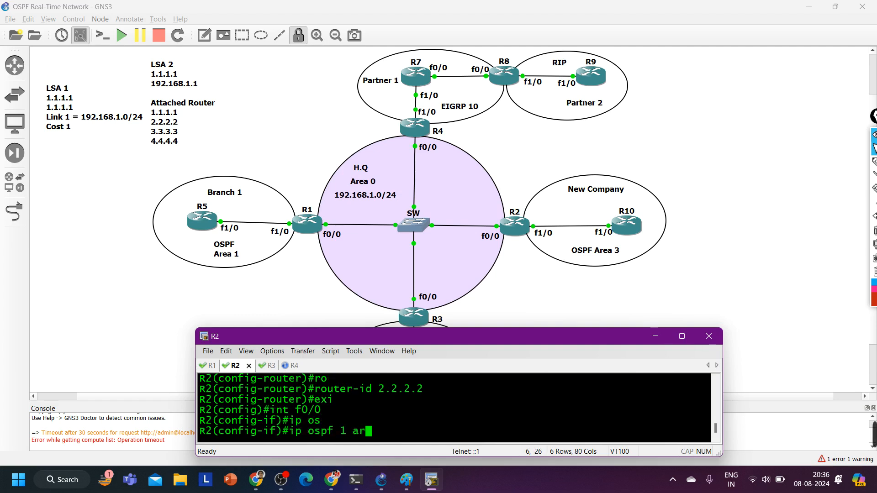
key(Tab)
key(Return)
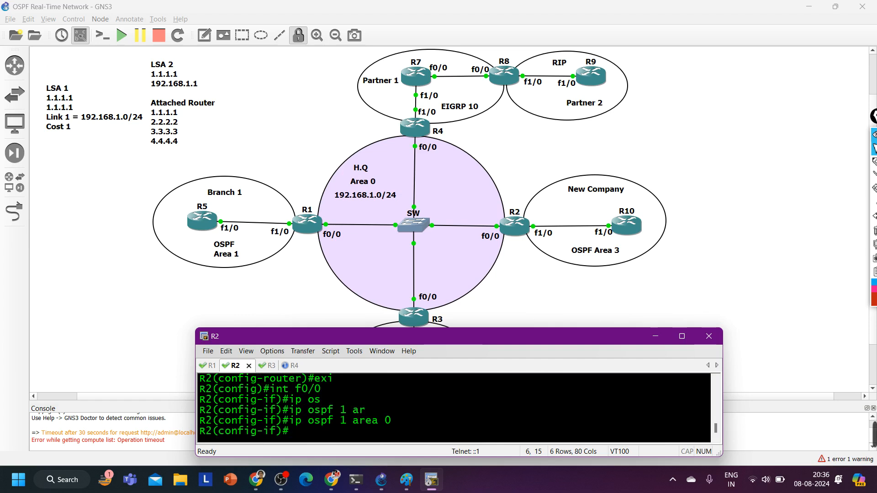
Show R2's OSPF details for f0/0 filtered on "Prio" and check the priority and the adjacency log message
text(do show ip os )
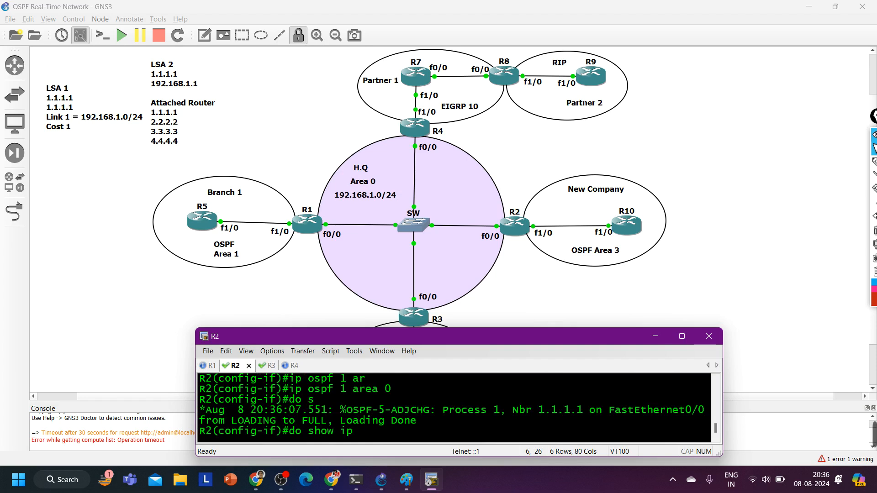
text(i)
key(BackSpace)
text(os int f0/0 | )
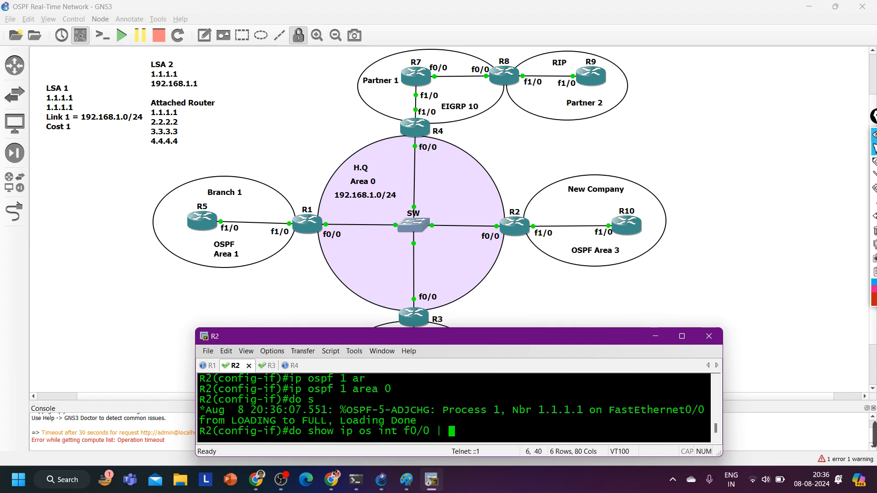
text(in Pri)
text(o)
key(Return)
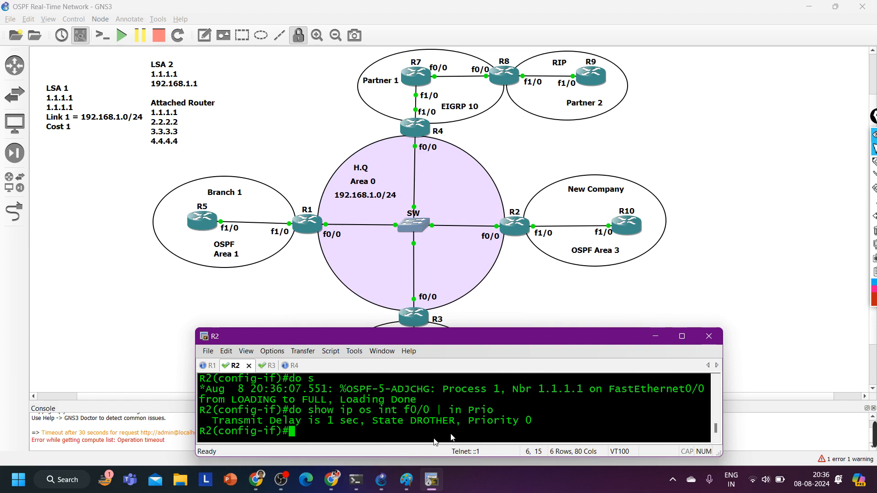
drag(468, 422, 541, 423)
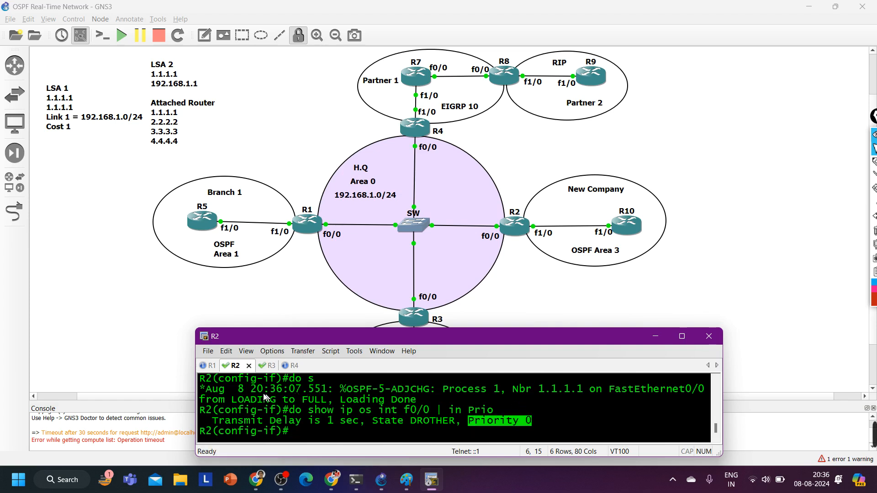
drag(255, 392, 425, 407)
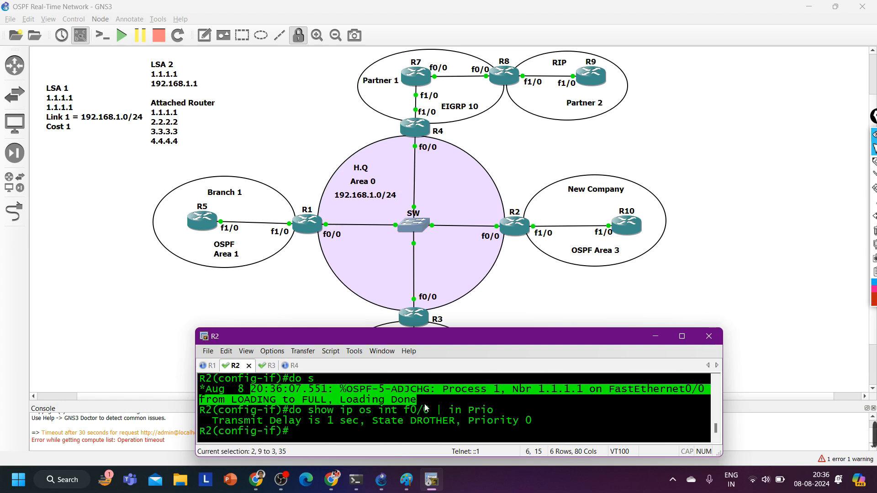
List R2's OSPF neighbors and examine the neighbor's ID and state
key(Return)
key(Return)
text(do s)
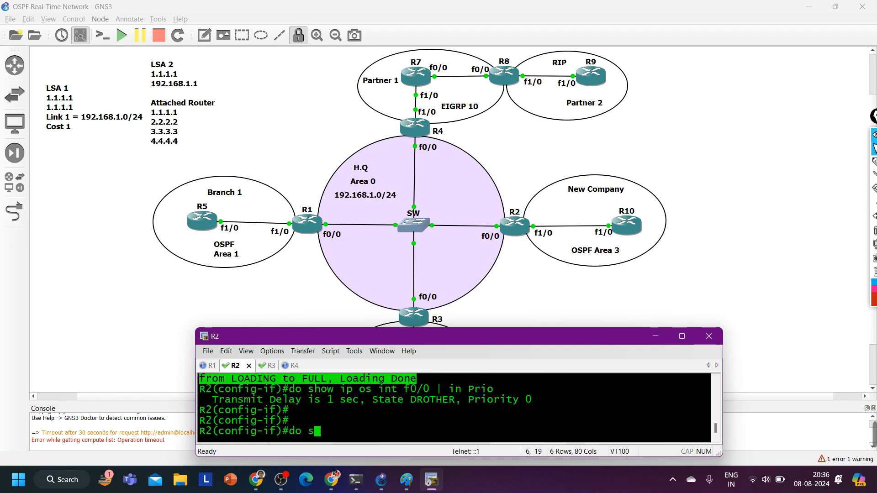
text(how ip os)
key(Tab)
text(nei)
key(Return)
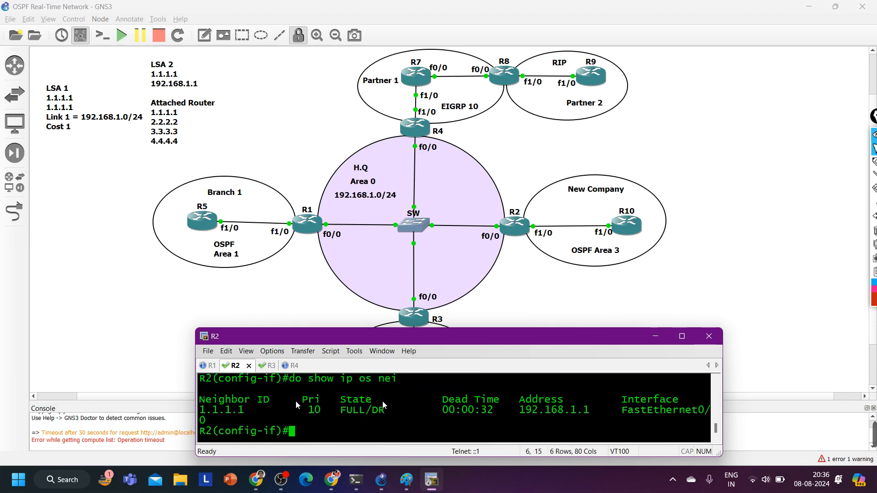
drag(244, 409, 199, 410)
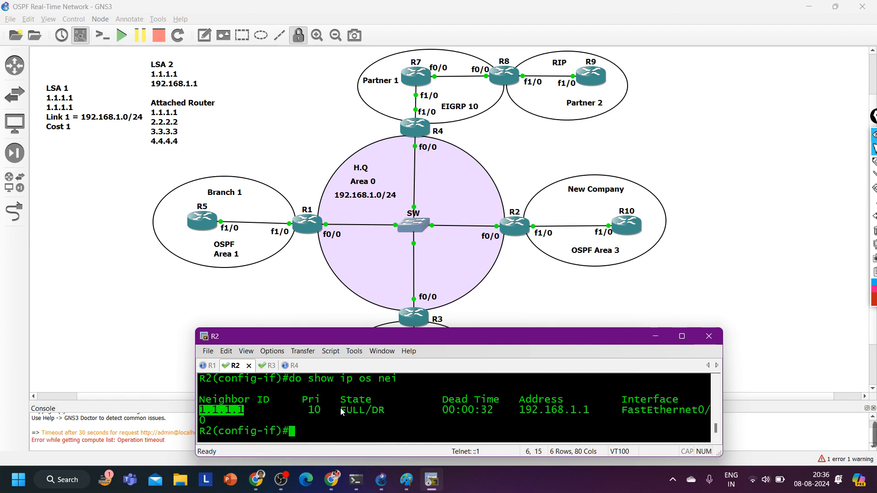
drag(389, 409, 340, 409)
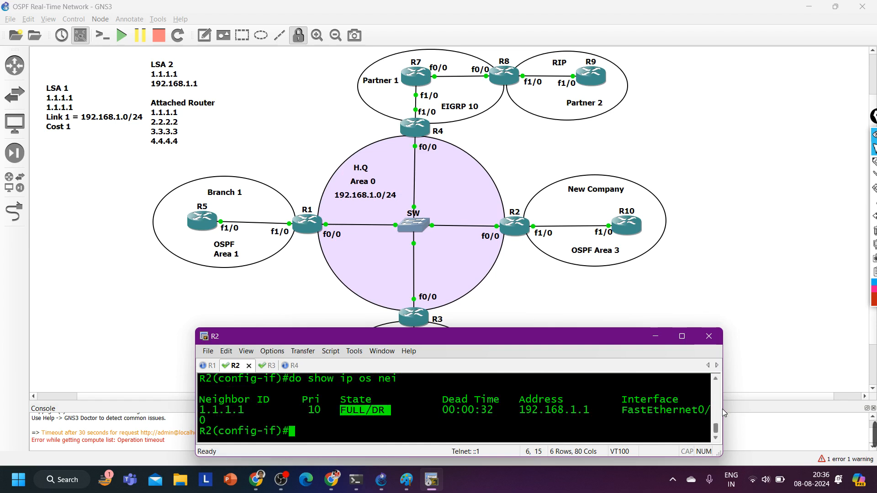
Widen the terminal window and rerun the OSPF neighbor listing on R2, followed by several blank prompt lines
drag(726, 410, 799, 410)
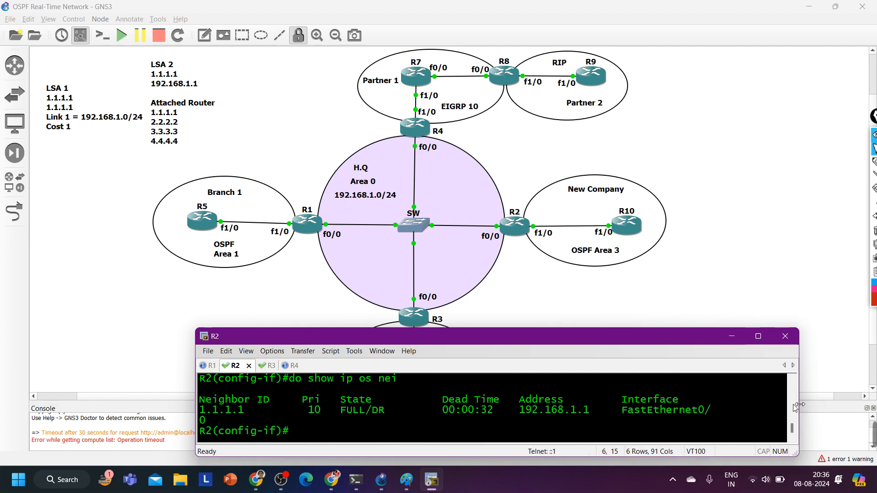
key(Return)
key(Up)
key(Return)
key(Return)
key(Return)
key(Return)
key(Return)
key(Return)
key(Return)
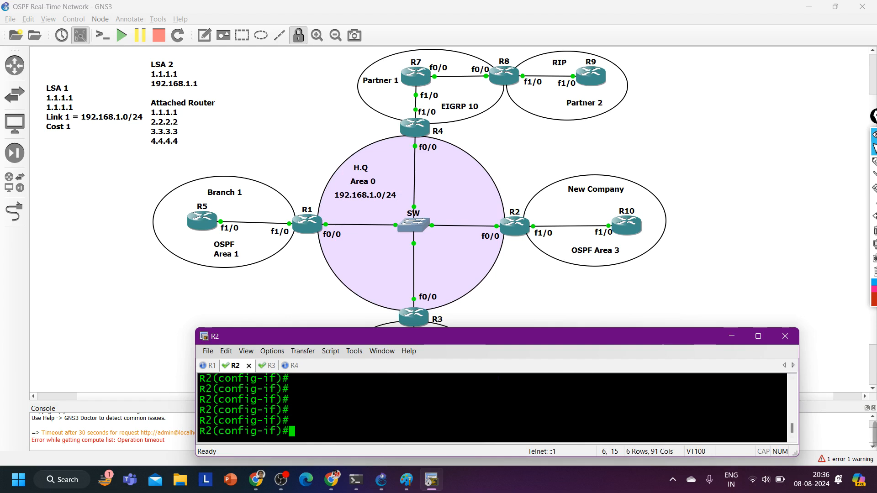
Switch to R3's console session and enter global configuration mode from the terminal
key(ctrl+Tab)
key(Return)
key(Return)
key(Return)
text(conf)
key(Tab)
key(Return)
key(Return)
key(Return)
key(Return)
key(Return)
key(Return)
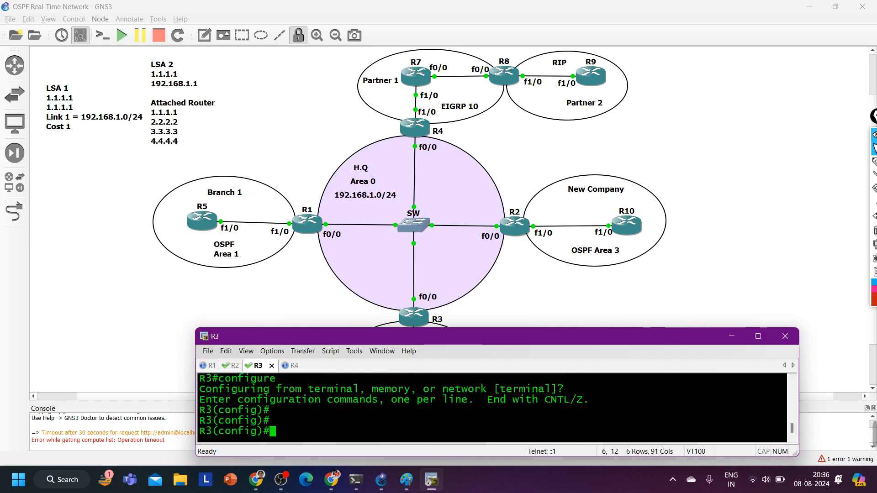
text(int f0/)
key(BackSpace)
key(BackSpace)
key(BackSpace)
key(BackSpace)
key(BackSpace)
key(BackSpace)
key(BackSpace)
Start OSPF process 1 on R3
text(ro)
key(Tab)
text(uter os)
key(Tab)
text(1)
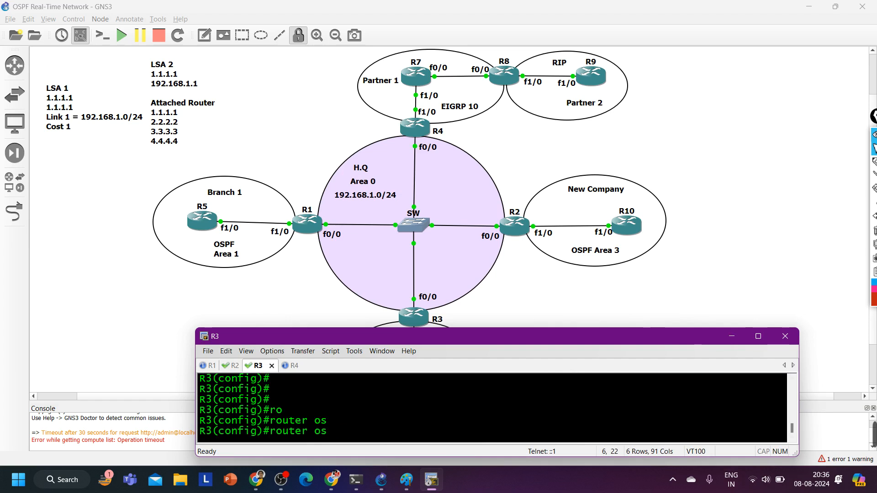
key(Return)
Set R3's OSPF router ID to 3.3.3.3 and return to global configuration
text(ro)
key(Tab)
text(3.3.3.3)
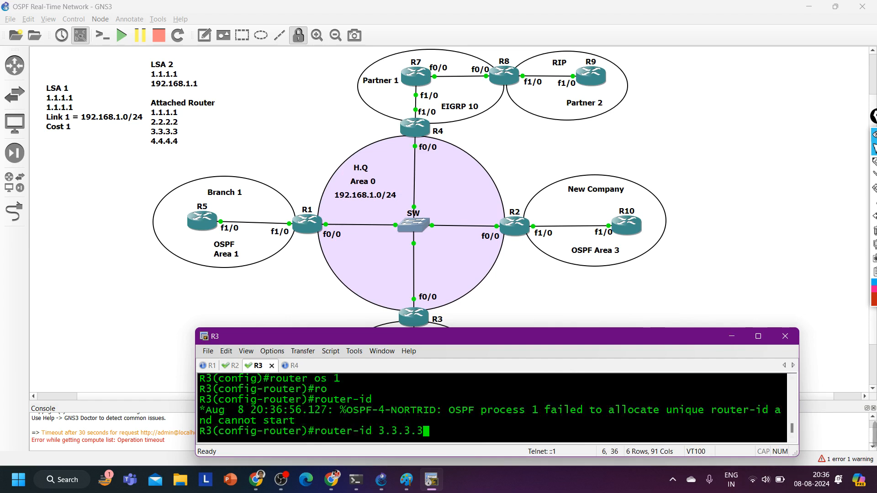
key(Return)
text(ex)
key(Return)
Enter R3's f0/0 interface configuration and bring the interface up with no shutdown
text(int f0/0)
key(Return)
text(no sh)
key(Tab)
key(Return)
Assign IP address 192.168.1.3 with mask 255.255.255.0 to R3's f0/0 interface
text(ip add)
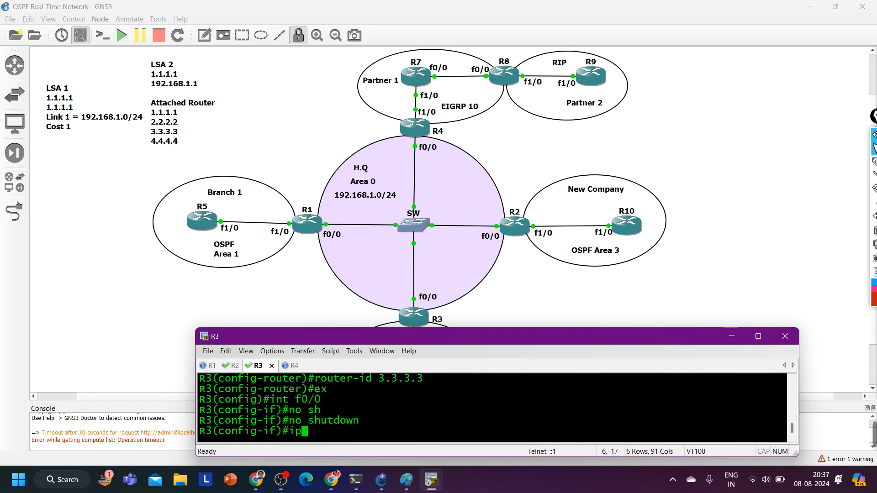
key(Tab)
text(192.168.1)
text(.3/24)
key(BackSpace)
key(BackSpace)
key(BackSpace)
text(255.255.255.0)
key(Return)
Set the OSPF priority of R3's f0/0 interface to 0
text(ip ospf pri)
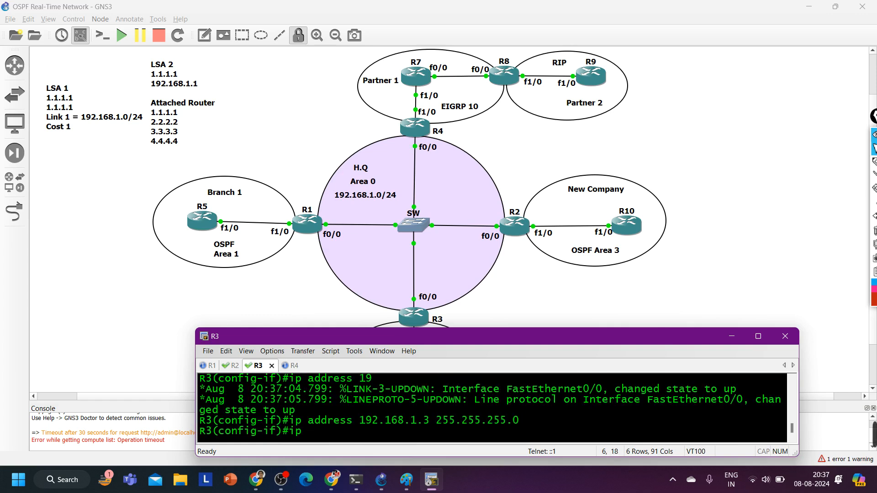
key(Tab)
text(pri)
key(Tab)
text(0)
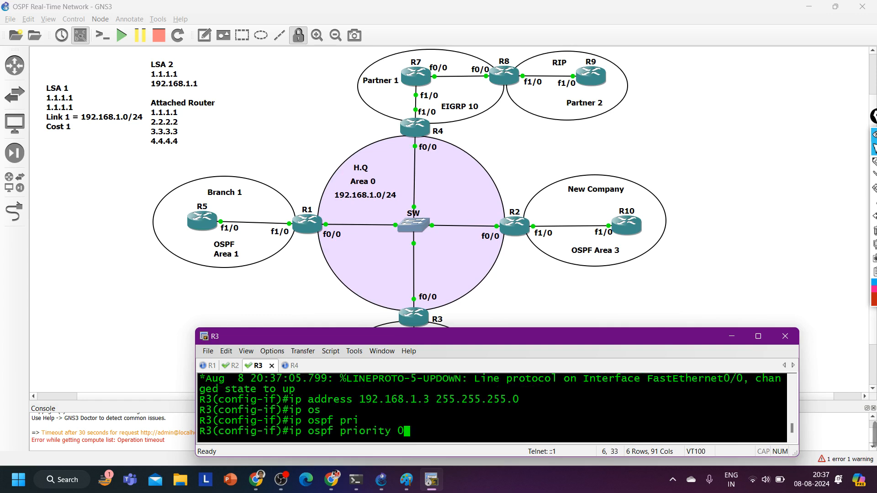
key(Return)
Enable OSPF process 1 in area 0 on R3's f0/0 interface and return to global configuration
text(ip ospf 1 a)
key(Tab)
text(1 ar)
key(Tab)
text(0)
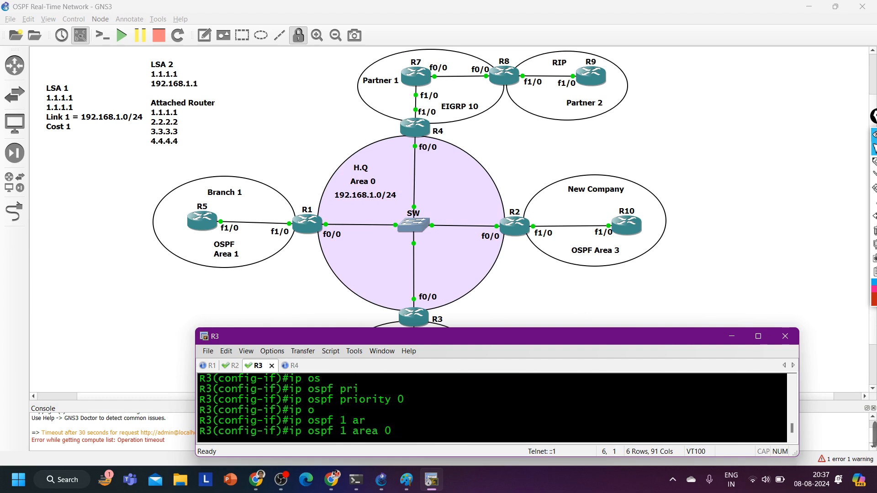
key(Return)
text(ex')
key(Return)
key(Return)
key(Return)
key(Return)
text(exi)
key(Return)
key(Return)
key(Return)
key(Return)
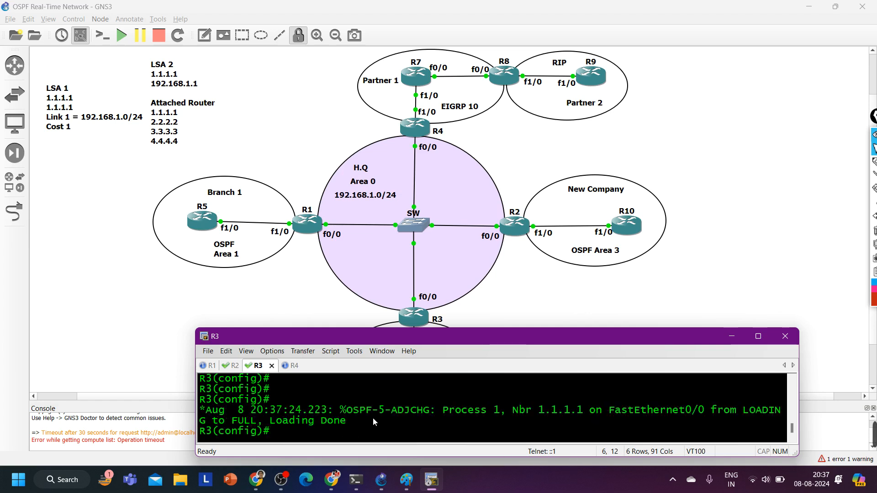
Switch to the R4 console session and enter global configuration mode
key(ctrl+Tab)
key(Return)
key(Return)
key(Return)
text(conf)
key(Tab)
key(Return)
key(Return)
key(Return)
Start OSPF process 1 on R4
text(ro)
key(Tab)
text(o)
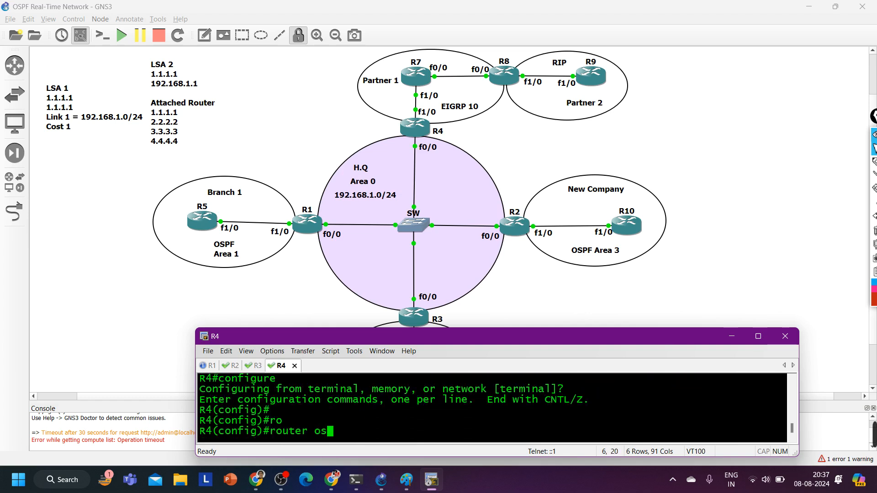
text(s)
key(Tab)
text(1)
key(Return)
Set R4's OSPF router ID to 4.4.4.4 and return to global configuration
text(ro)
key(Tab)
text(4.4.4.4)
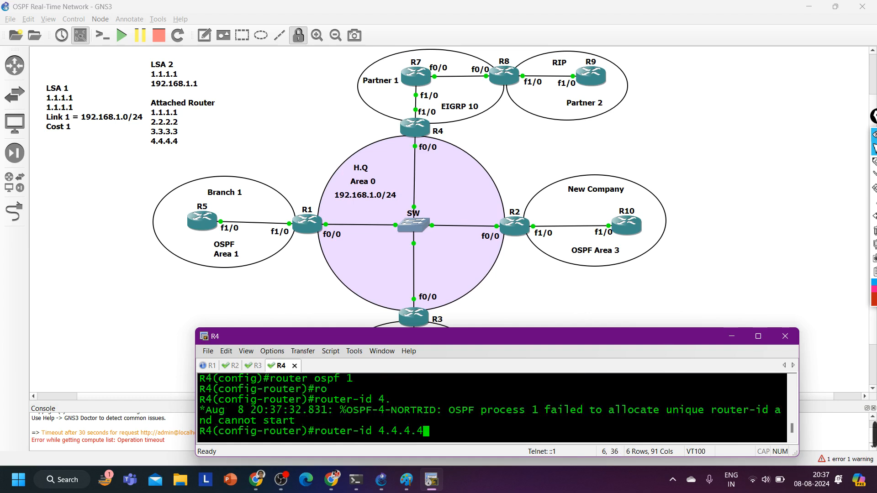
key(Return)
text(ex)
key(Return)
Enter R4's f0/0 interface configuration and bring the interface up with no shutdown
text(int f0/0)
key(Return)
text(no sh)
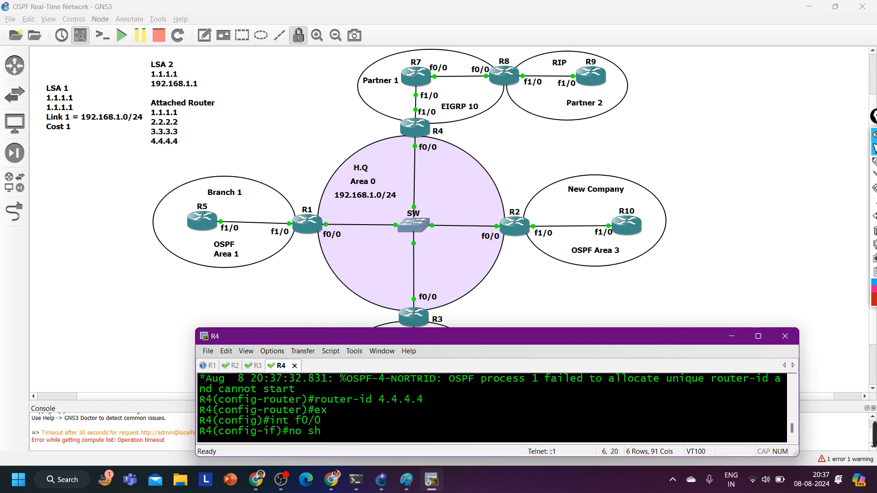
key(Tab)
key(Return)
Assign IP address 192.168.1.4 with mask 255.255.255.0 to R4's f0/0 interface
text(ip add)
key(Tab)
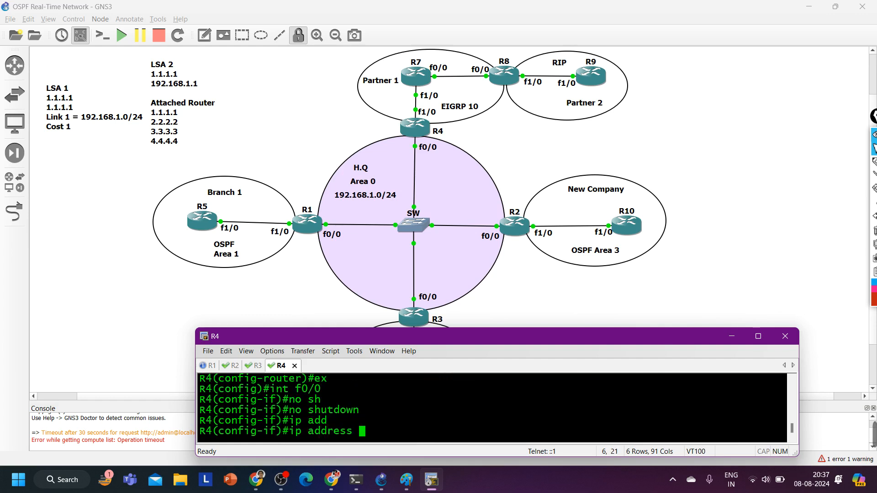
text(192.168.)
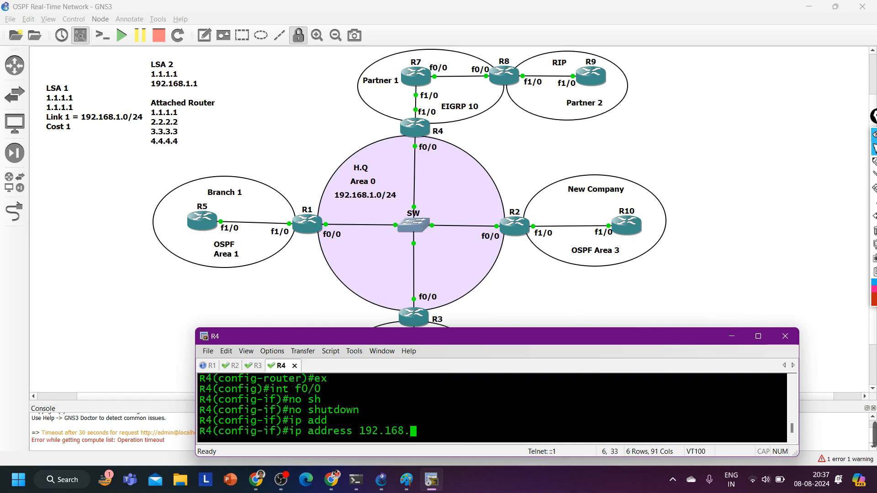
text(1.4 255..22)
key(BackSpace)
key(BackSpace)
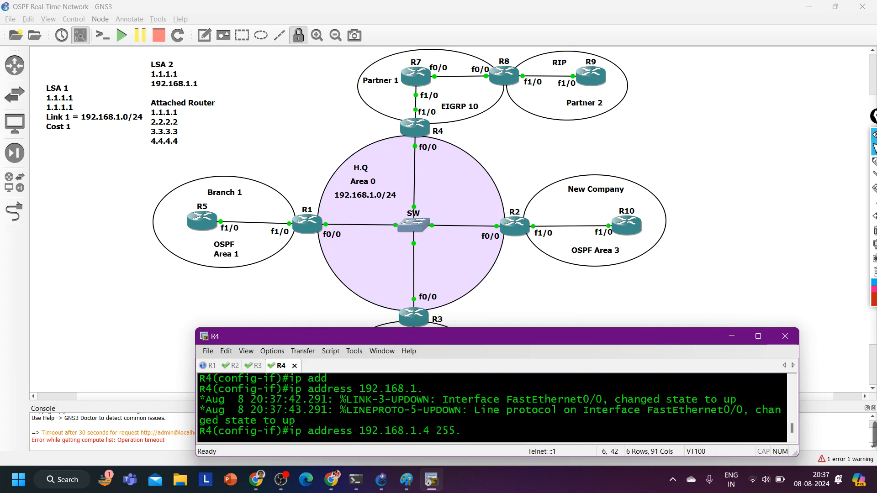
text(55.255.0)
key(Return)
Set the OSPF priority of R4's f0/0 interface to 0
text(ip os)
key(Tab)
text(pri)
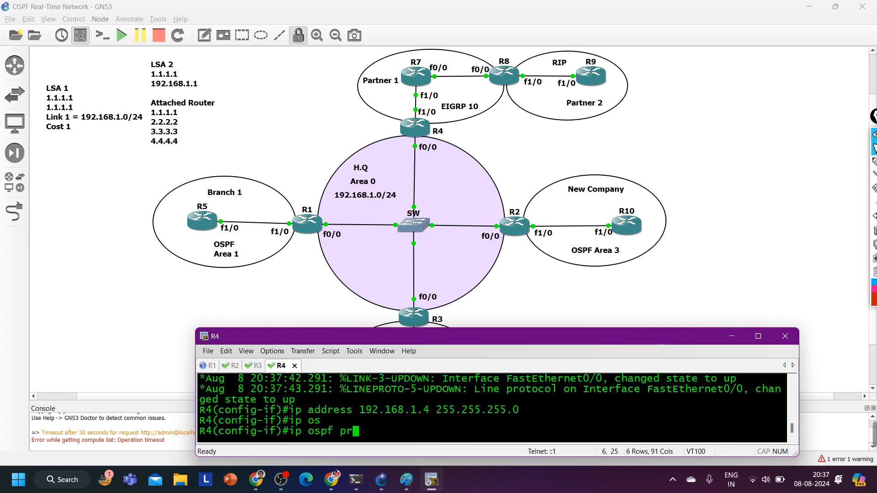
key(Tab)
text(0)
key(Return)
Enable OSPF process 1 in area 0 on R4's f0/0 interface and return to privileged EXEC mode
text(ip os)
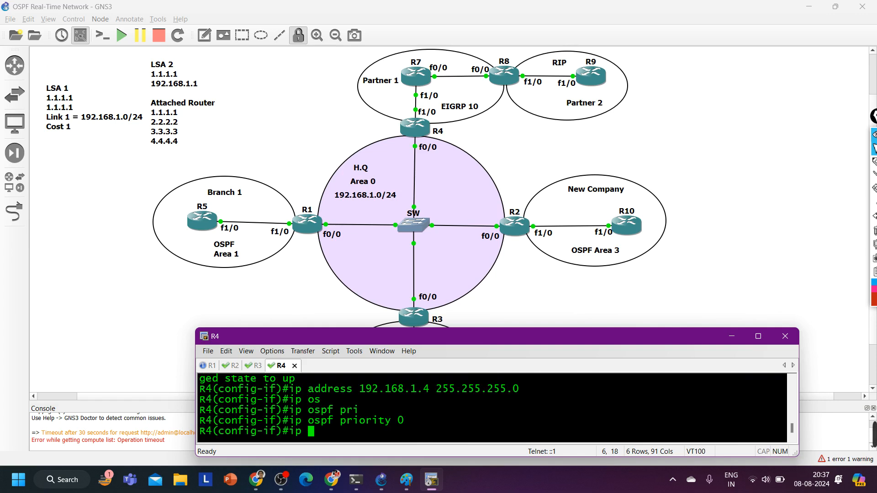
key(Tab)
text(1 ar)
key(Tab)
text(0)
key(Return)
key(ctrl+z)
key(Return)
key(Return)
key(Return)
key(Return)
key(Return)
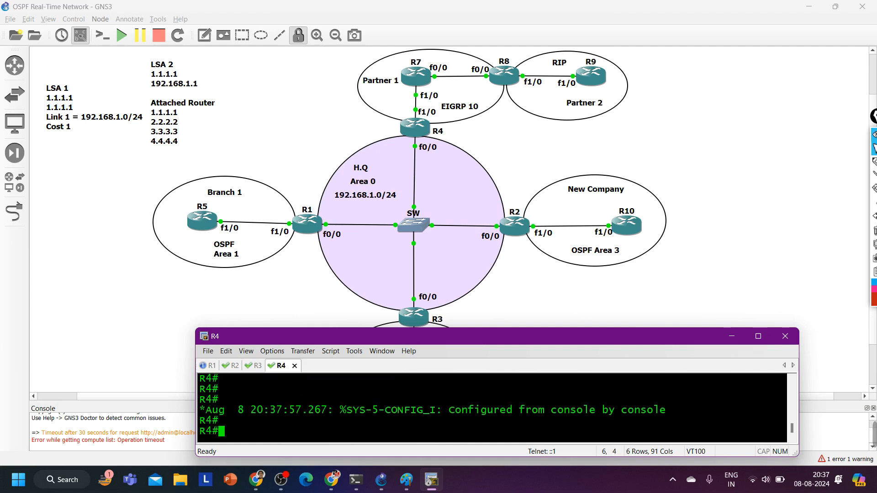
key(Return)
key(Return)
key(Return)
key(Return)
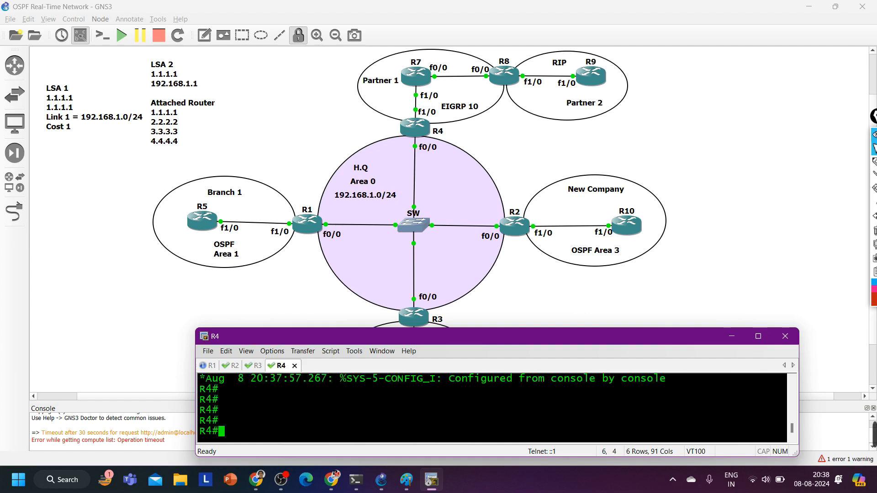
Make the terminal window taller so that more lines of console output fit
drag(463, 334, 471, 267)
key(Return)
key(Return)
key(Return)
key(Return)
key(Return)
key(Return)
key(Return)
key(Return)
key(Return)
key(Return)
key(Return)
key(Return)
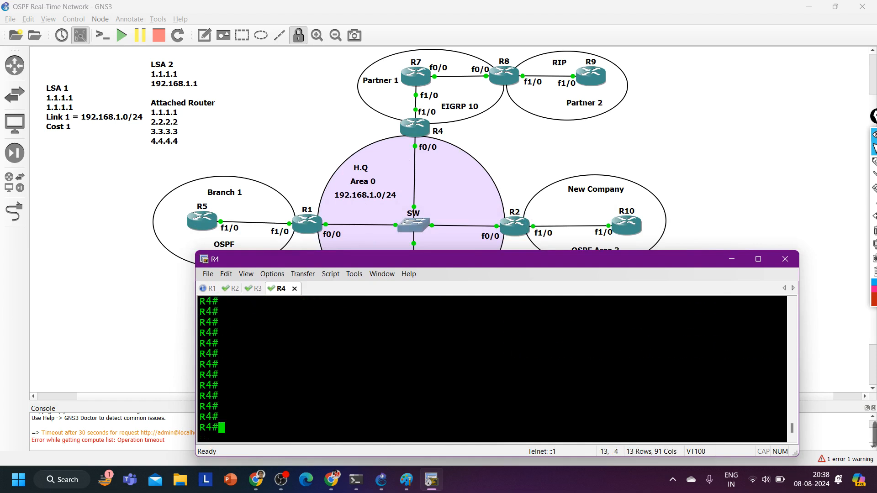
Switch to the R1 console session and leave configuration mode for privileged EXEC mode
click(211, 288)
key(Return)
key(Return)
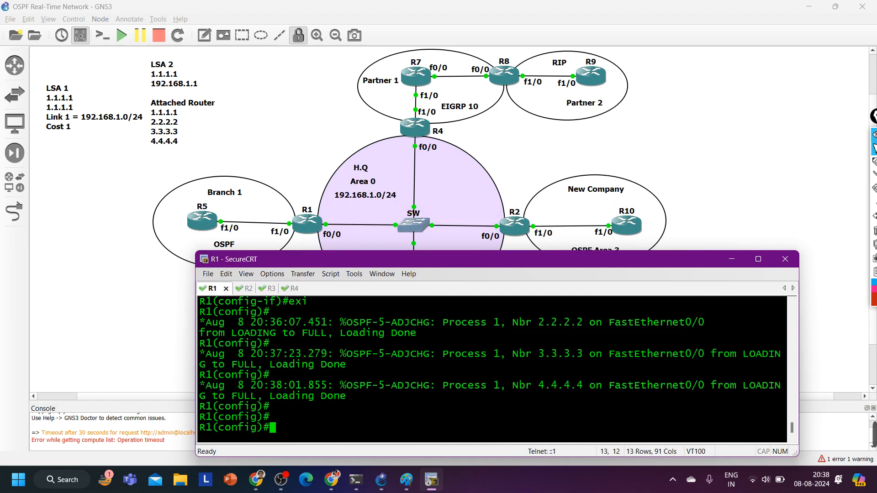
key(ctrl+z)
key(Return)
Display R1's OSPF link-state database with show ip ospf database
key(Return)
key(Return)
key(Return)
key(Return)
key(Return)
key(Return)
key(Return)
key(Return)
key(Return)
key(Return)
key(Return)
key(Return)
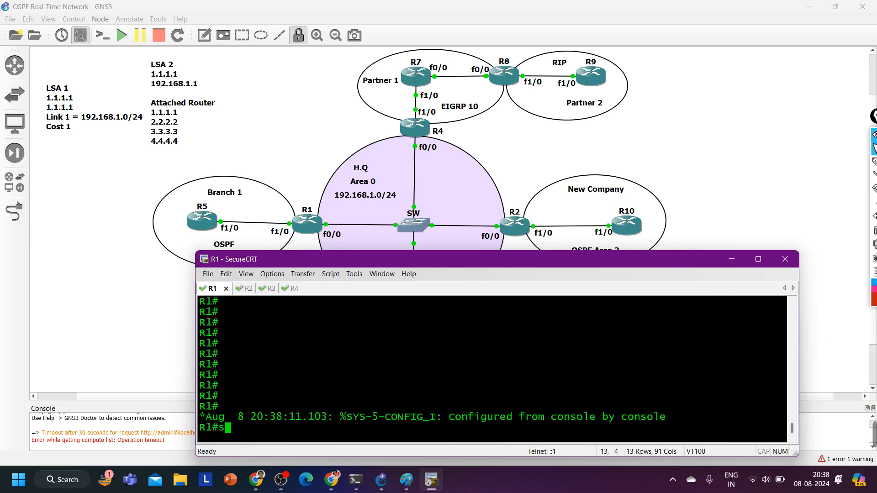
text(sh)
key(Tab)
text(ip os)
key(Tab)
text(d)
key(Tab)
key(Return)
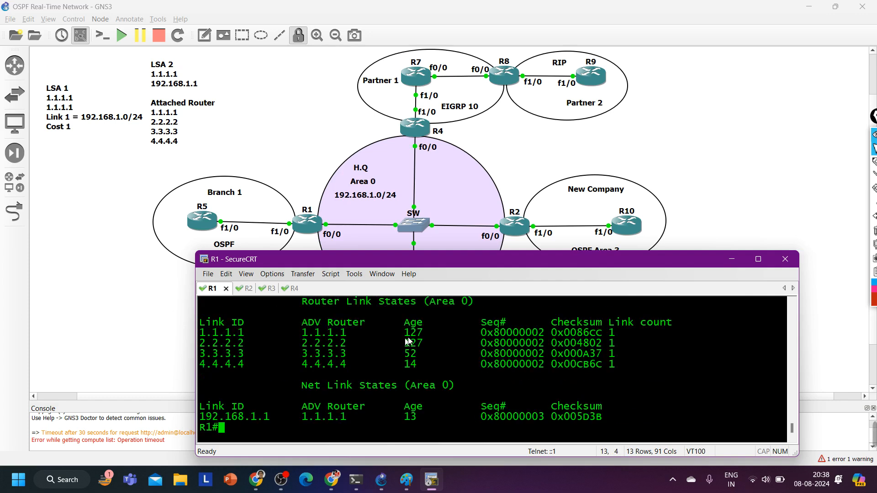
Examine the Router Link States and Net Link States entries for area 0, including link IDs and advertising routers
scroll(430, 332, up, 1)
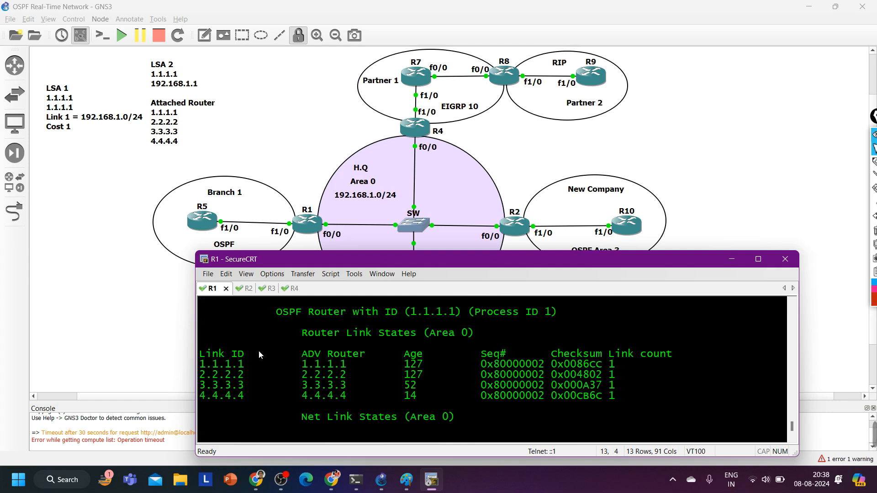
drag(301, 340, 480, 345)
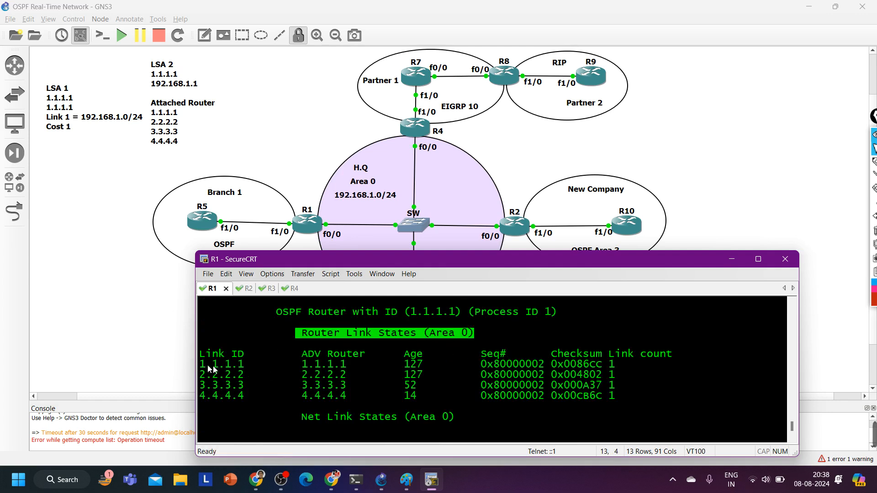
drag(206, 364, 262, 405)
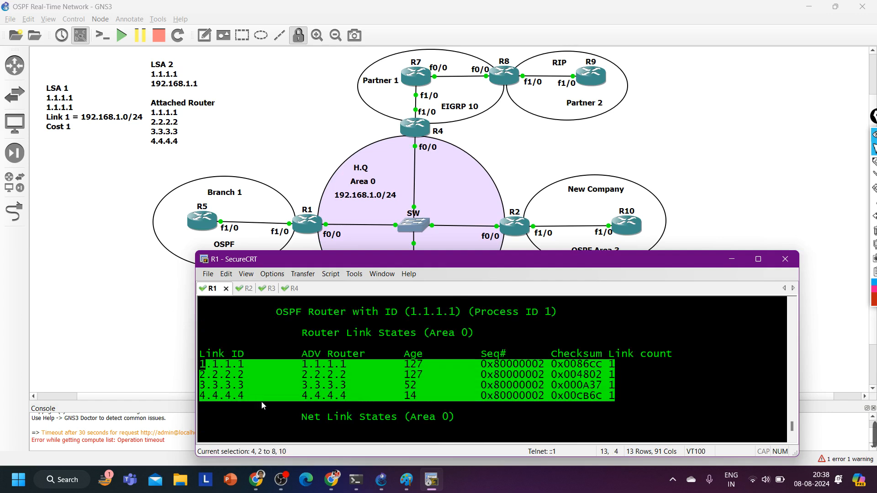
drag(201, 366, 610, 413)
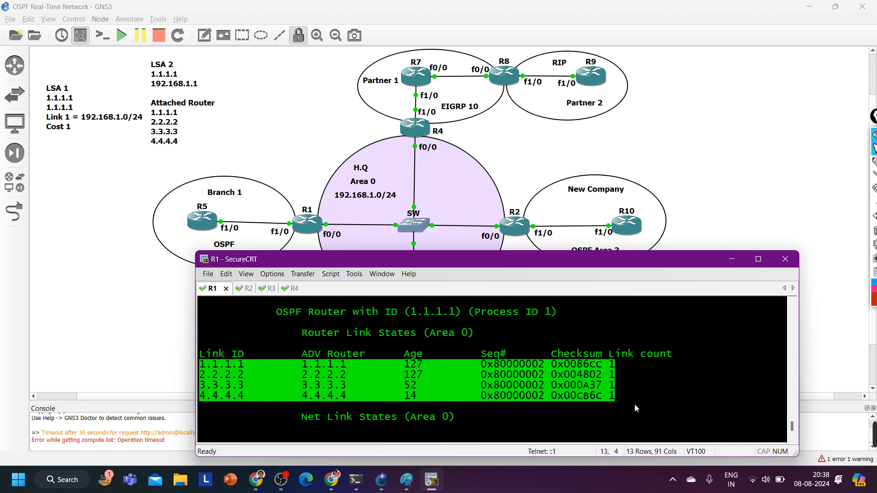
scroll(634, 404, down, 1)
click(283, 387)
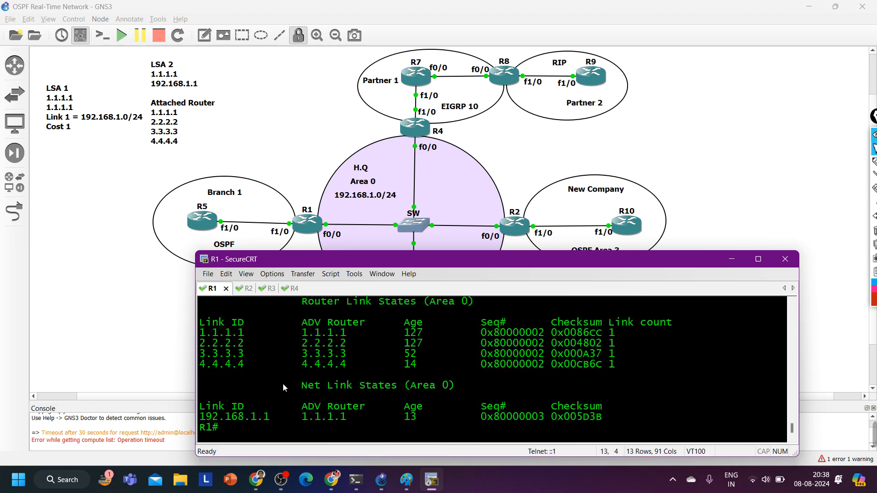
drag(283, 387, 495, 386)
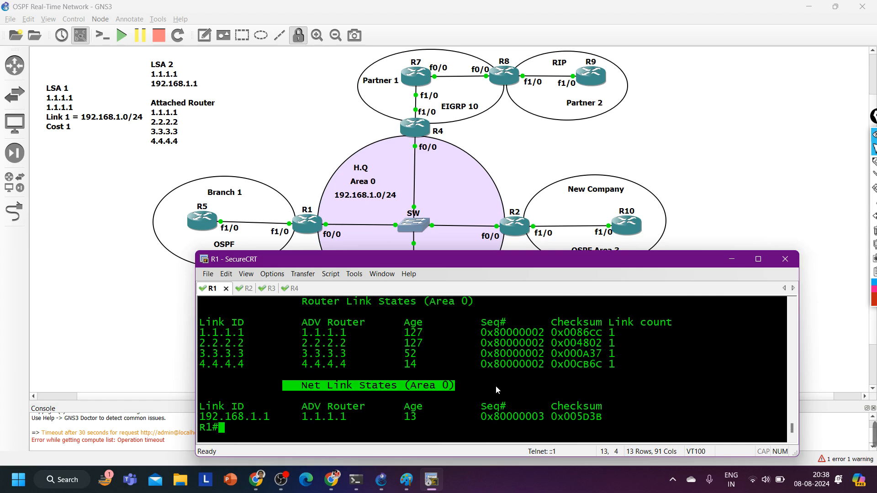
drag(296, 417, 358, 425)
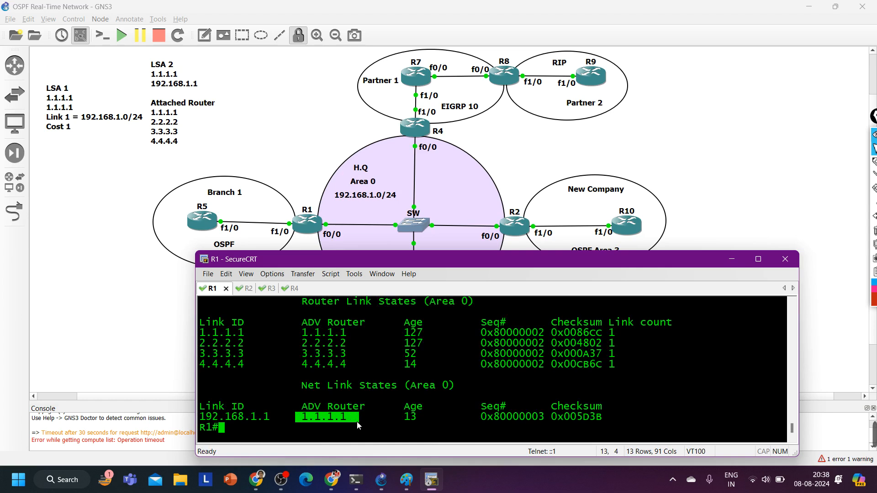
mouse_move(301, 407)
mouse_down()
mouse_move(364, 406)
mouse_move(301, 416)
mouse_up()
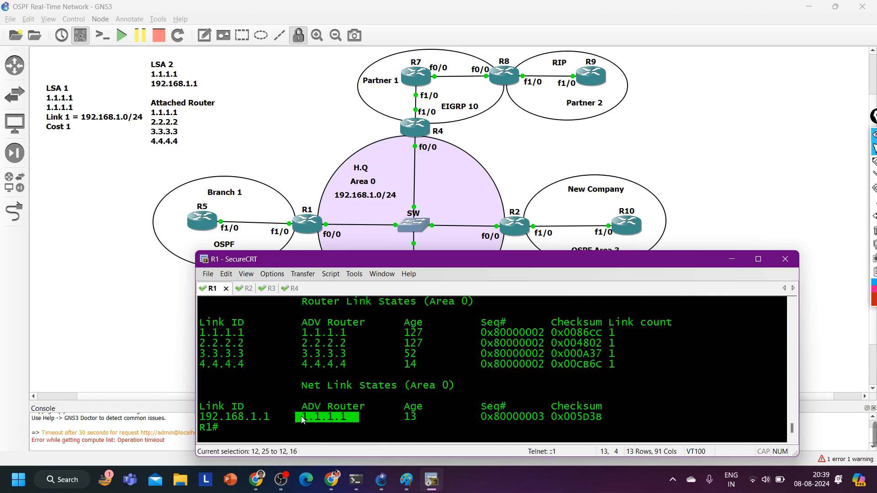
drag(268, 417, 205, 417)
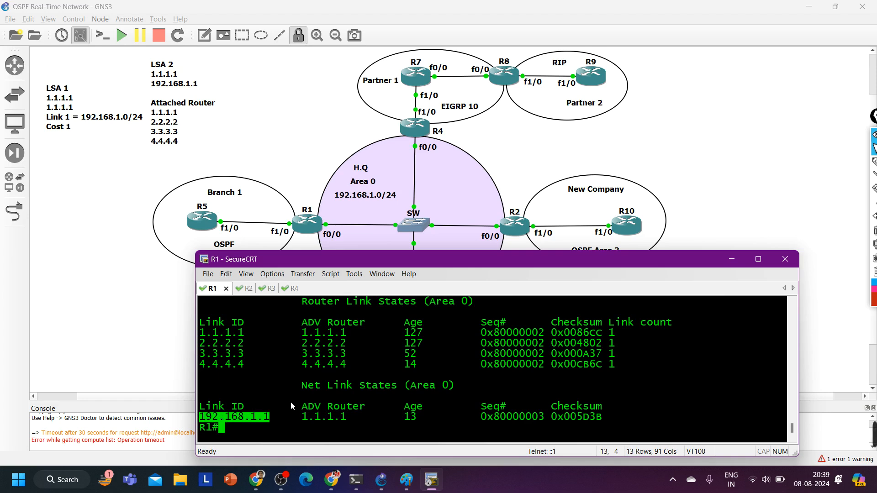
Display the details of the network LSA for 192.168.1.1 on R1 with show ip ospf database network
key(Return)
key(Return)
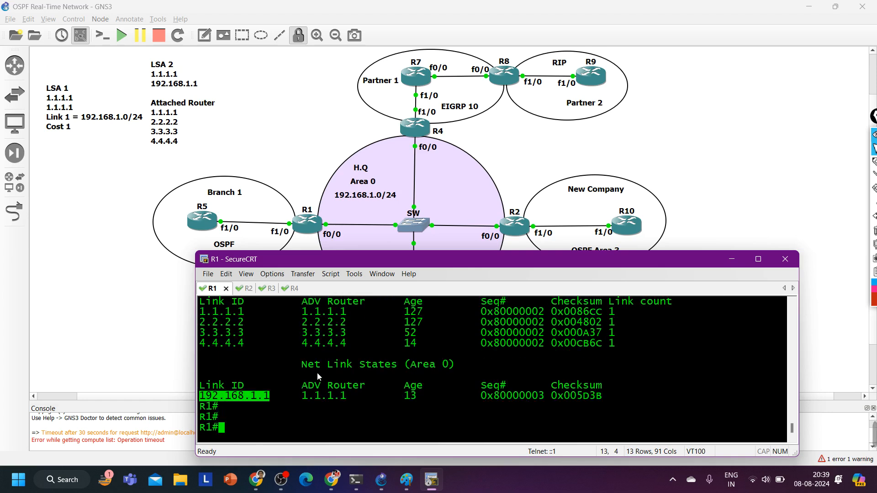
text(sh)
key(Tab)
text(ip os)
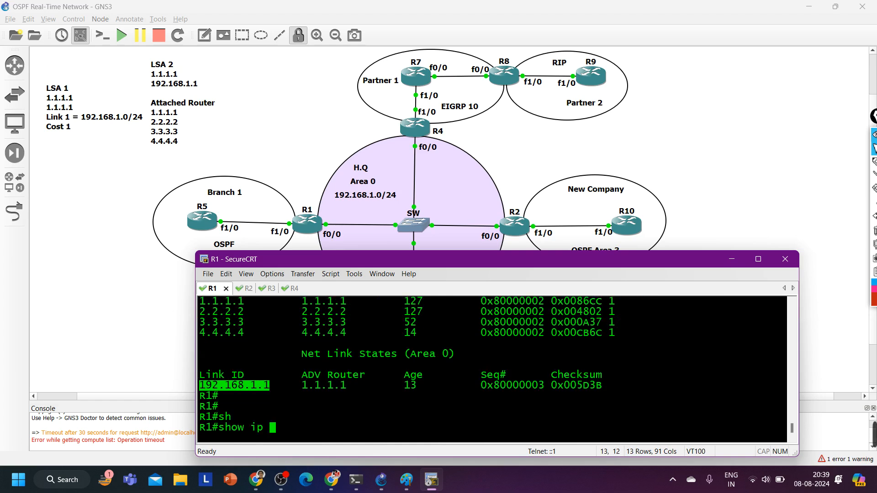
key(Tab)
text(d)
key(Tab)
text(net)
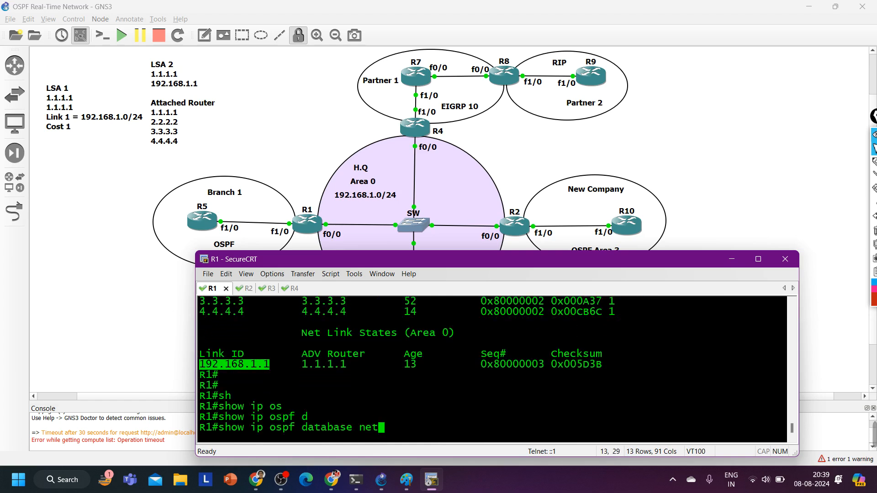
key(Tab)
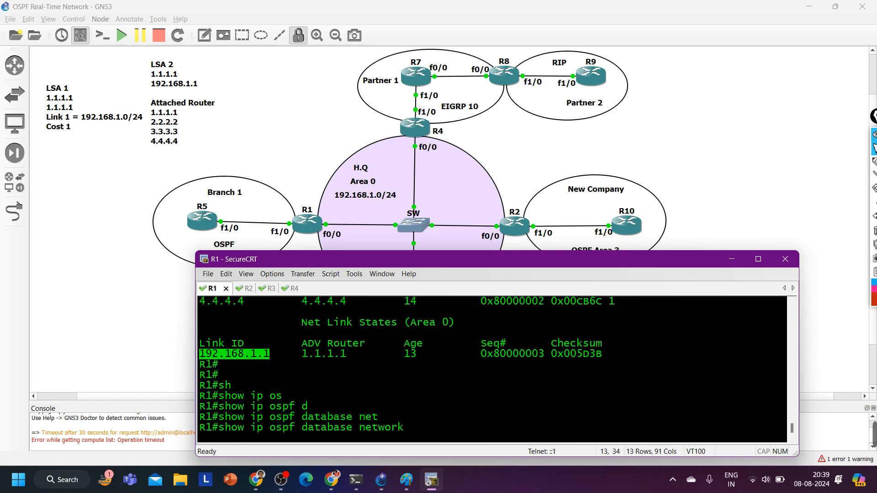
text(192.168.1.1)
key(Return)
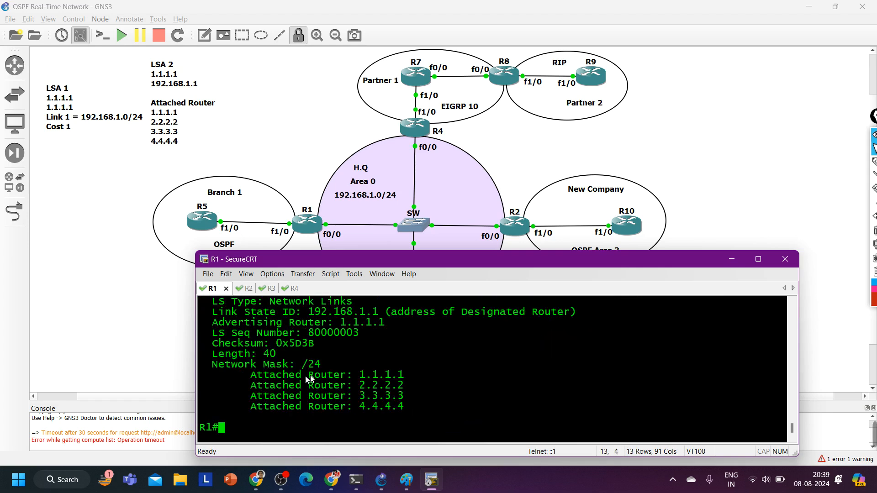
Review the network LSA's attached routers and its header fields, such as link state ID and advertising router
drag(245, 378, 439, 409)
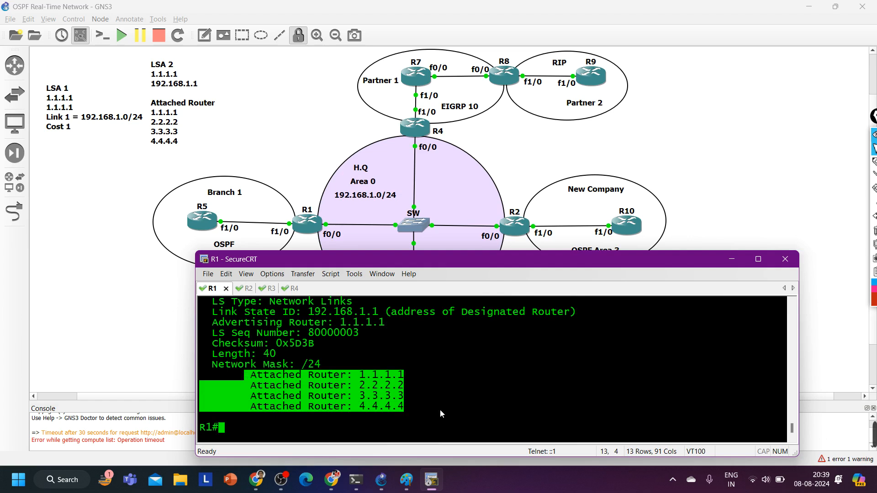
scroll(275, 357, up, 3)
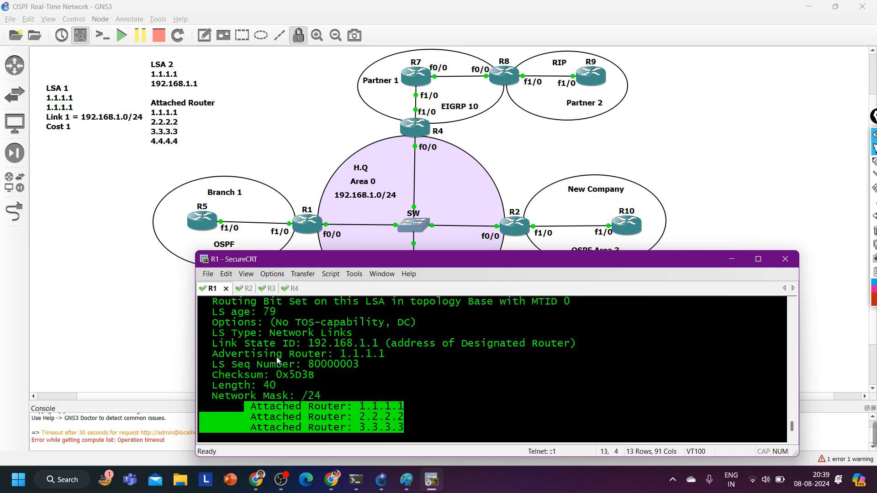
scroll(275, 357, down, 1)
drag(220, 335, 473, 420)
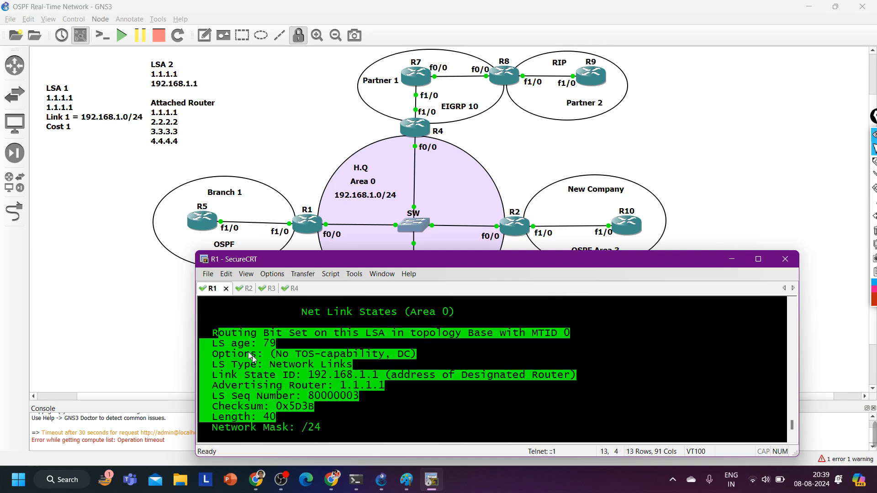
Review the link state ID, advertising router and attached routers in R1's network LSA output
scroll(252, 358, up, 1)
scroll(293, 365, down, 1)
drag(212, 385, 410, 389)
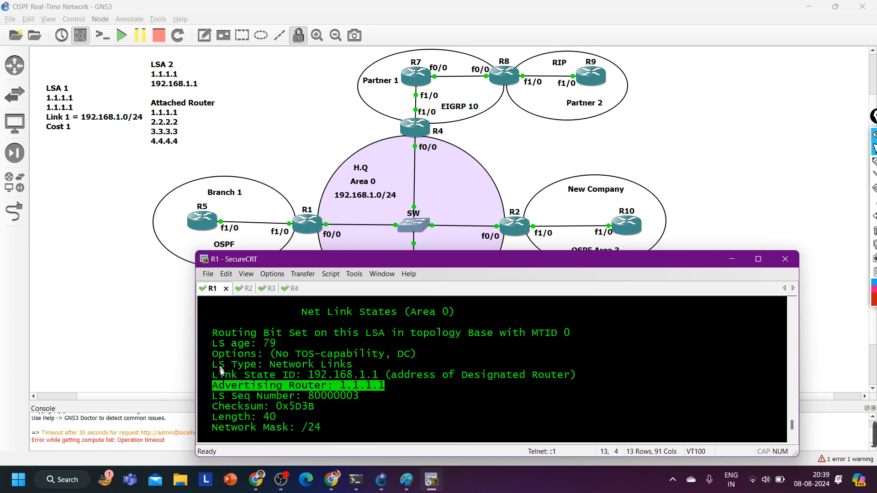
drag(219, 374, 378, 375)
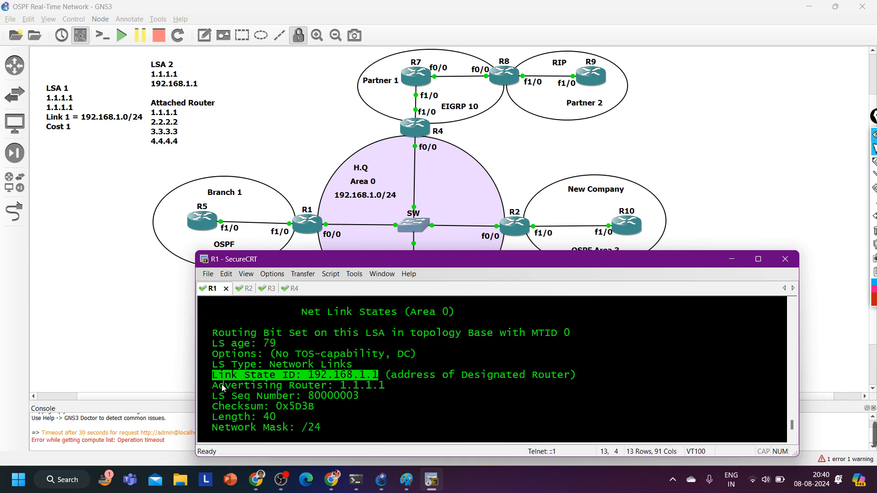
click(240, 389)
drag(219, 386, 410, 387)
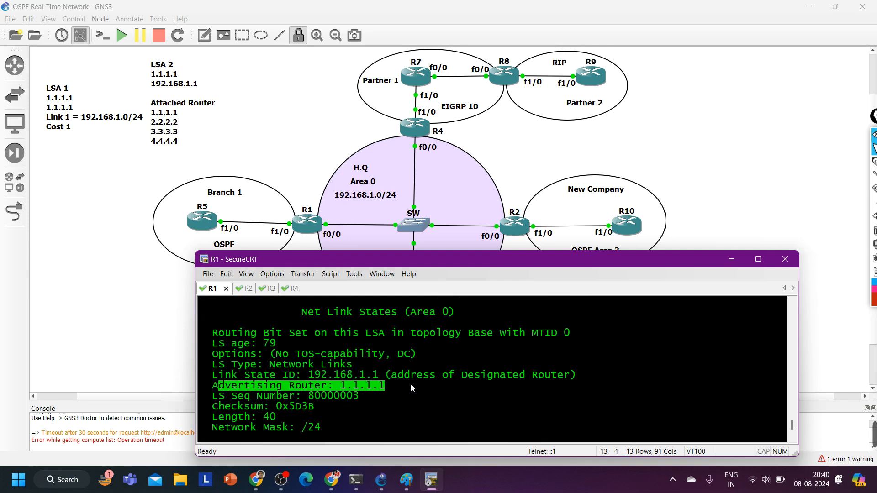
scroll(410, 383, down, 2)
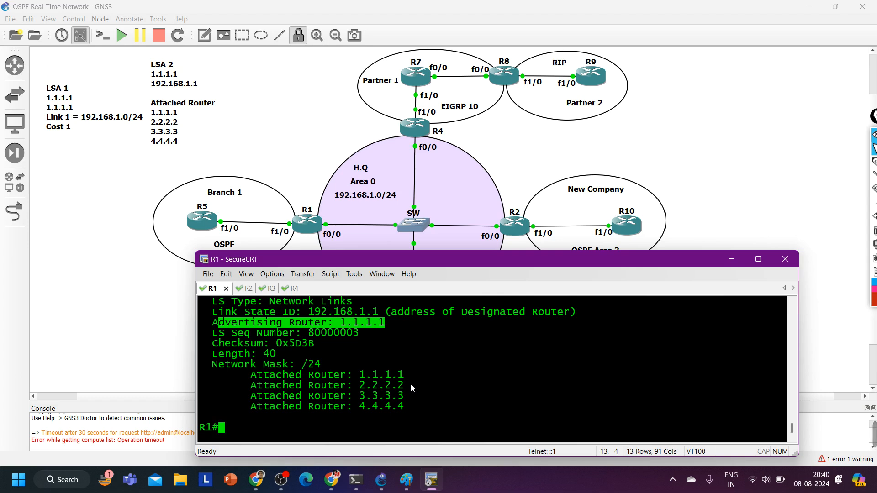
key(Return)
key(Return)
Switch to R2's session and return it from interface configuration to privileged EXEC mode
key(alt+2)
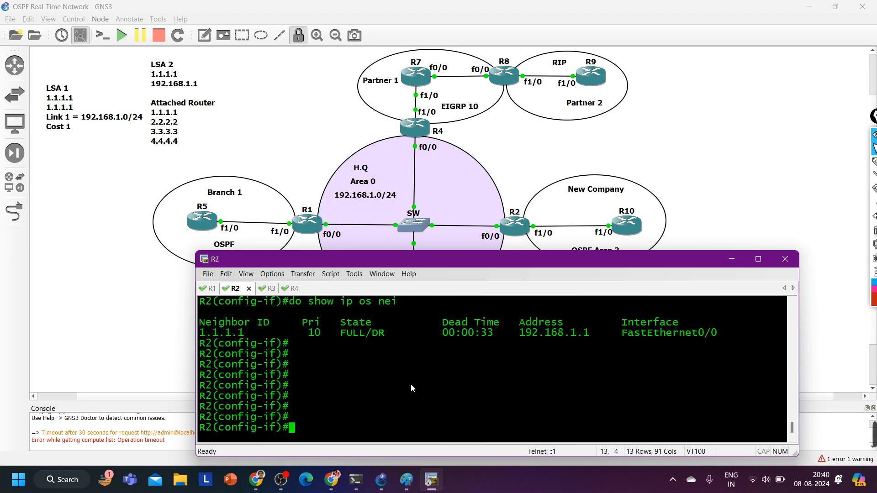
key(ctrl+z)
key(Return)
key(Return)
key(Return)
key(Return)
key(Return)
key(Return)
key(Return)
key(Return)
key(Return)
Display R2's link-state database with show ip ospf database and inspect its router and net link state entries
text(sh)
key(Tab)
text(i)
key(Tab)
text(os)
key(Tab)
text(d)
key(Tab)
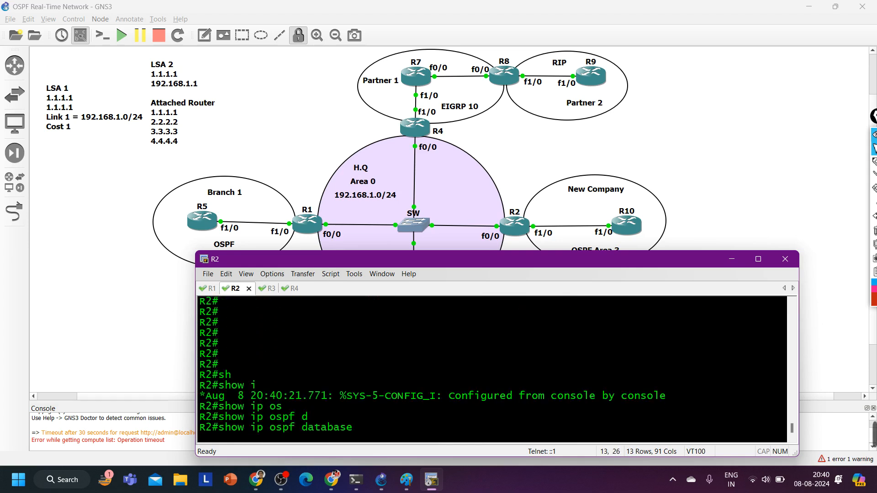
key(Return)
drag(231, 332, 524, 389)
drag(270, 417, 611, 417)
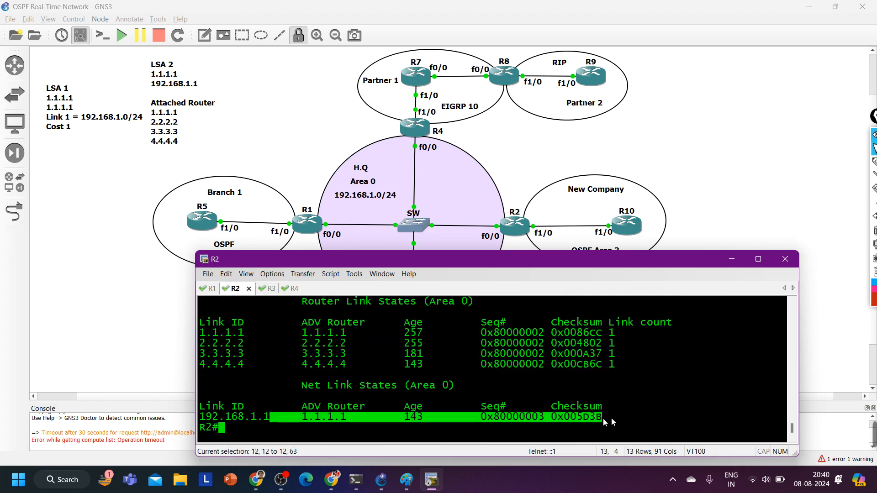
Display the network LSA details on R2 with show ip ospf database network 192.168.1.1
key(Return)
key(Return)
key(Return)
text(sh)
key(Tab)
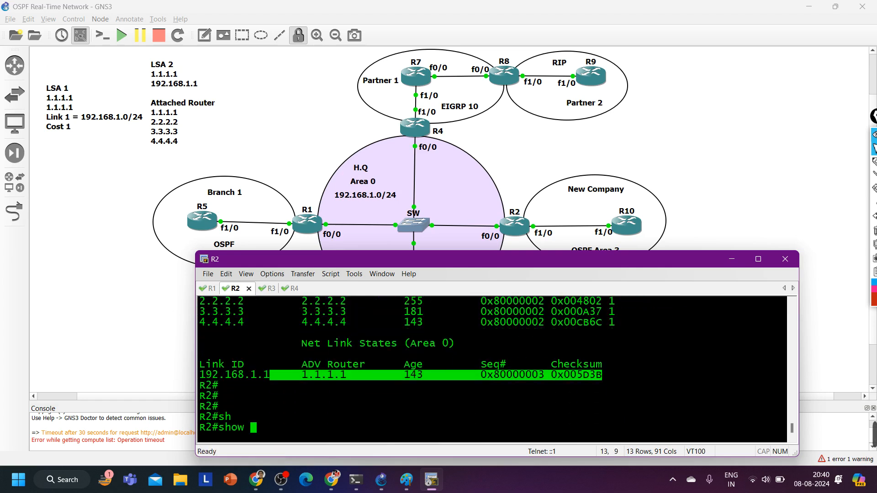
text(ip os)
key(Tab)
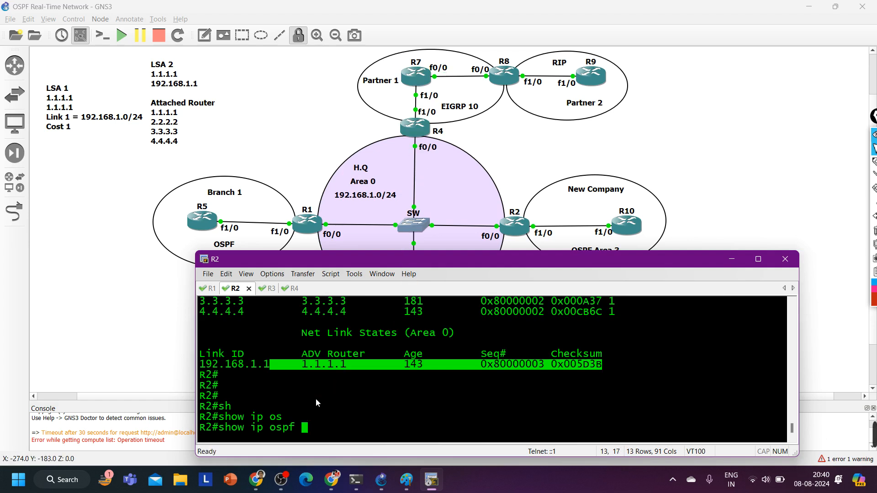
drag(296, 365, 359, 372)
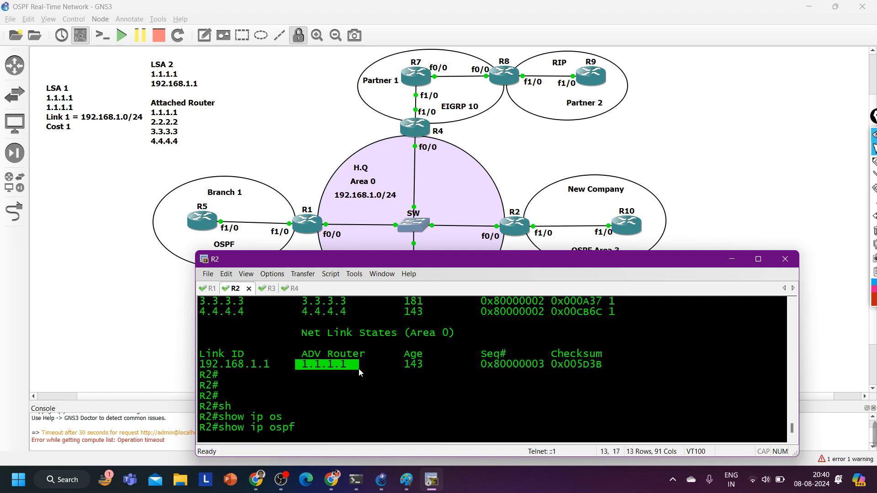
text(d)
key(Tab)
text(ne)
key(Tab)
text(192.168.1.1)
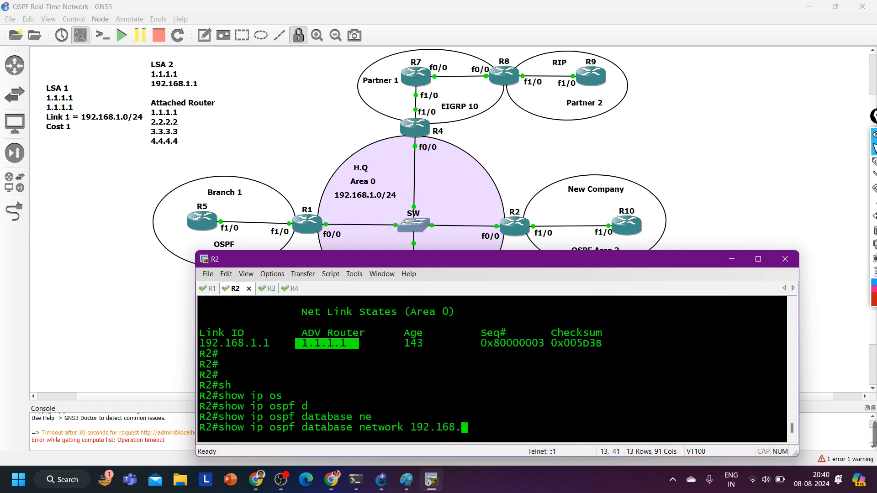
key(Return)
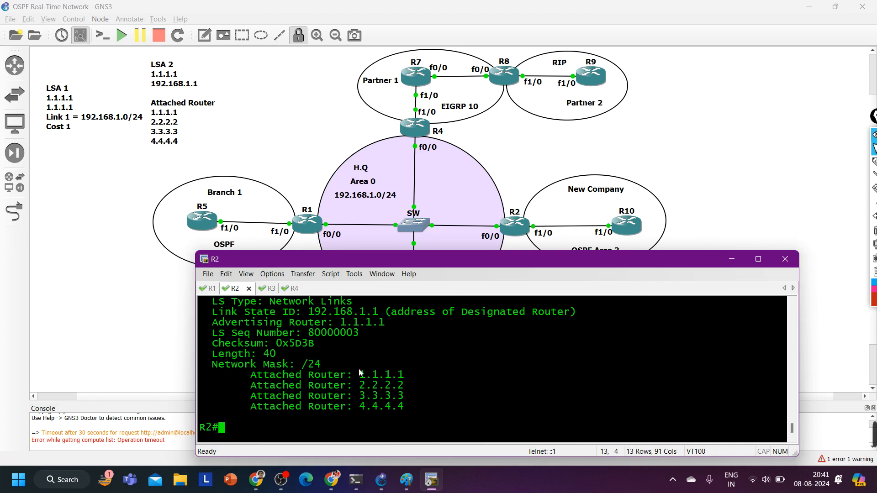
Switch to R3's session and return it from global configuration to privileged EXEC mode
key(ctrl+Tab)
text(sh)
key(Tab)
text(ip os)
key(Tab)
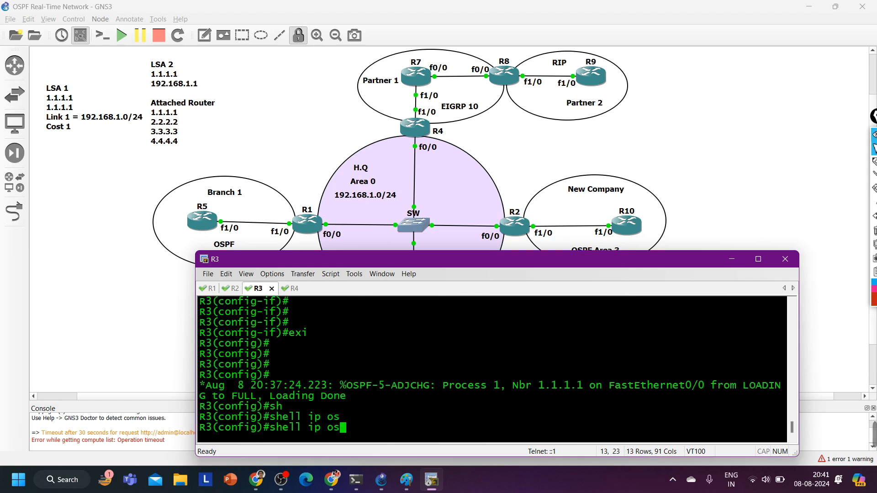
text(d)
key(Tab)
key(ctrl+z)
key(Return)
Display R3's OSPF link-state database with show ip ospf database
text(sh)
key(Tab)
text(ip o)
text(s)
key(Tab)
text(d)
Display the network LSA details on R3 with show ip ospf database network 192.168.1.1
key(Tab)
key(Return)
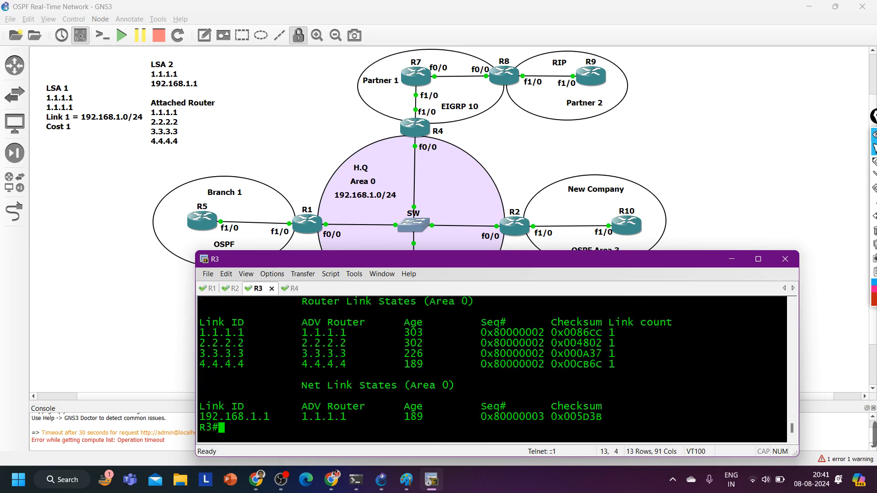
text(sh)
key(Tab)
text(ip os)
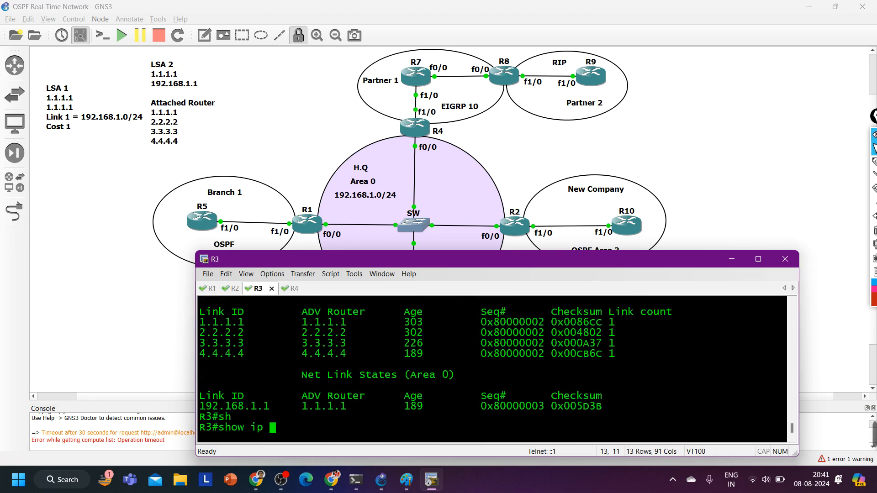
key(Tab)
text(d)
key(Tab)
text(ne)
key(Tab)
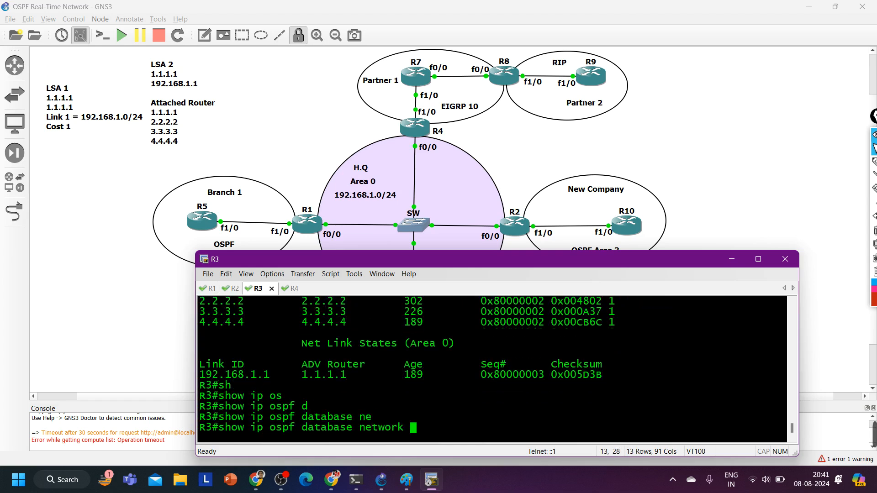
text(192.168.1.1)
key(Return)
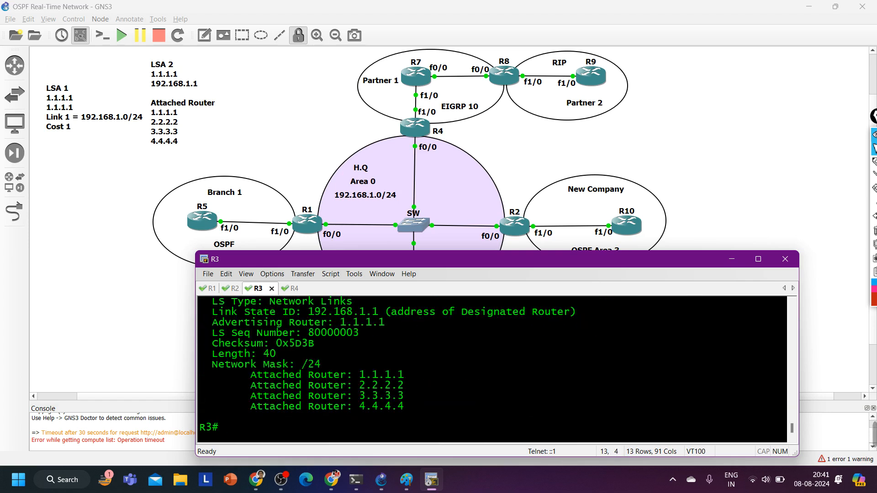
Switch to R4's session and display its network LSA details with show ip ospf database network 192.168.1.1
key(ctrl+Tab)
text(sh)
key(Tab)
text(ip os)
key(Tab)
text(d)
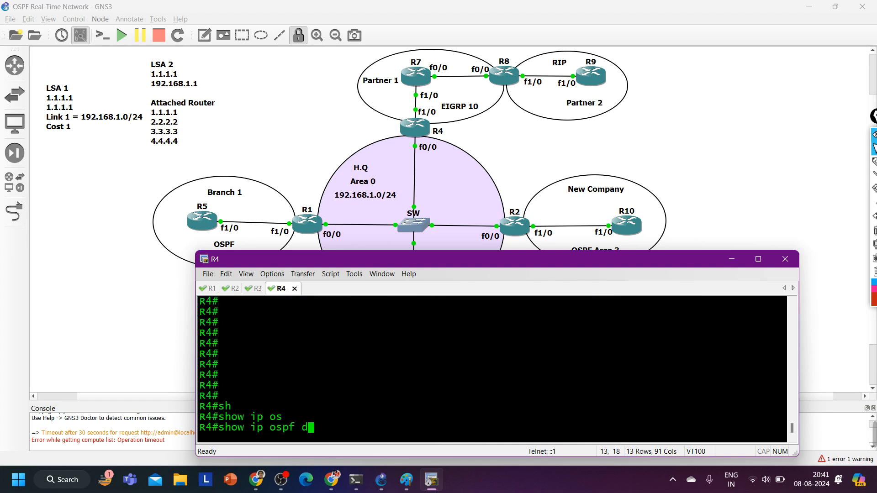
key(Tab)
text(net)
key(Tab)
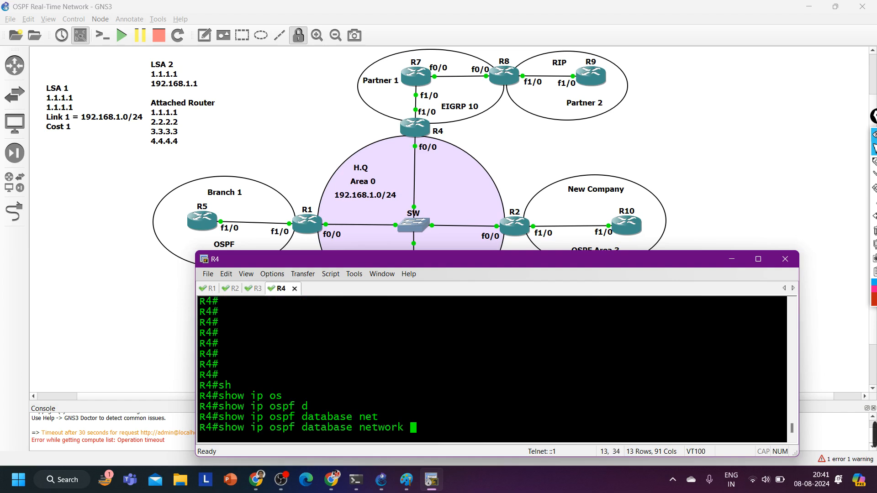
text(192.16)
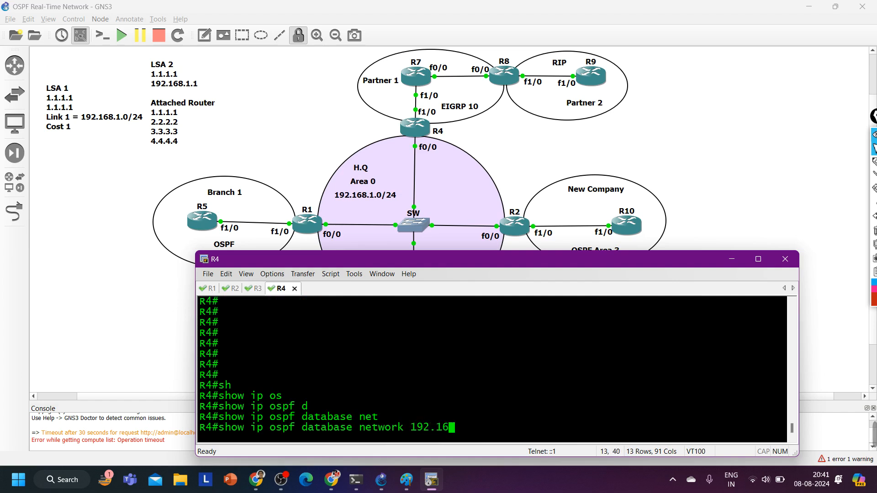
text(8.1.1)
key(Return)
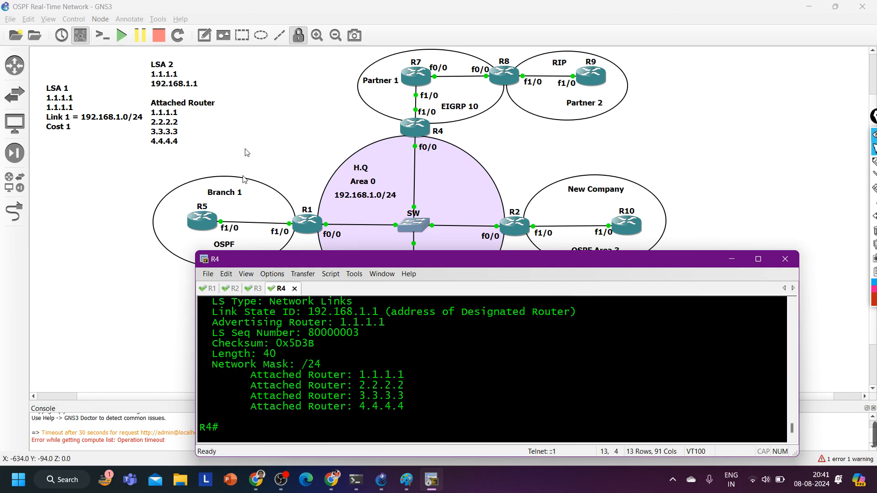
Annotate the GNS3 topology with red circles around R2 and R1 and an encircled LSA-2 note, and clear the markings
click(255, 140)
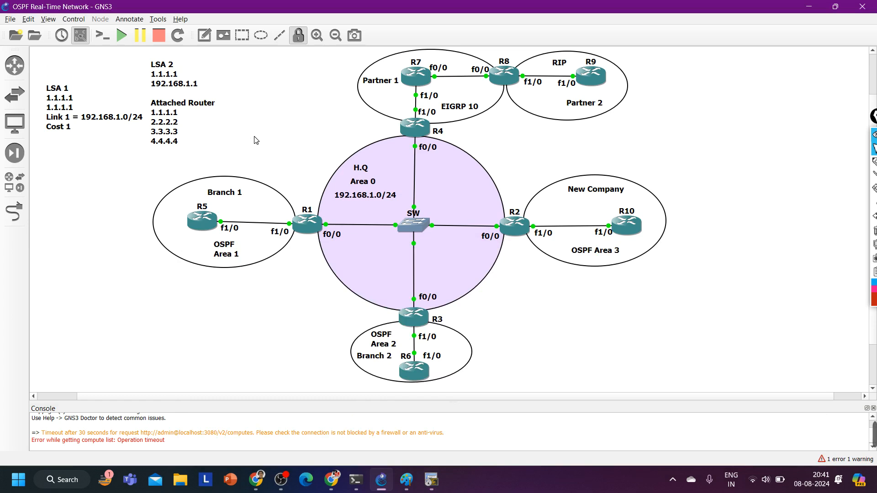
click(873, 162)
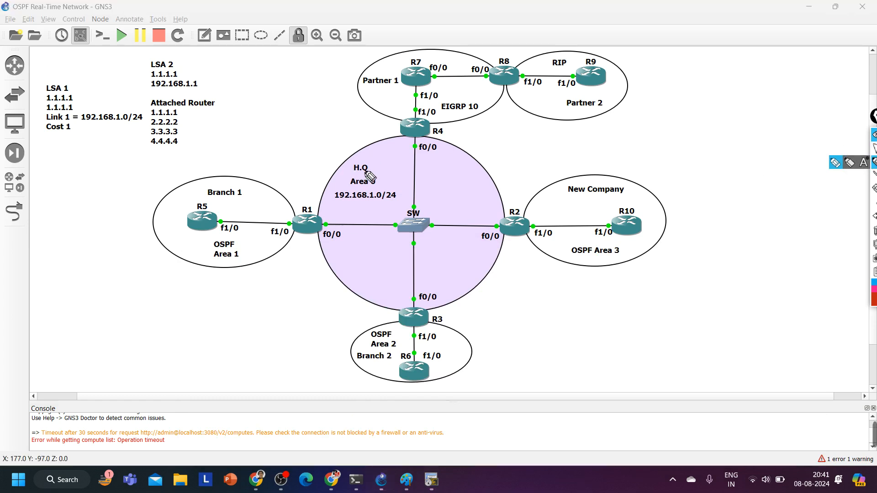
mouse_move(523, 205)
mouse_down()
mouse_move(499, 248)
mouse_move(525, 204)
mouse_up()
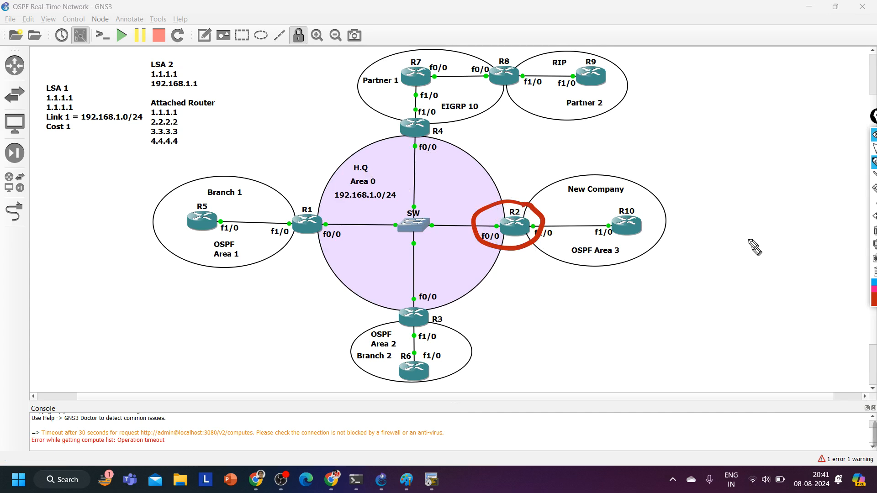
mouse_move(329, 204)
mouse_down()
mouse_move(279, 247)
mouse_move(334, 197)
mouse_up()
mouse_move(272, 265)
mouse_down()
mouse_move(284, 293)
mouse_move(329, 287)
mouse_up()
drag(310, 279, 343, 273)
drag(352, 268, 383, 276)
mouse_move(302, 300)
mouse_down()
mouse_move(220, 302)
mouse_move(336, 315)
mouse_up()
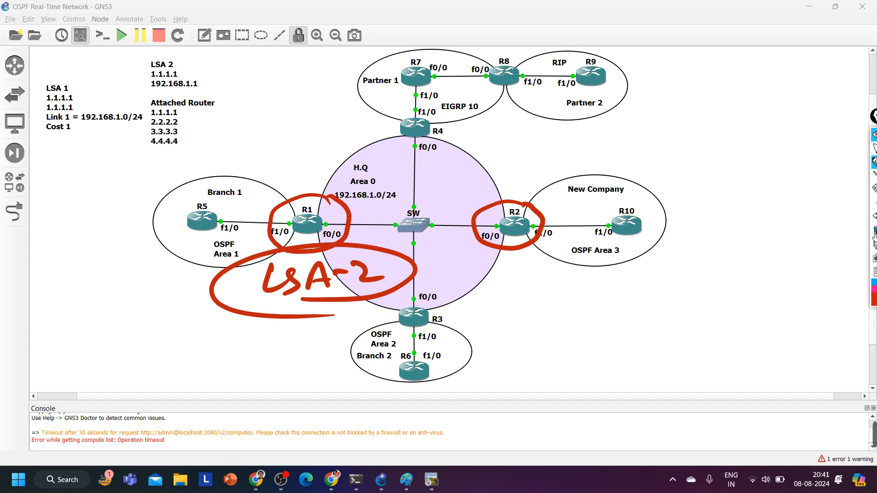
click(869, 211)
click(873, 149)
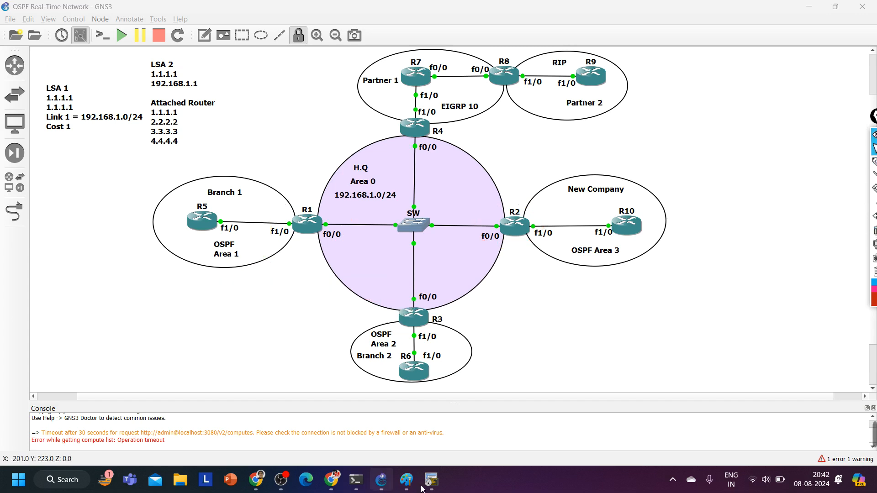
Switch to the Paint notes and extend the LSA 1 line with "-> Generated by every router in OSPF Domain."
click(407, 480)
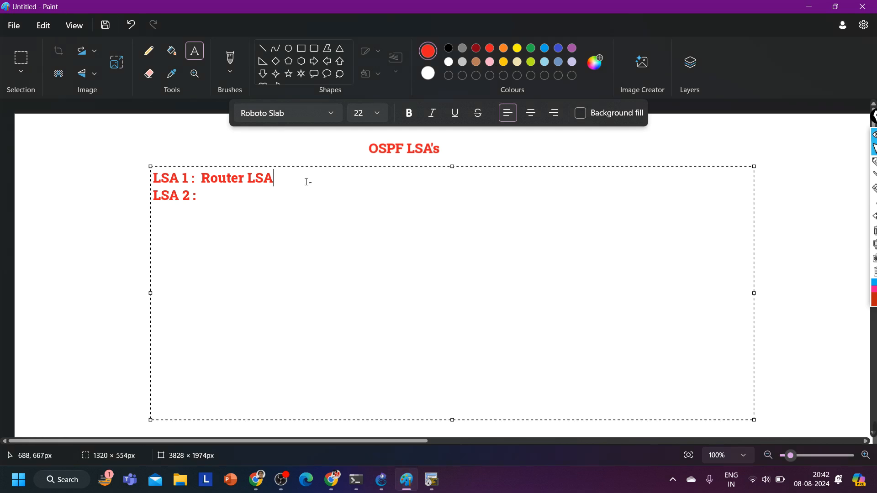
text(> Generated by e)
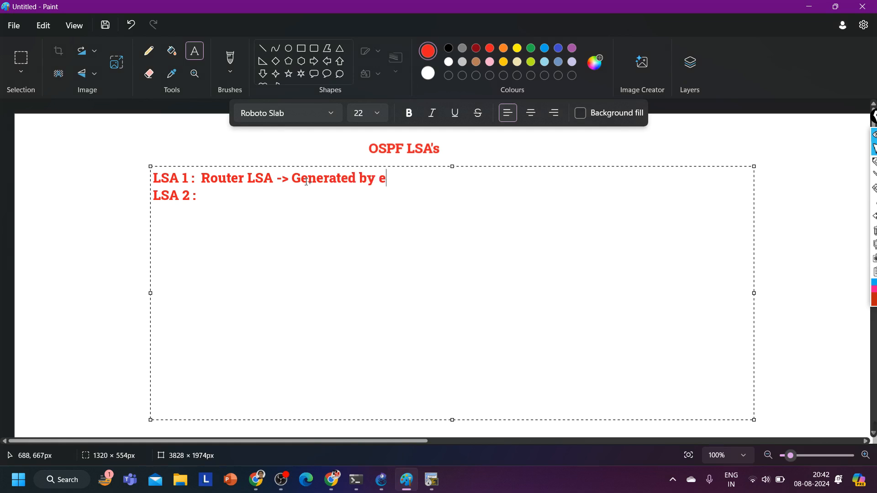
text(very router in)
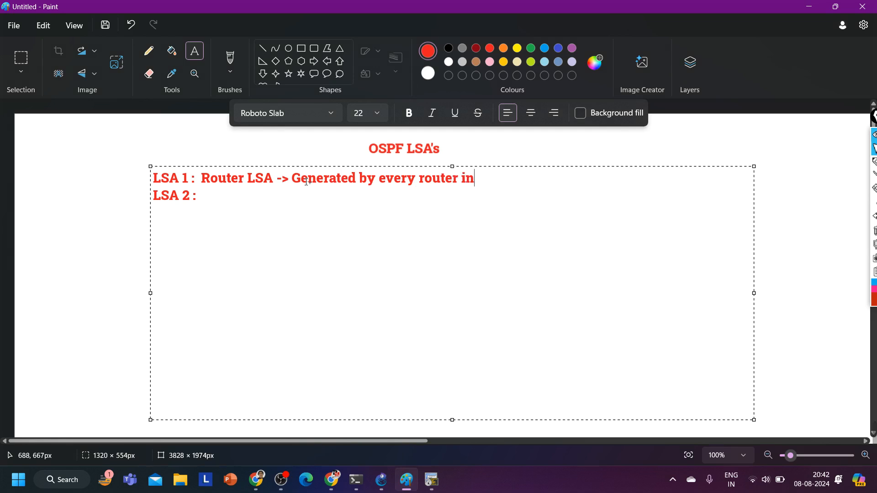
text( OSPF Domain.)
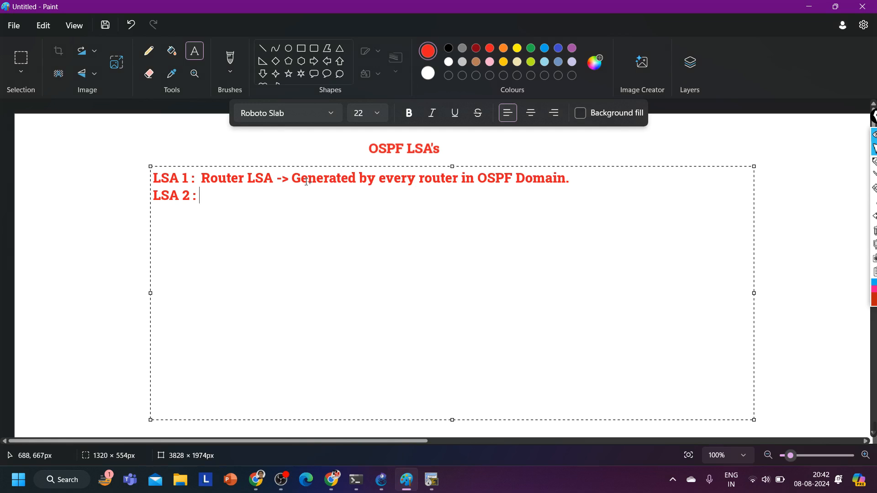
text(Generated by )
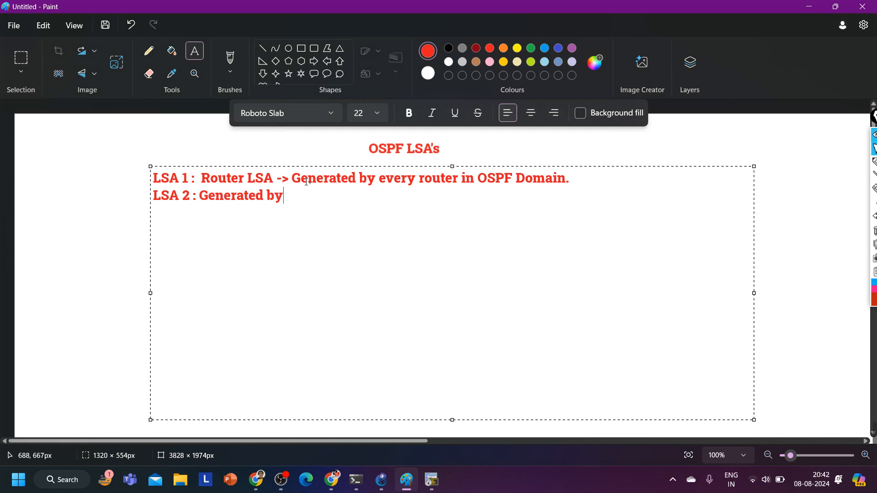
text(DR Router)
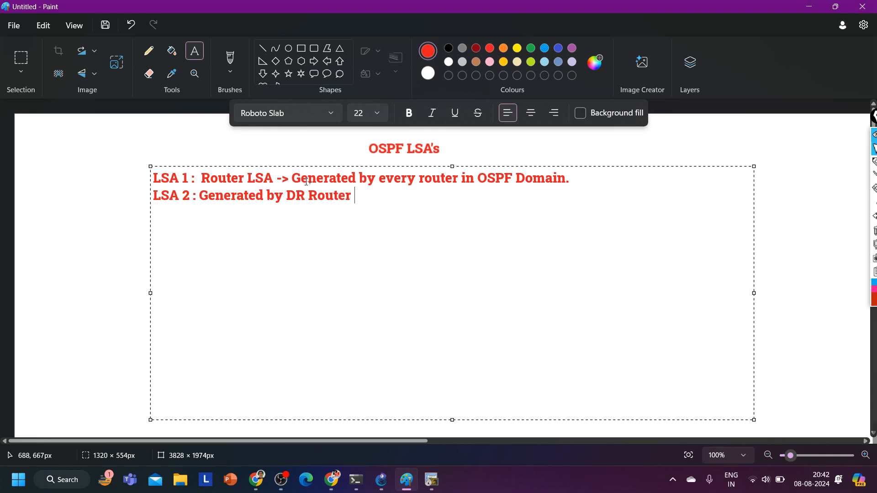
text( to share attached router information)
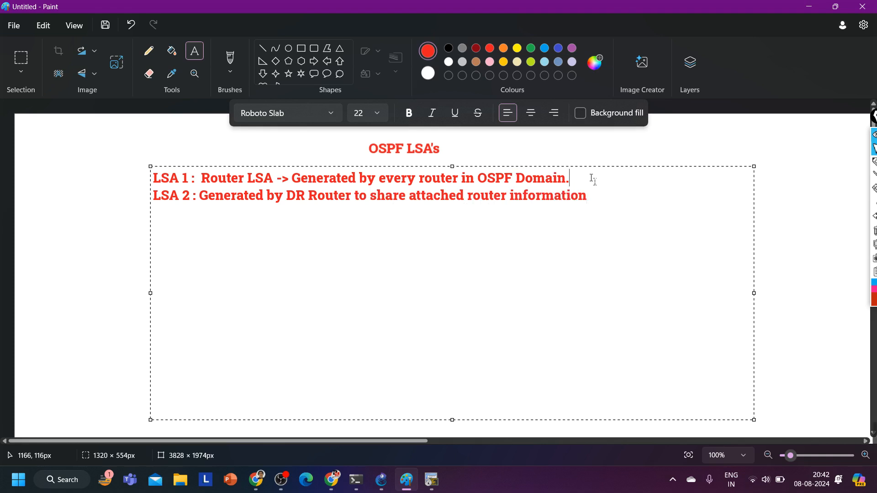
text(o link information)
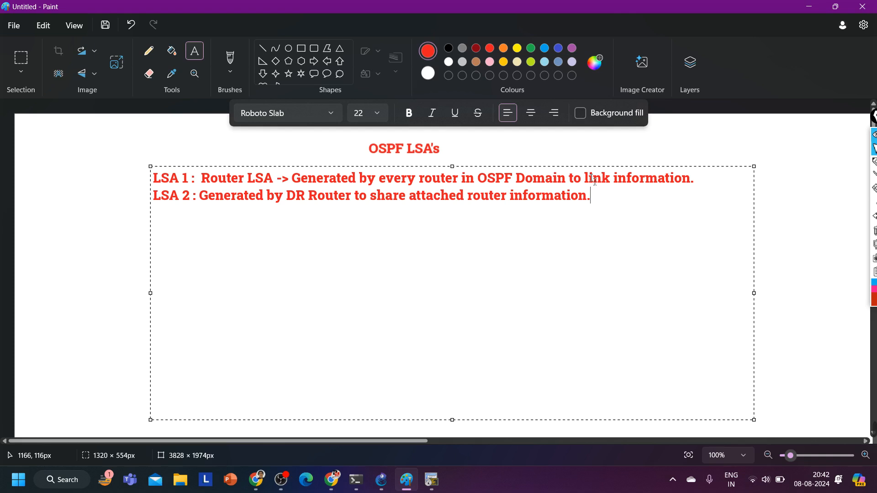
Start a new line labelled "LSA 3:" below the LSA 2 line in the notes
text(LSA 3:)
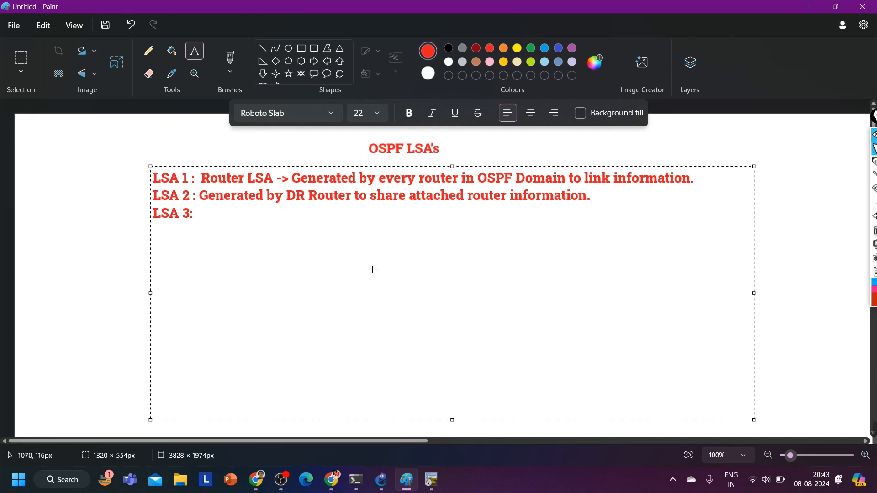
Draw four red circles about 95 px wide in a row below the LSA 3 line, and connect neighbouring circles with straight lines
click(131, 208)
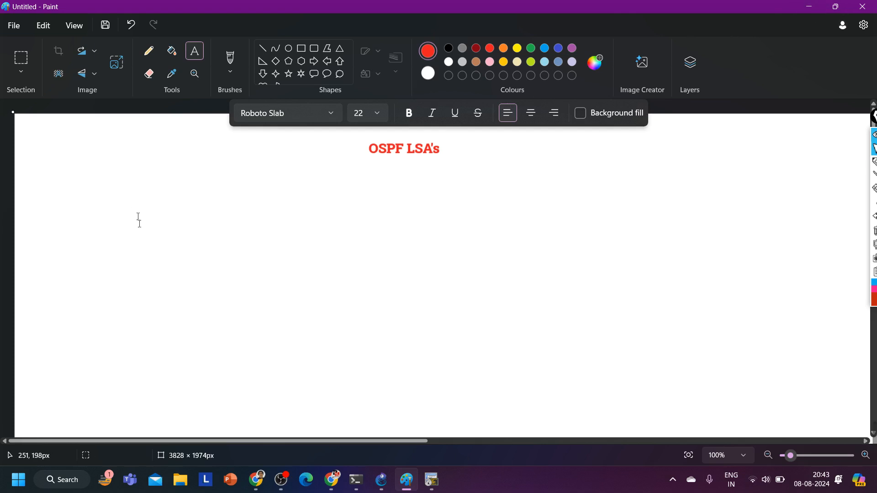
click(288, 49)
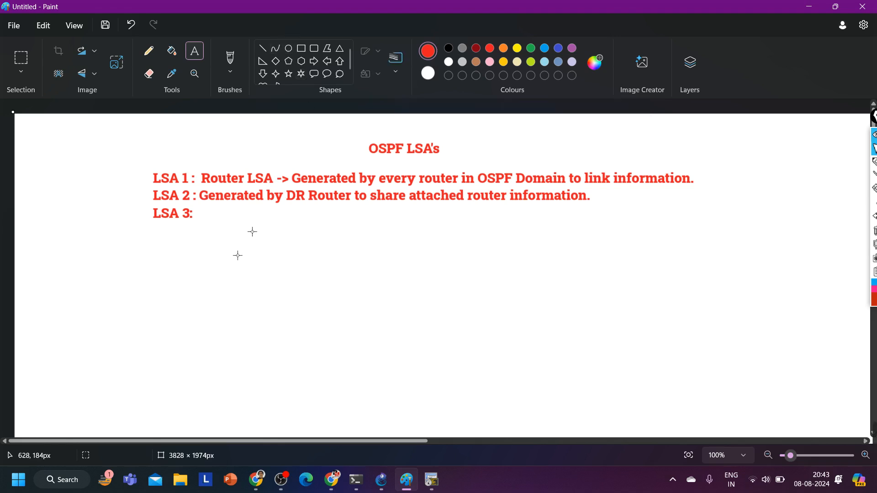
drag(162, 280, 206, 324)
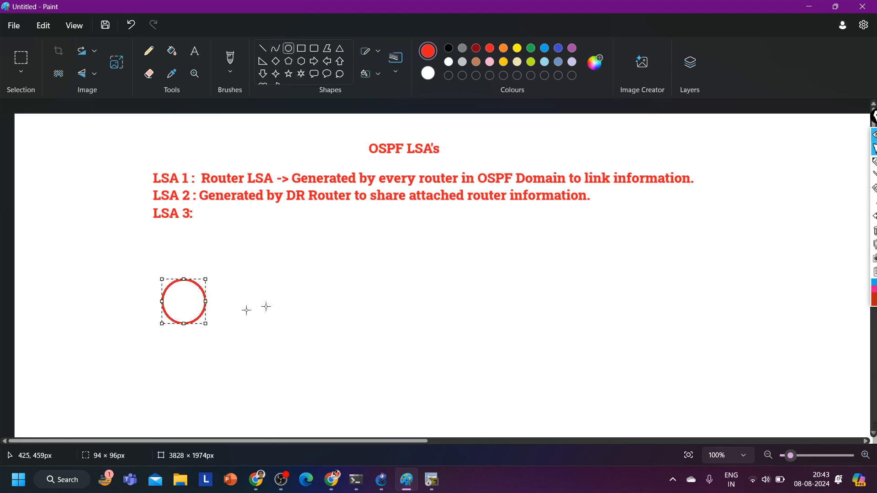
drag(285, 282, 327, 325)
drag(403, 286, 447, 330)
drag(531, 284, 561, 316)
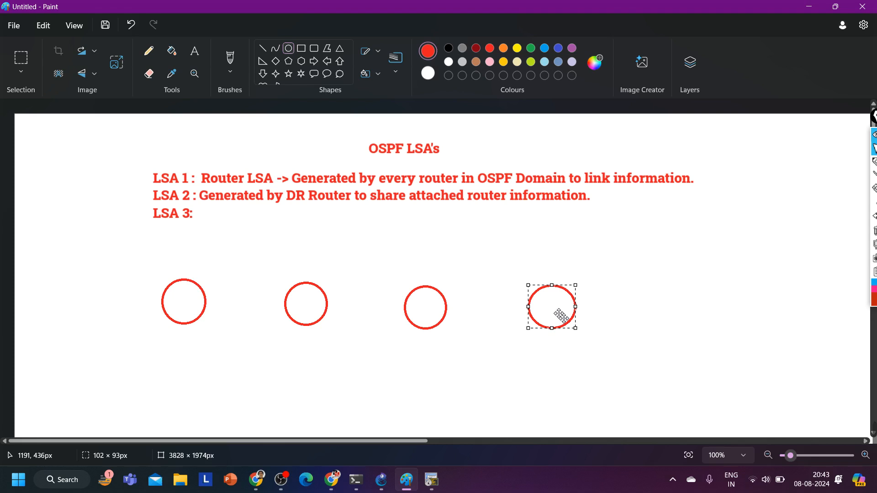
click(262, 49)
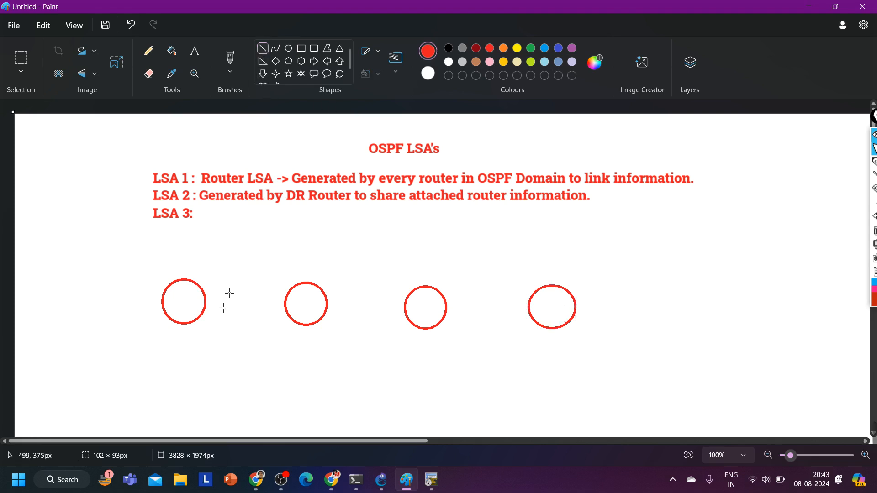
drag(209, 304, 533, 309)
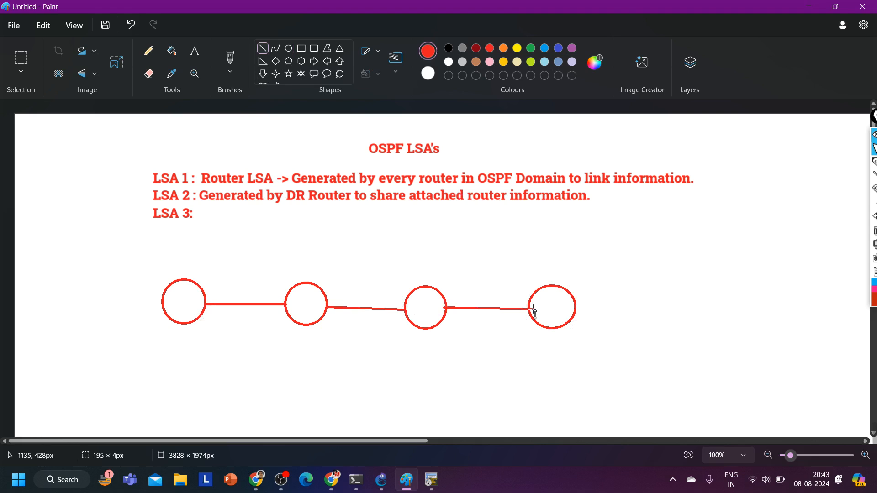
Label the first circle R1 and the second circle R2, with each label centred inside its circle
click(193, 56)
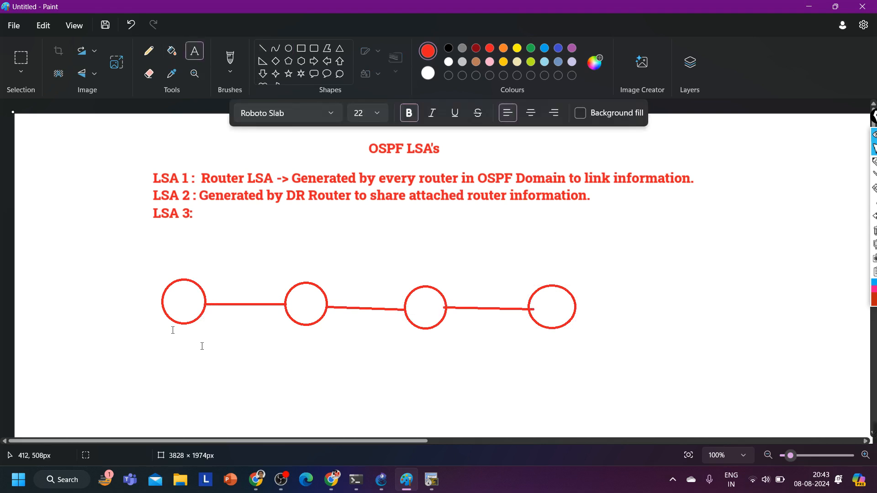
click(173, 292)
text(R1)
click(276, 318)
click(296, 302)
text(R2)
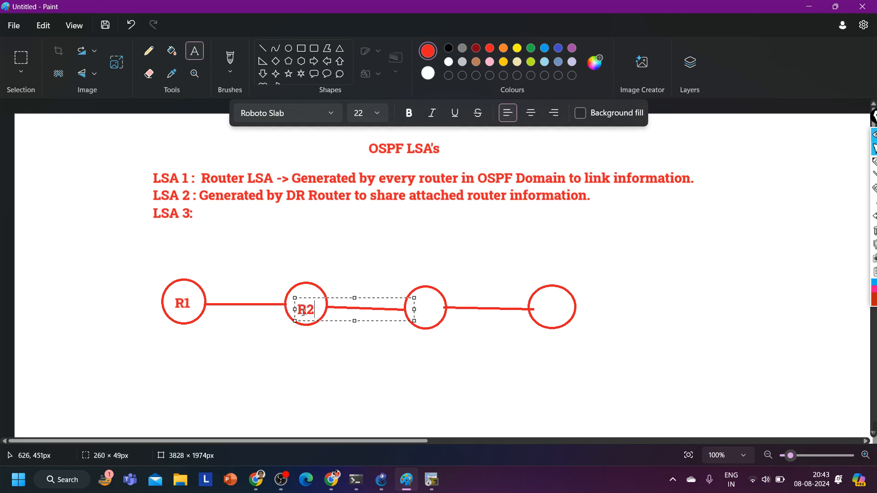
drag(293, 298, 293, 290)
click(306, 335)
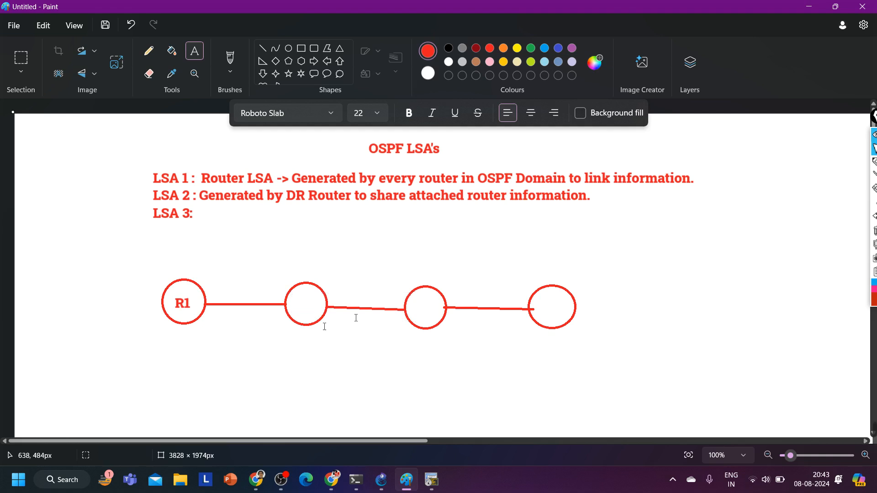
Label the third circle R3 and the fourth circle R4
click(414, 298)
text(R3)
click(331, 354)
click(537, 297)
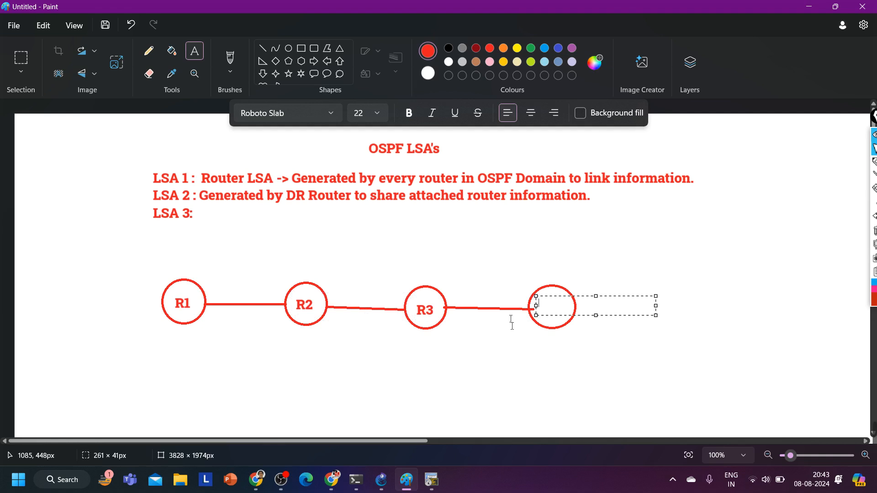
text(R4)
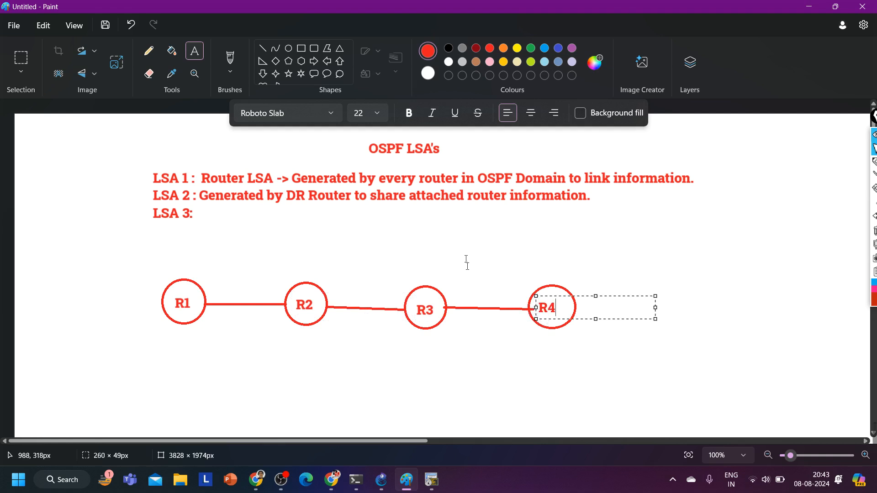
click(455, 288)
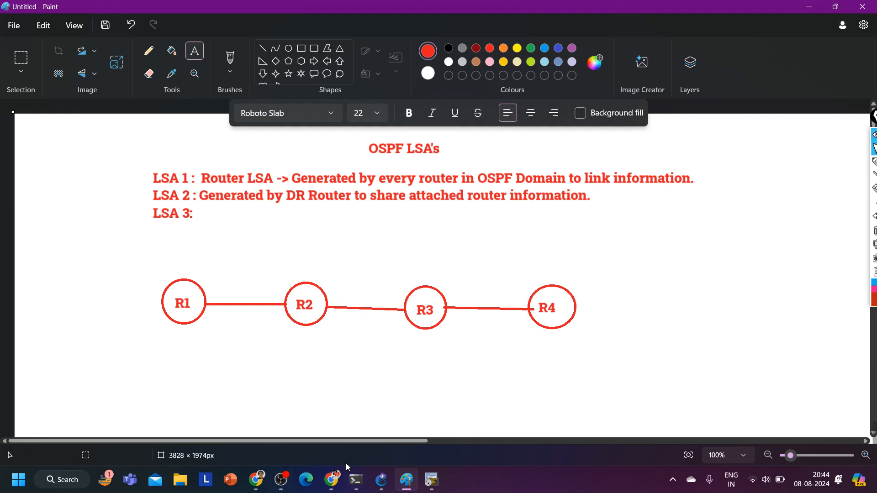
View the GNS3 topology, return to the Paint notes and draw rectangles about 200 by 76 px below R1 and R4
click(382, 483)
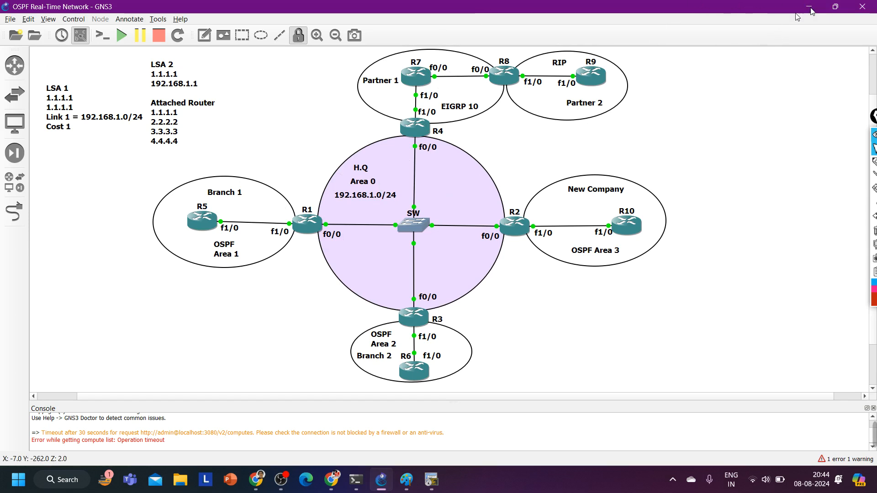
click(406, 479)
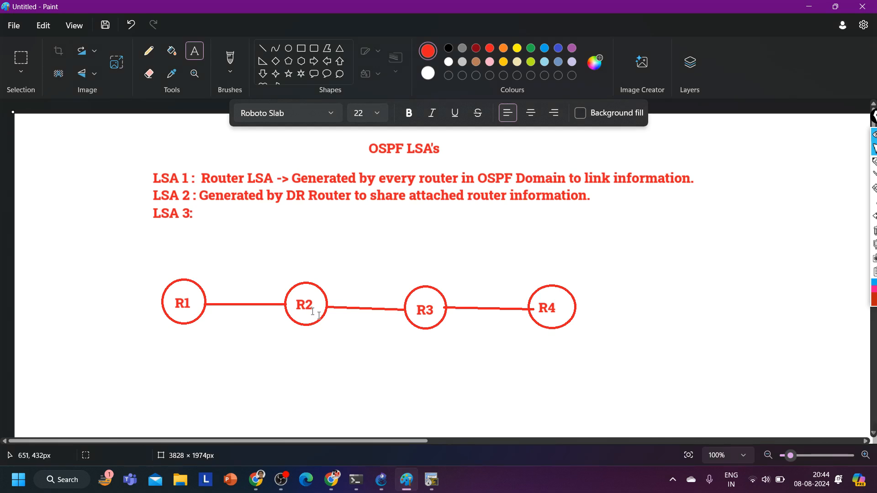
click(301, 49)
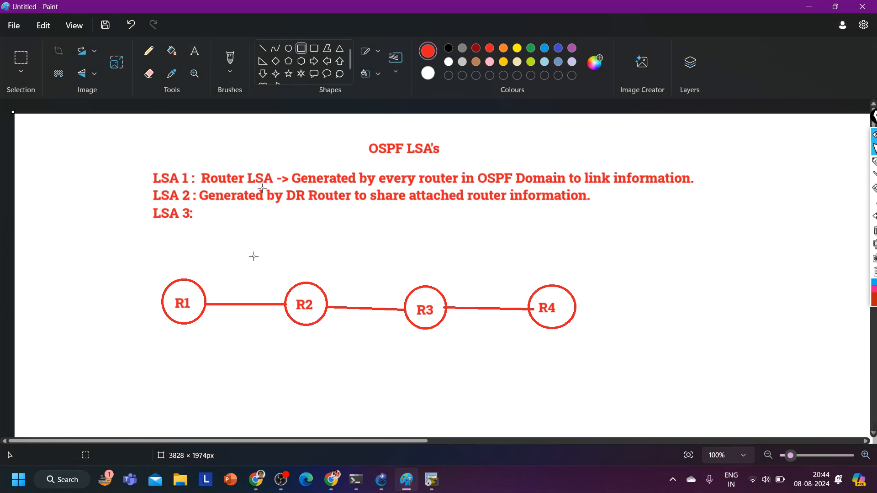
drag(138, 360, 223, 392)
drag(181, 370, 181, 385)
click(475, 380)
drag(520, 370, 571, 400)
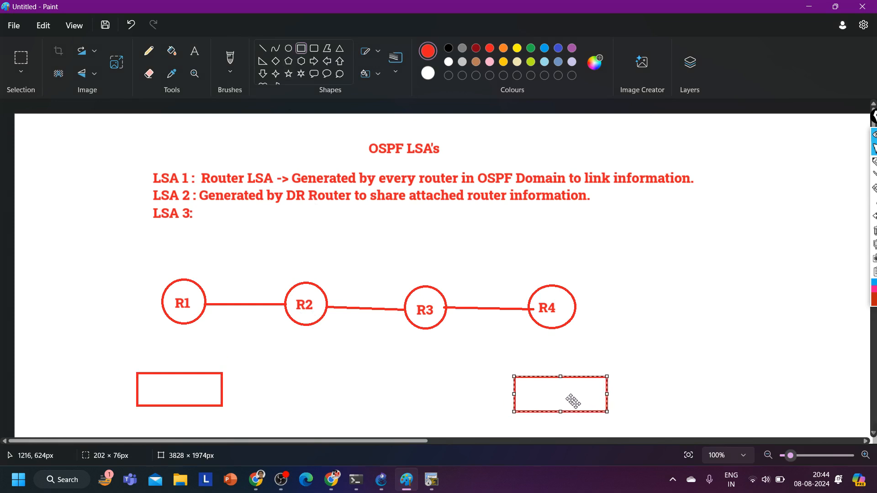
Draw straight lines linking R1 and R4 to the rectangles beneath them
click(263, 50)
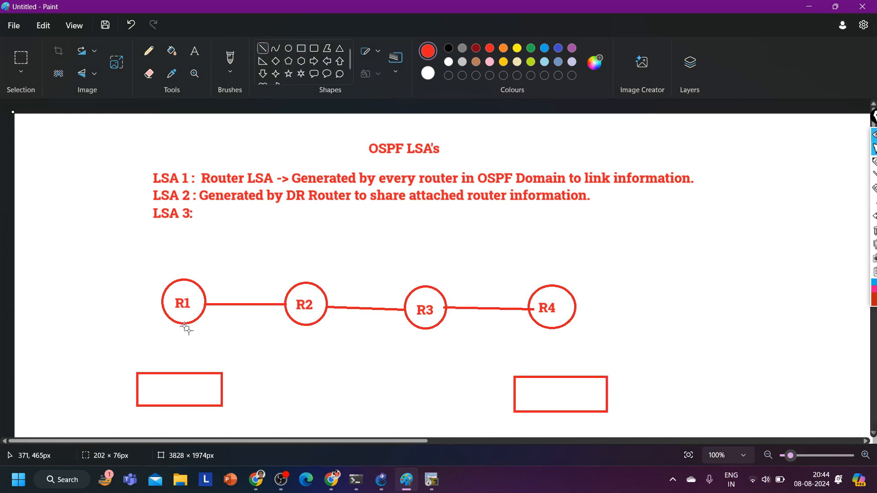
drag(182, 324, 178, 372)
drag(556, 326, 554, 376)
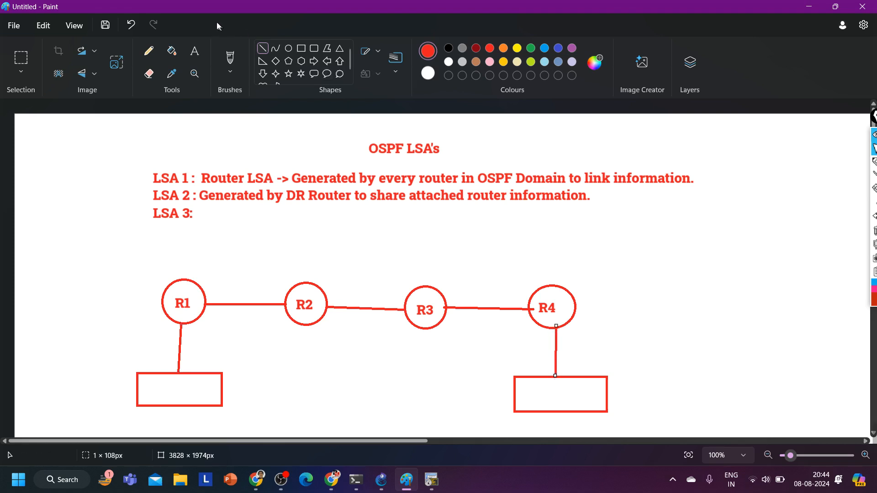
click(196, 54)
click(194, 53)
mouse_move(874, 163)
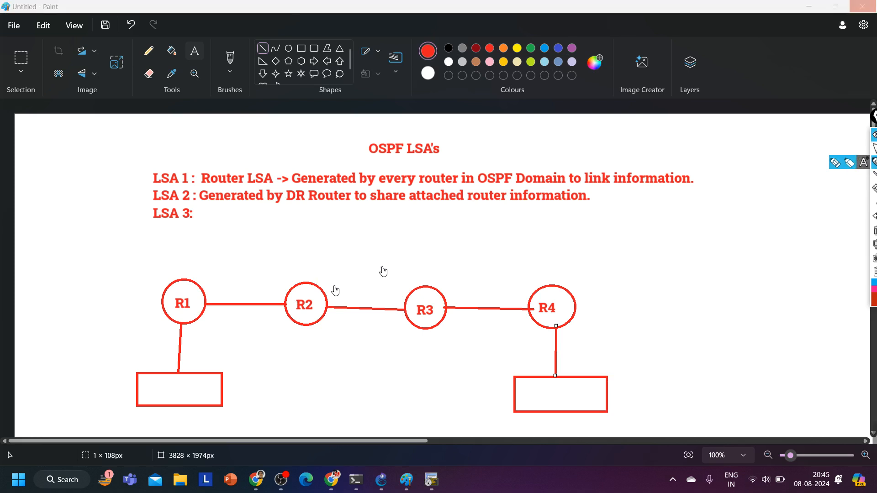
click(874, 136)
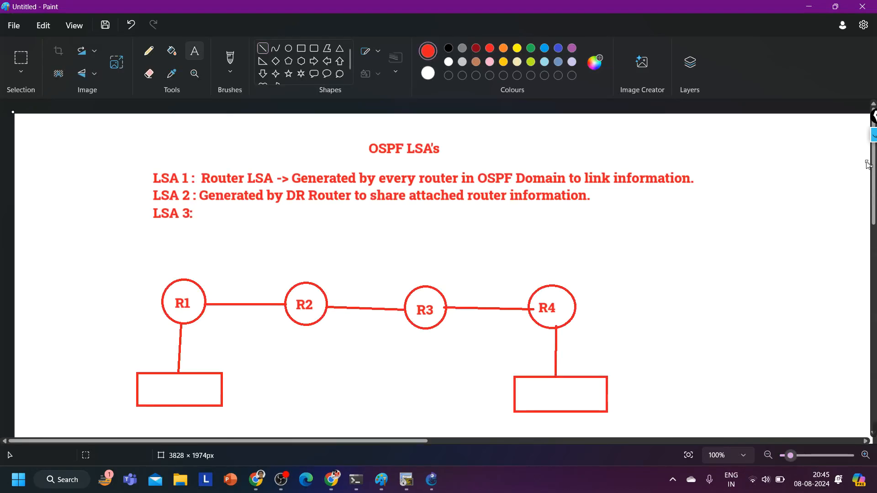
key(alt+Tab)
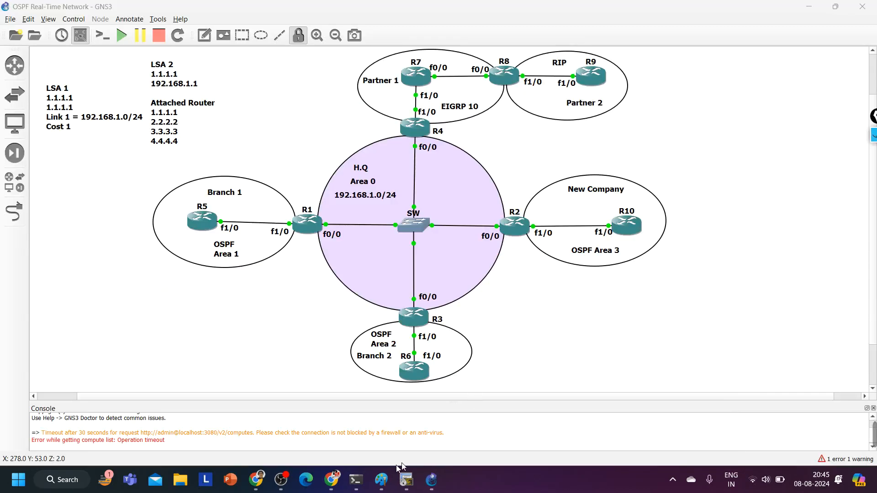
click(381, 479)
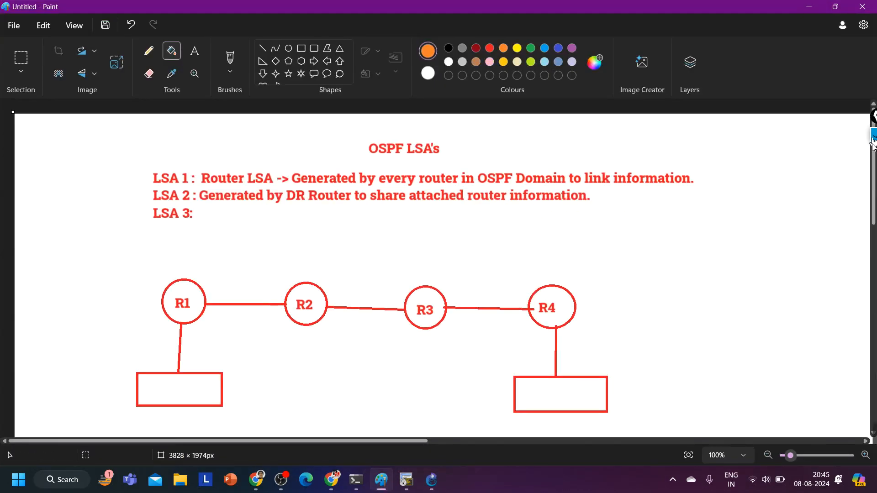
Write the network 10.1.1.0/24 in red text inside the rectangle below R1
click(194, 51)
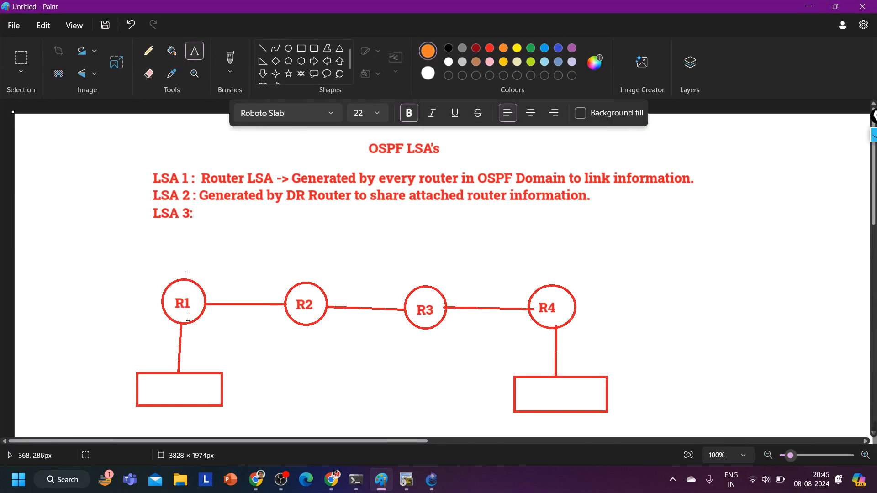
click(144, 386)
text(10.1.1.0/24)
key(ctrl+a)
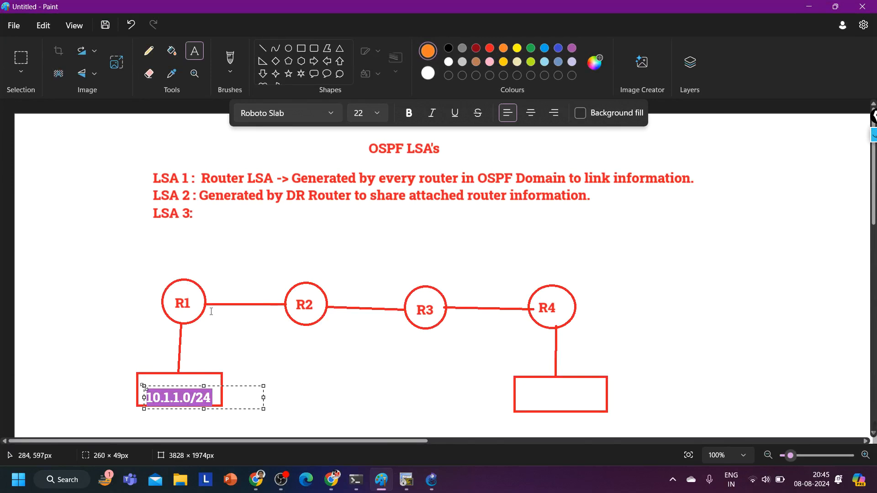
click(490, 48)
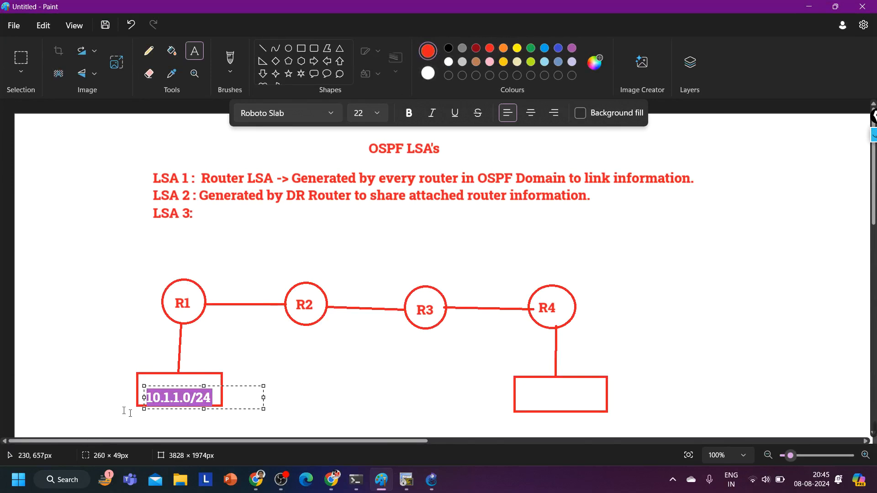
drag(143, 385, 145, 377)
Write the network 40.1.1.0/24 inside the rectangle below R4
click(525, 380)
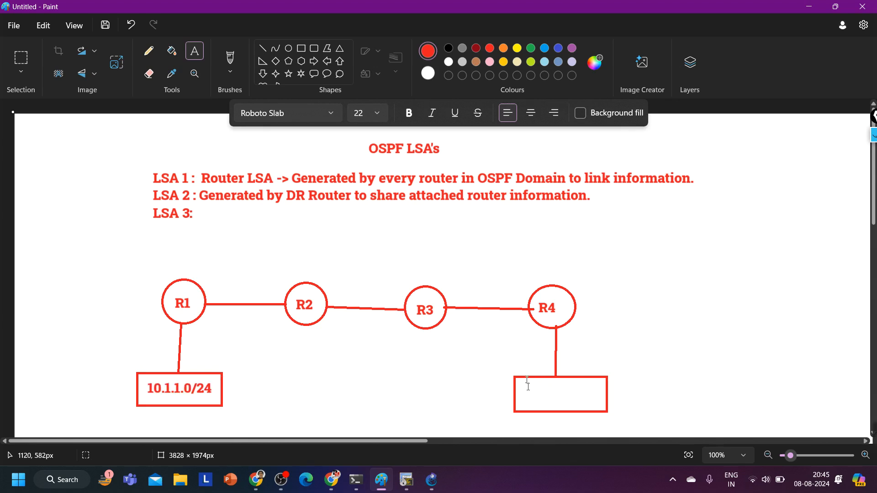
click(525, 380)
text(40.1.1.0/24)
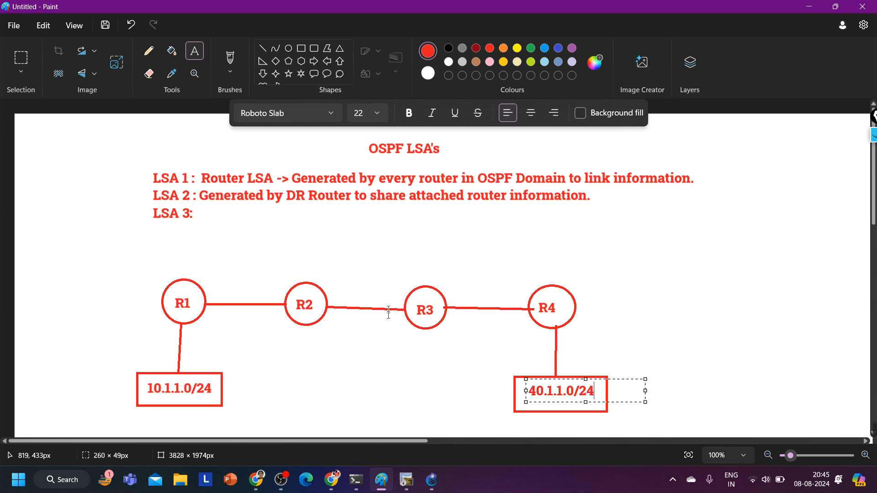
click(379, 313)
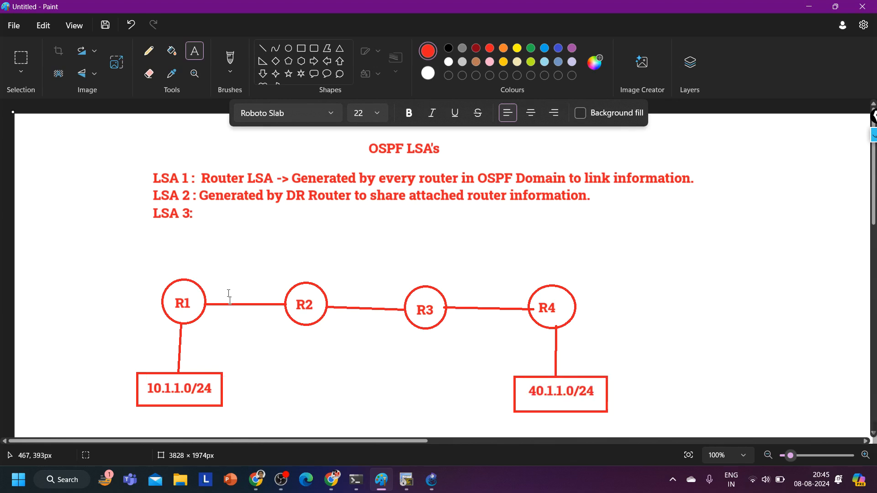
click(214, 280)
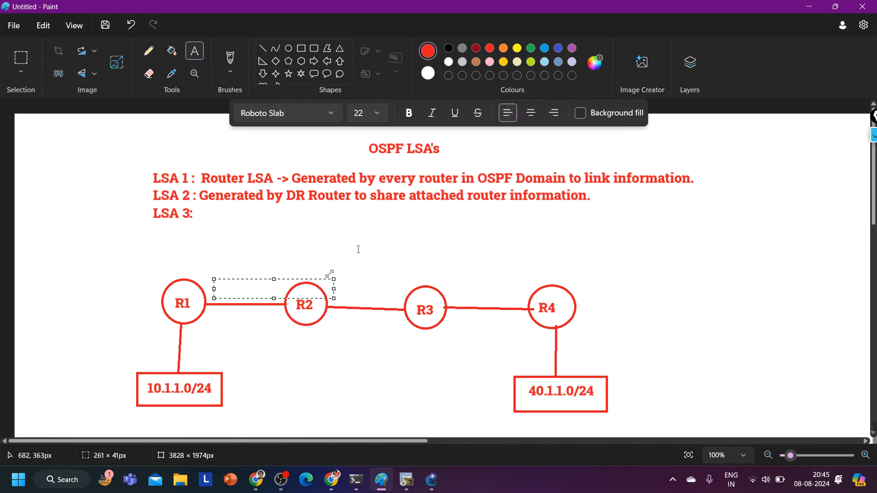
key(Escape)
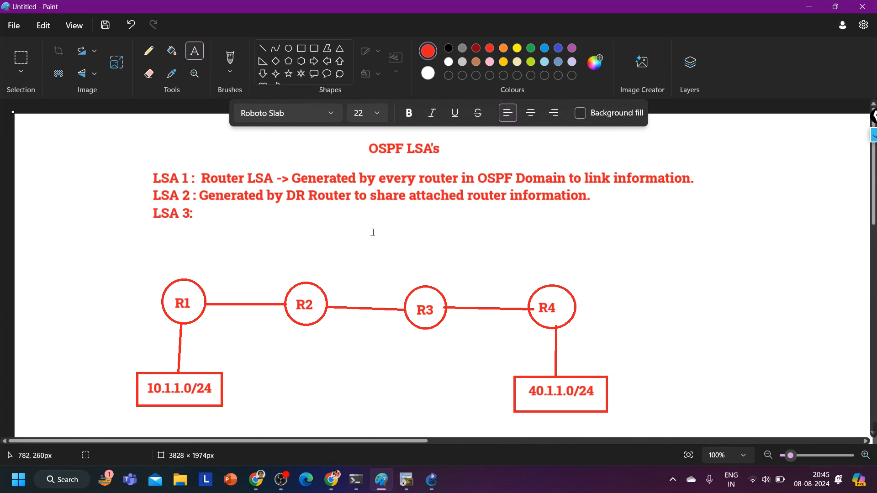
Draw two blue area rectangles meeting at R3, one enclosing R1 and R2, the other about 589 by 364 px around R4
click(301, 47)
click(545, 48)
drag(81, 255, 410, 424)
drag(438, 249, 709, 422)
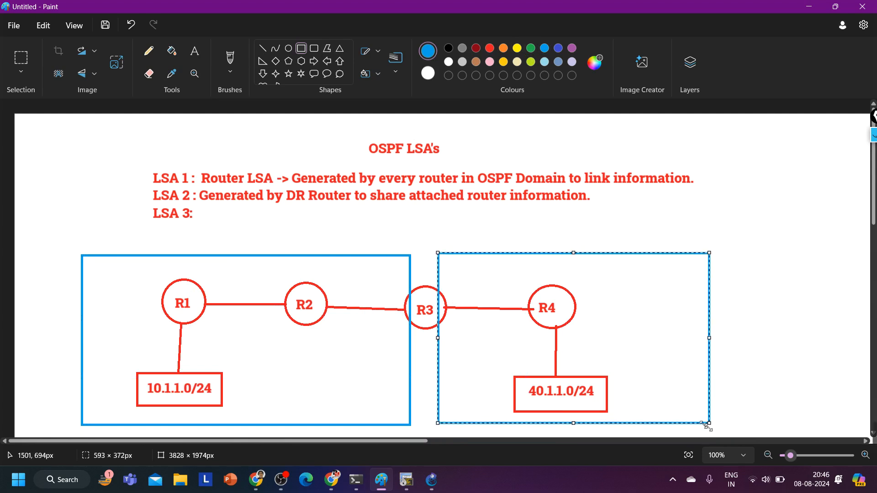
drag(708, 423, 707, 420)
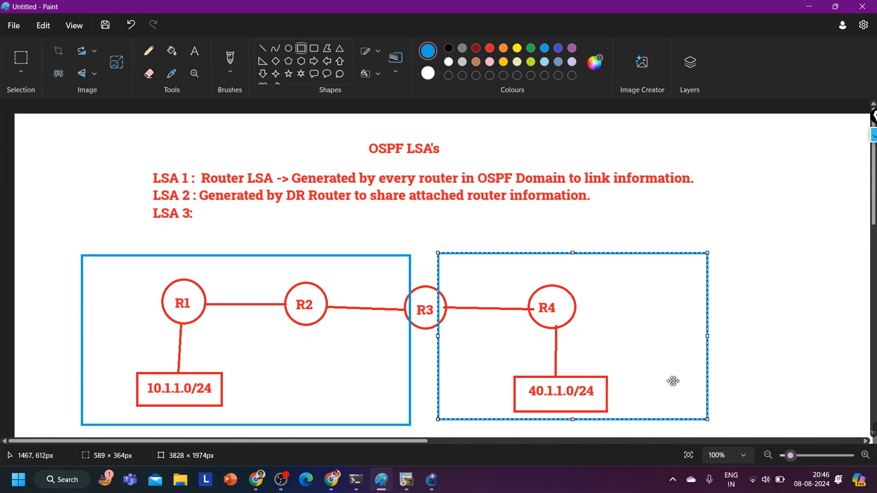
drag(670, 377, 672, 381)
click(758, 272)
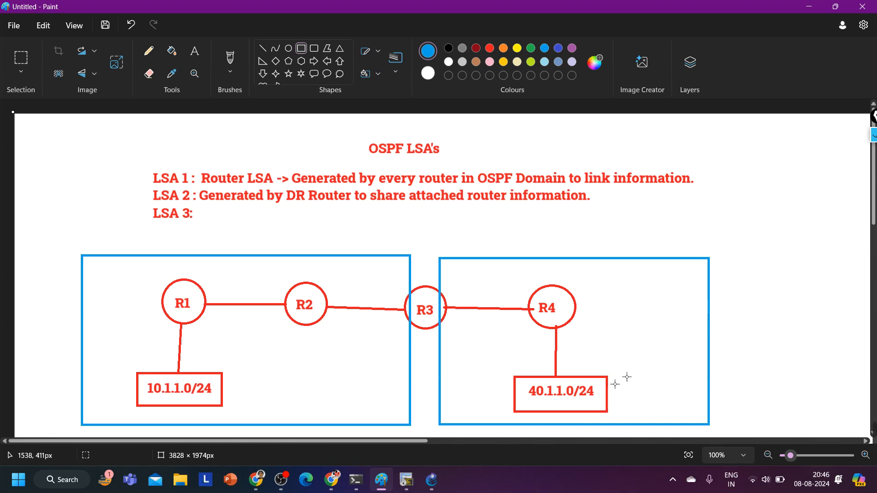
Label the blue rectangle around R1 and R2 "Area 0" and the one around R4 "Area 1" in blue text
click(192, 52)
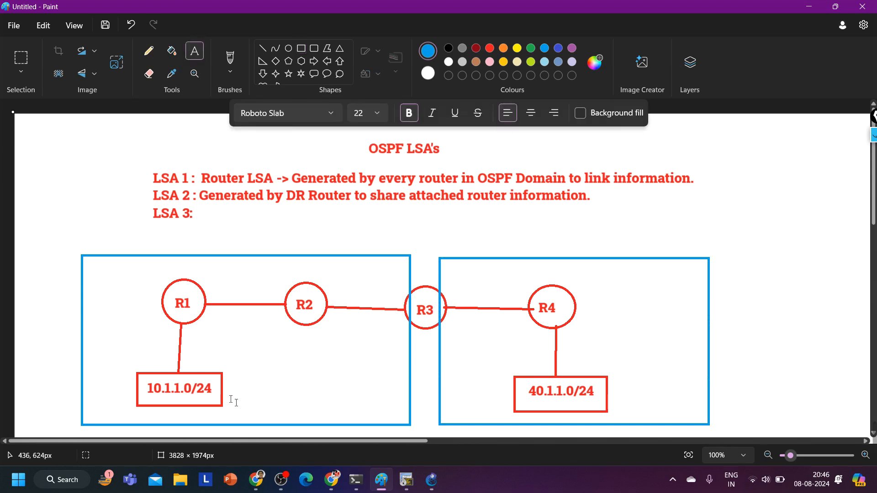
click(255, 352)
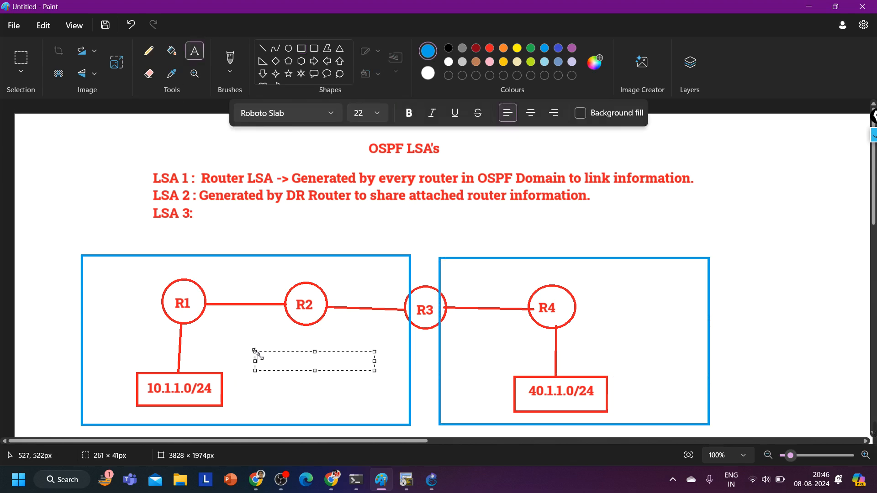
text(Area 0)
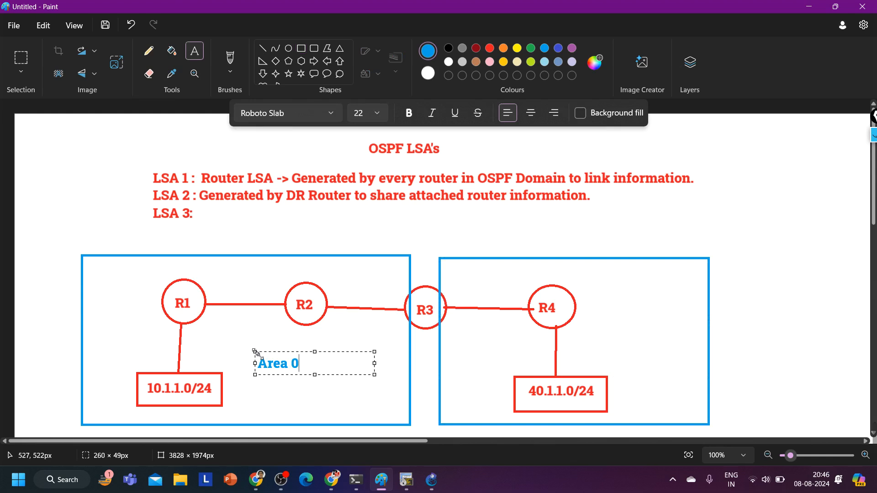
click(611, 322)
click(611, 321)
text(Area 1)
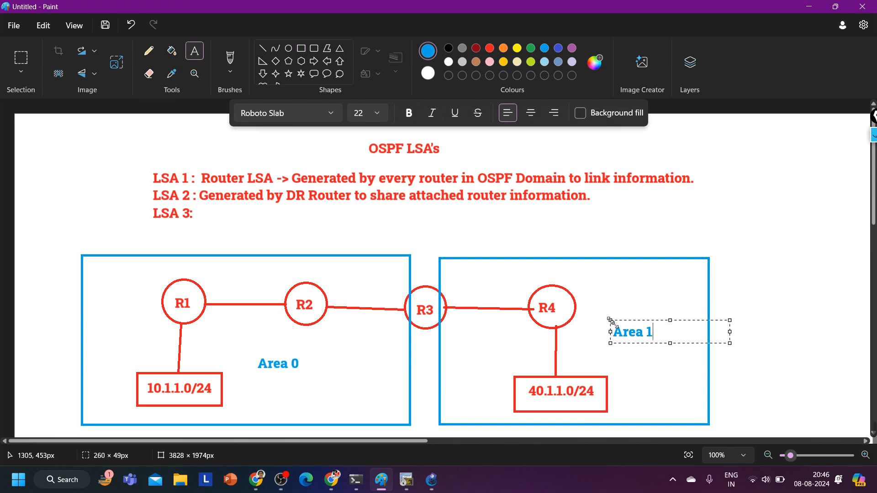
click(552, 288)
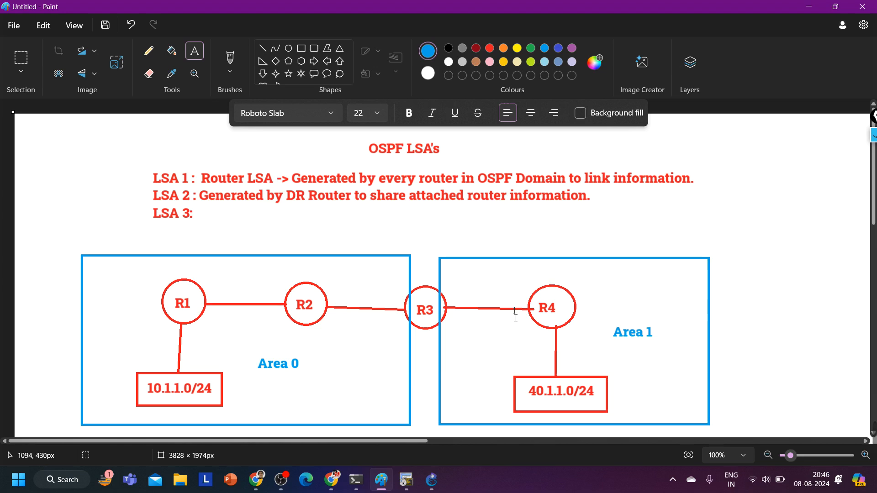
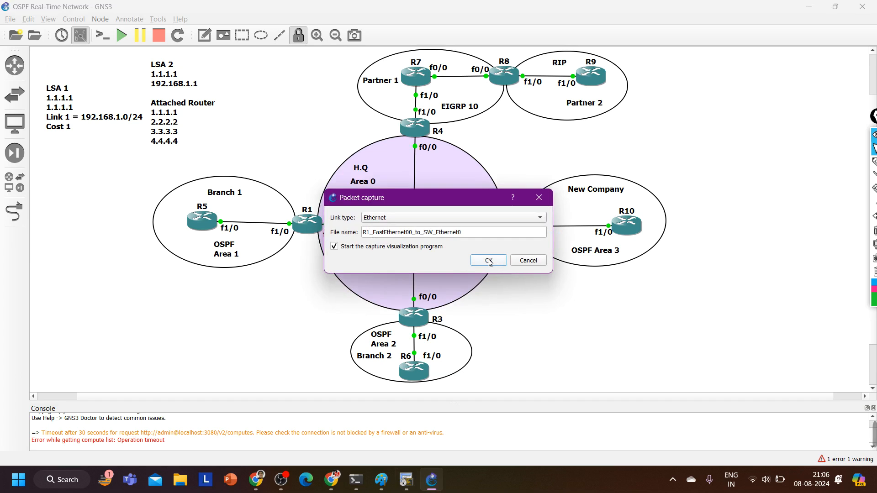
Start an Ethernet packet capture on the link from R1 FastEthernet0/0 to SW and launch the capture visualization program
click(488, 260)
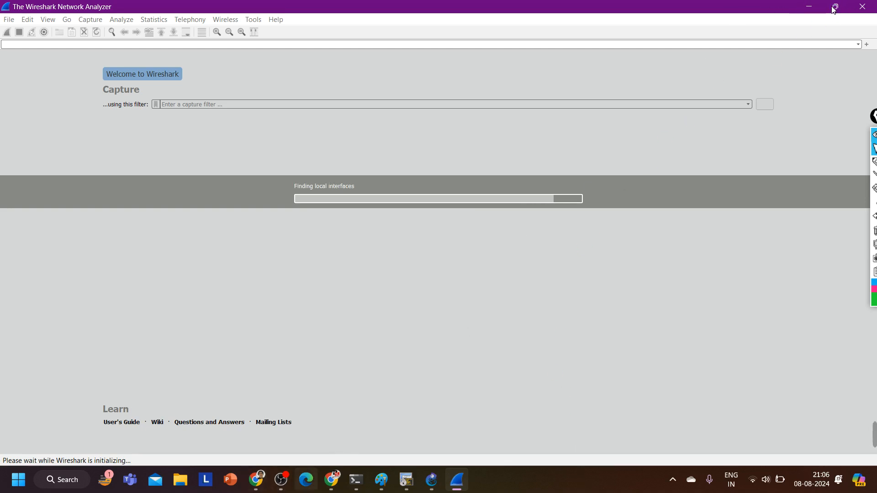
mouse_move(834, 10)
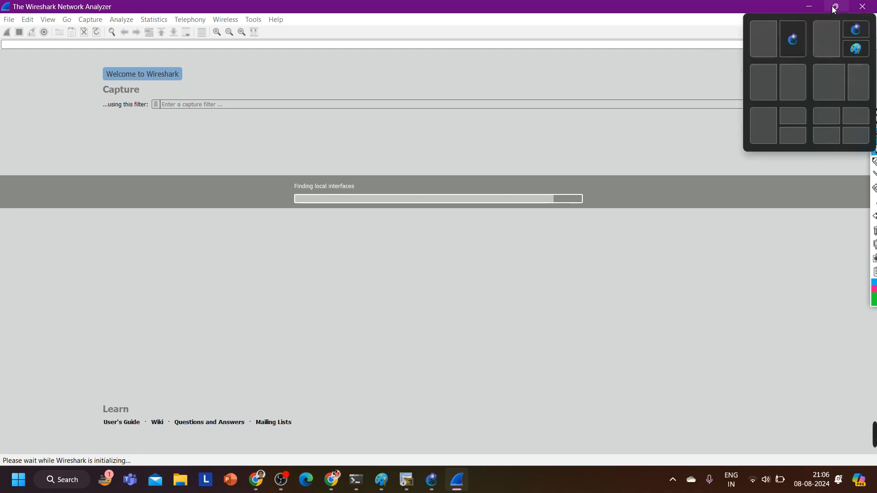
Switch to the R1 console in SecureCRT and enter global configuration mode
click(404, 482)
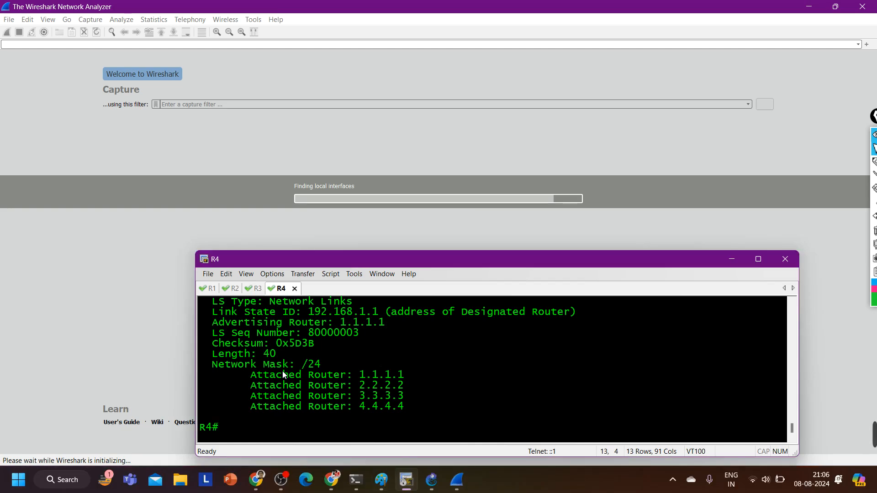
key(ctrl+Tab)
text(conf)
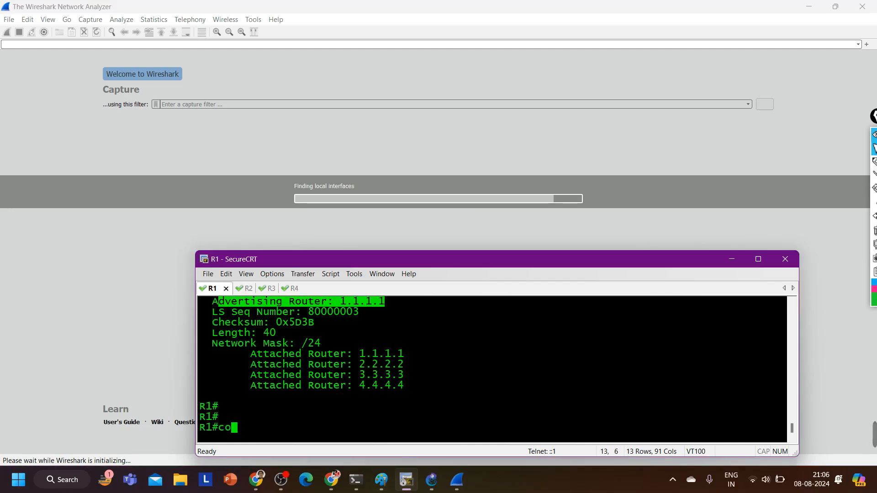
key(Tab)
key(Return)
key(Return)
key(Return)
key(Return)
key(Return)
key(Return)
key(Return)
key(Return)
key(Return)
key(Return)
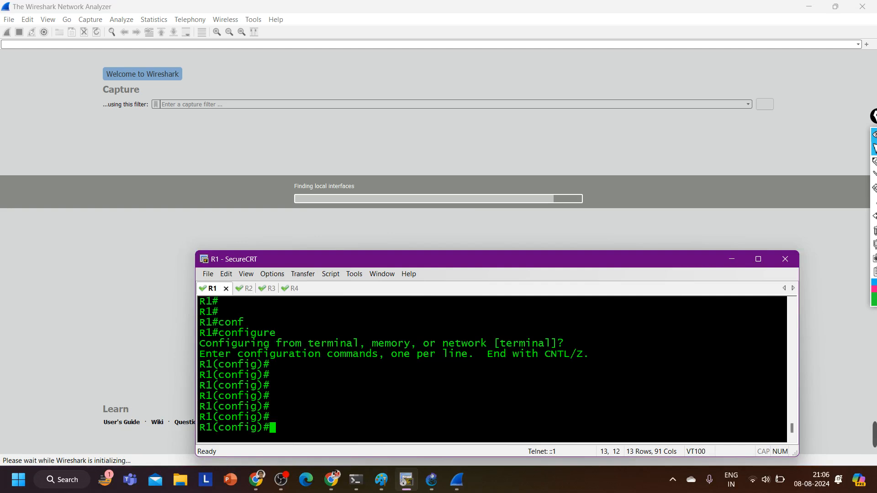
Create loopback interface 1 on R1 with IP address 10.1.1.1 and mask 255.255.255.0
text(int l)
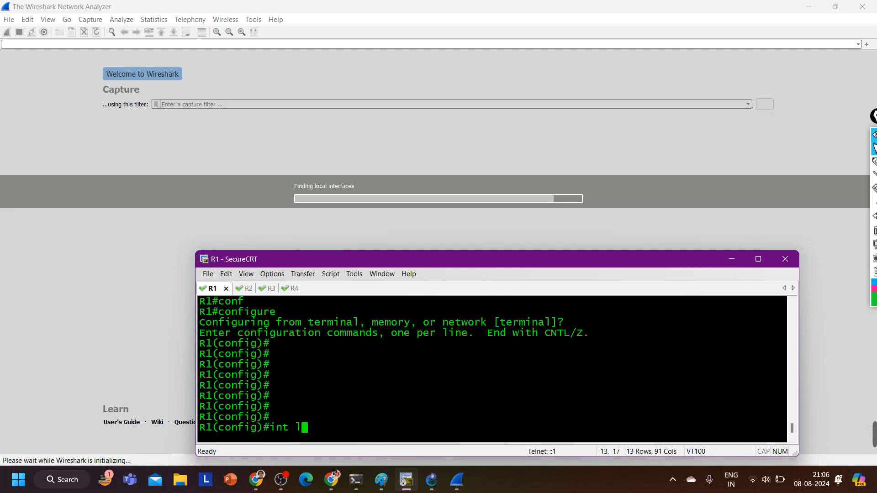
text(1)
key(Return)
text(ig-if)#i)
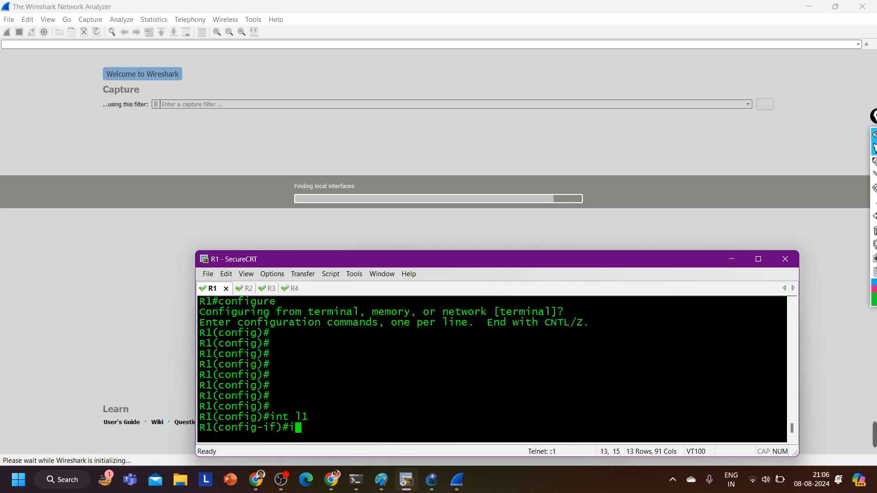
text(p add)
key(Tab)
text(10.)
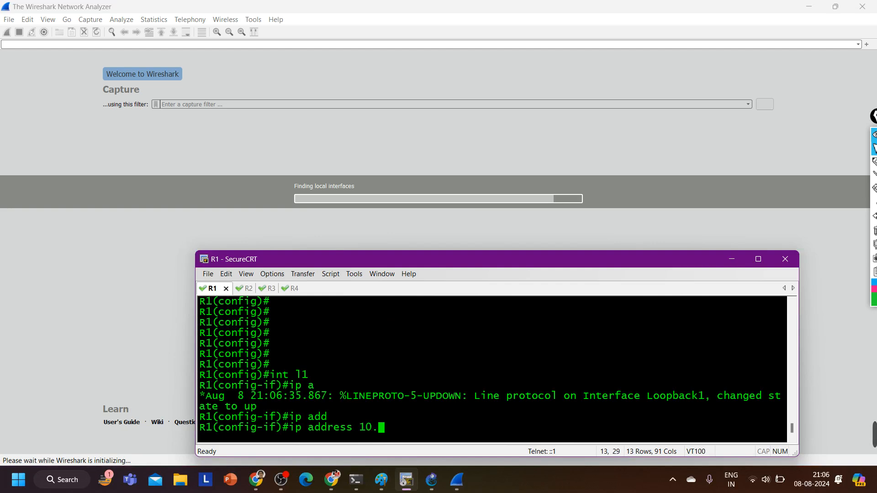
text(1.1.1 255.255.255.0)
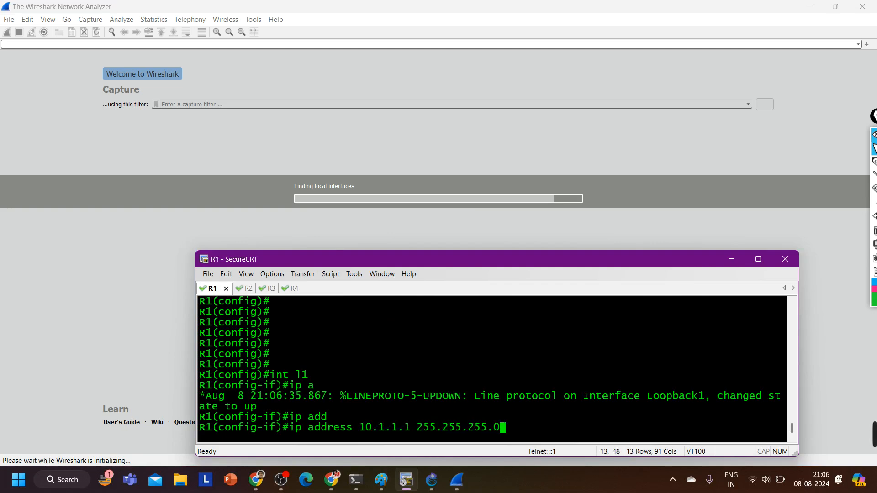
key(Return)
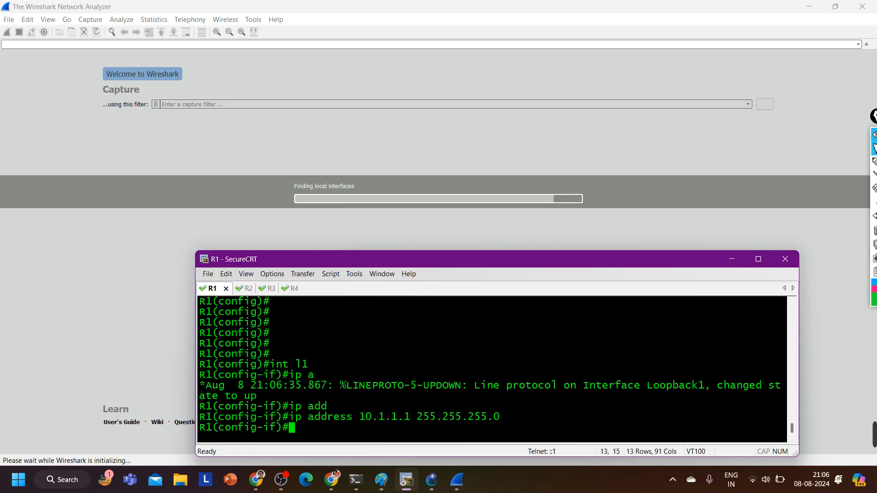
Enable OSPF process 1 in area 0 on R1's loopback 1 interface
text(no)
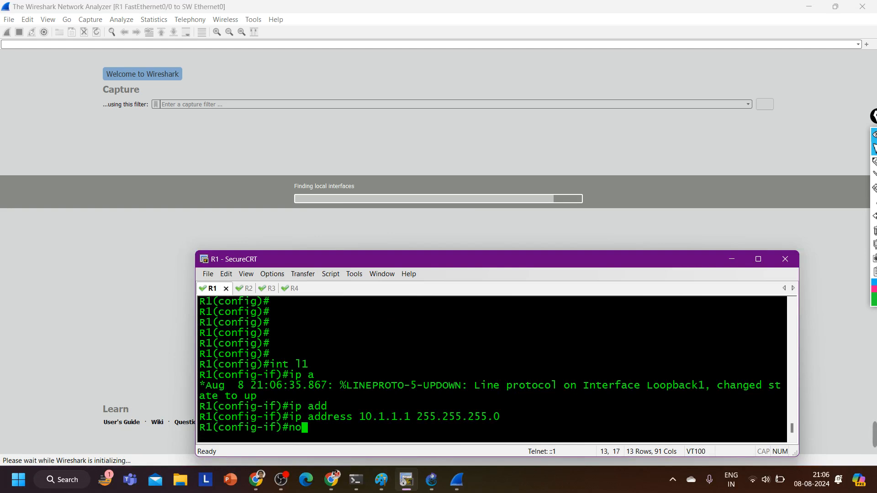
key(BackSpace)
key(BackSpace)
text(ip os)
key(Tab)
text(1 ar)
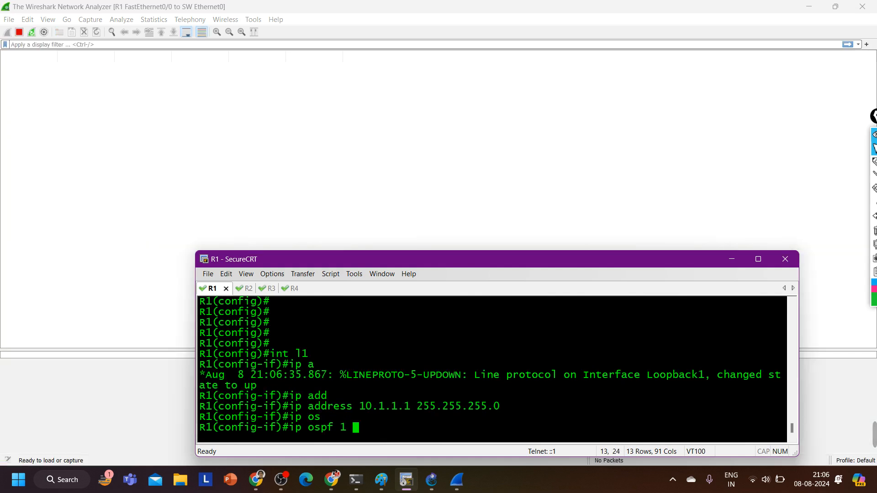
key(Tab)
text(0)
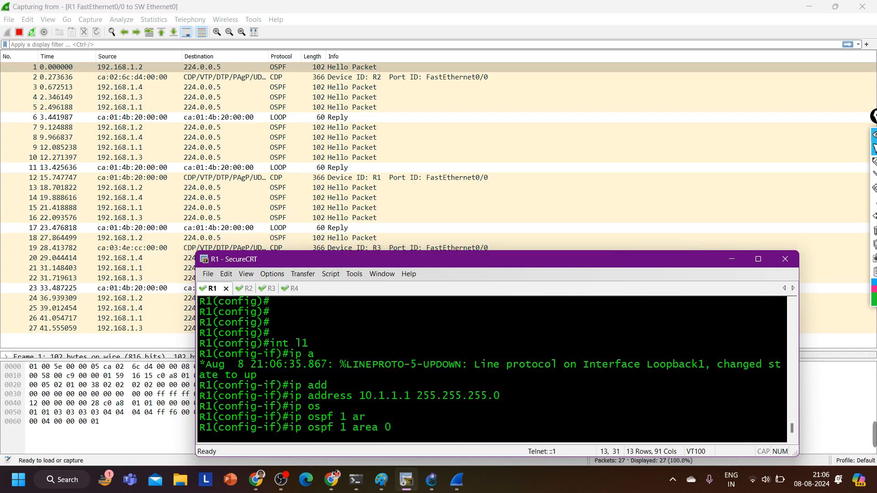
key(Return)
Open the LS Update packet sent by 192.168.1.1 in its own Wireshark window and collapse the byte view
click(265, 168)
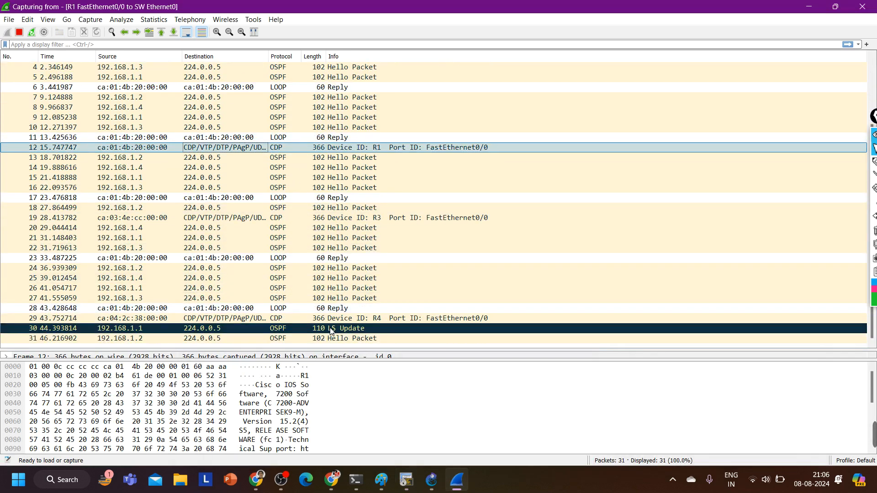
click(330, 330)
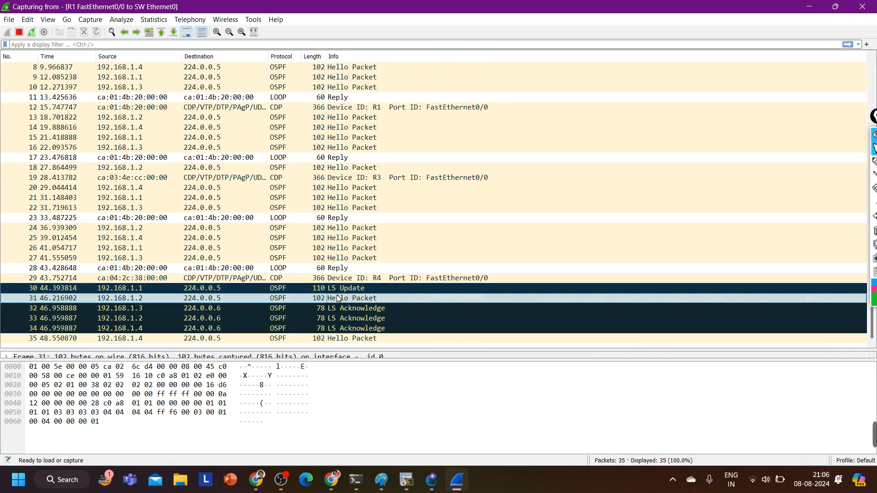
double_click(335, 291)
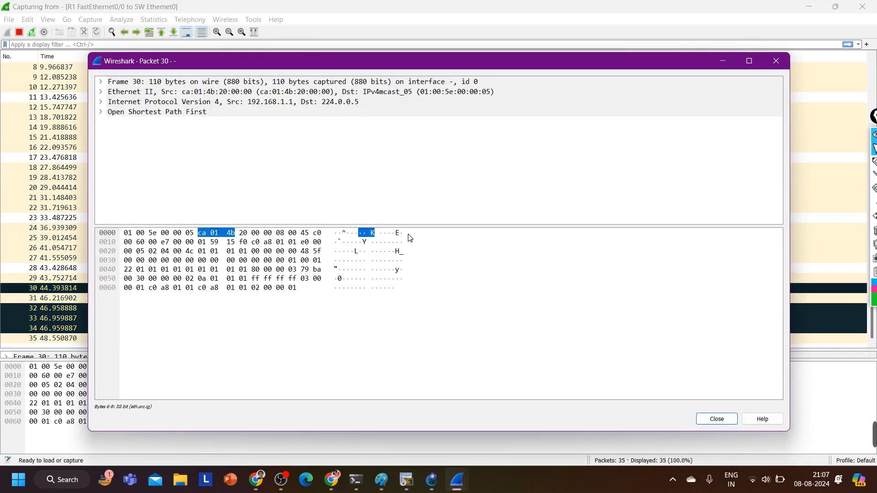
drag(421, 380, 448, 464)
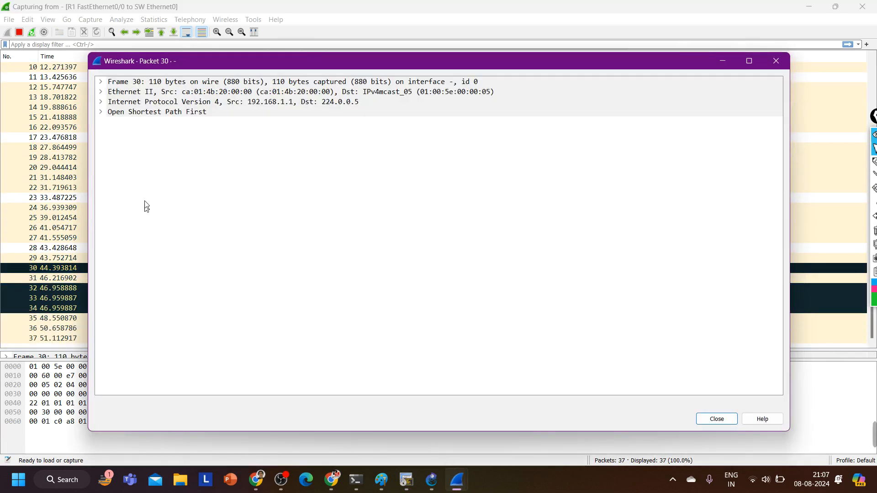
Expand the packet's OSPF header, LS Update section and type 1 Router-LSA to examine the source router and links
click(100, 113)
click(112, 122)
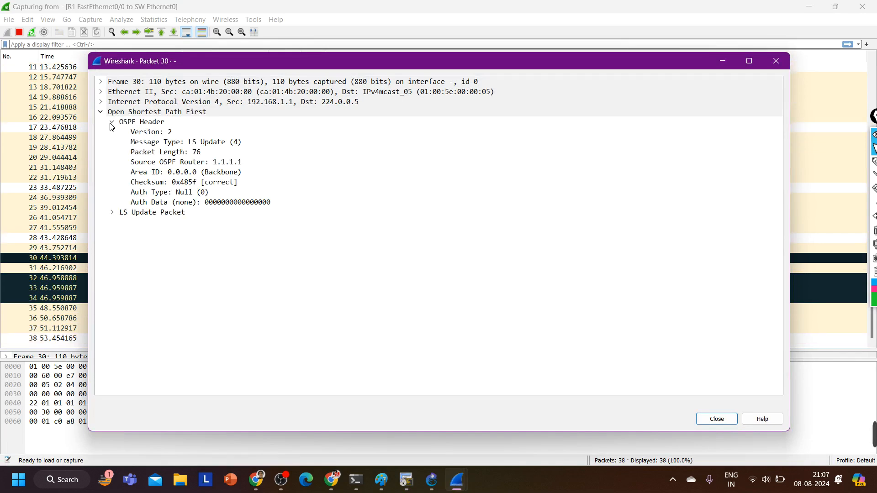
click(224, 163)
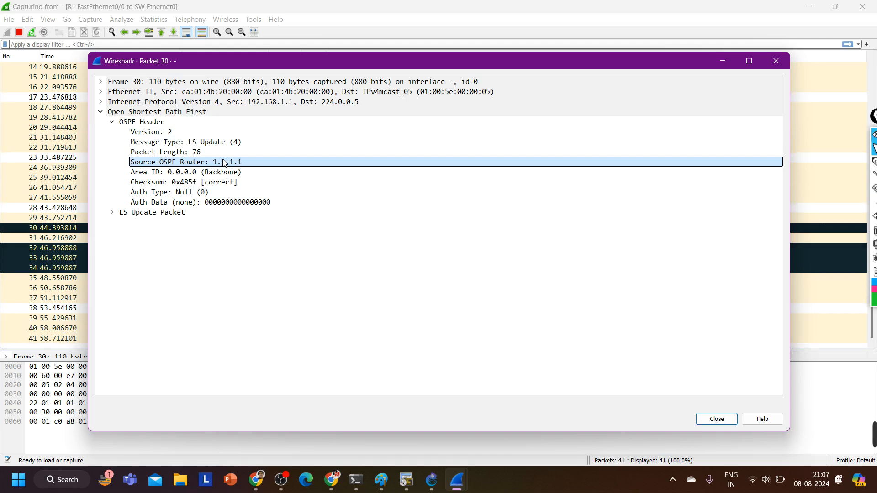
click(112, 213)
click(143, 236)
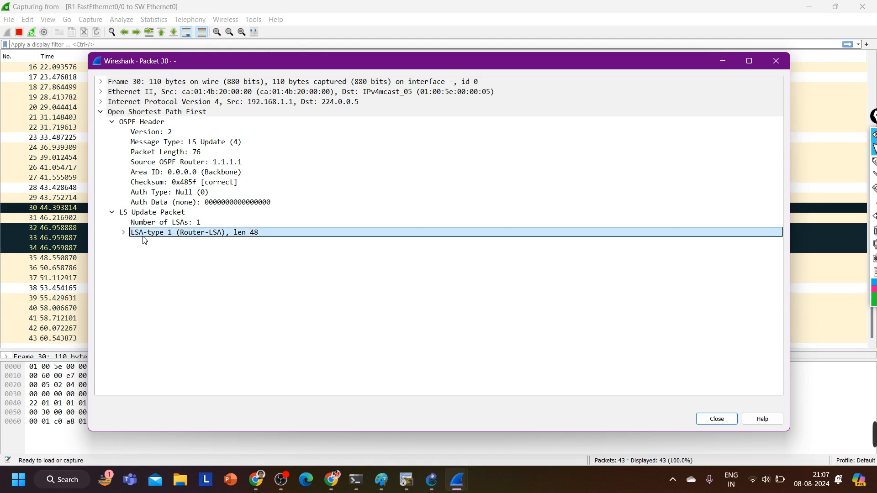
click(123, 232)
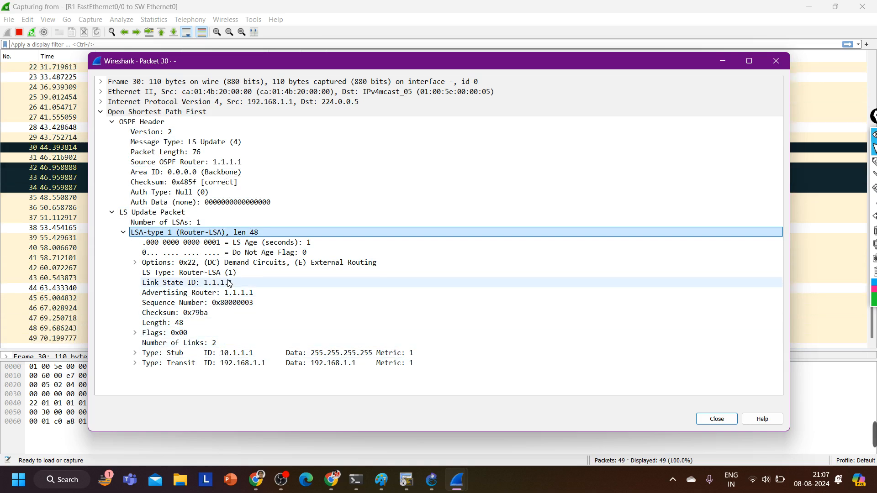
Examine the Router-LSA flags for area border router, AS boundary router and virtual link endpoint, and close the packet window
click(135, 334)
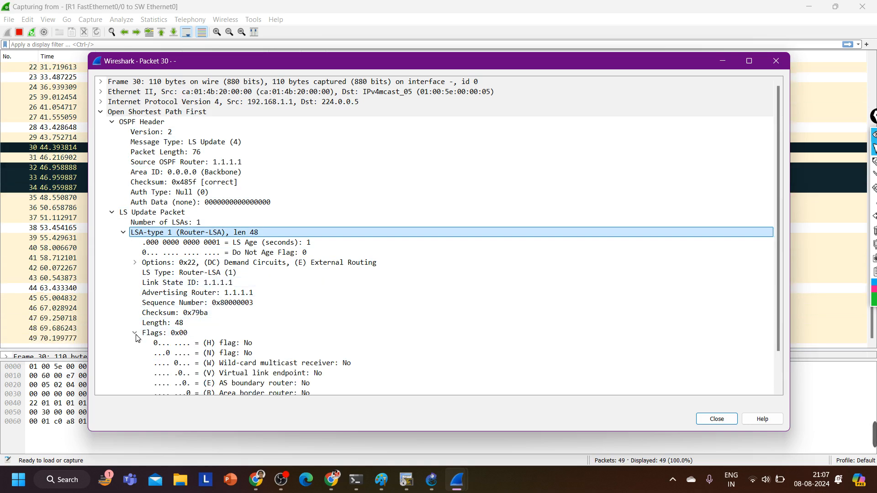
scroll(257, 302, down, 1)
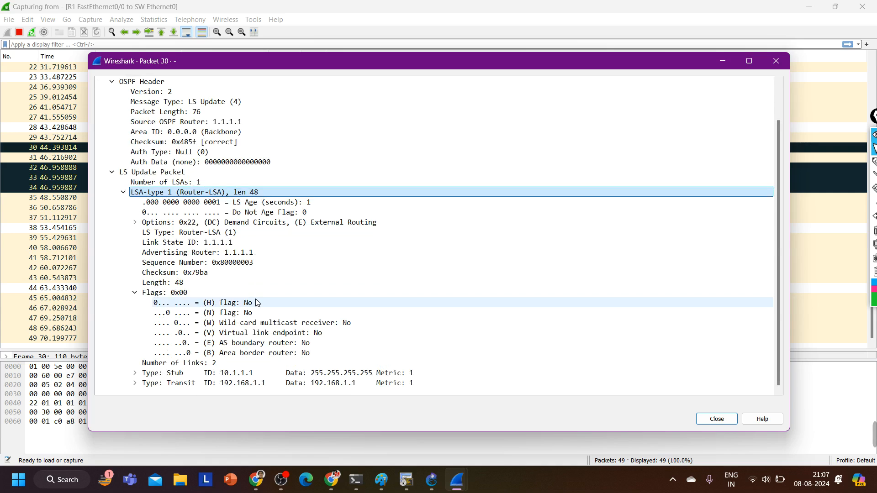
click(229, 355)
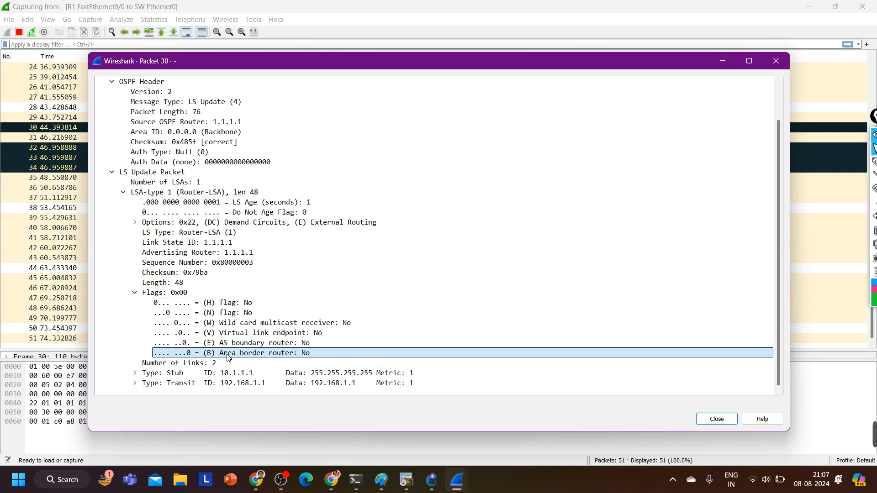
click(230, 347)
click(230, 334)
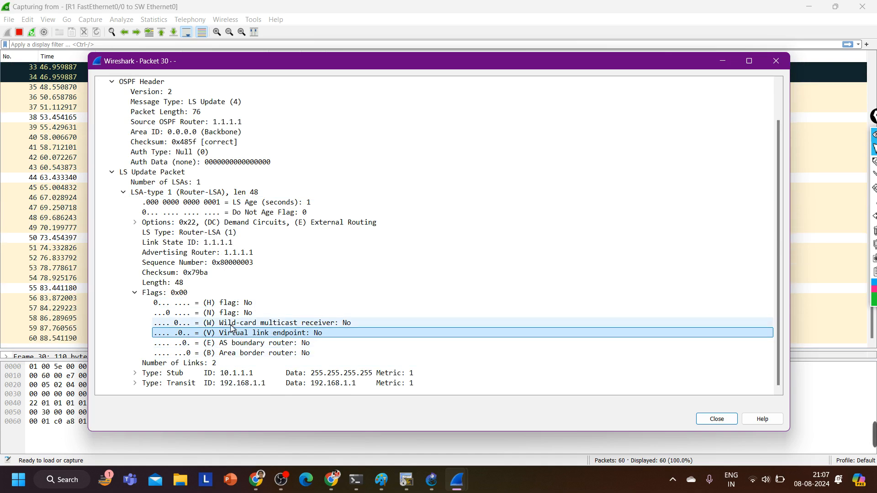
click(230, 354)
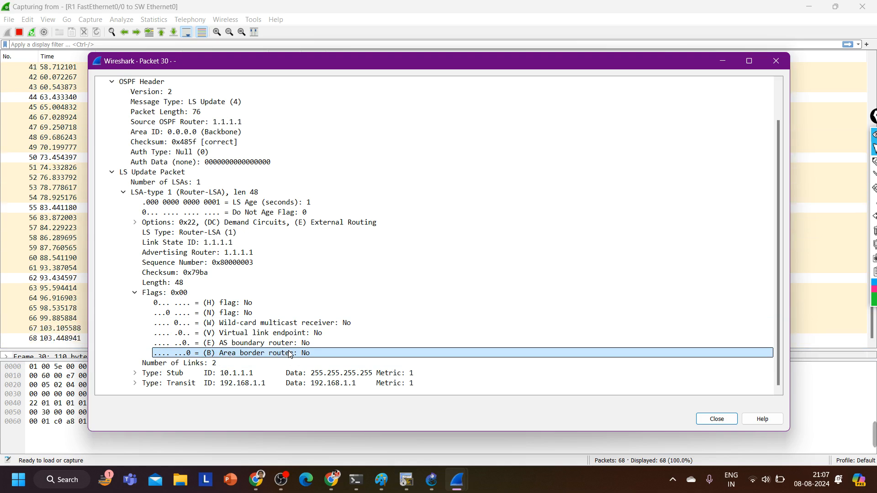
click(778, 68)
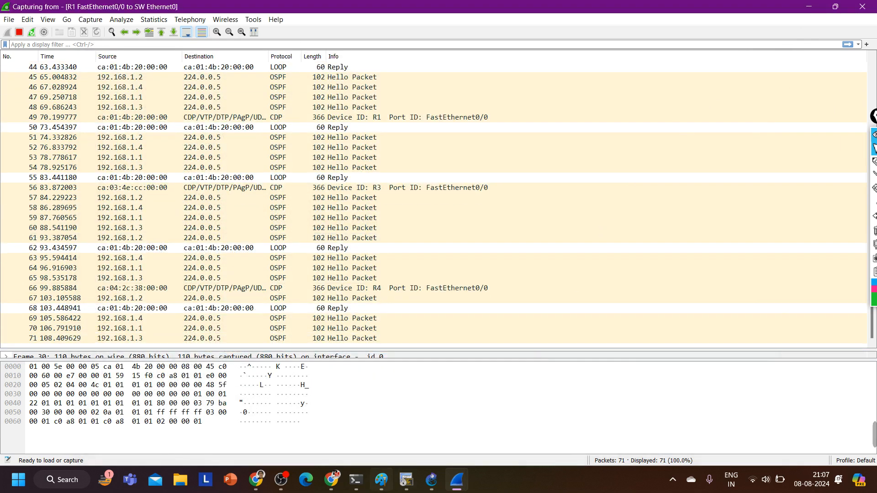
Delete loopback interface 1 from R1's configuration, check the newest captured packets in Wireshark, and minimize the capture
click(406, 480)
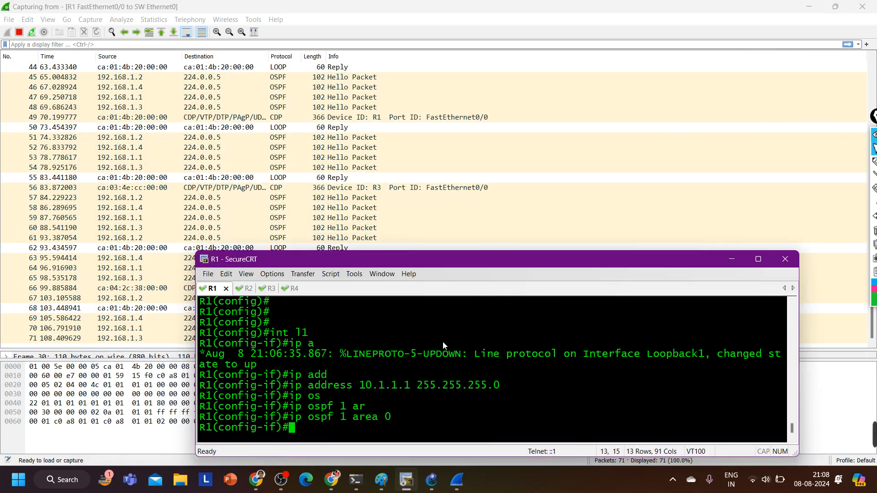
text(ex)
key(Return)
text(no )
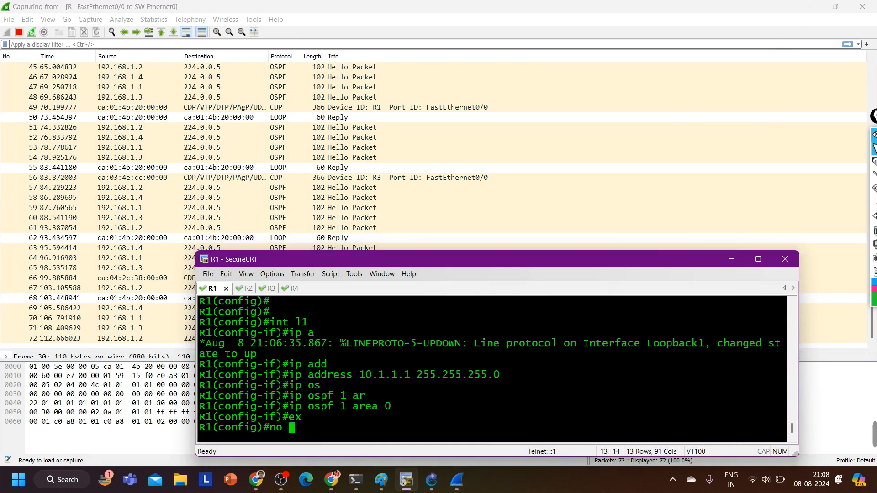
text(int l1)
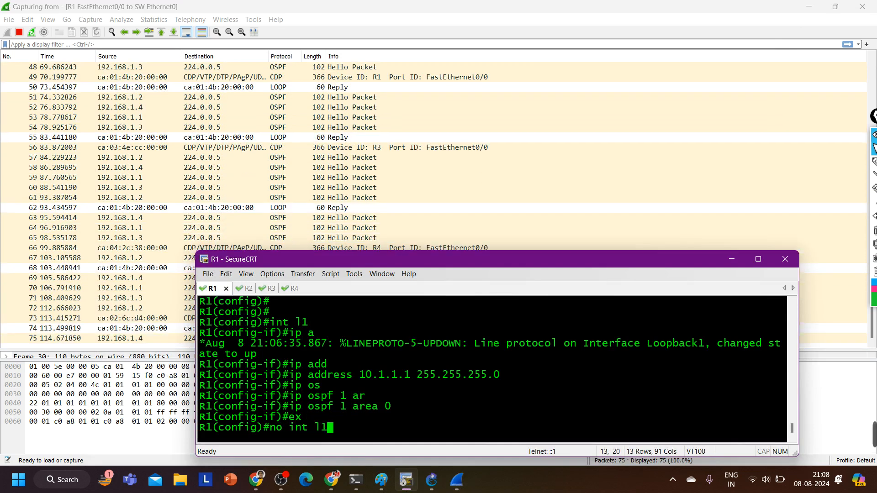
key(Return)
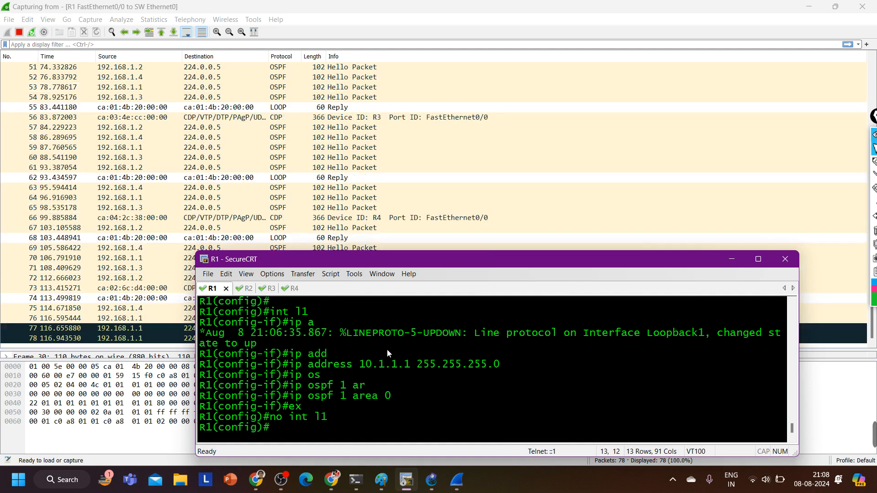
click(163, 280)
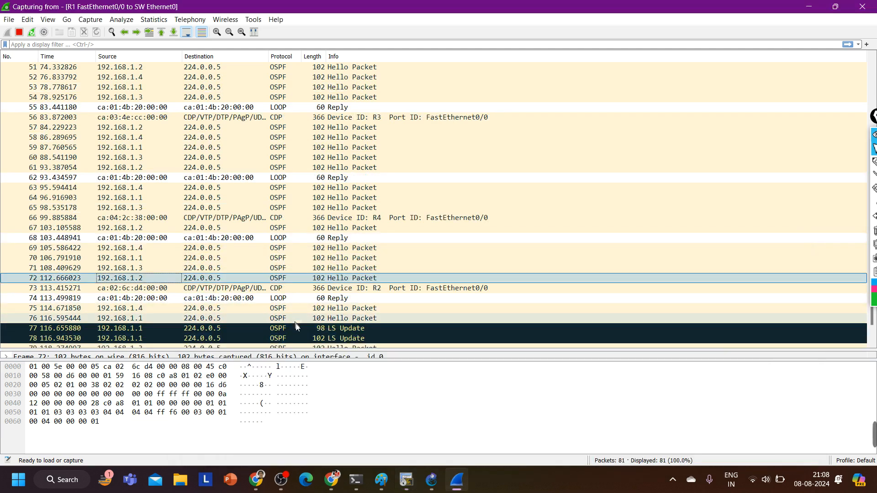
click(821, 6)
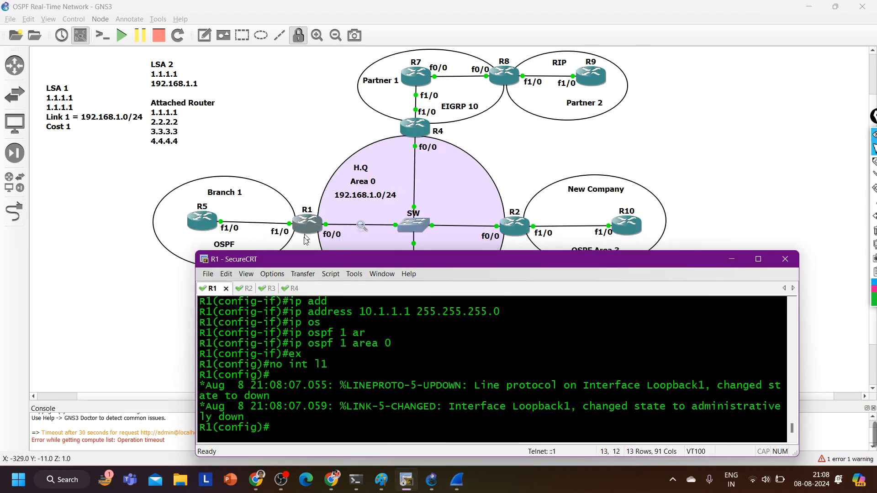
Leave configuration mode on R1, run show ip protocols, and review the OSPF 1 routing details in the enlarged terminal
key(Return)
key(ctrl+z)
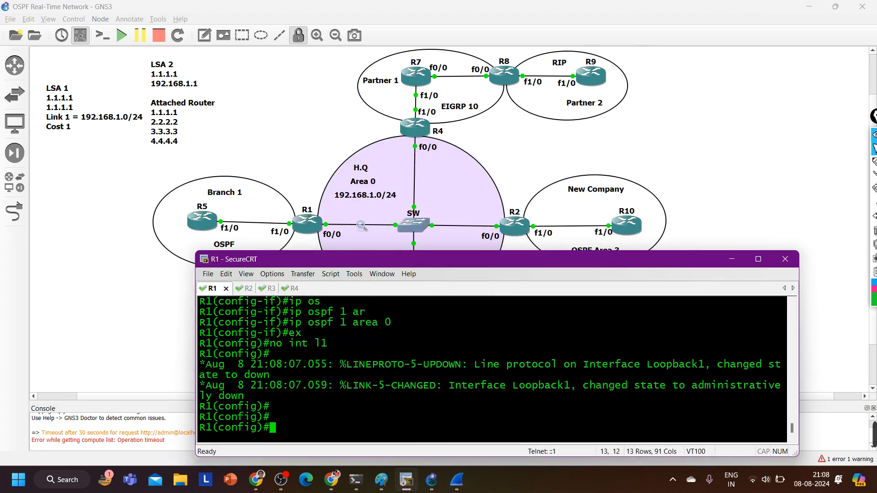
key(Return)
key(Return)
text(sh)
key(Tab)
text(ip pro)
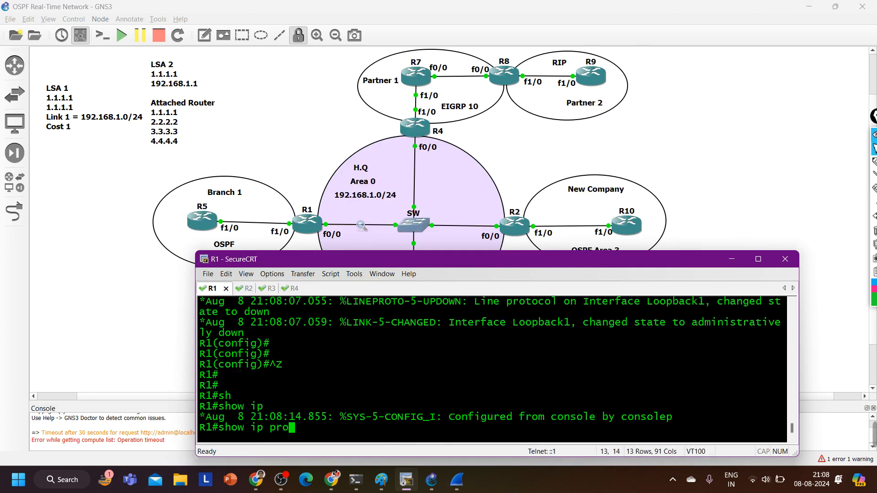
key(Tab)
key(Return)
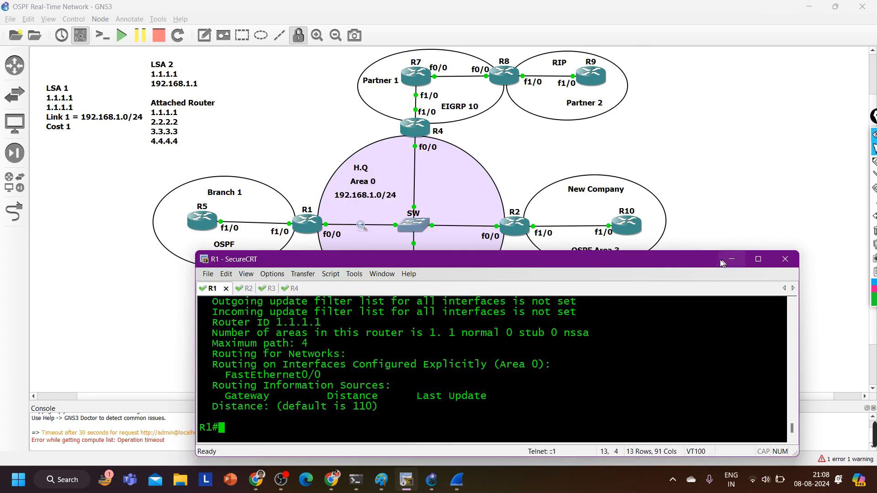
drag(686, 256, 686, 96)
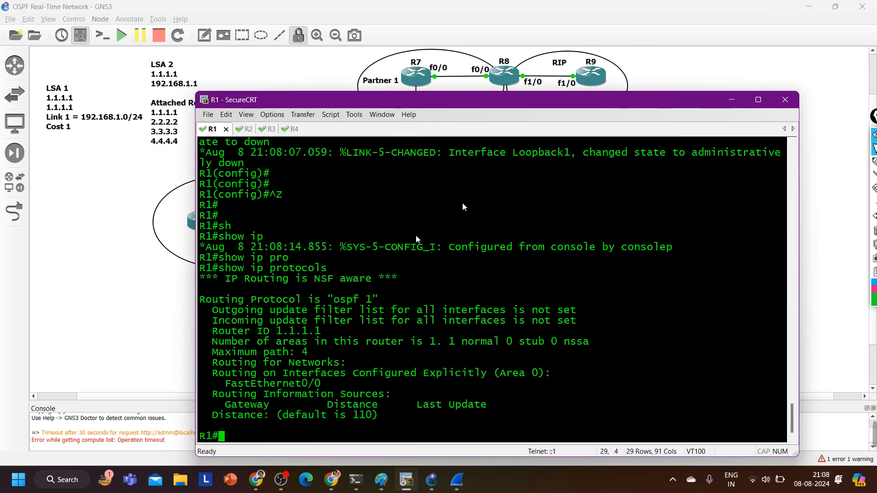
drag(283, 313, 607, 452)
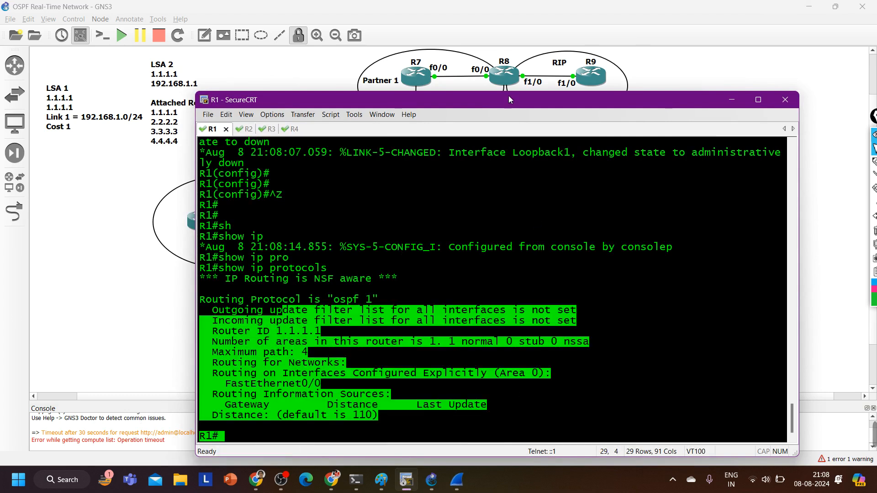
drag(509, 94, 530, 247)
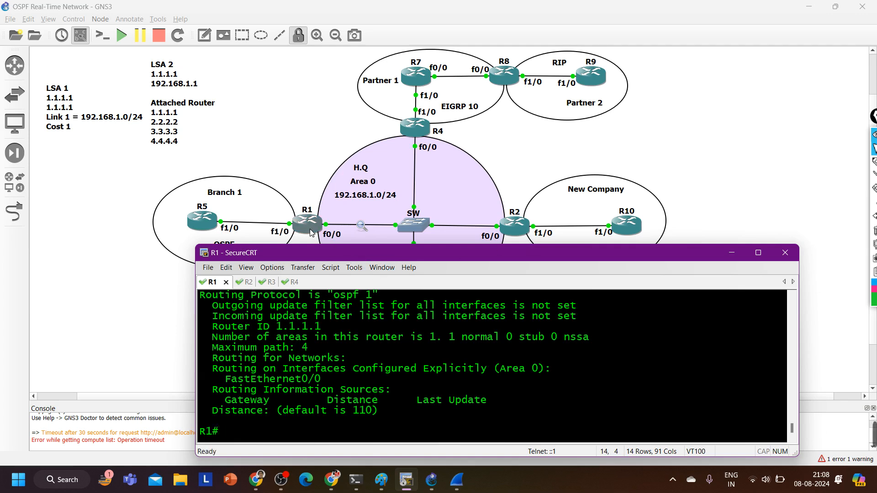
Display R1's OSPF database and examine its router and net link states for area 0
text(sh)
key(Tab)
text(ip ospf d)
key(Return)
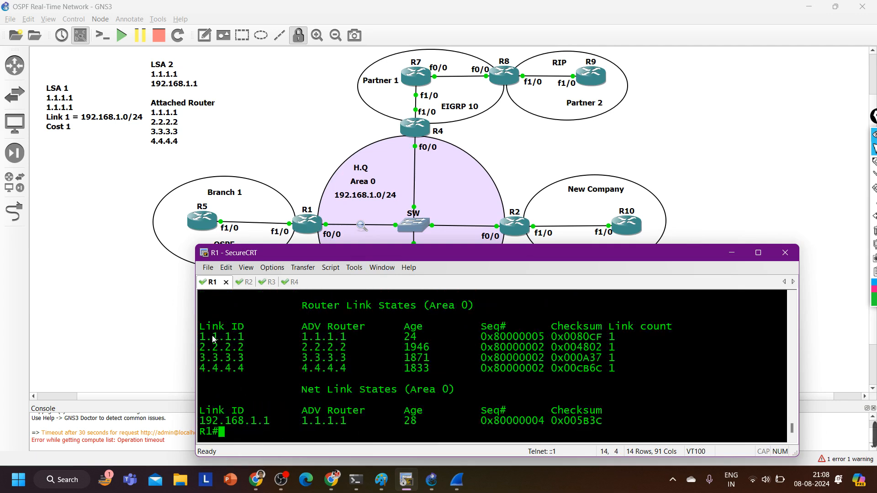
drag(213, 338, 592, 454)
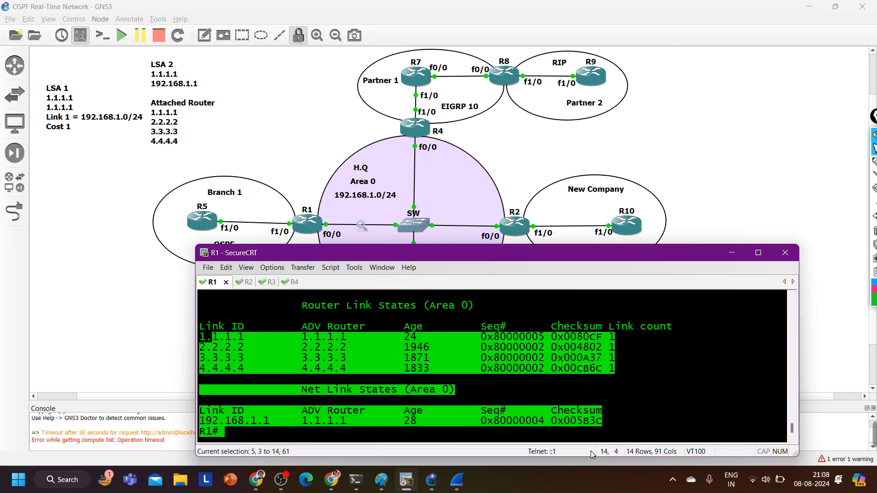
click(486, 379)
Enter R1's configuration mode and enable interface f1/0 with no shutdown
text(conf)
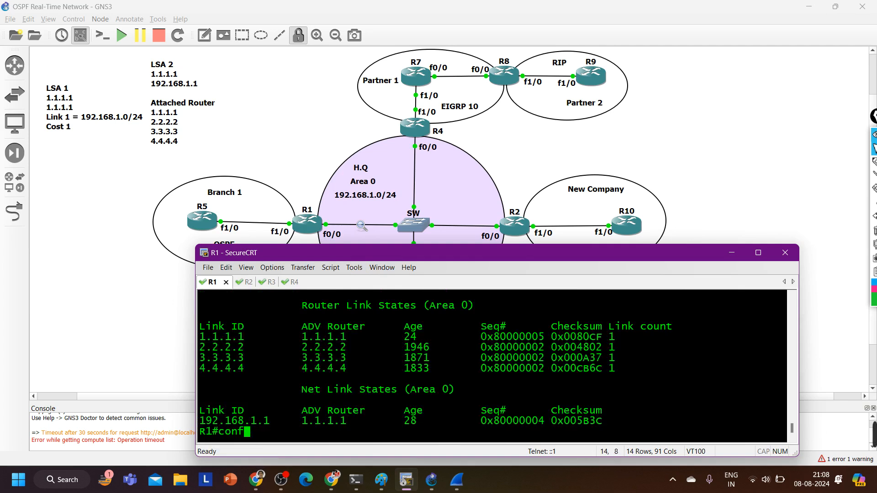
key(Tab)
key(Return)
key(Return)
key(Return)
key(Return)
key(Return)
text(int )
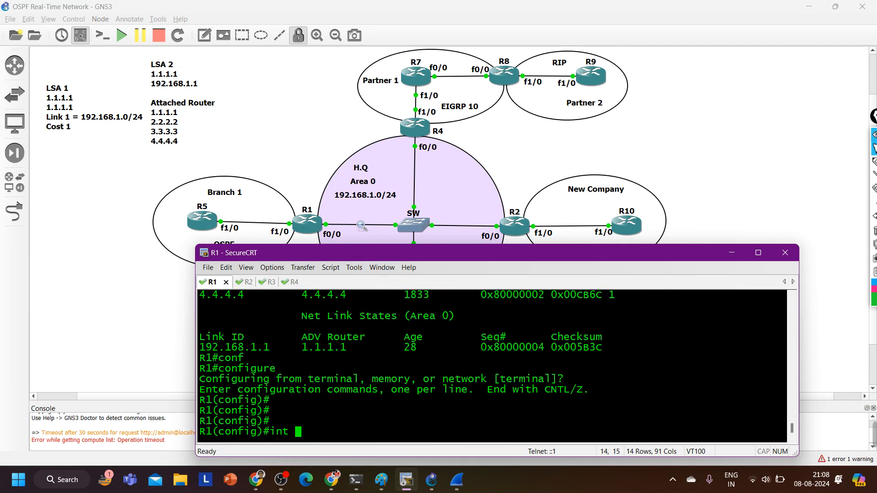
text(f1/0)
key(Return)
text(no sh)
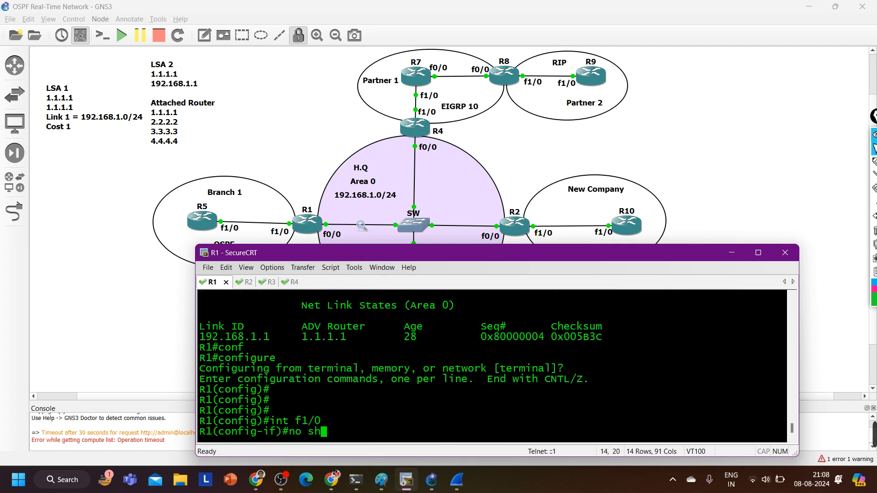
key(Tab)
key(Return)
Assign IP address 15.1.1.1 with mask 255.255.255.0 to R1's interface f1/0
text(ip add)
key(Tab)
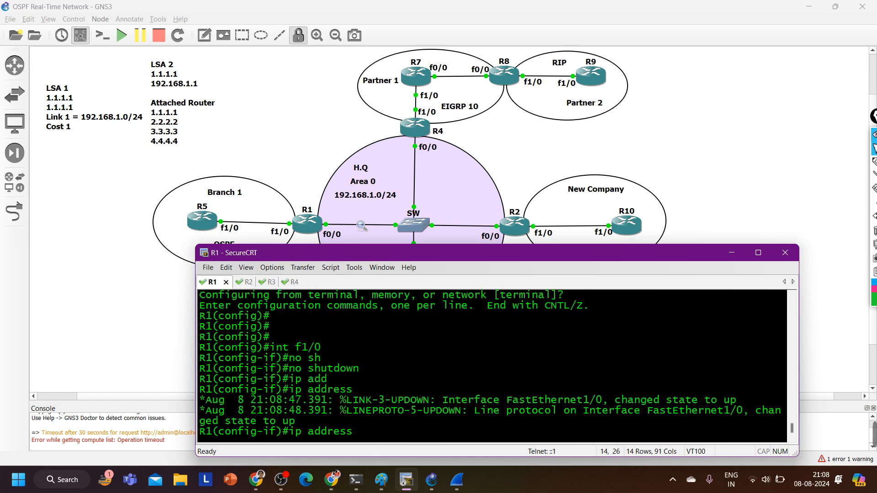
text(15..1.)
key(BackSpace)
key(BackSpace)
key(BackSpace)
text(15.1.1.1)
key(BackSpace)
key(BackSpace)
text(255.25)
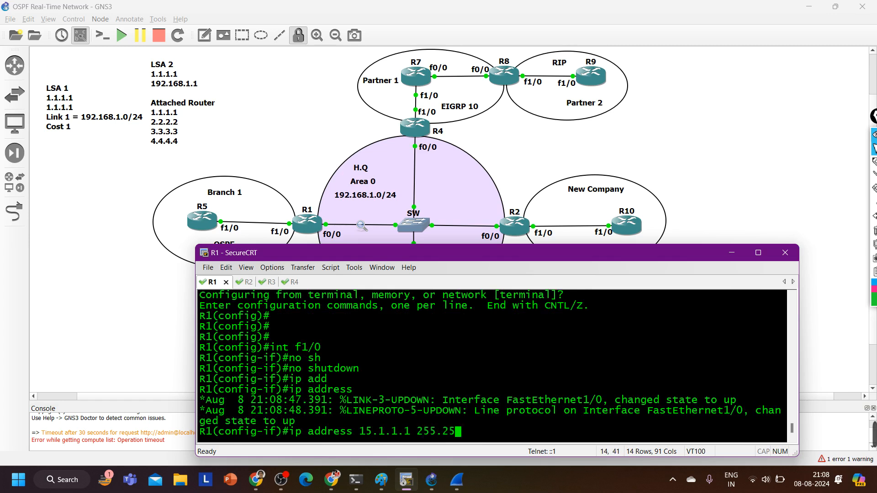
text(5.255.0)
key(Return)
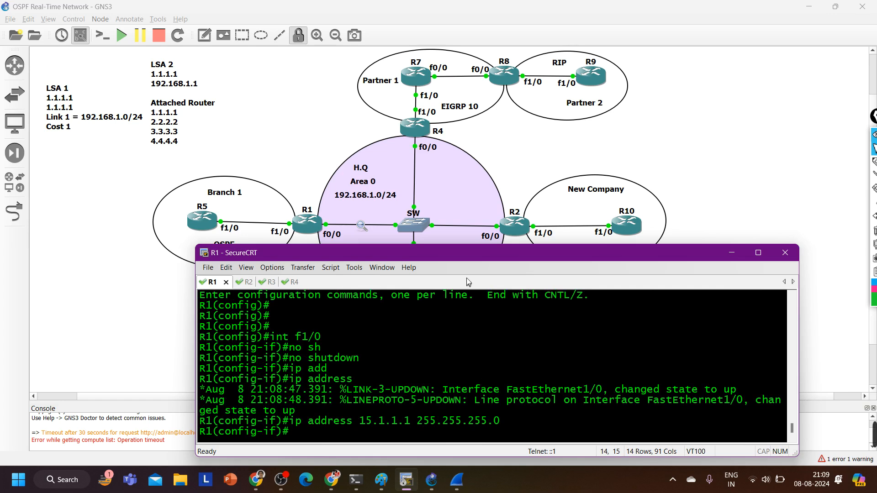
mouse_move(461, 245)
mouse_down()
mouse_move(461, 261)
mouse_move(461, 251)
mouse_up()
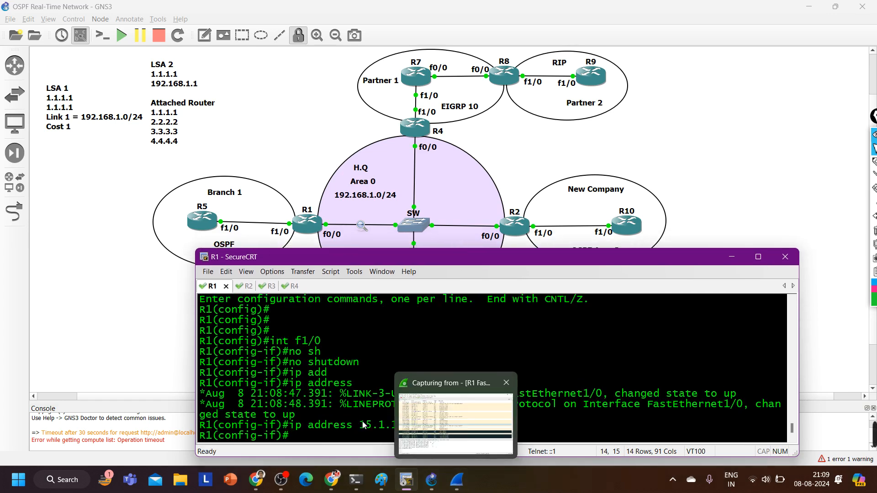
Enable OSPF process 1 in area 1 on R1's f1/0 interface, with the Wireshark capture open behind the terminal
text(ip os)
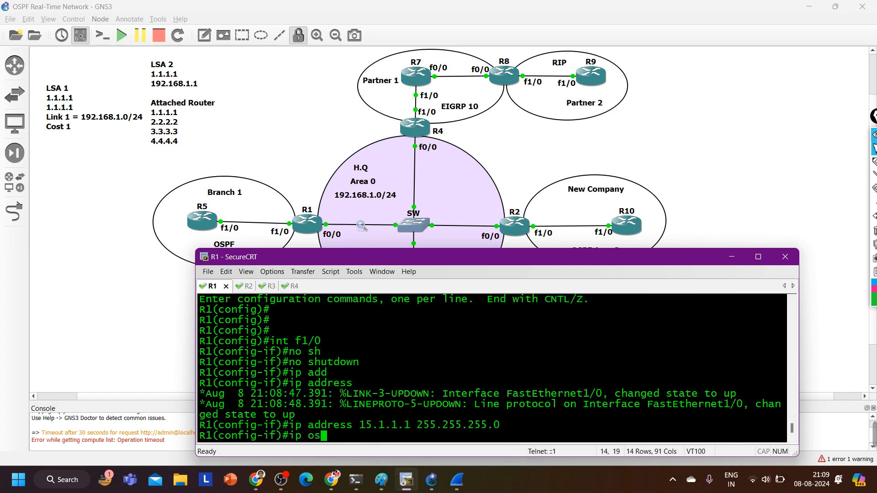
key(Tab)
text(1 ar)
key(Tab)
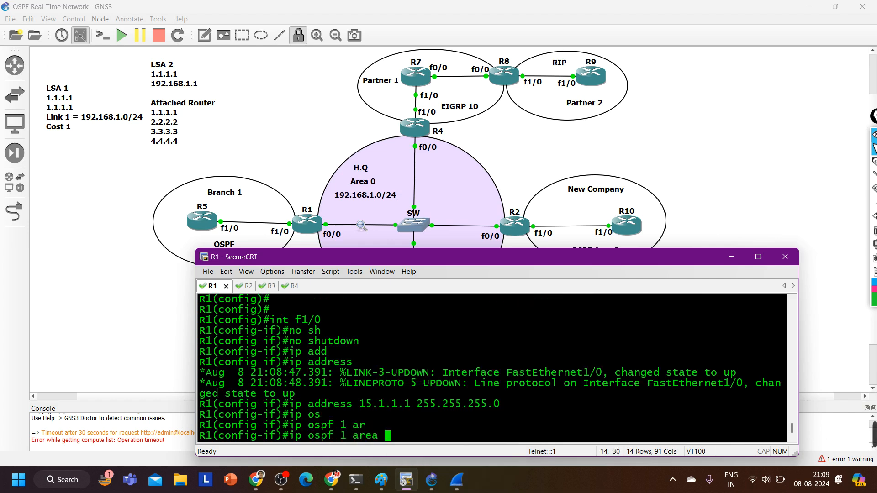
text(1)
click(457, 479)
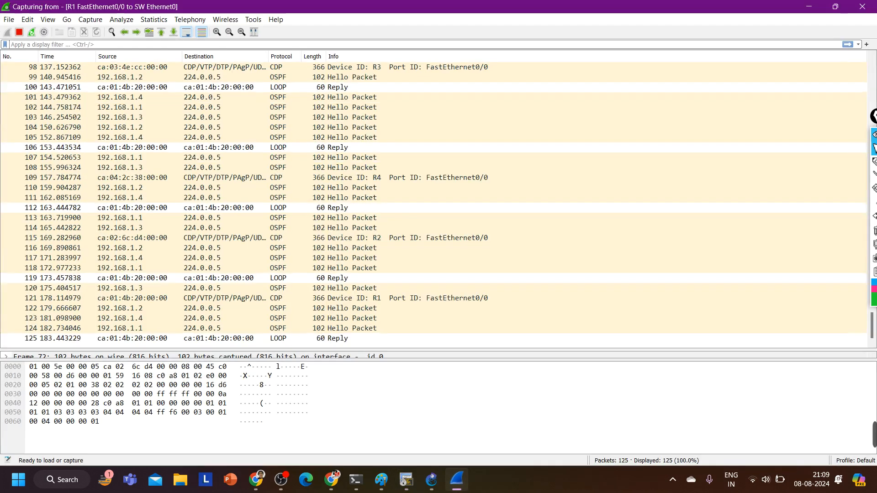
mouse_move(419, 489)
click(397, 425)
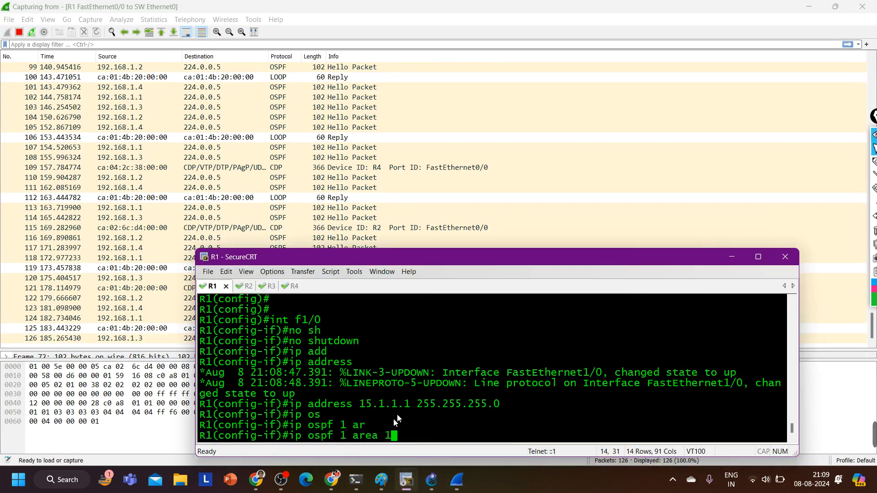
key(Return)
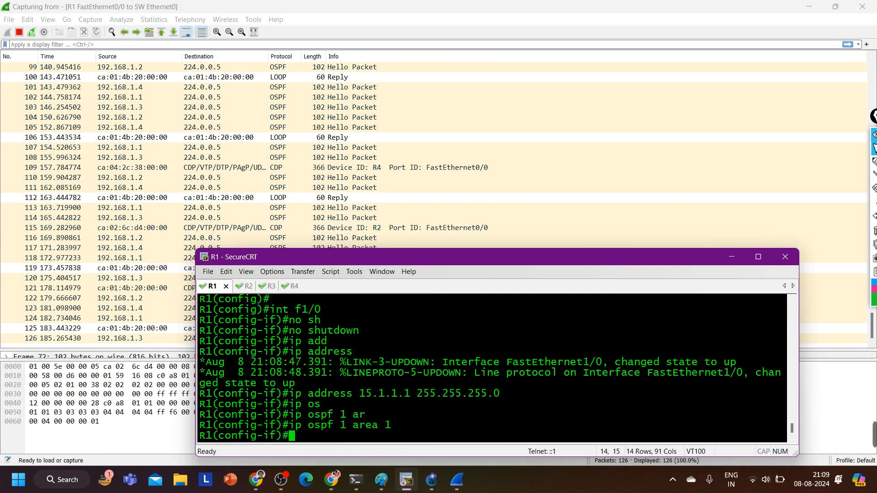
Open the new LS Update packet from 192.168.1.1, examine the Router-LSA's area border router flag, and close the packet window
click(161, 269)
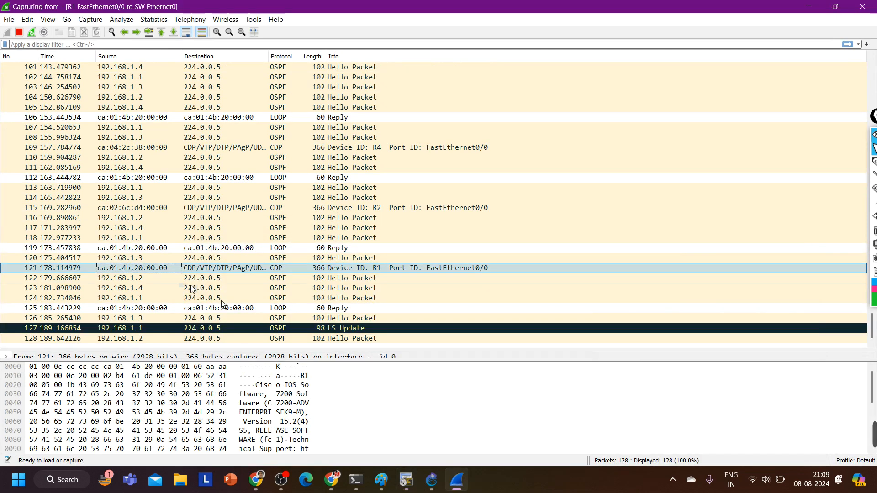
click(335, 269)
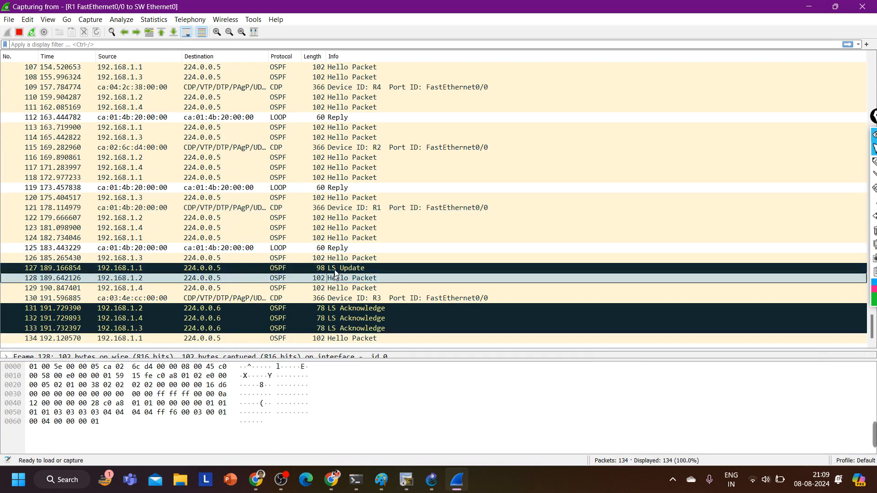
double_click(335, 270)
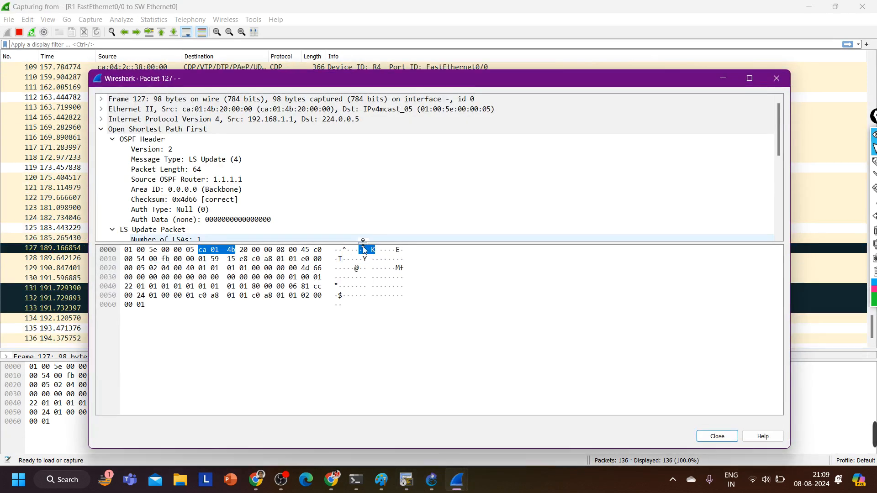
drag(365, 243, 369, 416)
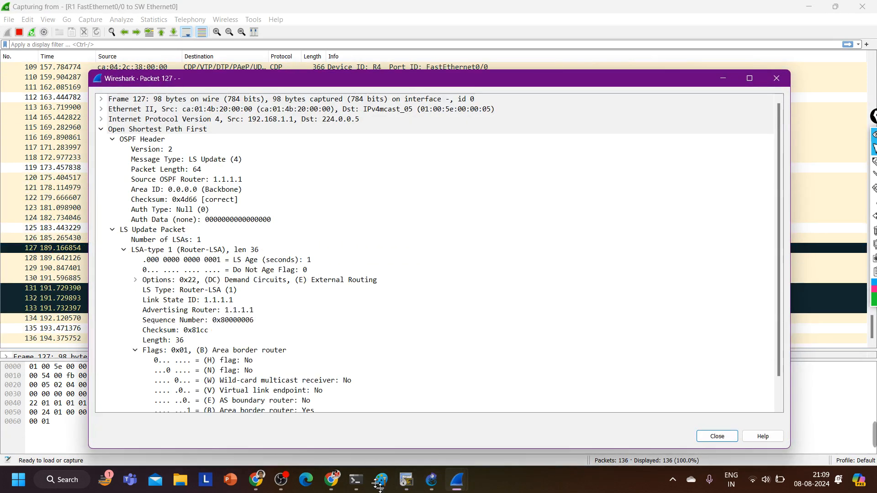
scroll(265, 379, down, 1)
click(258, 382)
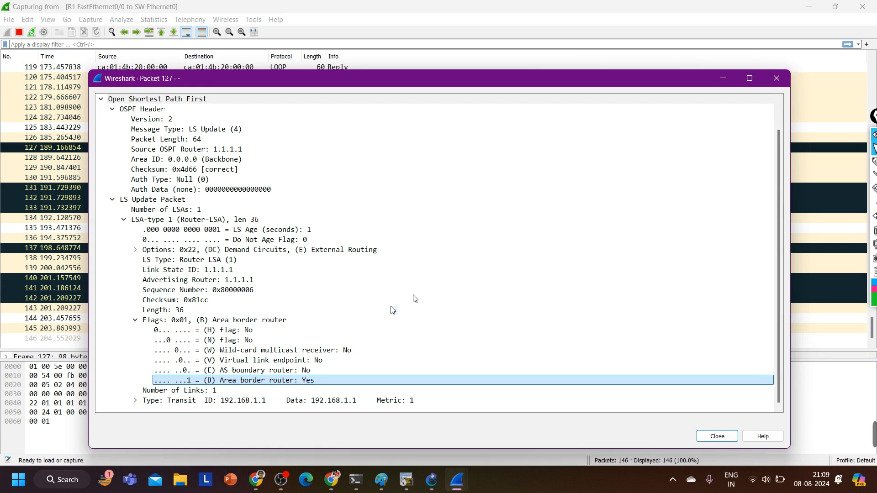
click(774, 78)
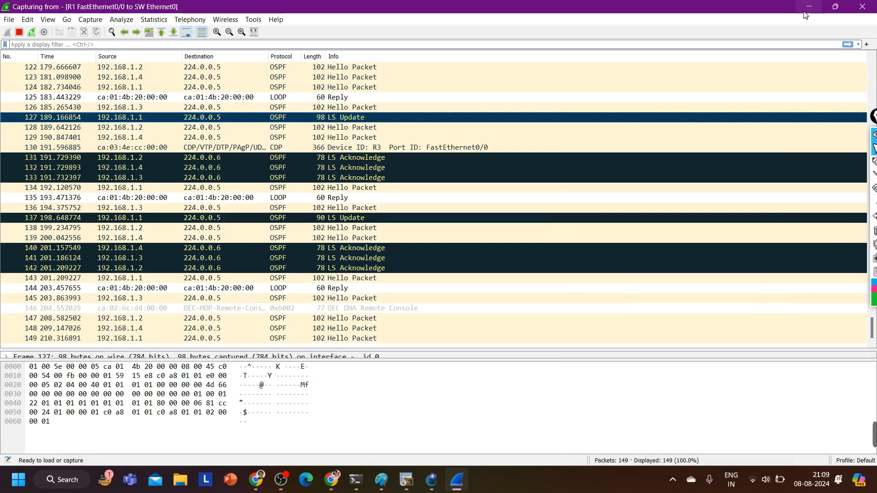
Switch to the GNS3 topology, outline routers R4, R2 and R3, write a circled ABR beside R3, and clear the ink
key(alt+Tab)
click(596, 152)
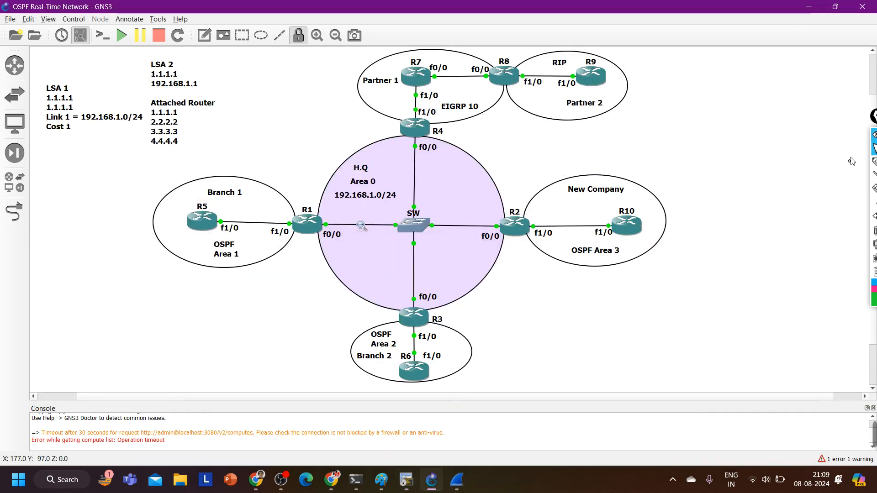
click(873, 161)
mouse_move(453, 123)
mouse_down()
mouse_move(393, 112)
mouse_move(490, 228)
mouse_move(380, 313)
mouse_move(516, 256)
mouse_move(456, 121)
mouse_up()
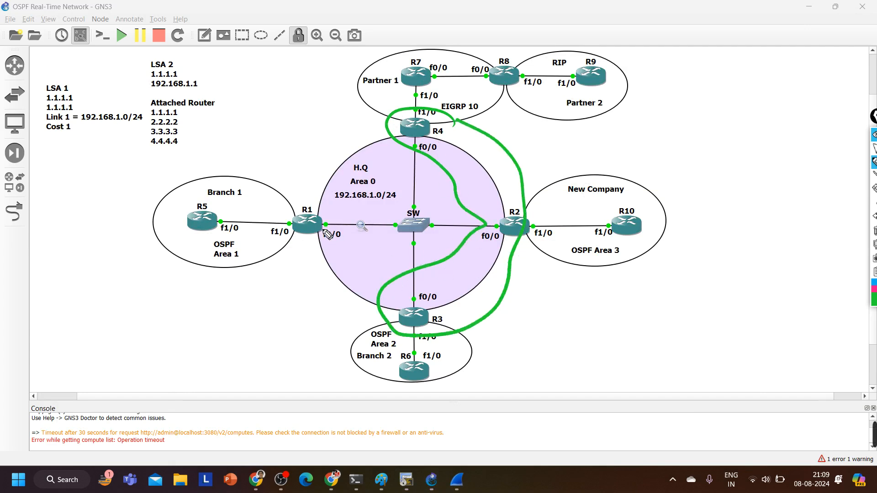
mouse_move(266, 333)
mouse_down()
mouse_move(270, 323)
mouse_move(295, 322)
mouse_move(322, 335)
mouse_move(361, 327)
mouse_up()
mouse_move(296, 340)
mouse_down()
mouse_move(247, 302)
mouse_move(302, 341)
mouse_up()
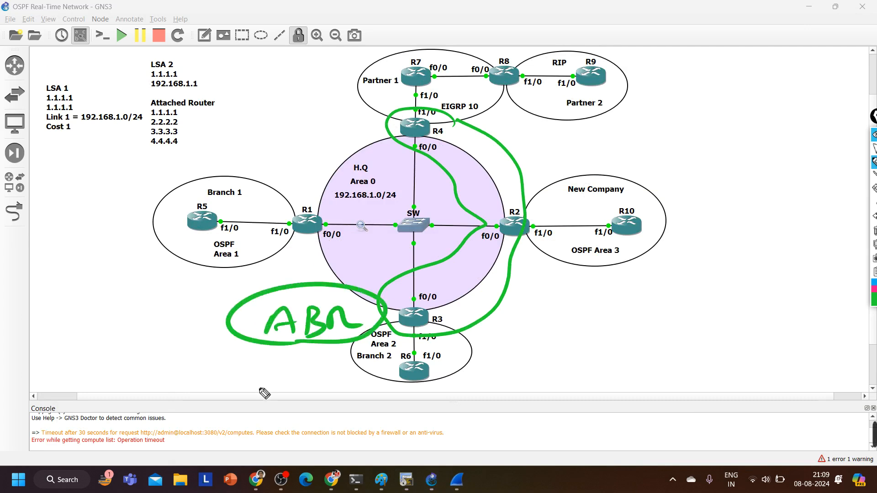
click(874, 161)
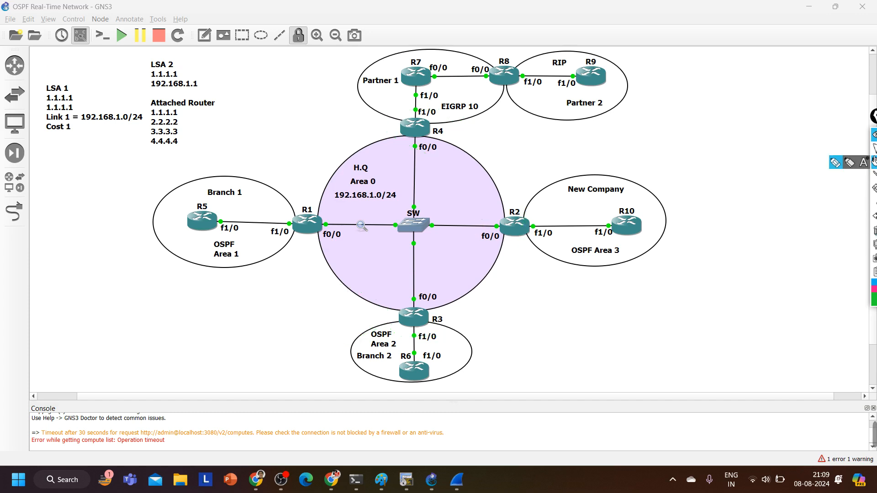
click(874, 148)
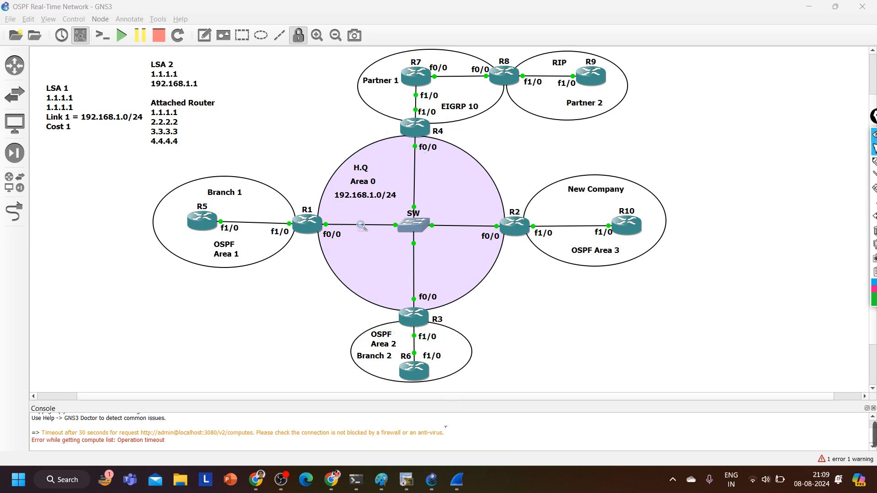
Return to R1's SecureCRT session, leave configuration mode, and run show ip protocols to check its area border router role and areas
click(406, 480)
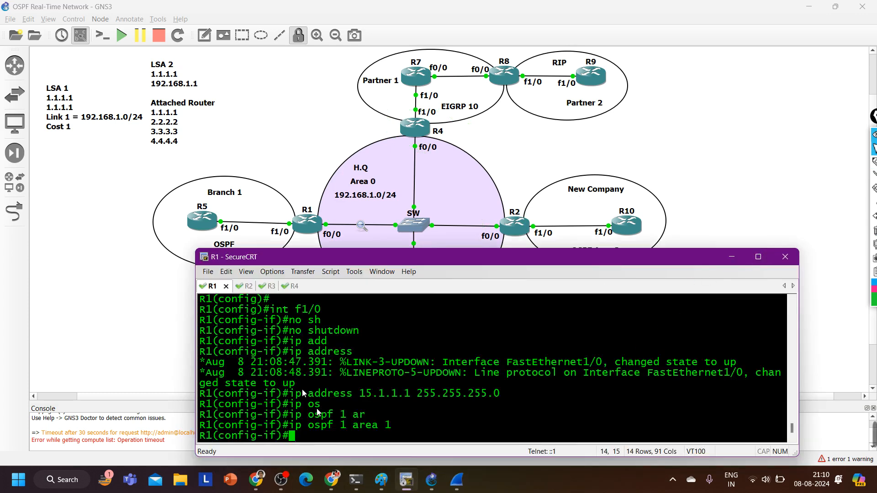
key(ctrl+z)
key(Return)
key(Return)
text(show ip pro)
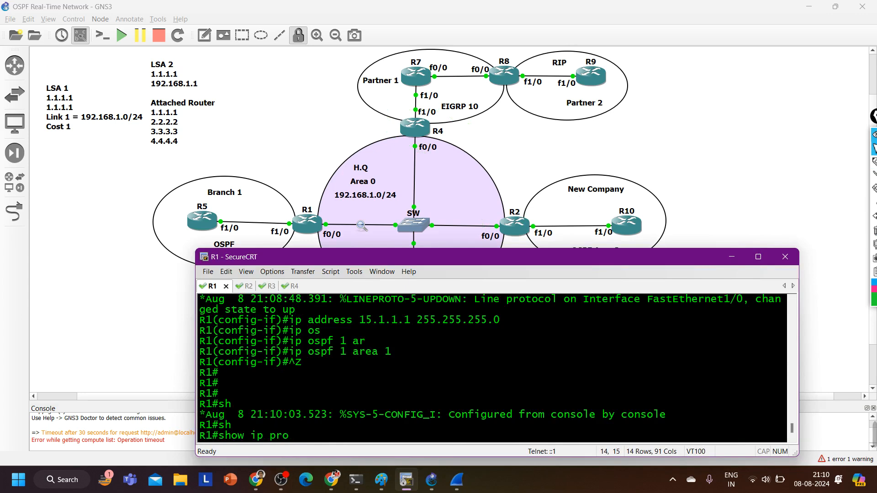
key(Return)
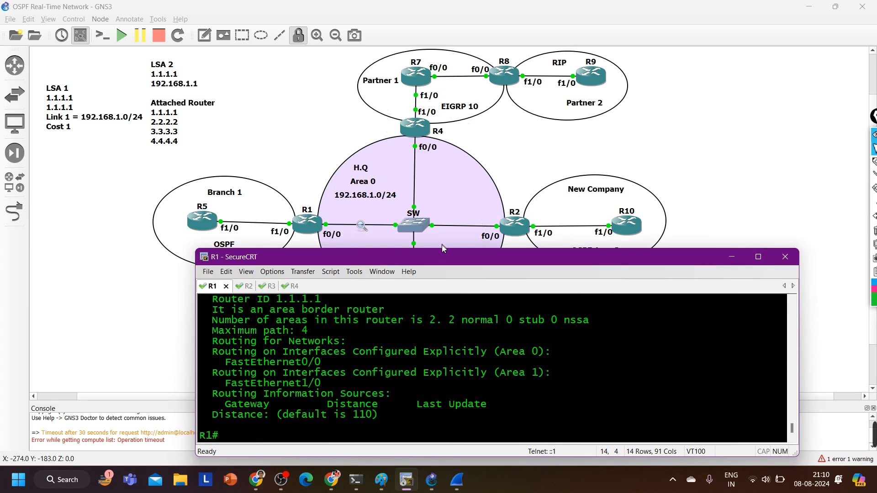
drag(443, 251, 442, 106)
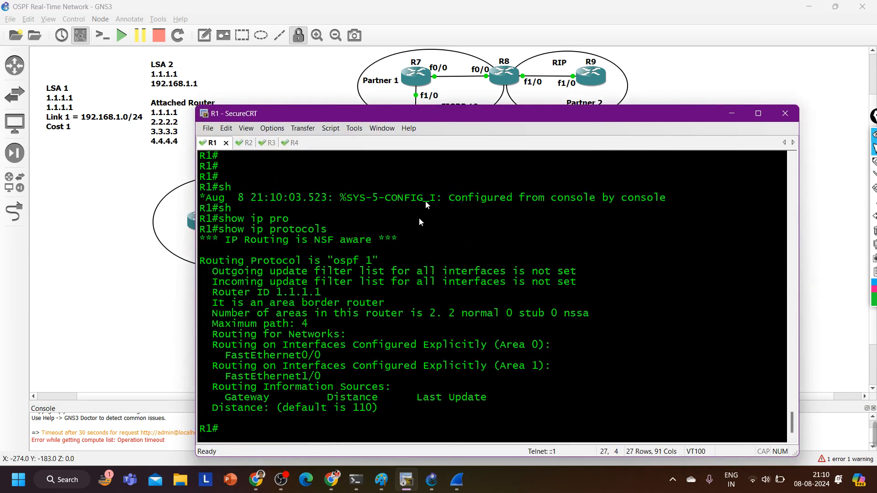
Highlight R1's area border router line, and run show ip ospf border-routers on R2 to examine the ABR entry for 1.1.1.1
drag(211, 303, 397, 305)
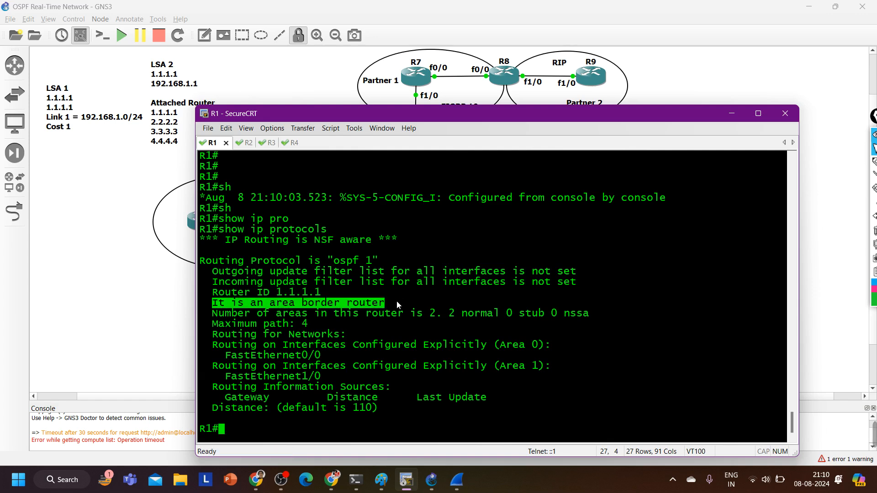
key(ctrl+Tab)
key(Return)
key(Return)
key(Return)
key(Return)
key(Return)
key(Return)
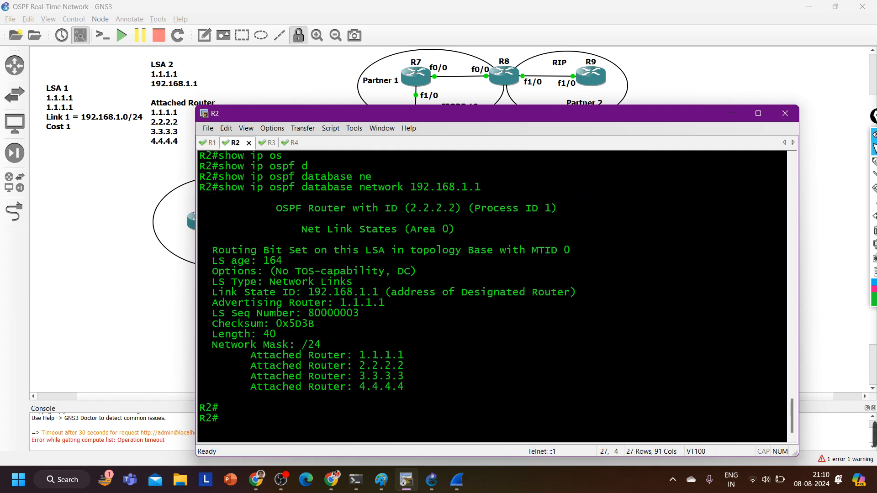
text(sh)
key(Tab)
text(ip o)
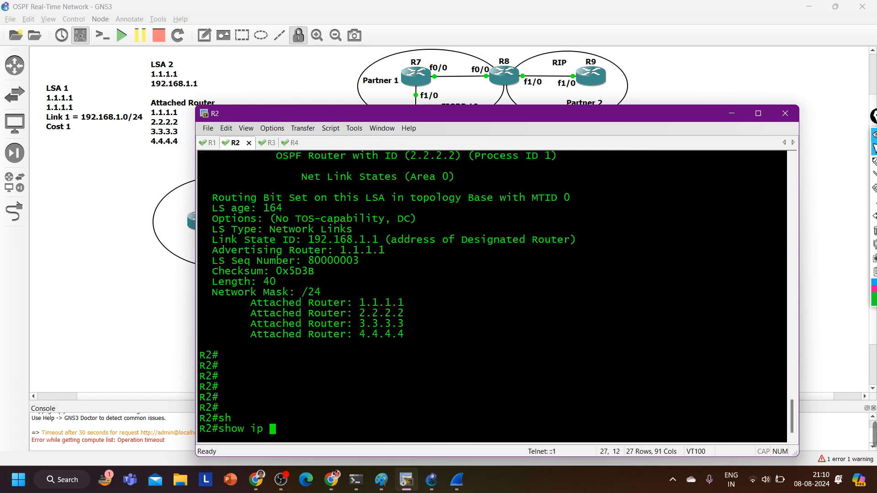
key(Tab)
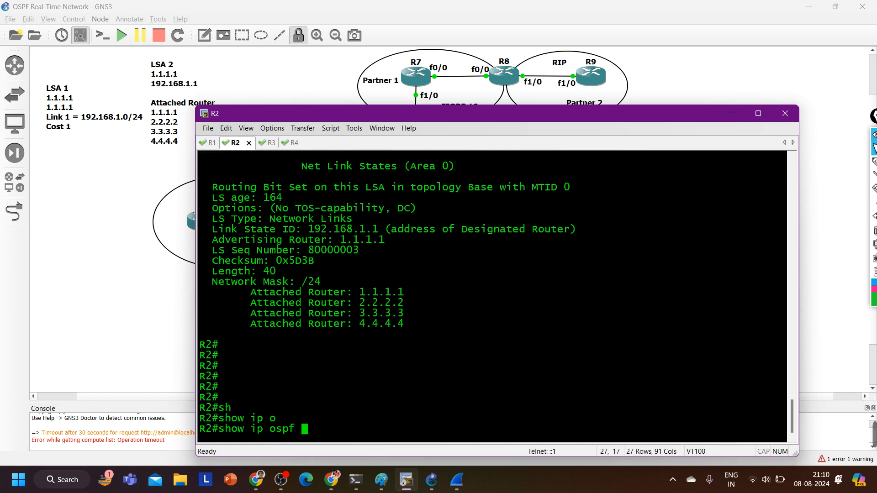
text(bo)
key(Tab)
key(Return)
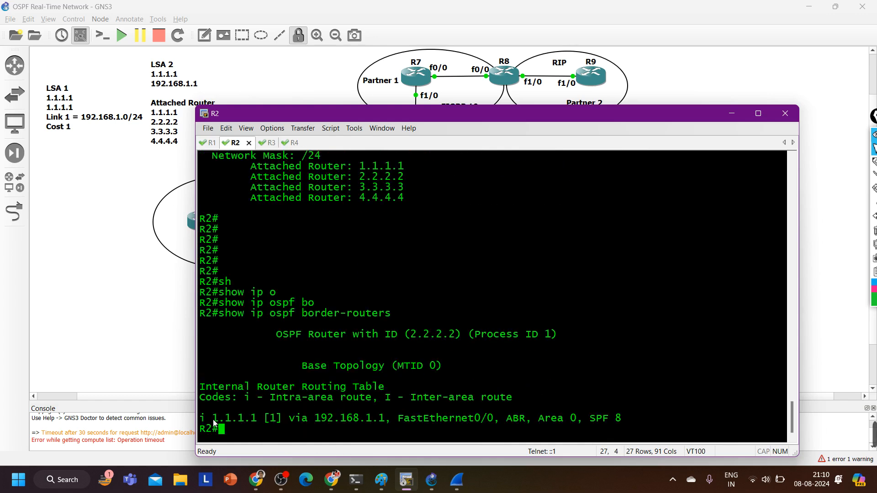
drag(213, 423, 263, 419)
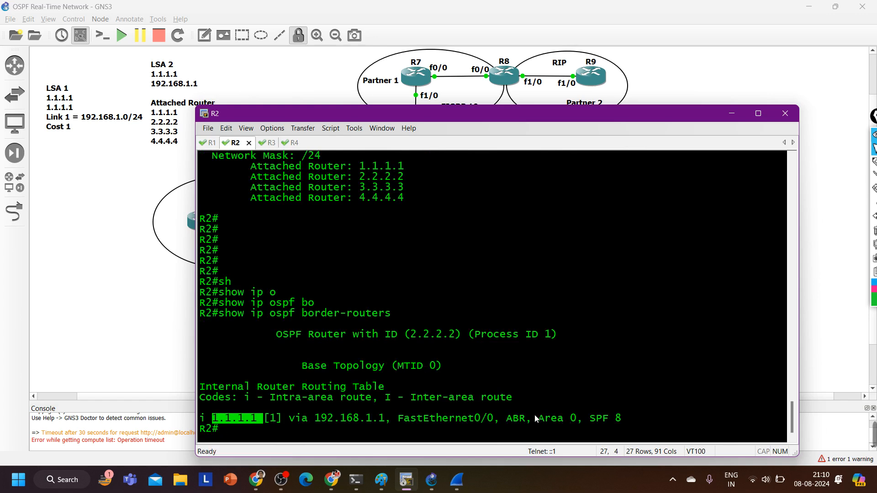
drag(532, 419, 500, 419)
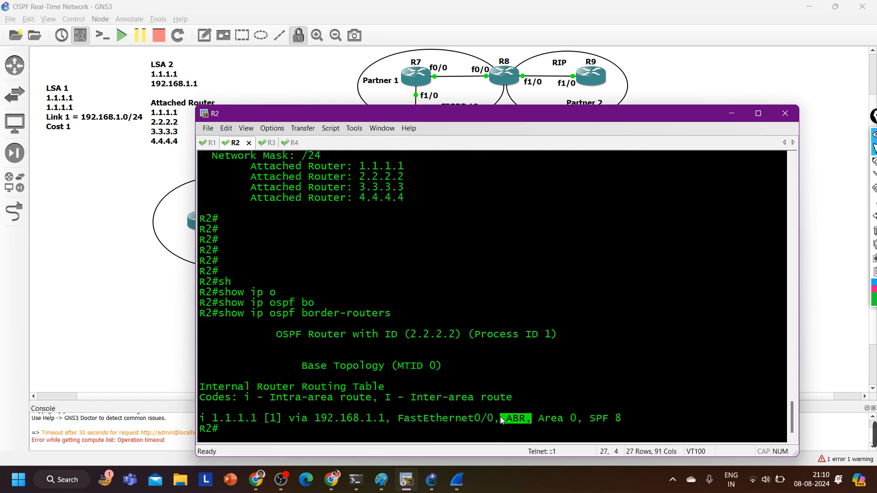
Run show ip ospf border-routers in R3's session and check the listed border router's ID
key(ctrl+Tab)
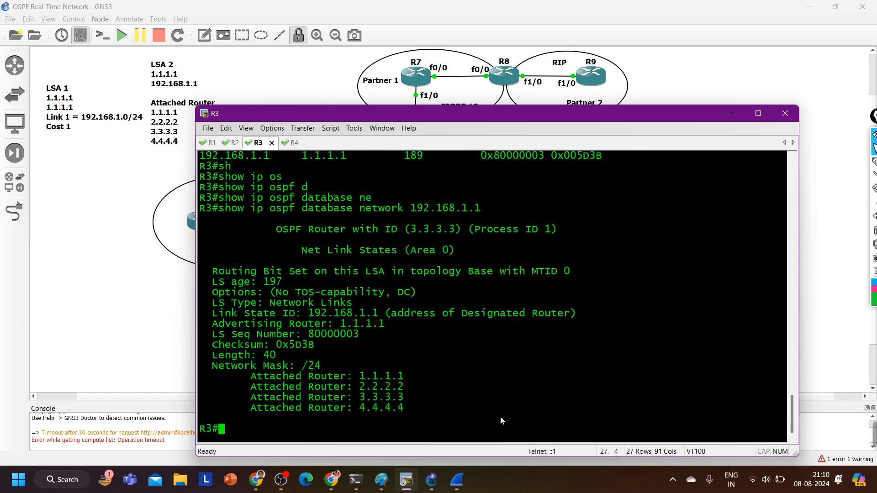
text(sh)
key(Tab)
text(i[p os)
key(Tab)
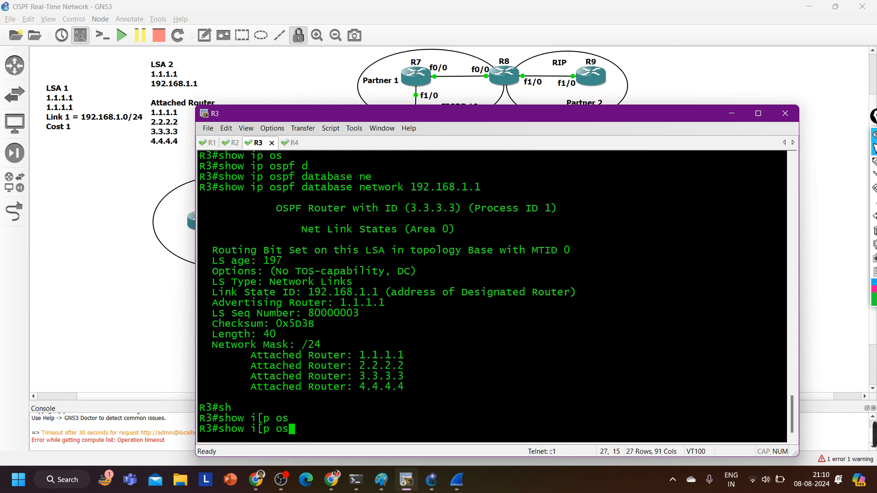
key(BackSpace)
key(BackSpace)
key(BackSpace)
key(BackSpace)
key(BackSpace)
text(p )
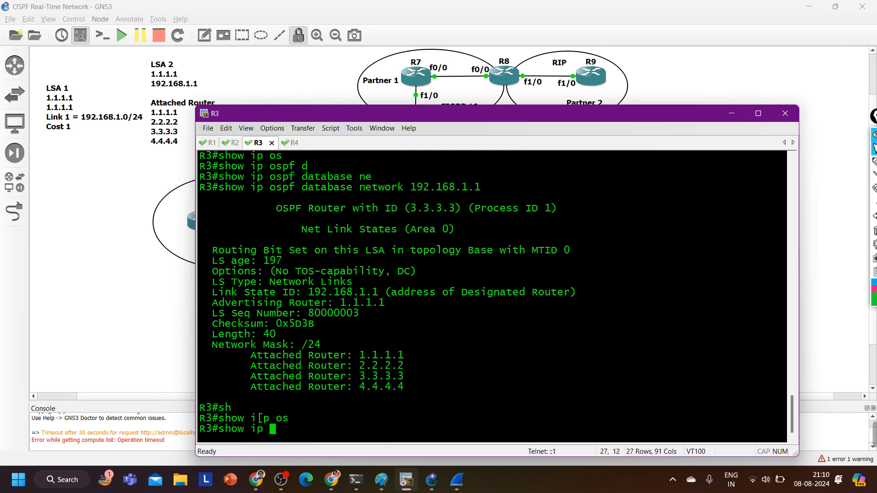
text(os)
key(Tab)
text(bo)
key(Tab)
key(Return)
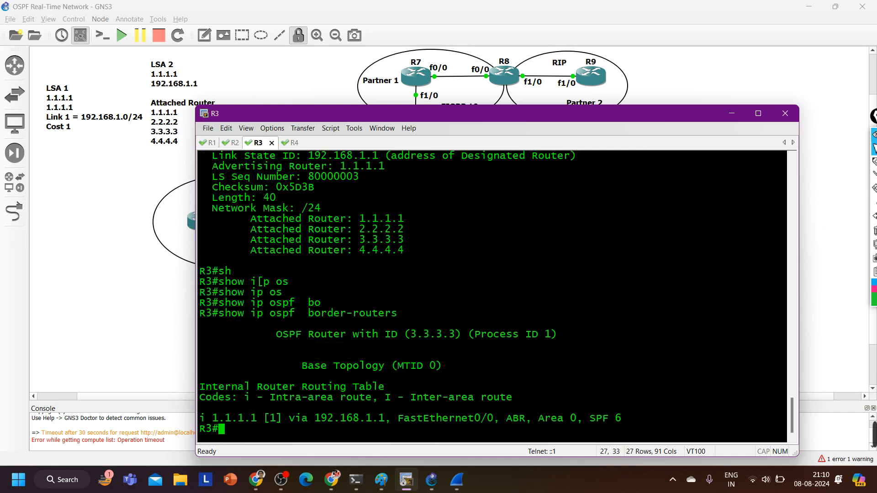
drag(225, 419, 243, 421)
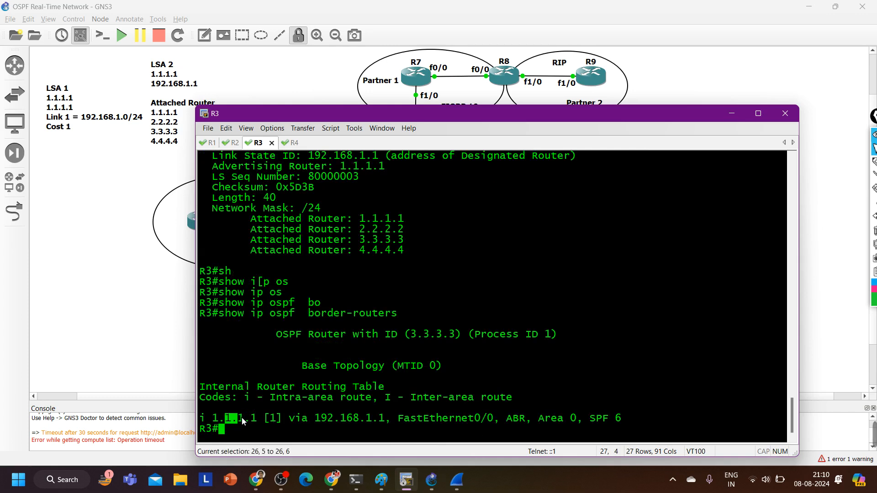
Run show ip ospf border-routers on R4, and highlight the 1.1.1.1 entry with the terminal shortened to uncover the topology
click(291, 142)
text(sh)
key(Tab)
text(i)
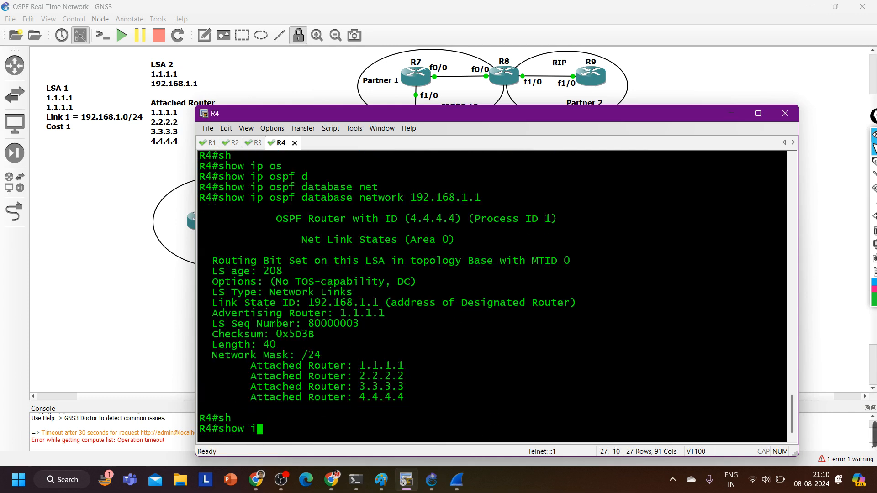
text(p os)
key(Tab)
text(bo)
key(Tab)
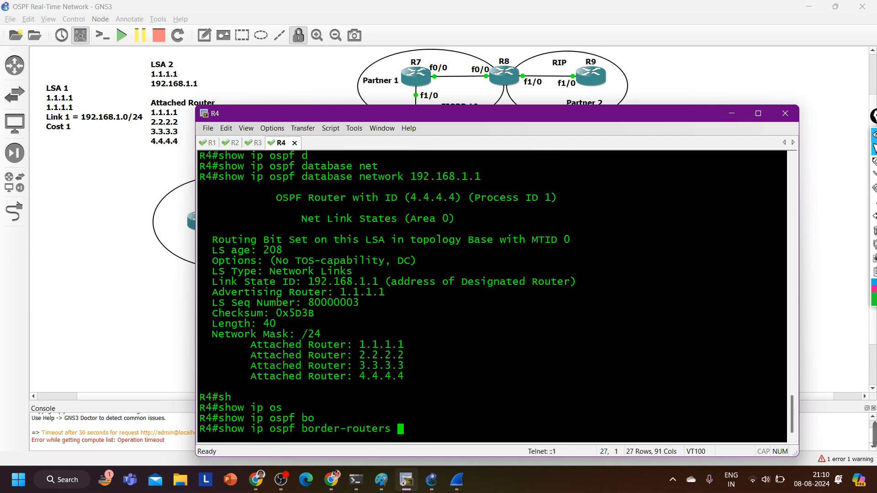
key(Return)
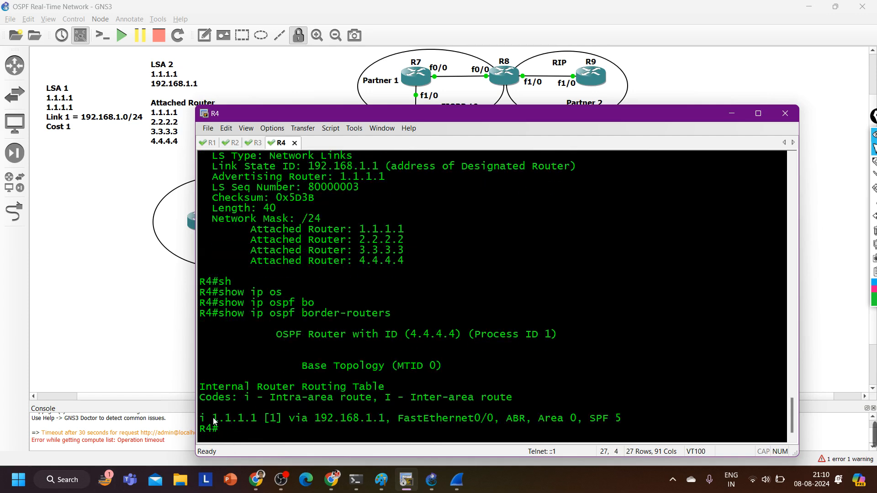
drag(213, 418, 257, 418)
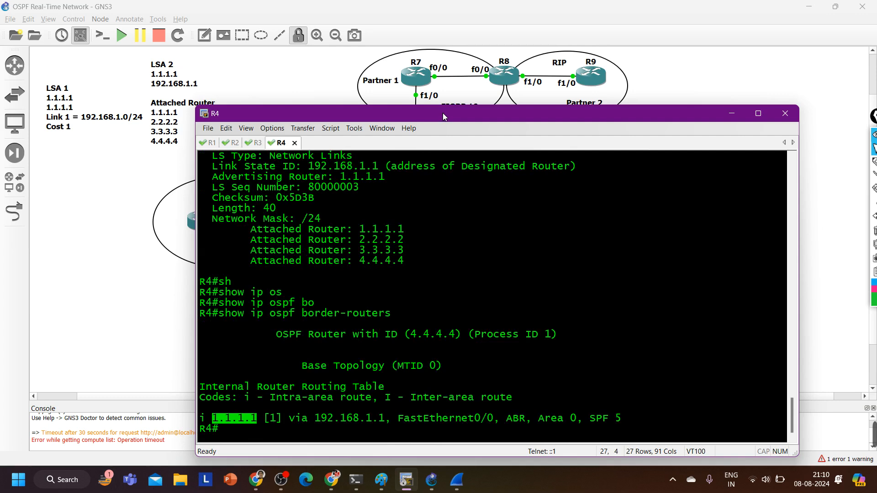
drag(444, 106, 445, 258)
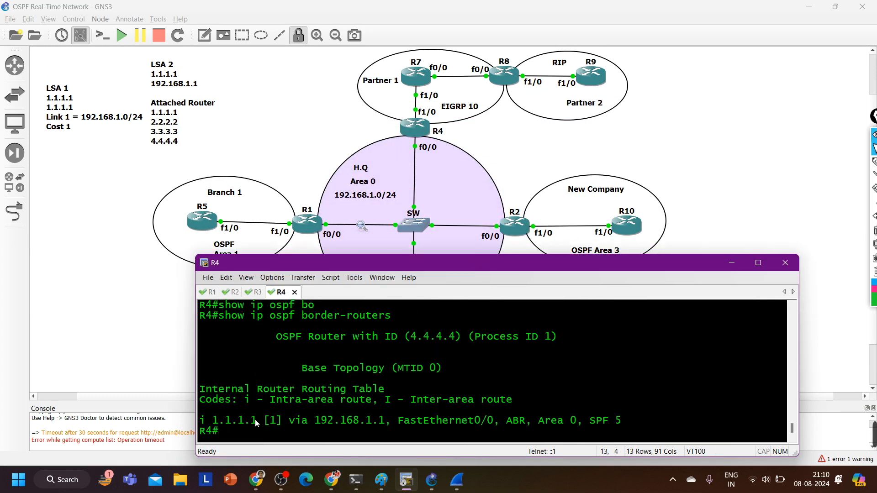
drag(257, 420, 199, 420)
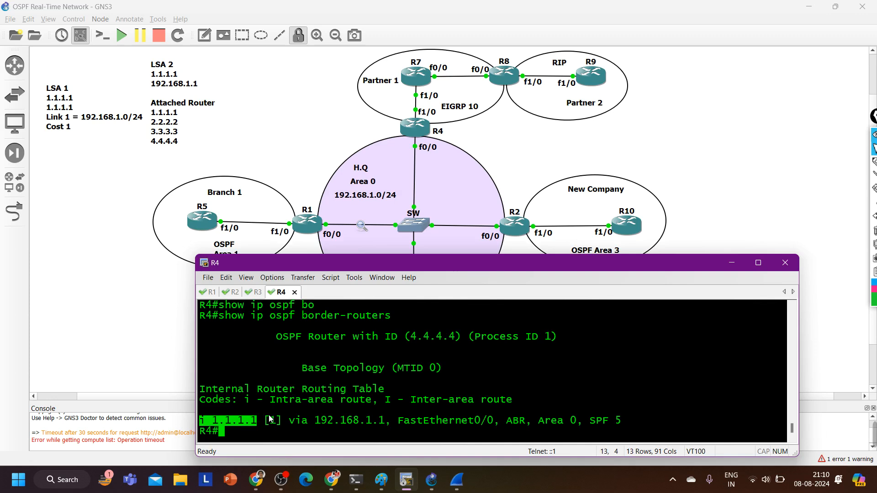
Run show ip ospf database on R1, and page to the end of the output in a taller terminal window
key(alt+1)
key(Return)
key(Return)
key(Return)
key(Return)
key(Return)
key(Return)
key(Return)
key(Return)
key(Return)
key(Return)
key(Return)
key(Return)
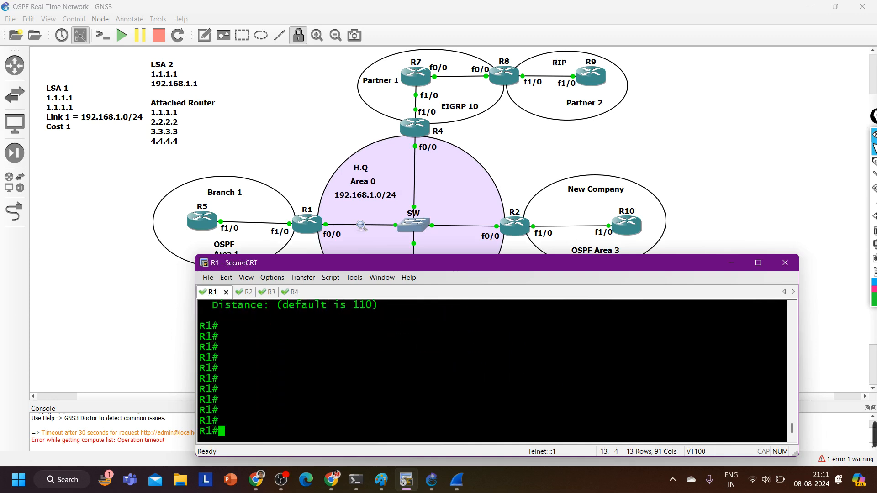
text(sh)
key(Tab)
text(ip os)
key(Tab)
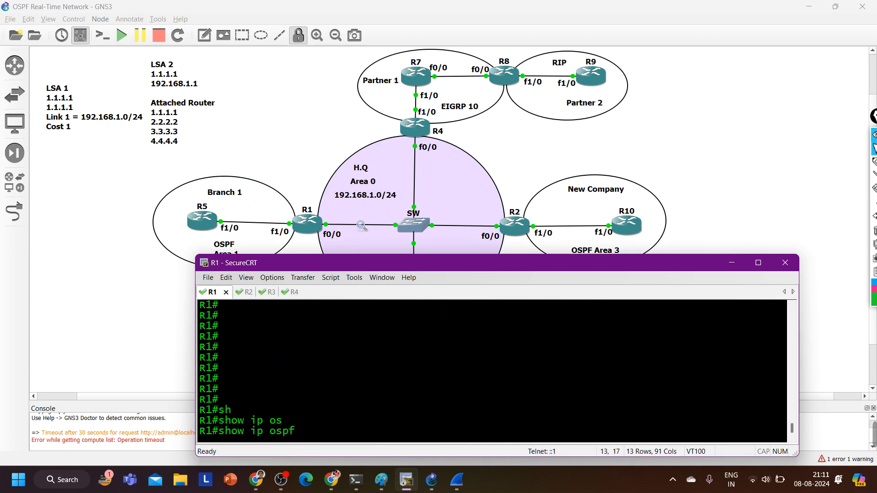
text(d)
key(Tab)
key(Return)
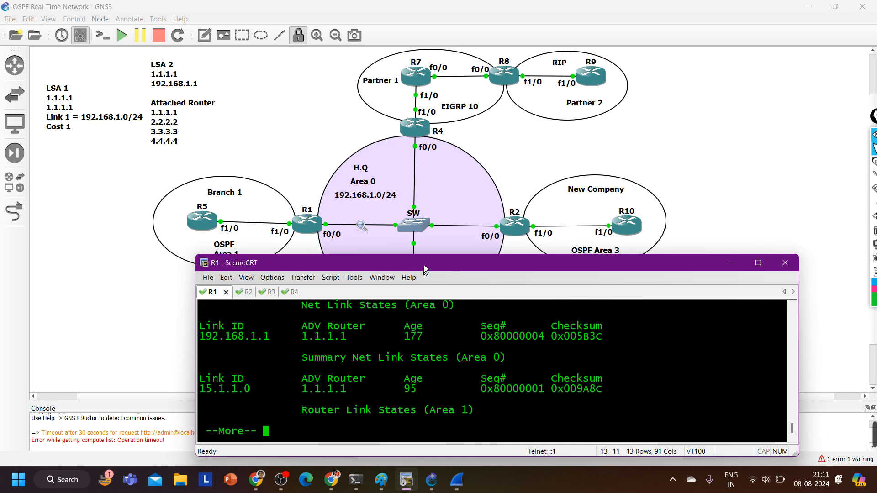
drag(425, 258, 424, 54)
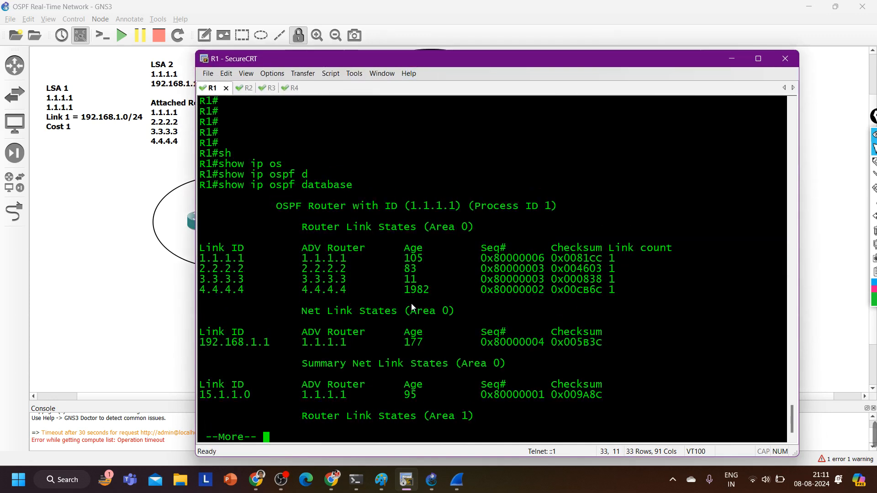
key(Return)
key(Return)
key(Return)
key(Return)
key(Return)
key(Return)
key(Return)
key(Return)
key(Return)
key(Return)
key(Return)
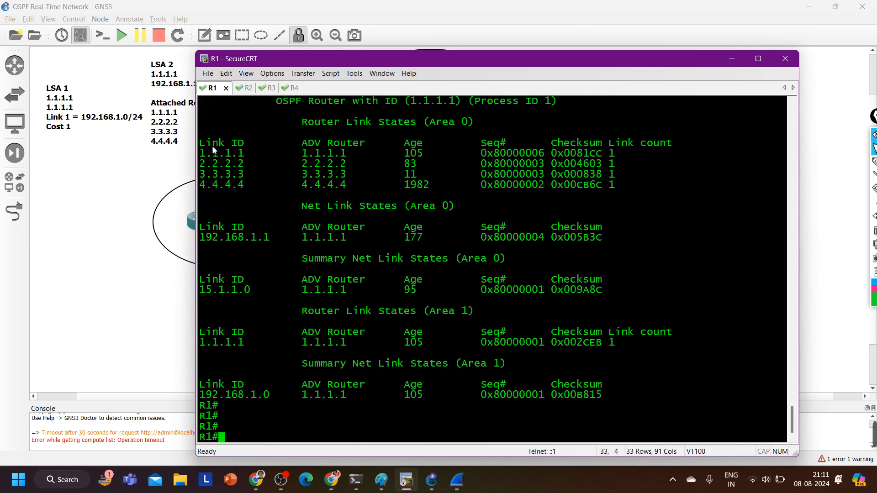
Highlight the area 0 router and network link-state entries in R1's database, and the remaining entries below them
drag(208, 143, 557, 192)
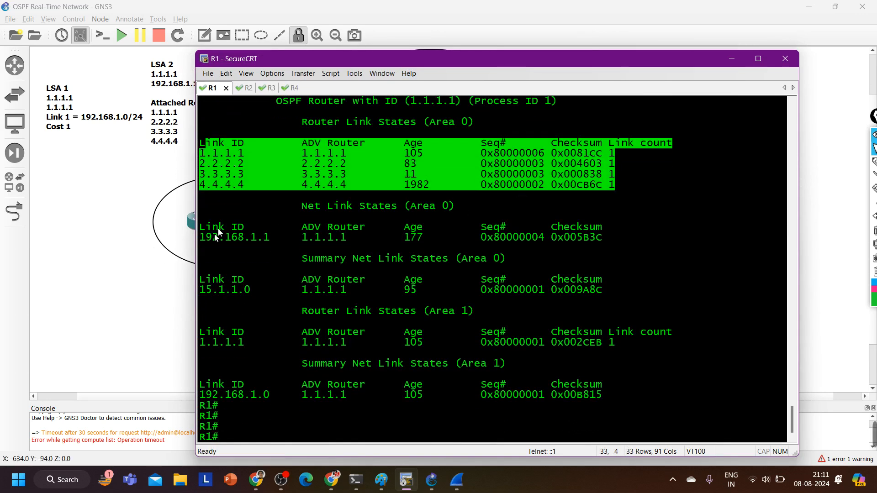
drag(215, 219, 581, 253)
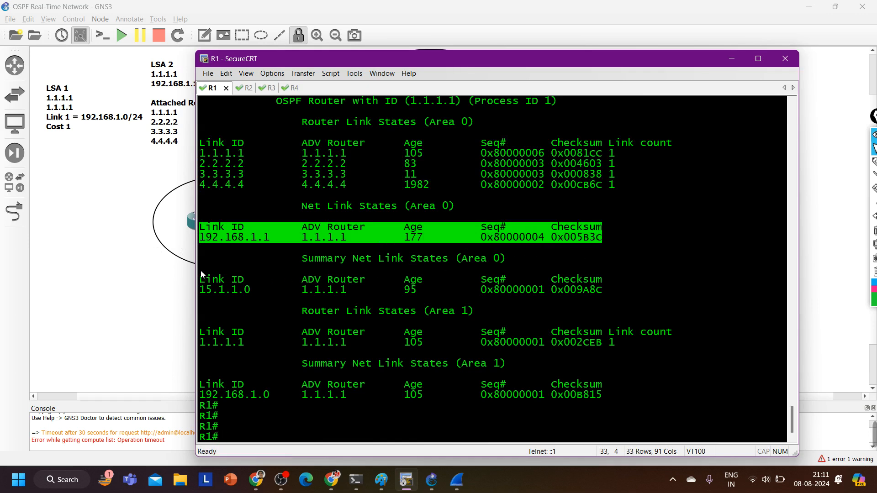
drag(201, 277, 644, 418)
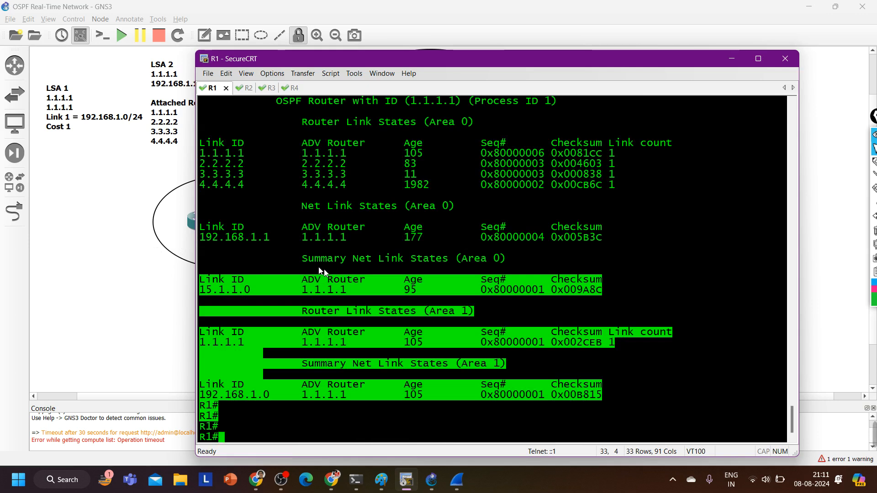
Examine area 0's Summary Net Link States, highlighting the heading, the 15.1.1.0 link ID and its advertising router
drag(283, 259, 573, 259)
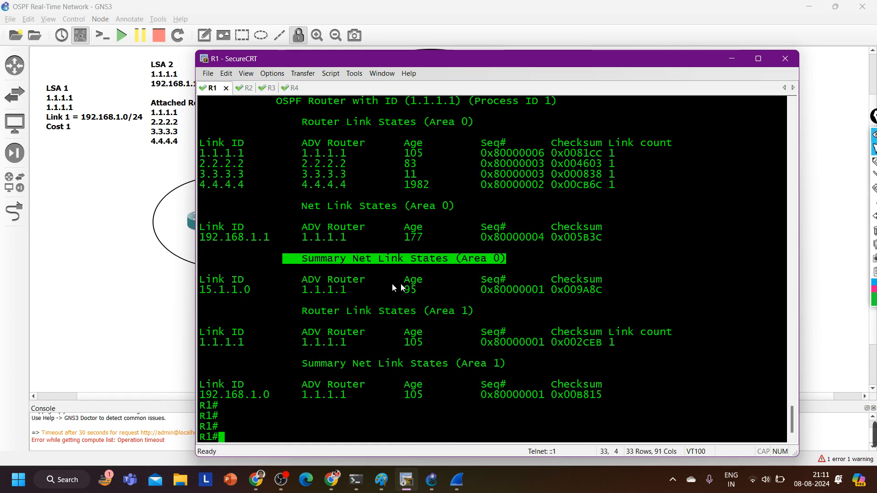
drag(359, 290, 199, 295)
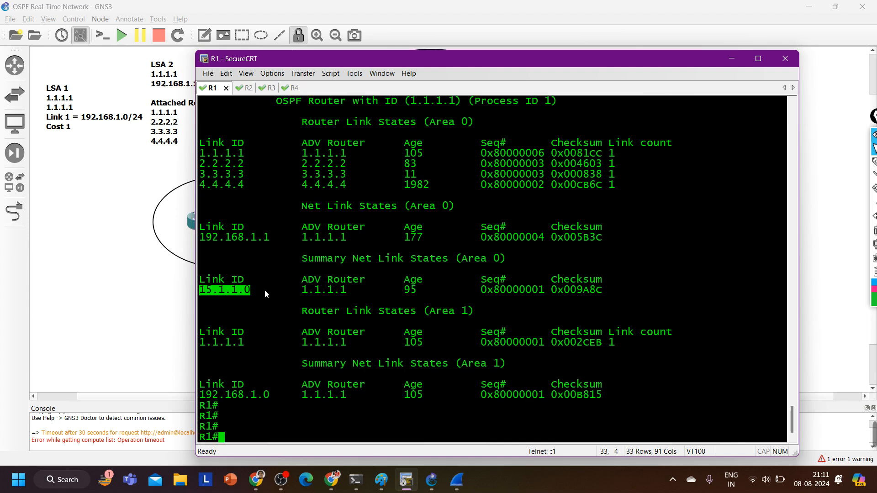
drag(264, 292, 203, 297)
drag(249, 293, 171, 297)
drag(254, 298, 200, 294)
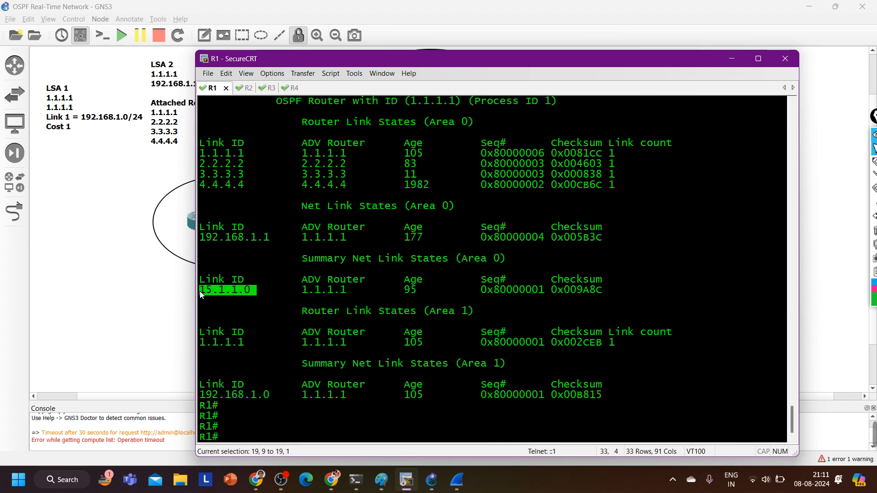
drag(295, 257, 354, 267)
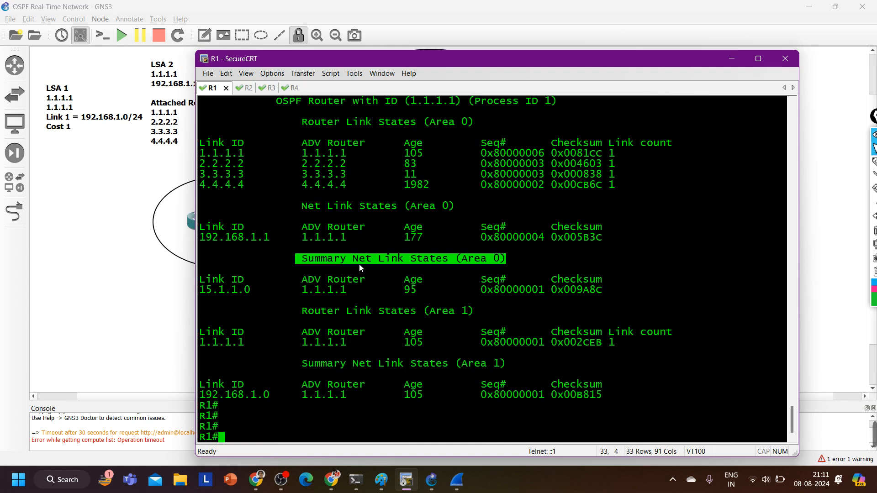
drag(362, 289, 286, 294)
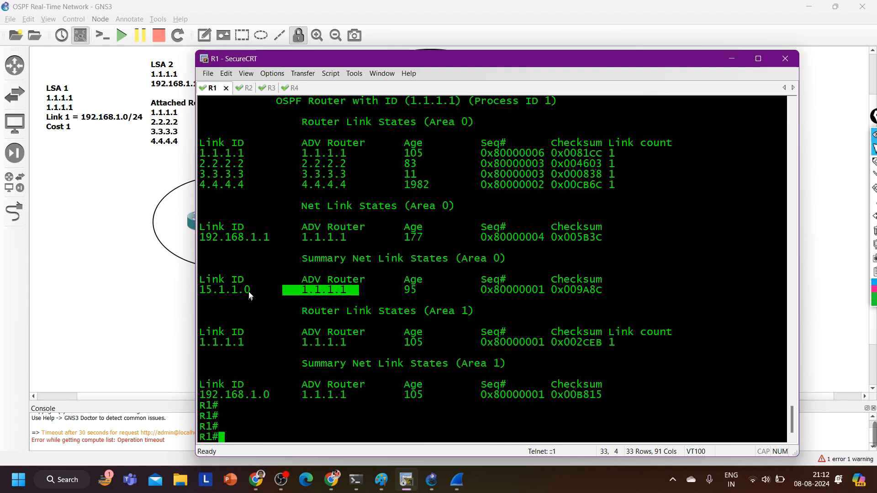
drag(251, 295, 205, 298)
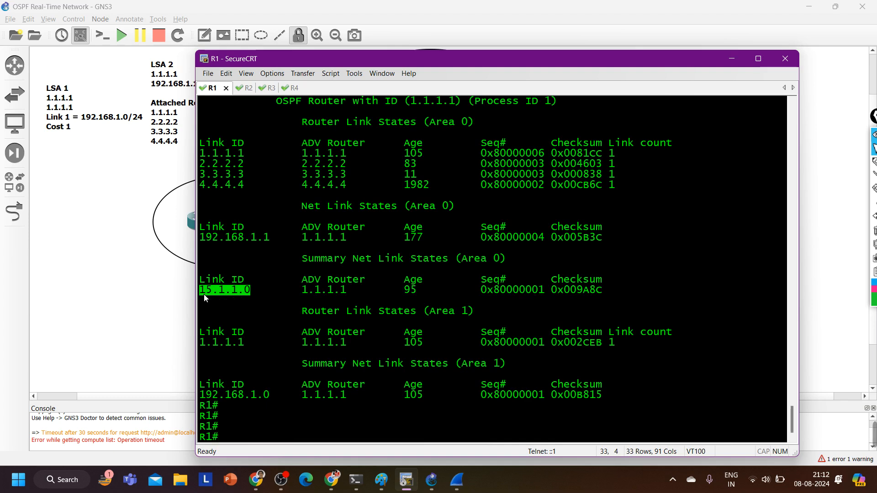
Highlight the Router Link States and Summary Net Link States headings for area 1 in R1's database
drag(297, 314, 512, 315)
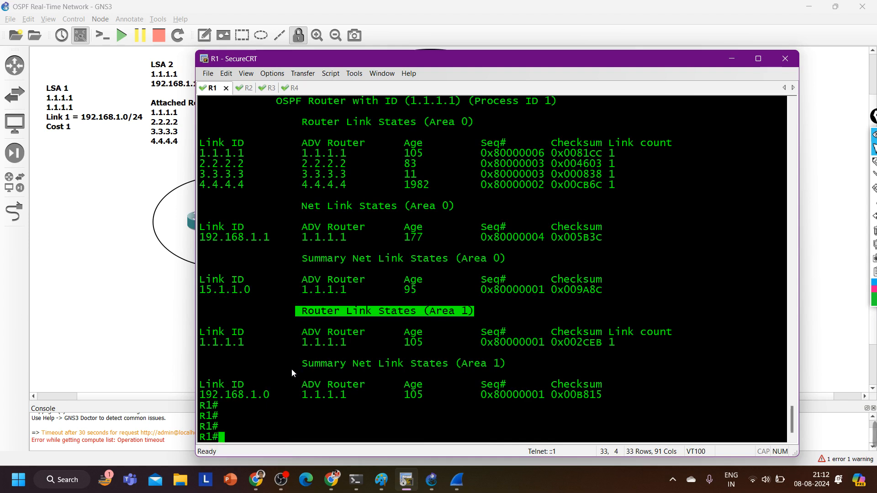
drag(292, 369, 357, 368)
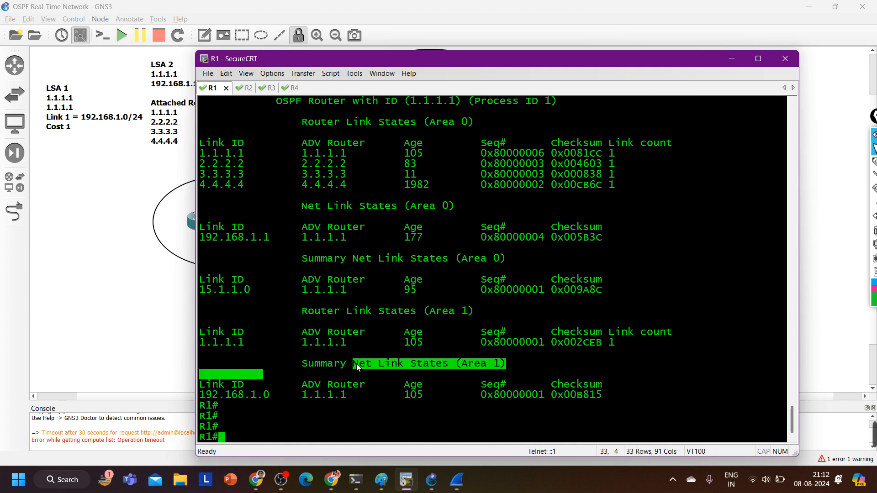
drag(264, 364, 583, 366)
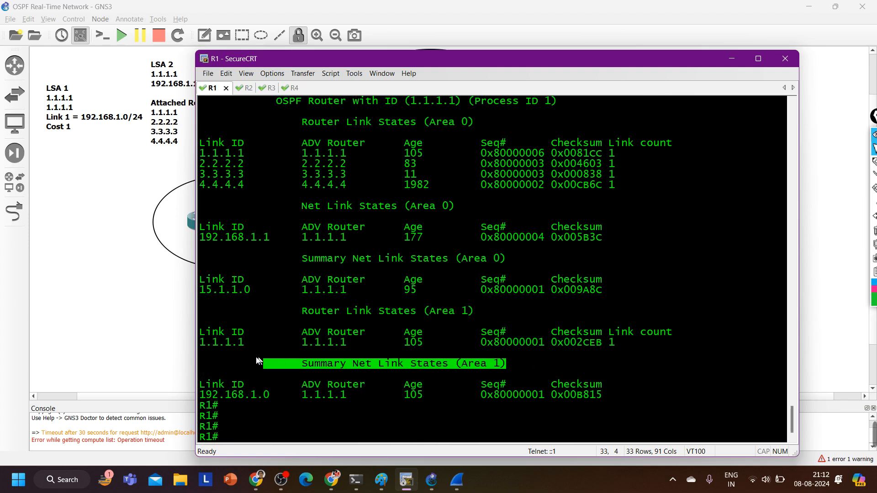
Highlight area 1's router link-state entry, and its Summary Net Link States heading with the 192.168.1.0 link ID
click(219, 347)
drag(218, 347, 651, 343)
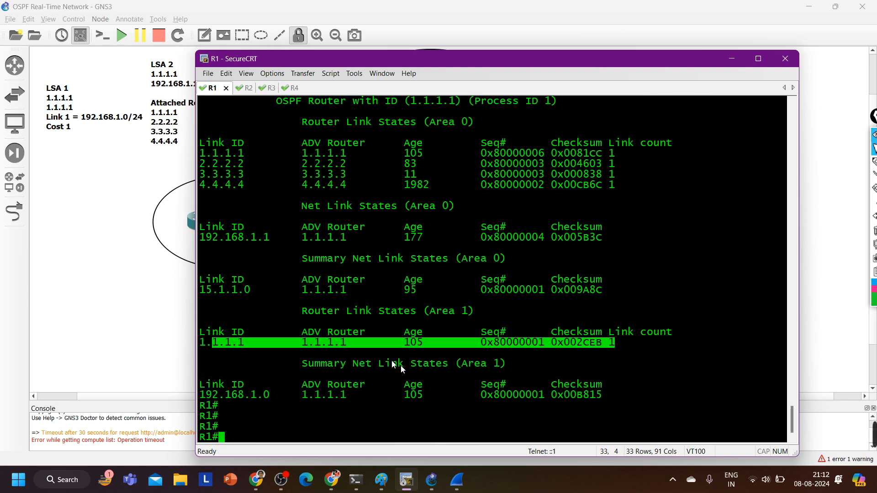
drag(282, 321, 673, 339)
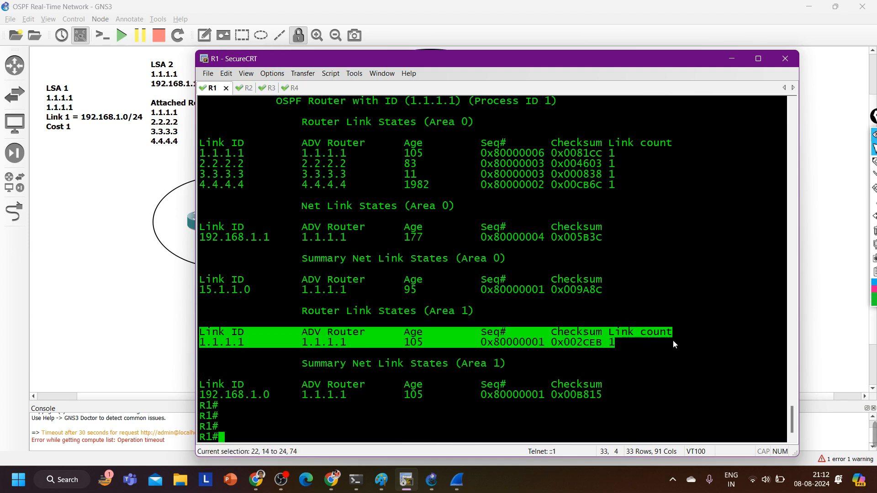
drag(274, 369, 628, 409)
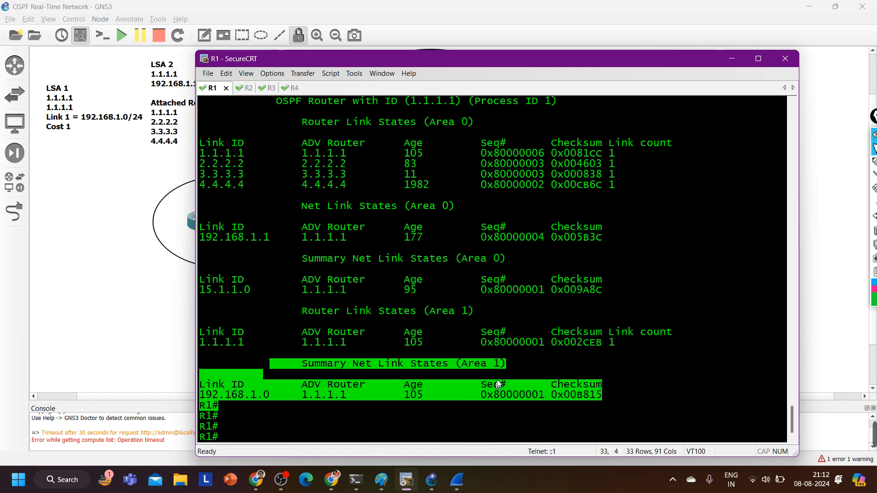
drag(519, 367, 345, 373)
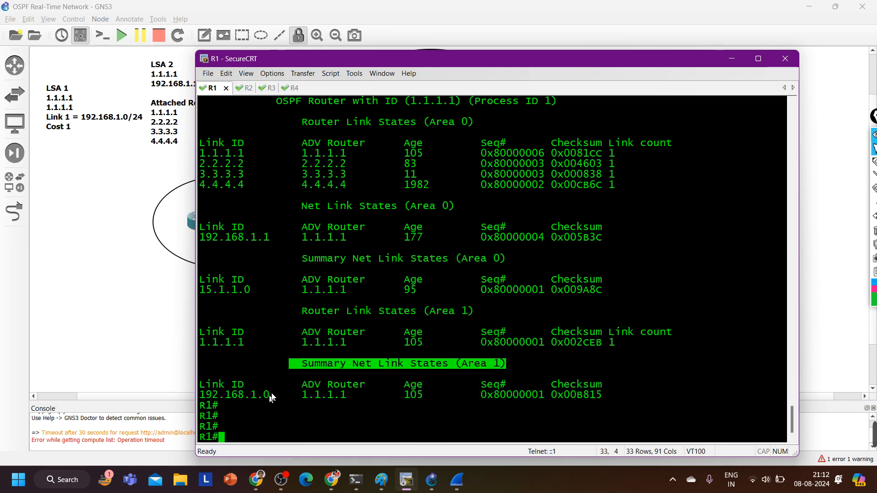
drag(270, 395, 202, 403)
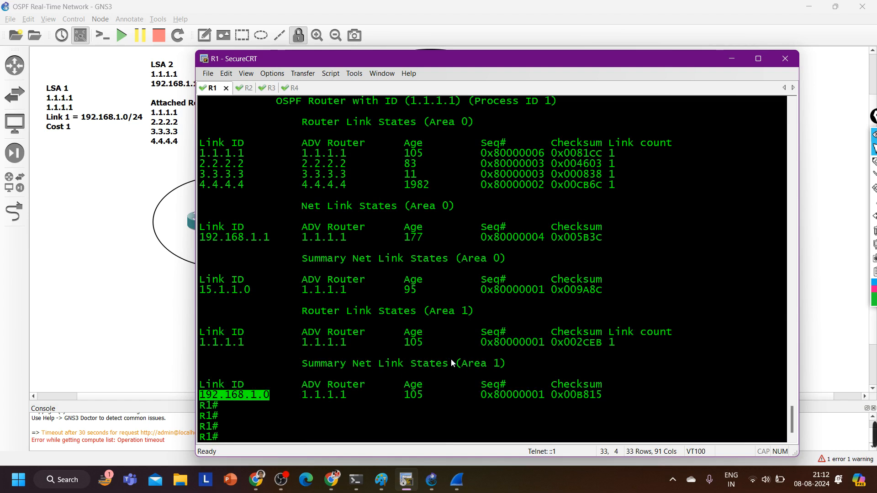
drag(450, 364, 525, 368)
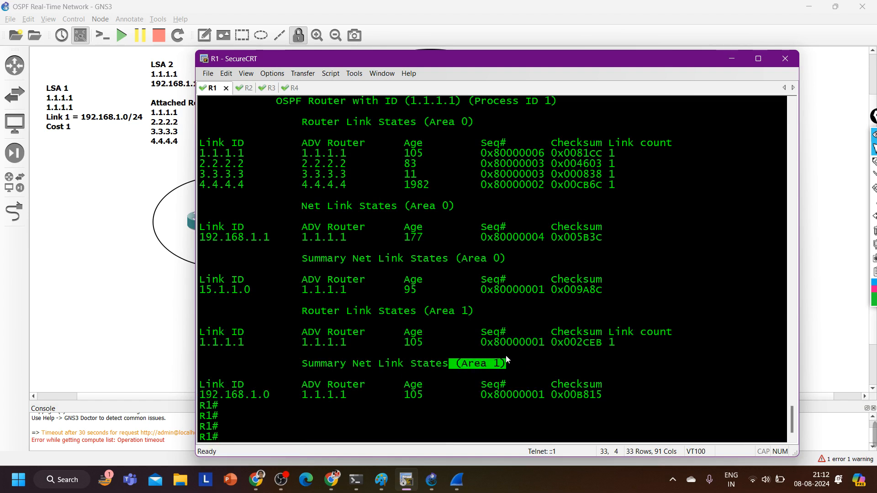
Compare the Summary Net Link States of areas 0 and 1, highlighting each heading and the link IDs 15.1.1.0 and 192.168.1.0
drag(378, 260, 302, 267)
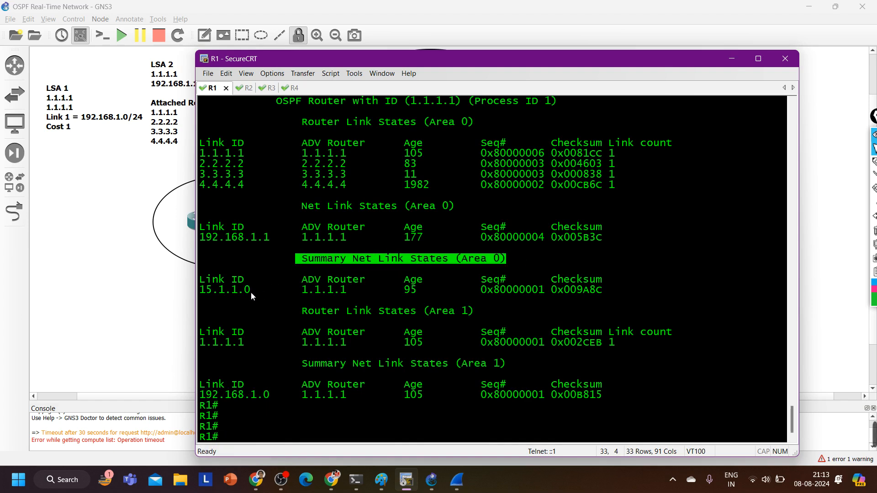
drag(250, 292, 197, 296)
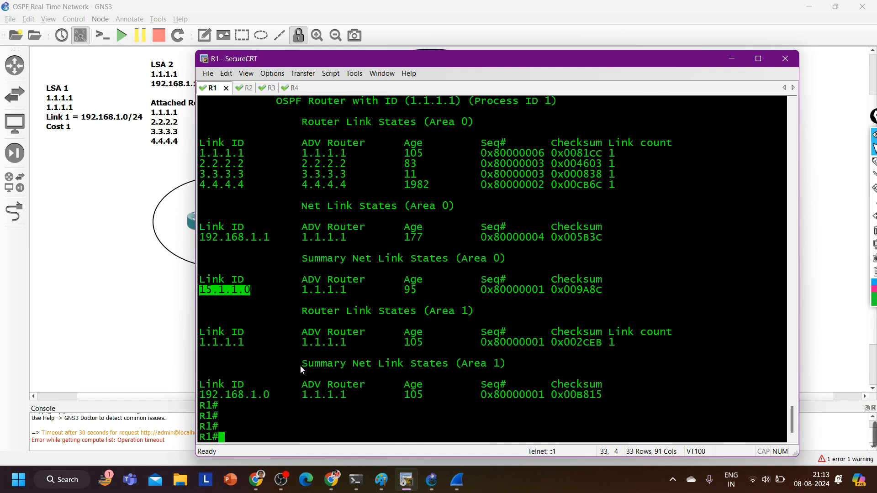
drag(301, 370, 536, 370)
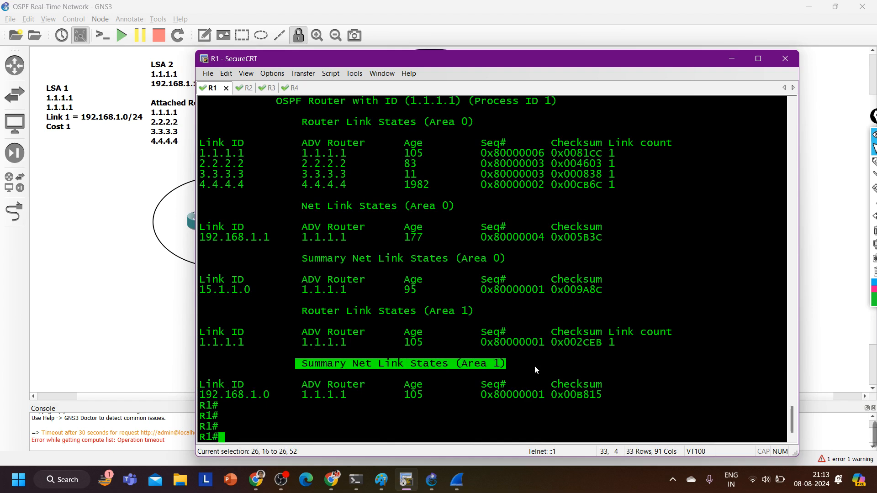
drag(284, 396, 204, 395)
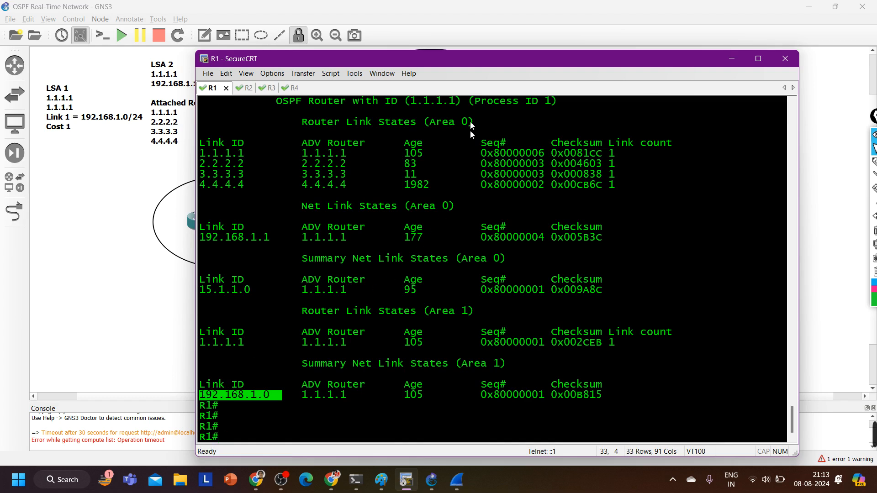
Check the topology behind the terminal, and highlight the 15.1.1.0 link ID and the area 0 summary heading in R1's database
drag(456, 56, 468, 278)
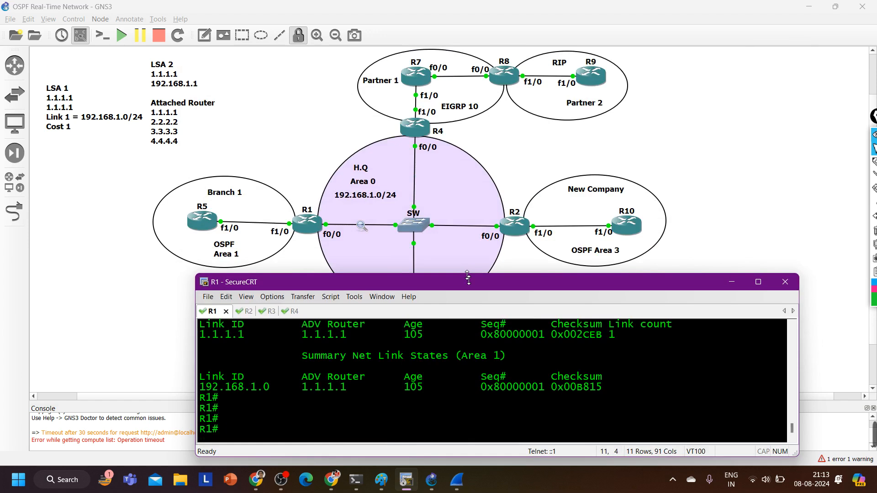
drag(468, 275, 492, 120)
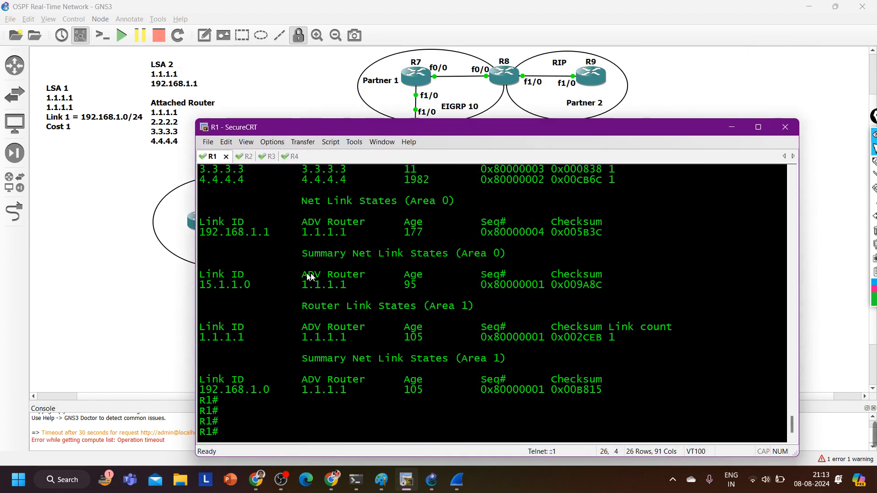
drag(261, 285, 197, 289)
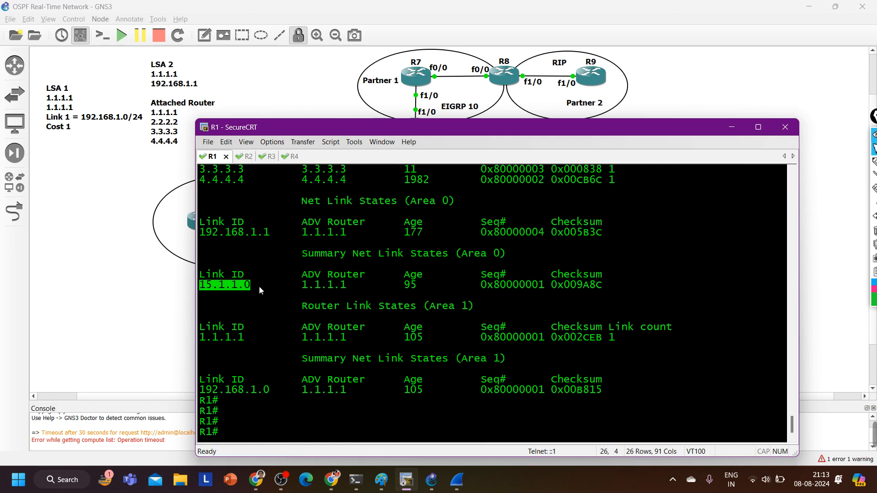
drag(258, 286, 200, 288)
mouse_move(291, 252)
mouse_down()
mouse_move(523, 254)
mouse_move(293, 261)
mouse_up()
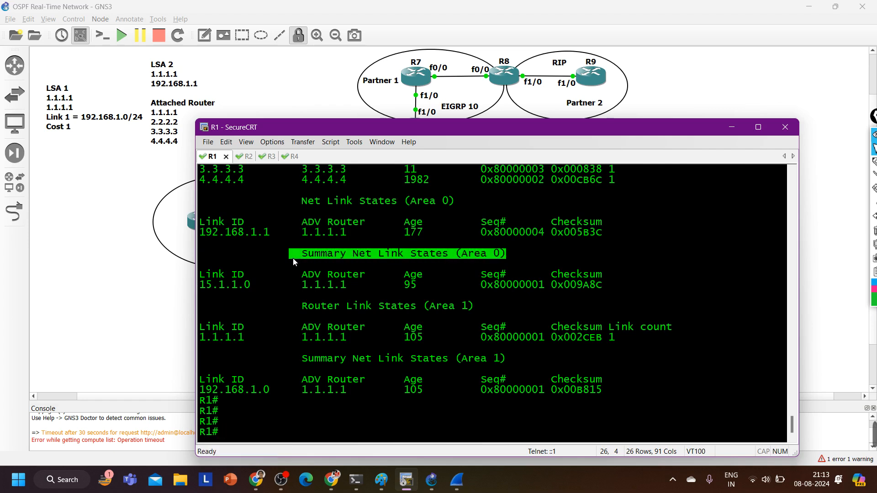
Mark R5, Area 1, the switch and arrows both ways across R1 on the topology in green, and clear the markings
drag(455, 123, 442, 286)
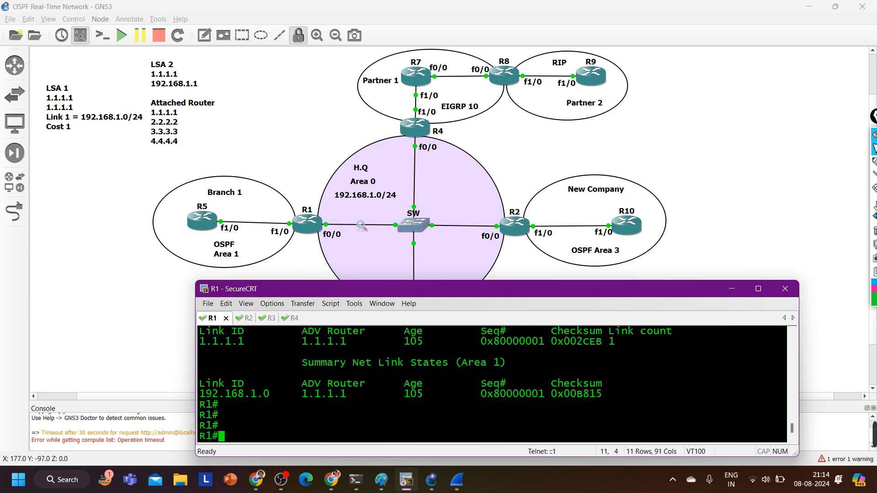
click(875, 165)
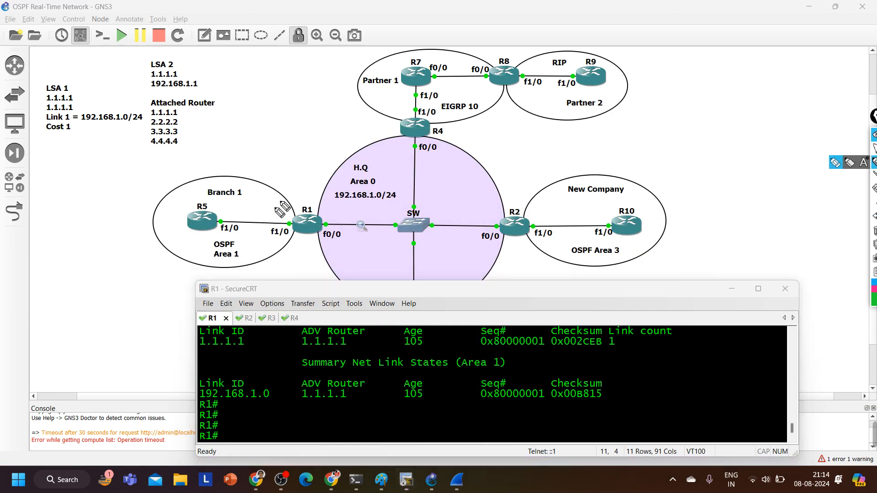
mouse_move(262, 204)
mouse_down()
mouse_move(326, 194)
mouse_move(351, 220)
mouse_move(364, 204)
mouse_up()
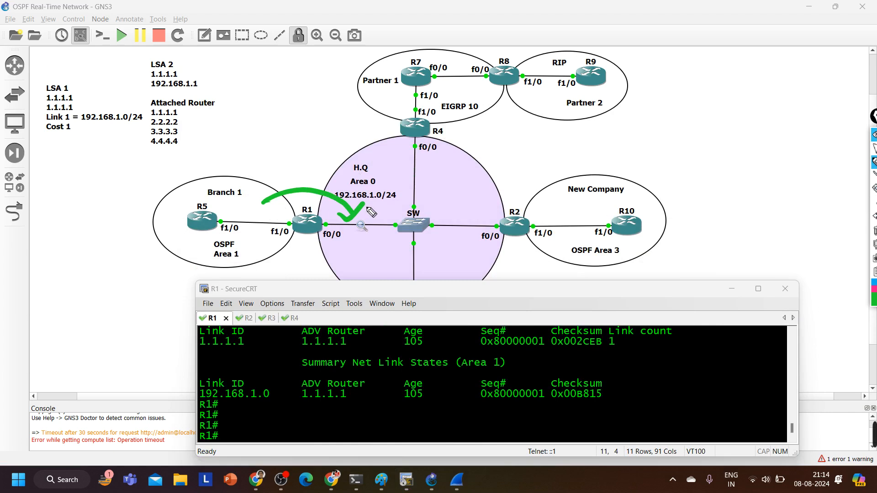
drag(237, 206, 250, 211)
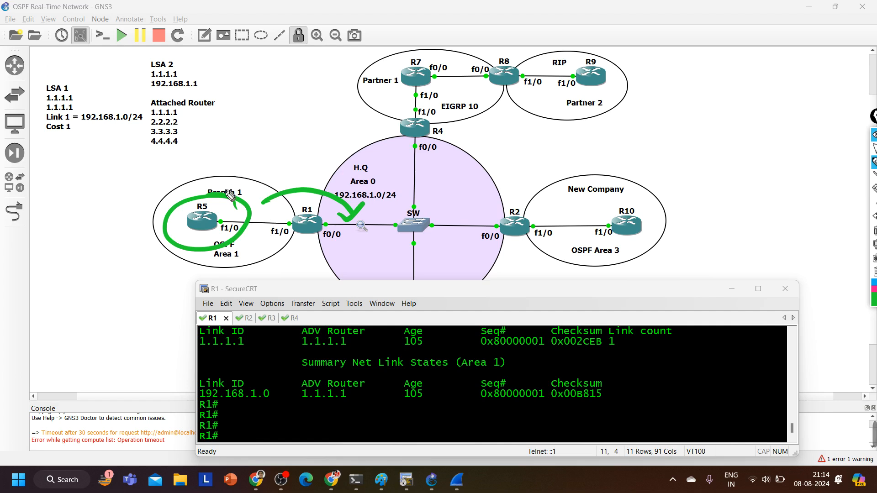
drag(245, 251, 246, 249)
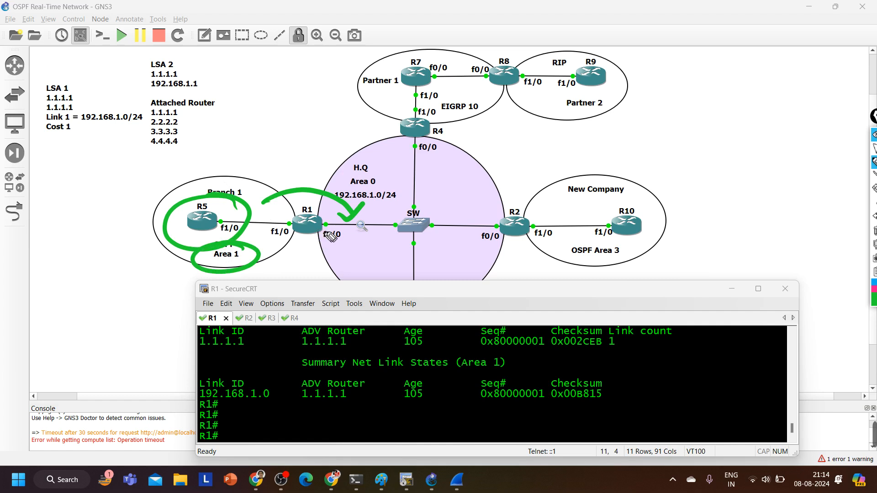
mouse_move(340, 247)
mouse_down()
mouse_move(331, 261)
mouse_move(286, 258)
mouse_move(269, 242)
mouse_move(287, 244)
mouse_up()
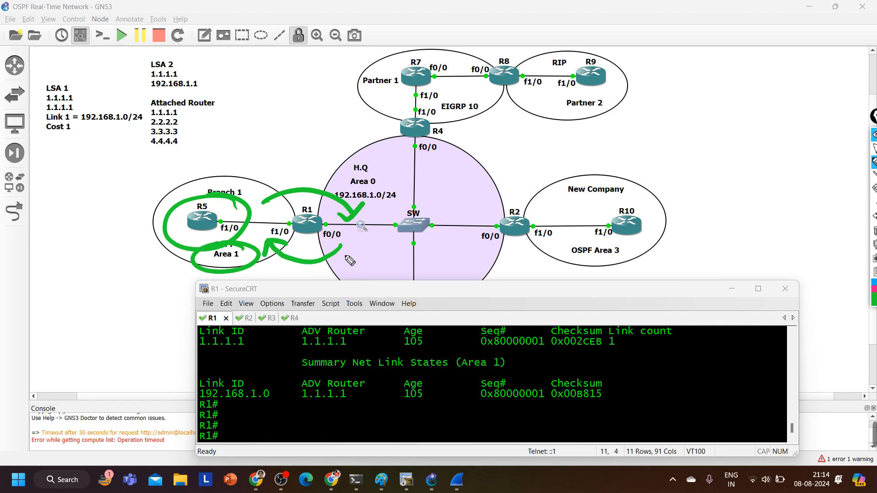
mouse_move(428, 200)
mouse_down()
mouse_move(402, 192)
mouse_move(427, 191)
mouse_up()
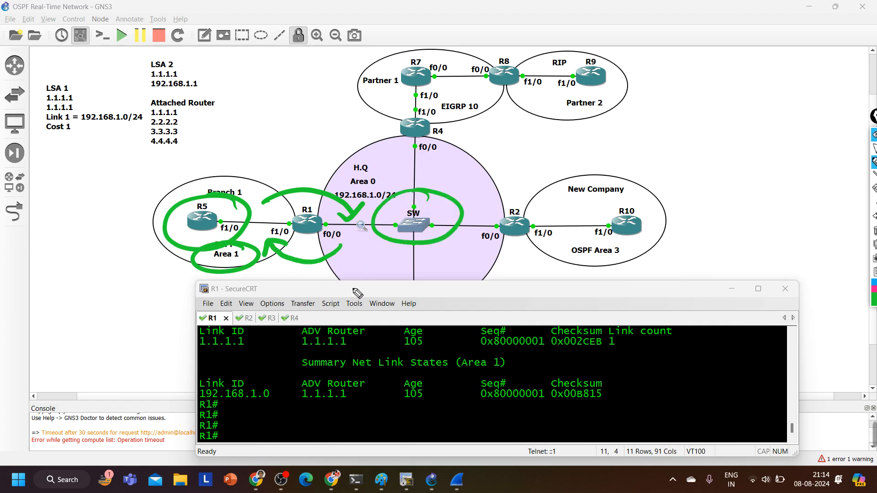
click(874, 231)
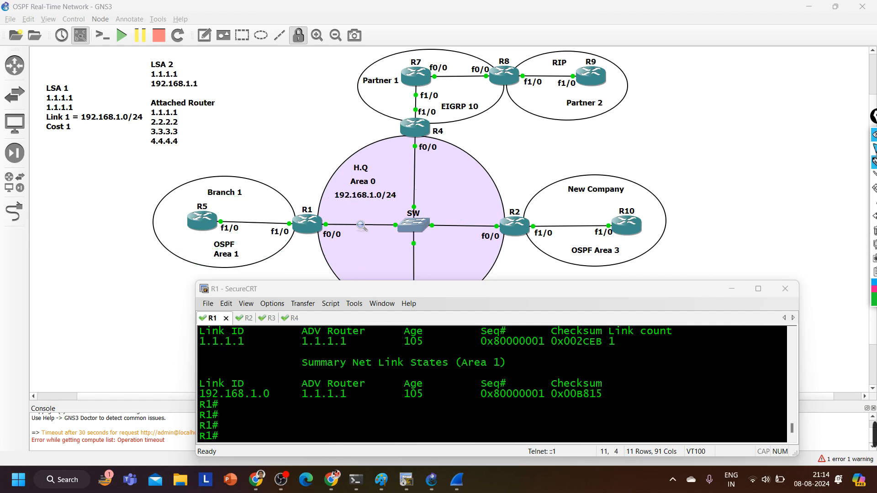
click(875, 150)
Enlarge the R1 terminal and highlight the Area 0 summary and Area 1 router link-state labels
drag(462, 283, 490, 113)
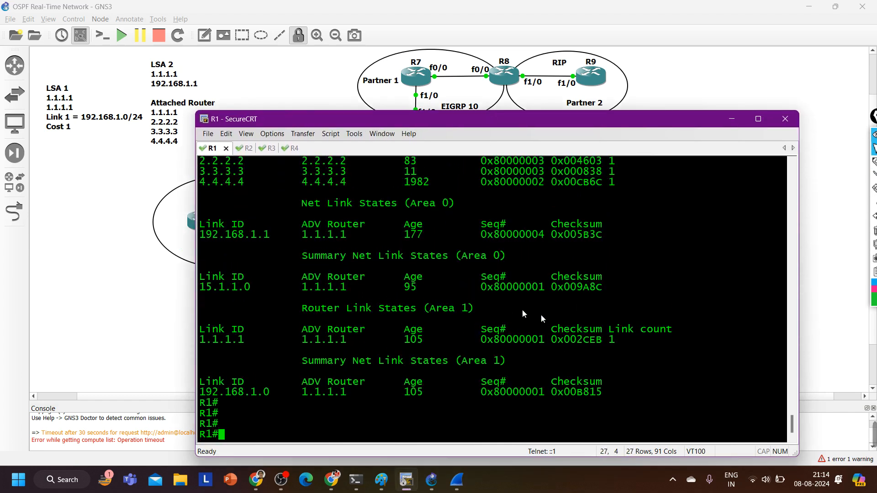
drag(452, 256, 506, 259)
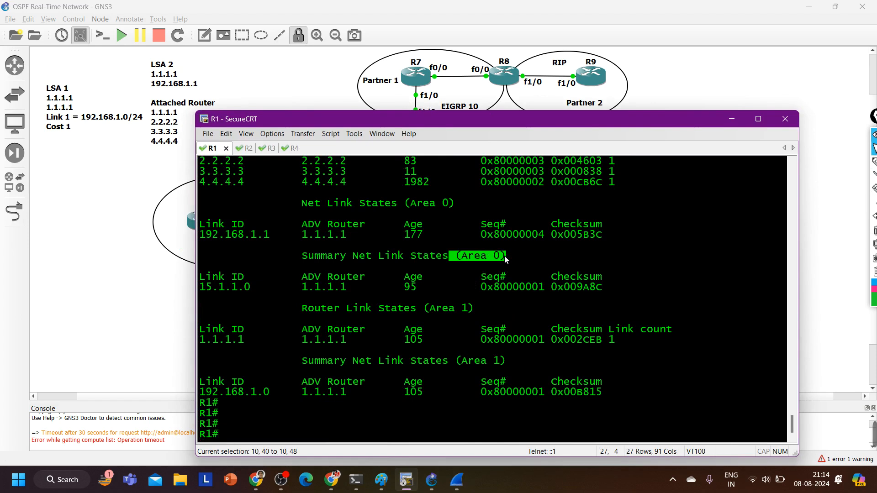
drag(411, 314, 488, 315)
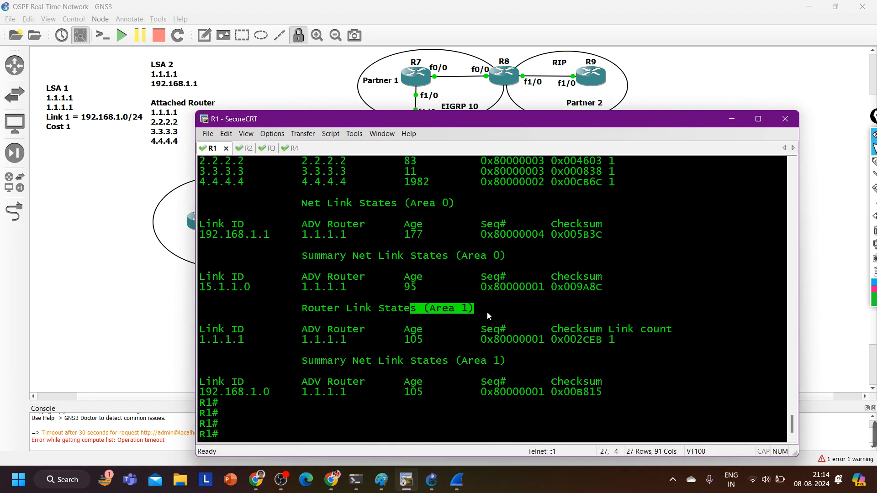
Switch to the R2 session and run show ip ospf database
key(ctrl+Tab)
key(Return)
key(Return)
key(Return)
key(Return)
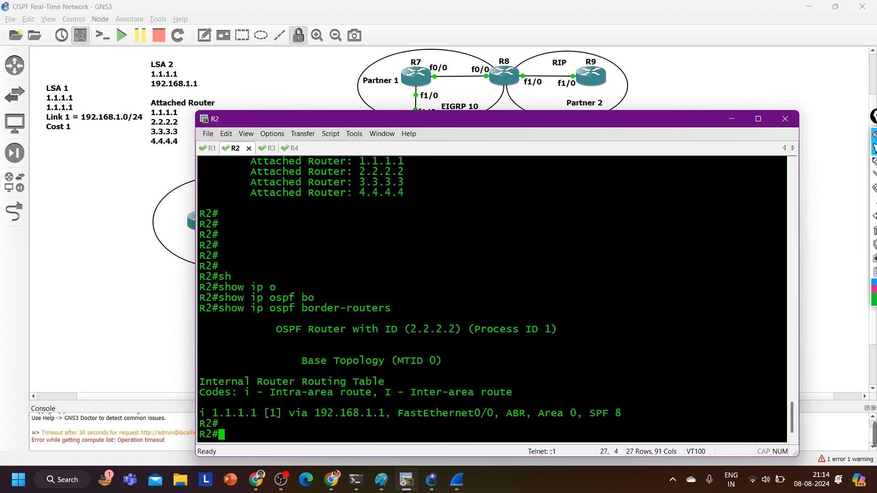
text(sh)
key(Tab)
text(ip os)
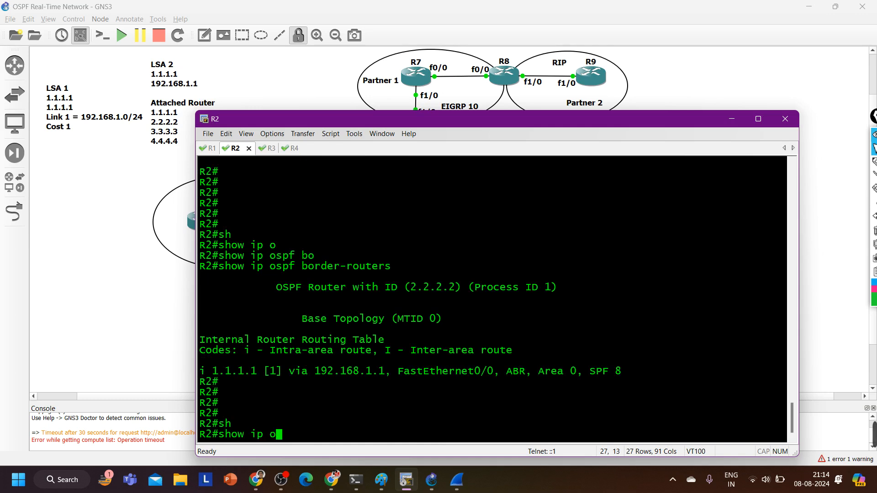
key(Tab)
text(d)
key(Tab)
key(Return)
key(Return)
key(Return)
key(Return)
key(Return)
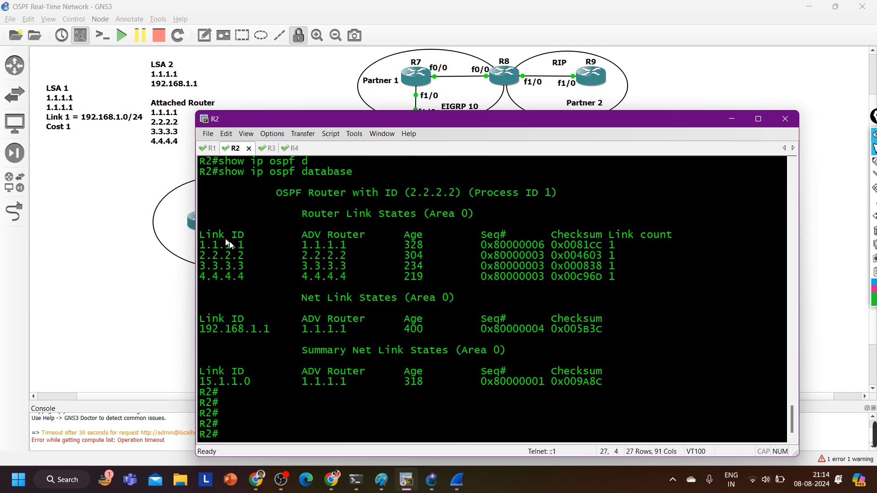
Examine R2's router, network and summary link-state entries for area 0, highlighting each section and the 15.1.1.0 link ID
drag(225, 235, 617, 286)
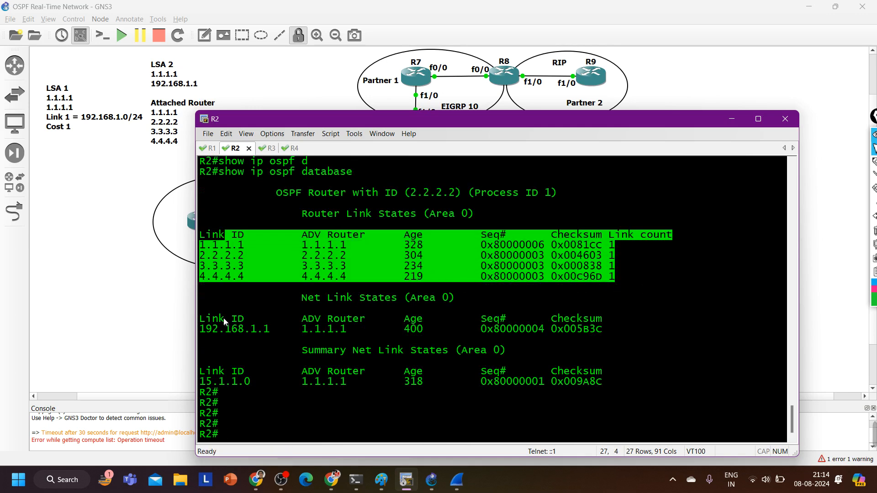
drag(222, 320, 638, 343)
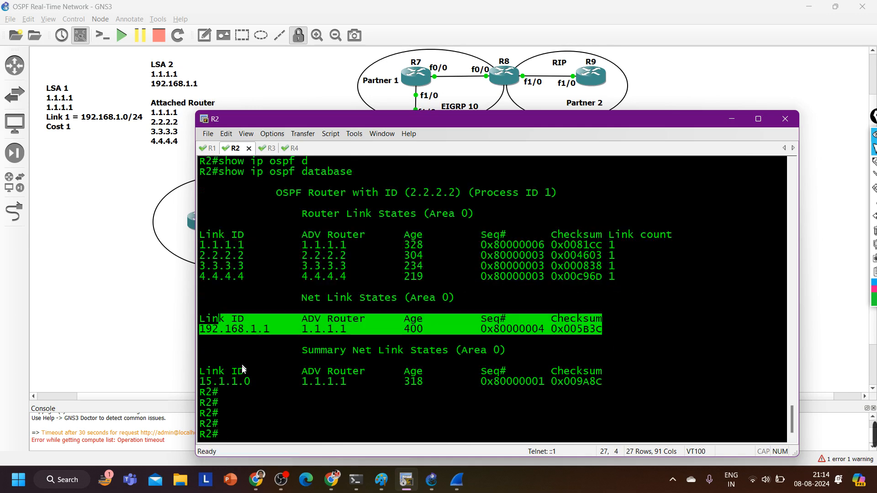
drag(231, 350, 620, 385)
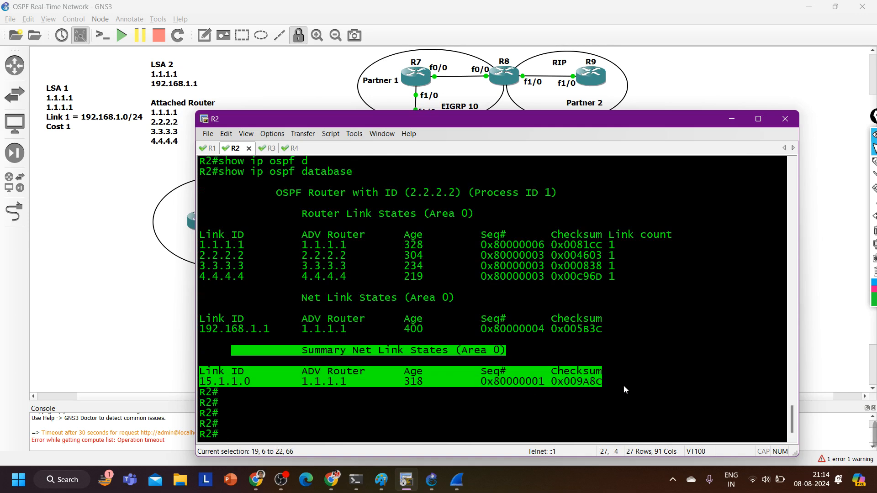
click(620, 384)
drag(347, 382, 199, 385)
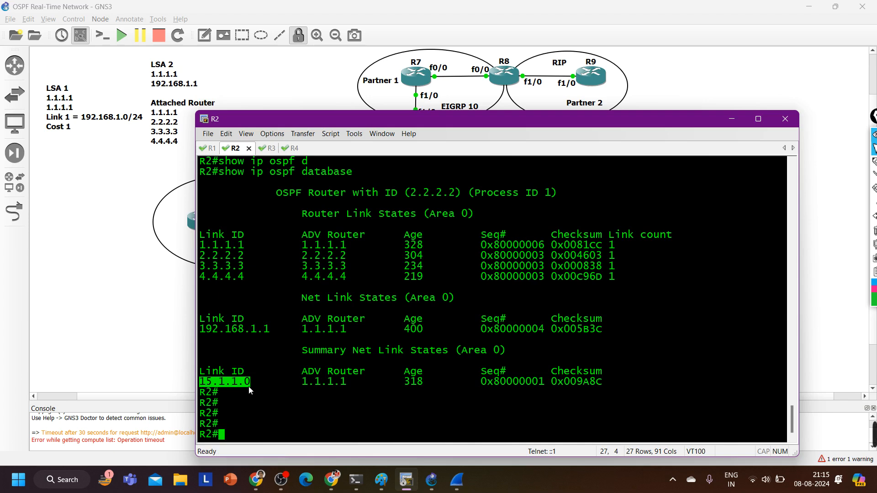
drag(249, 386, 205, 384)
Run show ip ospf database summary 15.1.1.0 on R2 and highlight the metric in its output
text(sh)
key(Return)
text(show ip os)
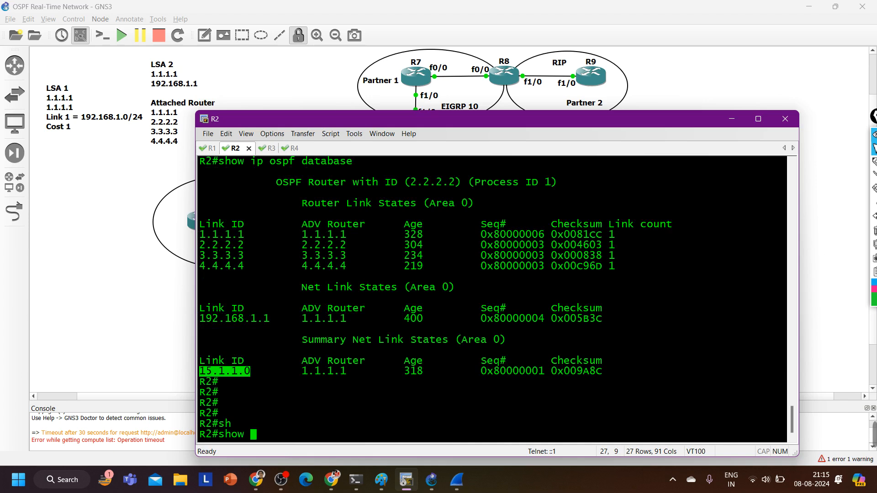
key(Tab)
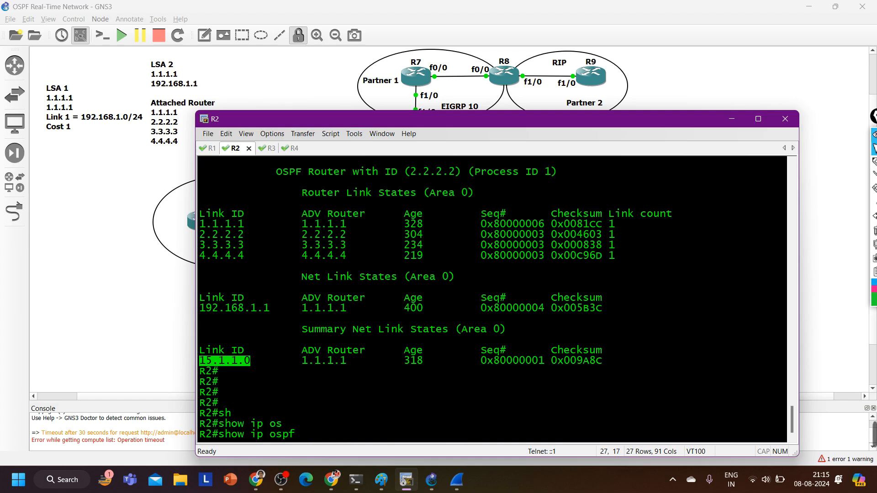
text(da)
key(Tab)
text(su)
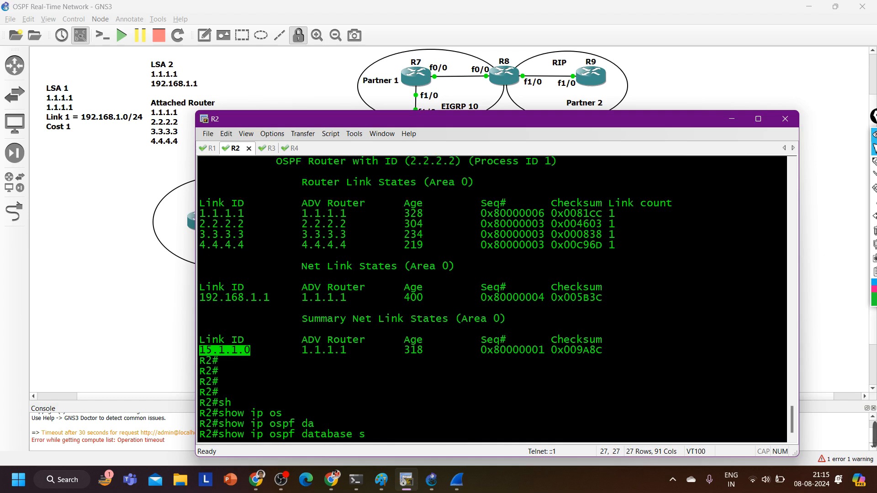
key(Tab)
text(15.1.1.0)
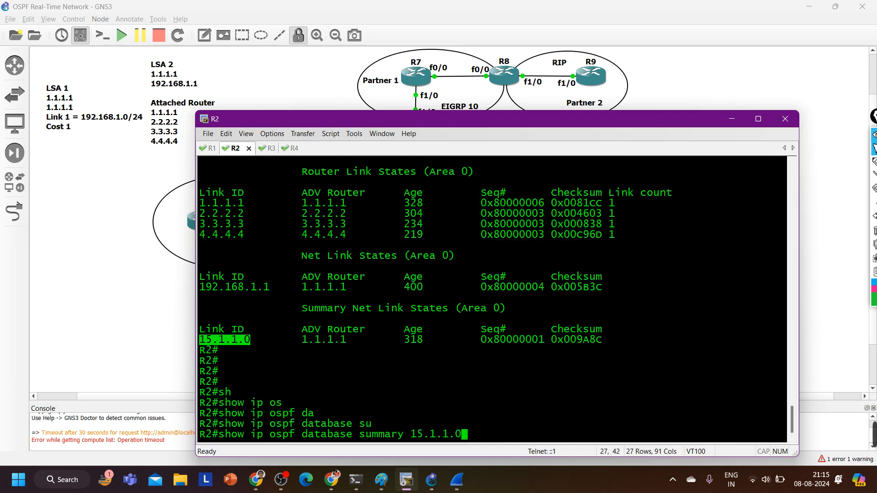
key(Return)
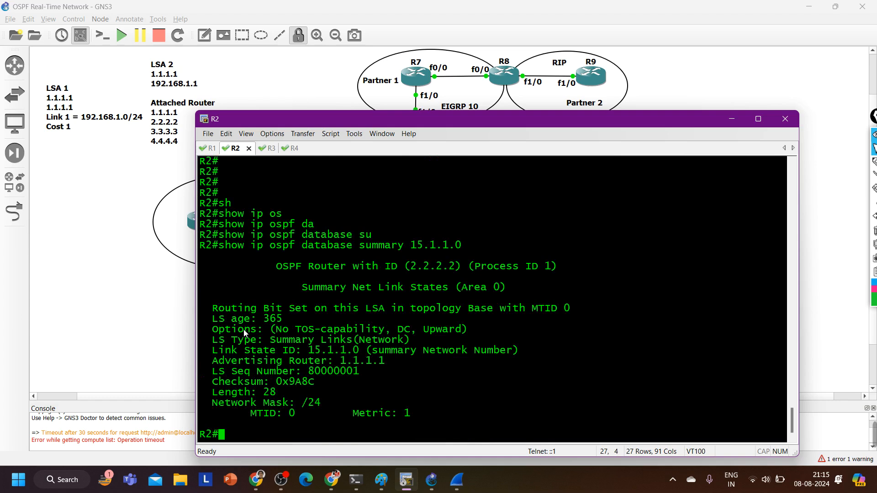
drag(340, 414, 422, 416)
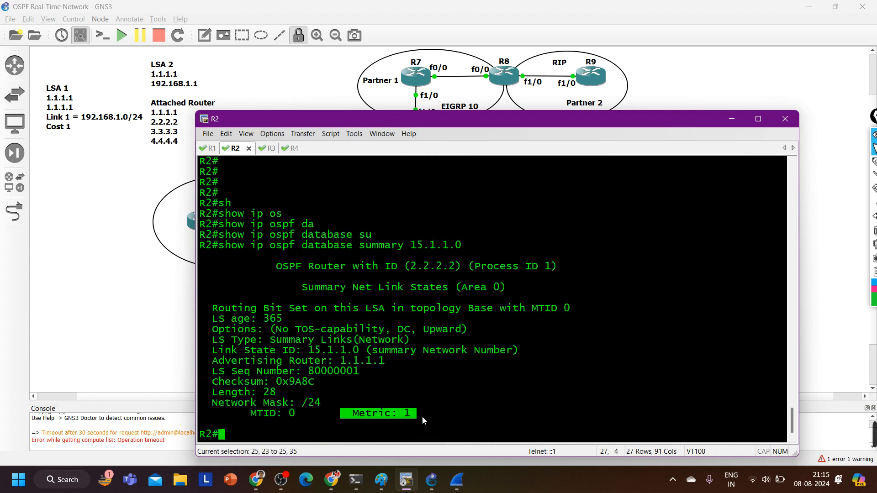
Run show ip ospf border-routers on R2 and highlight the cost to border router 1.1.1.1
text(sh)
key(Tab)
text(i)
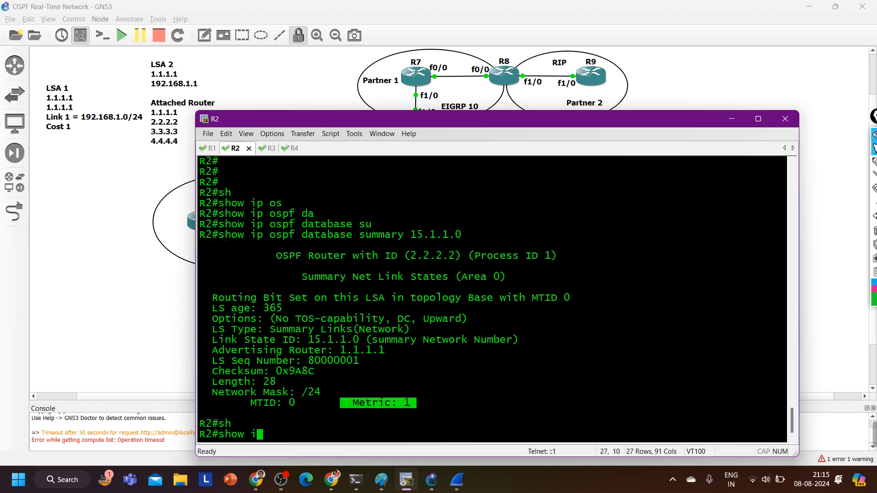
text(p os)
key(Tab)
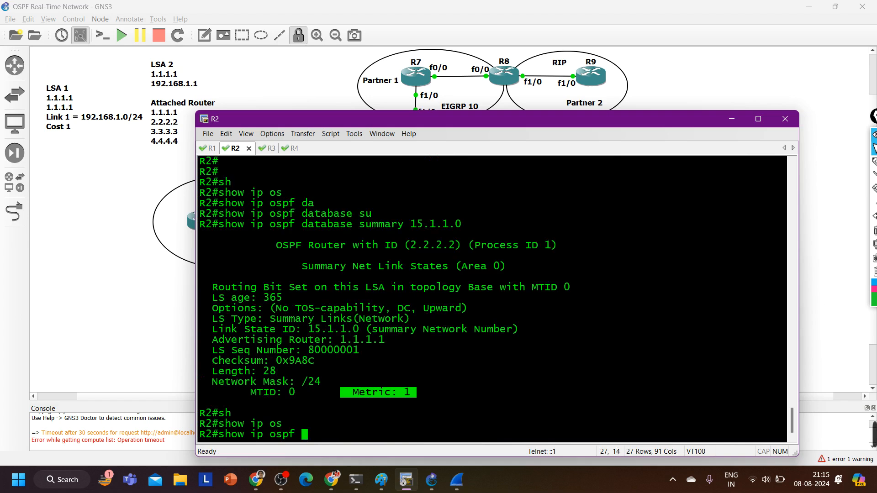
text(bo)
key(Tab)
key(Return)
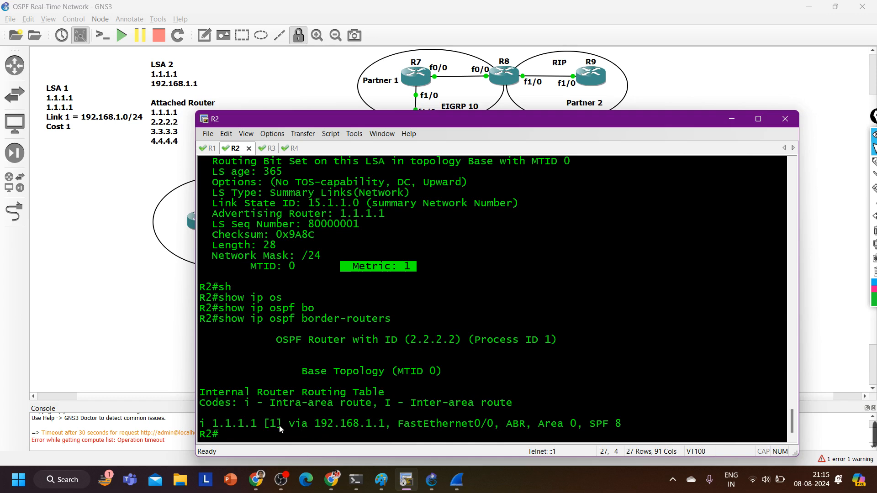
drag(282, 428, 258, 429)
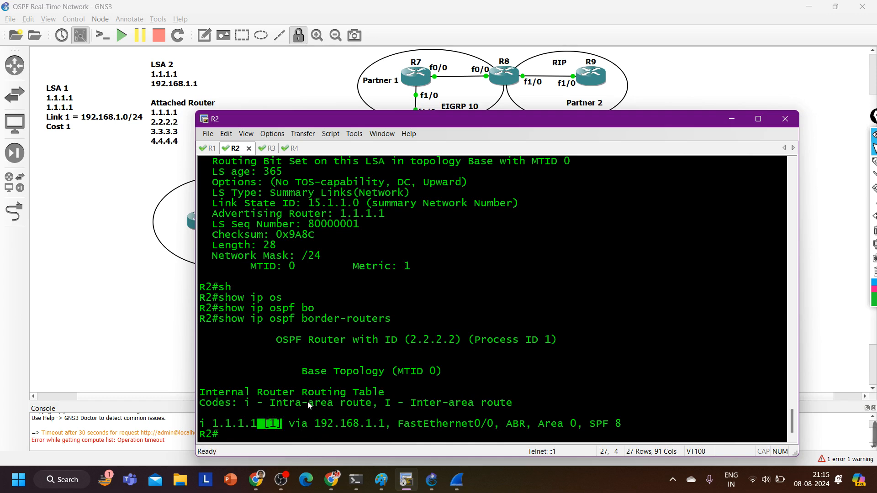
Run show ip route ospf on R2 and highlight the inter-area route to 15.1.1.0 with its distance and metric
text(sh)
key(Tab)
text(ip ro)
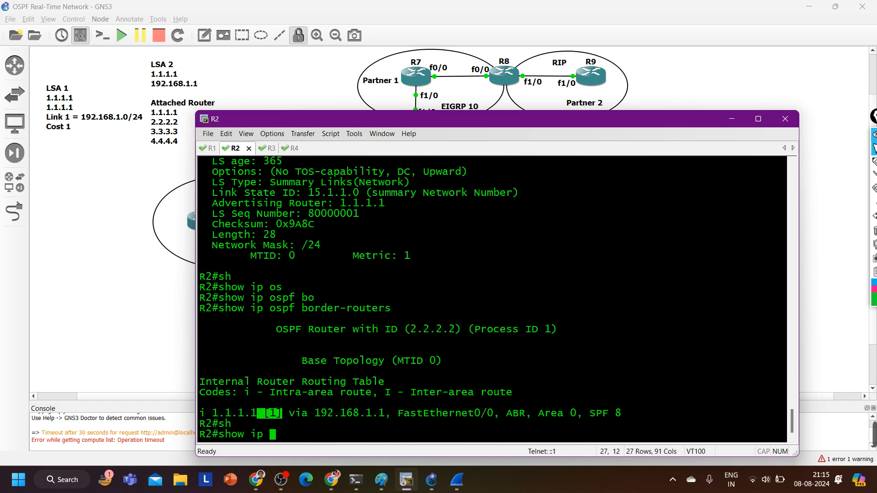
key(Tab)
text(os)
key(Tab)
key(Return)
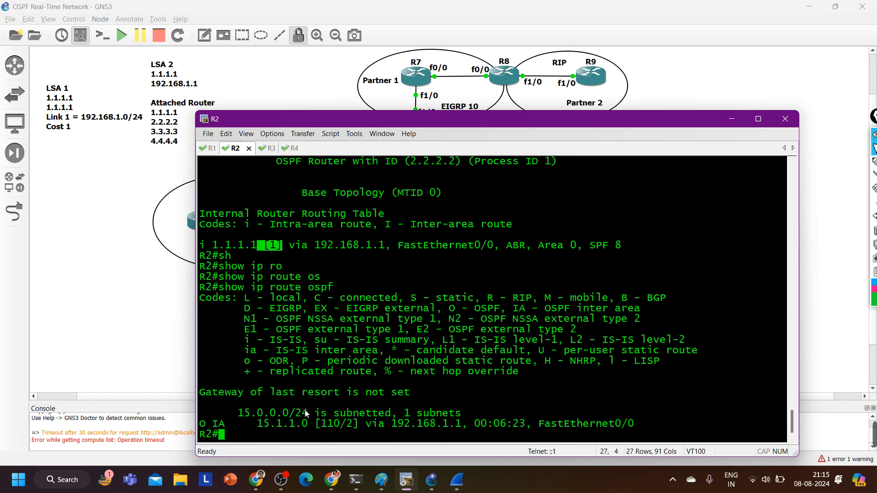
drag(206, 423, 365, 421)
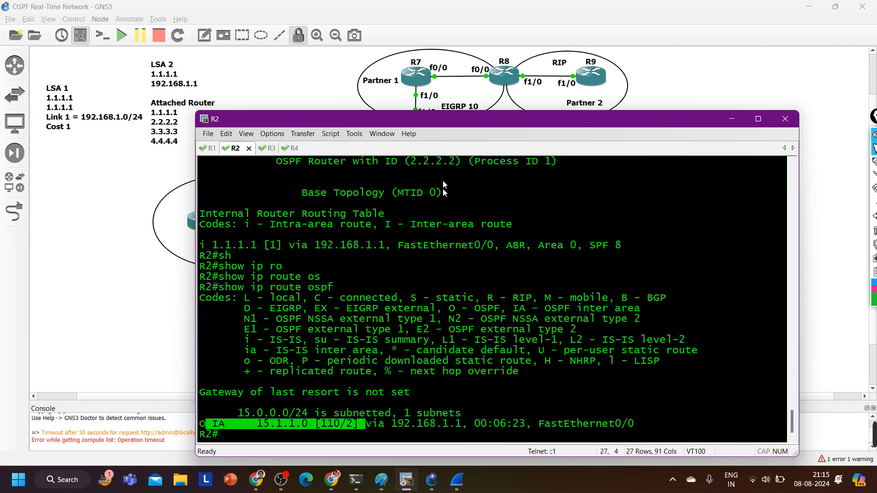
Shrink the R2 terminal to uncover the topology and open the console of R5 in Branch 1
drag(451, 111, 452, 287)
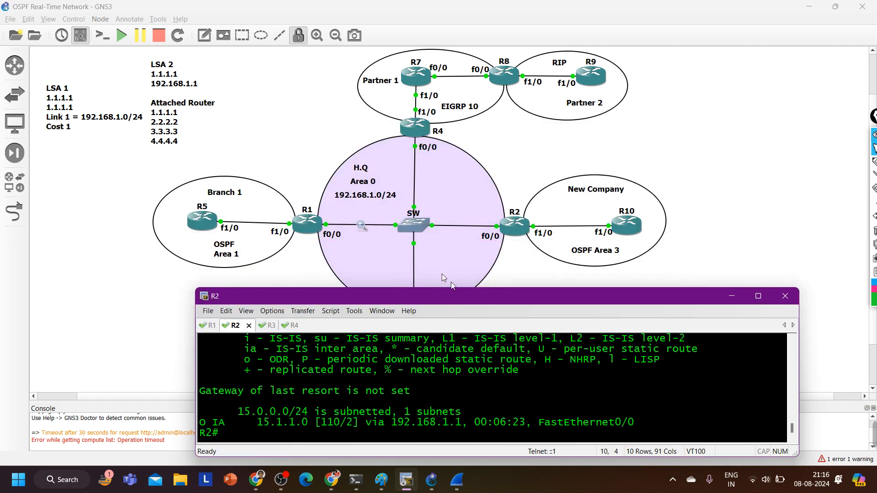
click(196, 230)
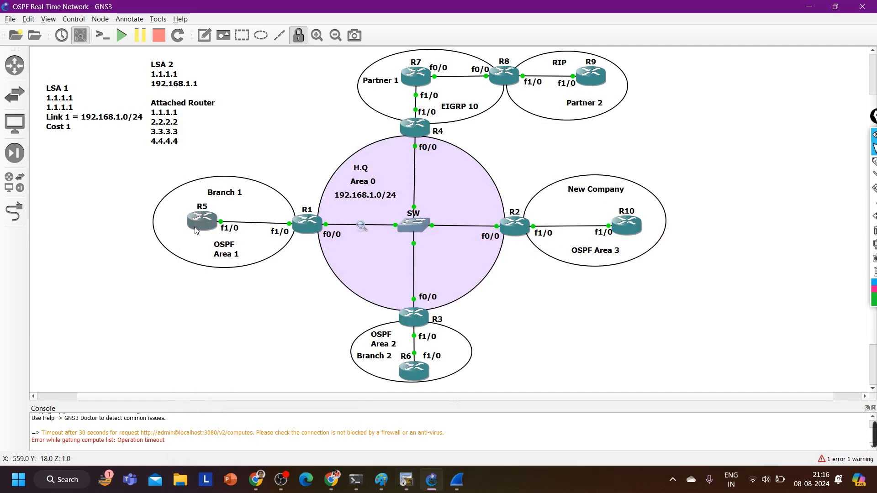
double_click(196, 231)
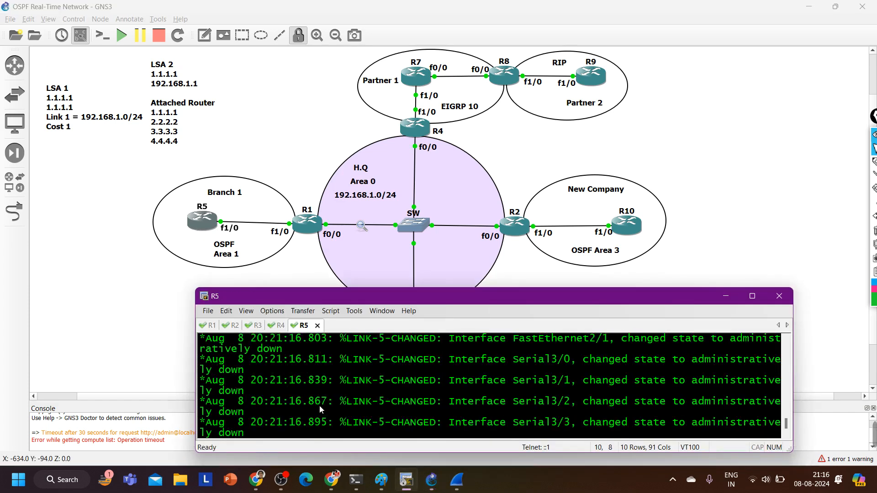
key(Return)
key(Return)
key(Return)
key(Return)
key(Return)
key(Return)
key(Return)
Enter global configuration mode on R5 from the terminal
text(co)
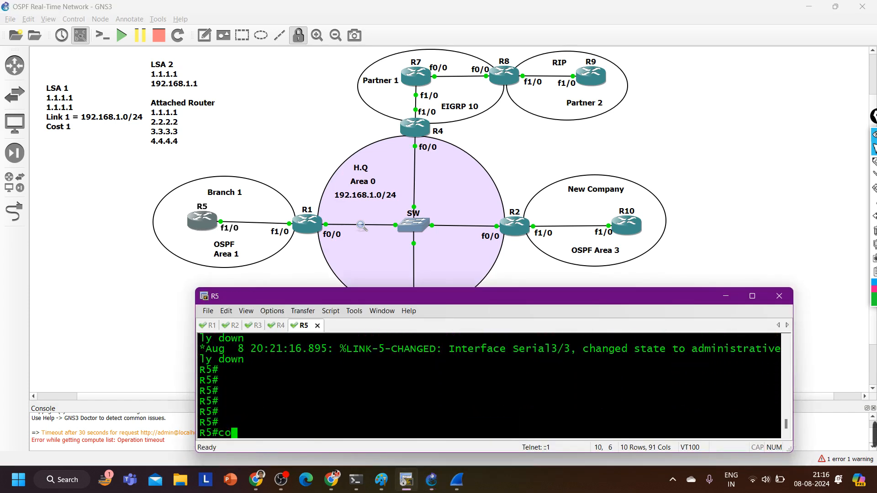
text(nf)
key(Tab)
key(Return)
key(Return)
Enable interface f1/0 on R5 and assign it IP address 15.1.1.5 with mask 255.255.255.0
key(Return)
key(Return)
key(Return)
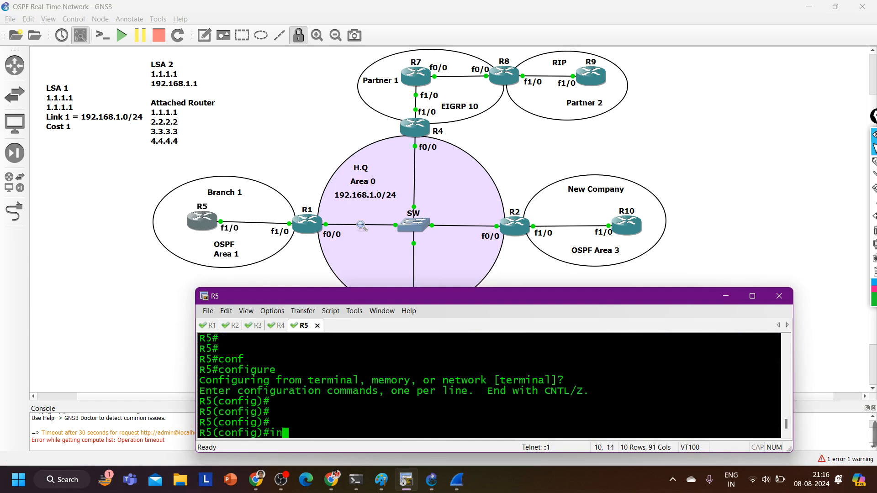
text(int f1/0)
key(Return)
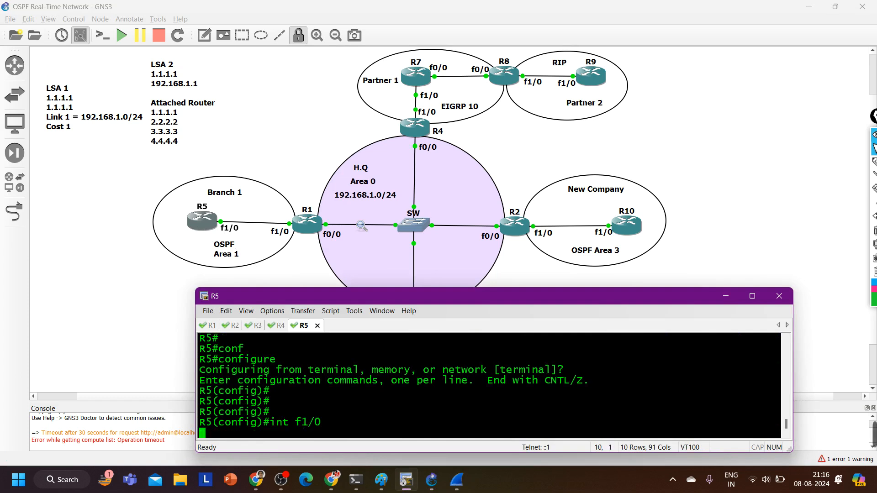
text(no sh)
key(Tab)
key(Return)
text(ip add)
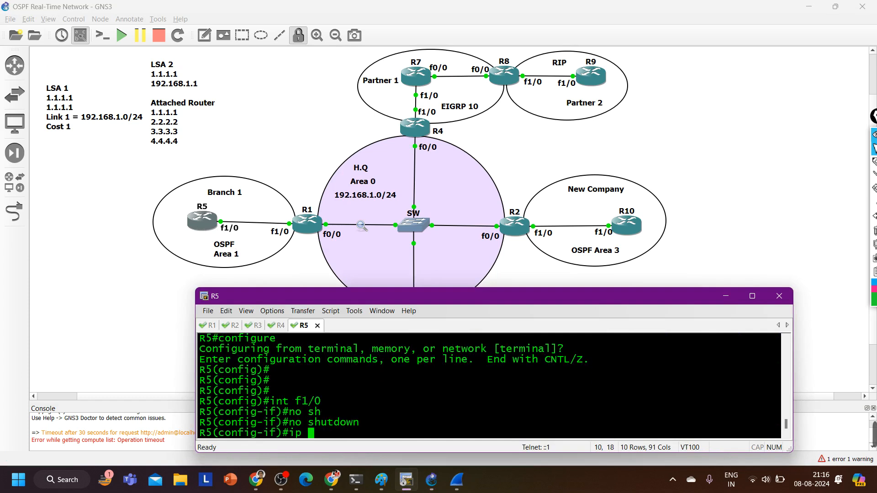
key(Tab)
text(15.1.1)
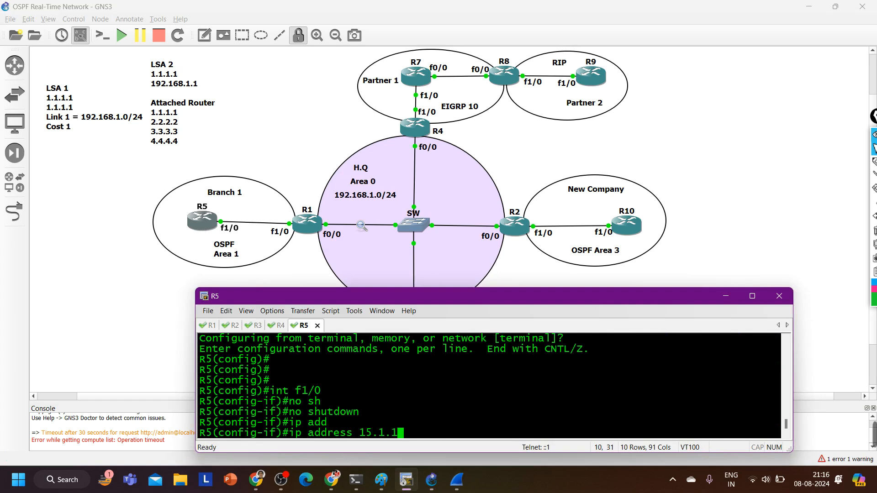
text(.5 2)
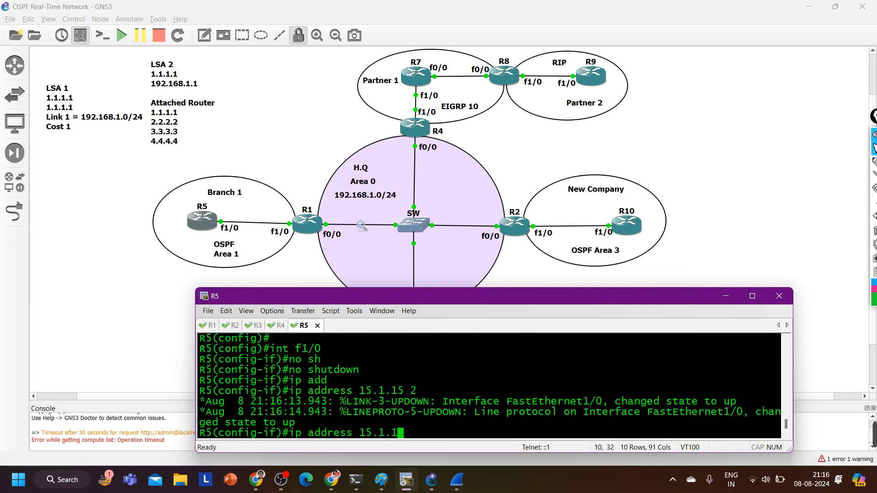
text(55.255.255.0)
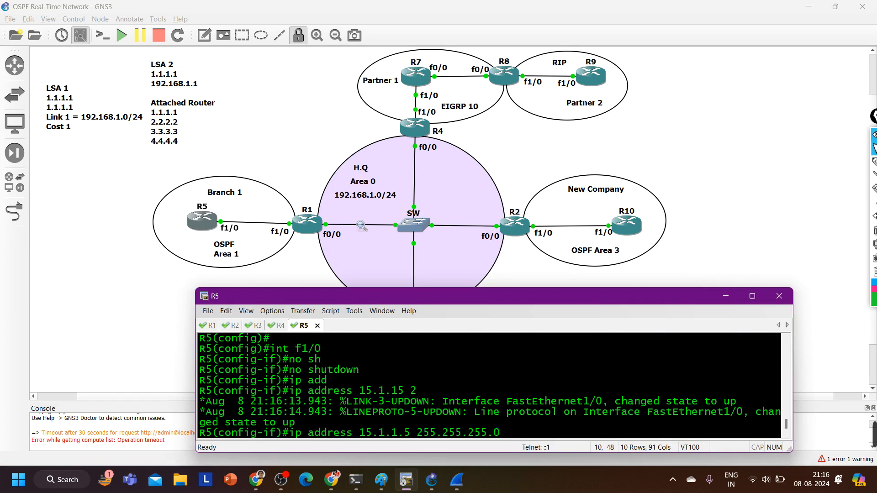
key(Return)
text(ex)
key(Return)
Create OSPF process 1 on R5 with router-id 5.5.5.5 and return to global configuration
text(ro)
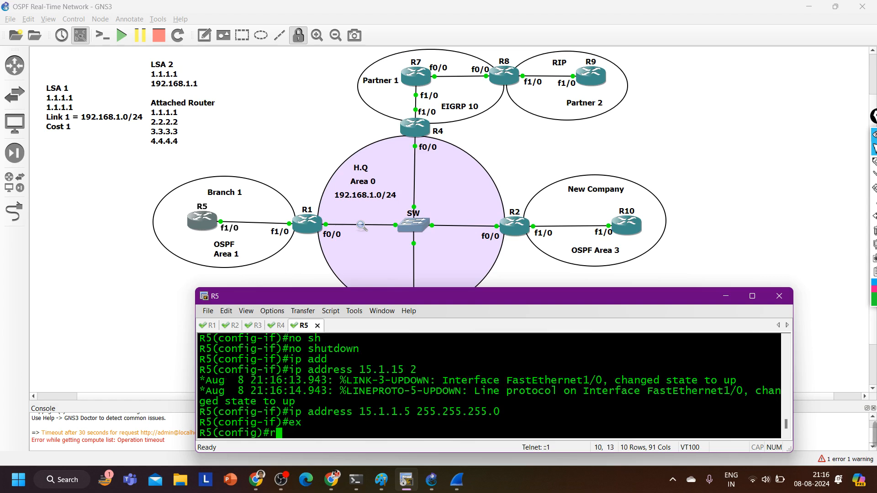
key(Tab)
text(os)
key(Tab)
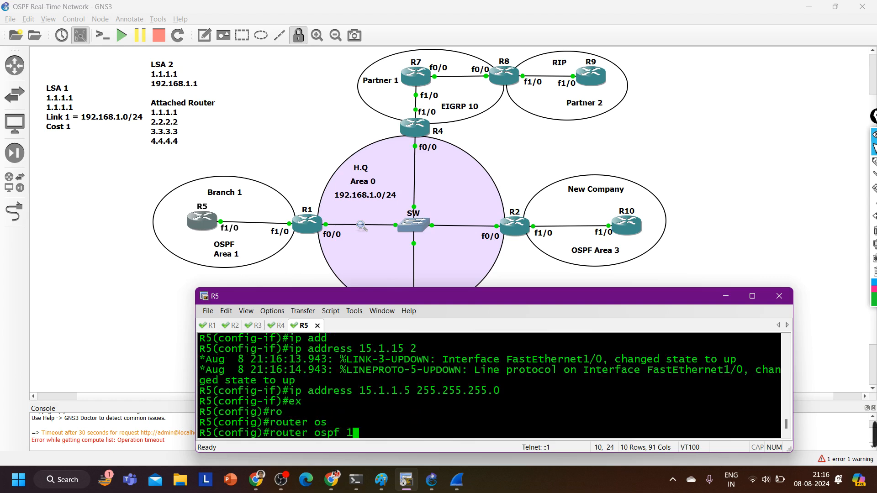
text(1)
key(Return)
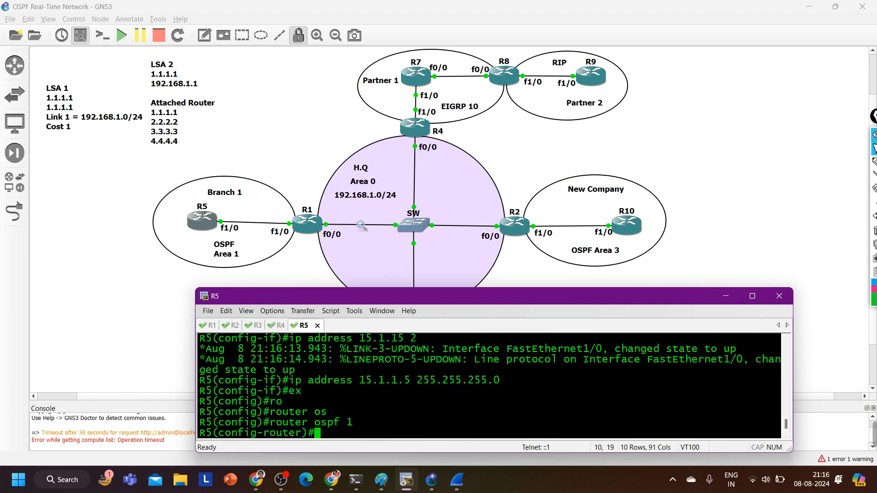
text(ro)
key(Tab)
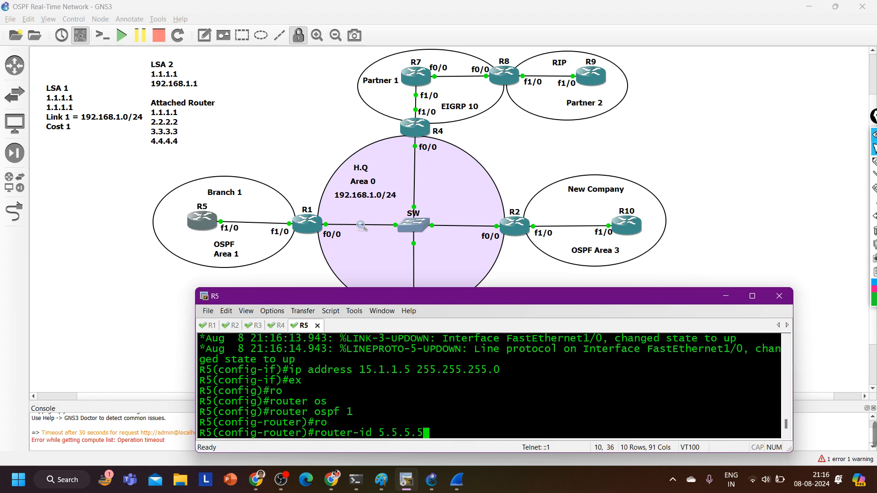
key(Return)
text(ex)
key(Return)
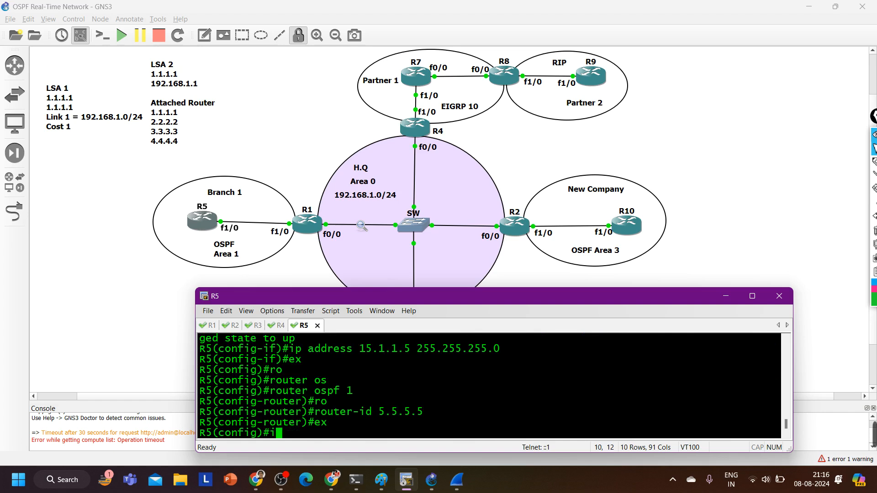
Activate OSPF process 1 in area 1 on R5's interface f1/0 and leave configuration mode
text(int f1/0)
key(Return)
text(ip os)
key(Tab)
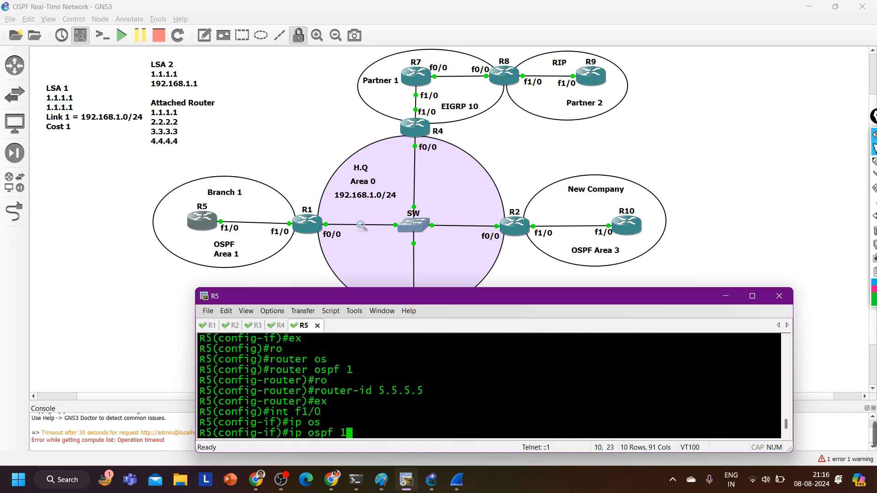
text(1 ar)
key(Tab)
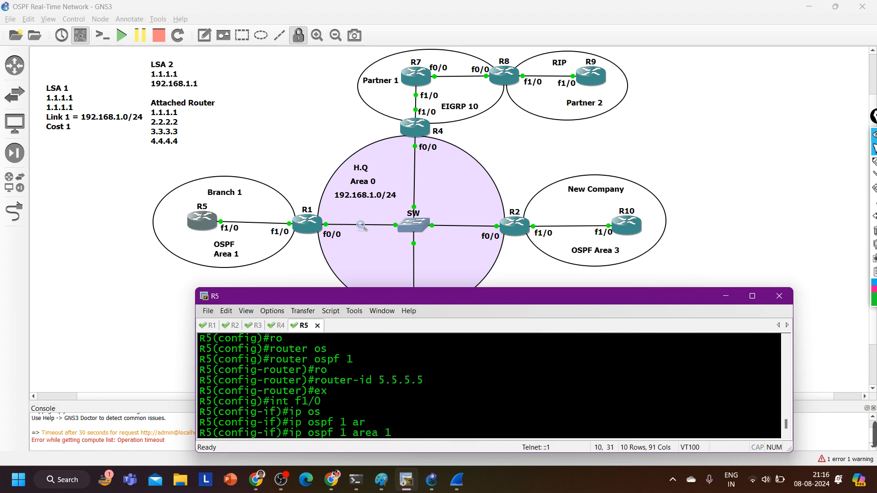
text(1)
key(Return)
key(ctrl+z)
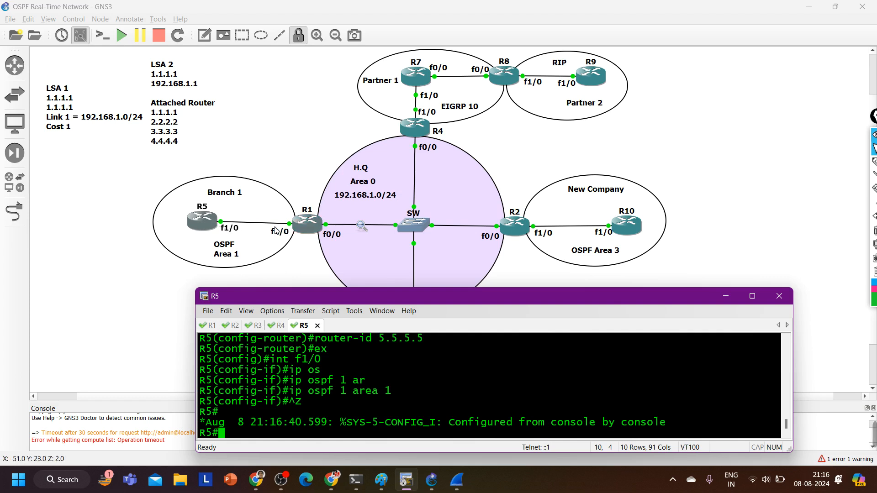
Check the OSPF network type of R5's f1/0 with show ip ospf int f1/0 | in Network
text(sh)
key(Tab)
text(ip os)
key(Tab)
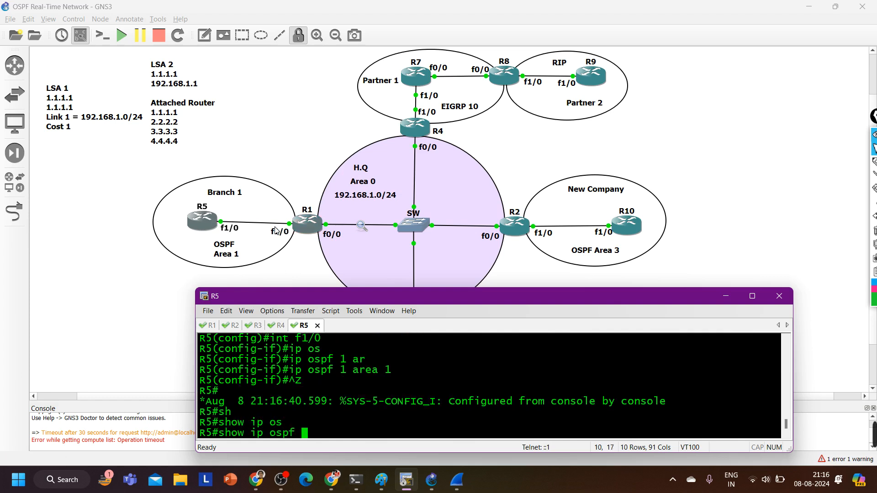
text(int f1/0 )
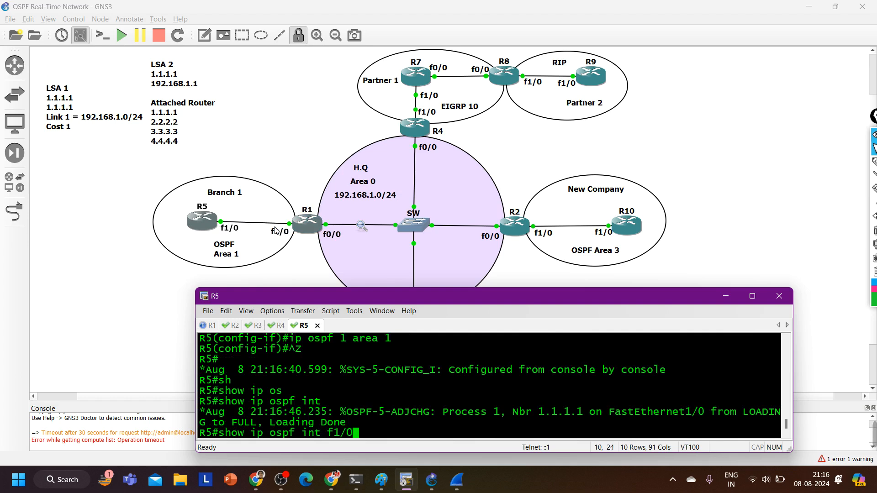
text(| in N)
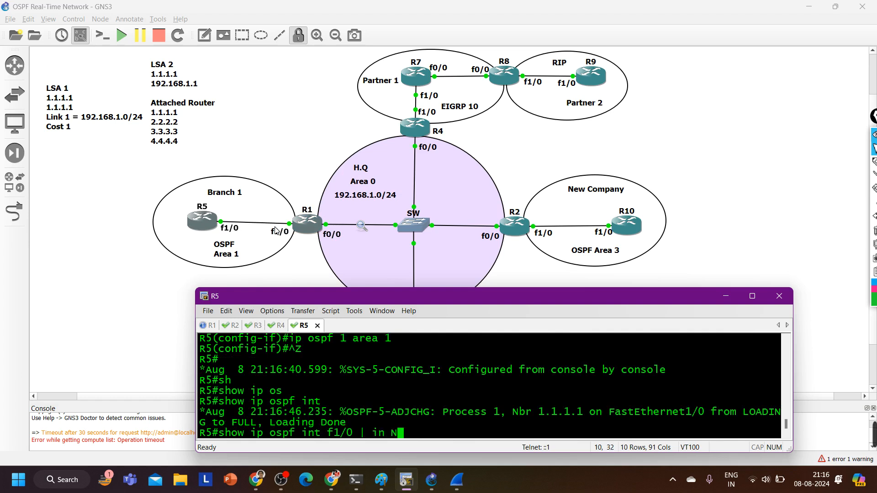
text(etwork)
key(Return)
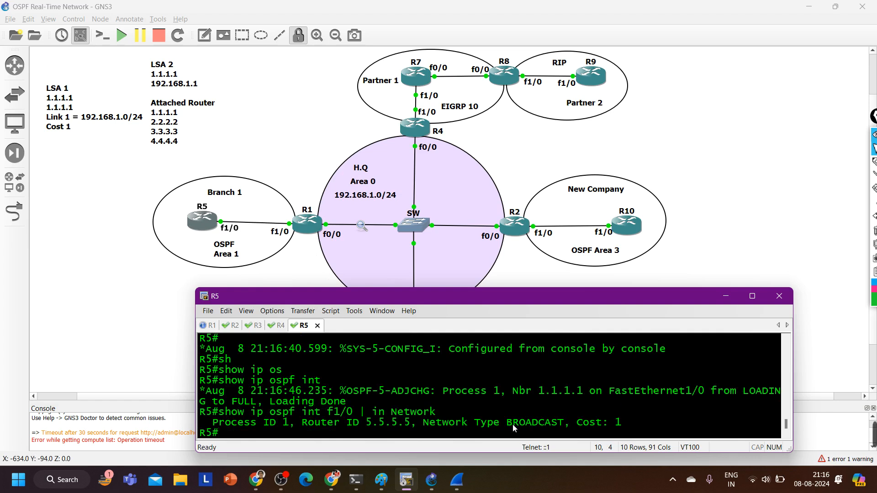
Set the OSPF network type of R5's interface f1/0 to point-to-point
drag(514, 424, 562, 427)
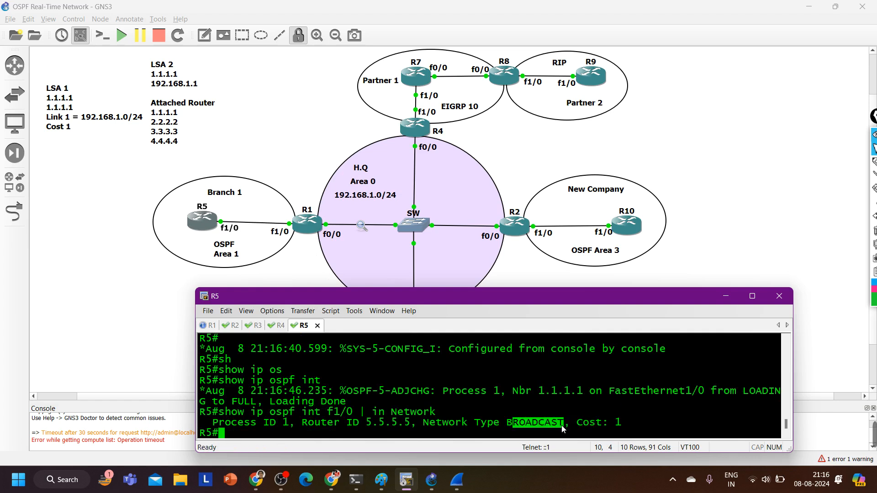
text(conf)
key(Tab)
key(Return)
key(Return)
key(Return)
key(Return)
key(Return)
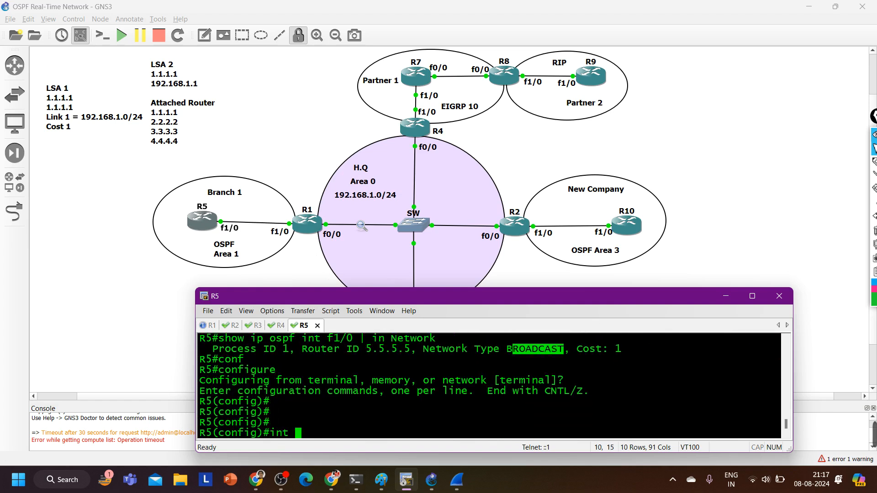
text(int f1/0)
key(Return)
text(ip os)
key(Tab)
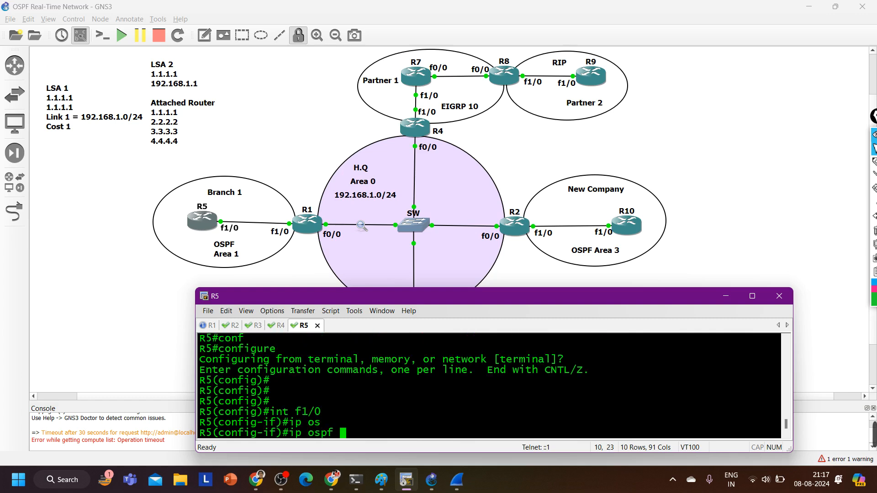
text(net)
key(Tab)
text(p)
key(Tab)
text(p)
key(Tab)
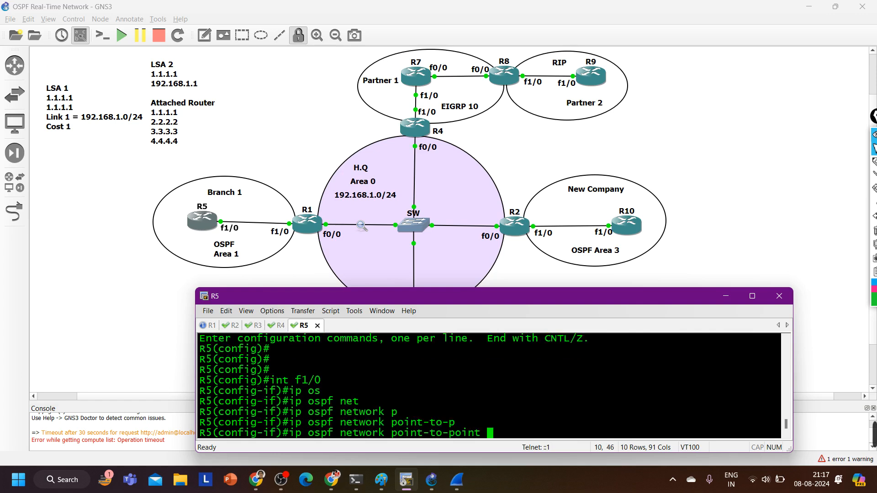
key(Return)
Switch to R1 and set the OSPF network type of its interface f1/0 to point-to-point
key(alt+1)
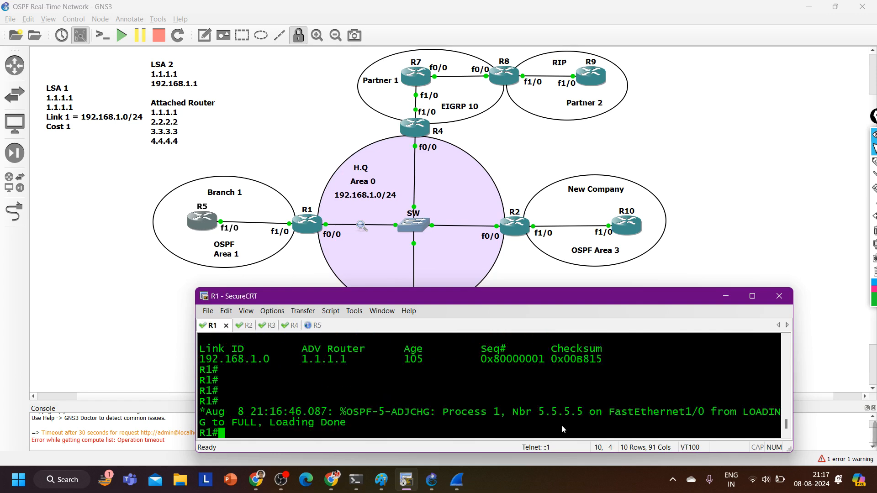
text(con)
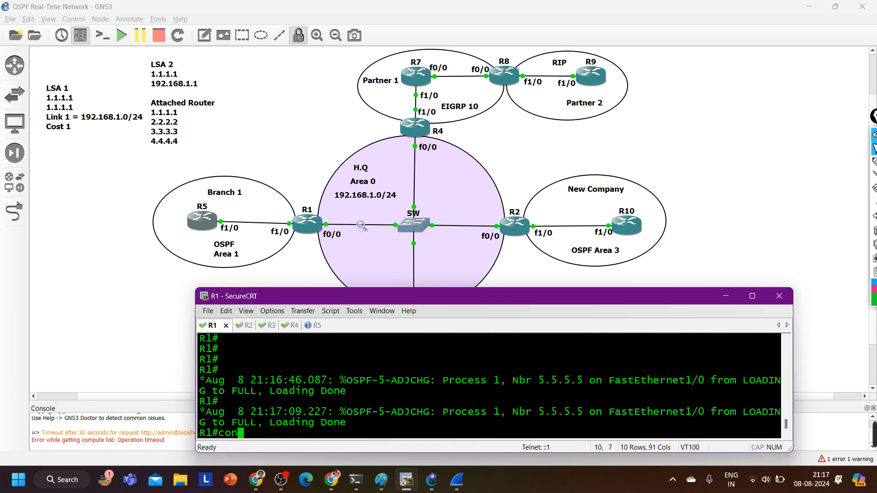
text(f)
key(Tab)
key(Return)
key(Return)
key(Return)
key(Return)
key(Return)
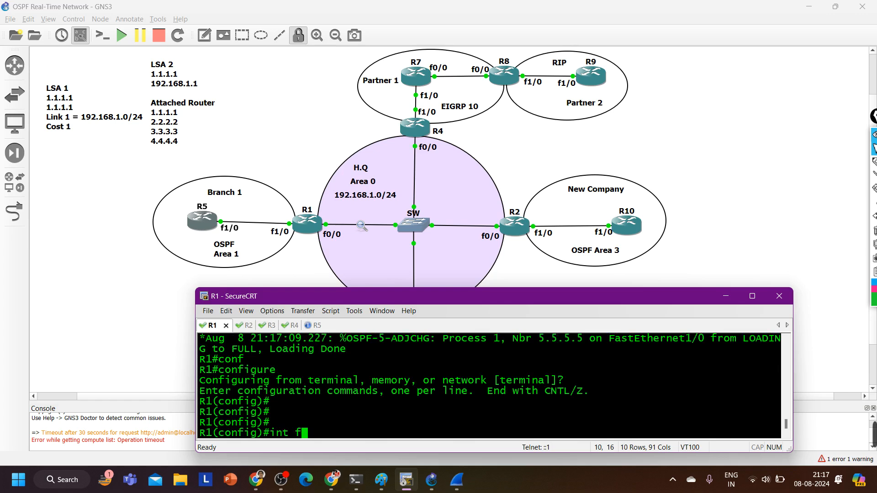
text(int f1/0)
key(Return)
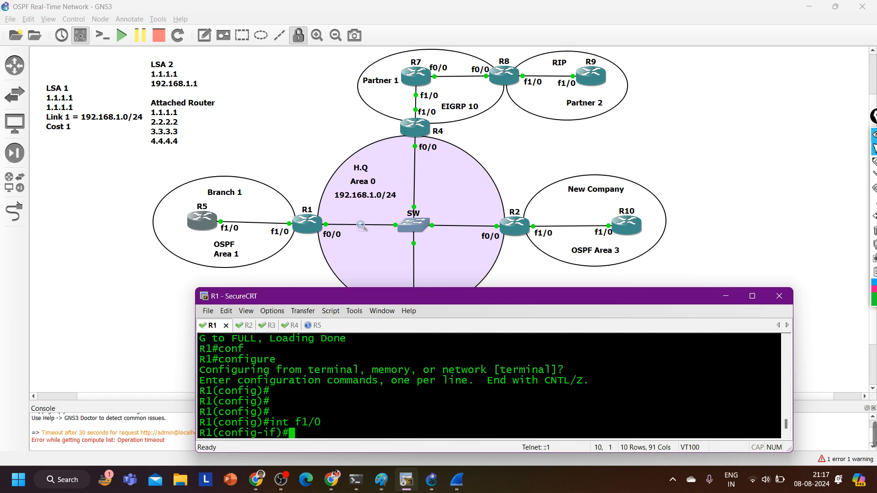
text(ip os)
key(Tab)
text(ne)
key(Tab)
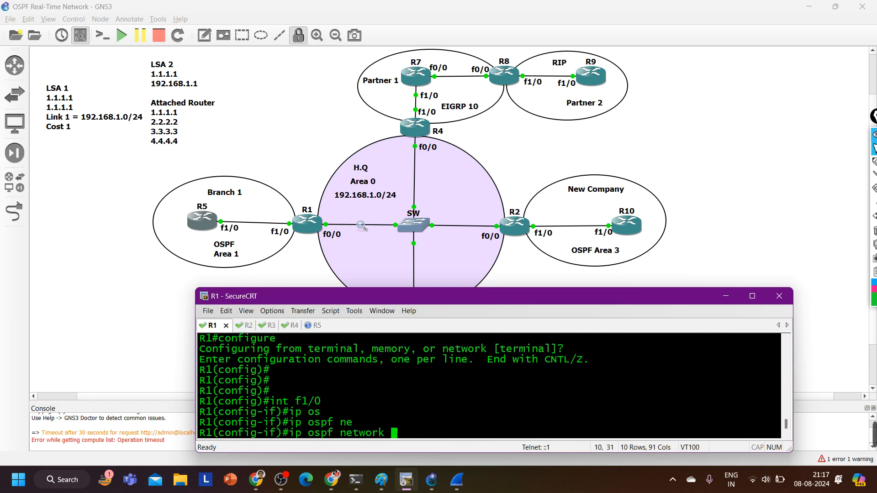
text(p)
key(Tab)
text(oint-to-p)
key(Tab)
key(Return)
Return to R5's session and leave configuration mode
key(Return)
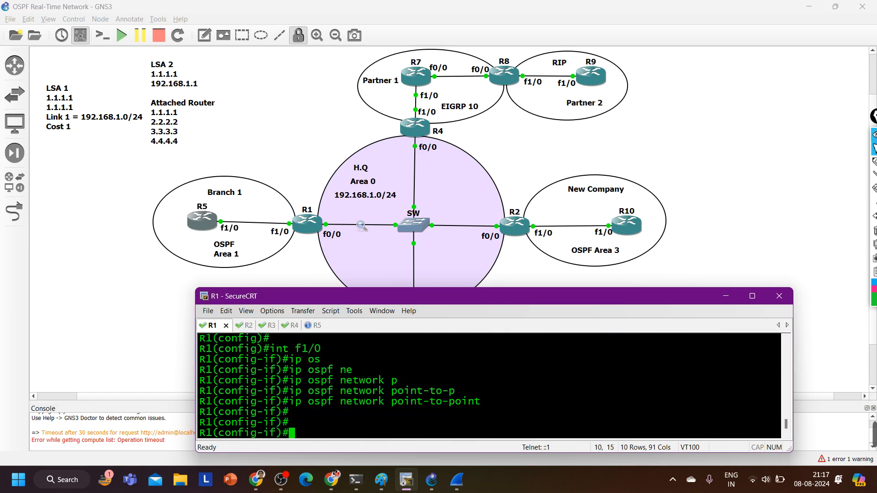
key(ctrl+Tab)
key(ctrl+Tab)
key(ctrl+Tab)
key(ctrl+Tab)
key(Return)
key(Return)
key(Return)
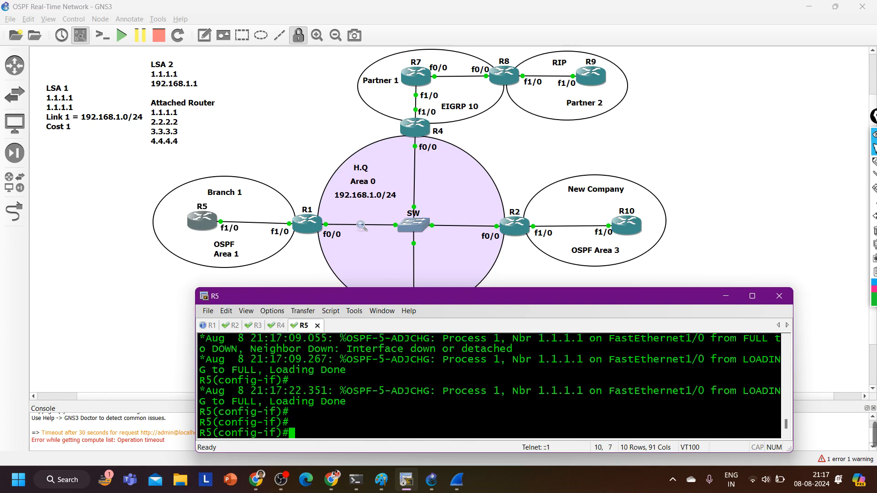
key(ctrl+z)
text(')
key(Return)
key(Return)
key(Return)
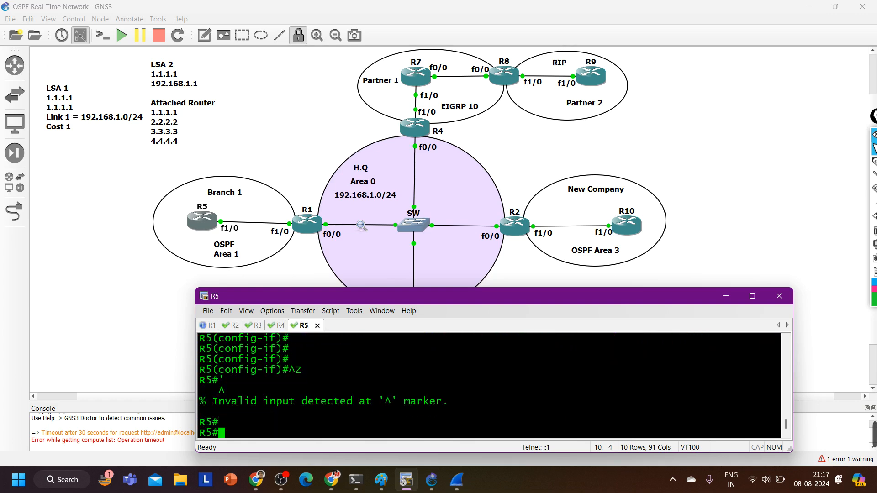
Display R5's OSPF database with show ip ospf database and examine the router and net link states of area 1
text(sh)
key(Tab)
text(ip os)
key(Tab)
text(d)
key(Tab)
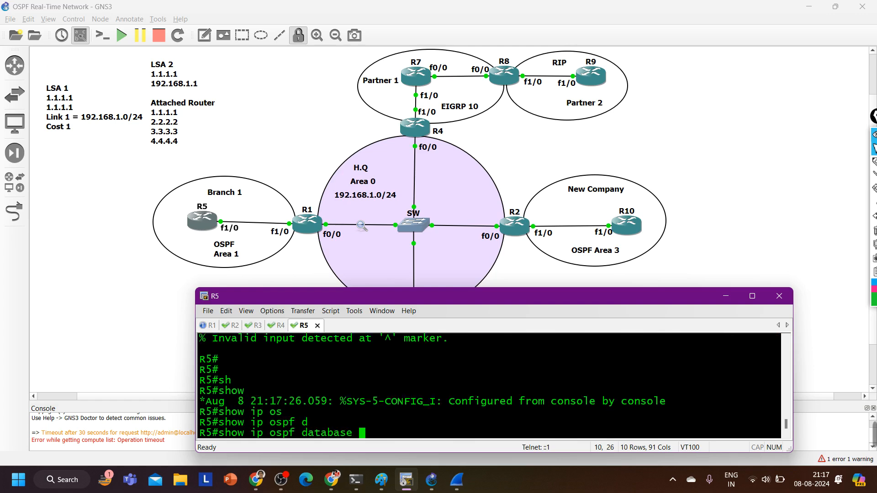
key(Return)
scroll(528, 422, up, 2)
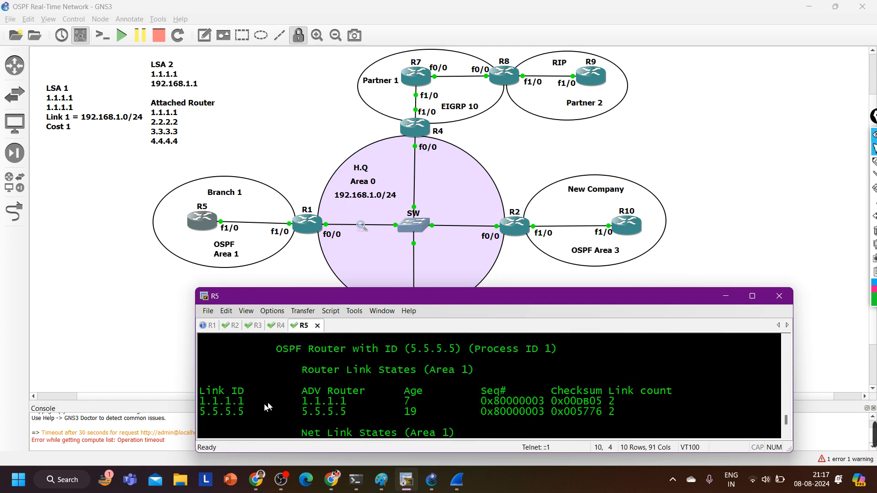
drag(220, 405, 646, 421)
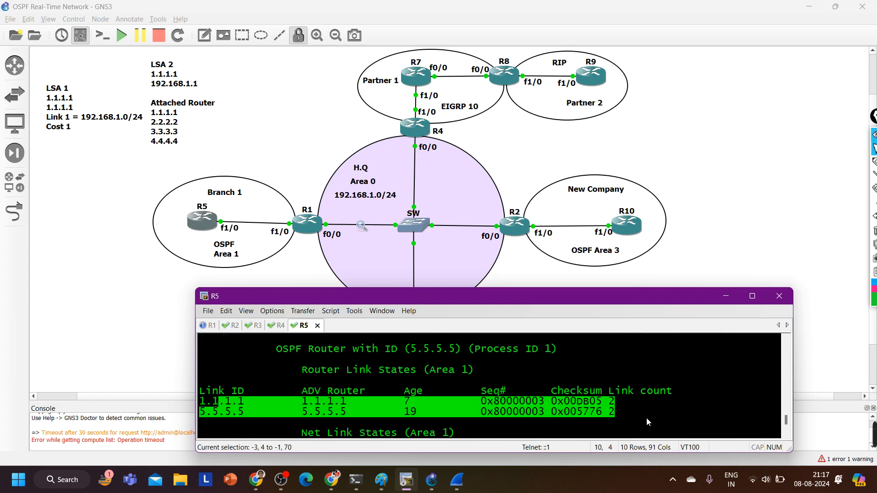
scroll(529, 418, down, 2)
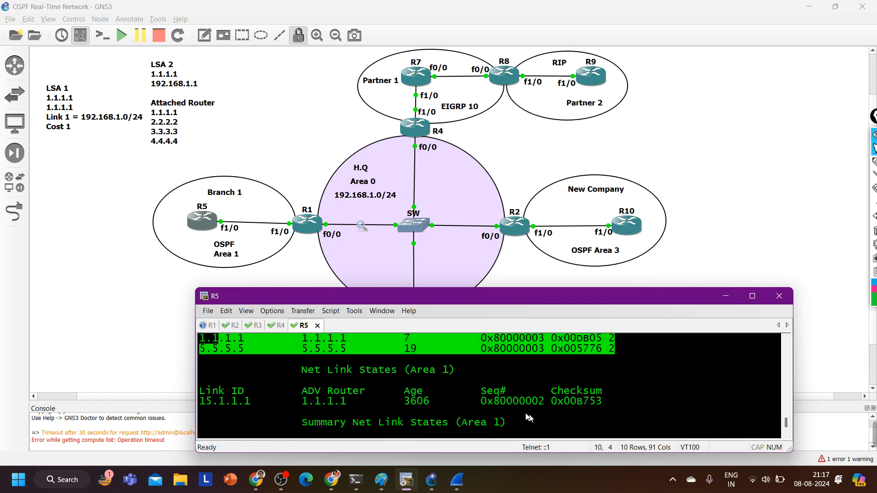
drag(274, 380, 517, 410)
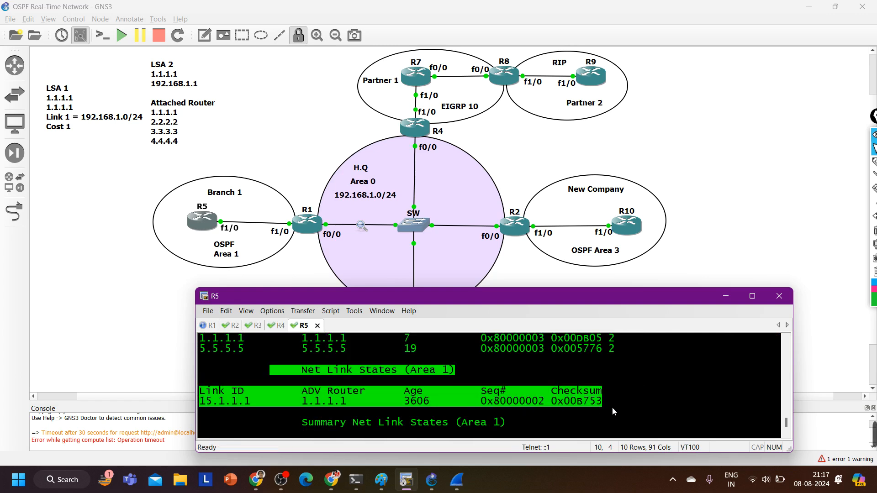
drag(612, 406, 207, 396)
key(Return)
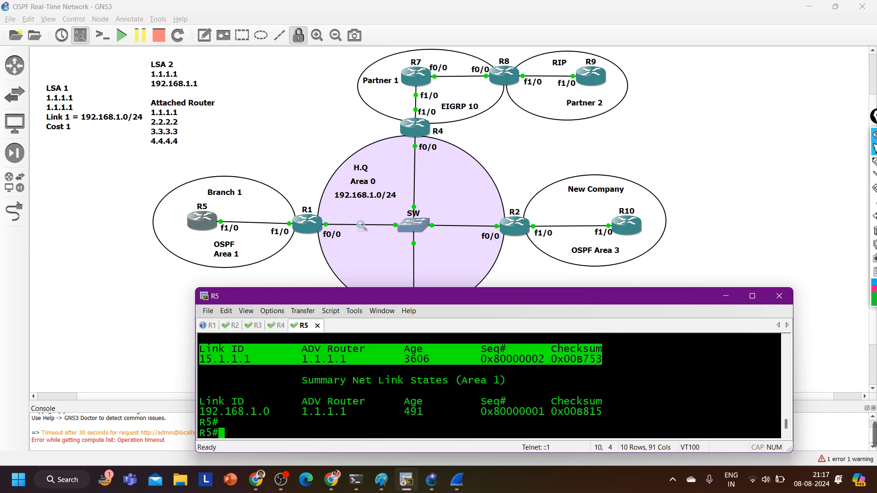
Reset the OSPF process on R5 with clear ip ospf process and confirm with y
text(cle)
key(Tab)
text(ip o)
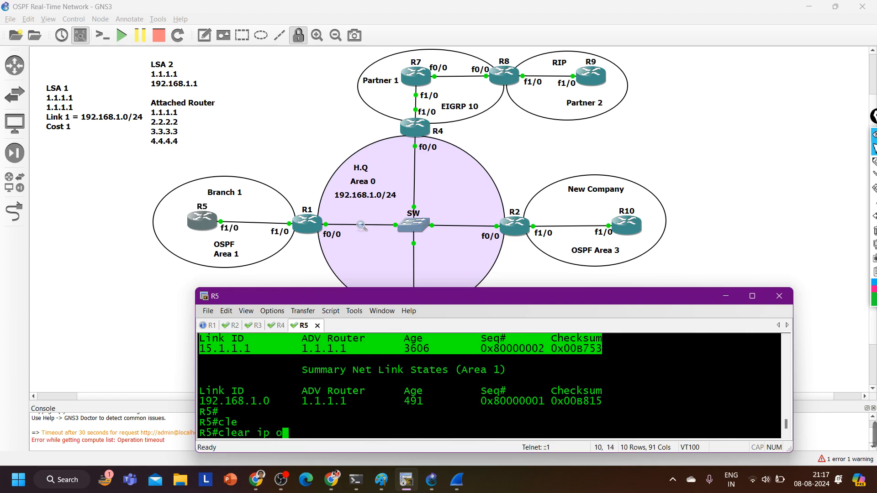
key(Tab)
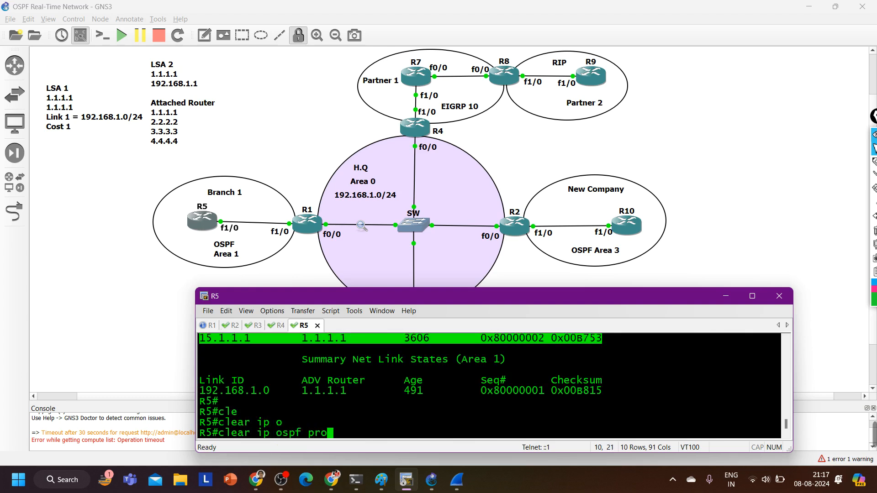
text(pro)
key(Tab)
key(Return)
text(y)
key(Return)
key(Return)
key(Return)
key(Return)
key(Return)
key(Return)
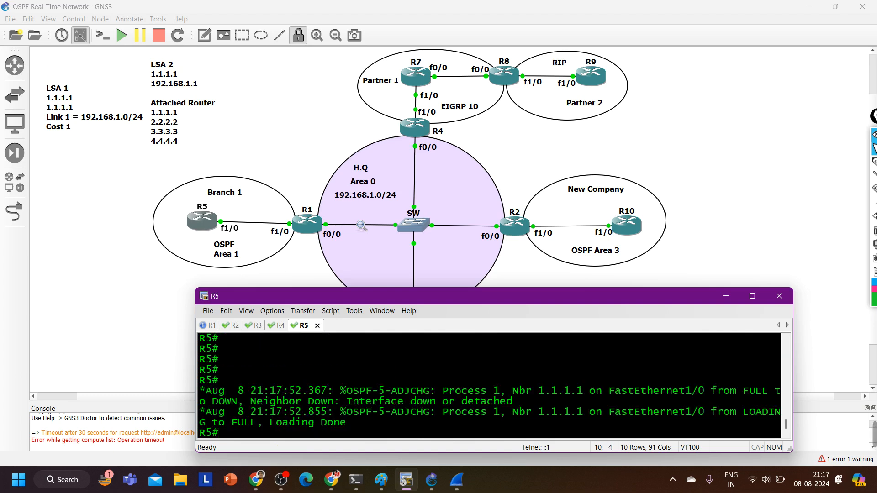
key(Return)
key(Return)
key(Return)
key(Return)
key(Return)
key(Return)
key(Return)
key(Return)
List R5's OSPF database again with show ip ospf database and check which link-state types it contains
text(sh)
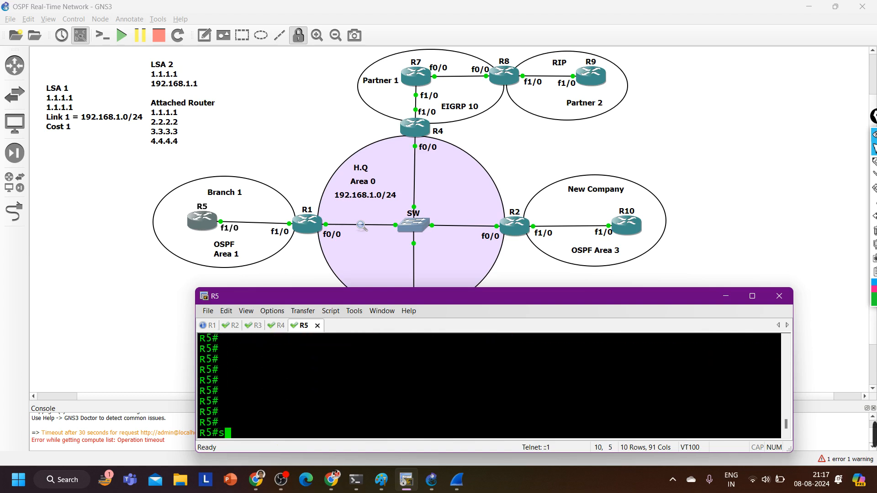
key(Tab)
text(ip os)
key(Tab)
text(d)
key(Tab)
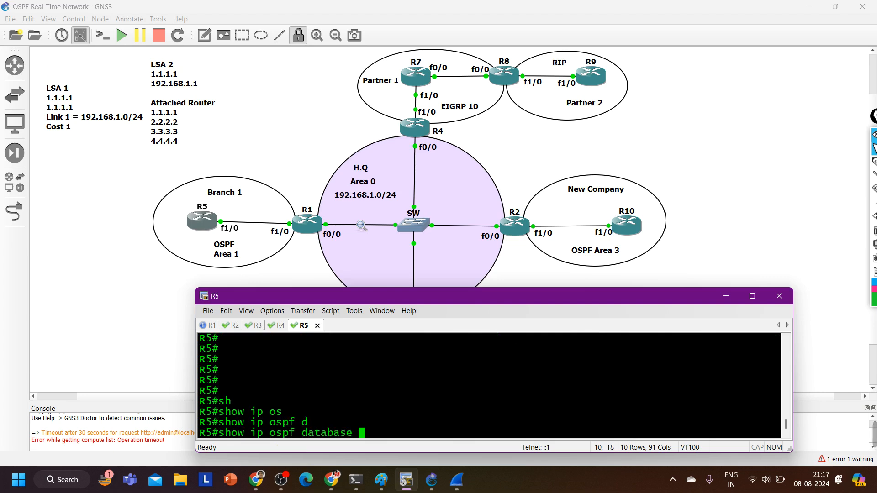
key(Return)
scroll(372, 420, up, 1)
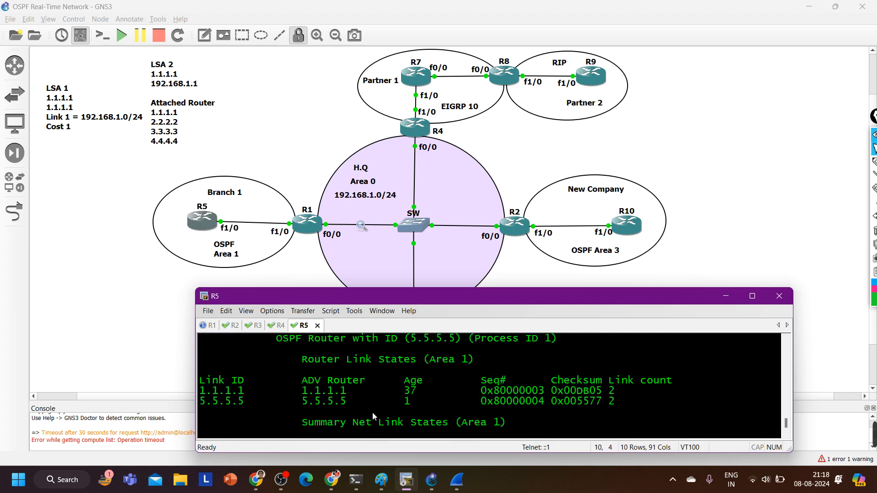
scroll(372, 412, down, 1)
scroll(372, 412, up, 4)
scroll(372, 412, down, 5)
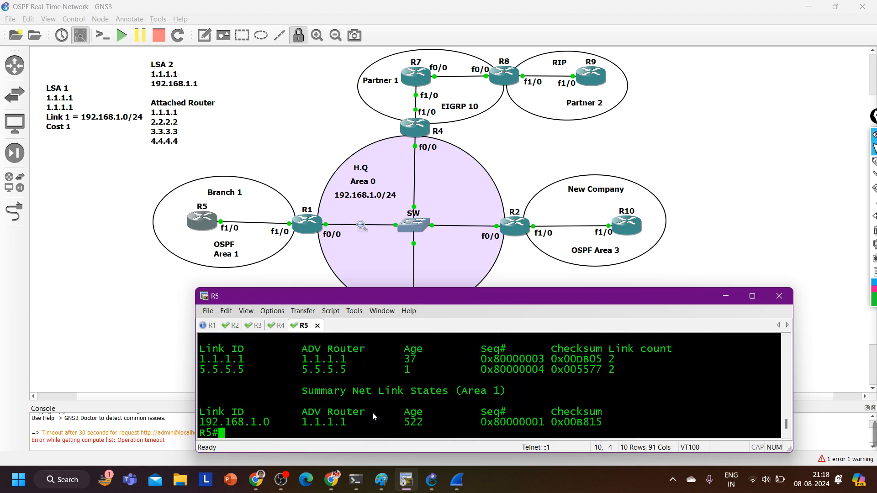
Enlarge the terminal window and examine the area 1 router link states and the summary entry for 192.168.1.0
drag(425, 291, 425, 163)
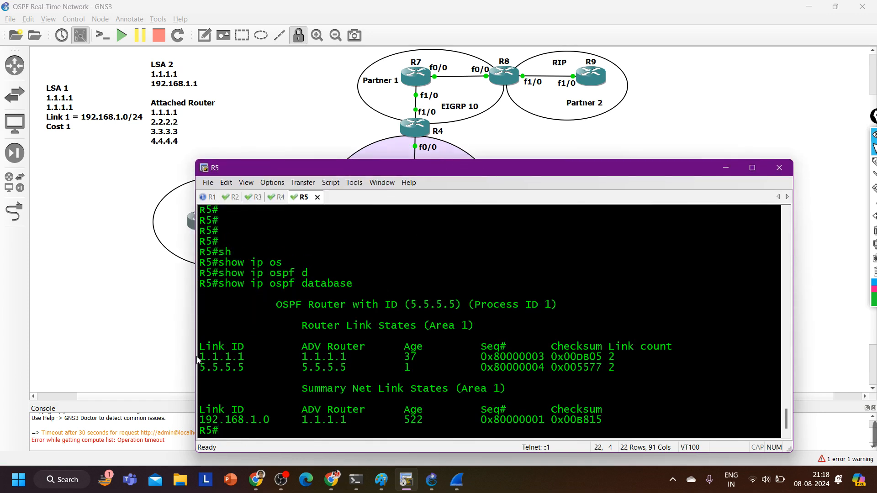
drag(199, 356, 603, 380)
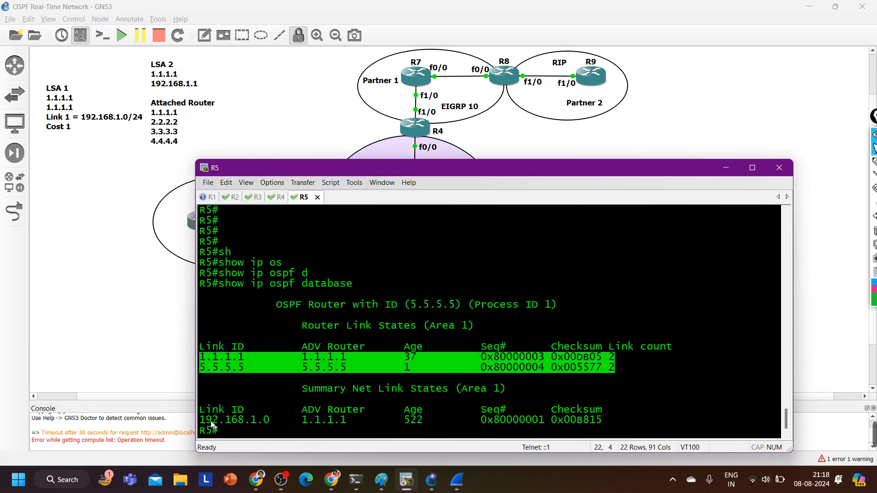
drag(201, 419, 601, 424)
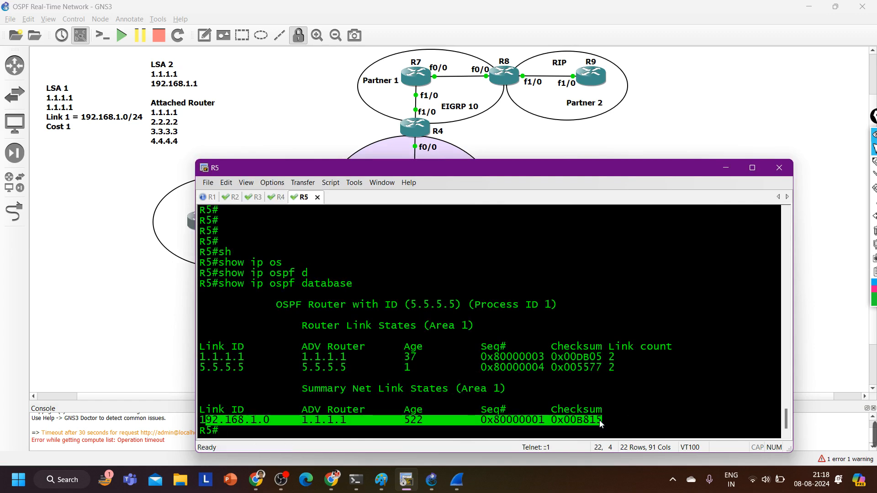
drag(358, 420, 193, 421)
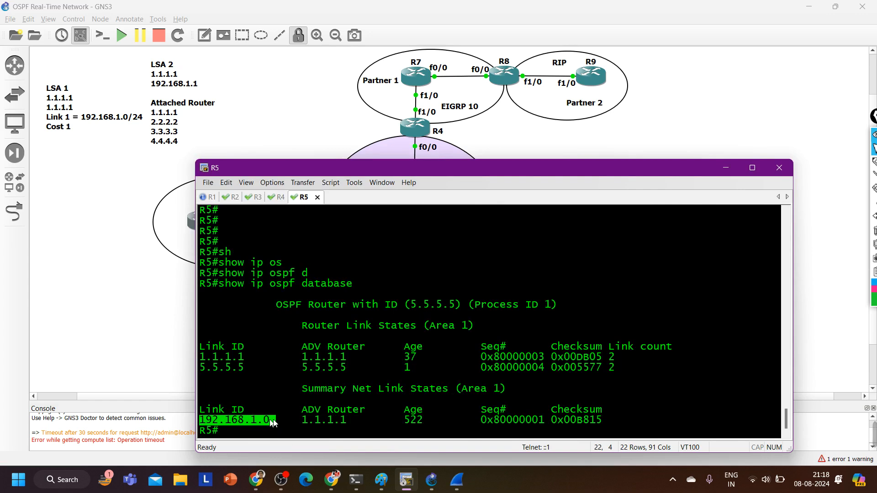
drag(273, 422, 213, 424)
key(Return)
key(Return)
key(Return)
Show the details of the summary LSA on R5 with show ip ospf database summary 192.168.1.0
text(sh)
key(Tab)
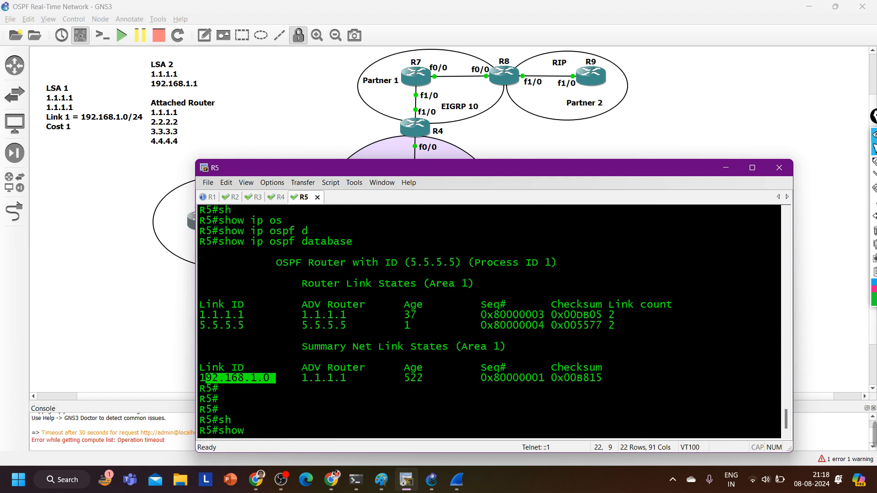
drag(276, 381, 213, 383)
text(ip os)
key(Tab)
text(d)
key(Tab)
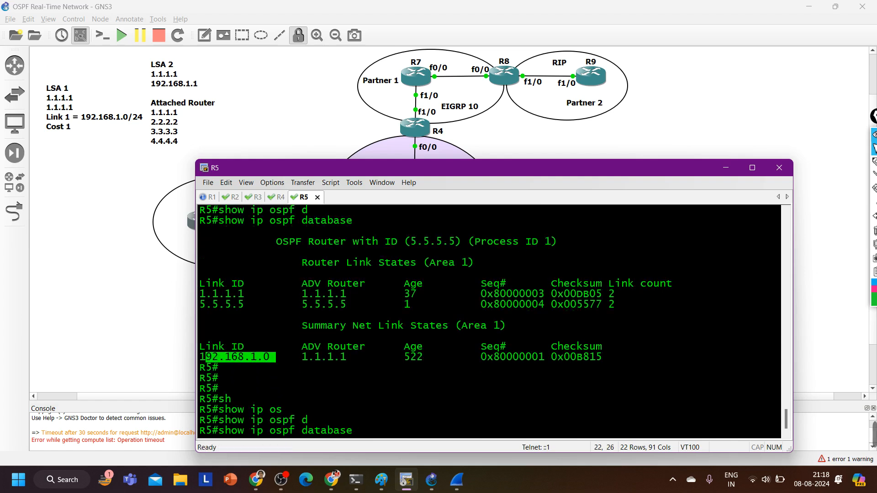
text(su)
key(Tab)
text(192.1)
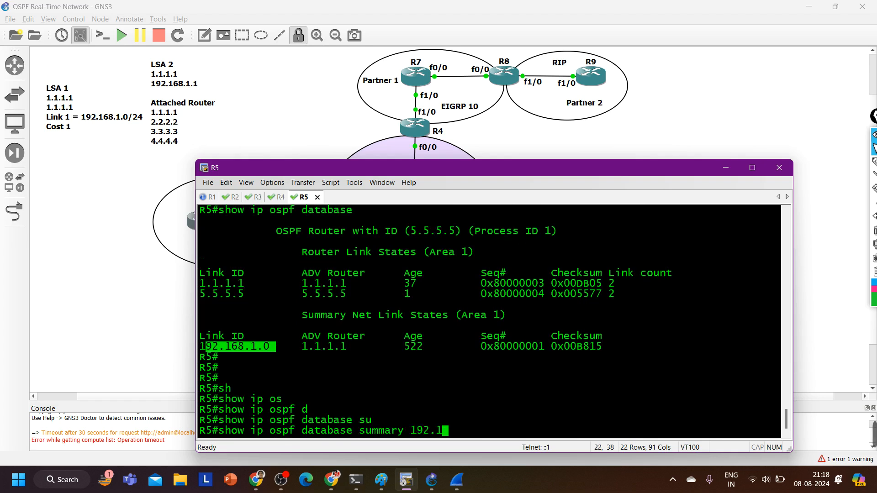
text(68.1.0)
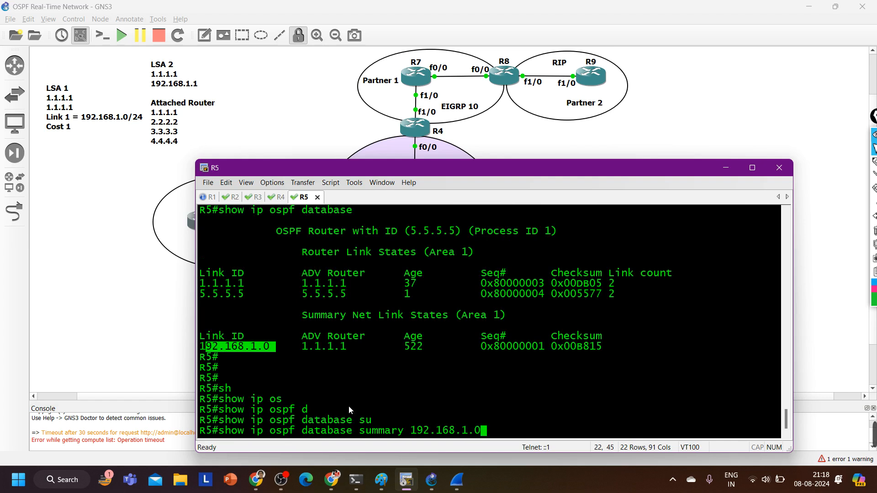
double_click(314, 346)
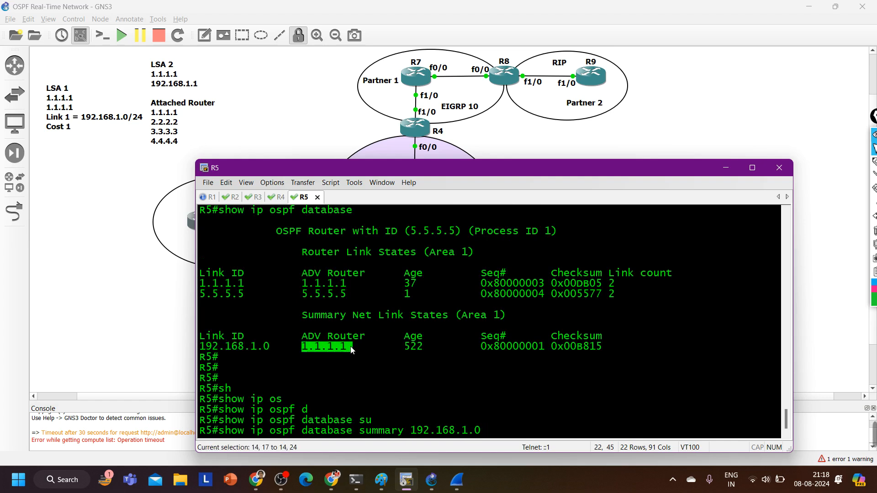
key(Return)
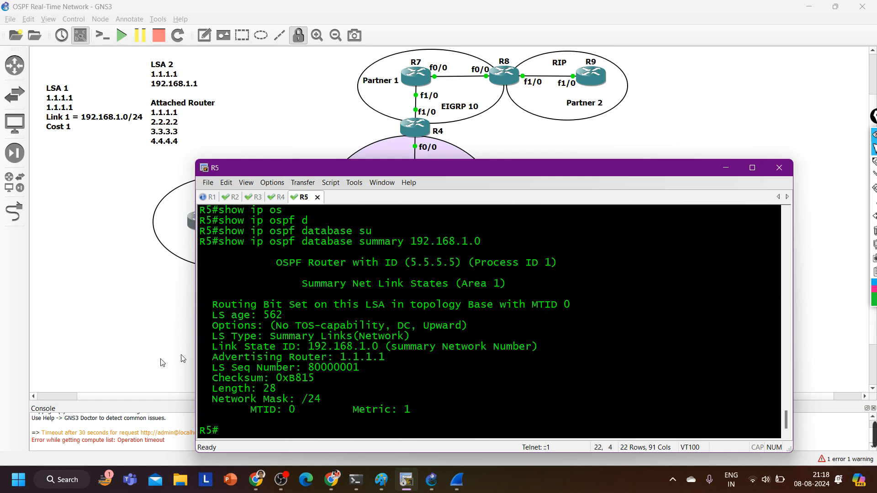
Check the summary LSA's metric, list R5's border routers with show ip ospf border-routers, and examine the cost to 1.1.1.1
drag(351, 411, 416, 411)
text(sh)
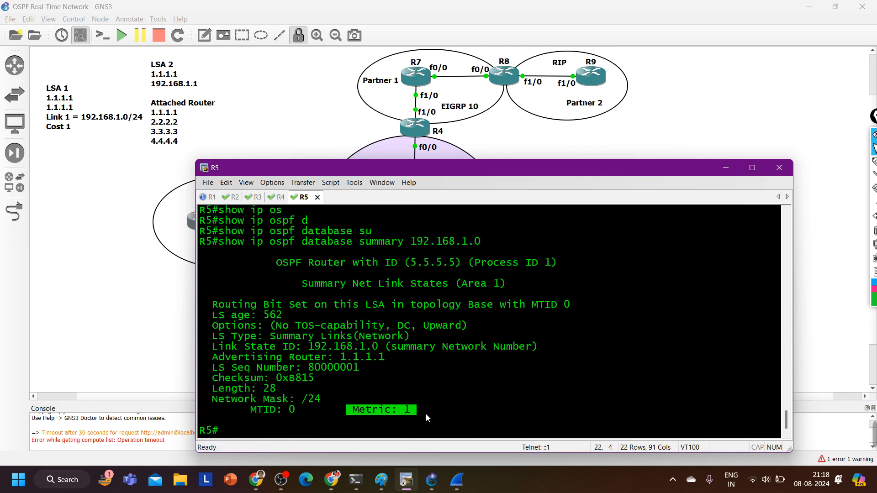
key(Tab)
text(ip os)
key(Tab)
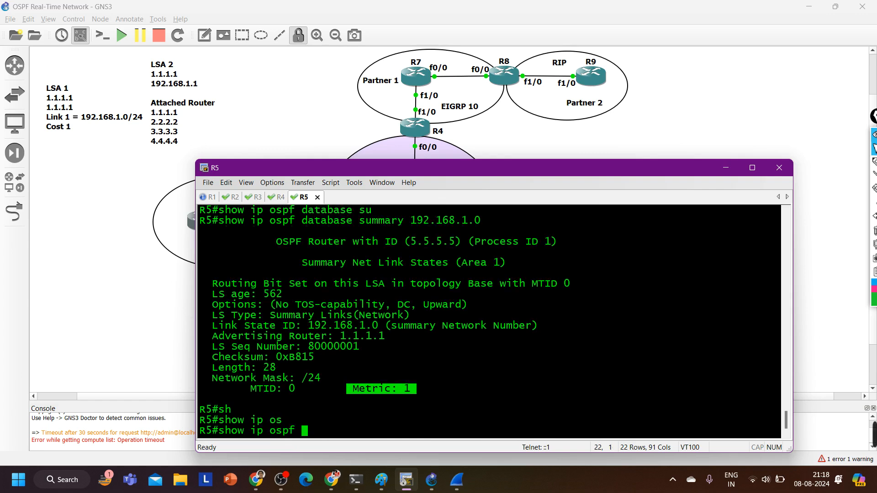
text(bo)
key(Tab)
key(Return)
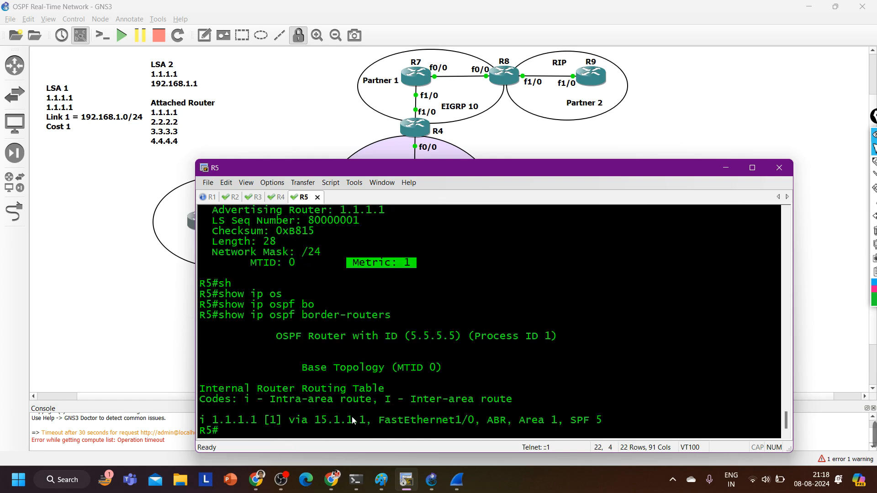
double_click(274, 419)
Show R5's OSPF routes with show ip route ospf and examine the cost of the inter-area route to 192.168.1.0/24
text(sh)
key(Tab)
text(ip ro)
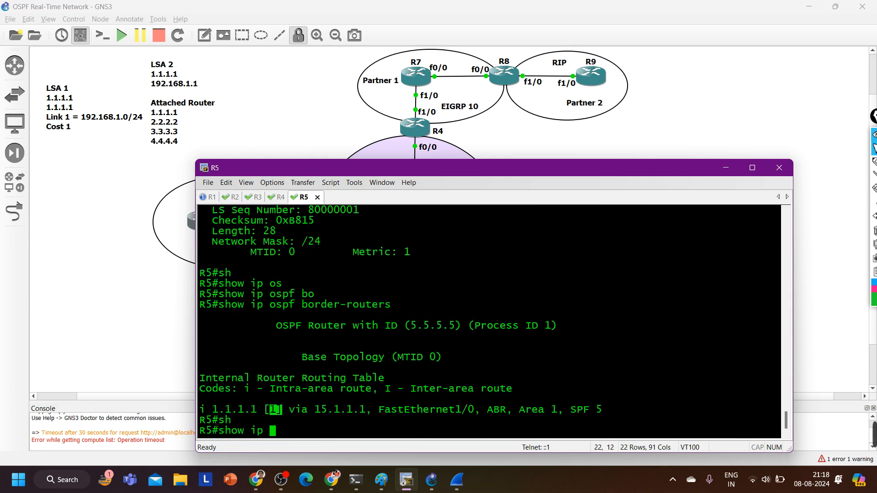
key(Tab)
text(os)
key(Tab)
key(Return)
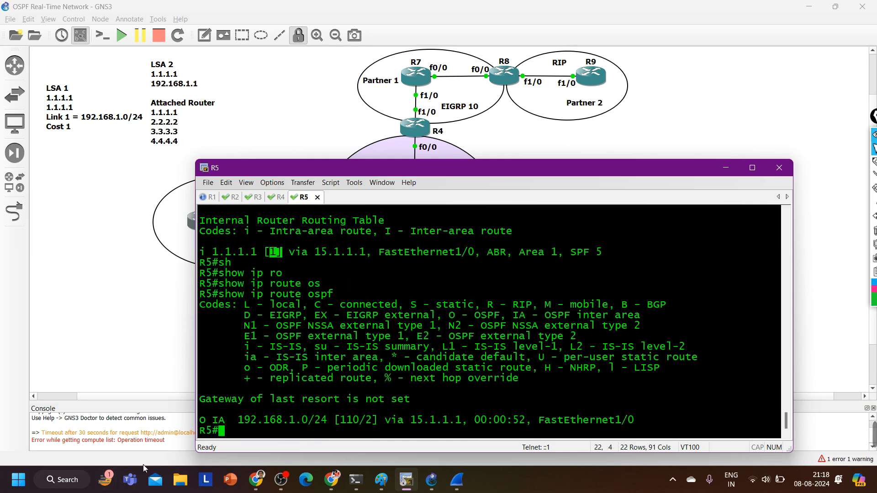
drag(232, 420, 385, 420)
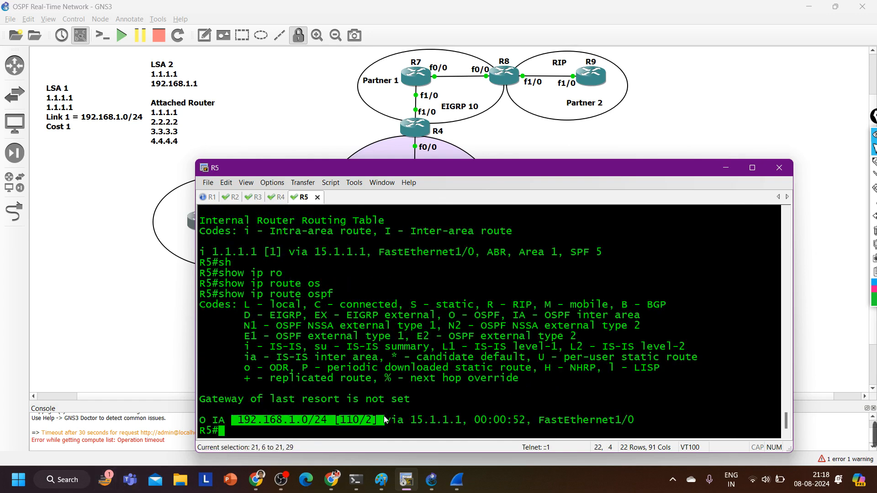
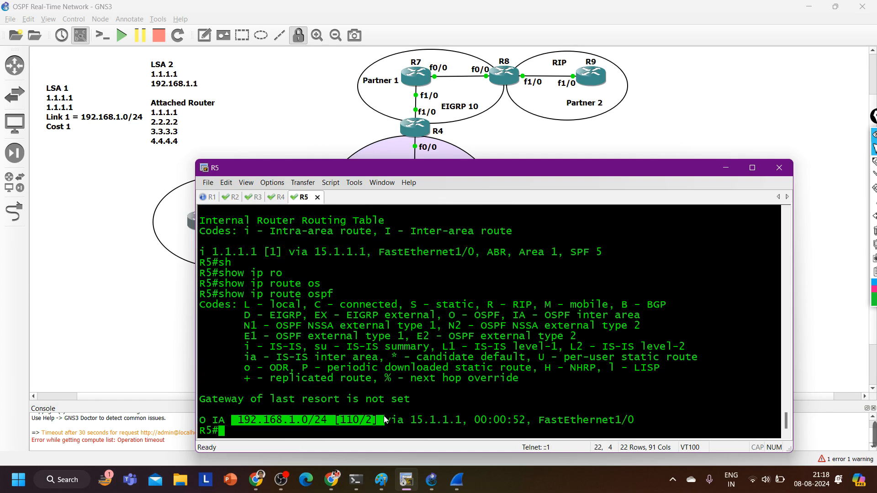
Create interface loopback 1 on R5 with the IP address 50.1.1.1 255.255.255.0
text(conf)
key(Tab)
key(Return)
key(Return)
key(Return)
key(Return)
key(Return)
key(Return)
text(i)
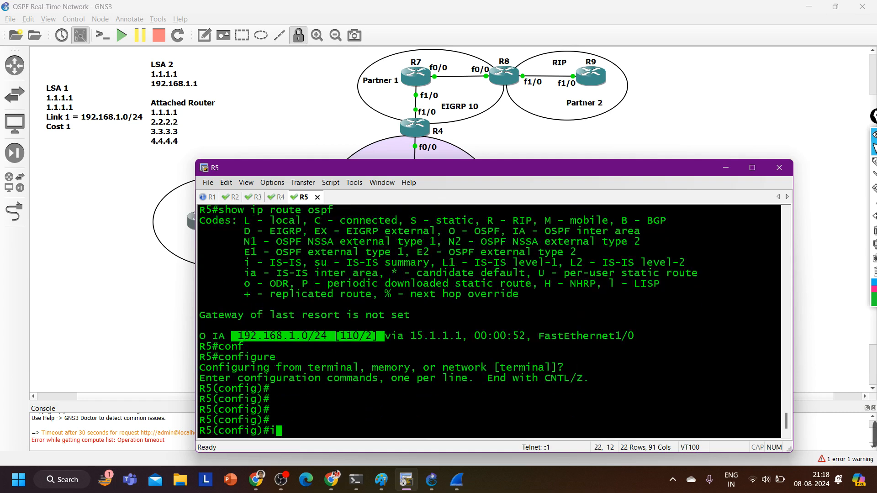
text(nt l1)
key(Return)
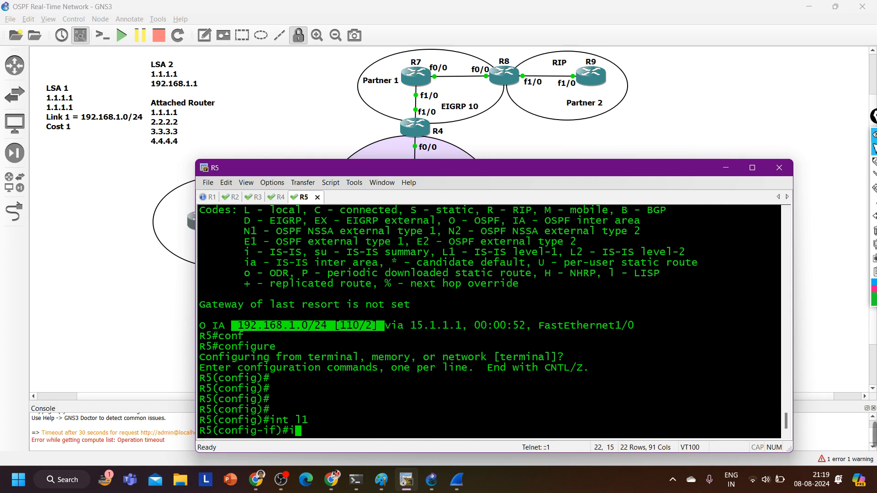
text(ip add)
key(Tab)
text(50.)
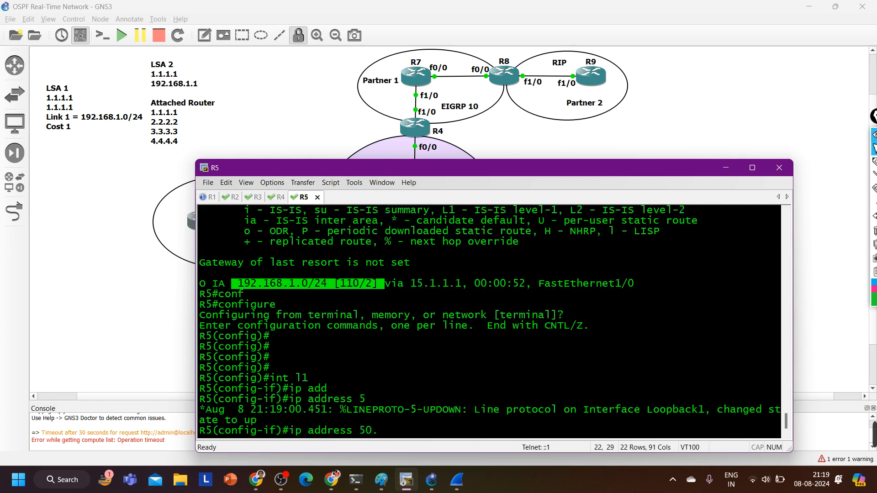
text(1.1.1 255.255.255.0)
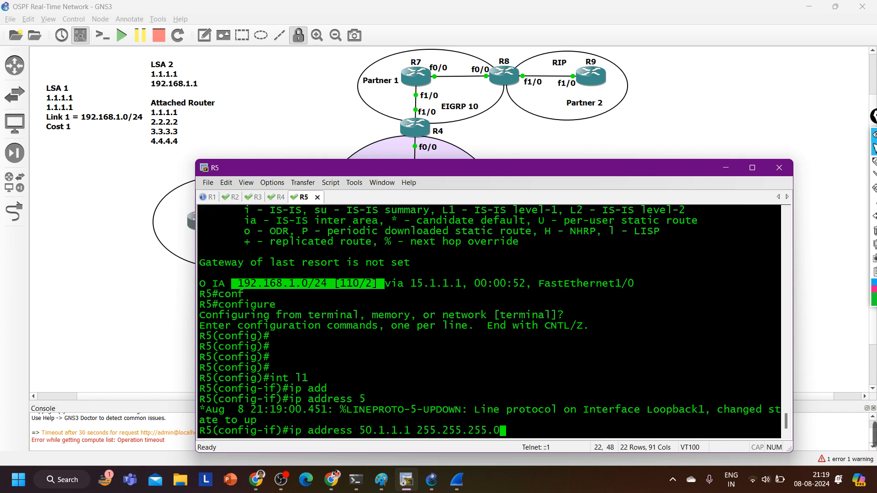
key(Return)
Assign R5's loopback 1 interface to OSPF process 1, area 0
text(ip os)
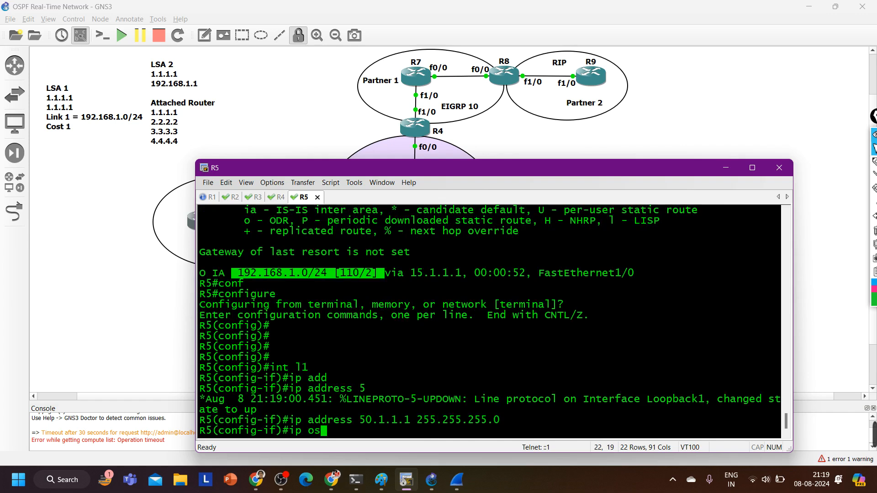
key(Tab)
text(1 ar)
key(Tab)
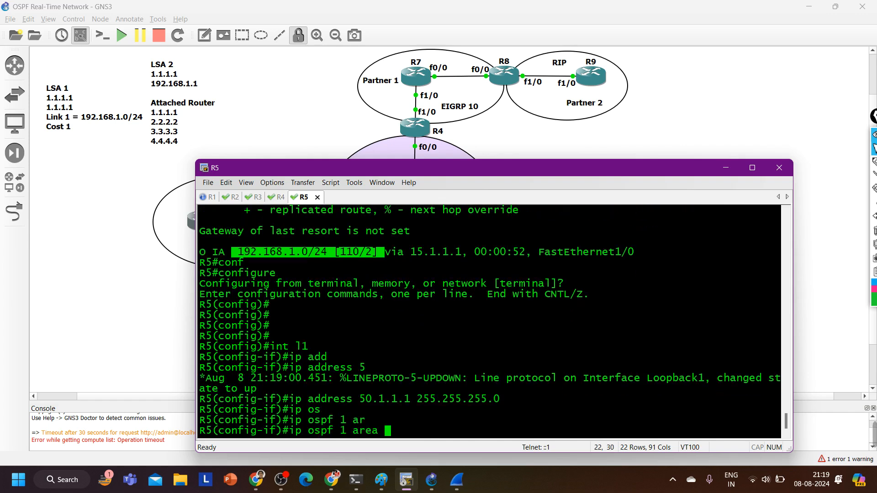
text(0)
key(Return)
Set the OSPF network type of R5's loopback 1 to point-to-point
text(ip os)
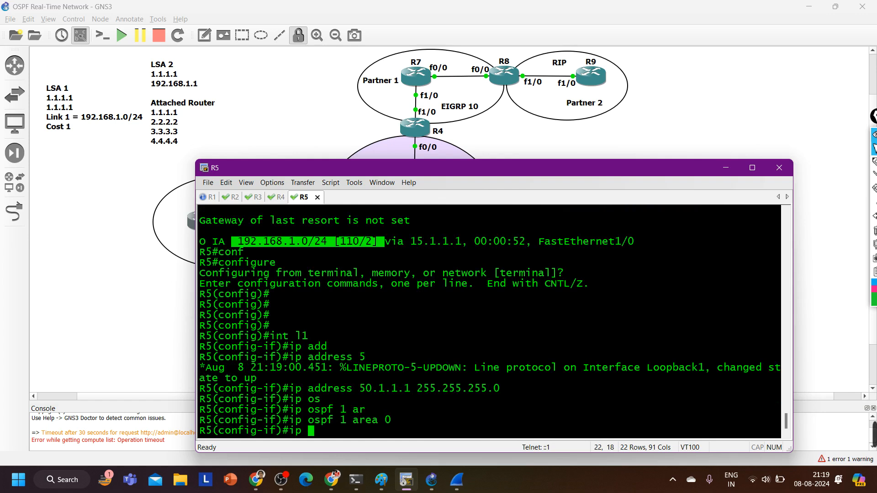
key(Tab)
text(ne)
key(Tab)
text(p)
key(Tab)
text(p)
key(Tab)
key(Return)
key(Return)
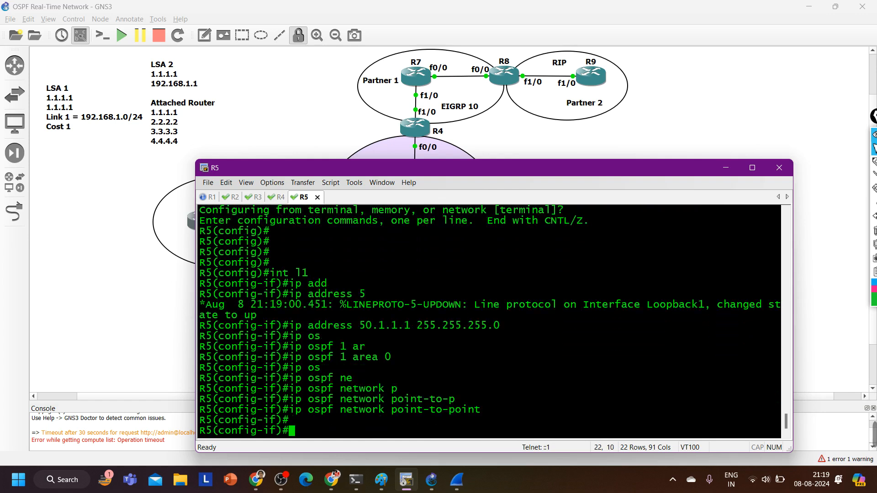
text(ex)
key(Return)
text(int l)
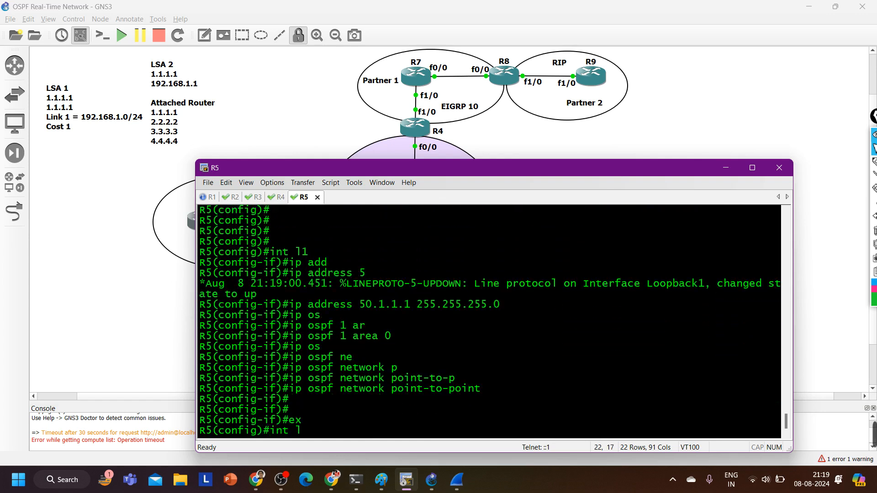
text(2)
key(Return)
text(ip os)
key(Tab)
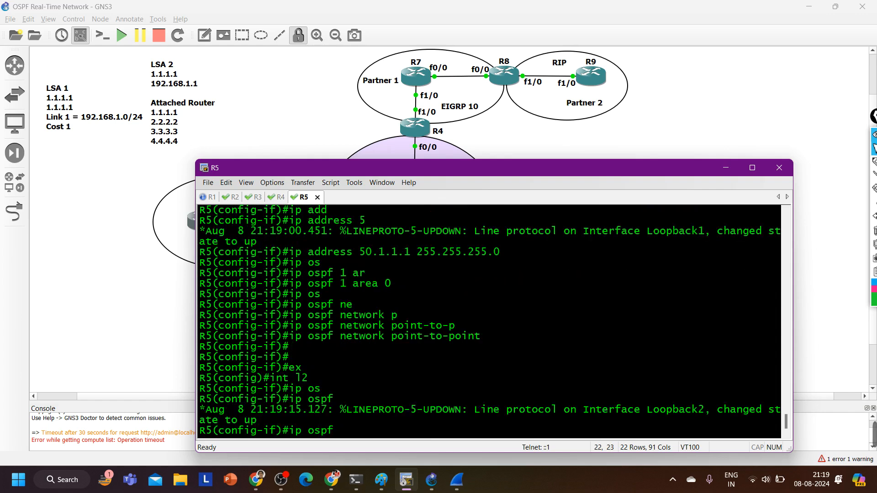
text(1 ar)
key(Tab)
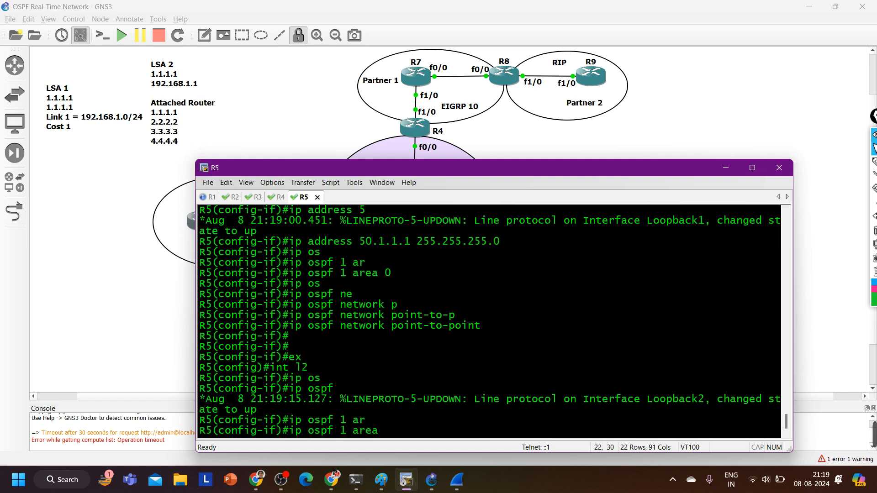
drag(397, 275, 349, 275)
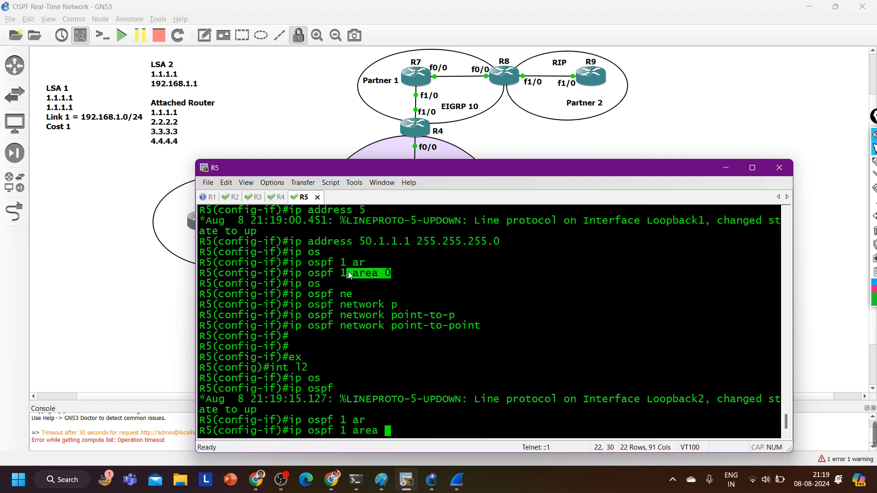
drag(373, 277, 327, 274)
key(Return)
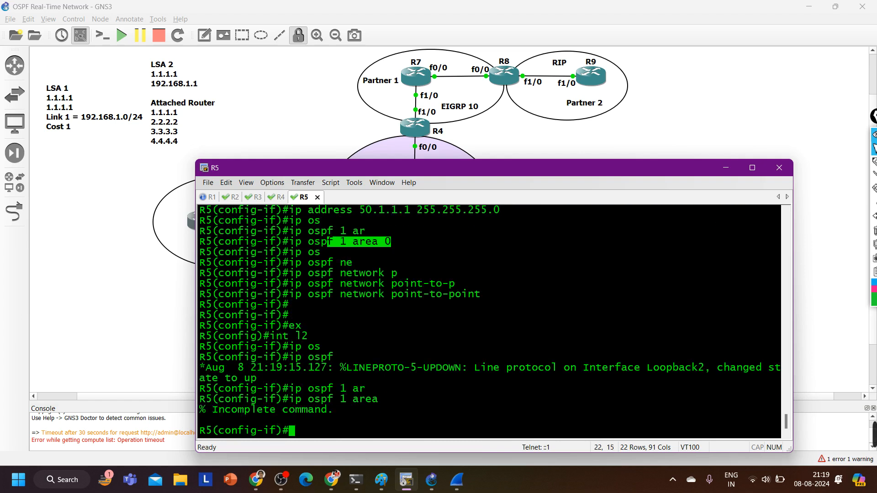
Return to R5's loopback 1 interface and assign it to OSPF process 1, area 1
text(exi)
key(Return)
text(int l)
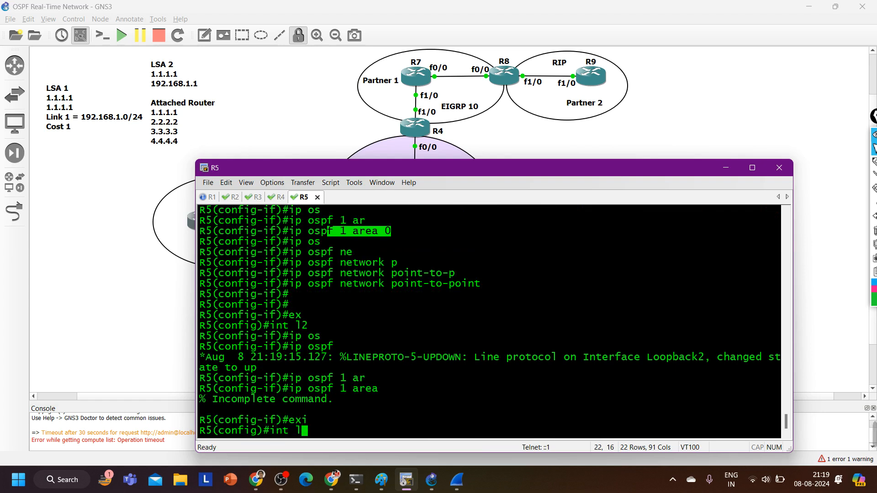
text(1)
key(Return)
text(ip os)
key(Tab)
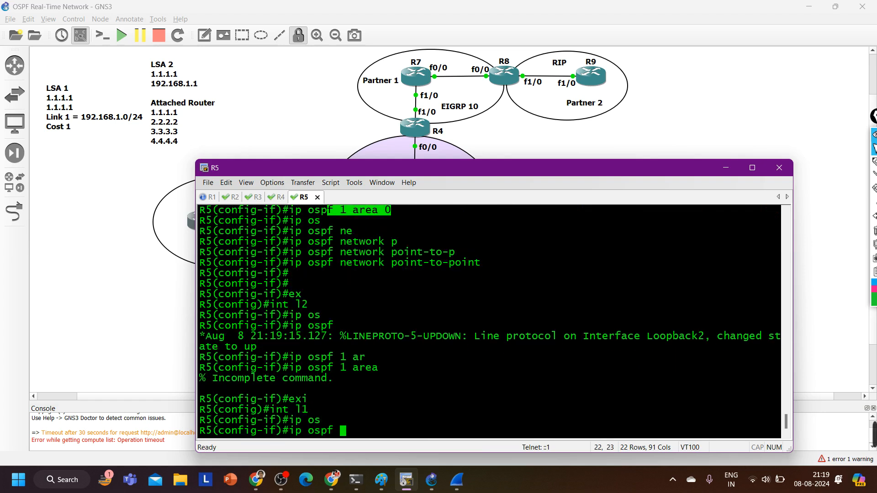
text(1 ar)
key(Tab)
text(1)
key(Return)
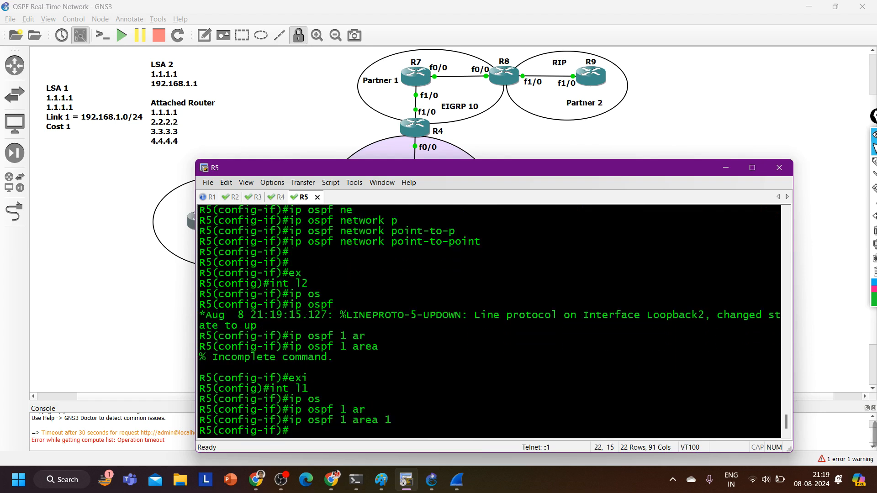
Assign R5's loopback 2 interface to OSPF process 1, area 1
text(int l2)
key(Return)
text(ip os)
key(Tab)
text(1 ar)
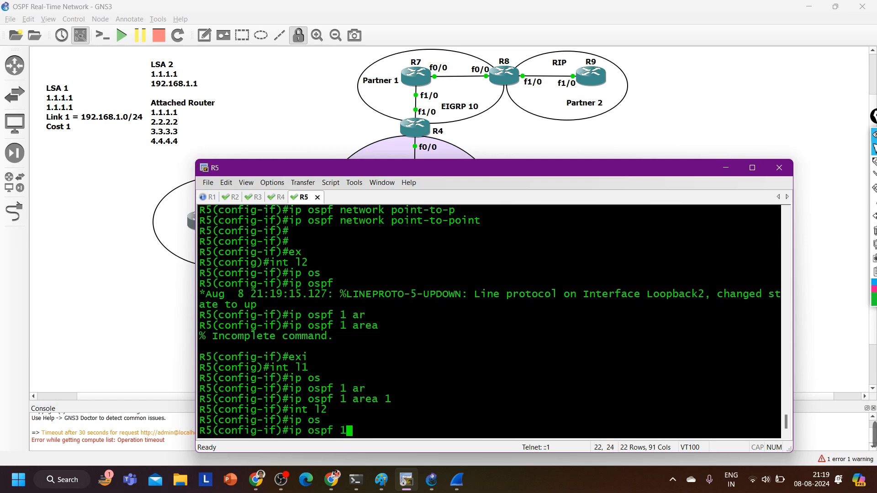
key(Tab)
text(1)
key(Return)
Give R5's loopback 2 interface the IP address 50.1.2.1 255.255.255.0
text(ip add)
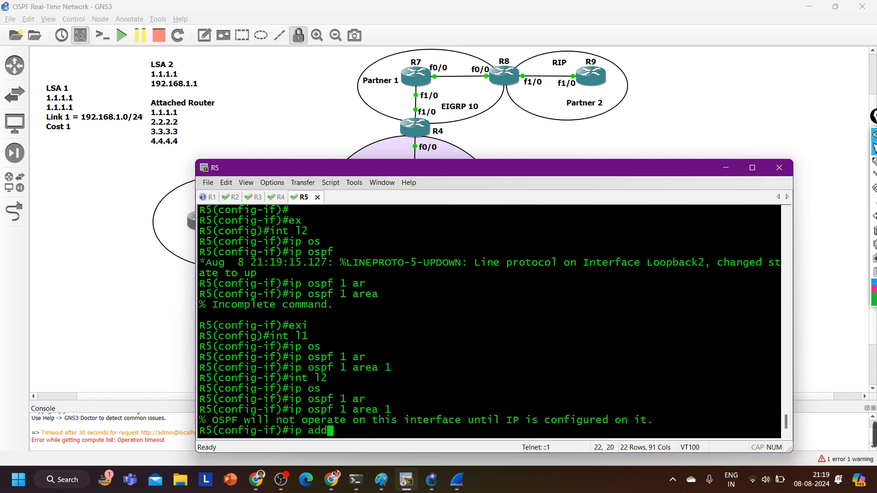
key(Tab)
text(50.1.2.)
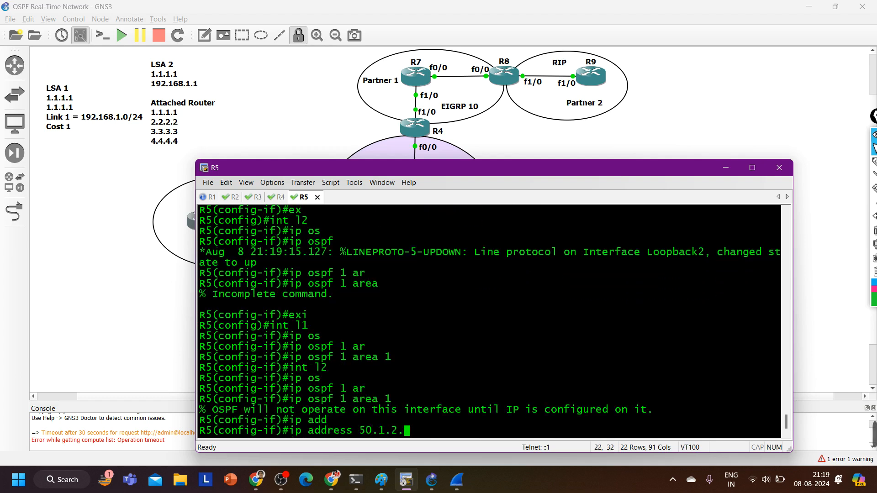
text(1 255.255)
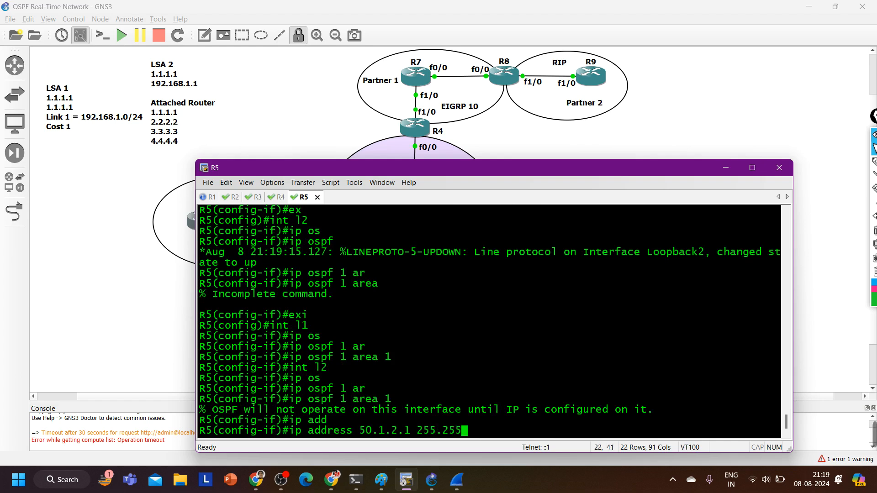
text(.255.0)
key(Return)
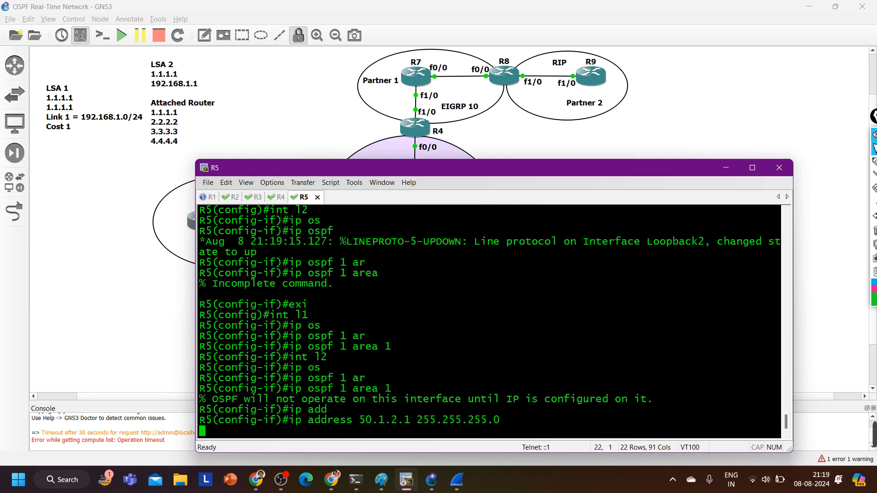
Set the OSPF network type of R5's loopback 2 to point-to-point
text(ip os)
key(Tab)
text(n)
key(Tab)
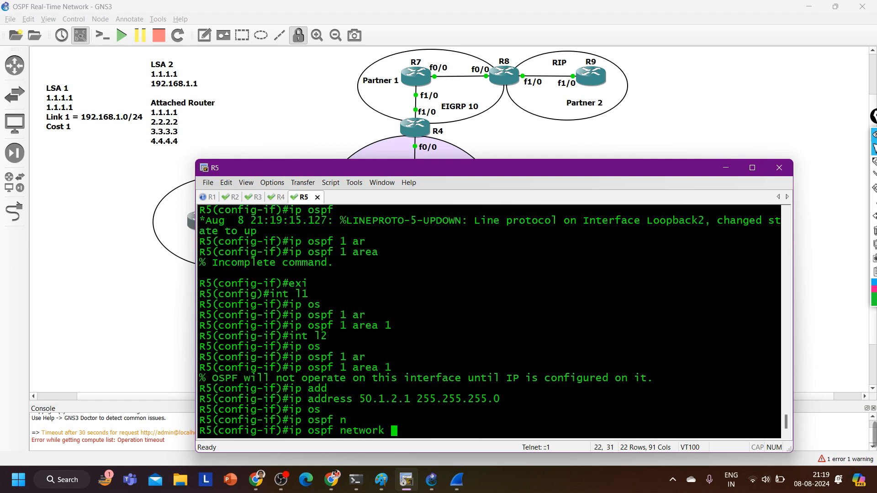
text(p)
key(Tab)
text(p)
key(Tab)
key(Return)
key(Return)
key(Return)
key(Return)
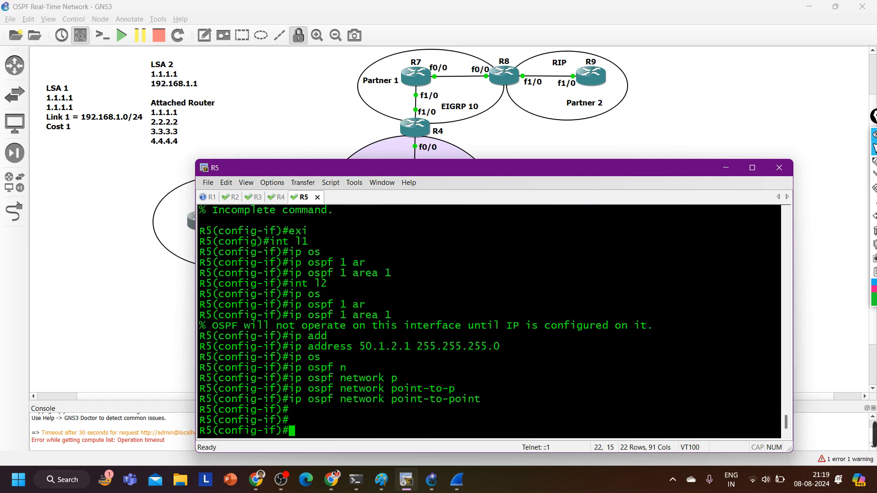
Create interface loopback 3 on R5 and assign it to OSPF process 1, area 1
text(ex)
key(Return)
text(int l)
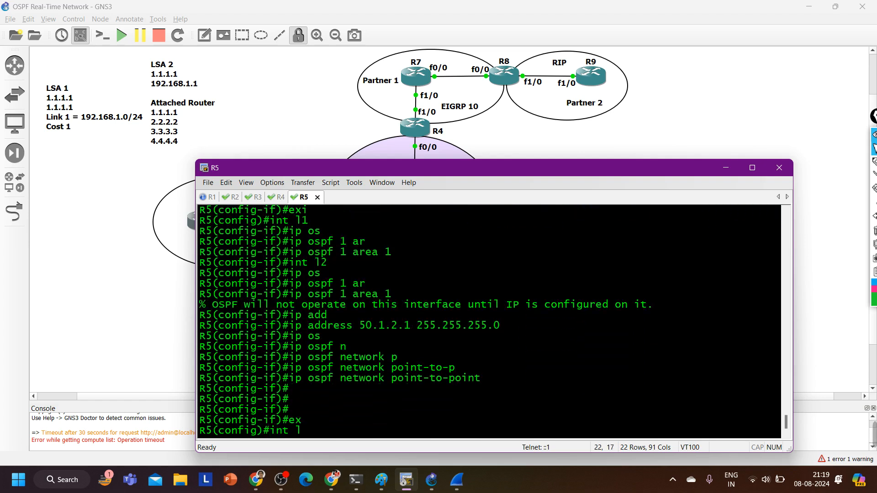
text(3)
key(Return)
text(ip os)
key(Tab)
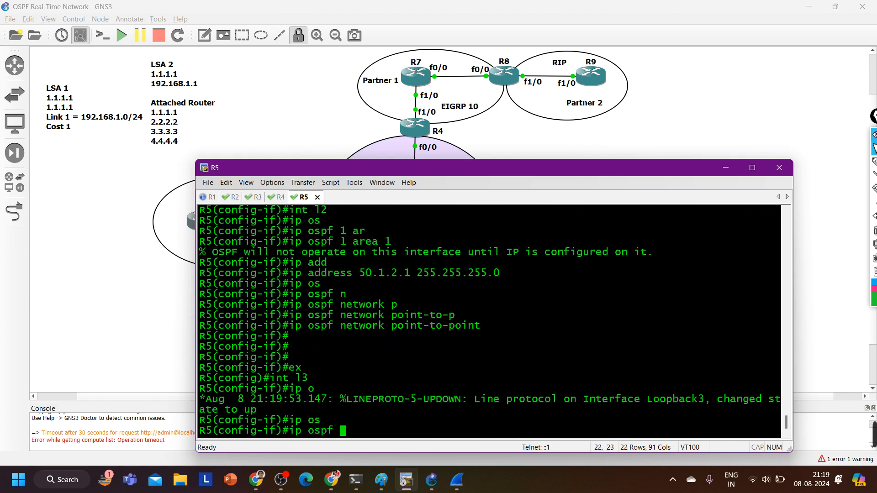
text(1 ar)
key(Tab)
text(1)
key(Return)
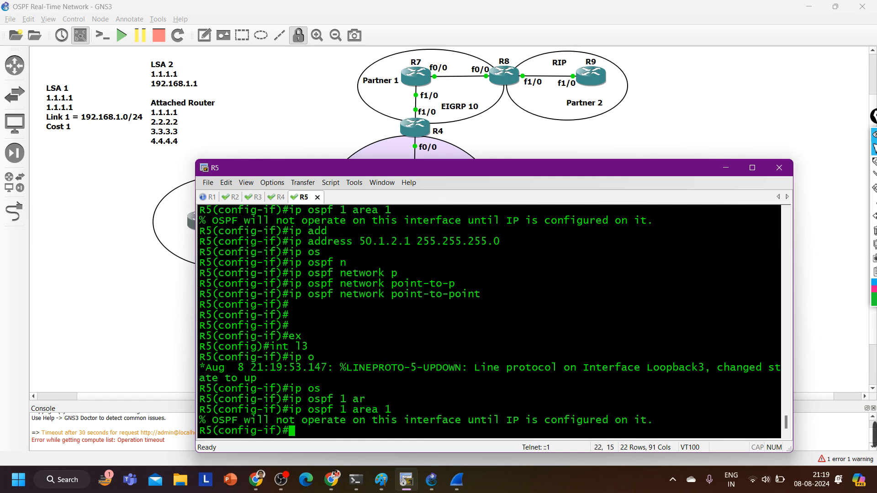
Give R5's loopback 3 interface the IP address 50.1.3.1 255.255.255.0
text(ip add)
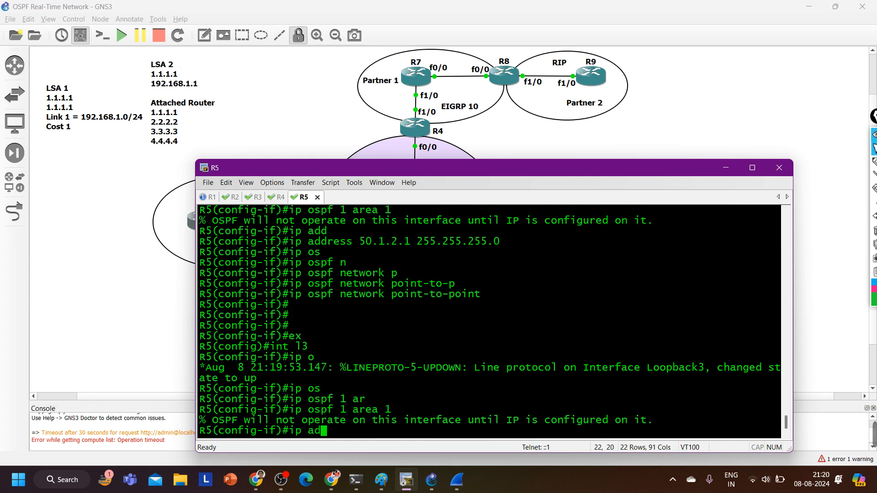
key(Tab)
text(50.1)
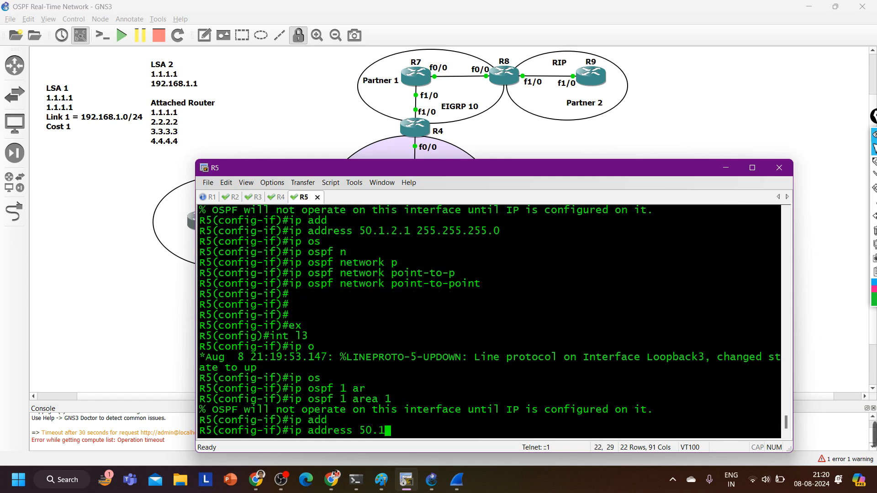
text(.3.1 255.255.255.0)
key(Return)
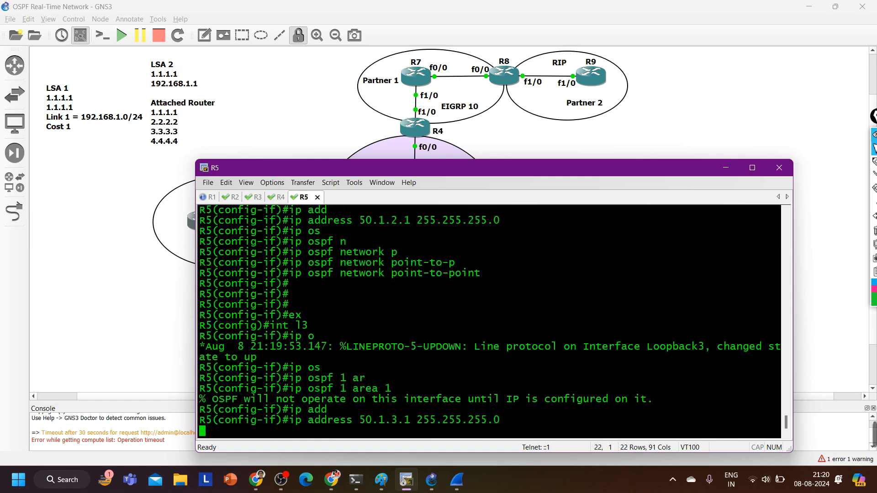
Reapply the OSPF process 1, area 1 assignment on R5's addressed loopback 3 interface
text(ip os)
key(Tab)
text(1 ar)
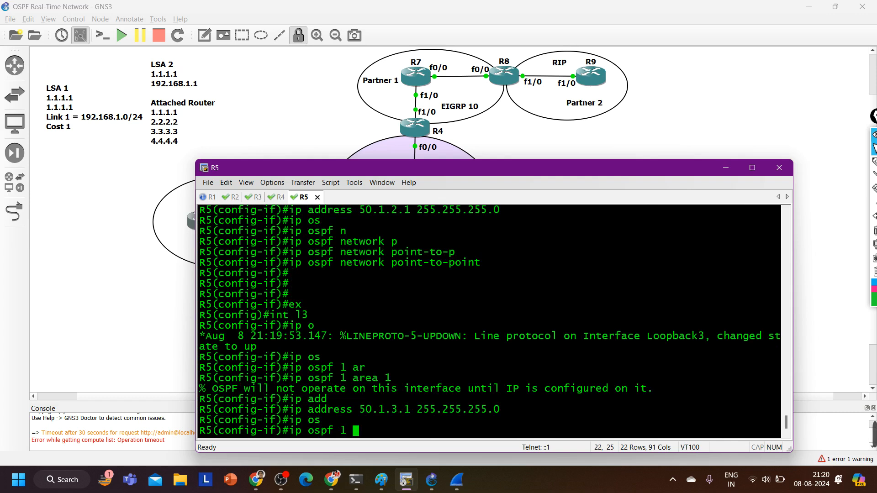
key(Tab)
text(1)
key(Return)
Set the OSPF network type of R5's loopback 3 to point-to-point and leave interface configuration
text(ip os)
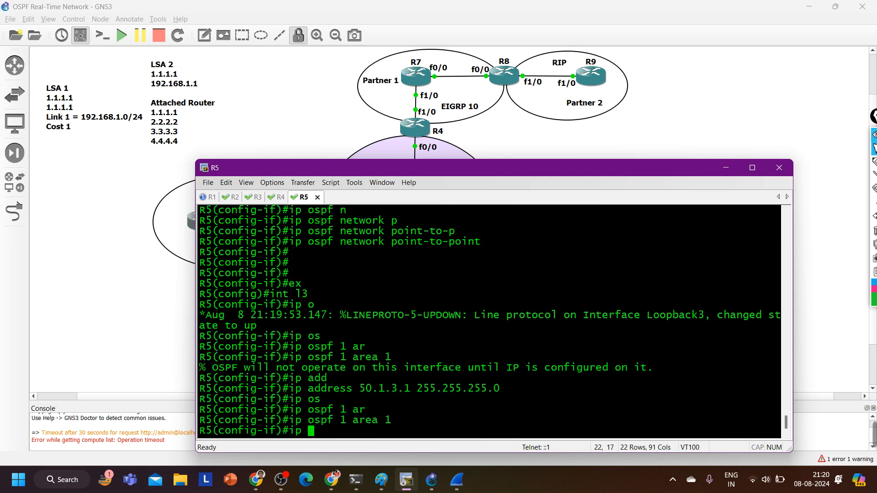
key(Tab)
text(ne)
key(Tab)
text(p)
key(Tab)
text(p)
key(Tab)
key(Return)
key(Return)
key(Return)
key(Return)
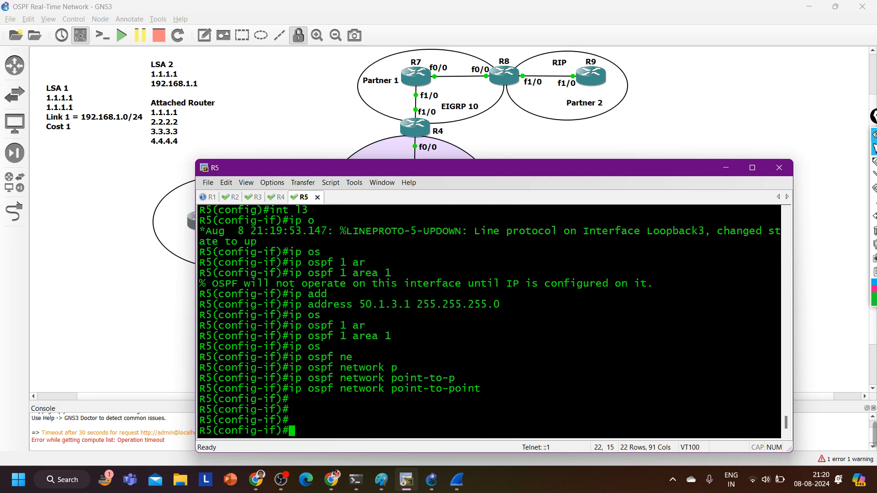
text(ex)
key(Return)
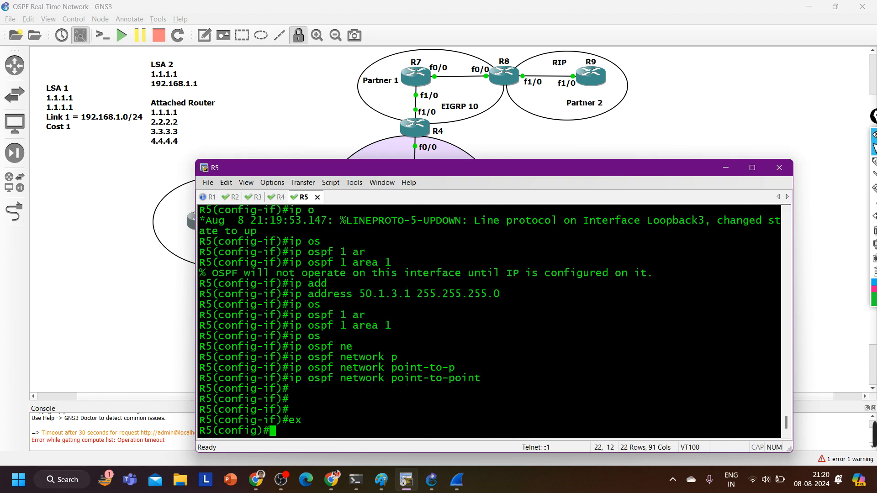
Assign R5's loopback 2 interface to OSPF process 1, area 2 and leave configuration mode
text(int l2)
key(Return)
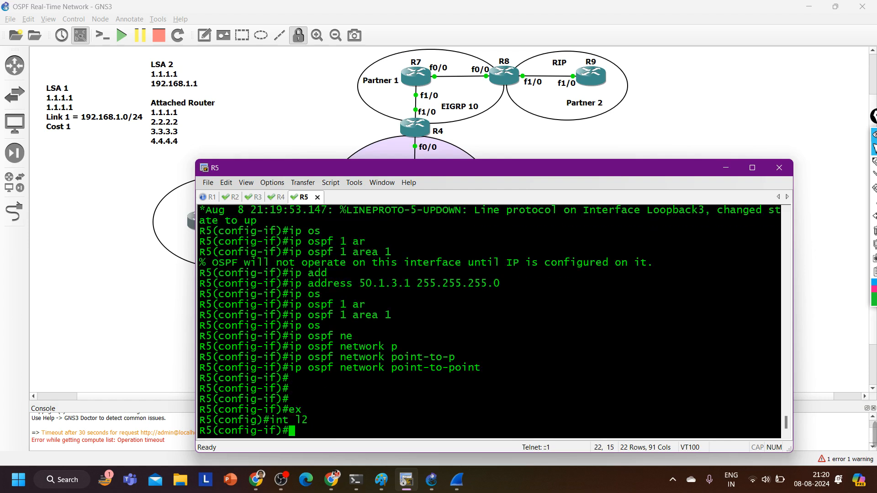
text(ip os)
key(Tab)
text(1 ar)
key(Tab)
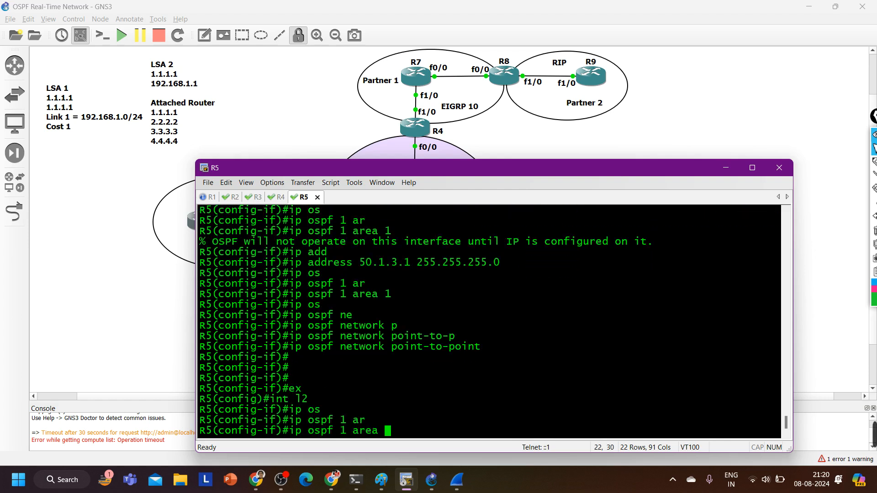
text(2)
key(Return)
key(Return)
key(ctrl+z)
key(Return)
key(Return)
key(Return)
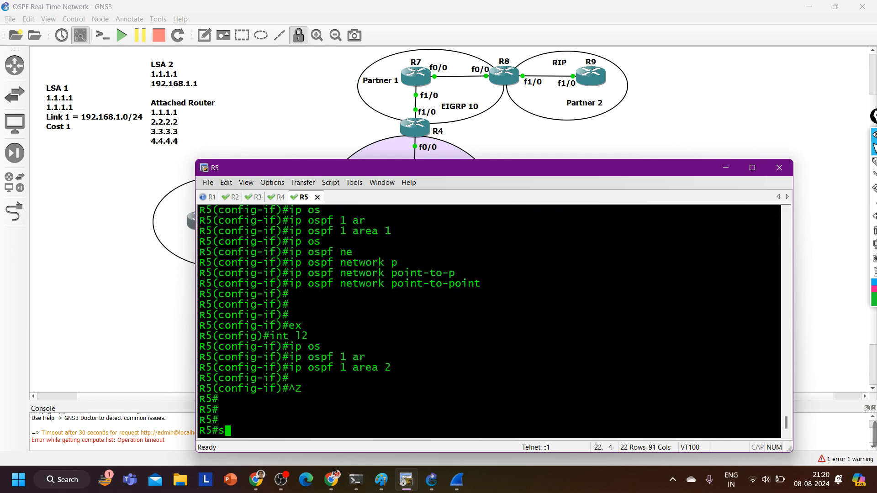
Show the brief OSPF interface list on R5 and review the area assignment of each interface
text(sh)
key(Tab)
text(ip os)
key(Tab)
text(int br)
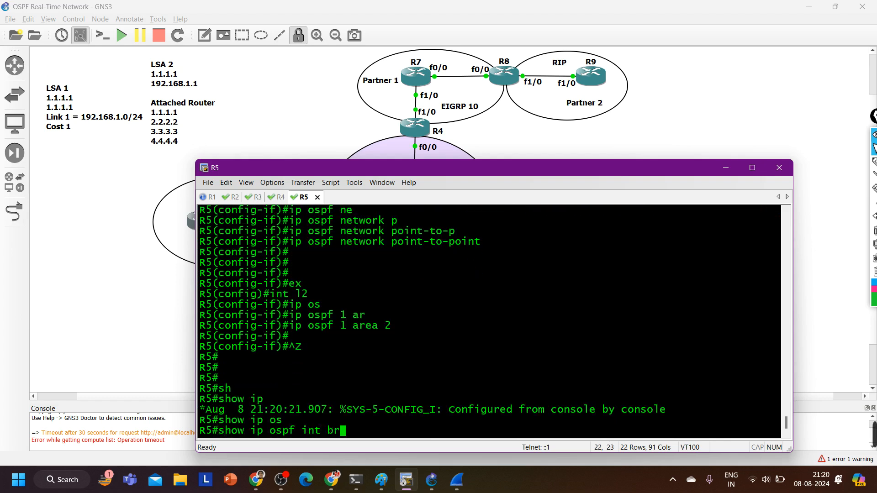
key(Return)
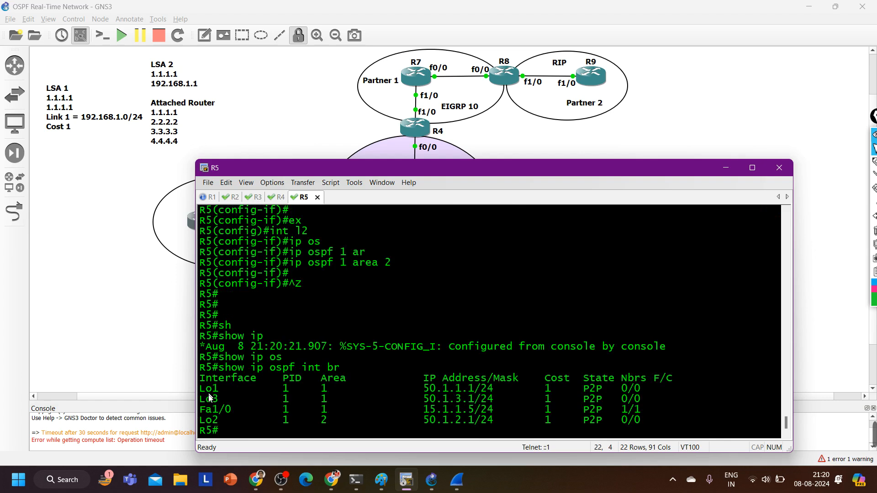
drag(209, 388, 641, 435)
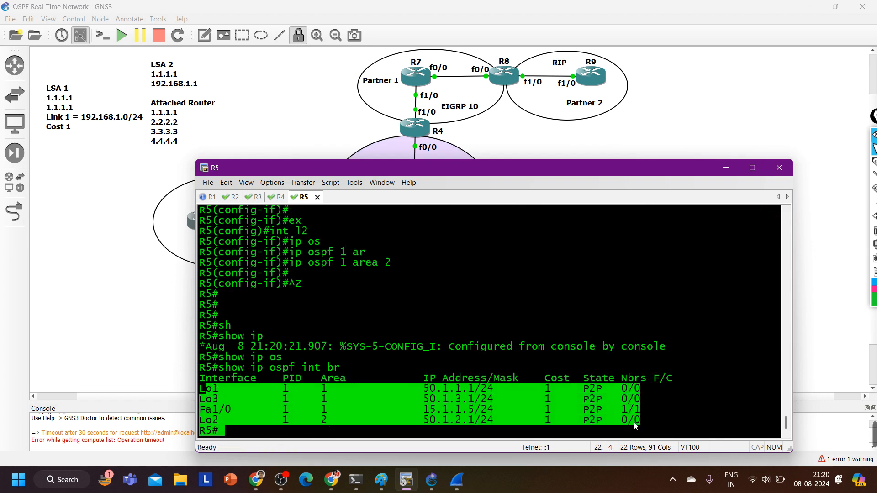
Display the OSPF link-state database on R5
text(sh)
key(Tab)
text(ip os)
key(Tab)
text(d)
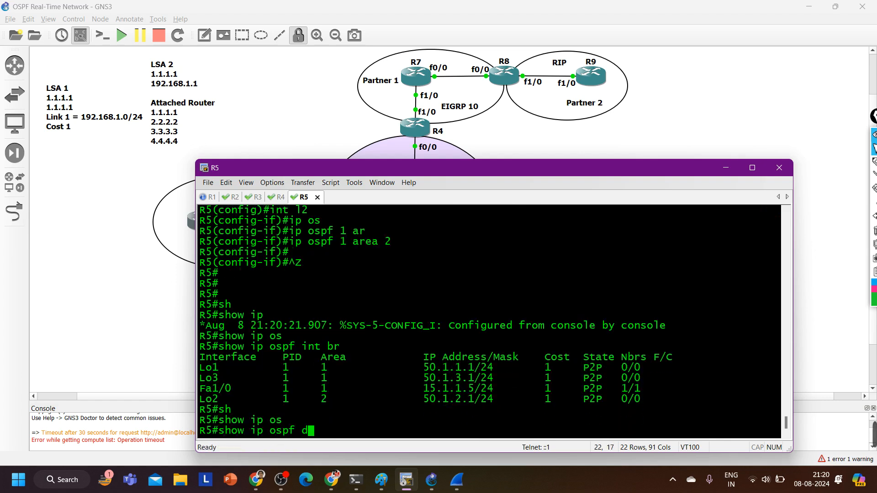
key(Tab)
key(Return)
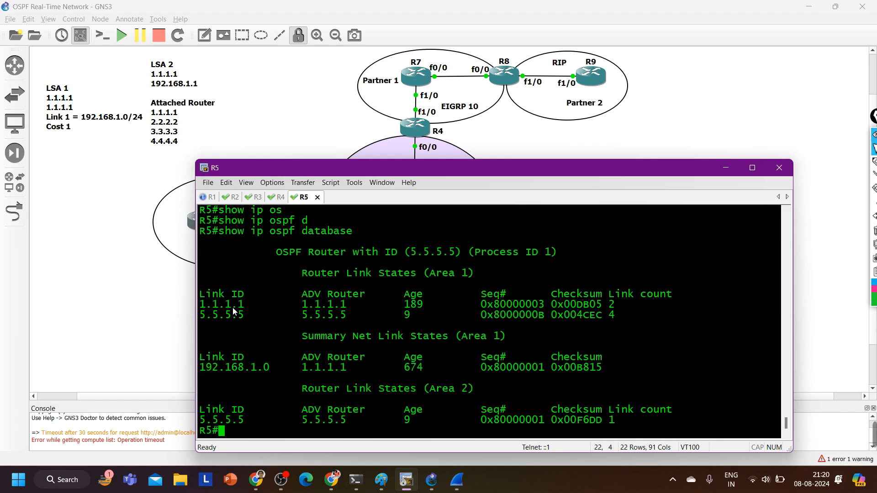
Examine the router and summary link states of area 1 and the router link states of area 2 in R5's database
drag(206, 305, 623, 308)
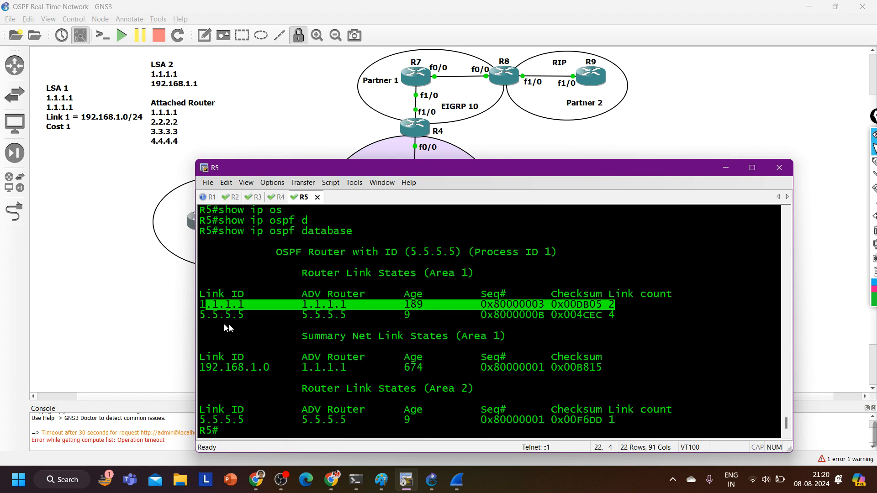
drag(213, 317, 500, 314)
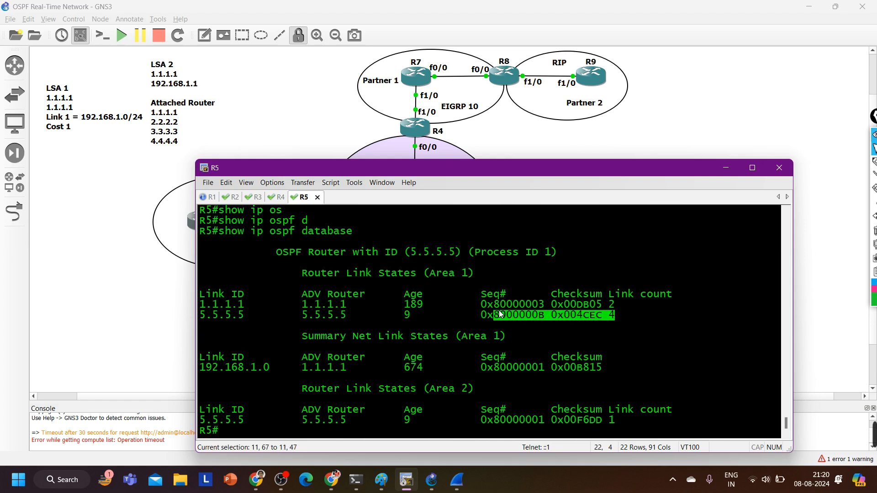
drag(626, 306, 608, 309)
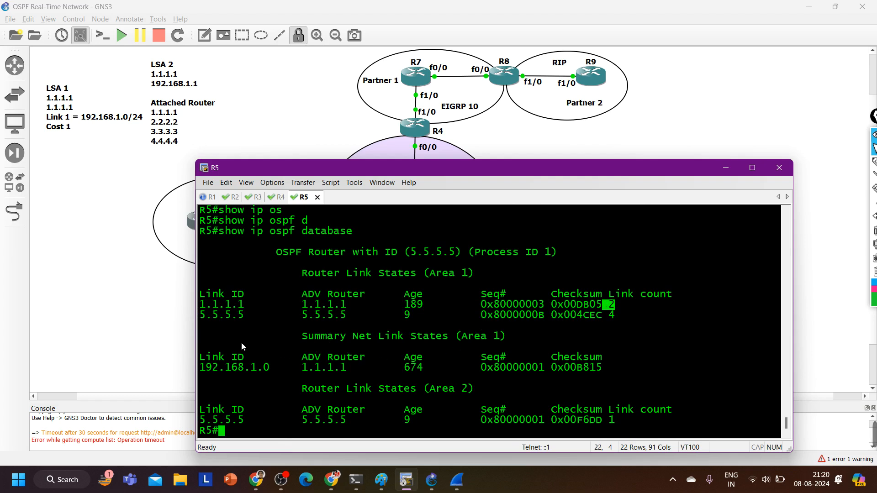
drag(241, 345, 709, 424)
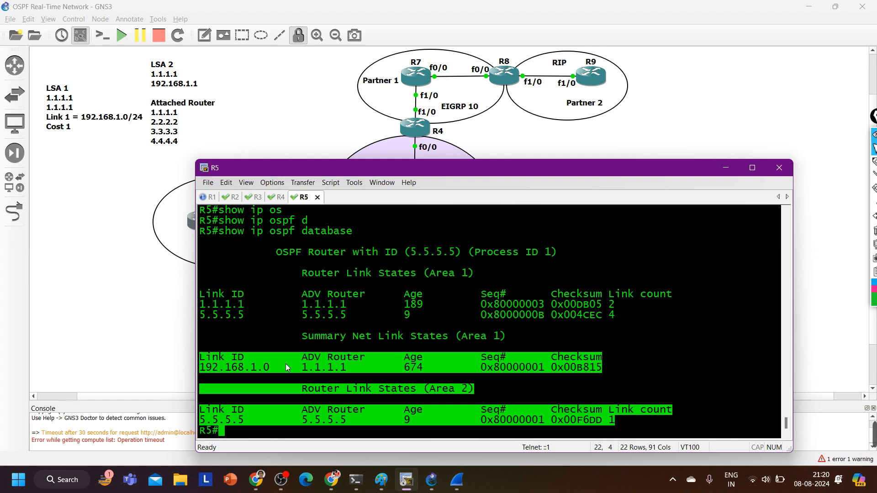
click(297, 345)
drag(321, 337, 506, 337)
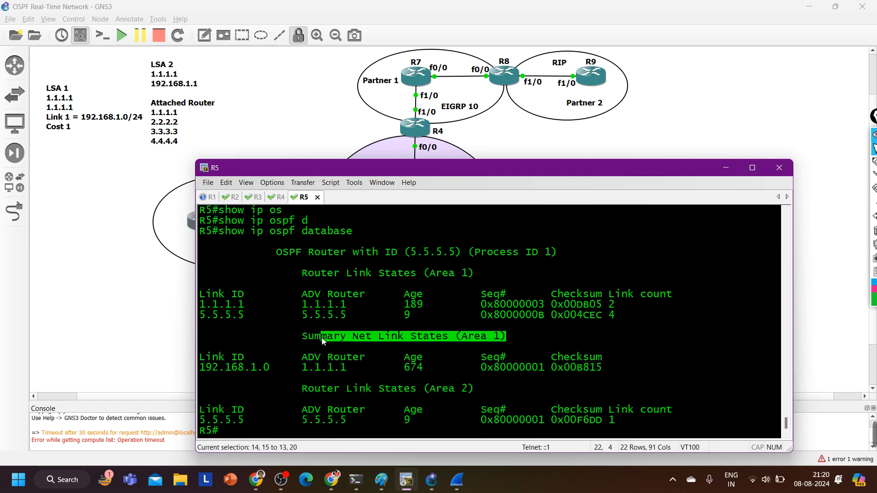
drag(355, 368, 278, 373)
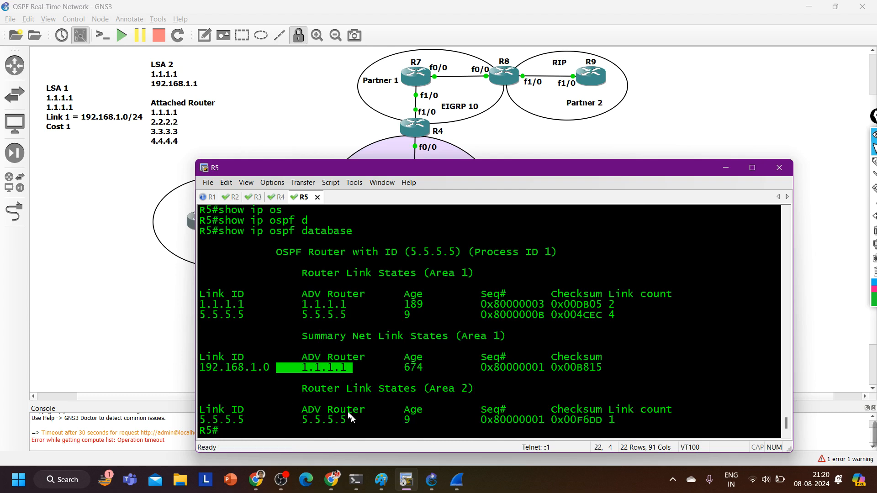
drag(283, 389, 445, 394)
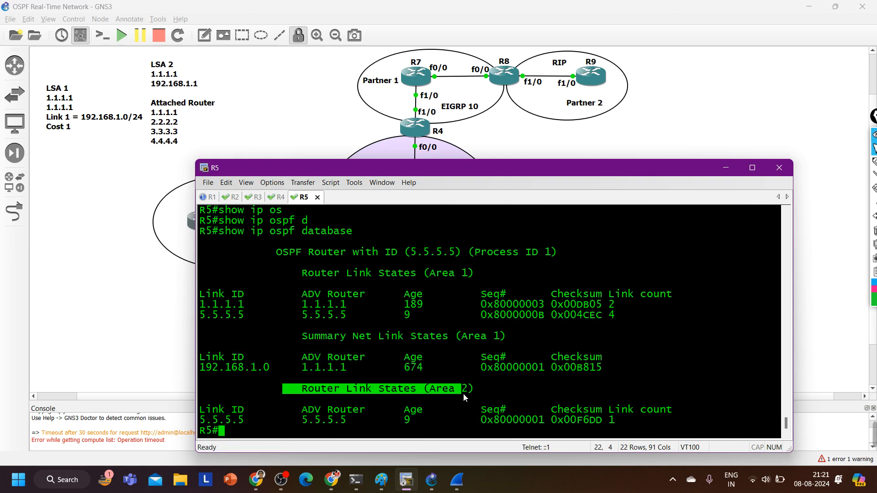
drag(475, 389, 437, 395)
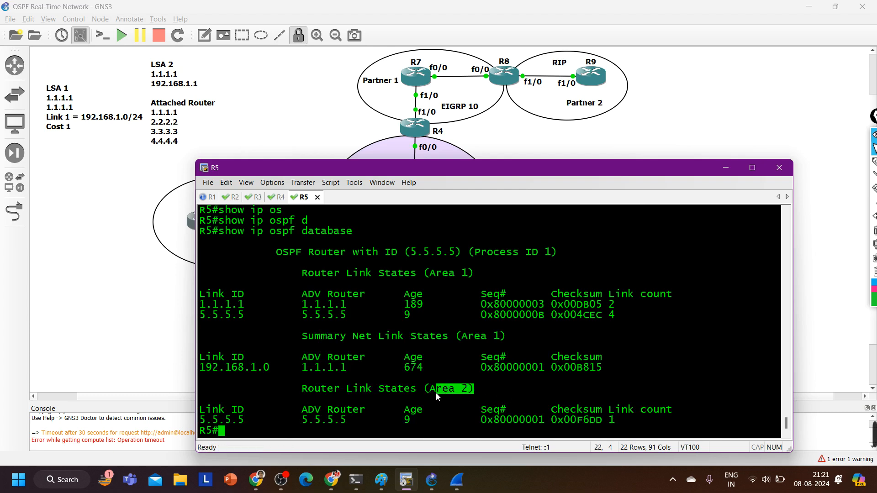
text(shj)
key(Tab)
key(BackSpace)
key(Tab)
text(ip mos)
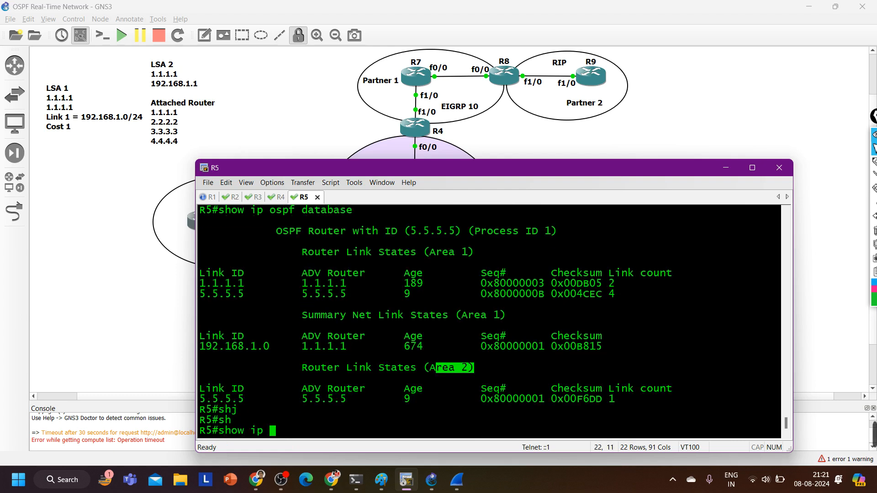
key(Tab)
text(int br)
key(Return)
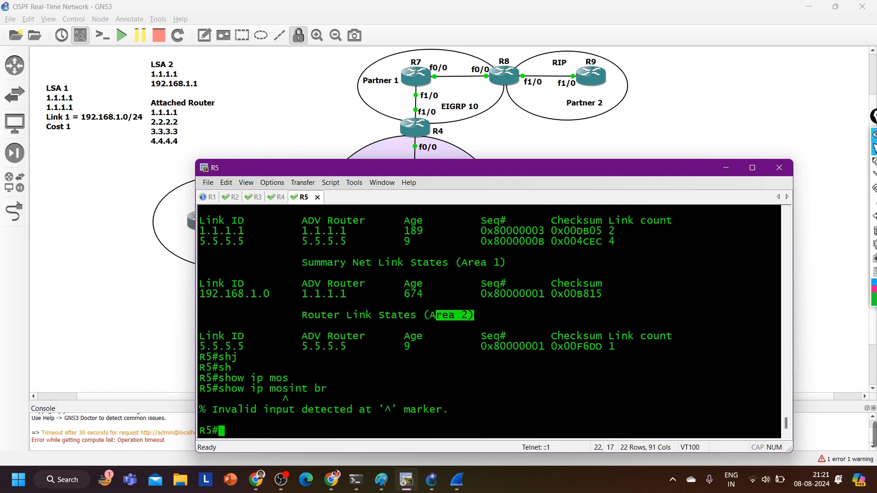
Show R5's brief OSPF interface list again and check which area loopback 2 belongs to
text(sh)
key(Tab)
text(ip os)
key(Tab)
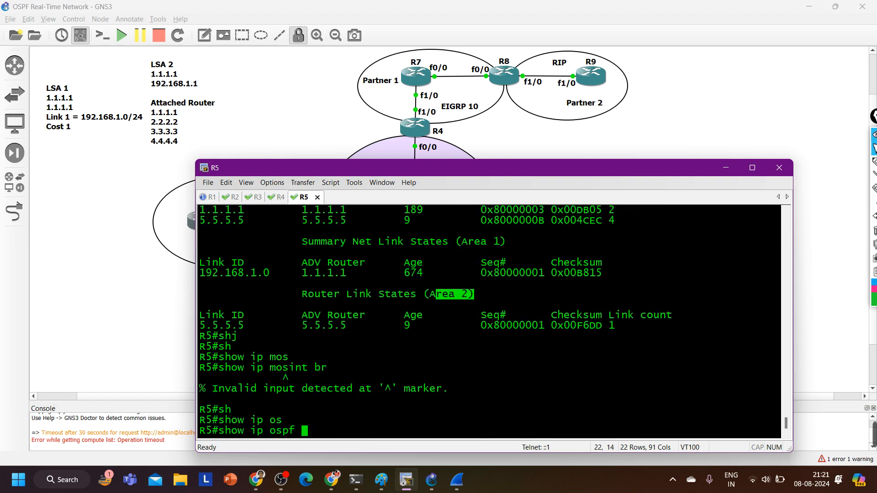
text(int br)
key(Return)
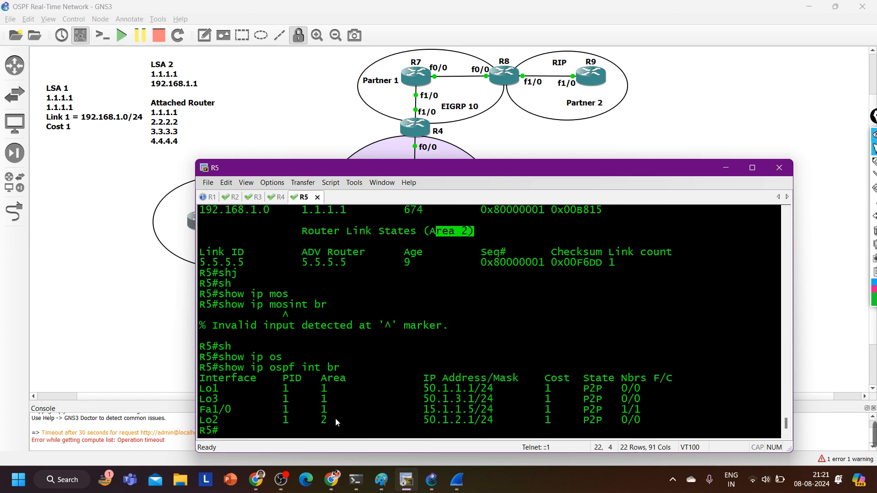
drag(335, 418, 187, 426)
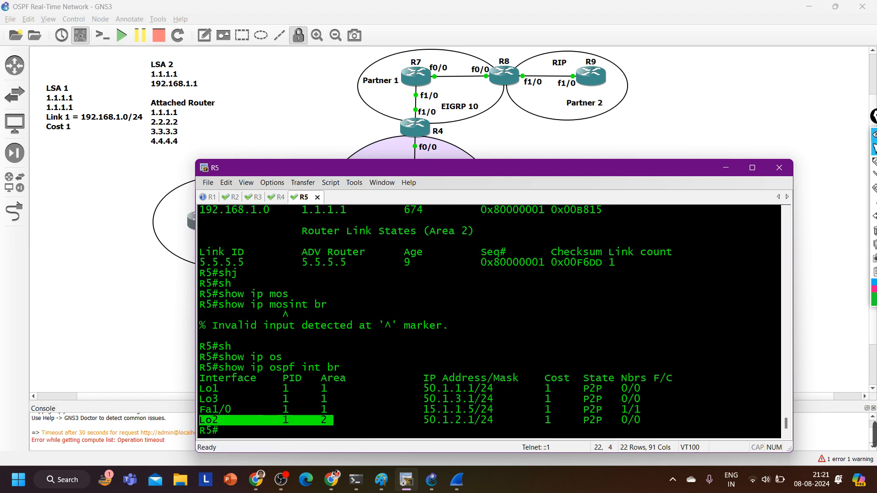
Reassign R5's loopback 2 interface to OSPF process 1, area 1 and leave configuration mode
text(conf)
key(Tab)
key(Return)
key(Return)
key(Return)
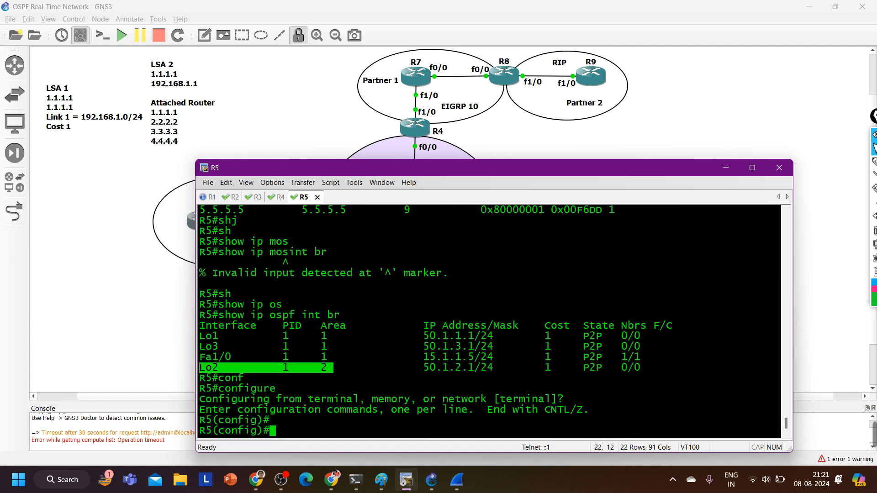
text(int l2)
key(Return)
text(ig-if)#i)
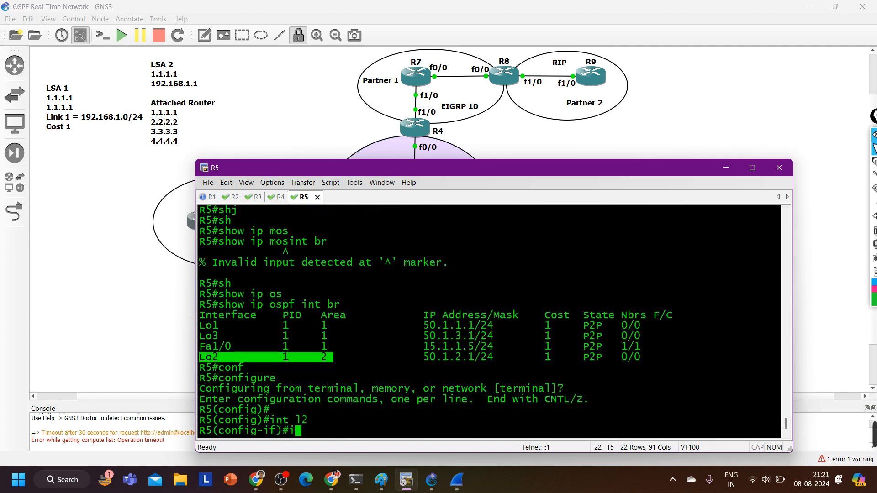
text(p os)
key(Tab)
text(1 )
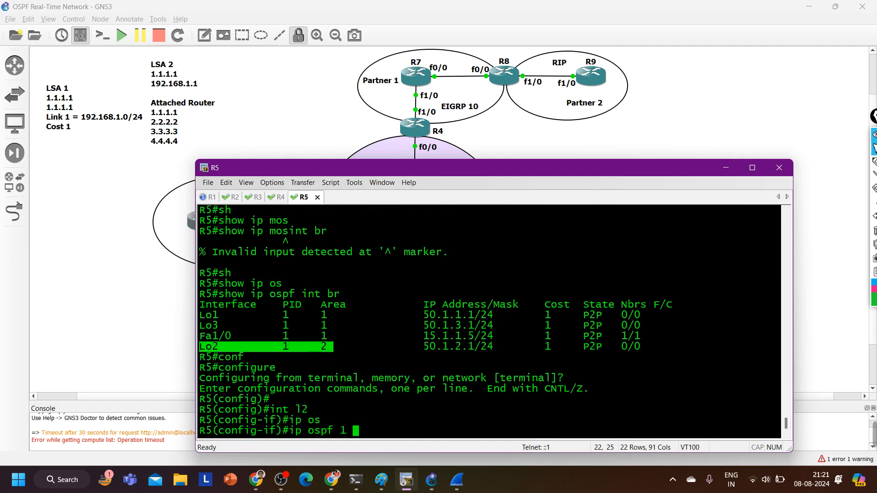
text(ar)
key(Tab)
text(1)
key(Return)
key(ctrl+z)
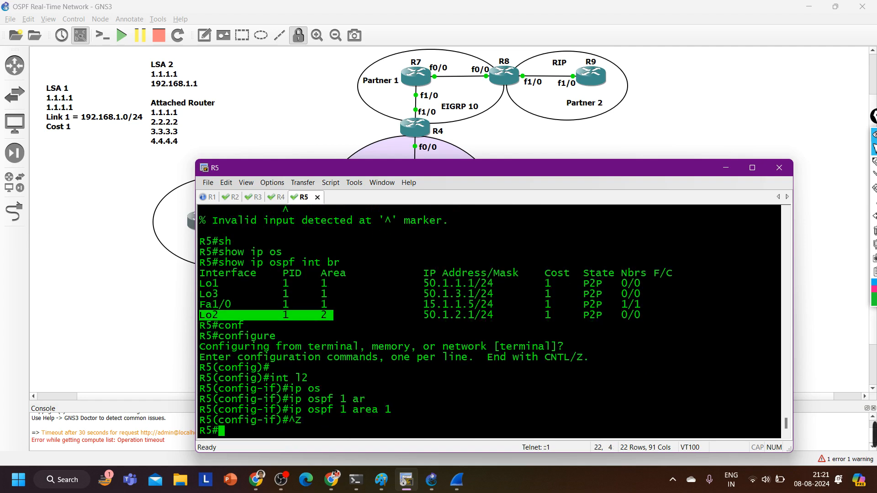
Save R5's running configuration, confirming the overwrite of the previous NVRAM configuration
key(Return)
key(Return)
key(Return)
key(Return)
key(Return)
key(Return)
key(Return)
text(wr)
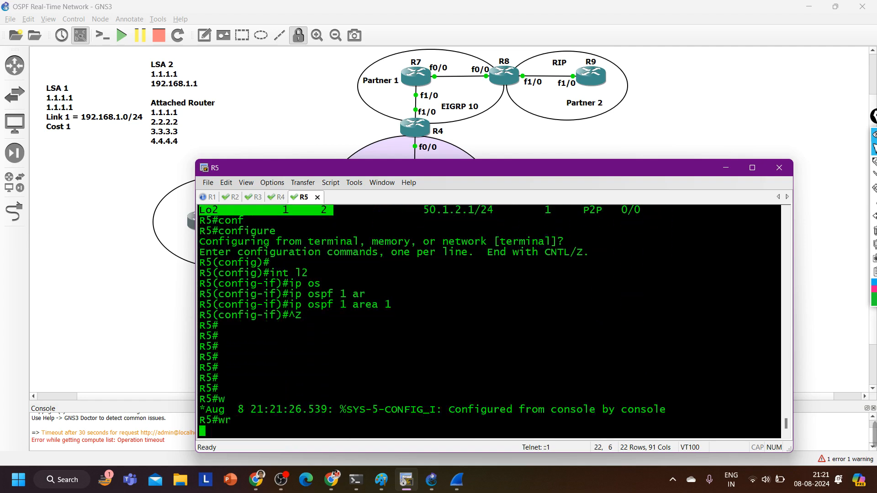
key(Return)
key(Return)
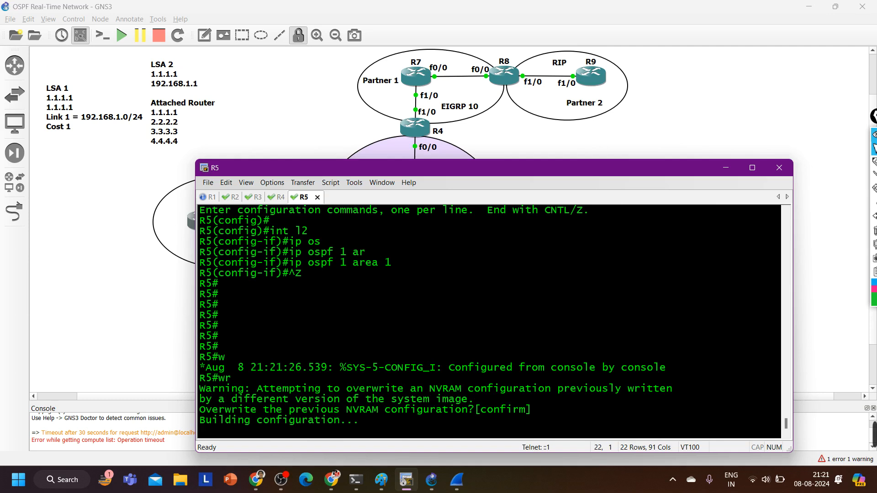
key(Return)
key(Return)
key(Return)
key(Return)
key(Return)
key(Return)
key(Return)
key(Return)
key(Return)
key(Return)
key(Return)
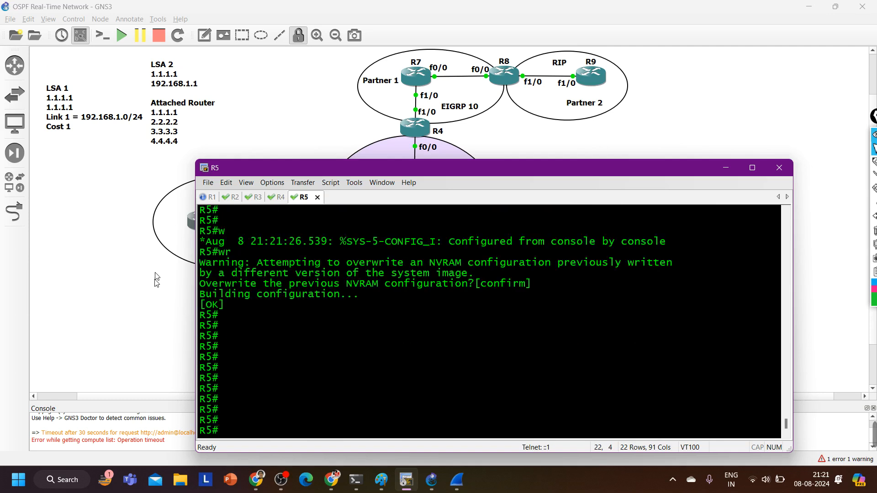
Add a topology note beside R5 with the lines 0.1.1.0/24, 50.1.2.0/24 and 50.1.3.0/24
click(90, 172)
click(205, 35)
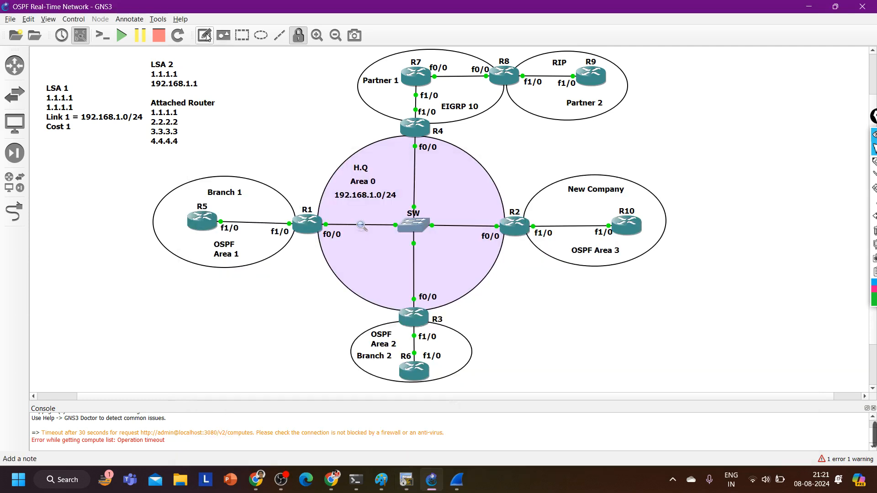
click(167, 211)
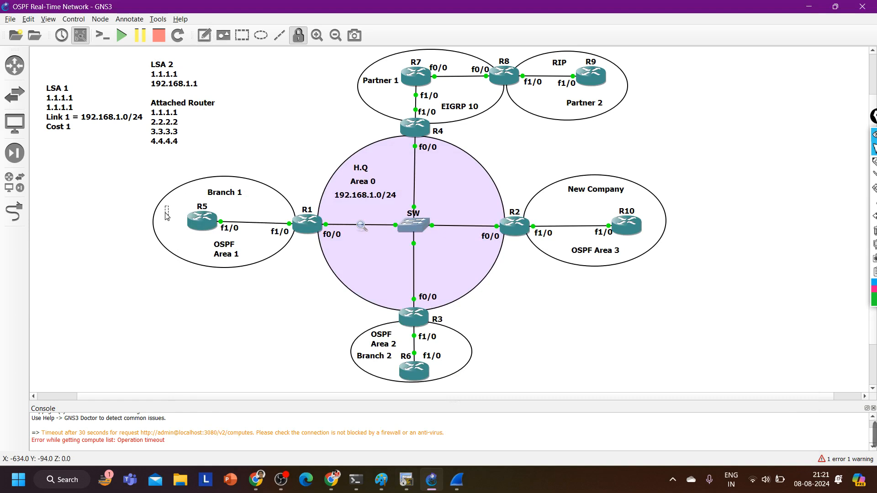
text(1.1.1.0/2)
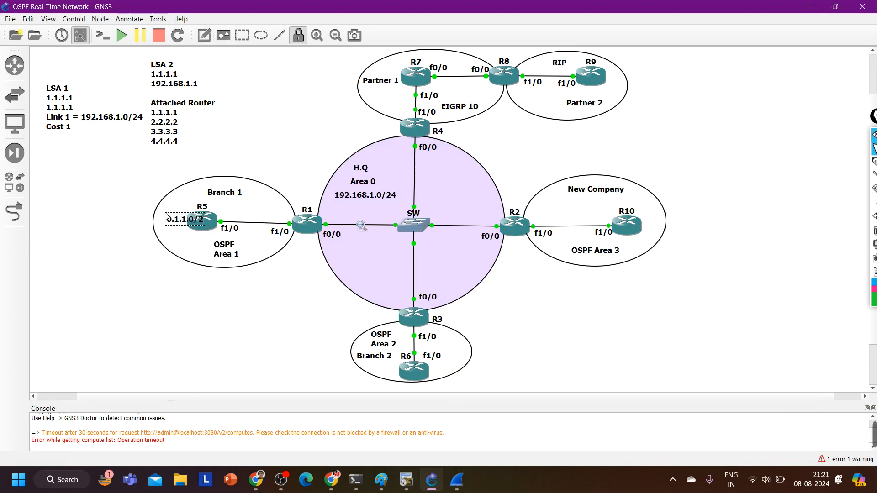
text(4)
key(Return)
text(50.1.2.0/24)
key(Return)
text(5)
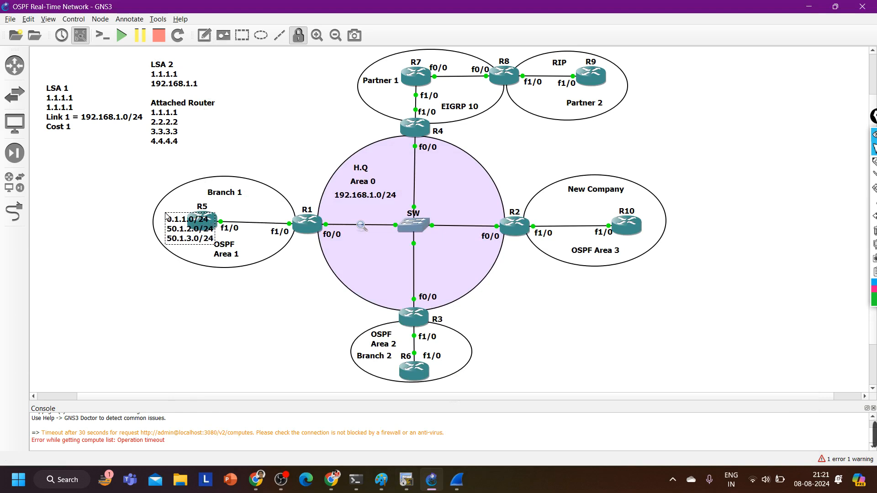
click(122, 363)
Move the network note outside the Branch 1 ellipse, on R5's side, and correct its first line to 50.1.1.0/24
drag(215, 246, 110, 208)
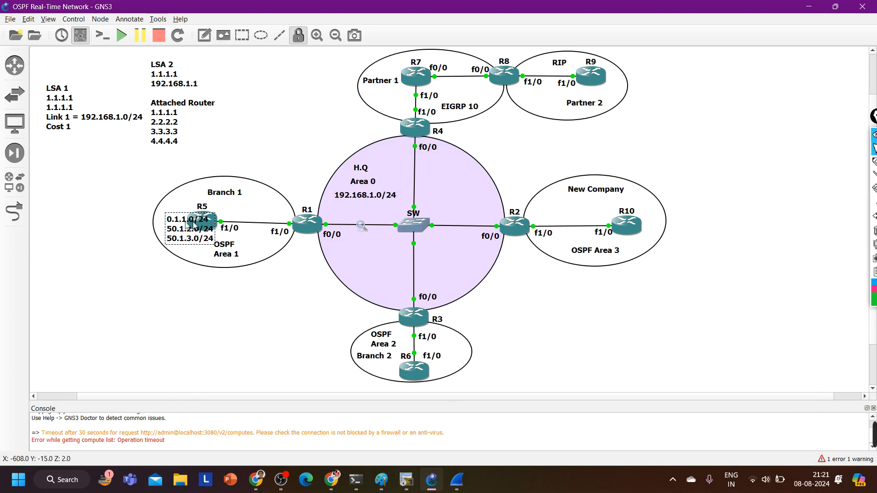
drag(194, 225, 126, 217)
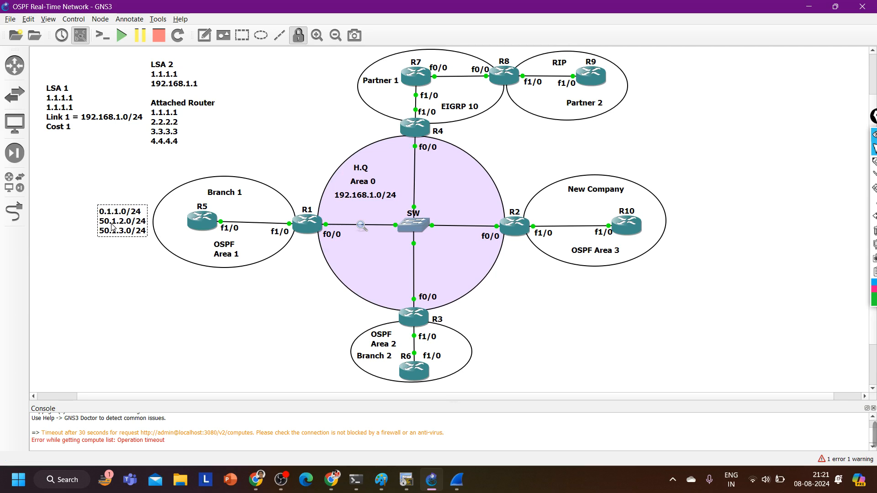
key(Delete)
text(50)
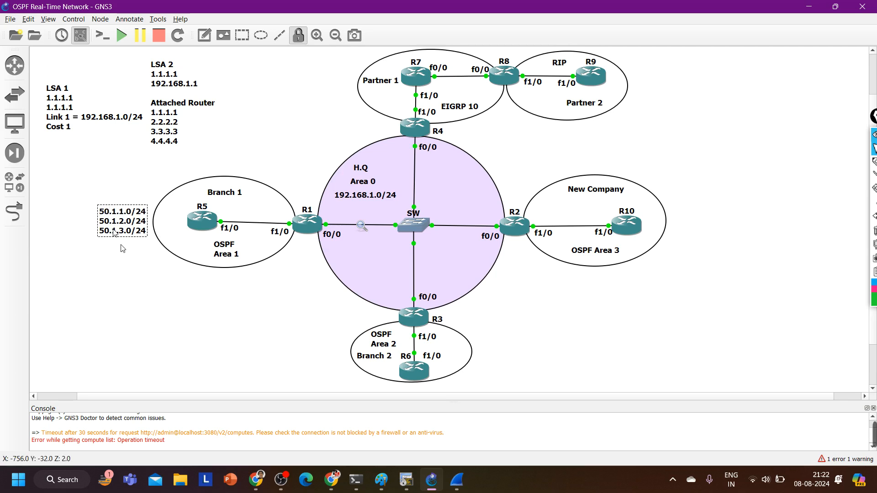
Move the R5 network note across to R1 and back outside the Branch 1 ellipse
click(132, 303)
drag(109, 231, 288, 223)
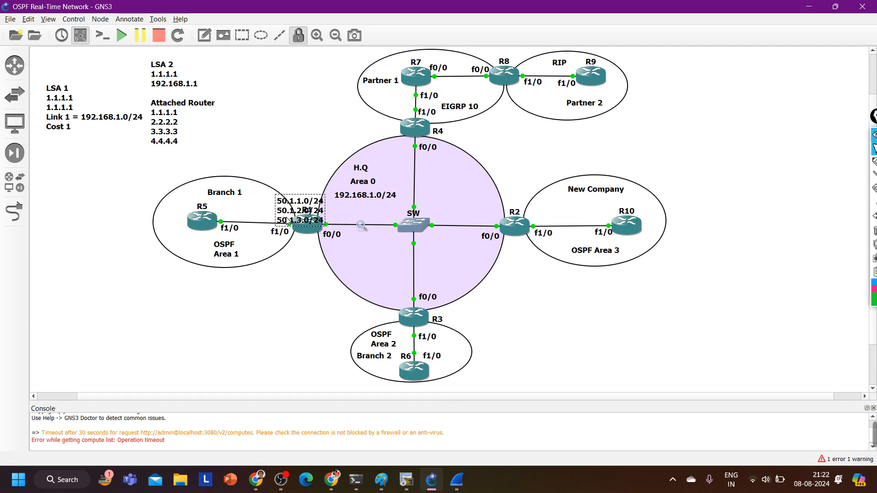
drag(287, 222, 111, 229)
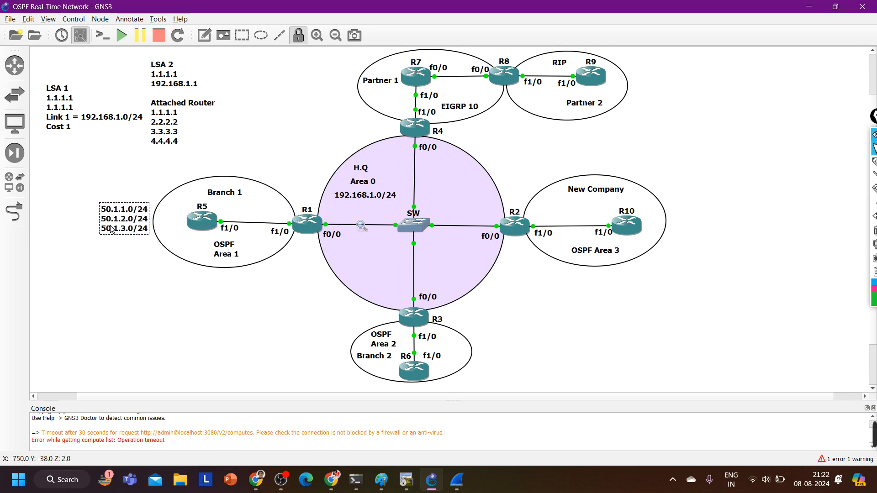
click(161, 302)
Switch to R5's SecureCRT console and make its window taller with a fresh prompt
click(406, 480)
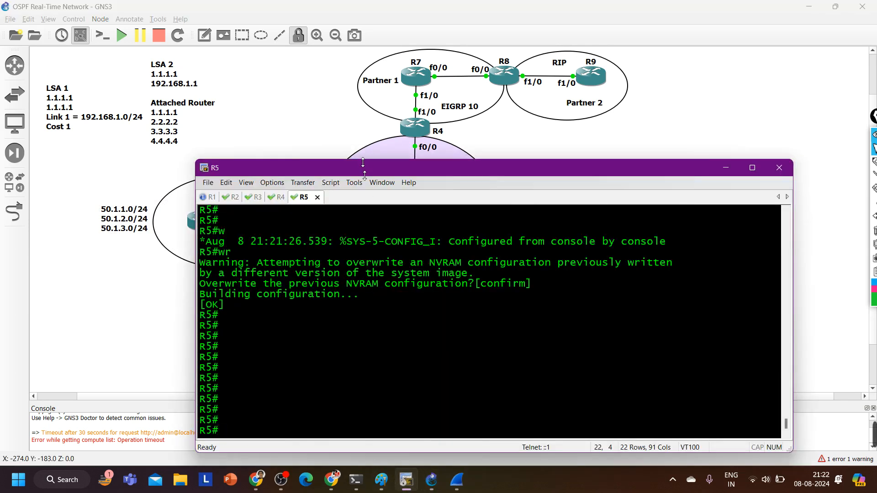
drag(365, 160, 380, 99)
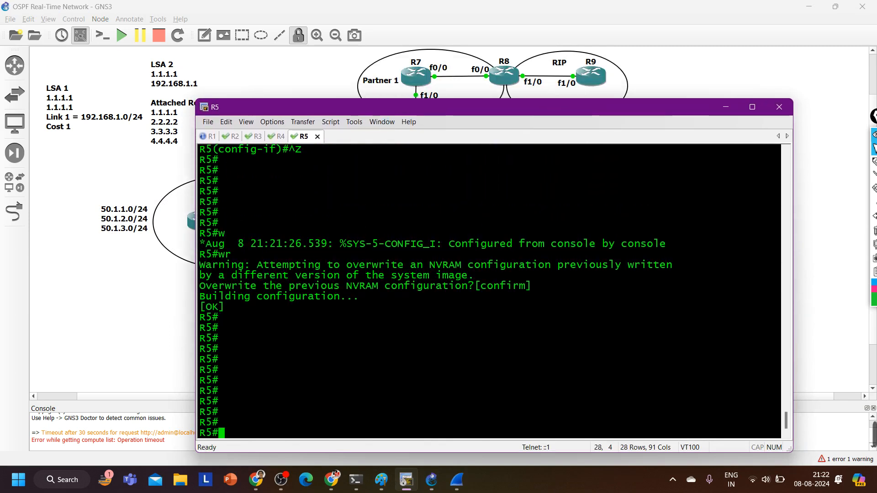
key(Return)
key(Return)
key(Return)
key(Return)
key(Return)
key(Return)
key(Return)
key(Return)
key(Return)
key(Return)
key(Return)
key(Return)
Display R5's OSPF database and highlight the 5.5.5.5 entry under the area 1 router link states
text(sh)
key(Tab)
text(ip )
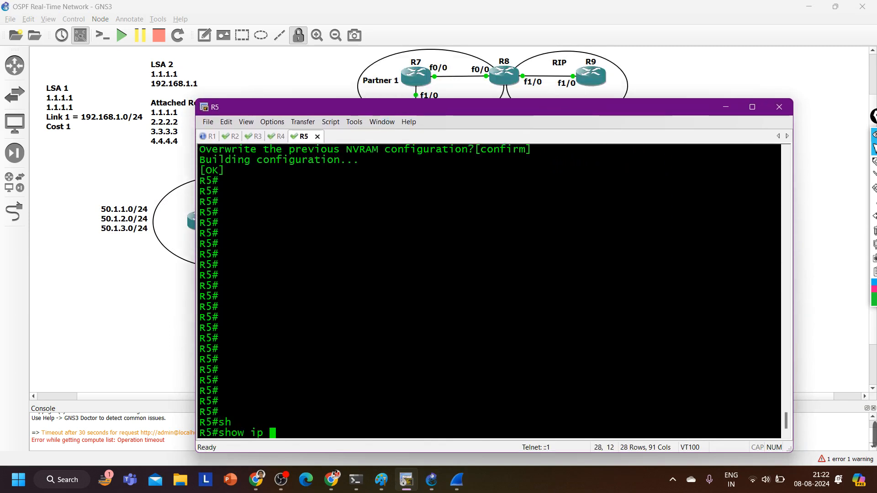
text(os)
key(Tab)
text(d)
key(Tab)
key(Return)
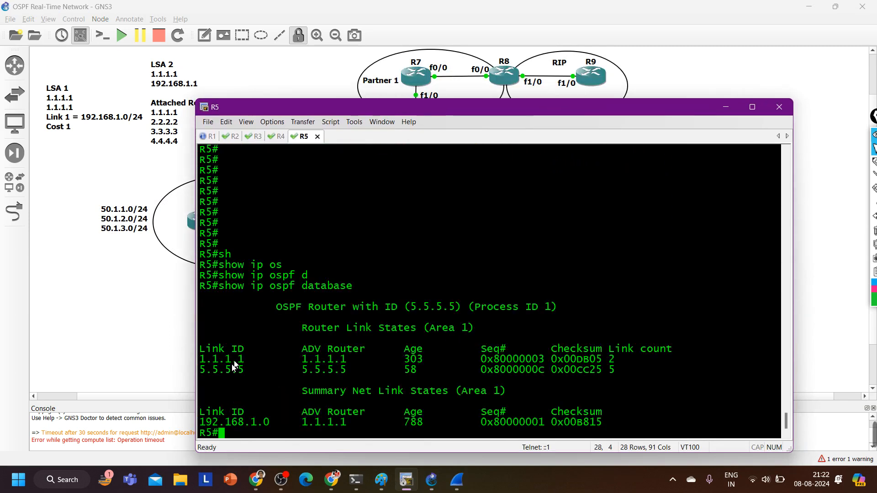
drag(208, 371, 630, 371)
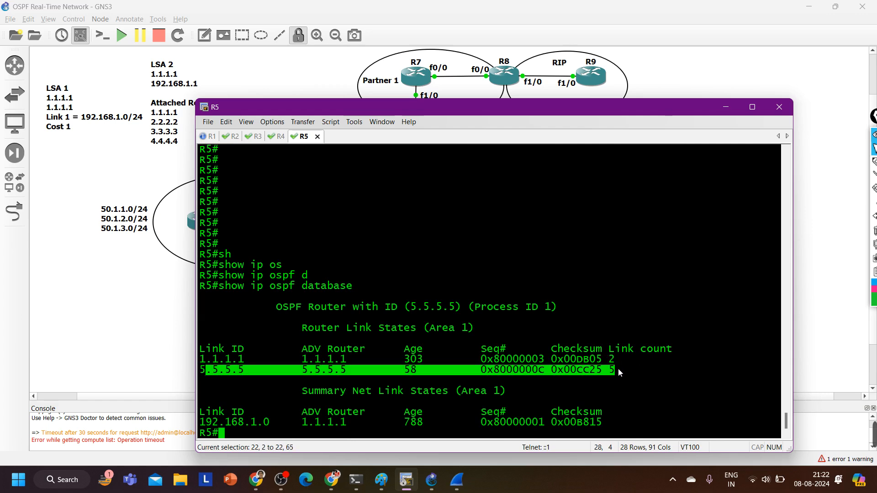
Display the router LSA details for 5.5.5.5 from R5's OSPF database
text(sh)
key(Tab)
text(ip )
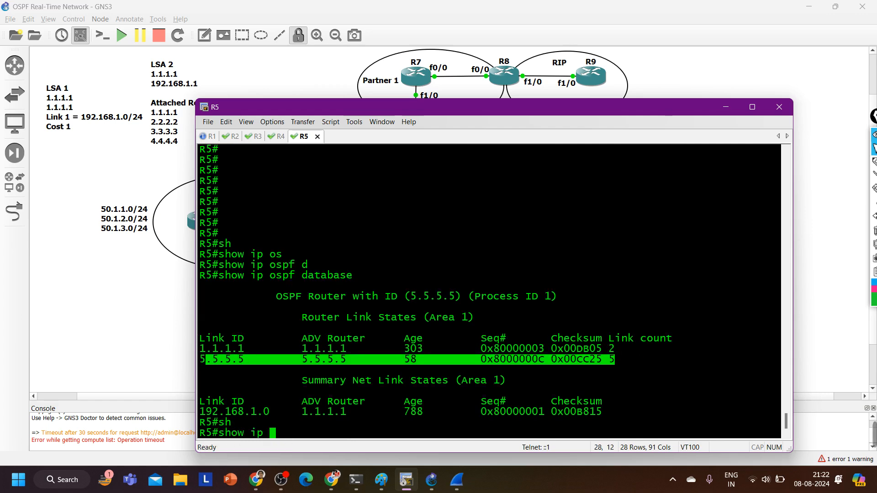
text(os)
key(Tab)
text(da)
key(Tab)
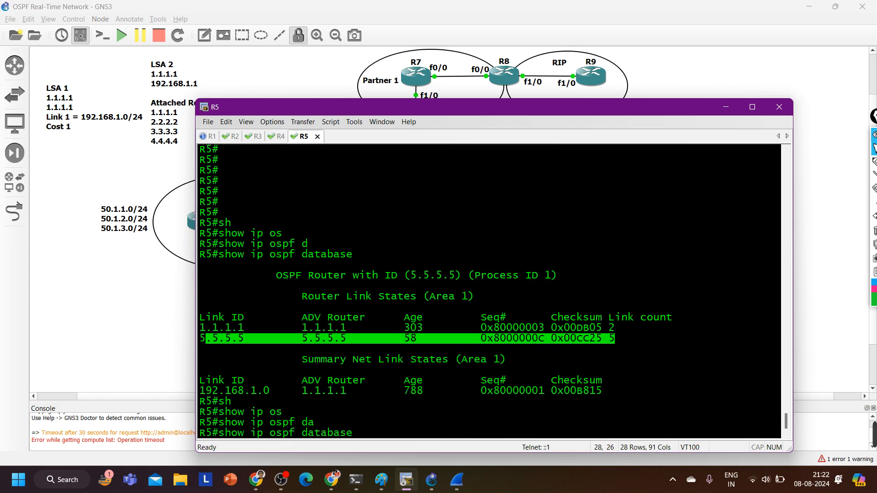
text(rp)
key(BackSpace)
text(o)
key(Tab)
text(5.5.5.5)
key(Return)
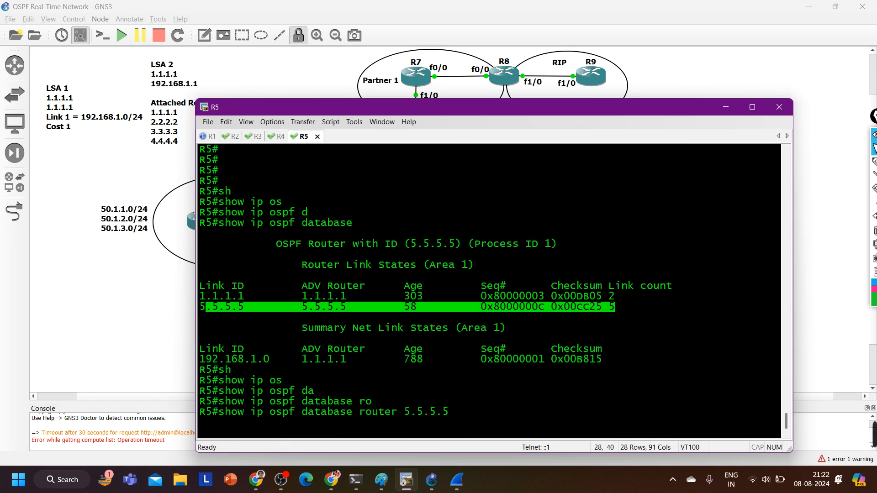
Page through the 5.5.5.5 router LSA and highlight stub networks 50.1.1.0, 50.1.3.0 and 50.1.2.0
key(Return)
key(Return)
key(Return)
key(Return)
key(Return)
key(Return)
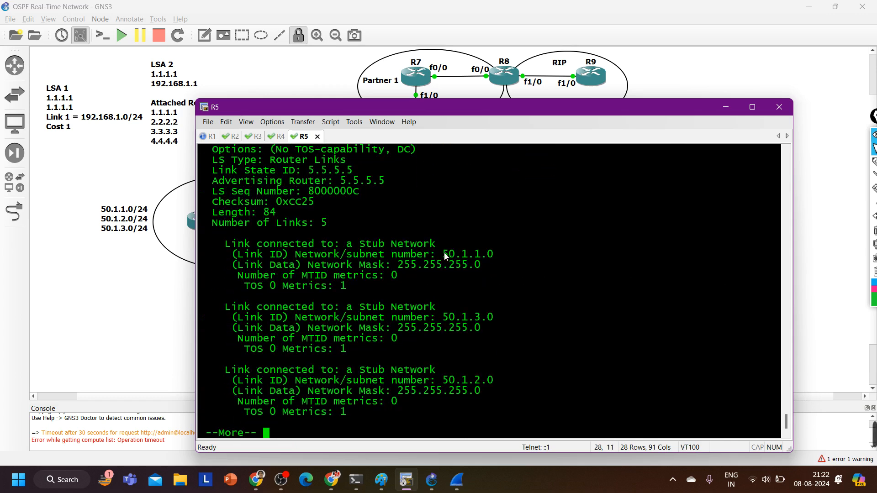
drag(442, 254, 495, 254)
drag(442, 317, 514, 316)
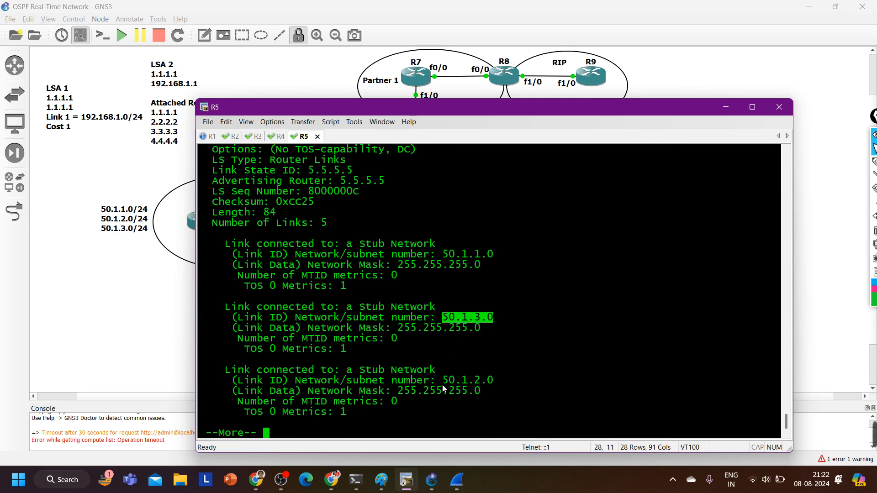
drag(442, 380, 515, 381)
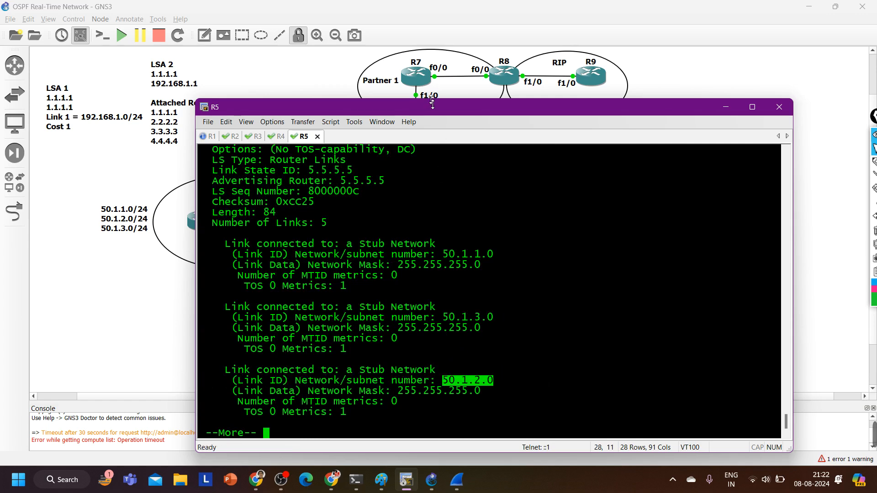
Shorten the console window to uncover the topology, and leave configuration mode in R1's session
drag(432, 103, 432, 269)
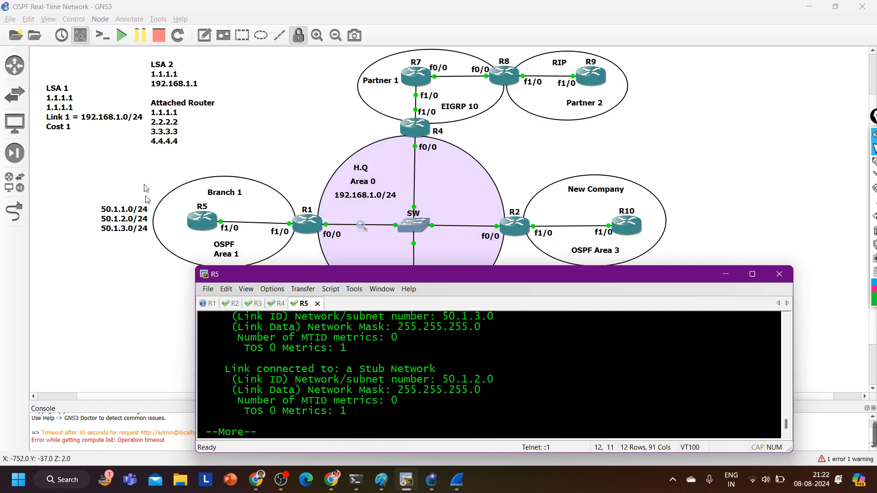
key(ctrl+Tab)
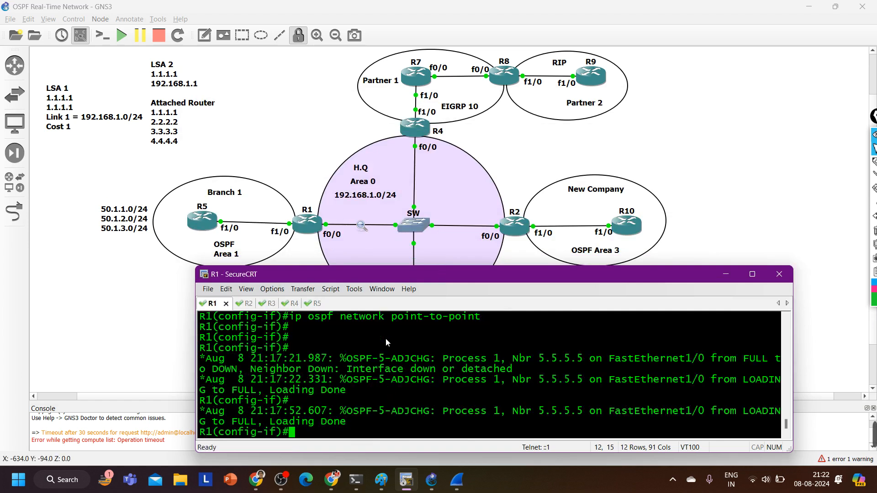
key(ctrl+z)
key(Return)
key(Return)
key(Return)
key(Return)
key(Return)
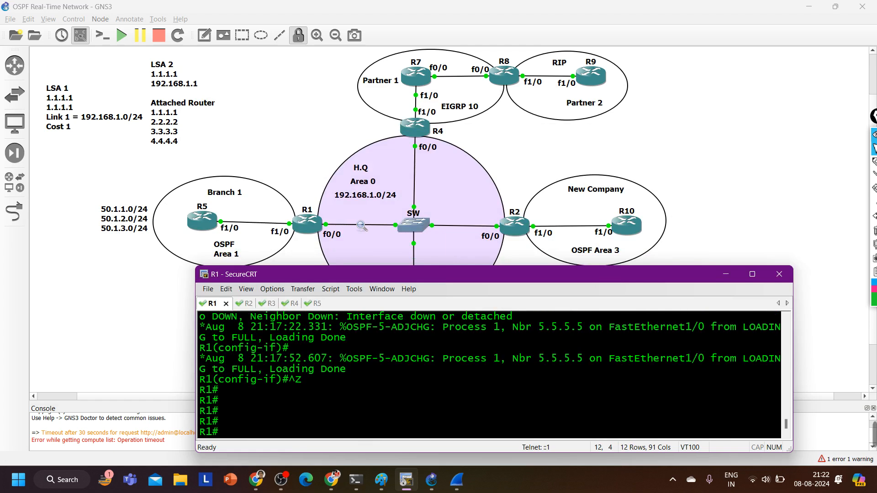
Display R1's OSPF database and highlight the area 0 router link states for 1.1.1.1 through 4.4.4.4
text(show ip os)
key(Tab)
text(d)
key(Tab)
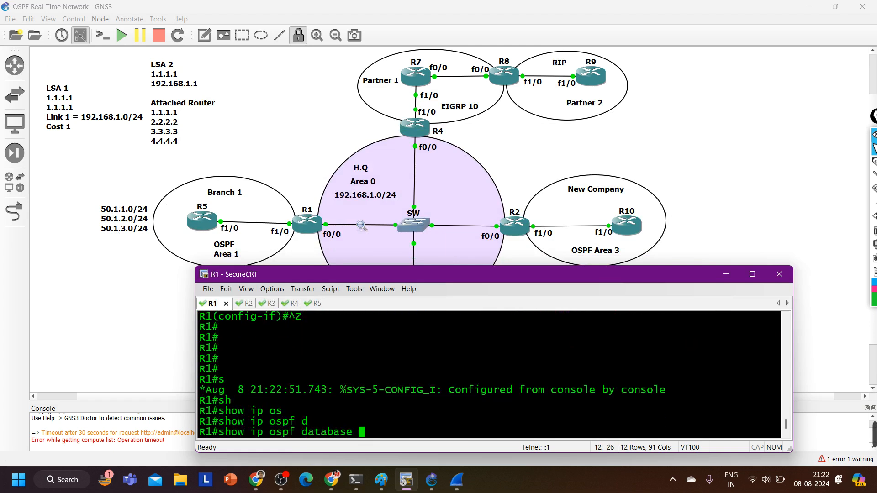
key(Return)
scroll(355, 355, up, 6)
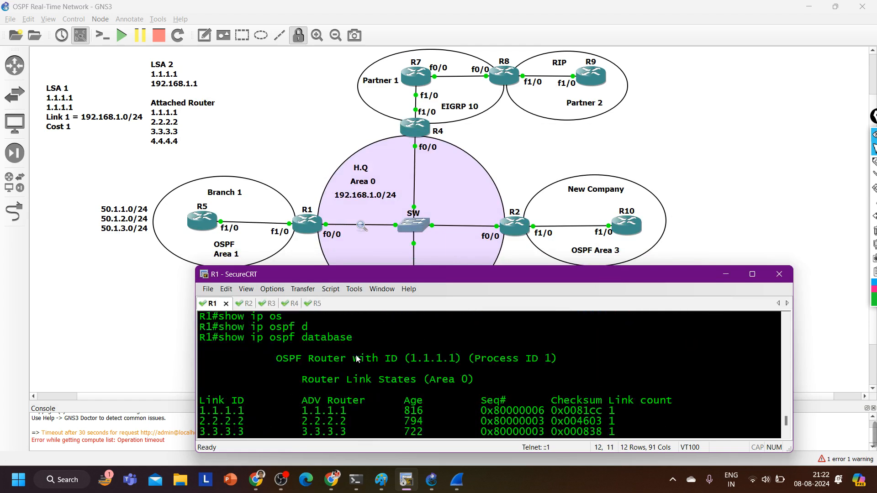
scroll(357, 358, down, 1)
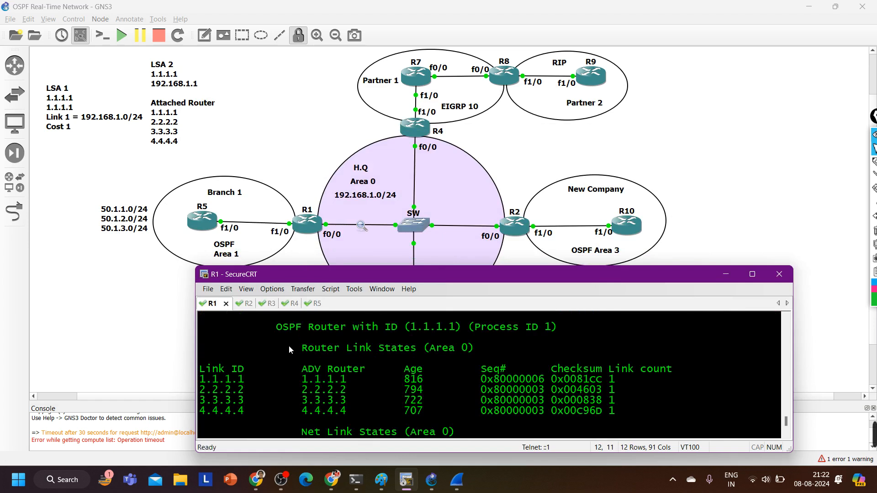
drag(297, 353, 529, 354)
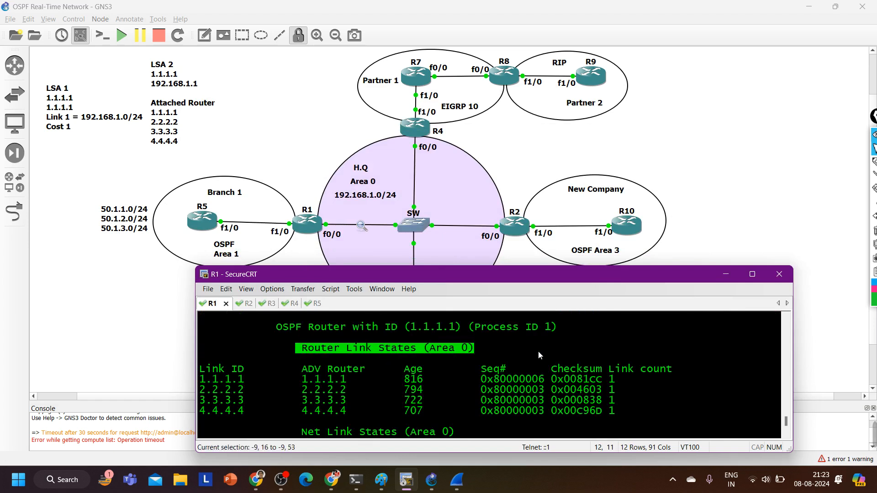
drag(221, 380, 568, 418)
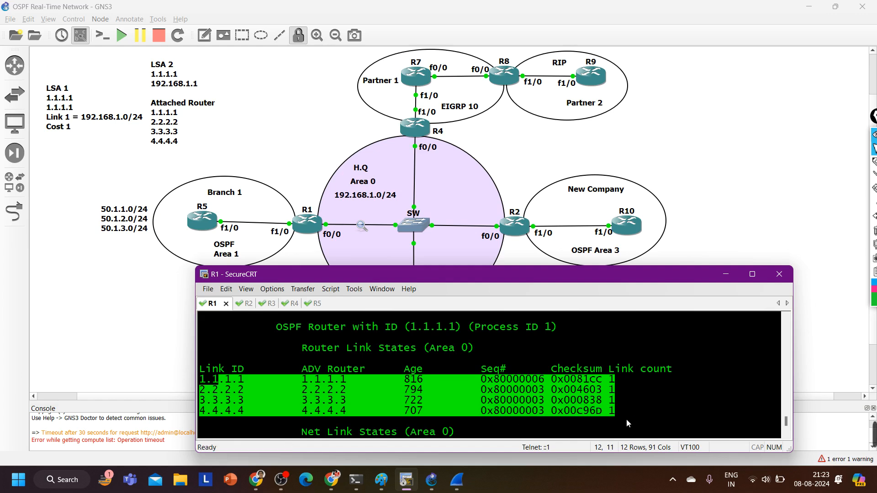
Page through the rest of R1's OSPF database, highlighting the Router Link States (Area 1) heading
key(space)
key(Return)
key(Return)
key(Return)
key(Return)
key(Return)
key(Return)
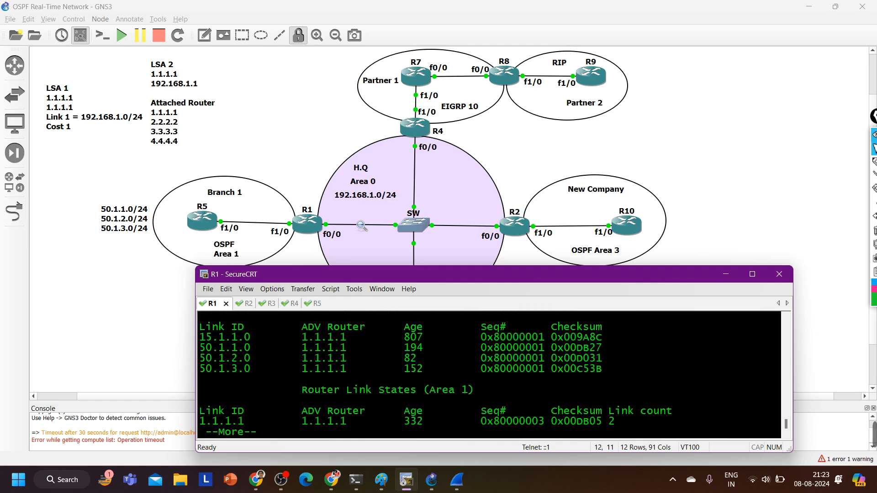
key(Return)
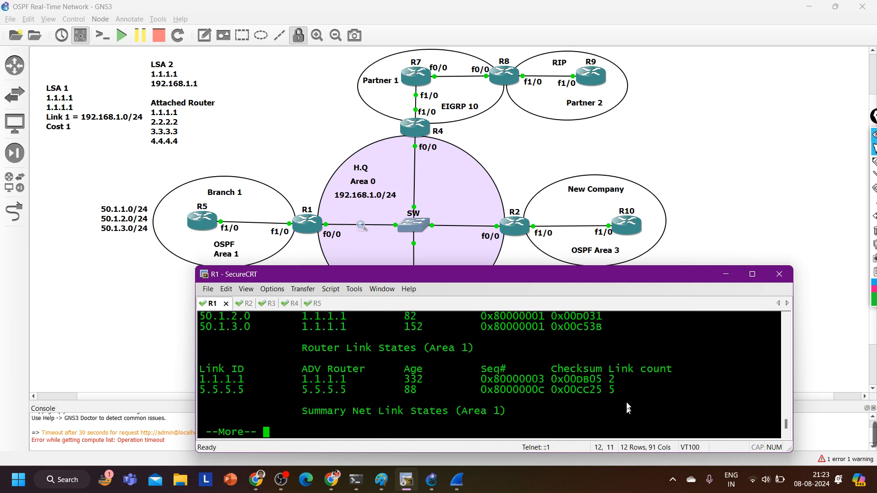
drag(293, 348, 474, 348)
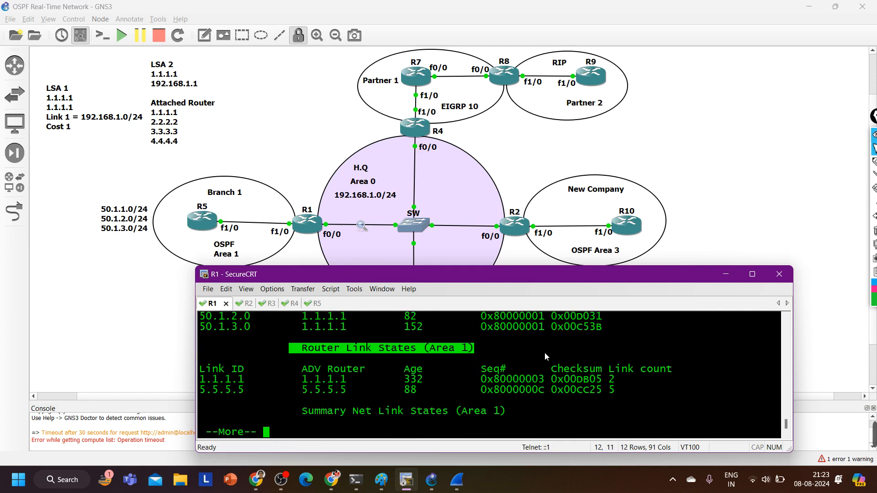
key(space)
key(Return)
key(Return)
key(Return)
key(Return)
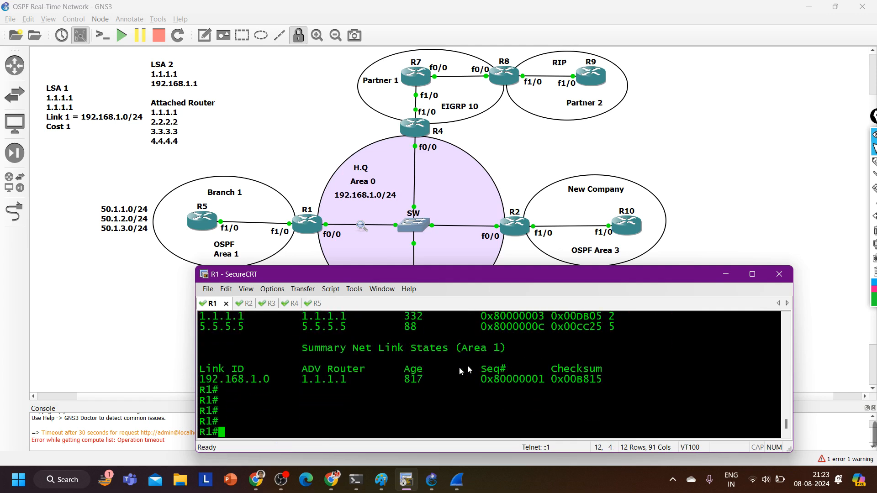
Compare the area 0 and area 1 router link states in R1's database, highlighting both headings and the area 1 entry for 5.5.5.5
scroll(461, 371, up, 3)
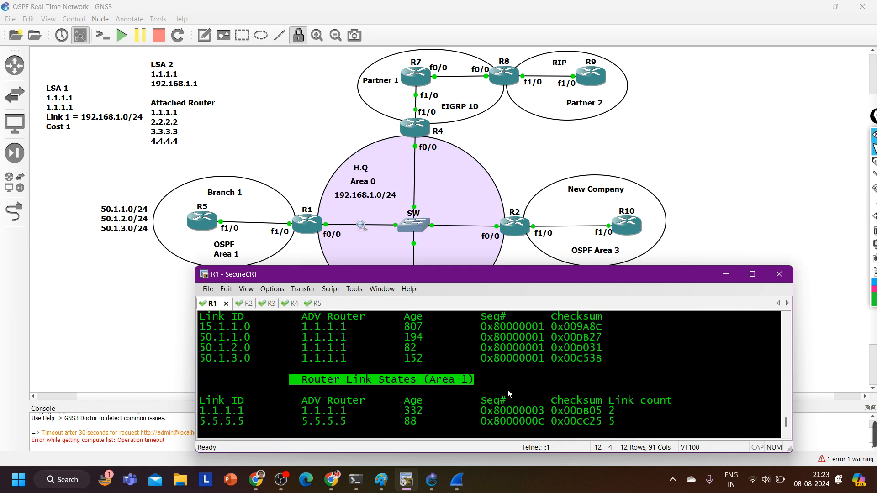
scroll(507, 392, up, 2)
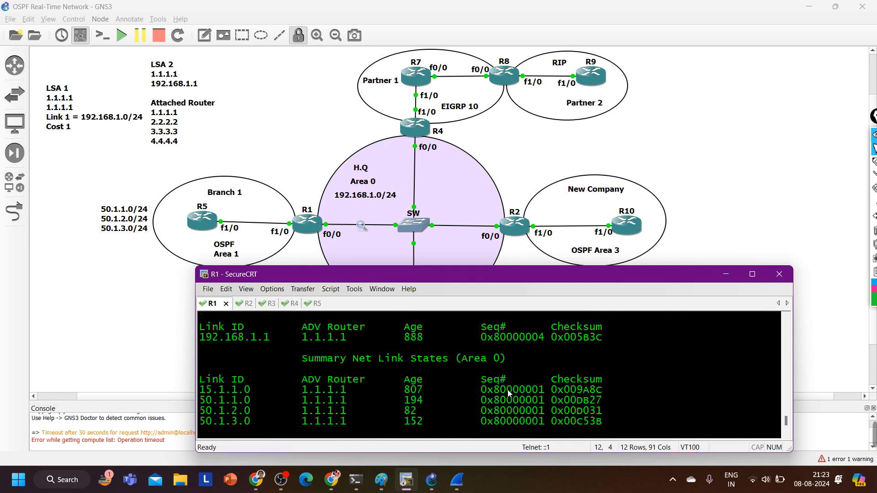
scroll(508, 392, up, 3)
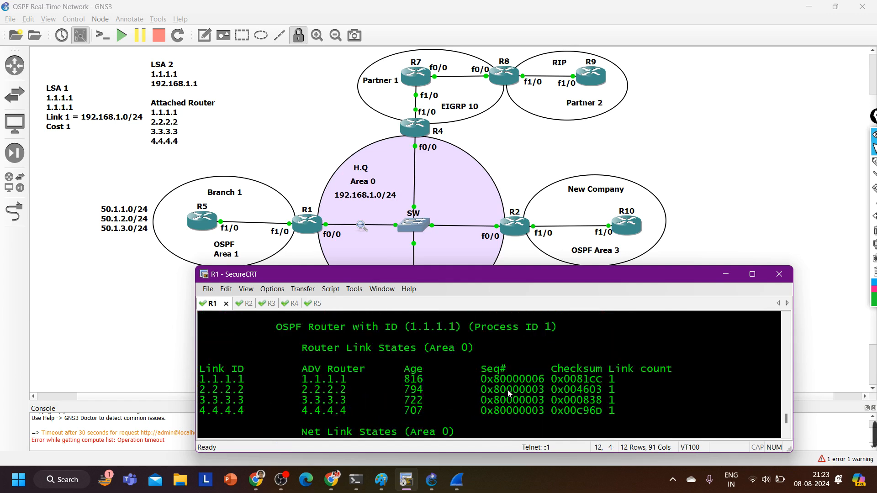
scroll(434, 355, up, 1)
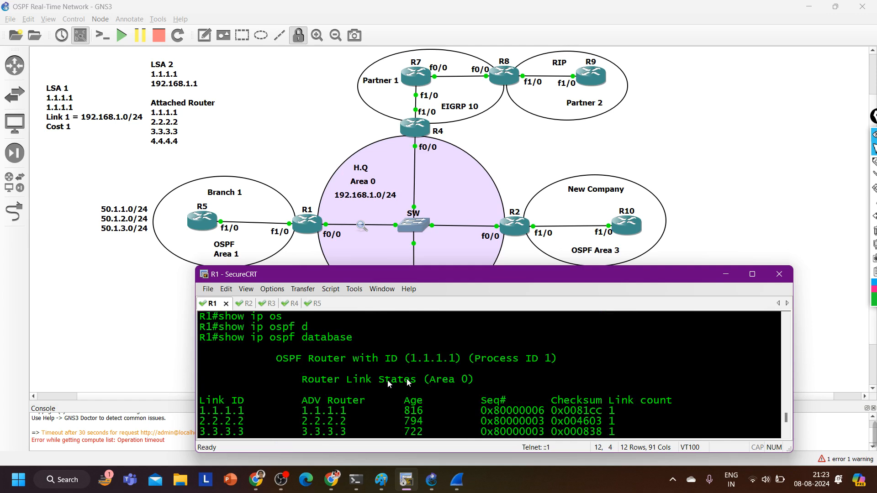
drag(289, 383, 515, 380)
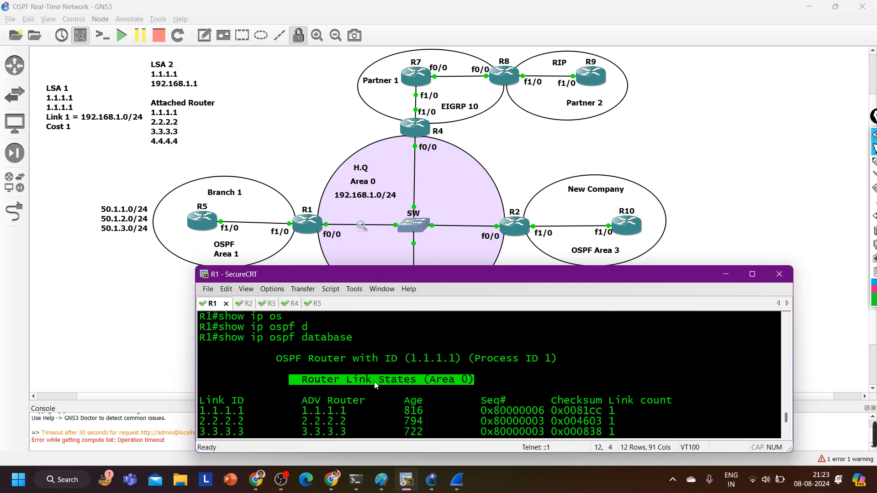
scroll(374, 382, down, 2)
scroll(315, 392, down, 2)
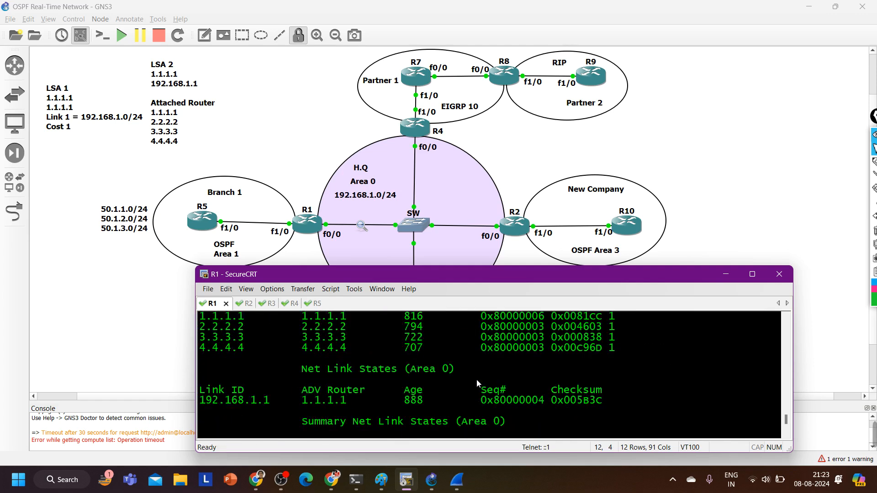
scroll(322, 374, down, 4)
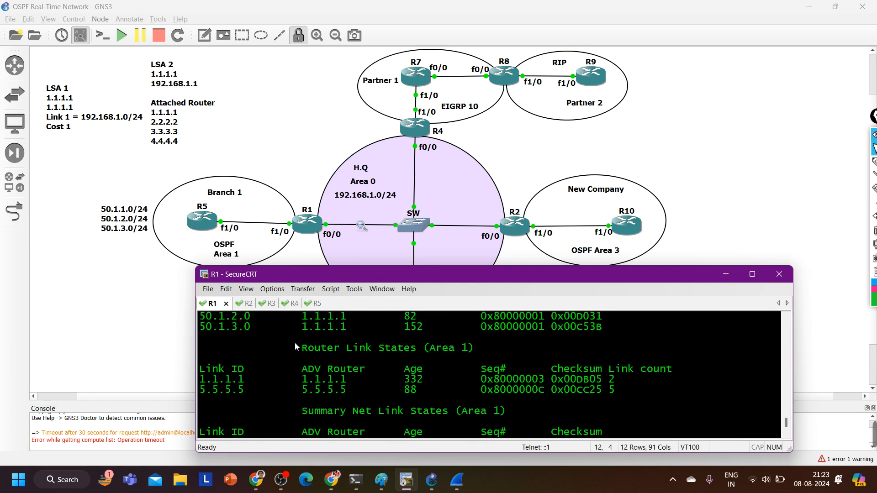
mouse_move(282, 348)
mouse_down()
mouse_move(504, 350)
mouse_move(284, 348)
mouse_up()
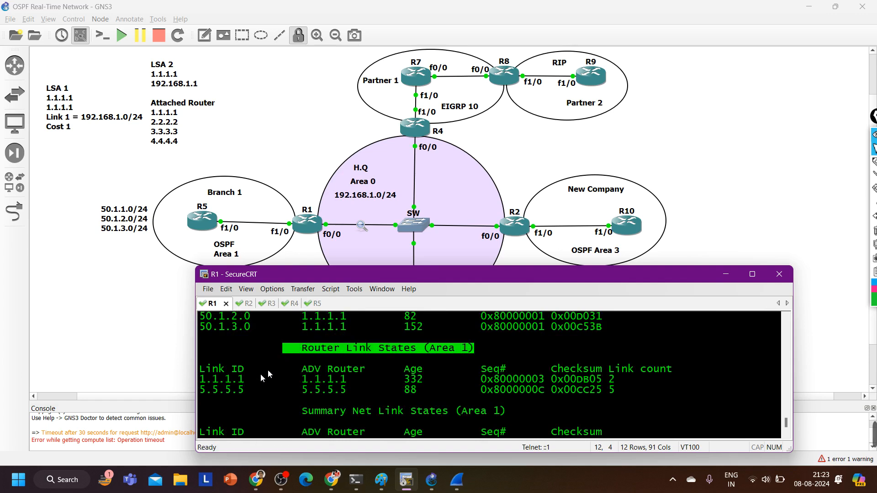
drag(201, 393, 627, 388)
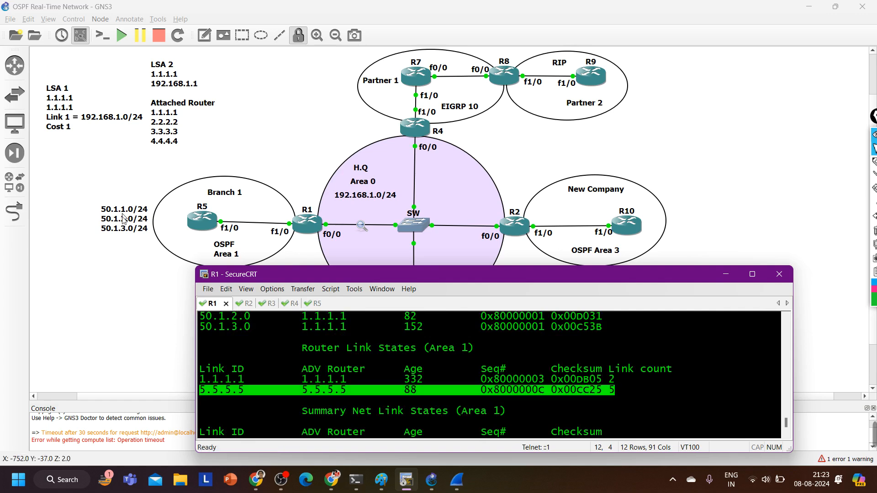
key(Return)
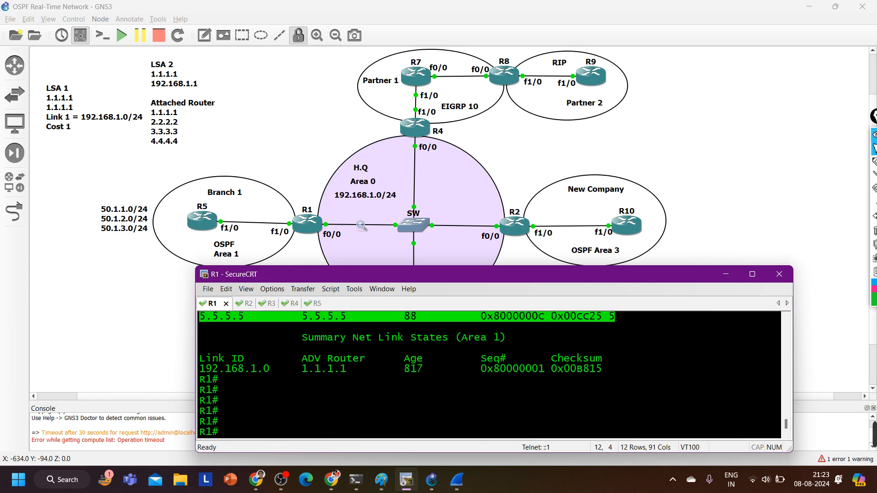
Display the router LSA of 5.5.5.5 from R1's OSPF database
text(sh)
key(Tab)
text(ip )
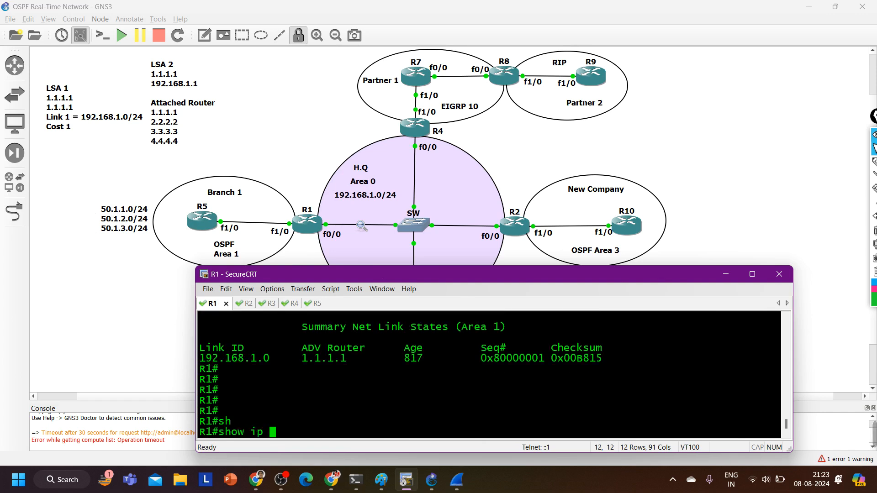
text(os)
key(Tab)
text(d)
key(Tab)
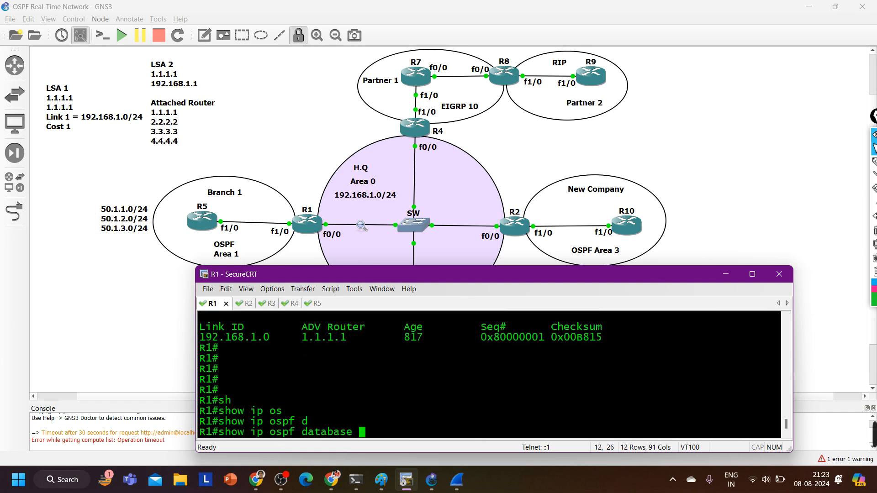
text(ro)
key(Tab)
text(5.)
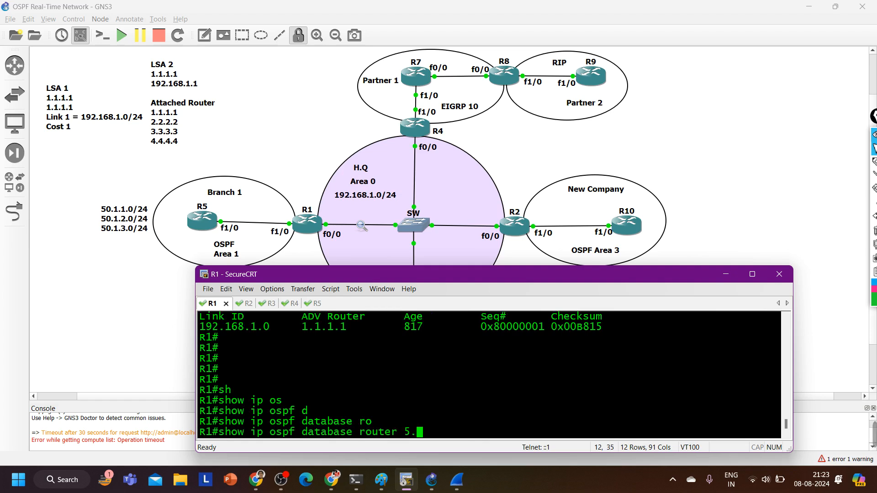
text(5.5.5)
key(Return)
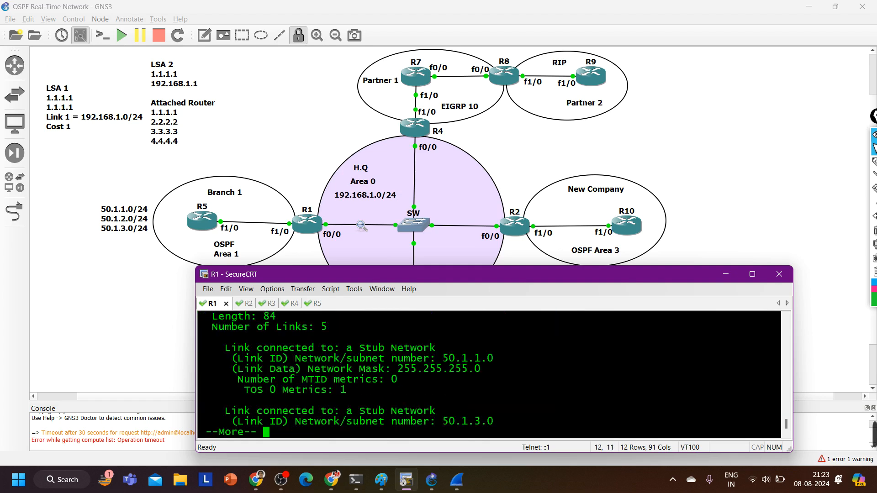
Page through the stub links in the 5.5.5.5 router LSA, highlighting subnets 50.1.1.0, 50.1.2.0 and 50.1.3.0 and the TOS 0 metric
drag(432, 361, 504, 366)
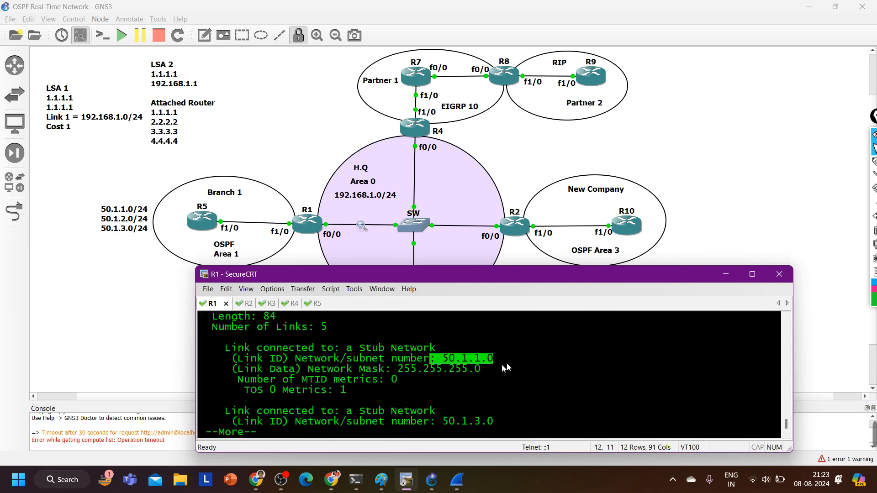
key(Return)
key(Return)
key(Return)
key(Return)
key(Return)
key(Return)
key(Return)
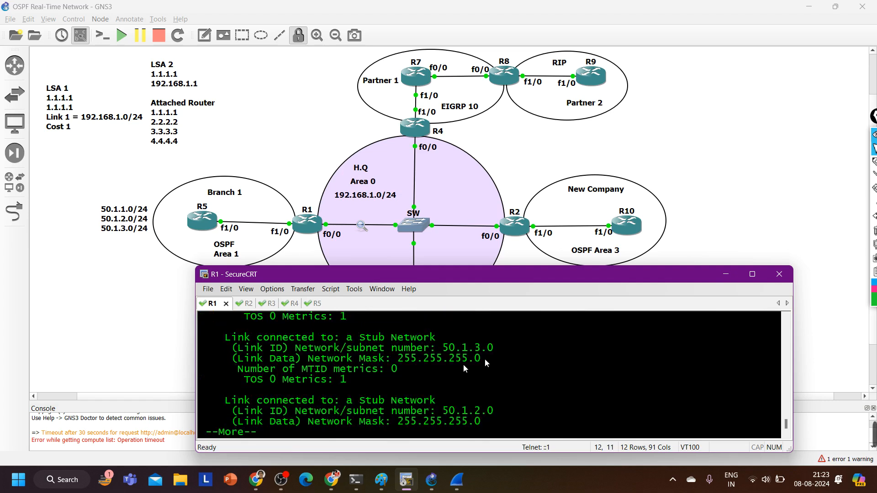
drag(449, 411, 519, 414)
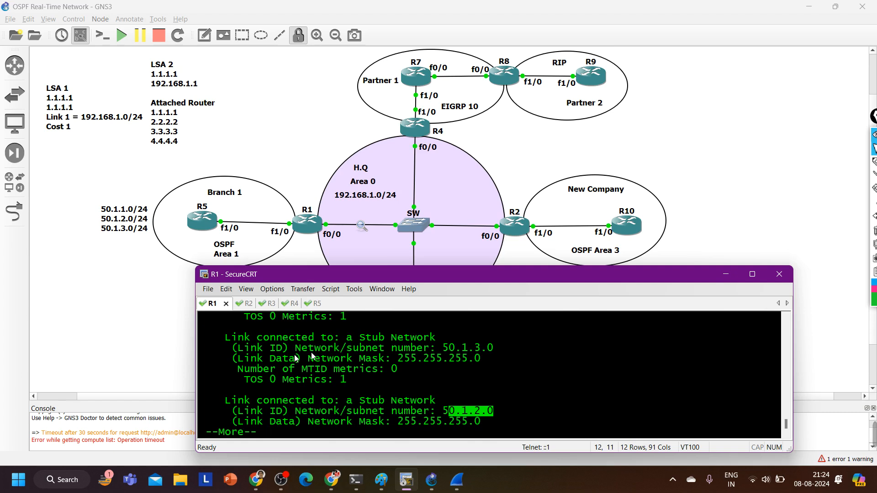
drag(247, 382, 357, 379)
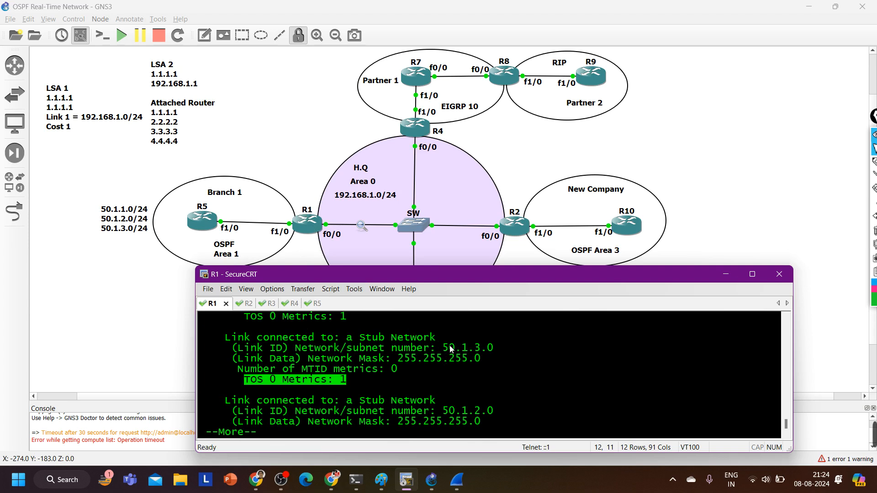
drag(449, 349, 504, 347)
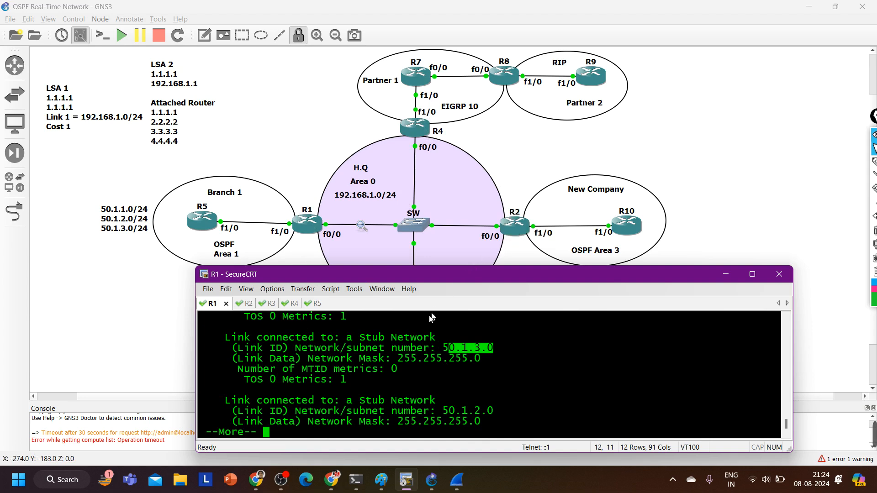
Switch to R2's session and display its OSPF database
key(ctrl+Tab)
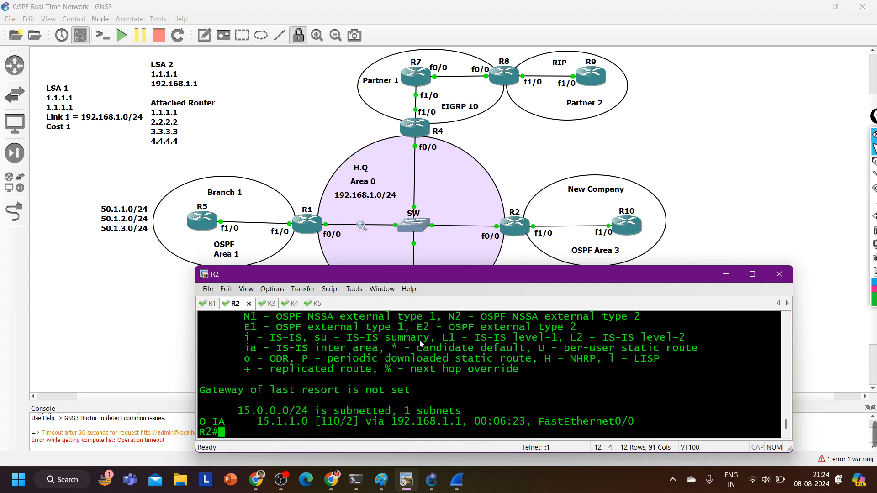
key(Return)
key(Return)
key(Return)
key(Return)
key(Return)
key(Return)
key(Return)
key(Return)
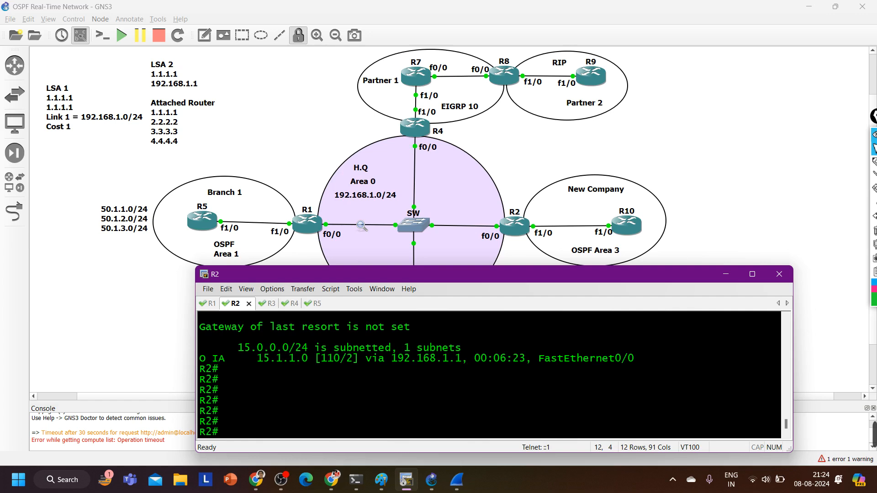
key(Return)
text(sh)
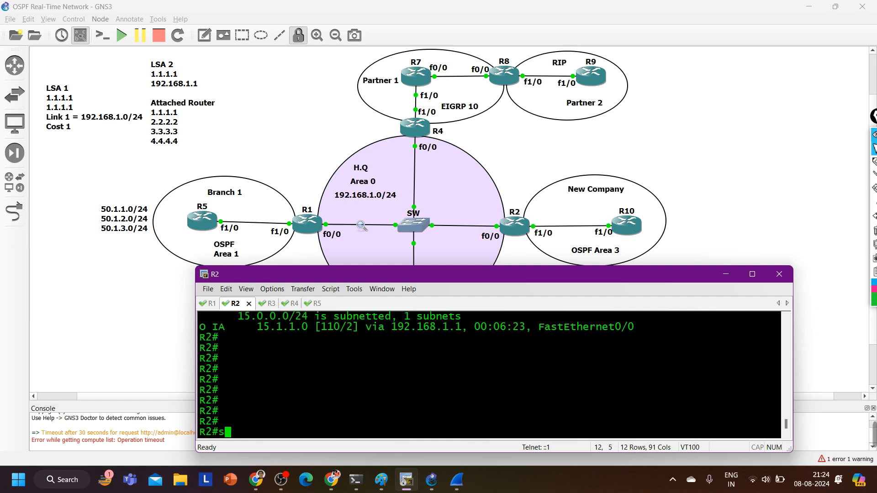
key(Tab)
text(ip os)
key(Tab)
text(d)
key(Tab)
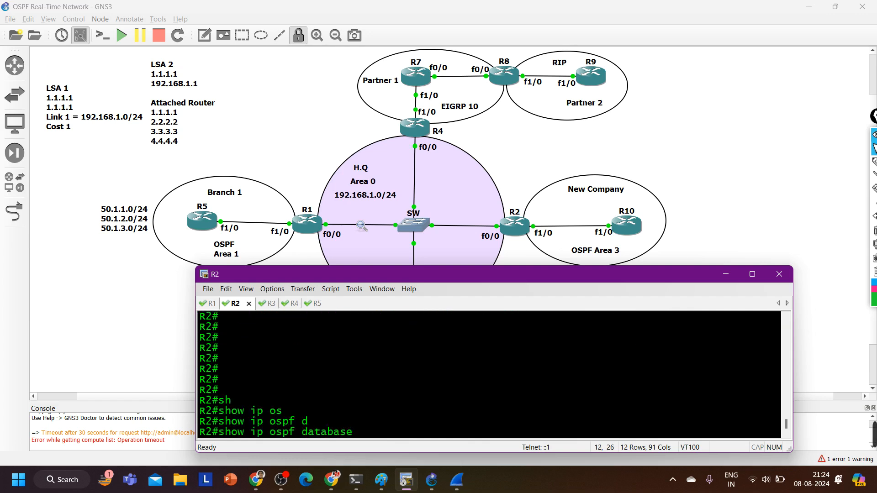
key(Return)
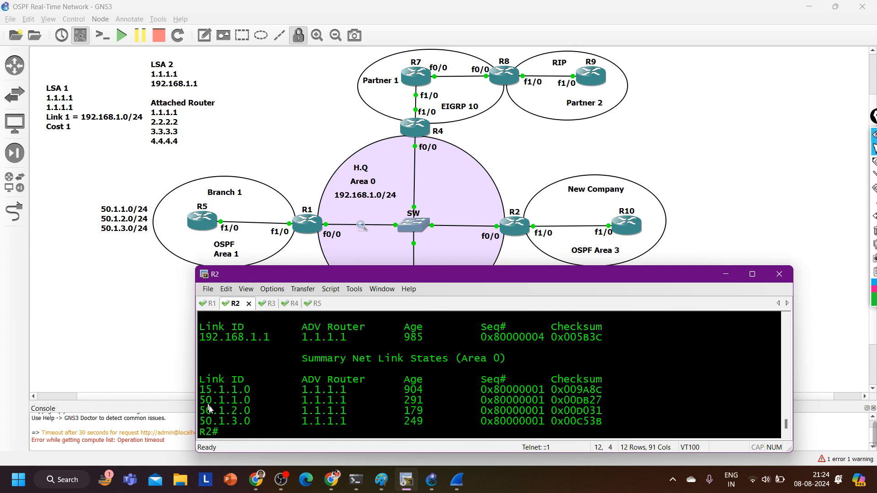
Highlight the 15.1.1.0 and 50.1.1.0–50.1.3.0 entries under R2's Summary Net Link States (Area 0)
drag(201, 403, 614, 430)
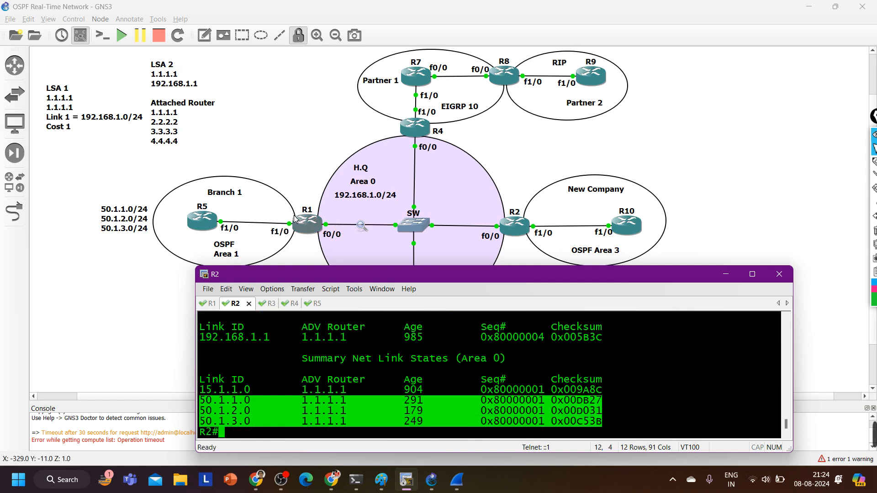
drag(211, 395, 658, 427)
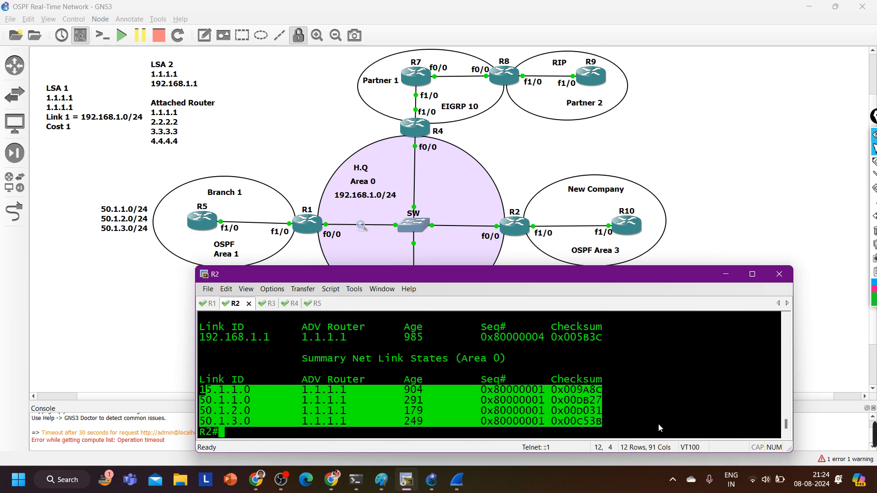
key(Return)
key(Return)
key(Return)
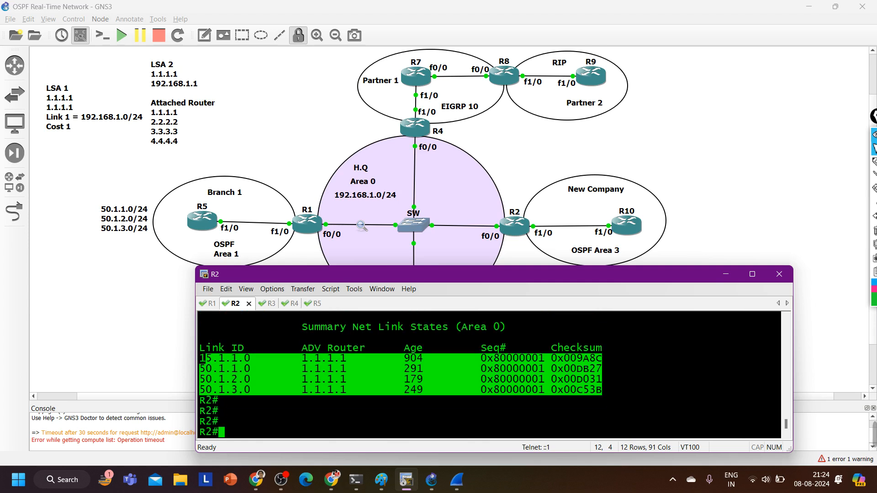
drag(219, 390, 267, 393)
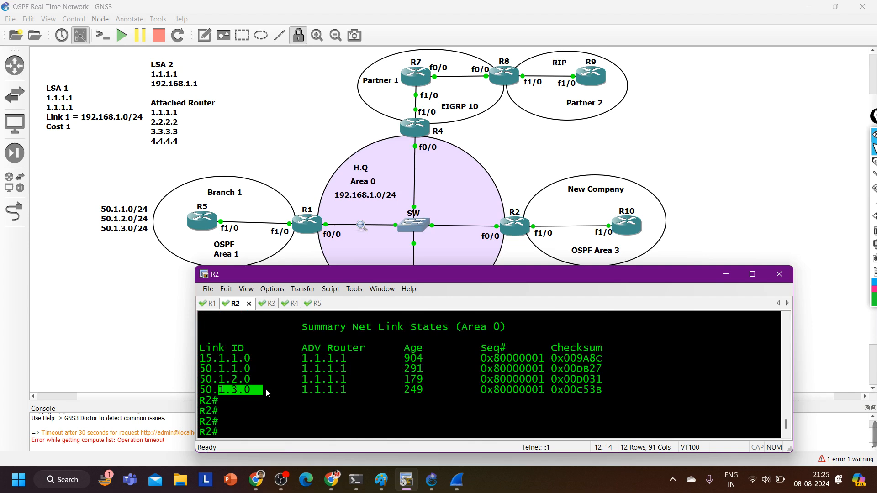
Display the summary LSA for 50.1.1.0 from R2's OSPF database
text(sh)
key(Tab)
text(ip os)
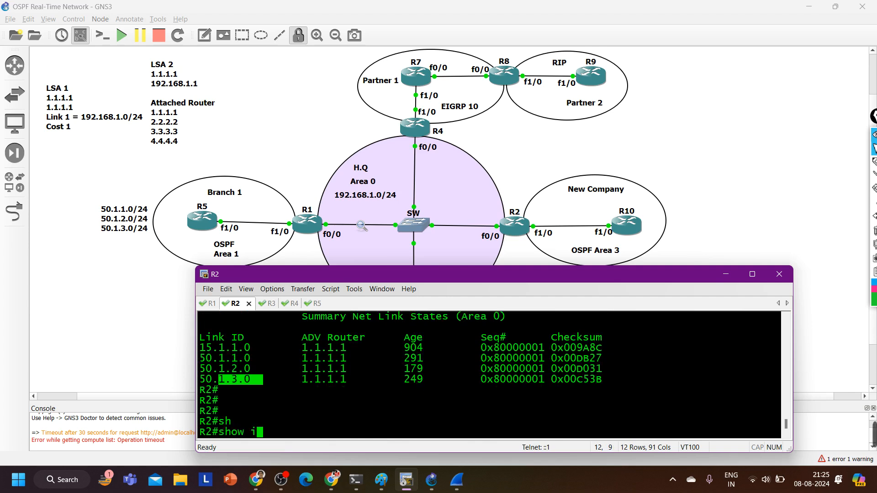
key(Tab)
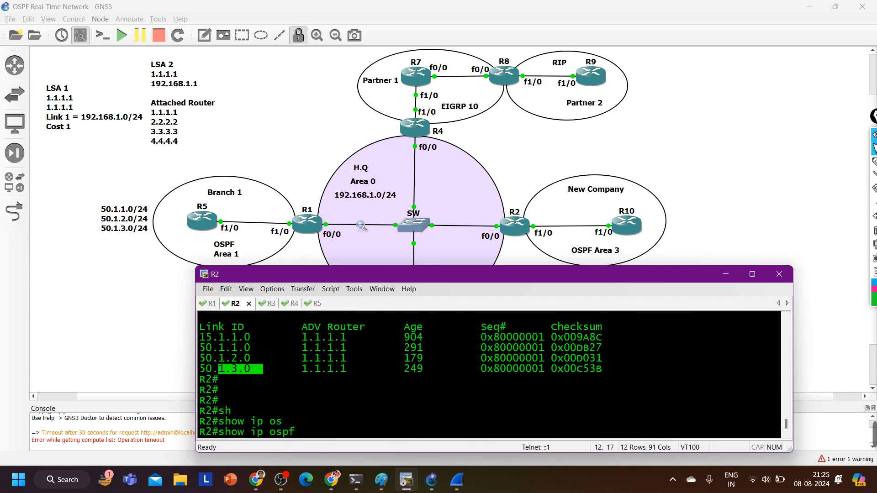
text(da)
key(Tab)
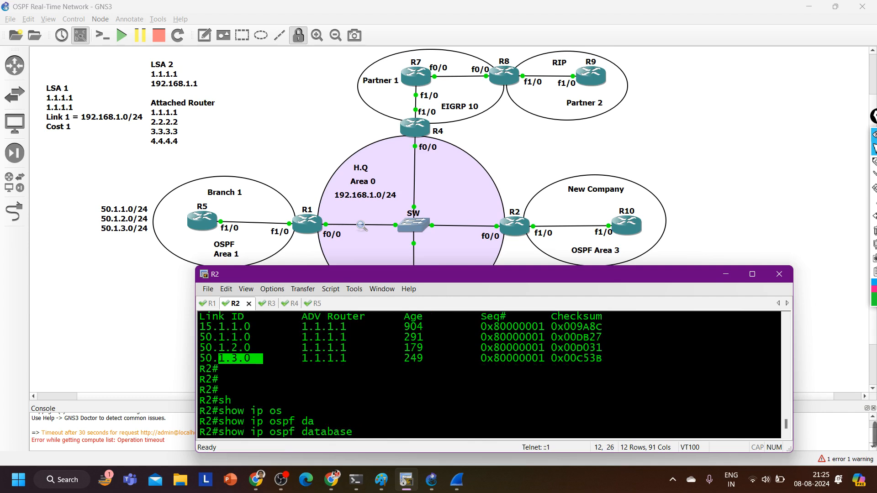
text(su)
key(Tab)
text(50.)
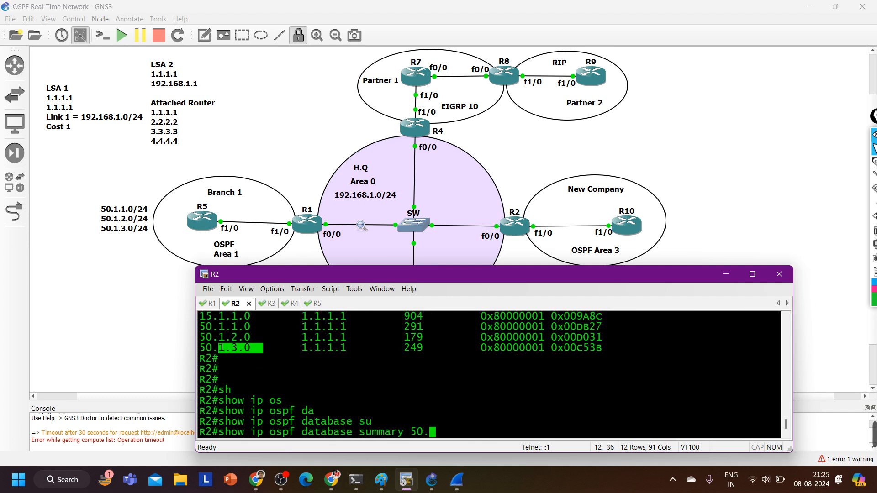
text(1.1.0)
key(Return)
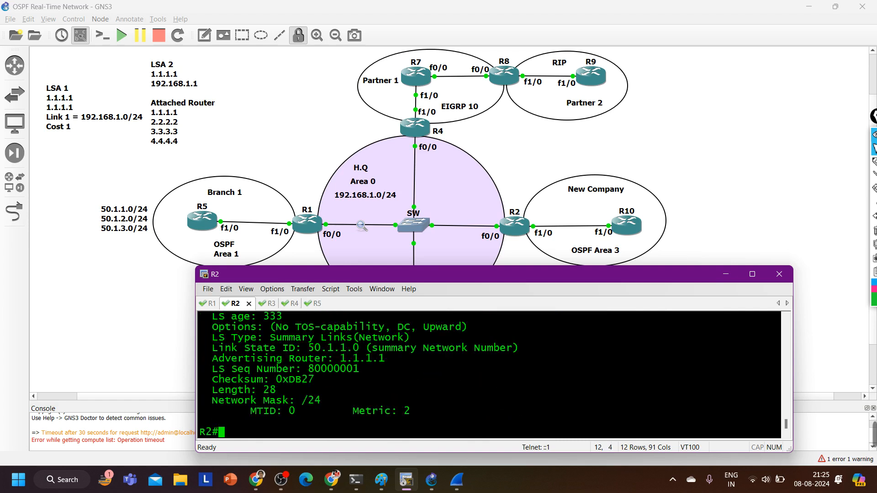
Examine the 50.1.1.0 summary LSA on R2, highlighting its link state ID and metric and checking the advertising router
scroll(314, 395, up, 4)
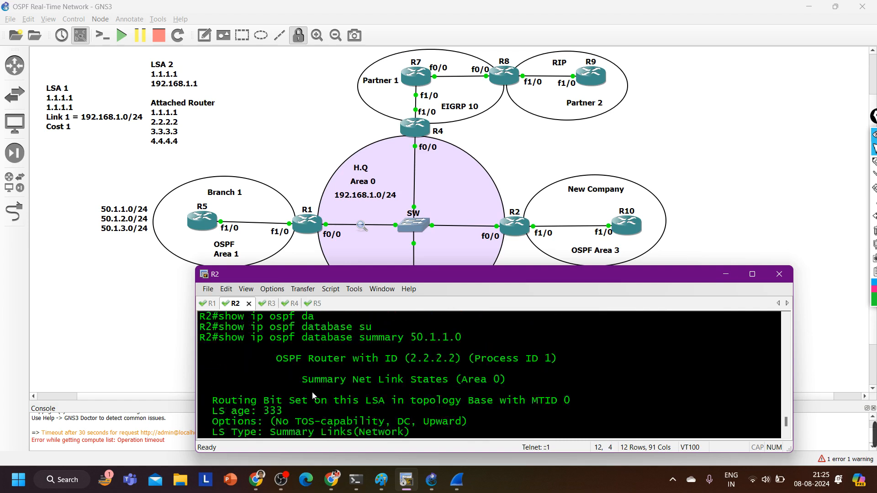
scroll(312, 392, down, 2)
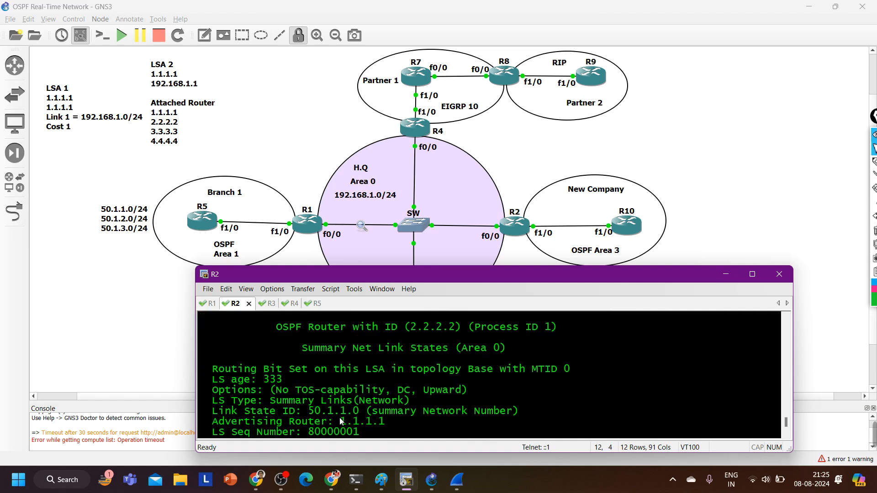
scroll(302, 391, down, 1)
mouse_move(218, 380)
mouse_down()
mouse_move(393, 383)
mouse_move(360, 388)
mouse_up()
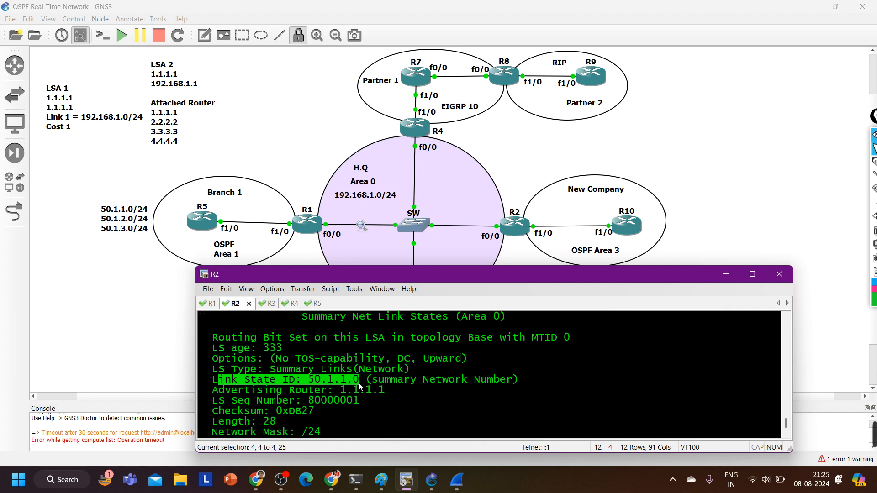
scroll(343, 393, down, 1)
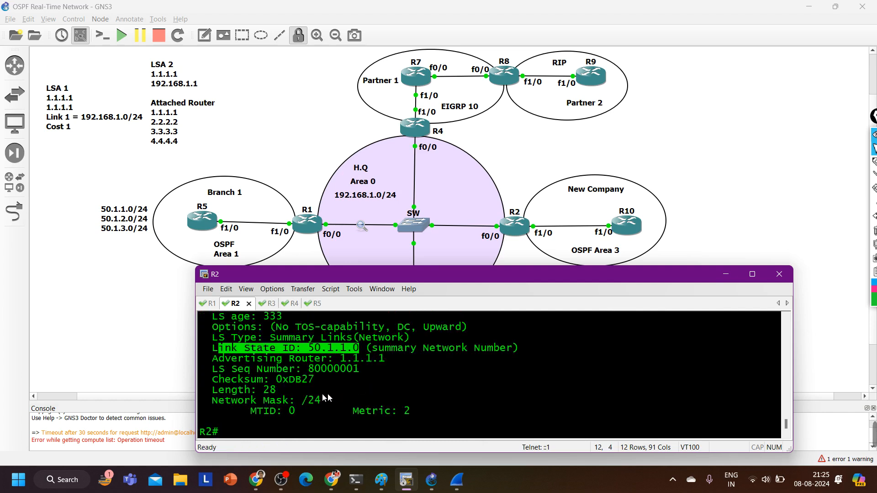
drag(252, 400, 357, 412)
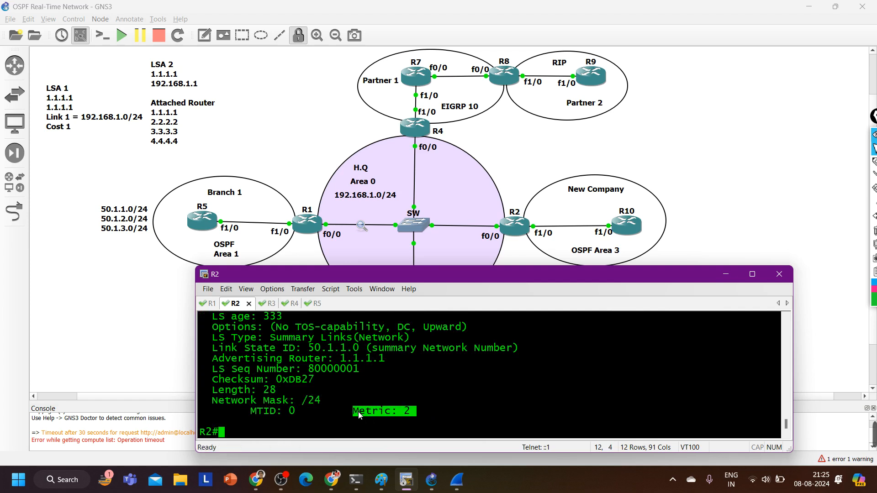
scroll(358, 411, up, 1)
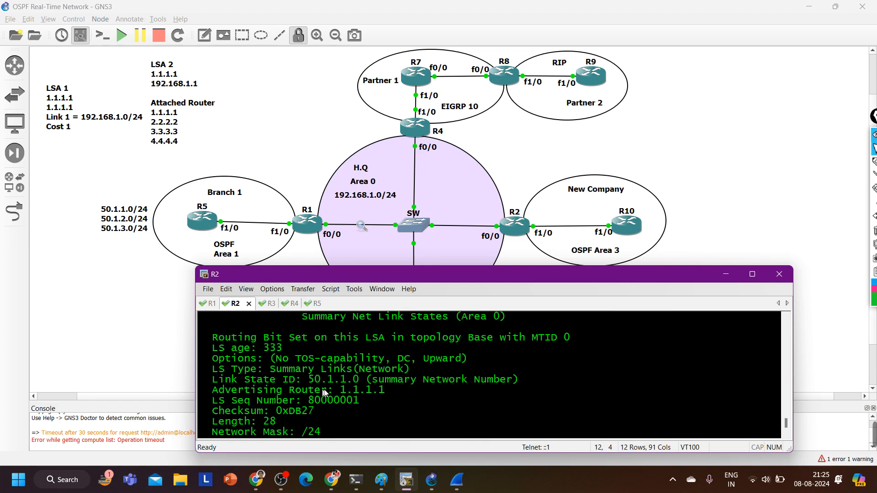
scroll(361, 395, down, 1)
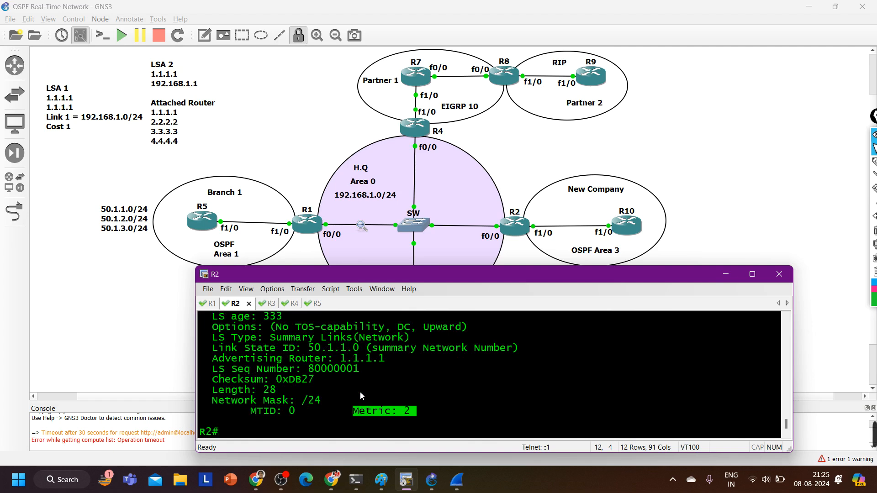
List the OSPF border routers known to R2 and highlight the 1.1.1.1 entry
text(sh)
key(Tab)
text(ip os)
key(Tab)
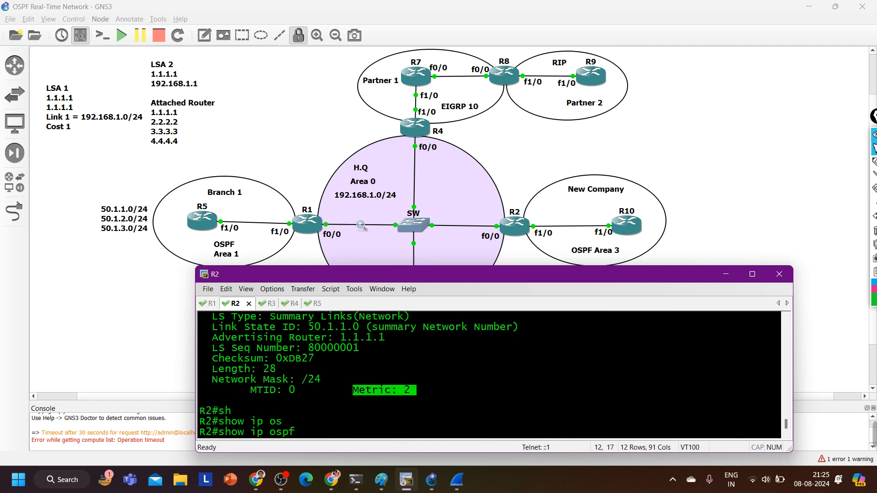
text(bo)
key(Tab)
key(Return)
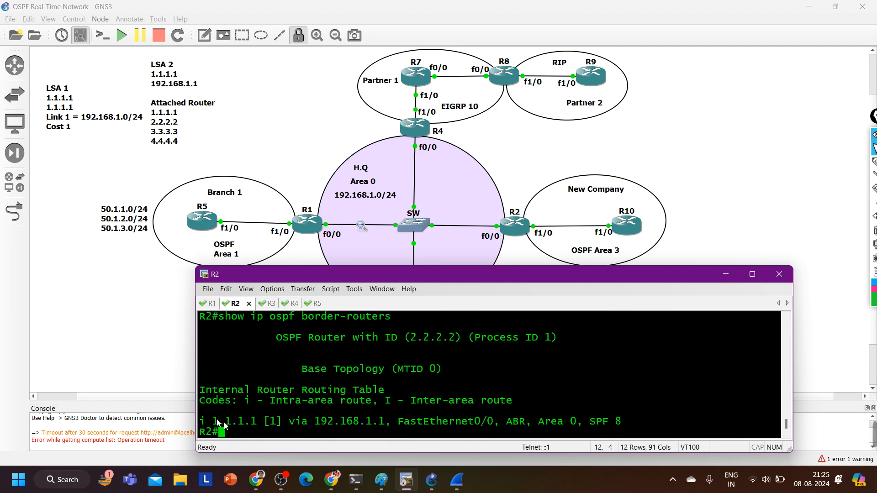
drag(212, 421, 266, 423)
Return to the 50.1.1.0 summary LSA output, review its advertising router and highlight the metric
scroll(282, 412, up, 8)
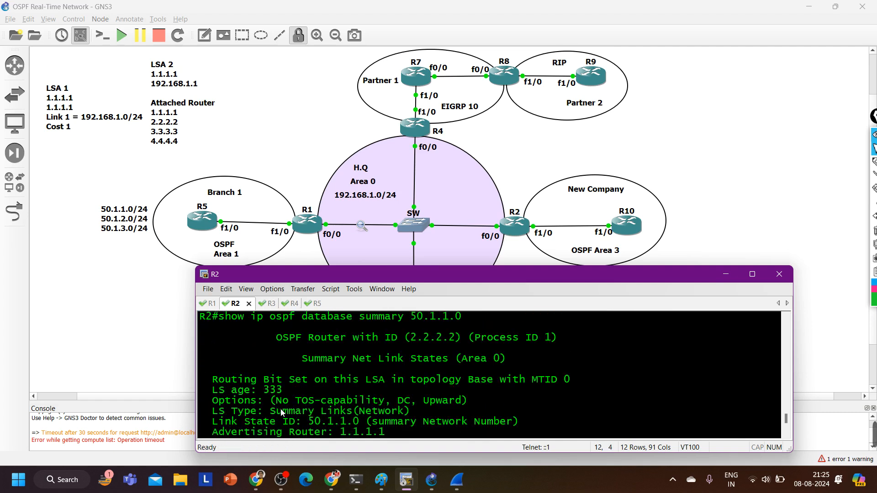
scroll(281, 413, down, 1)
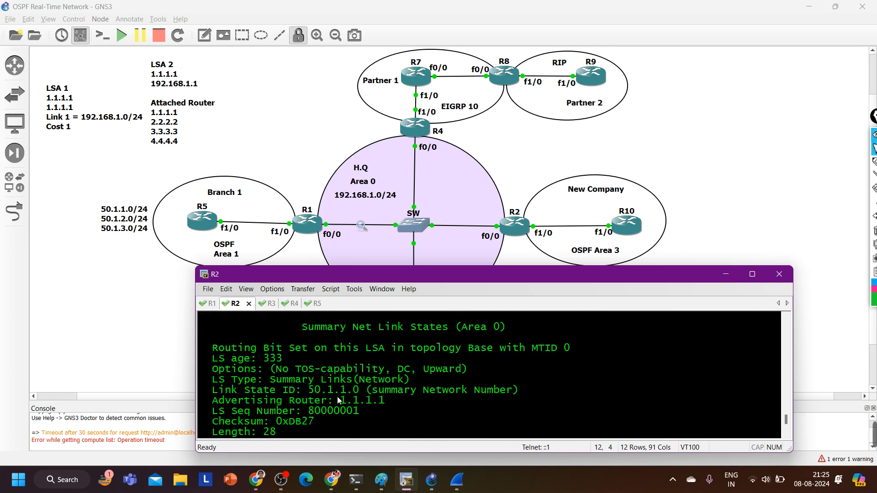
scroll(328, 417, down, 1)
drag(347, 422, 422, 425)
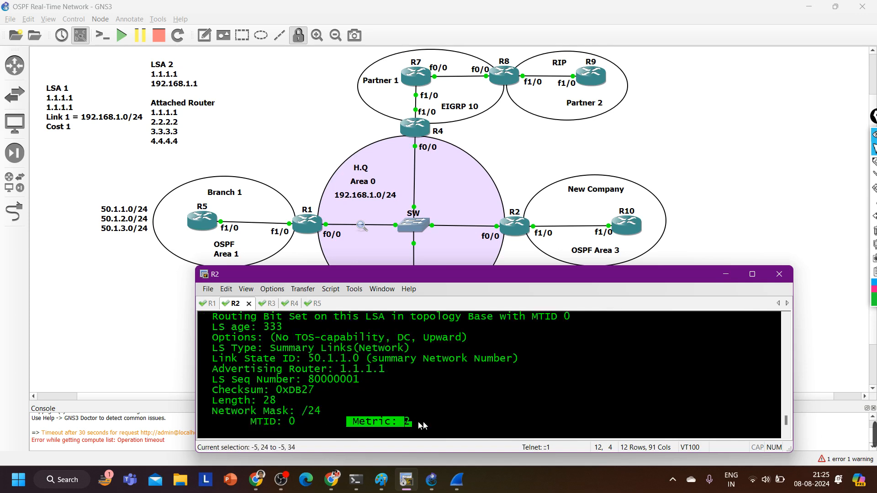
Highlight the advertising router in R2's 50.1.1.0 summary LSA and the cost beside the 1.1.1.1 border-router entry
scroll(405, 408, up, 2)
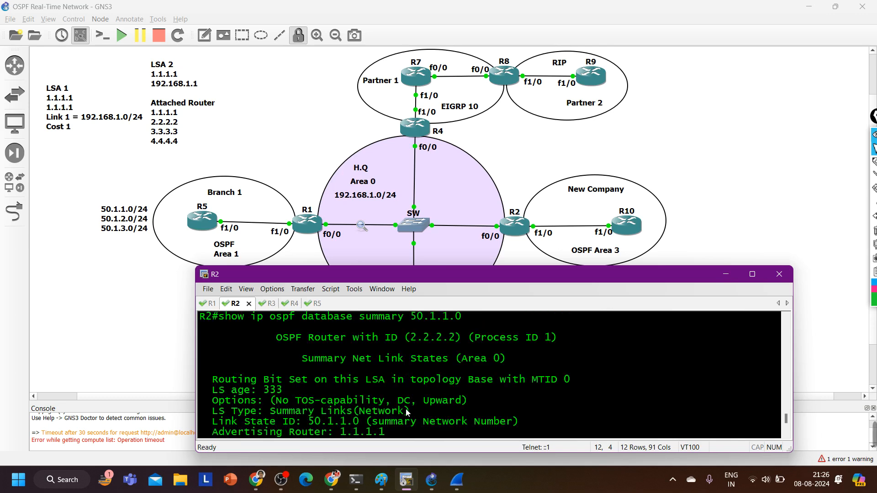
scroll(398, 358, up, 1)
scroll(383, 394, down, 1)
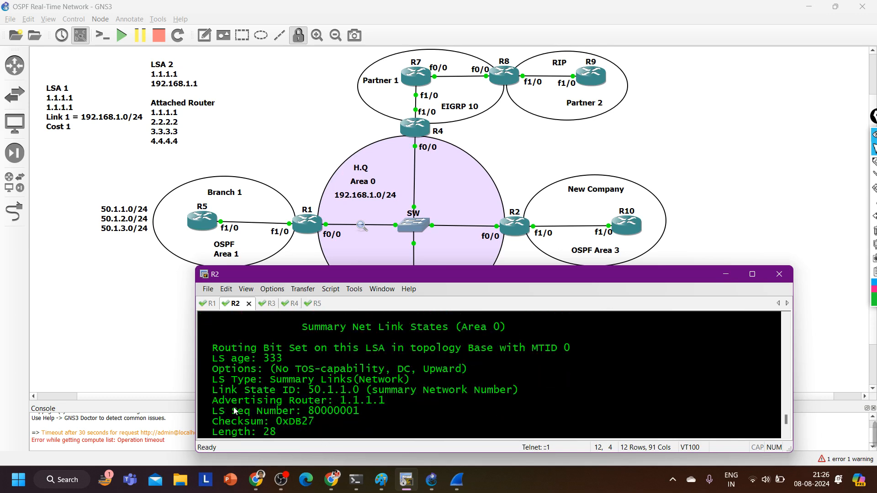
drag(232, 404, 394, 400)
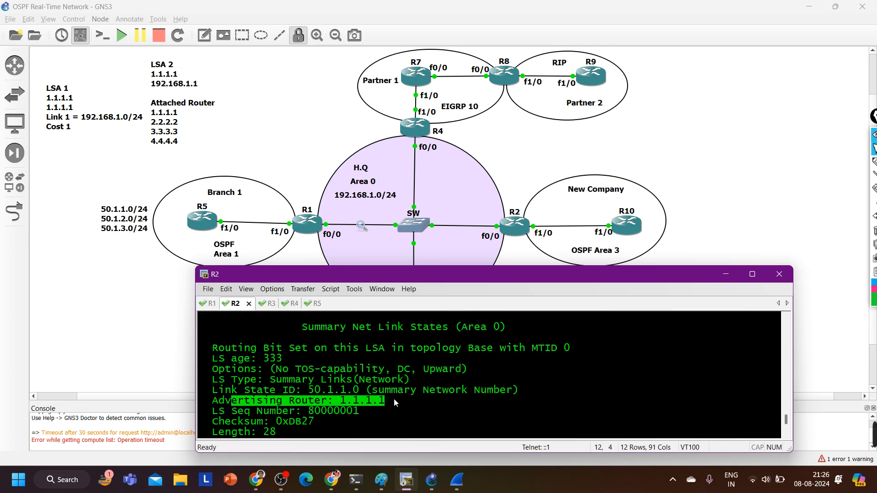
scroll(383, 411, down, 5)
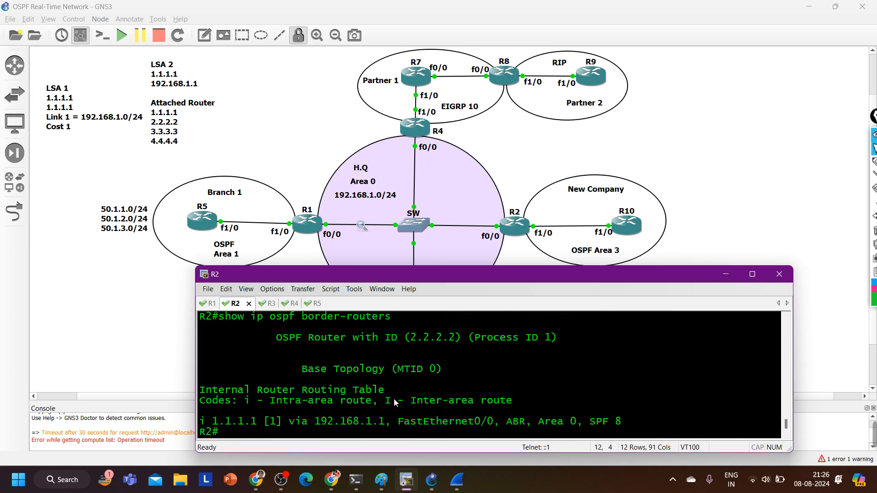
drag(284, 424, 264, 423)
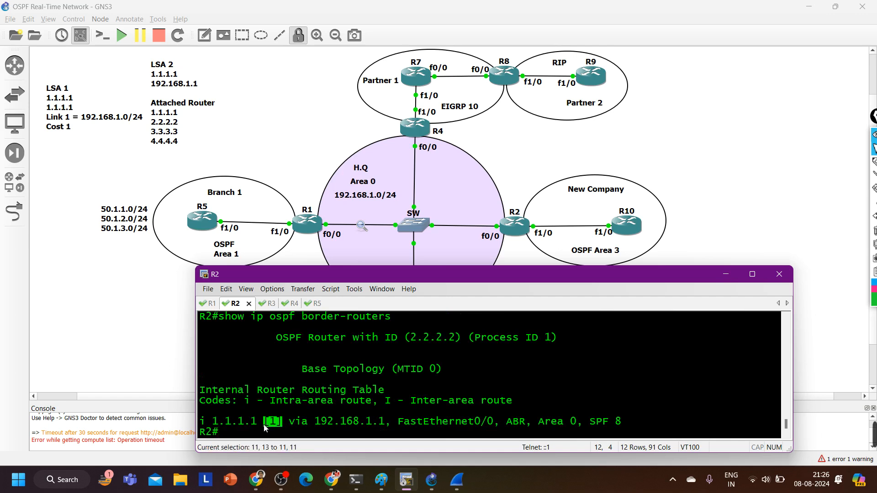
Display R2's OSPF routes with show ip route ospf and highlight the distance/metric of the 50.1.3.0 route
text(sh)
key(Tab)
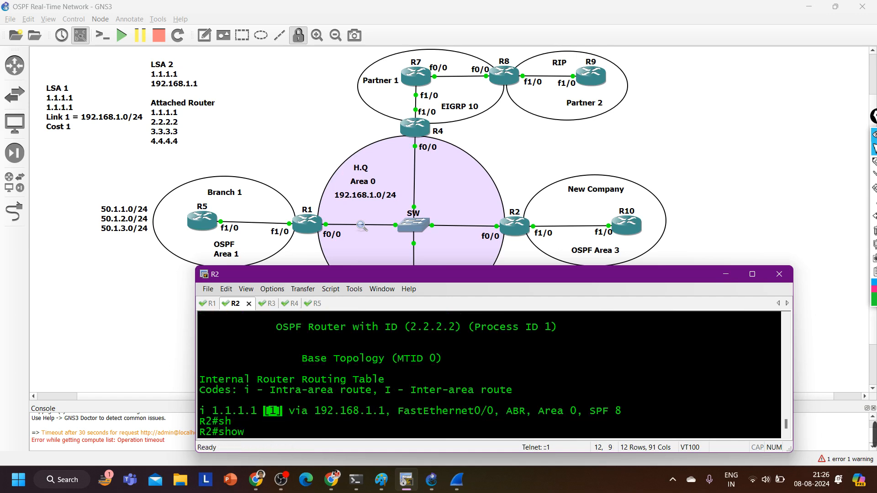
text(ip ro)
key(Tab)
text(os)
key(Tab)
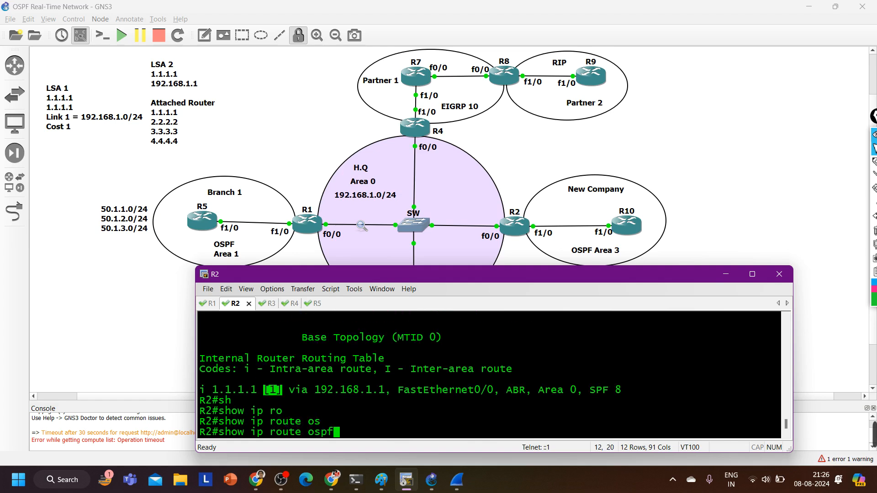
key(Return)
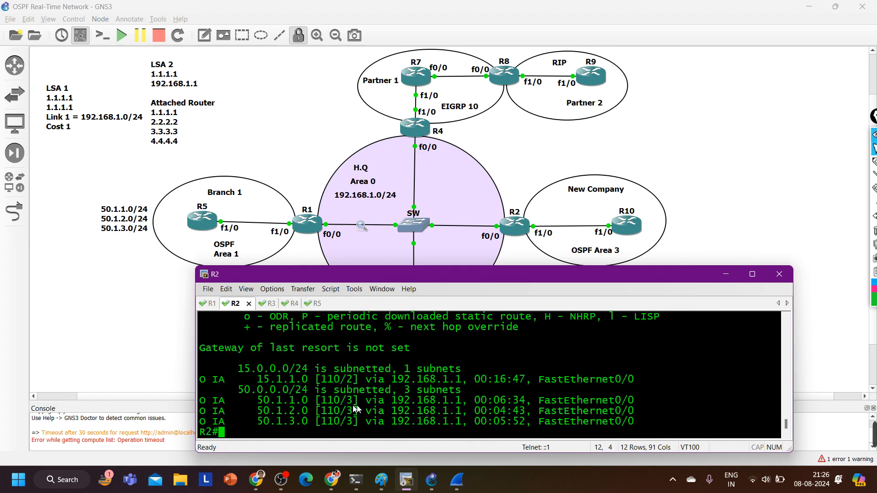
drag(360, 411, 331, 421)
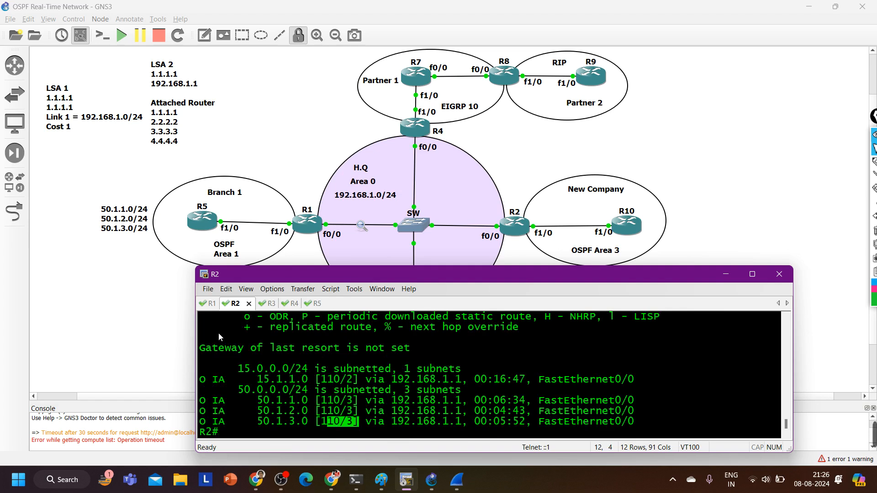
Leave the paged LSA output on R1 and save the router's configuration with wr
click(208, 304)
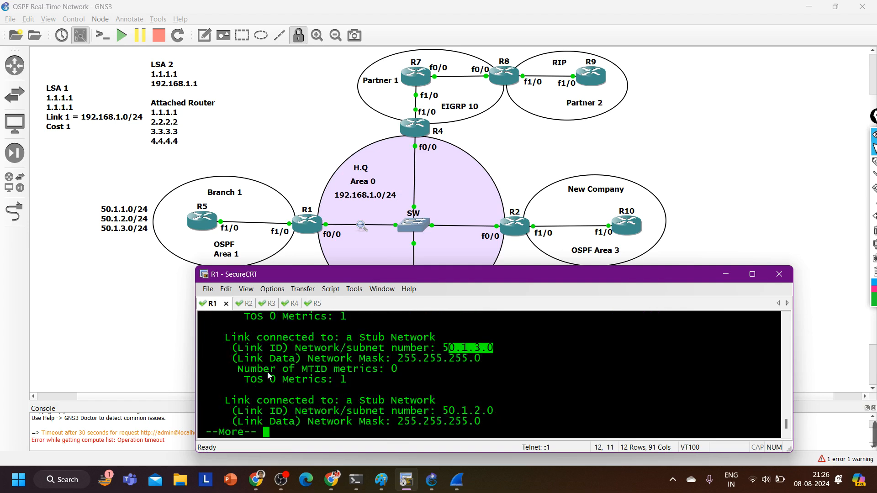
key(Return)
key(Return)
key(Return)
key(Return)
key(Return)
text(wr)
key(Return)
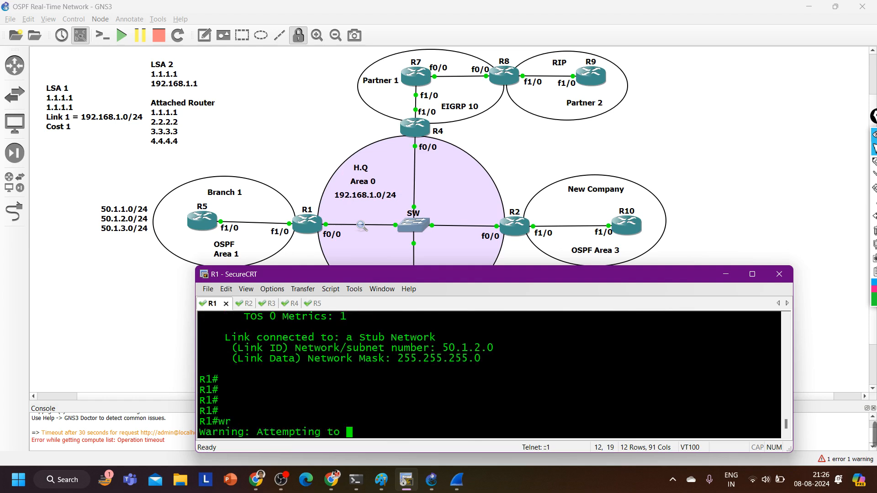
Save R2's running configuration with wr
click(244, 303)
key(Return)
key(Return)
key(Return)
key(Return)
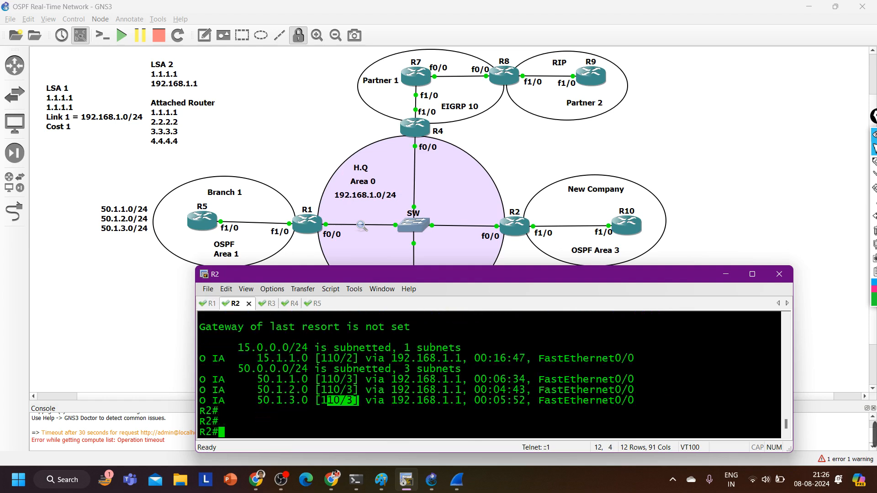
text(wr)
key(Return)
Save R3's running configuration with wr
key(ctrl+Tab)
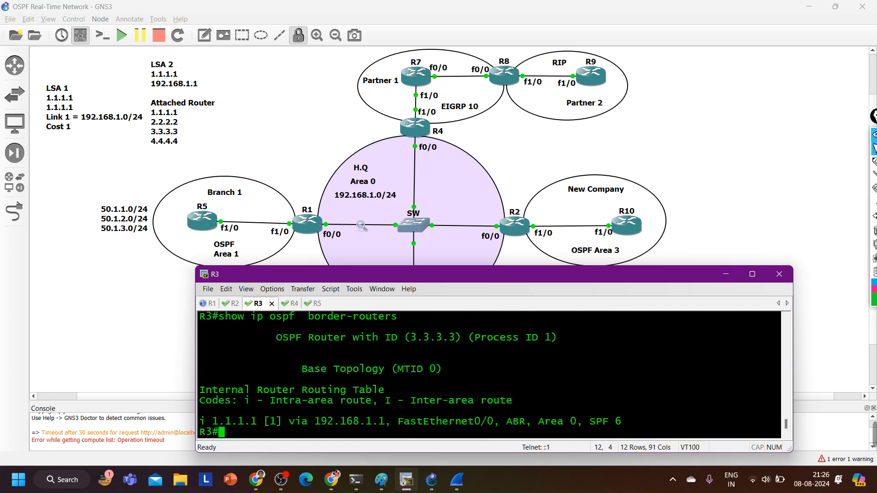
key(Return)
key(Return)
key(Return)
key(Return)
text(wr)
key(Return)
Save R4's running configuration with wr
key(ctrl+Tab)
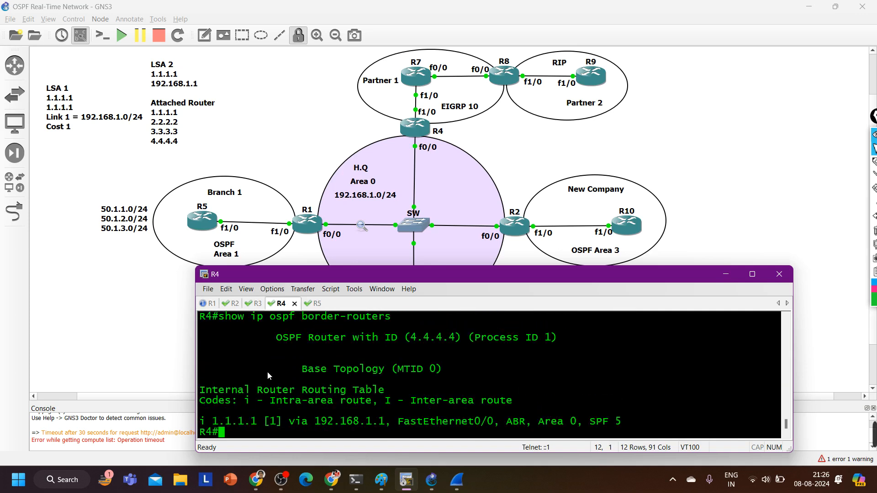
key(Return)
key(Return)
key(Return)
key(Return)
text(wr)
key(Return)
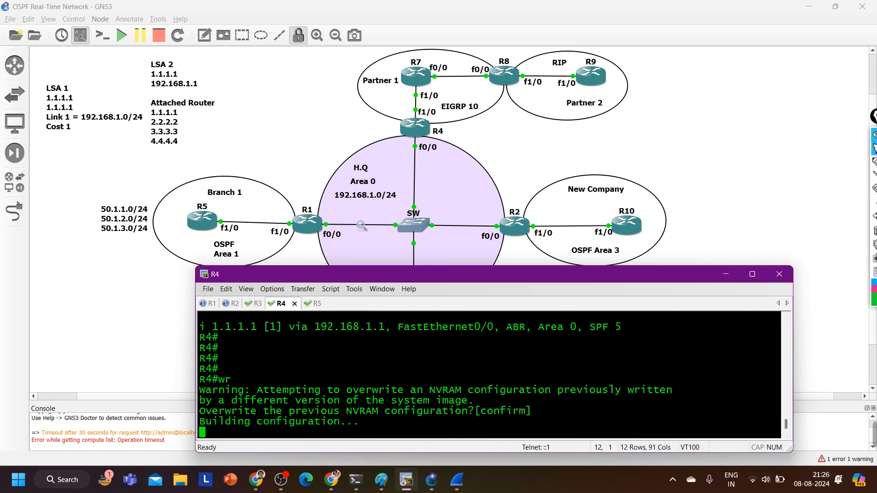
View the full topology, return to R2's console and enter global configuration mode
click(303, 132)
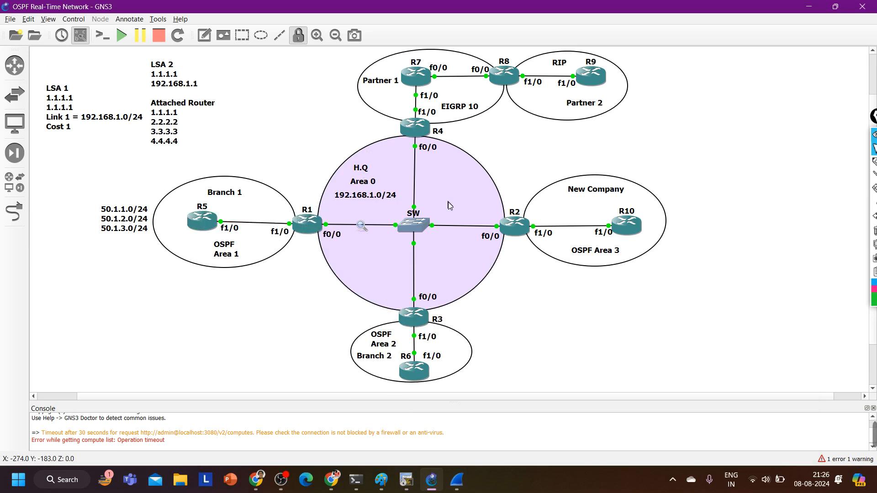
click(404, 483)
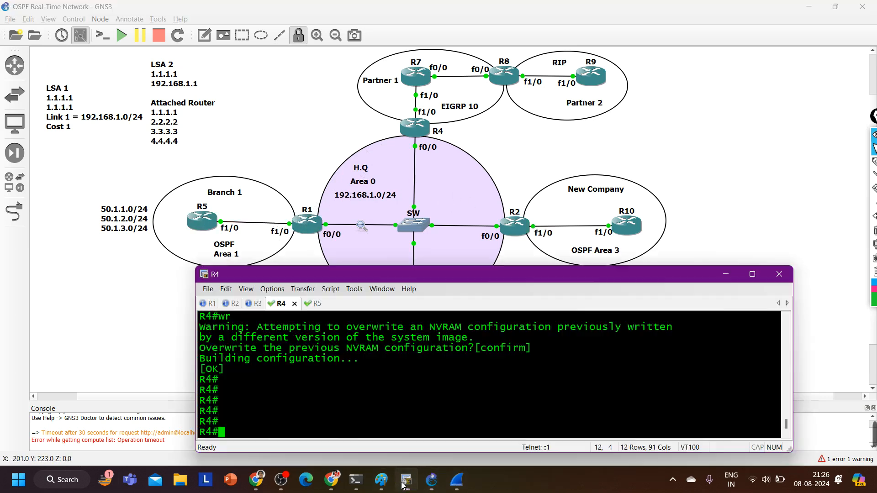
key(alt+2)
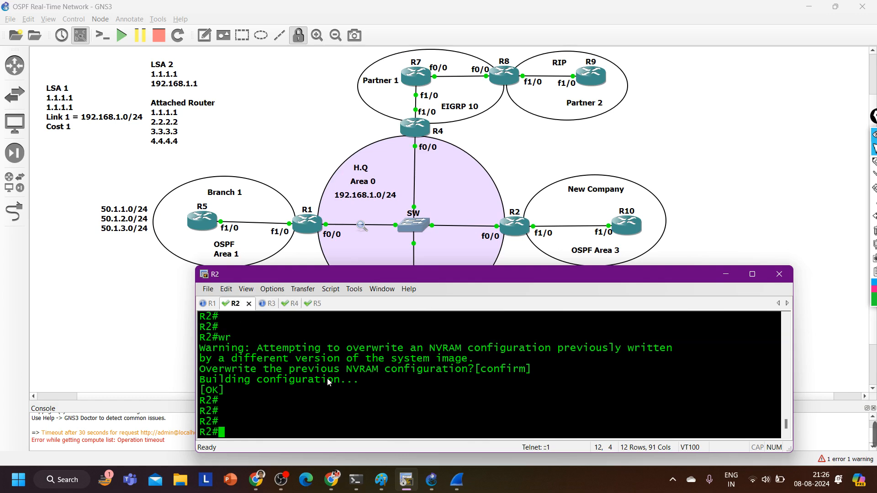
key(Return)
key(Return)
text(conf)
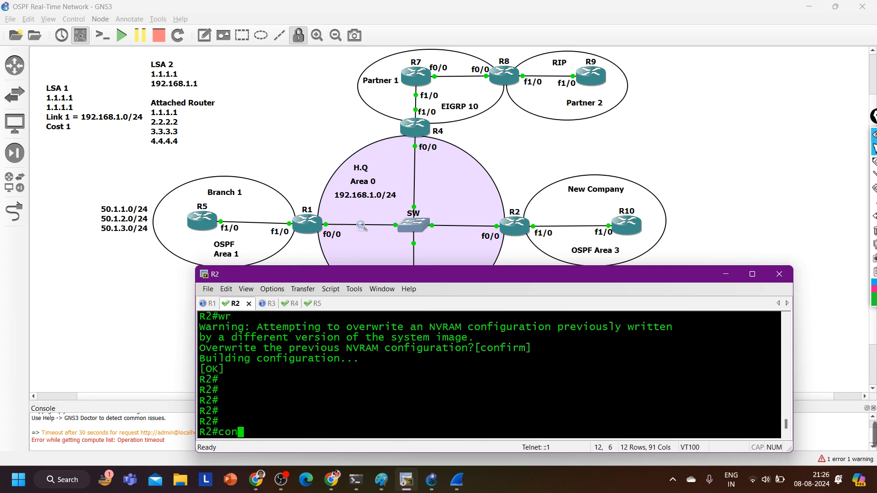
key(Tab)
key(Return)
key(Return)
key(Return)
key(Return)
key(Return)
Assign IP address 21.1.1.2 with mask 255.255.255.0 to R2's f1/0 interface
text(int)
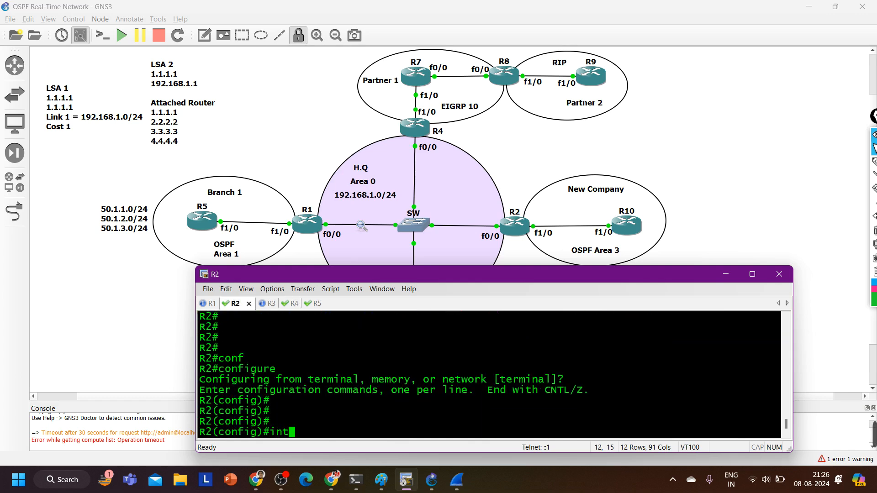
text( f1/0)
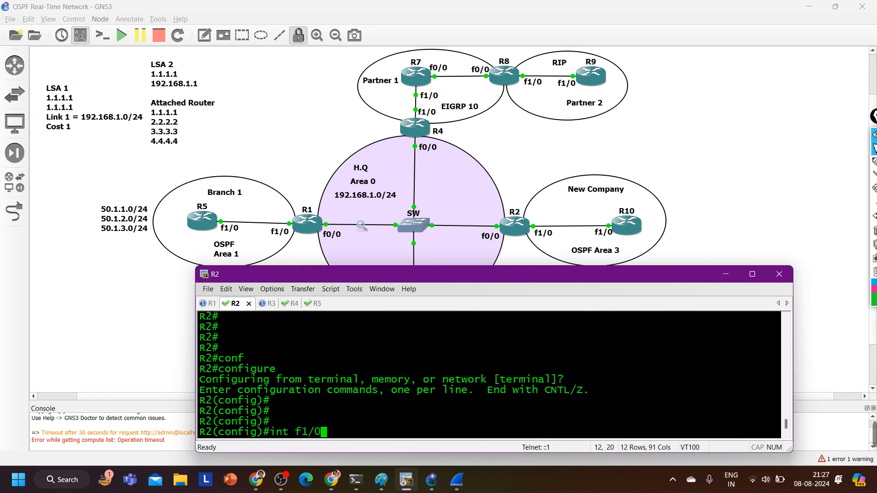
key(Return)
text(ip add)
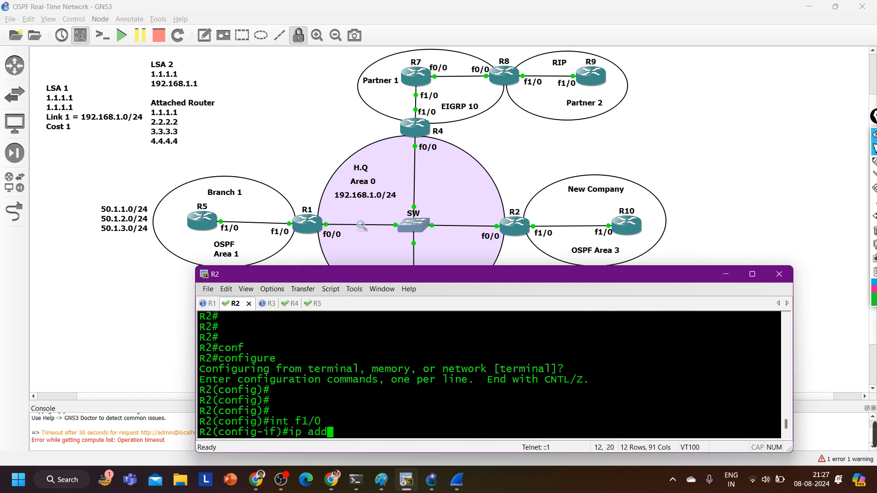
key(Tab)
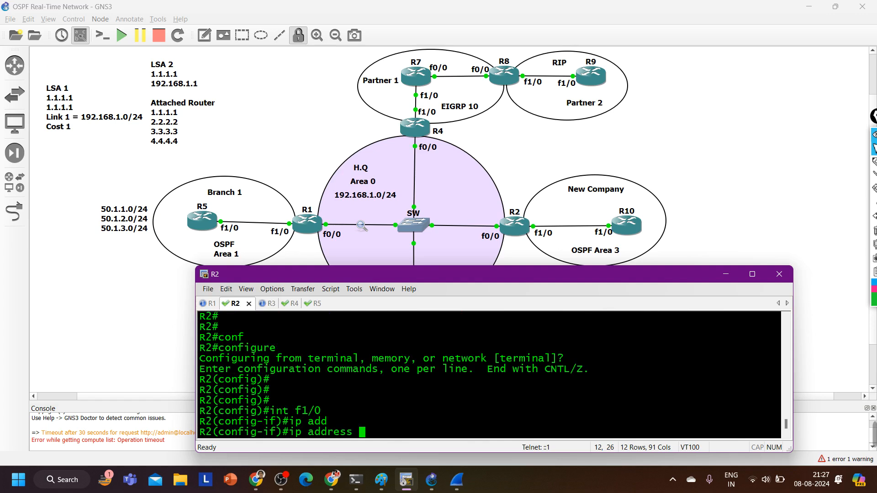
text(210.1.1.2 255)
key(BackSpace)
key(BackSpace)
key(BackSpace)
key(BackSpace)
key(BackSpace)
key(BackSpace)
key(BackSpace)
key(BackSpace)
key(BackSpace)
key(BackSpace)
text(.1.1.2 255.255.255.0)
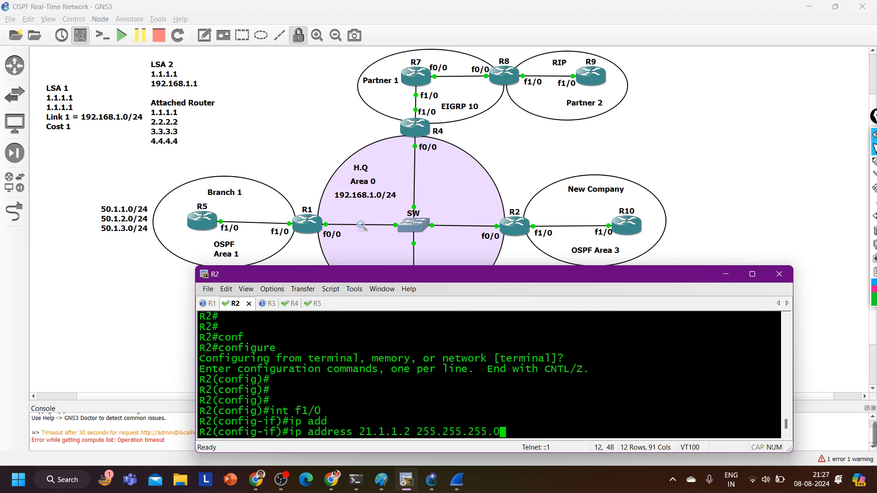
key(Return)
Enable OSPF process 1 in area 3 on R2's f1/0 interface
text(ip os)
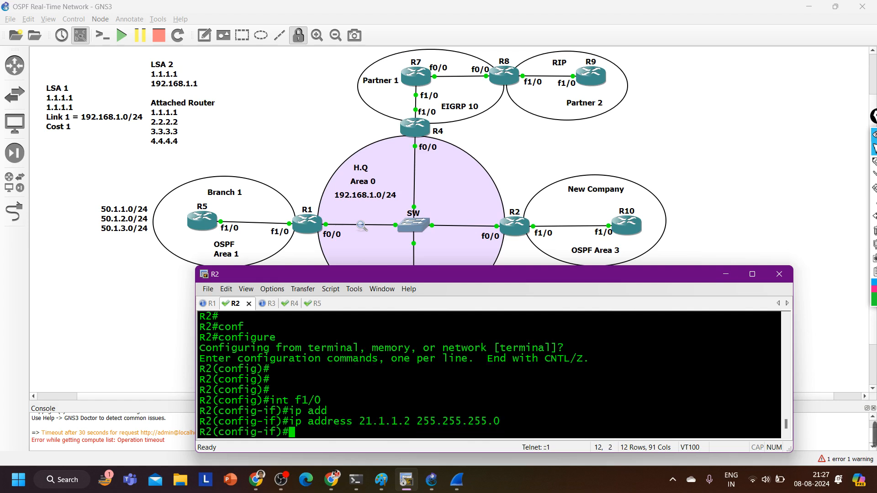
key(Tab)
text(1 aer)
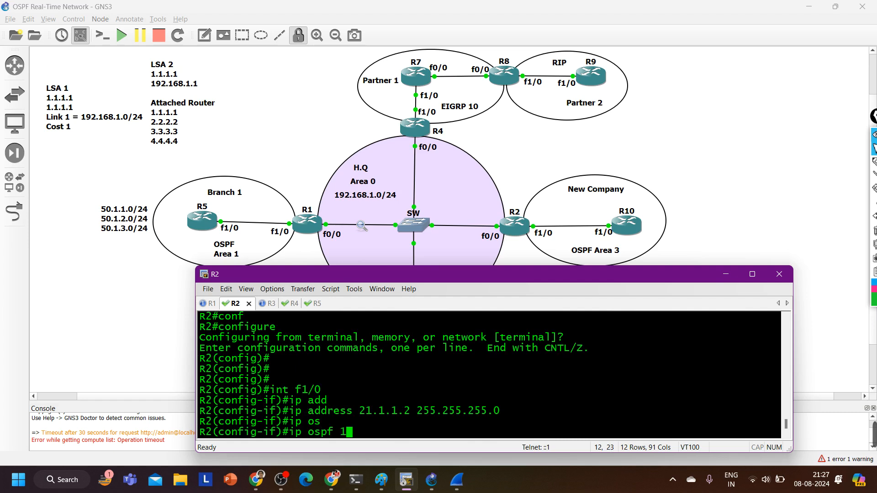
key(Tab)
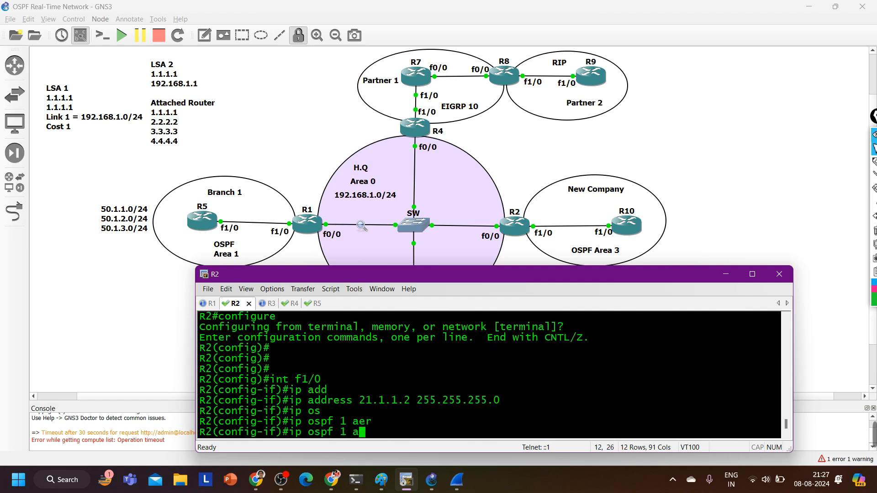
key(Tab)
text(3)
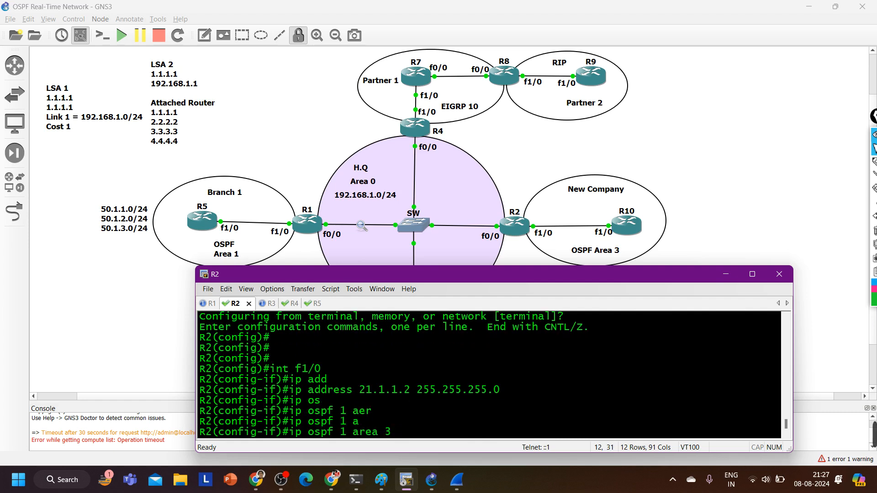
key(Return)
Exit configuration mode on R2 and save the new interface configuration with wr
key(ctrl+z)
key(Return)
text(wr)
key(Return)
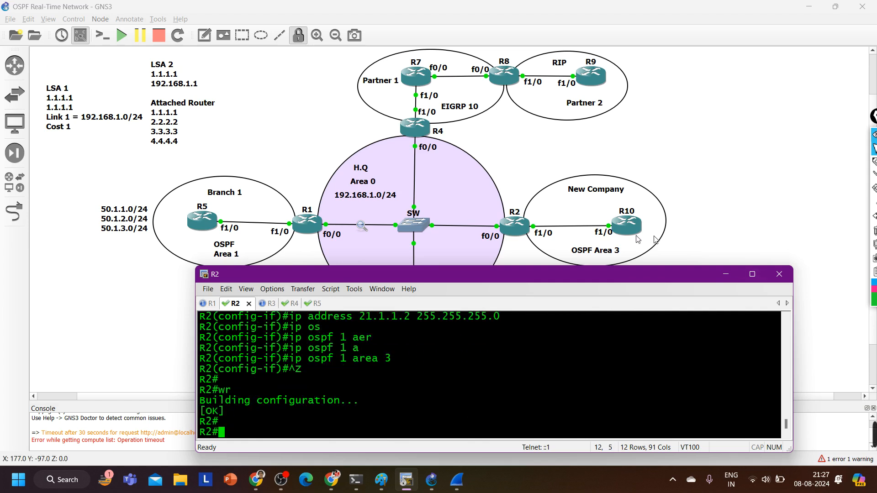
Open the console of R10 in the New Company area and enter global configuration mode
click(621, 223)
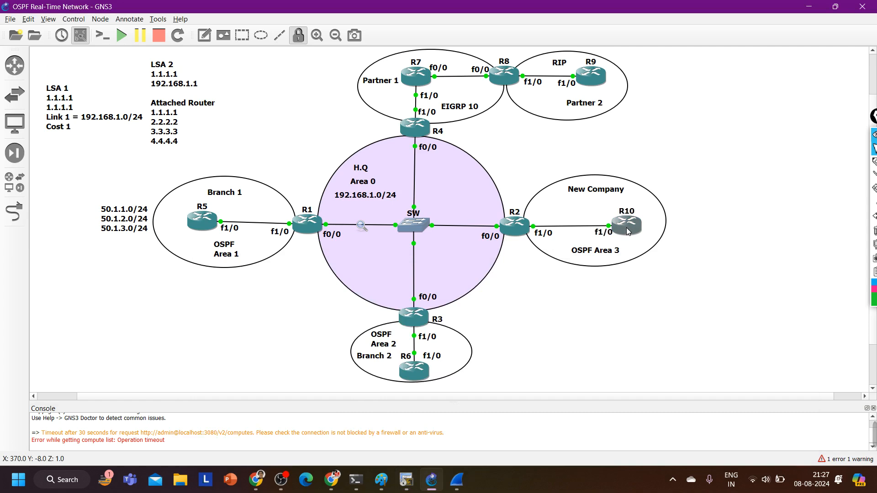
double_click(626, 227)
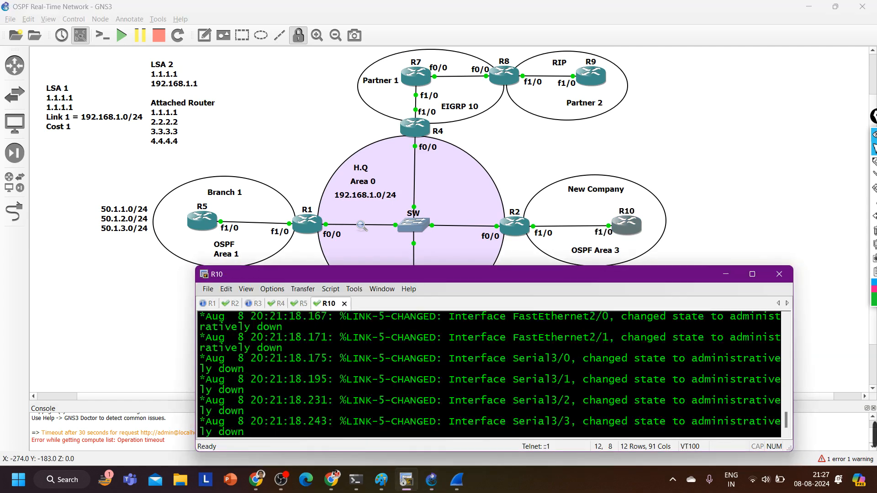
key(Return)
key(Return)
key(Return)
key(Return)
key(Return)
key(Return)
key(Return)
text(conf)
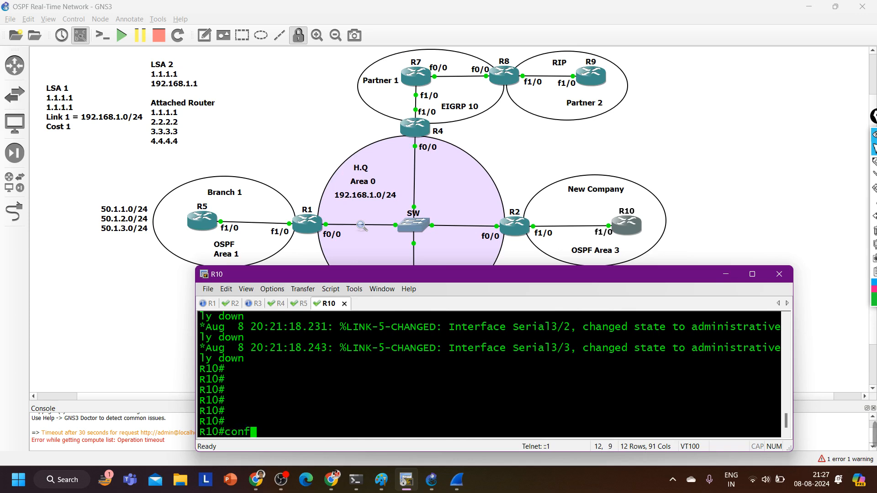
key(Tab)
key(Return)
key(Return)
key(Return)
key(Return)
key(Return)
key(Return)
key(Return)
Bring up R10's f1/0 interface with no shutdown
text(in)
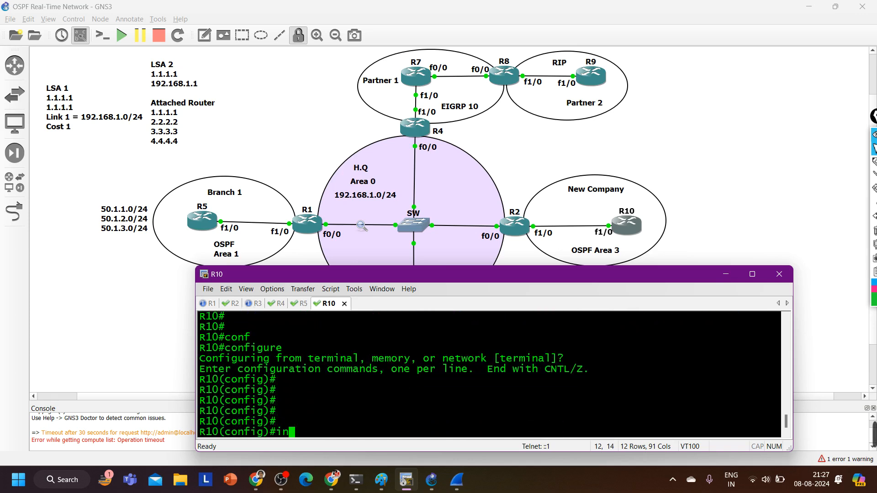
text(t f0/)
key(BackSpace)
key(BackSpace)
text(1/0)
key(Return)
text(no sh)
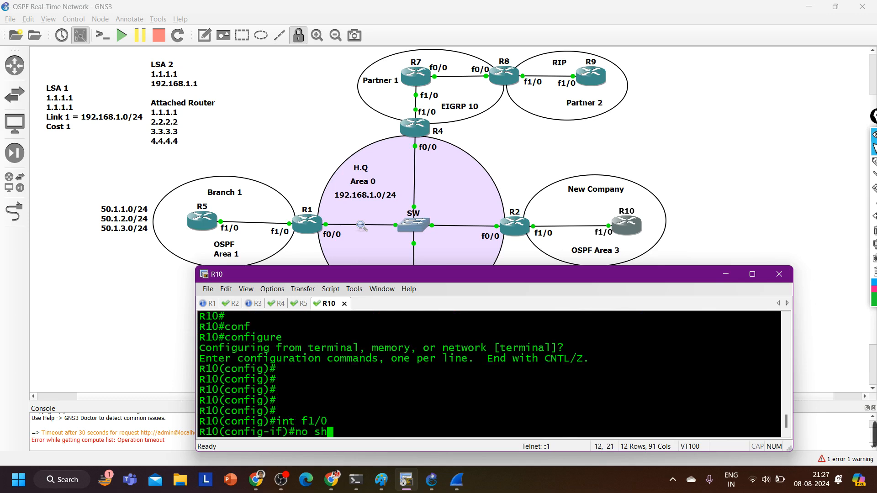
key(Tab)
key(Return)
Assign the IP address 21.1.1.10 with mask 255.255.255.0 to R10's f1/0 interface
text(ip add)
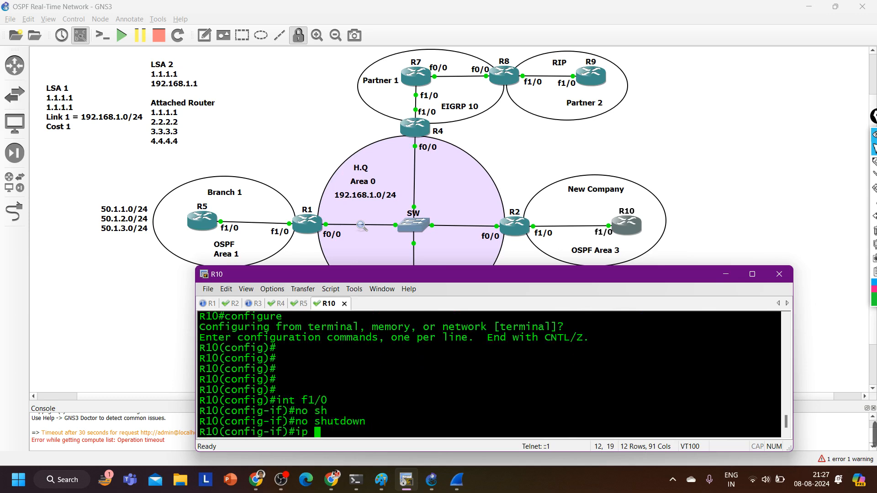
key(Tab)
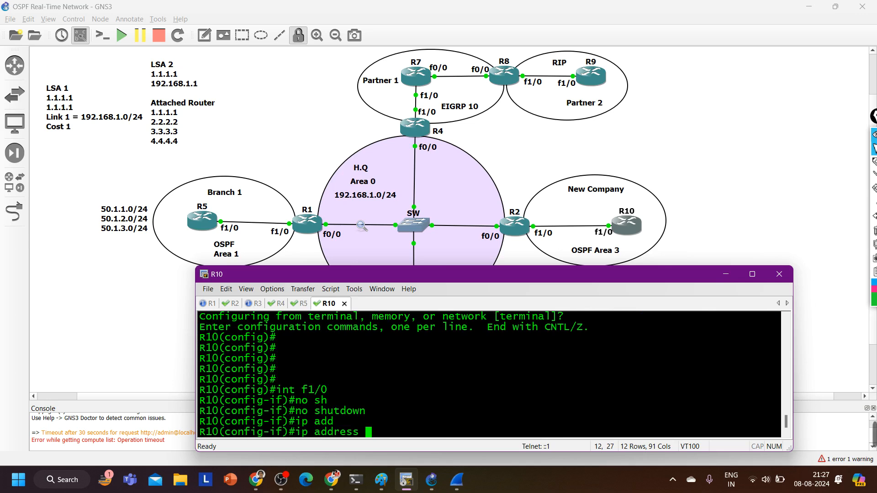
text(21.)
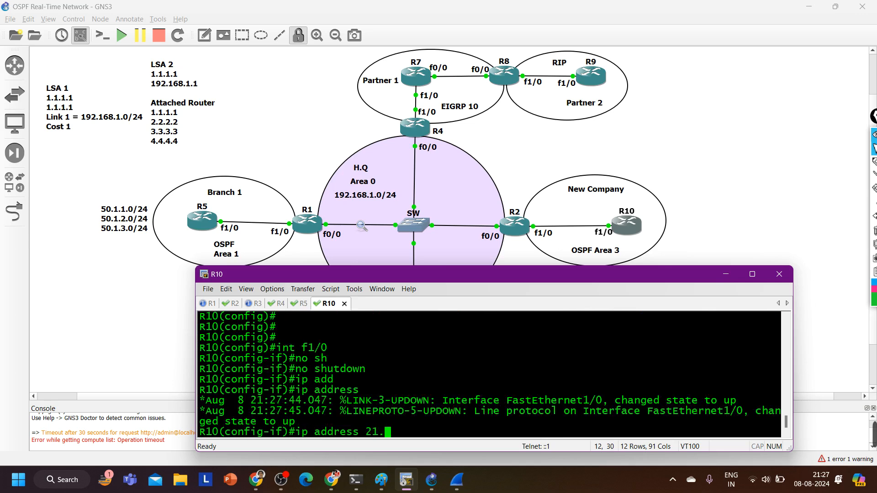
text(1.1.10 255.2)
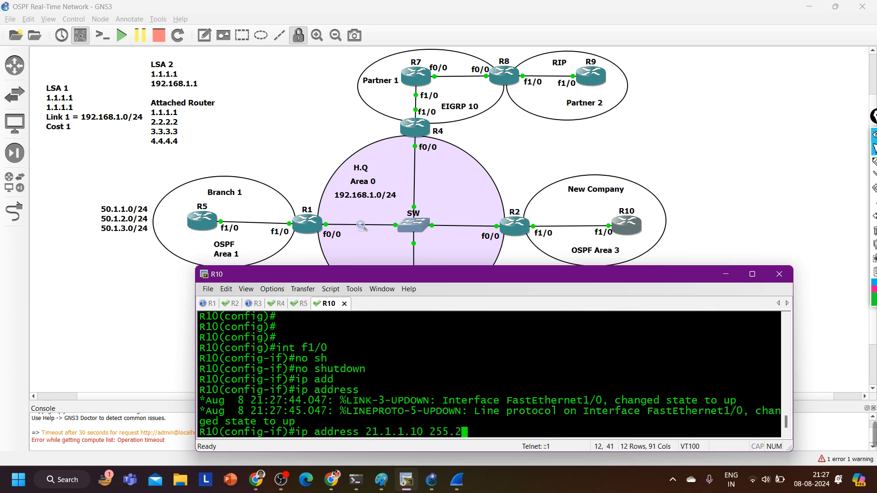
text(55.255.0)
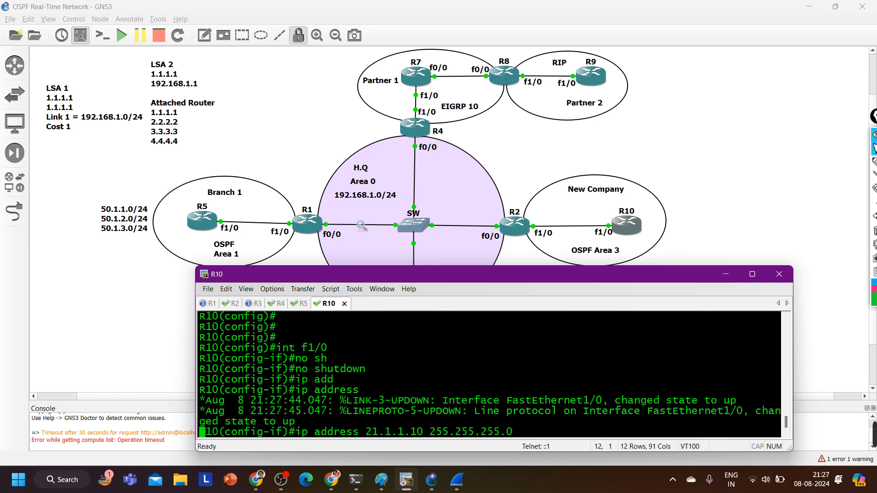
text( R10(config-if)#ip os)
key(Tab)
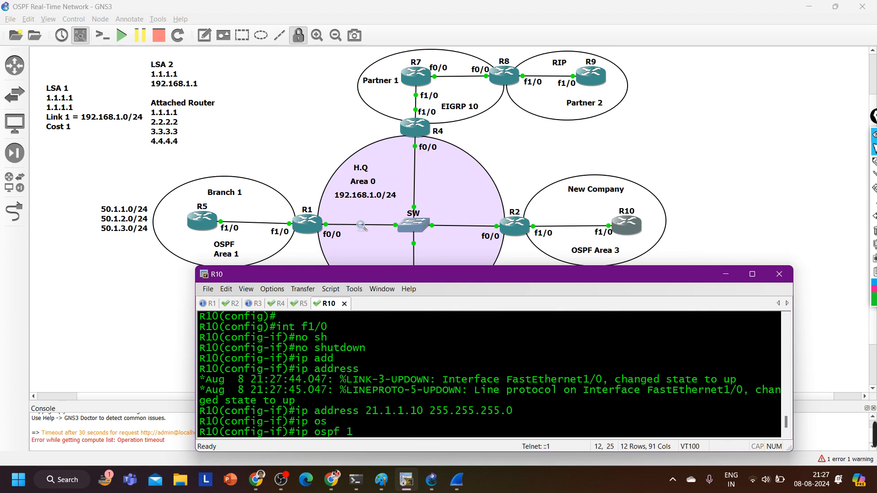
key(BackSpace)
key(BackSpace)
key(BackSpace)
key(BackSpace)
key(BackSpace)
key(BackSpace)
key(BackSpace)
Leave interface configuration on R10 and start OSPF process 1
text(exo)
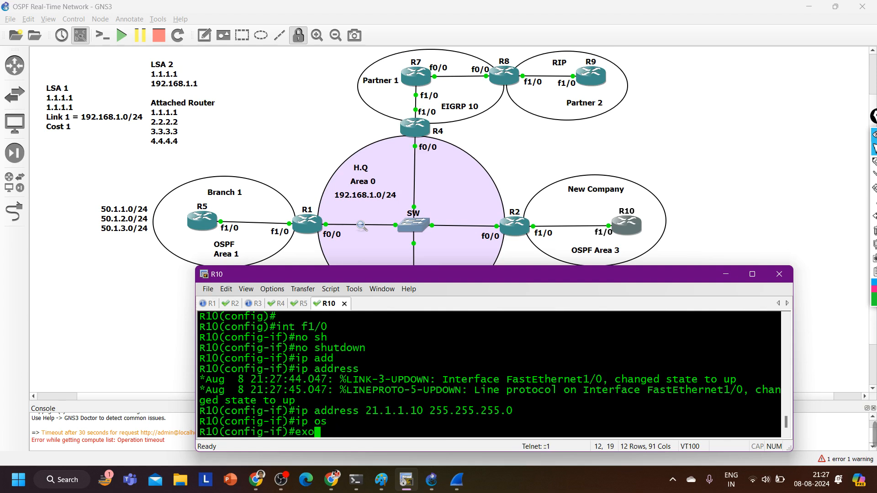
key(Return)
text(exi)
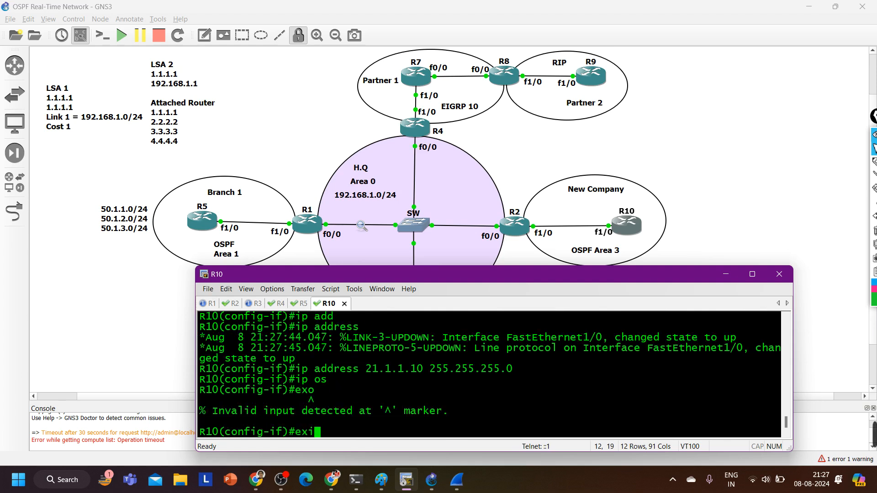
key(Return)
text(ro)
key(Tab)
text(uter os)
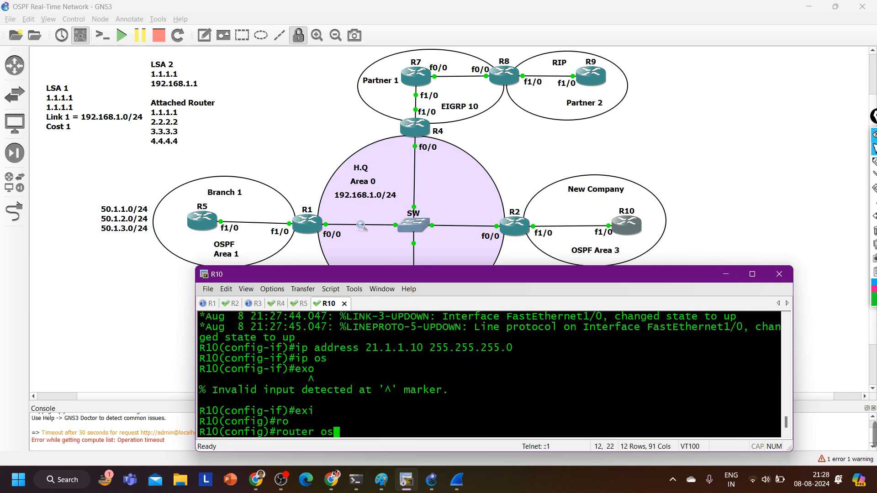
key(Tab)
text(1)
key(Return)
Set R10's OSPF router ID to 10.10.10.10 and return to global configuration mode
text(router)#ro)
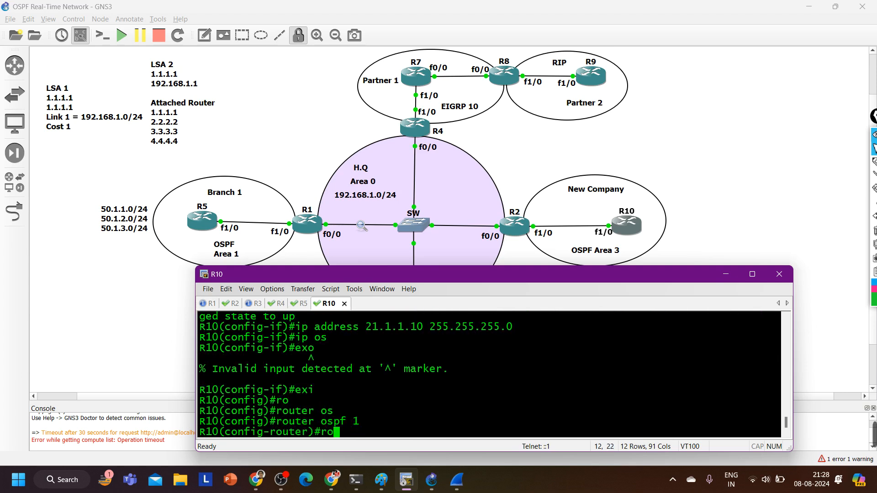
key(Tab)
text(10.10.10.10)
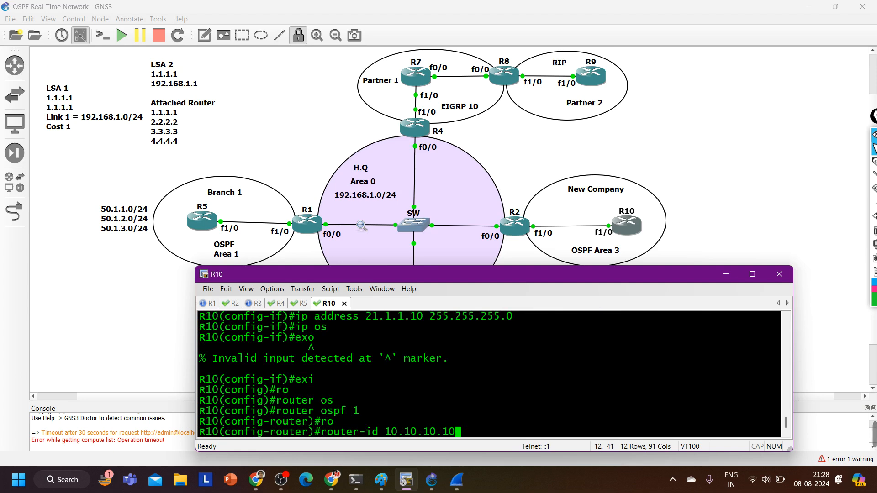
key(Return)
text(ex)
key(Return)
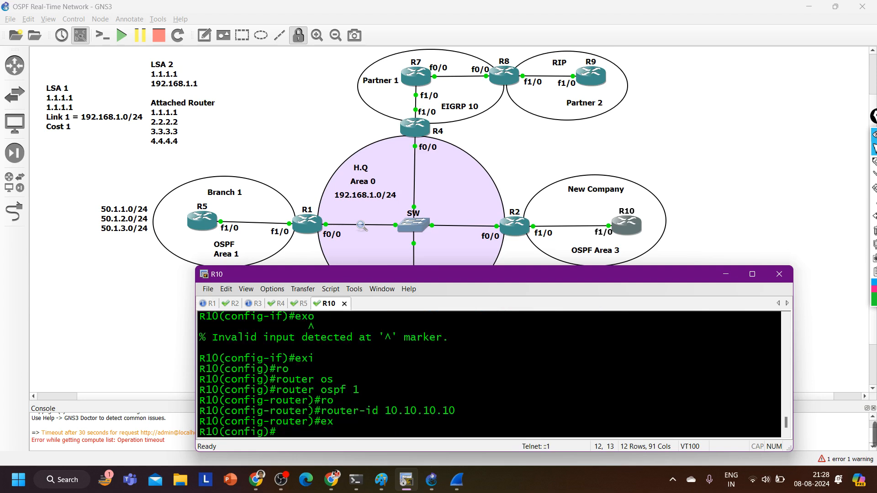
Enable OSPF process 1 in area 3 on R10's f1/0 interface
text(int f1/0)
key(Return)
text(ip os)
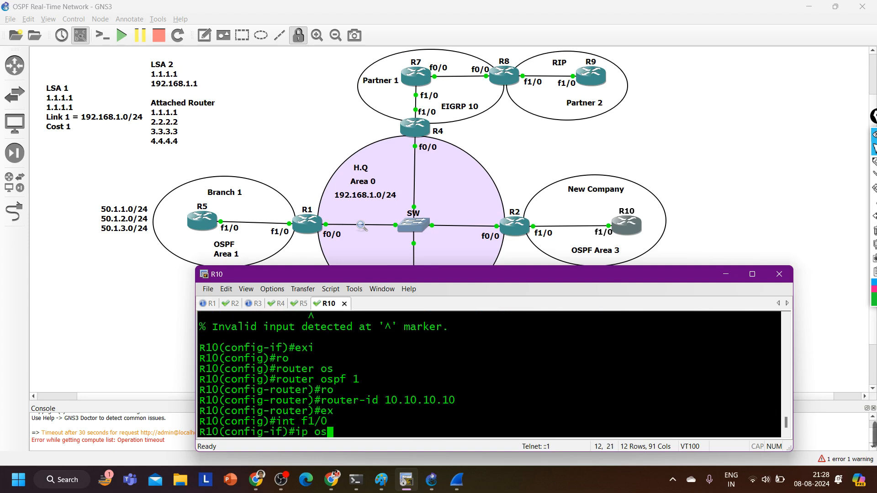
key(Tab)
text(1 ar)
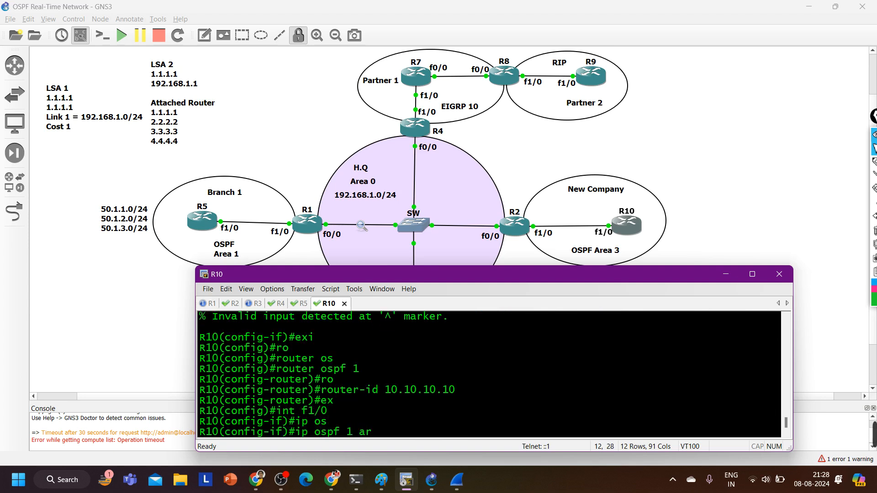
key(Tab)
text(3)
key(Return)
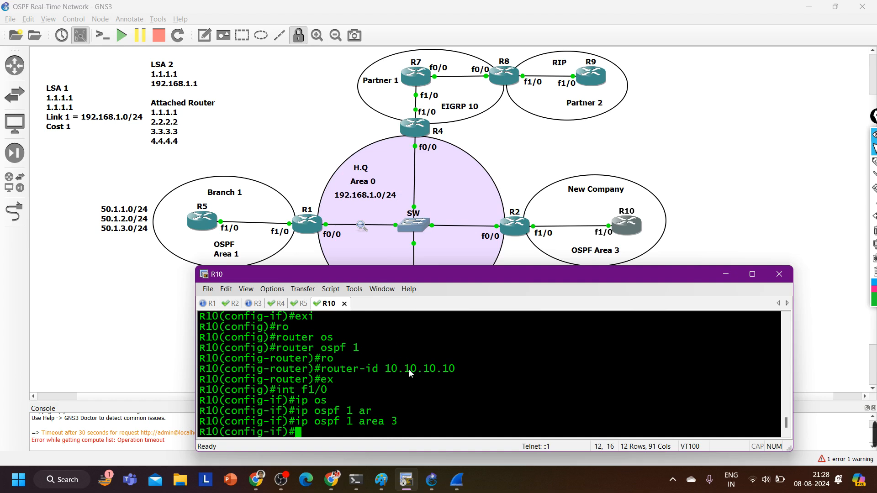
Set the OSPF network type of R10's f1/0 interface to point-to-point
text(ip os)
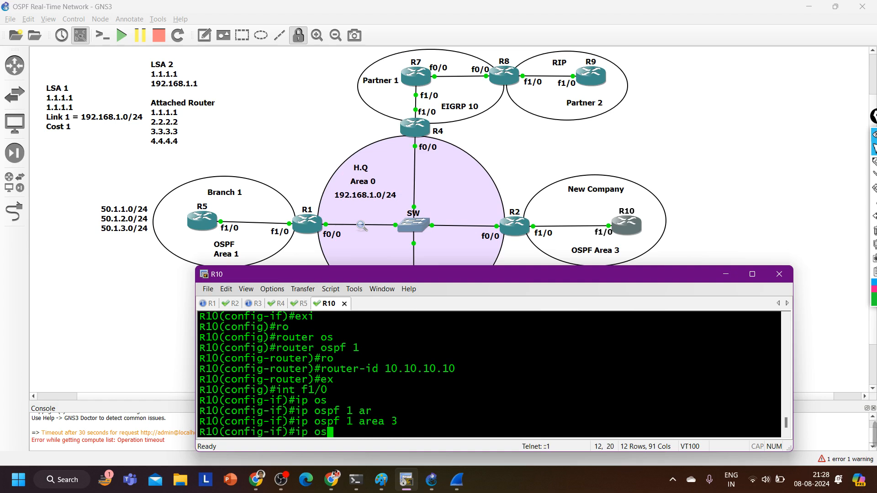
key(Tab)
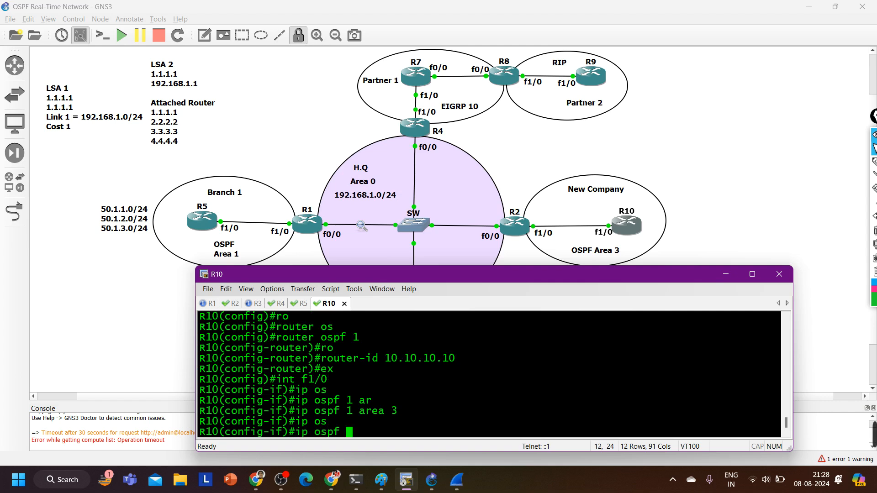
text(ne)
key(Tab)
text(p)
key(Tab)
text(p)
key(Tab)
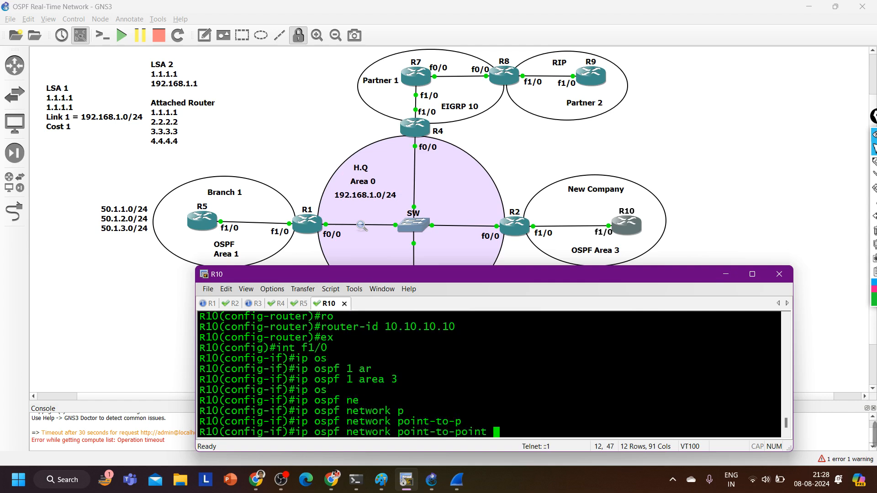
key(Return)
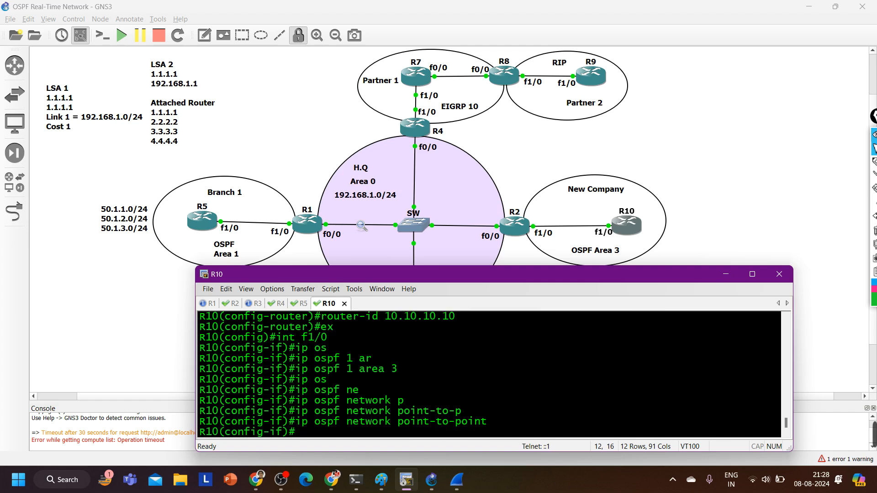
Switch to R2's console and enter global configuration mode
click(228, 304)
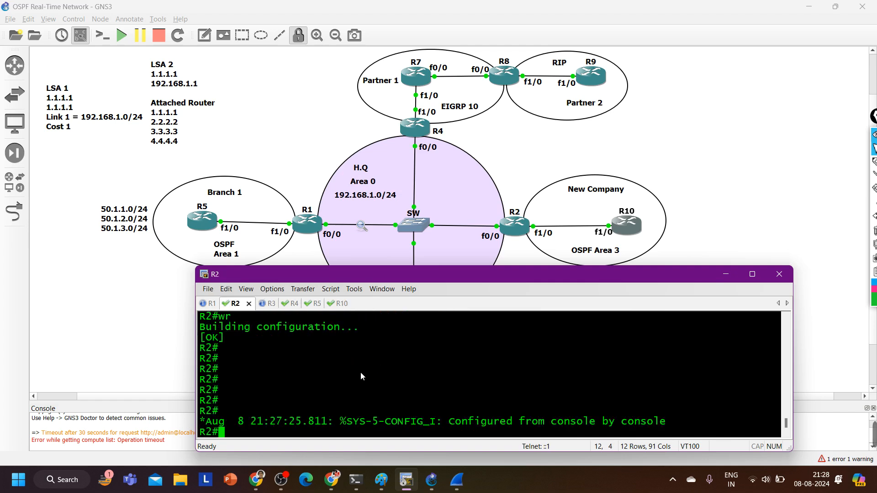
text(conf)
key(Tab)
key(Return)
Set the OSPF network type of R2's f1/0 interface to point-to-point
key(Return)
key(Return)
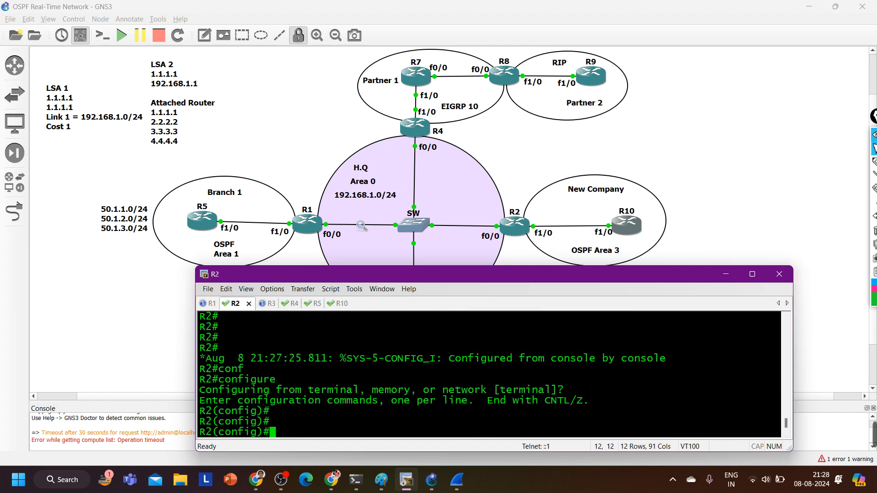
text(int f1/0)
key(Return)
text(ip os)
key(Tab)
text(ne)
key(Tab)
text(p)
key(Tab)
text(oint-to-p)
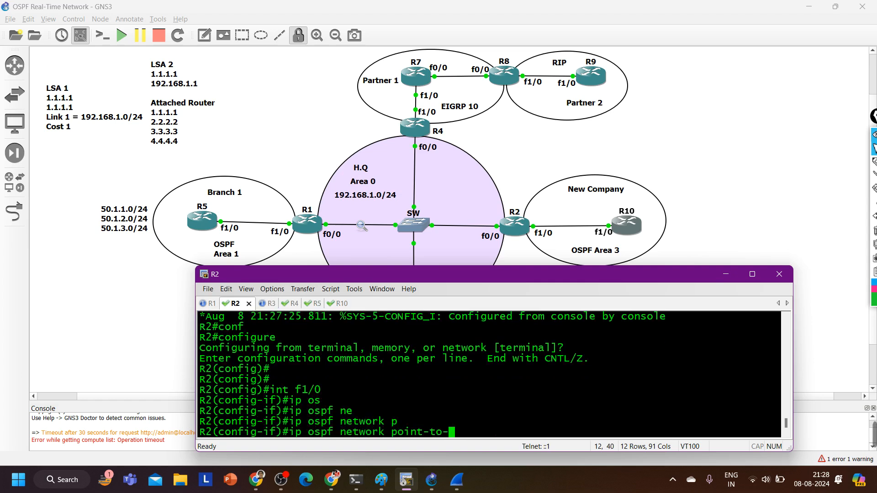
key(Tab)
key(Return)
key(Return)
key(Return)
Return to R10's console and exit configuration mode to privileged EXEC
key(ctrl+Tab)
key(ctrl+Tab)
key(ctrl+Tab)
key(ctrl+Tab)
key(ctrl+Tab)
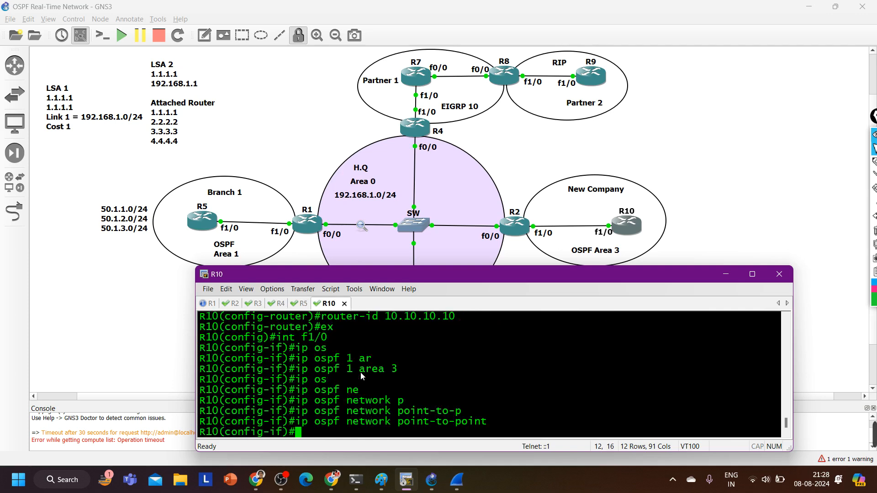
click(340, 307)
key(ctrl+z)
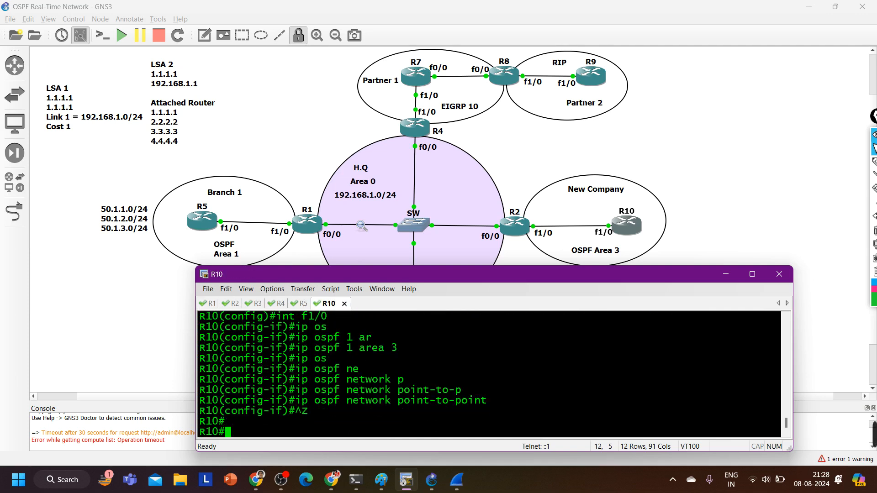
key(Return)
key(Return)
key(Return)
key(Return)
Check R10's OSPF adjacencies with show ip ospf neighbor
text(sh)
key(Tab)
text(ip os)
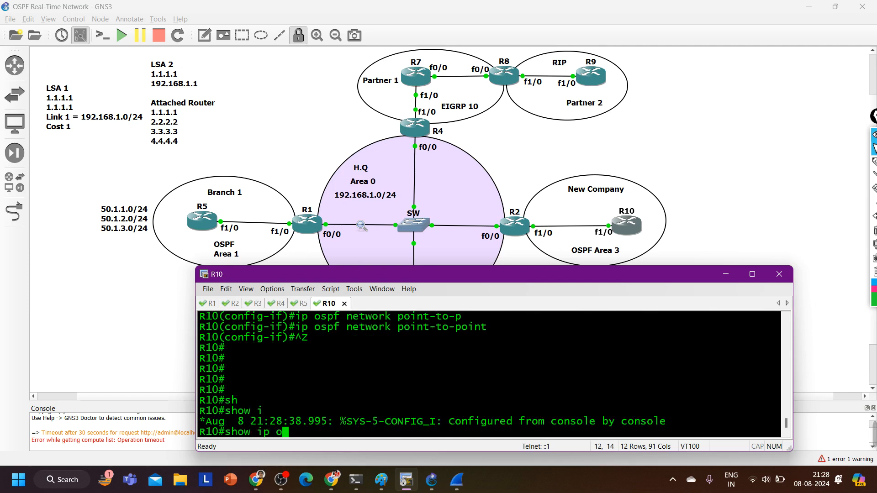
key(Tab)
text(nei)
key(Tab)
key(Return)
key(Return)
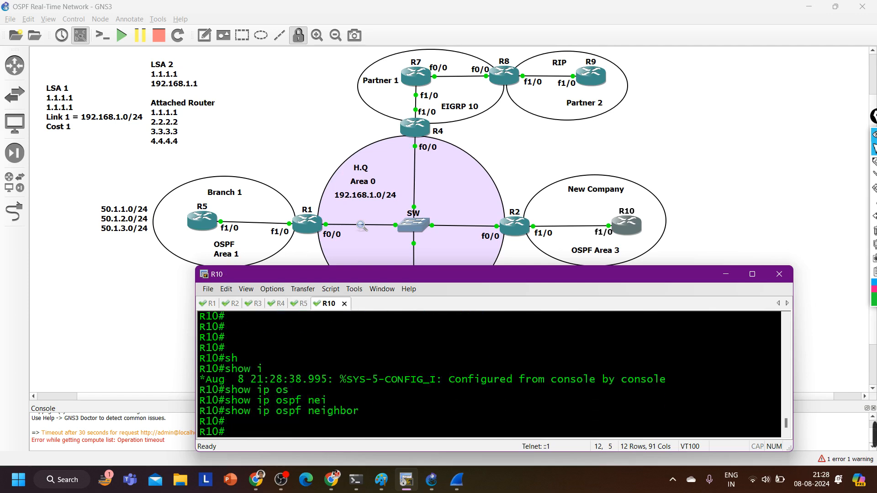
Check R10's interface addressing with show ip int br | ex un, and ping R2 at 21.1.1.2
text(sh)
key(Tab)
text(ip int br )
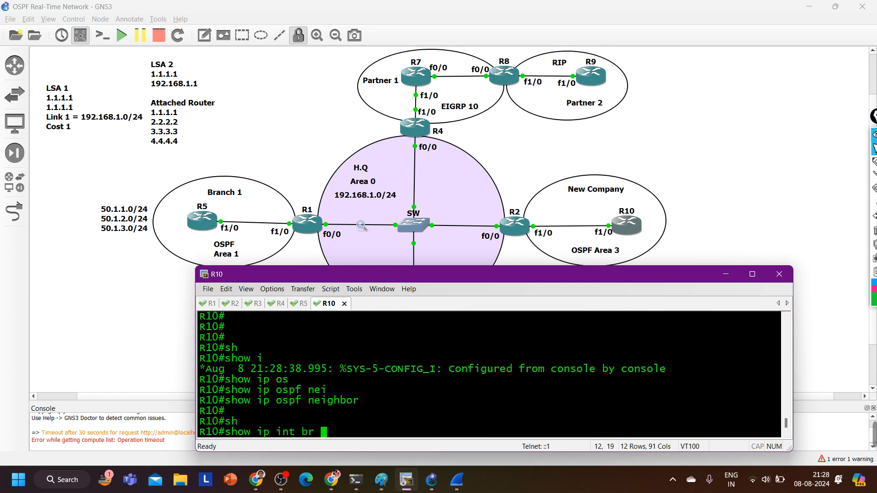
text(| ex un)
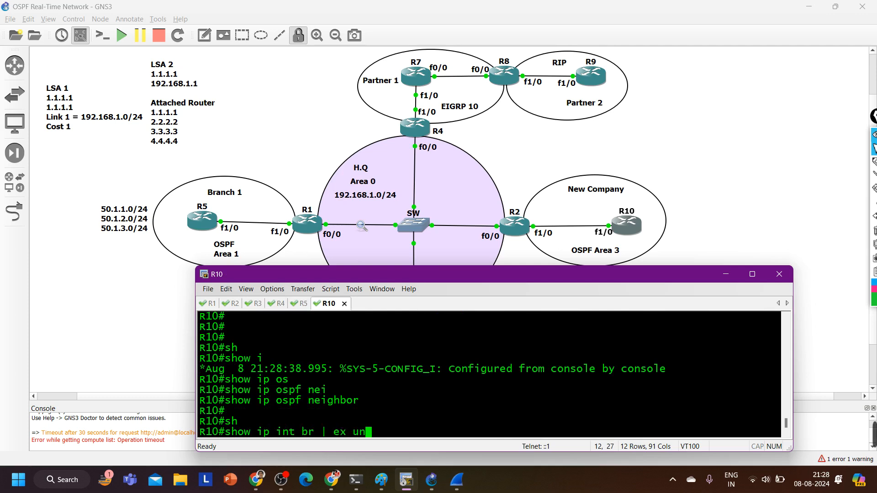
key(Return)
drag(328, 411, 461, 411)
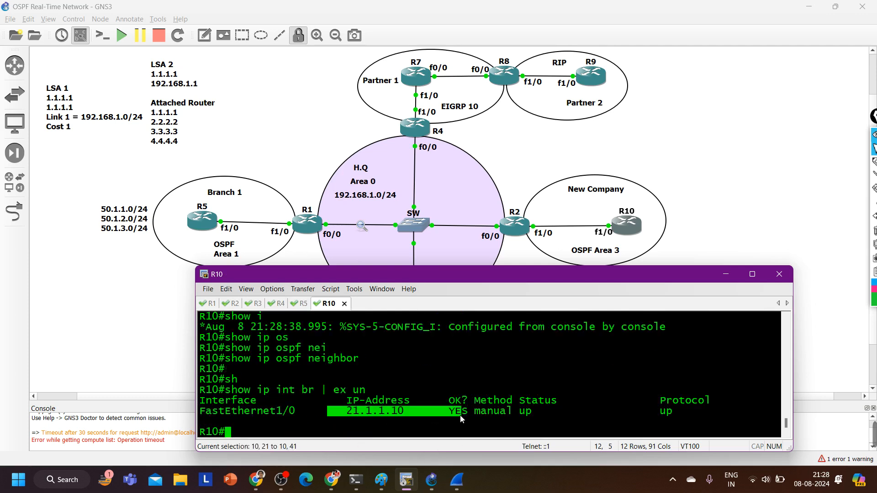
text(ping 21.1.1.2)
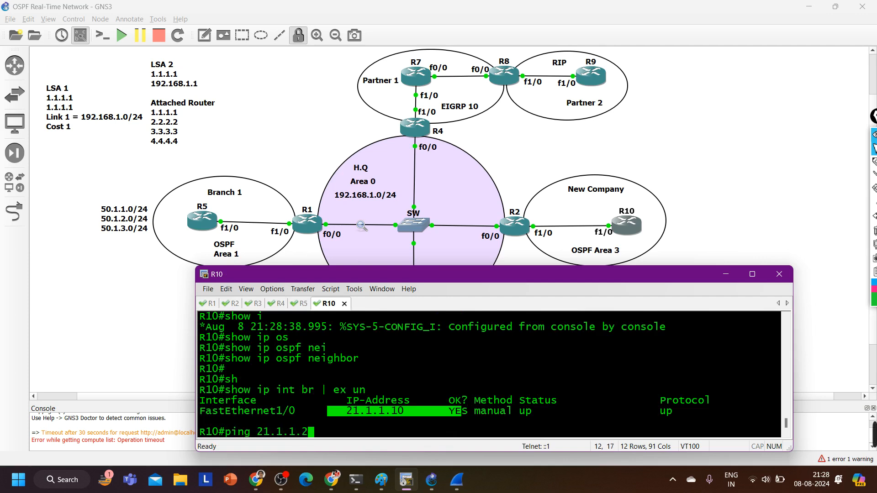
key(Return)
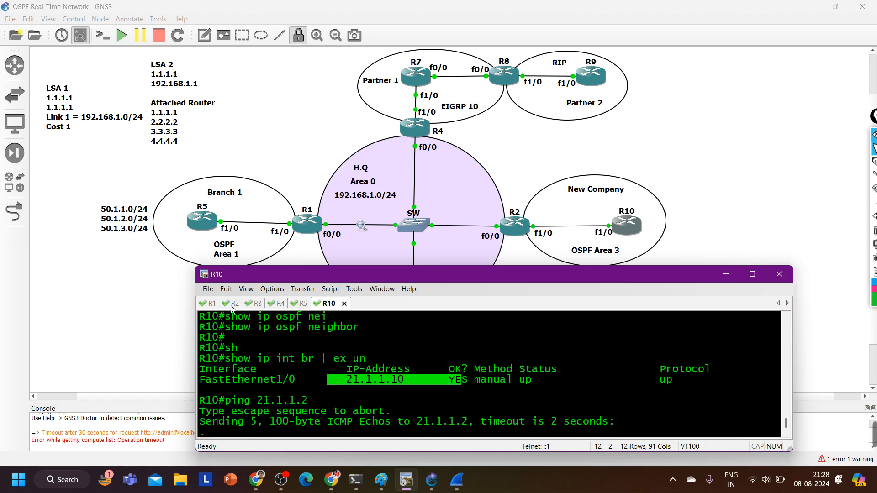
Exit configuration mode on R2 and examine the f1/0 status with show ip int br | ex un
key(alt+2)
key(ctrl+z)
text(sh)
key(Tab)
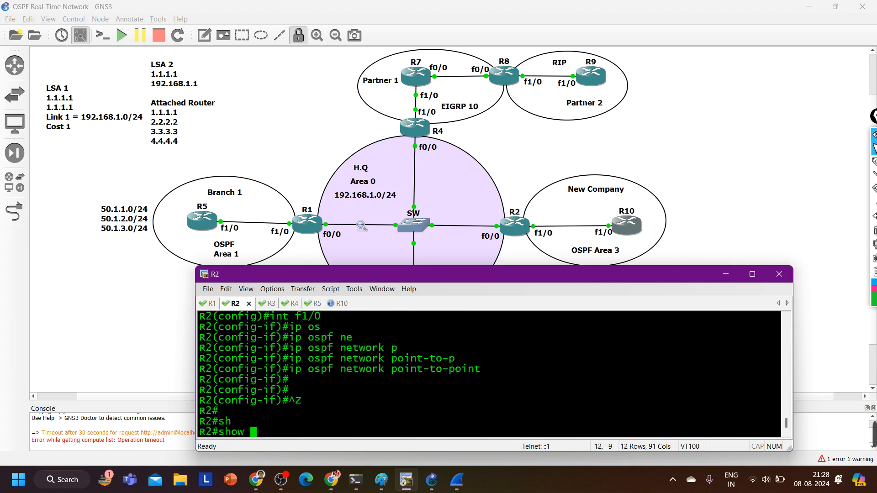
text(ip int br )
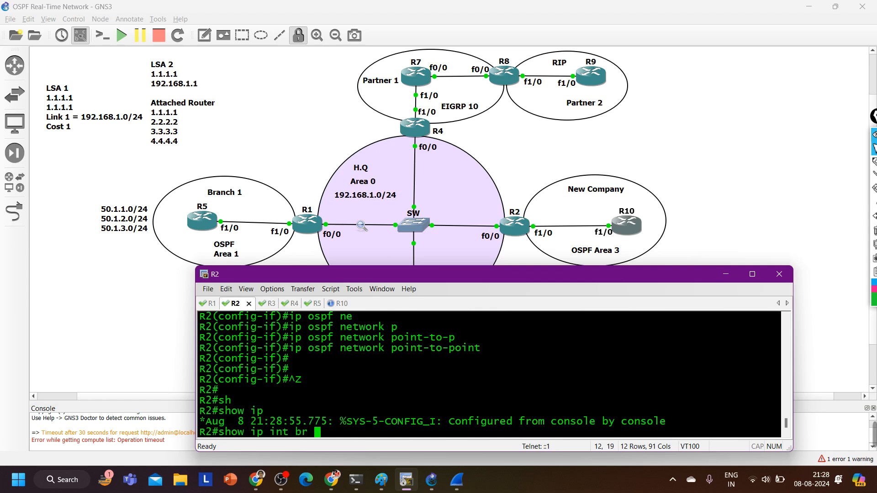
text(| ex un)
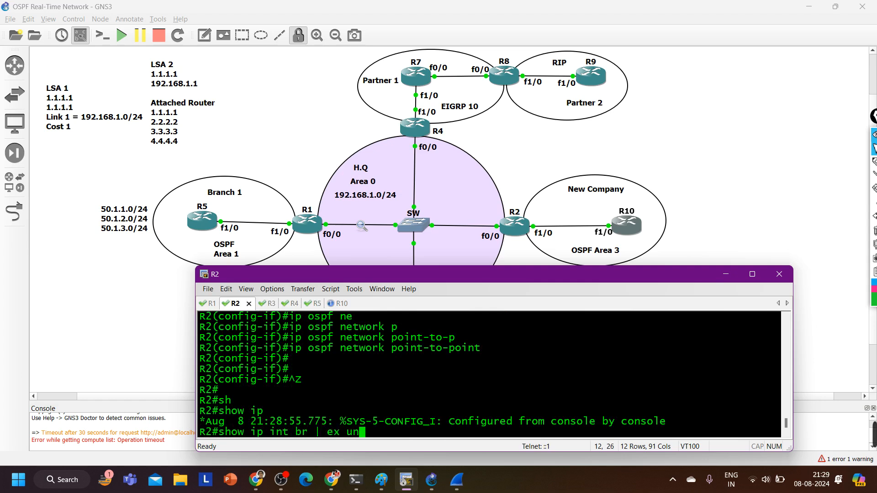
key(Return)
drag(322, 411, 730, 418)
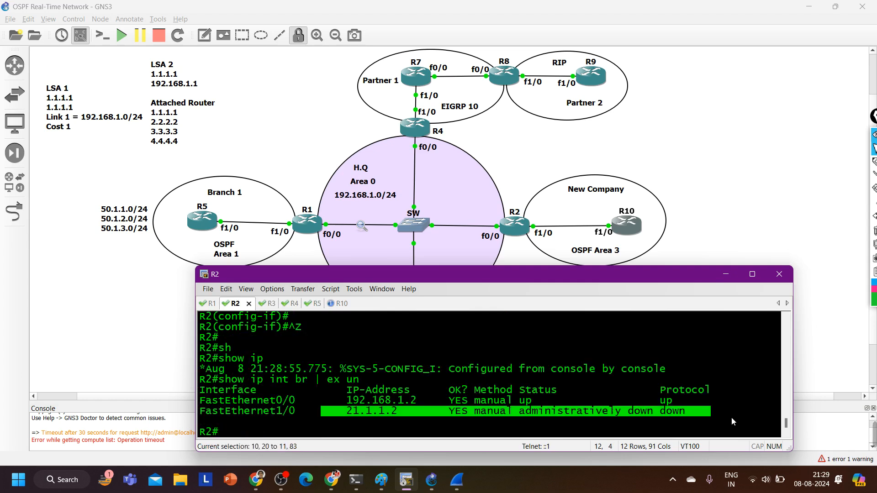
Enable interface f1/0 on R2 with no shutdown, exit configuration mode and save the configuration with wr
text(co)
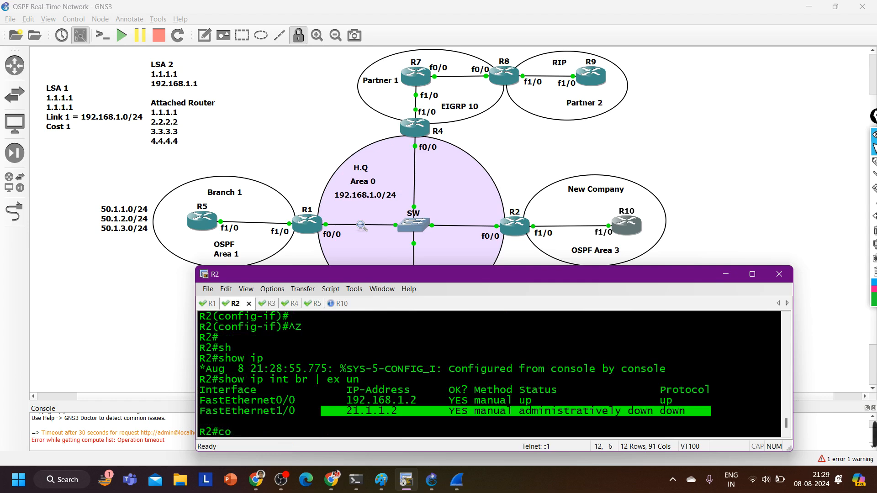
text(nf)
key(Return)
key(Return)
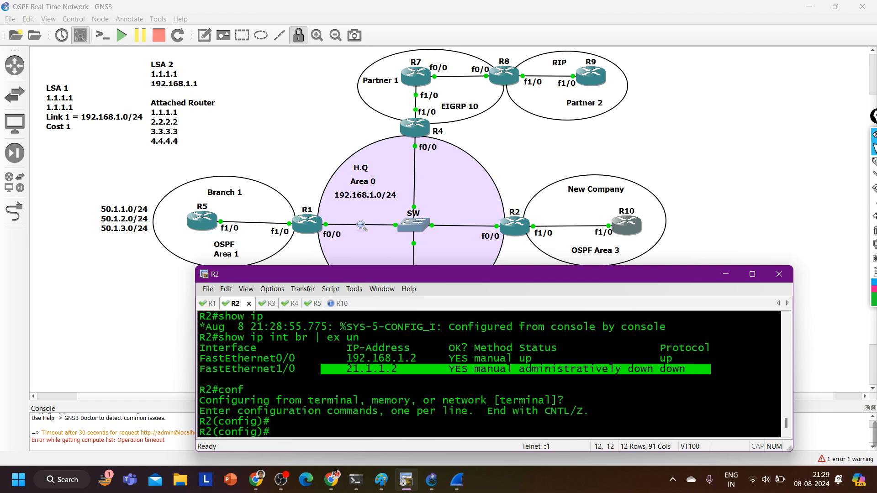
text(int f1/0)
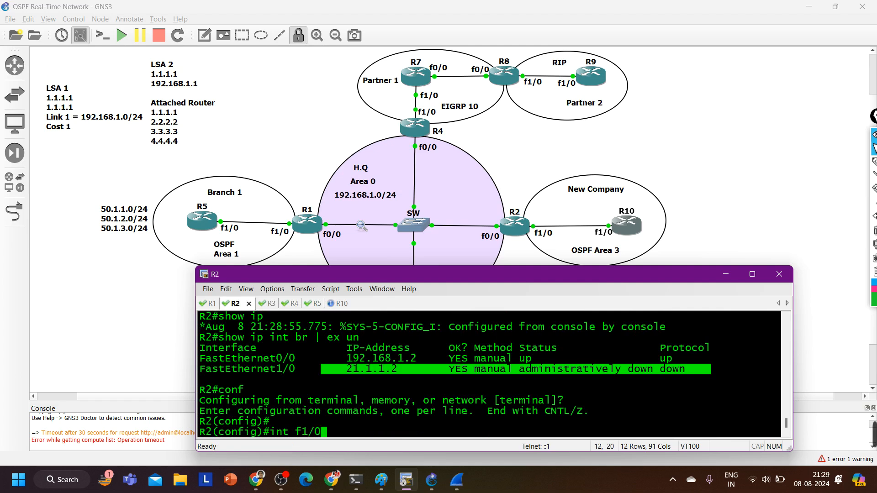
key(Return)
text(no sh)
key(Tab)
key(Return)
key(ctrl+z)
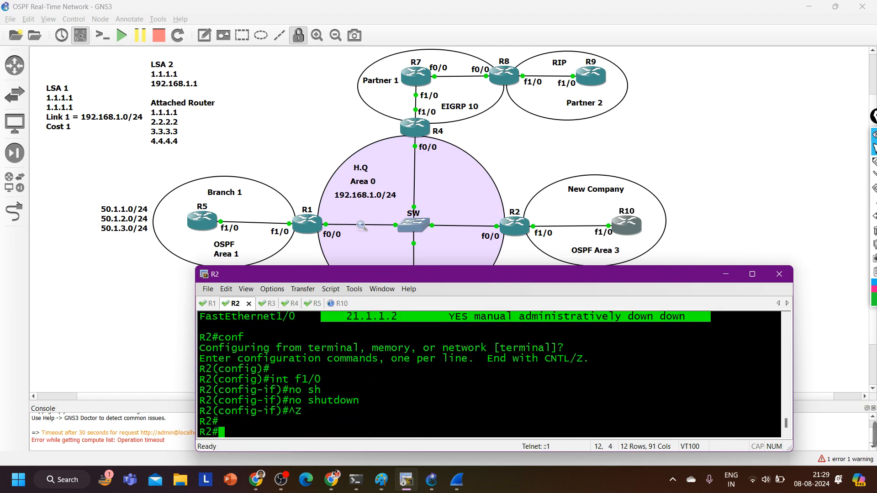
text(wr)
key(Return)
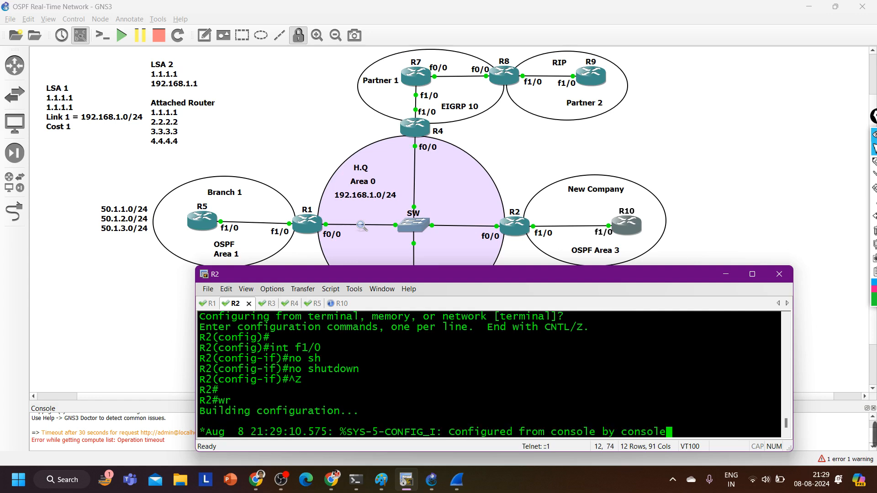
Switch from R2's console to R10's console and get a fresh privileged EXEC prompt
key(ctrl+Tab)
key(Return)
key(Return)
key(ctrl+Tab)
key(Return)
key(Return)
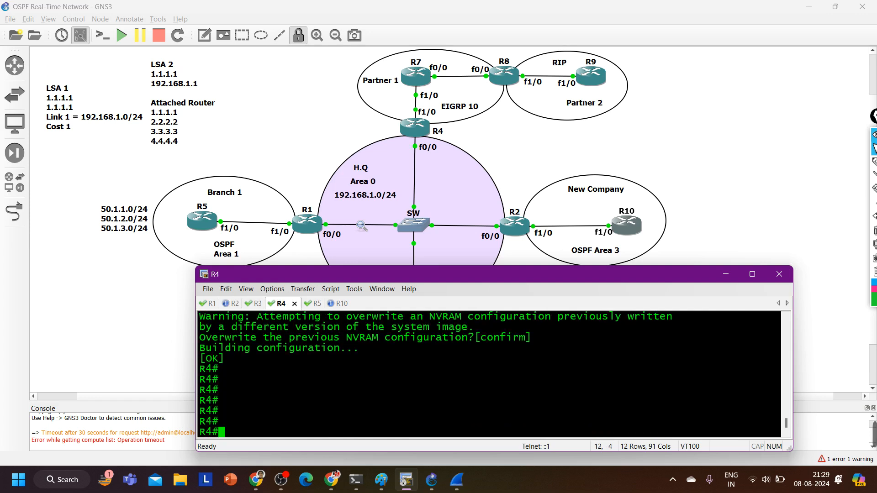
key(ctrl+Tab)
key(Return)
key(ctrl+Tab)
key(Return)
key(Return)
key(Return)
key(Return)
key(Return)
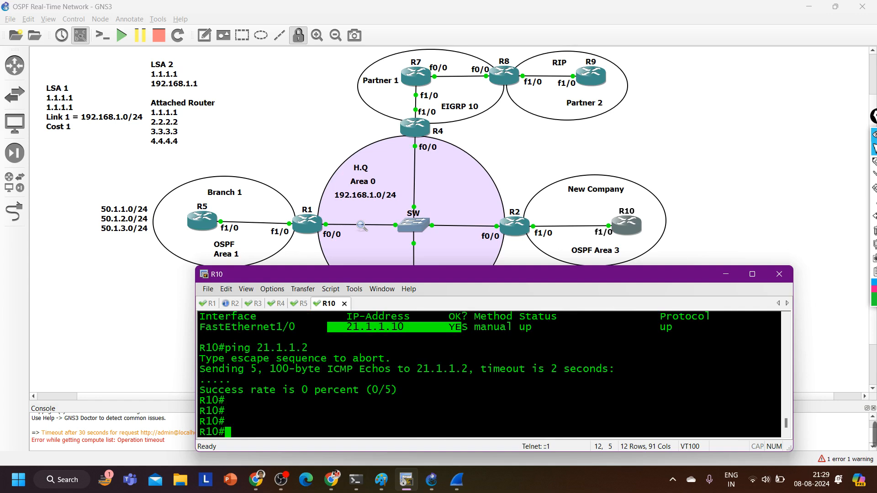
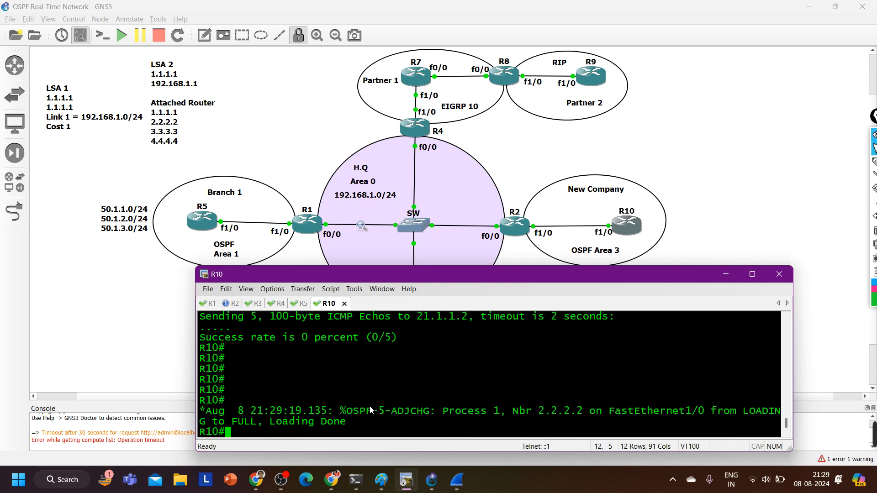
List R10's OSPF neighbors with show ip ospf neighbor
text(sh)
key(Tab)
text(ip os)
key(Tab)
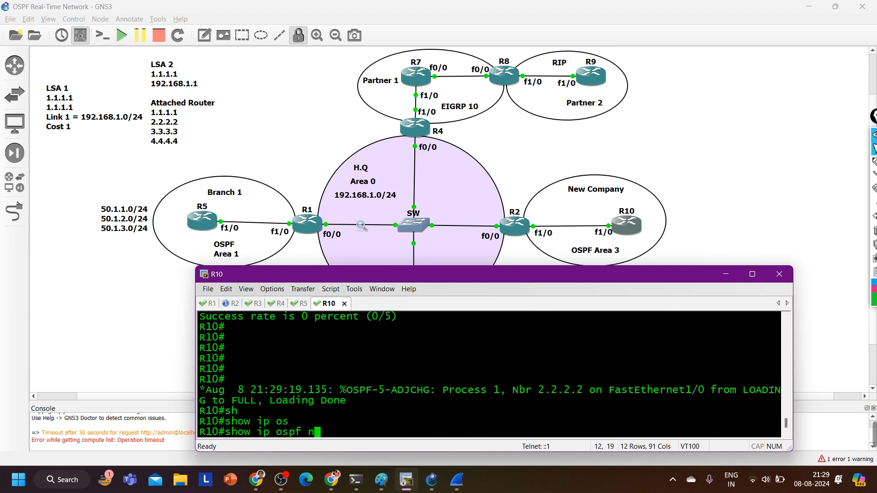
text(nei)
key(Tab)
key(Return)
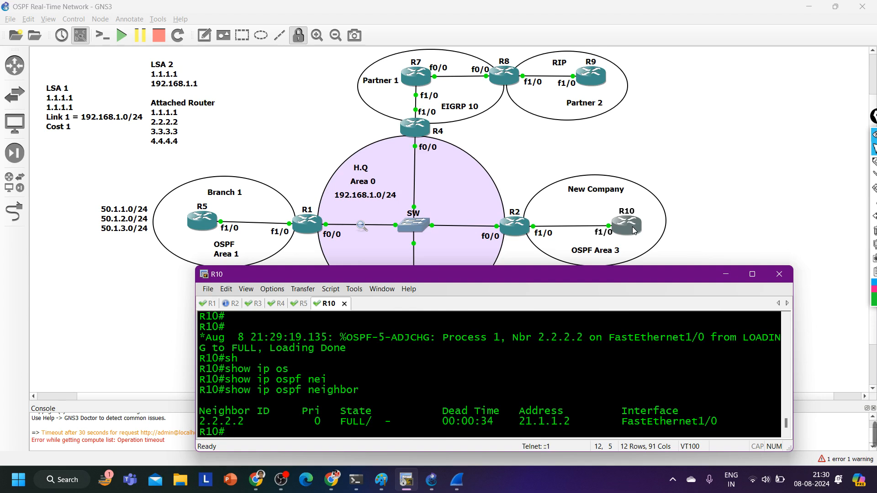
Run show ip ospf border-routers on R10 and examine the ABR entry's router ID and cost
text(sh)
key(Tab)
text(ip os)
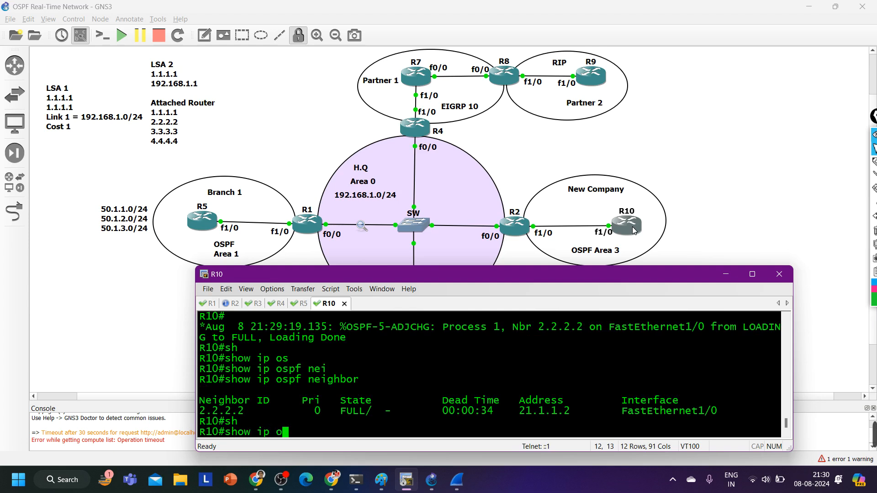
key(Tab)
text(bo)
key(Tab)
key(Return)
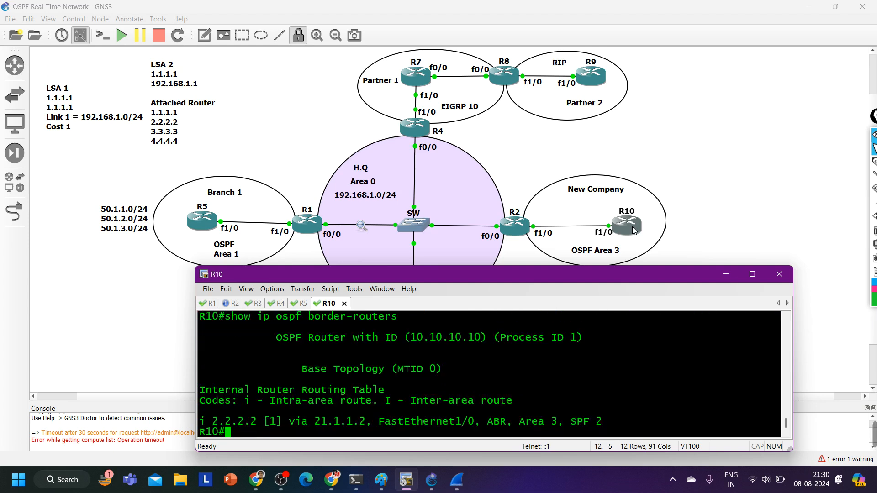
drag(254, 421, 213, 428)
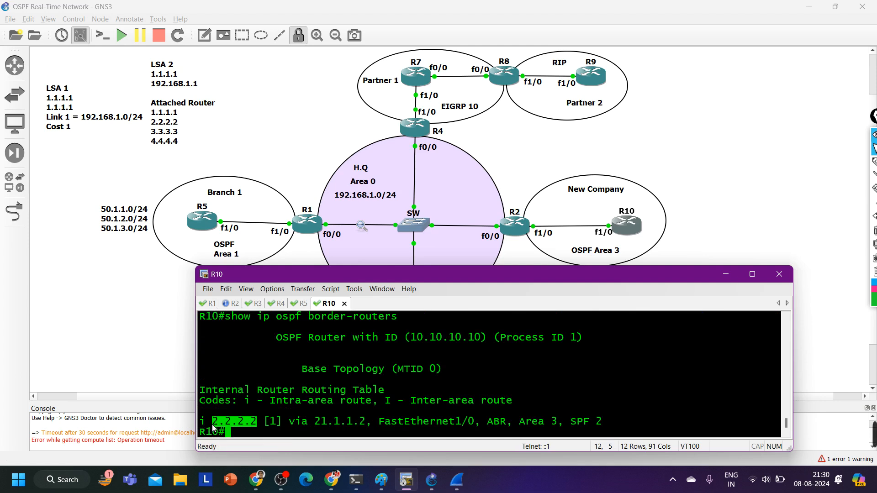
mouse_move(280, 422)
mouse_down()
mouse_move(253, 422)
mouse_move(266, 426)
mouse_up()
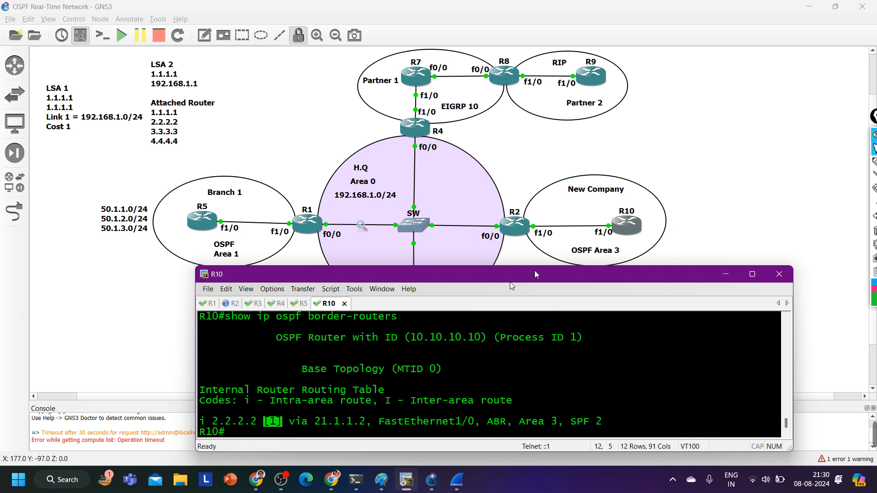
drag(258, 422, 220, 426)
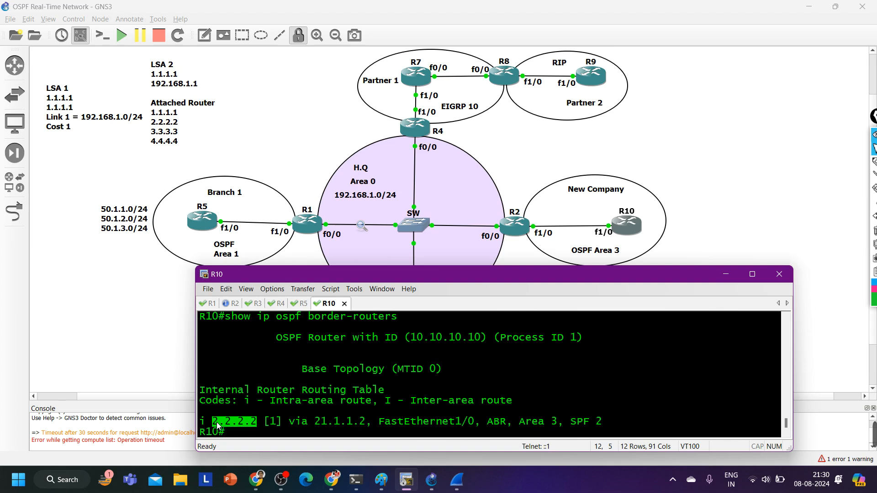
Draw temporary arrows from R2 towards the switch and R10, add a circled D above each, and clear the annotations
click(873, 162)
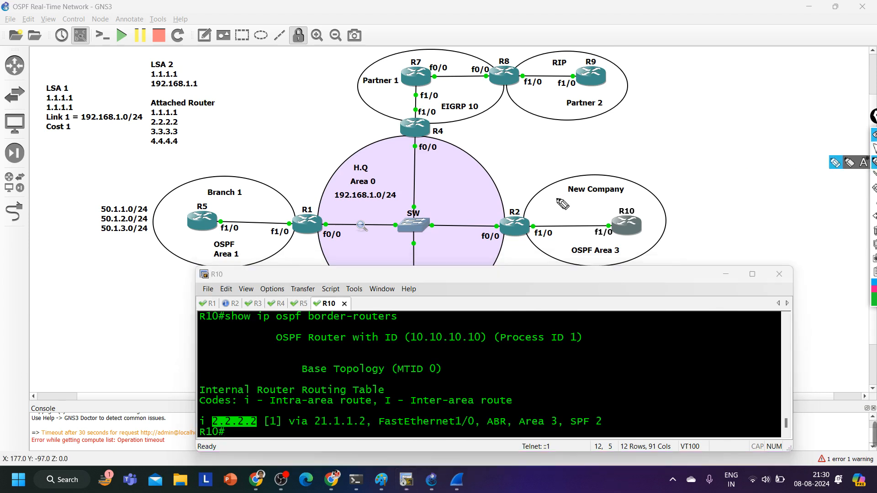
mouse_move(535, 200)
mouse_down()
mouse_move(581, 205)
mouse_move(563, 213)
mouse_up()
drag(500, 207, 450, 204)
mouse_move(462, 198)
mouse_down()
mouse_move(448, 200)
mouse_move(466, 212)
mouse_up()
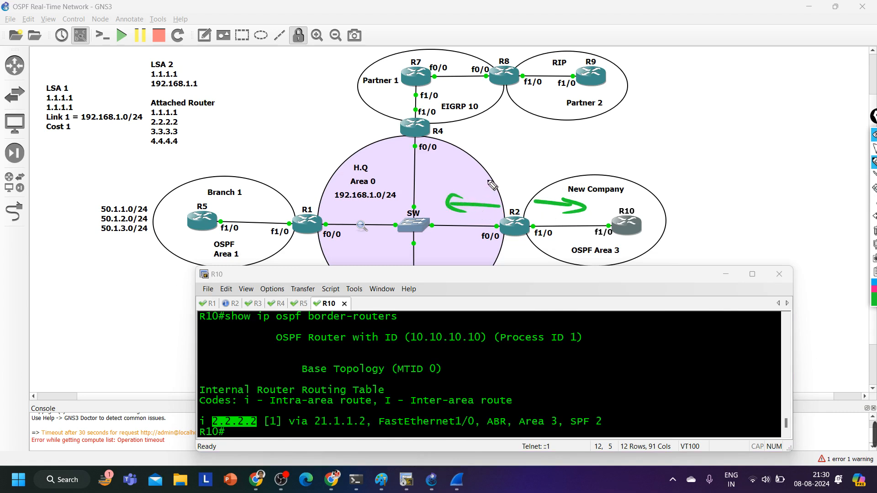
drag(468, 176, 469, 191)
drag(466, 173, 470, 191)
drag(551, 177, 551, 193)
mouse_move(549, 175)
mouse_down()
mouse_move(563, 185)
mouse_move(551, 191)
mouse_up()
drag(538, 193, 561, 197)
drag(480, 195, 485, 201)
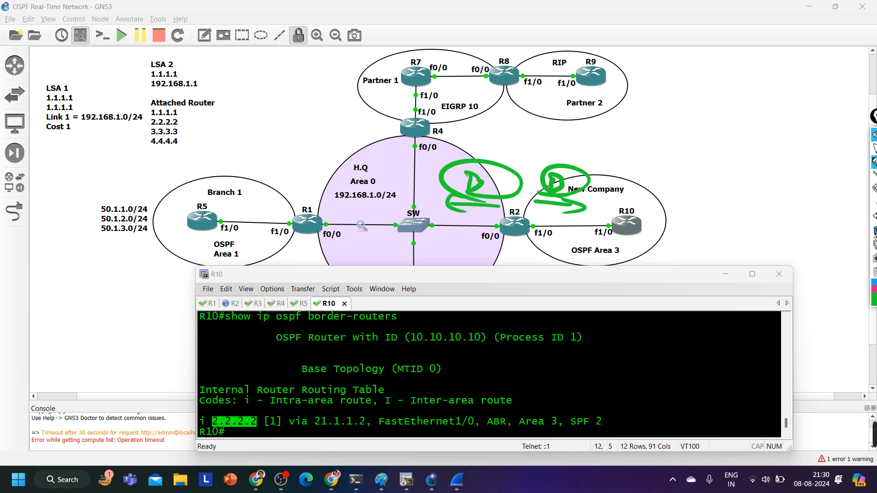
click(874, 148)
click(874, 231)
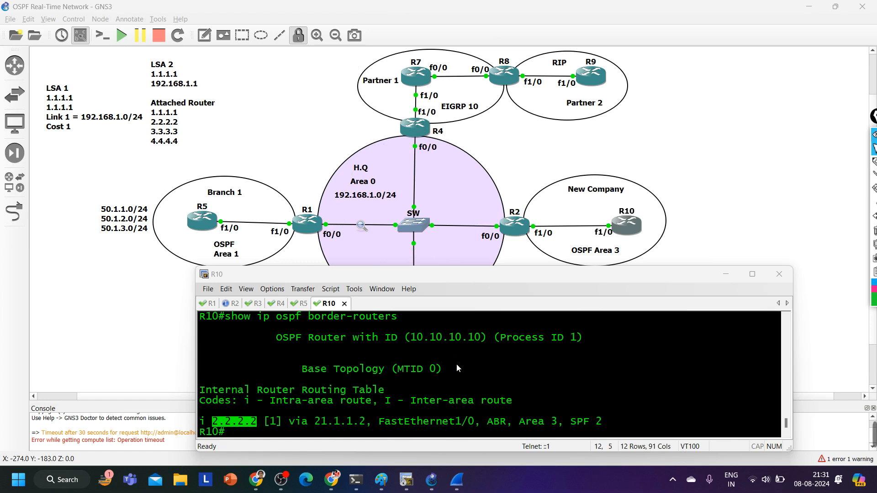
Display R10's link-state database with show ip ospf database and enlarge the console window to fit the output
click(461, 386)
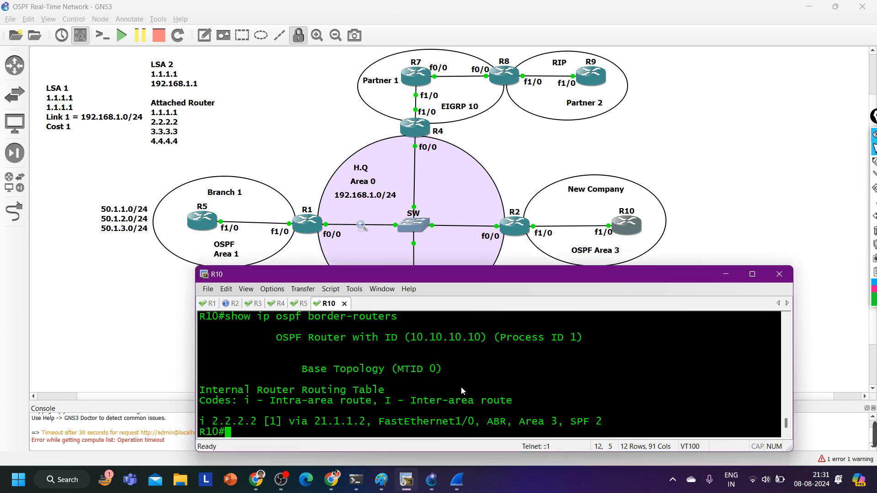
text(sh)
key(Tab)
text(ip os)
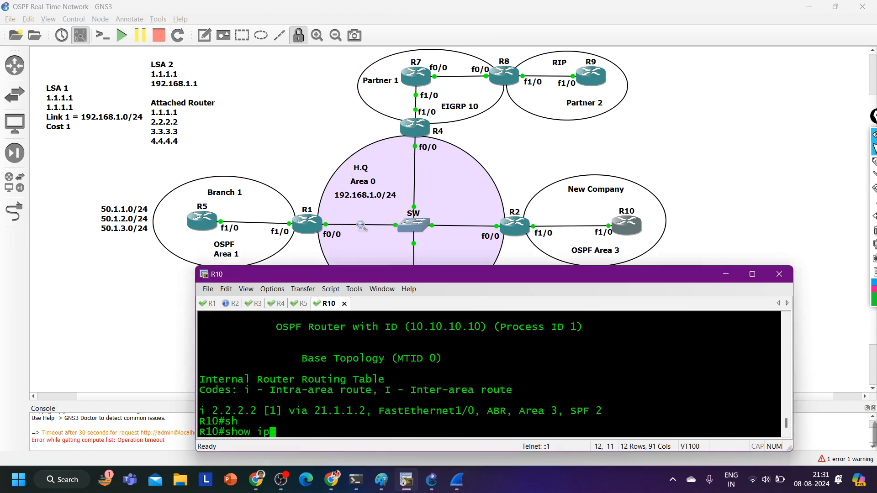
key(Tab)
text(d)
key(Tab)
key(Return)
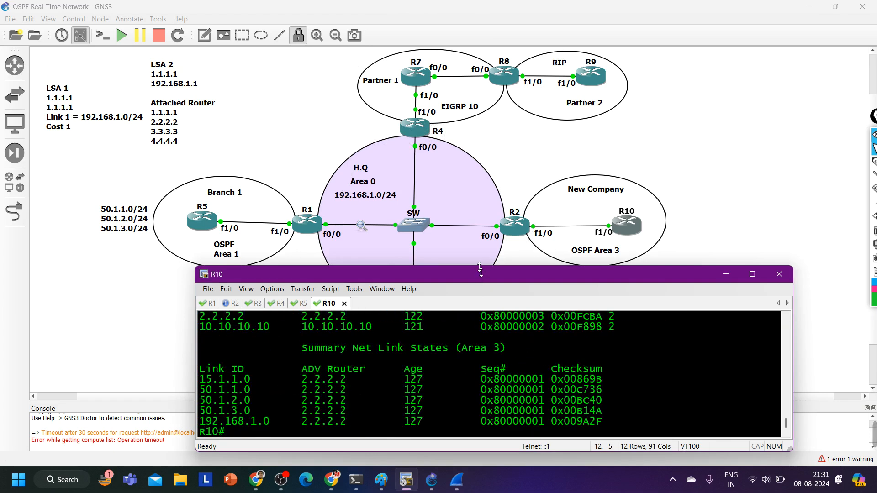
drag(479, 271, 465, 187)
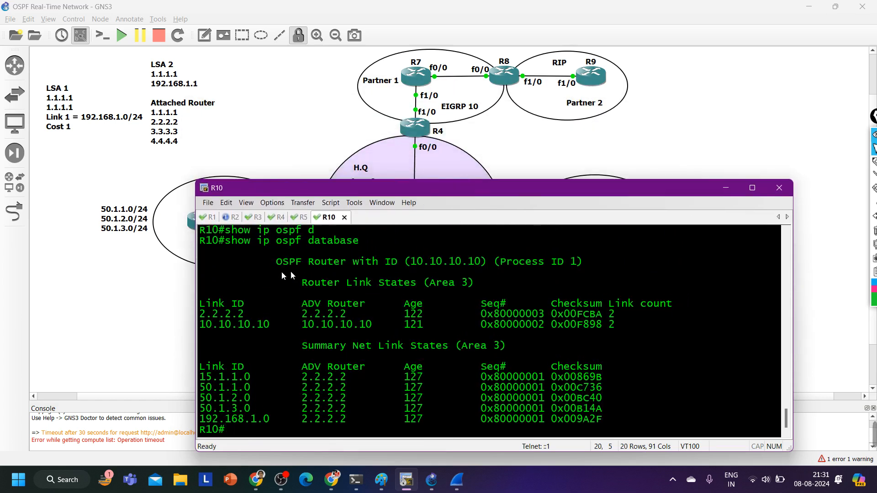
Examine the area 3 Router Link States and Summary Net Link States, including the advertising router and the 50.1.1.0 entry
drag(282, 276, 472, 282)
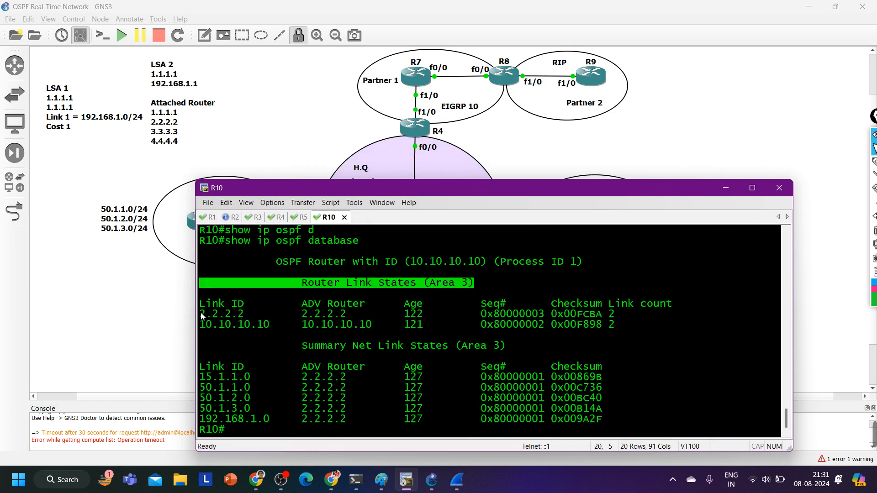
drag(201, 314, 614, 325)
click(627, 310)
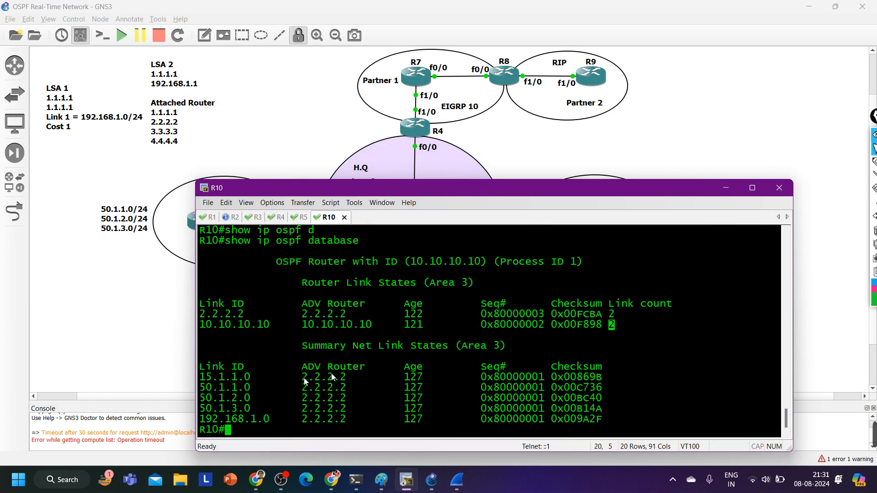
drag(280, 337, 497, 345)
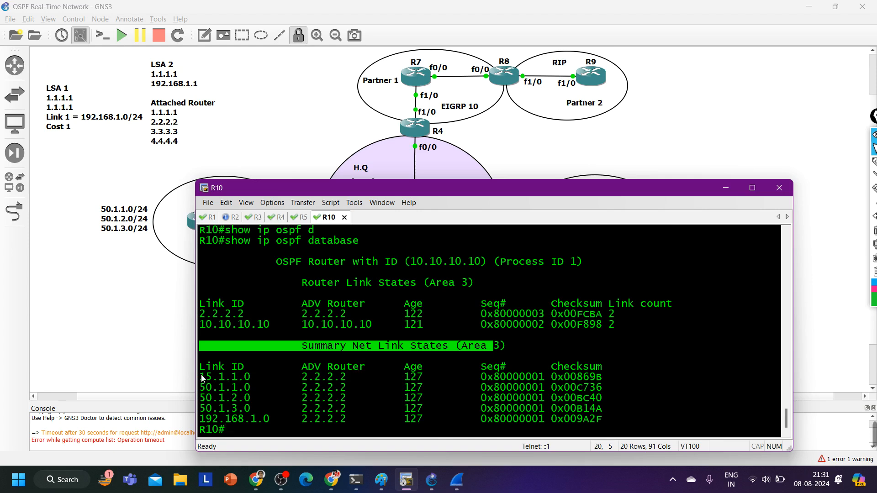
drag(200, 377, 609, 419)
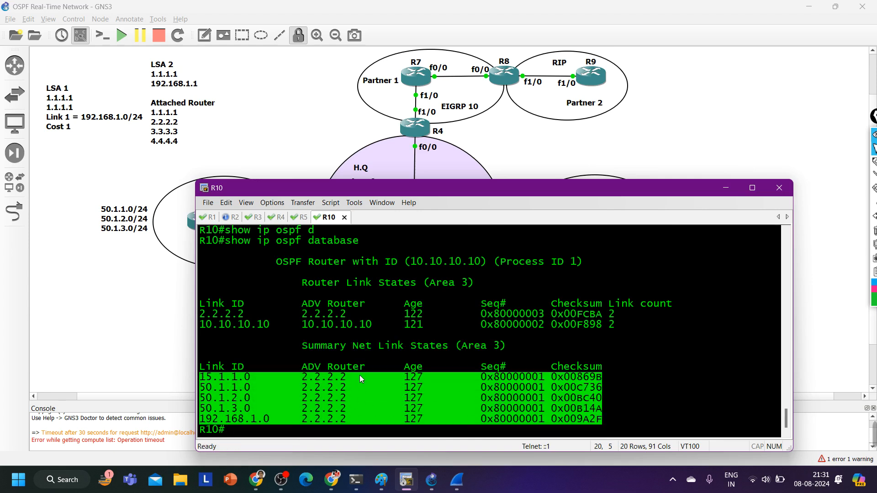
drag(360, 377, 300, 378)
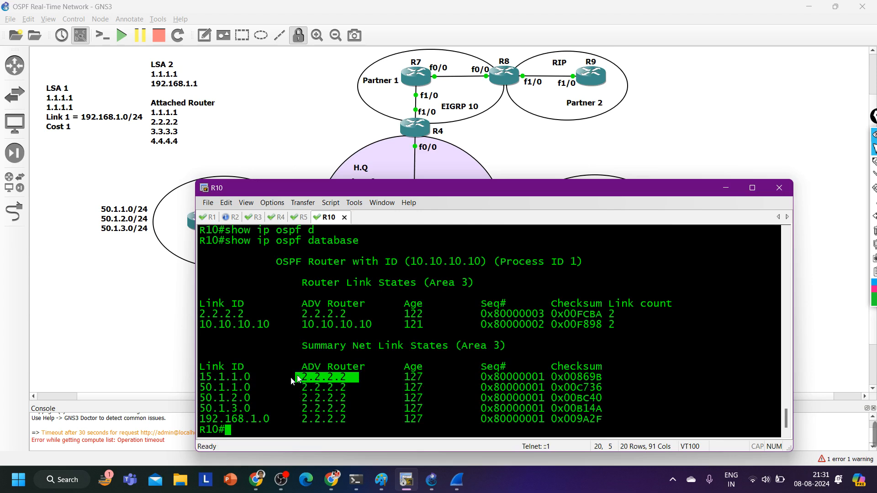
drag(202, 389, 264, 387)
Run show ip ospf database summary 50.1.1.0 on R10 and examine the LSA's metric and link state ID
text(sh)
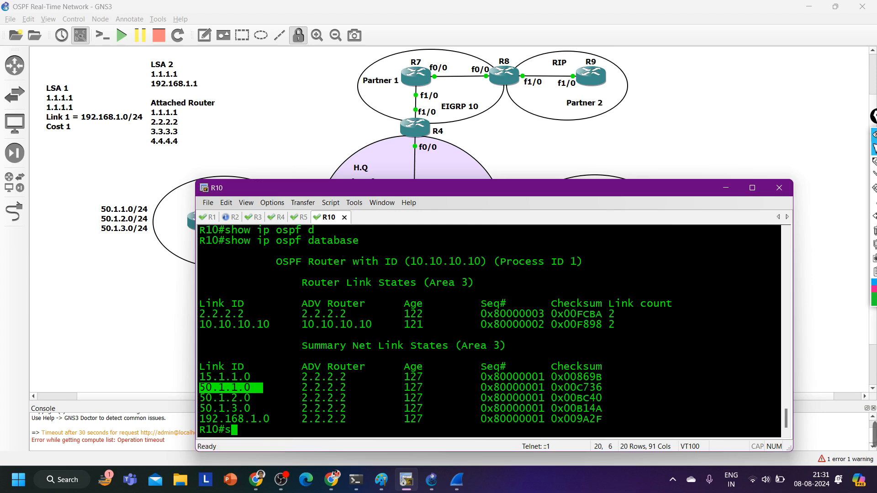
key(Tab)
text(ip os)
key(Tab)
text(d)
key(Tab)
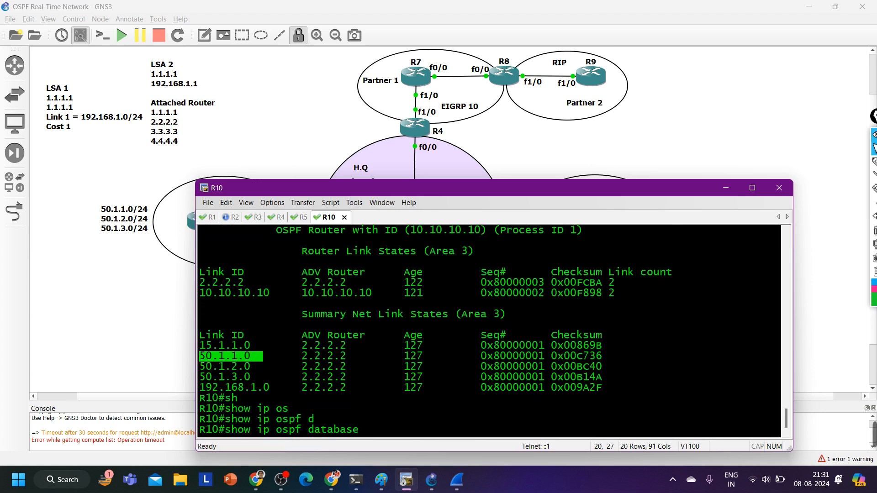
text(su)
key(Tab)
text(50.1.1.1)
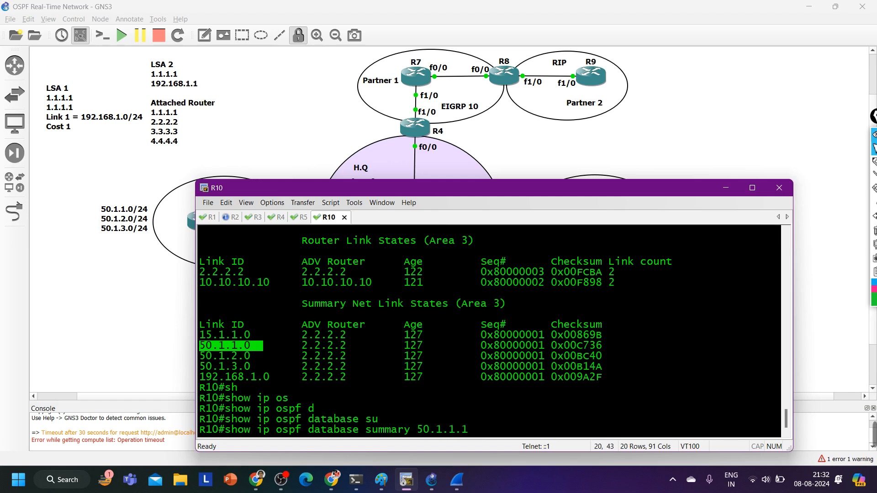
key(BackSpace)
text(0)
key(Return)
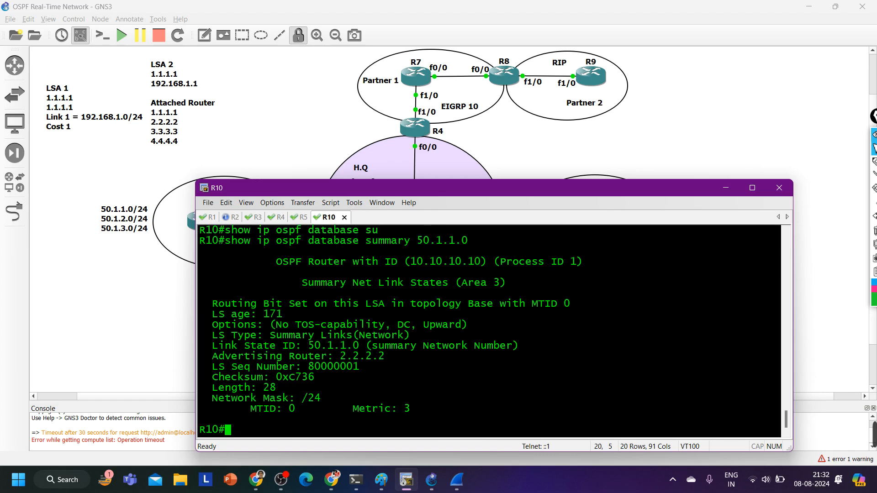
drag(352, 409, 432, 407)
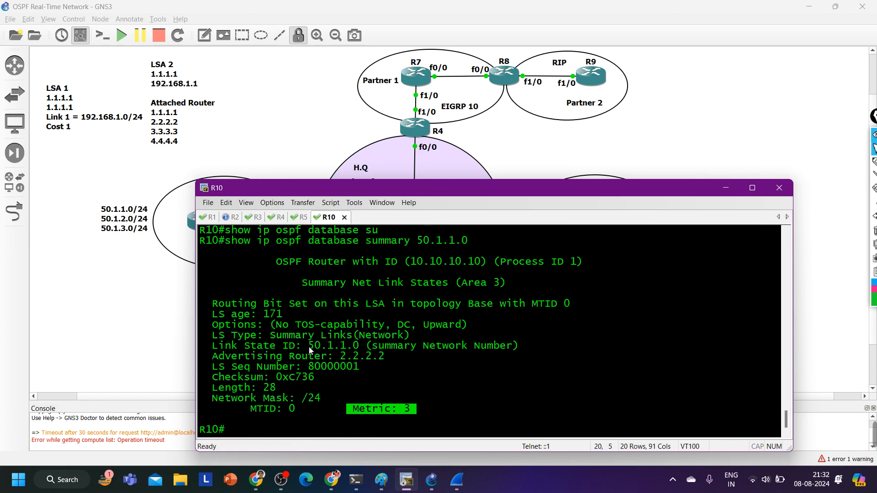
drag(308, 347, 547, 348)
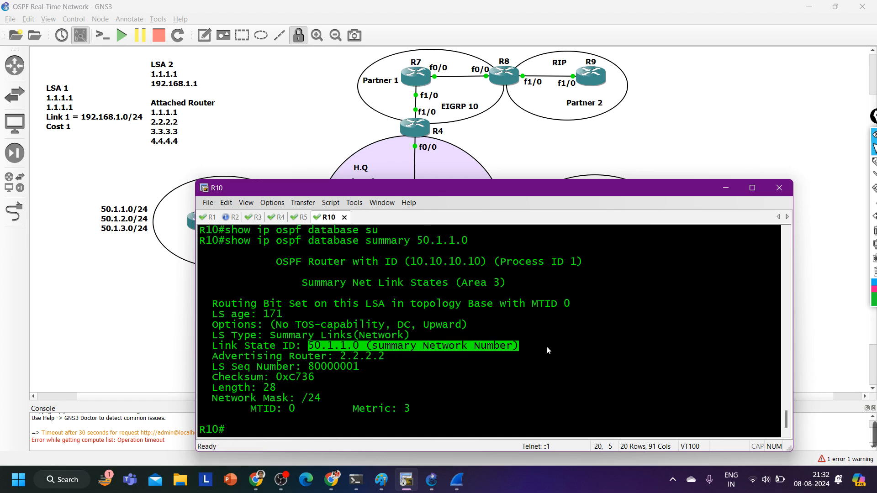
Display R10's OSPF routes with show ip route ospf and examine the inter-area routes to the three 50.1.x.0 networks
text(sh)
key(Tab)
text(ip r)
text(o)
key(Tab)
text(os)
key(Tab)
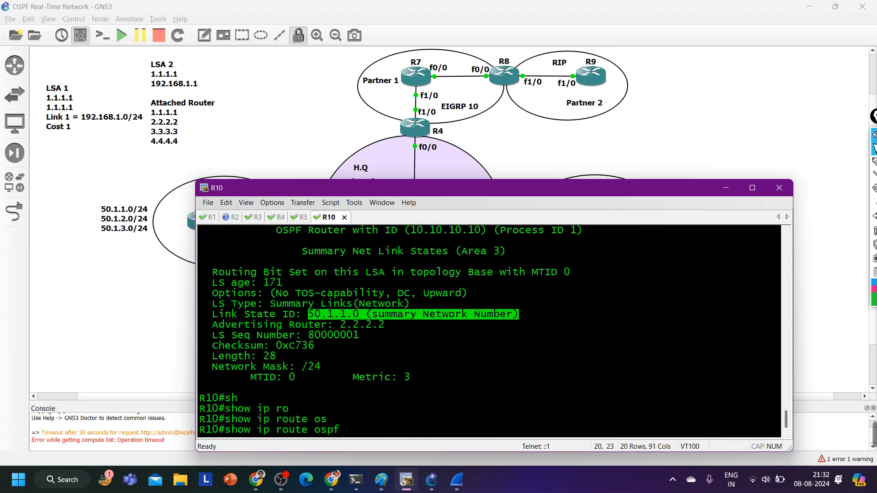
key(Return)
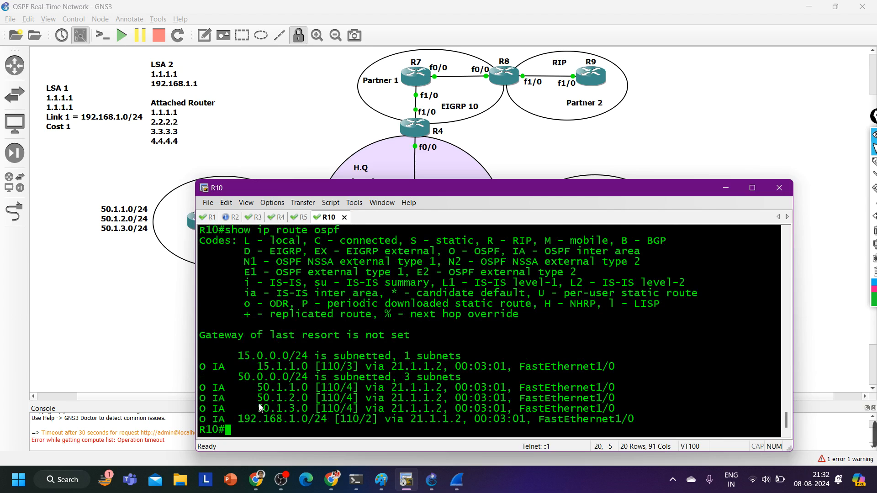
drag(216, 389, 658, 408)
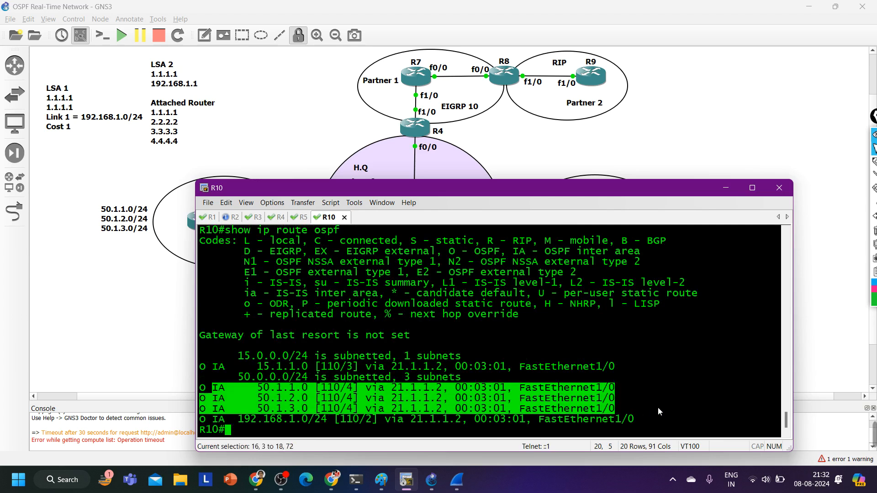
click(658, 411)
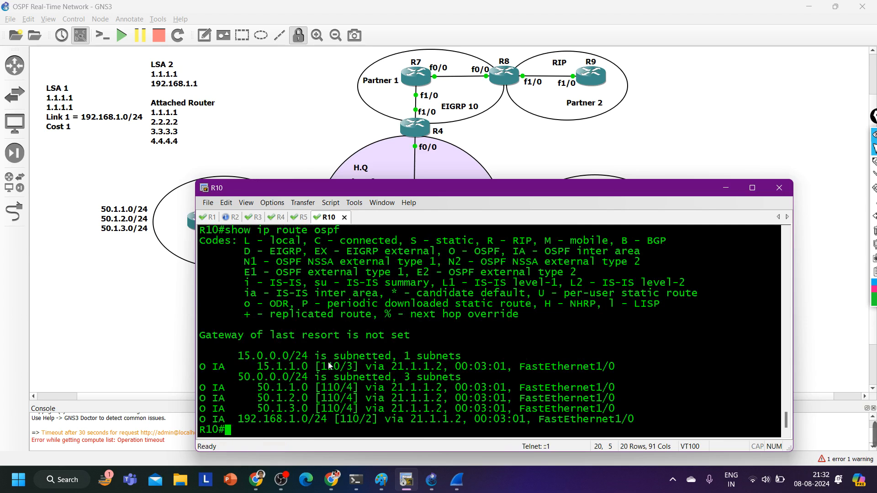
Enter the comment line "! 0 192.168.10.0" at R10's prompt and get a fresh prompt
text(!)
text( 0)
text( 192)
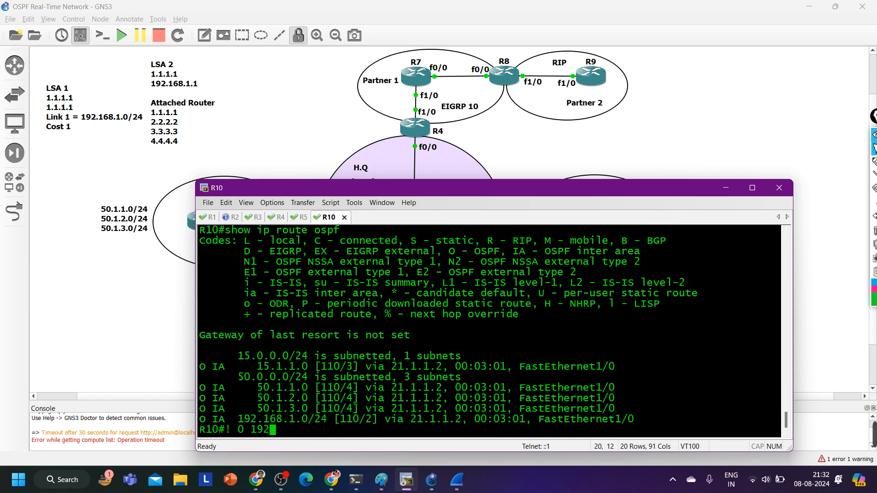
text(.168.10.)
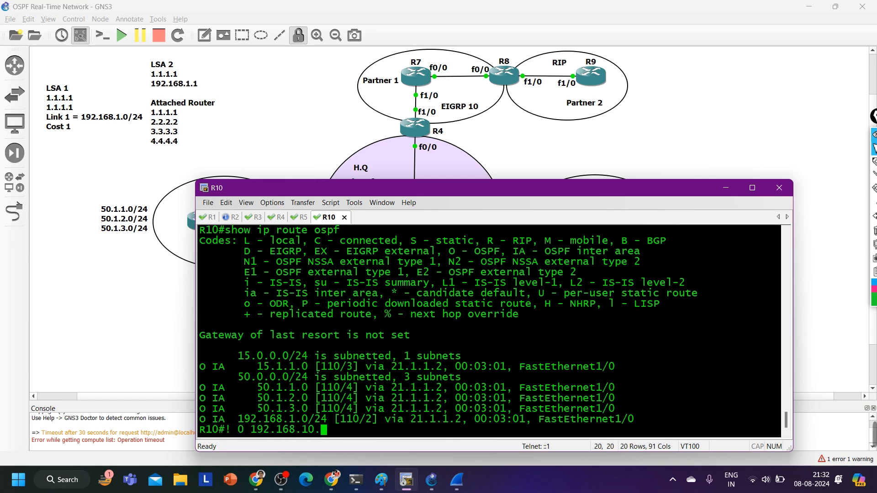
text(0)
key(Return)
key(Return)
key(Return)
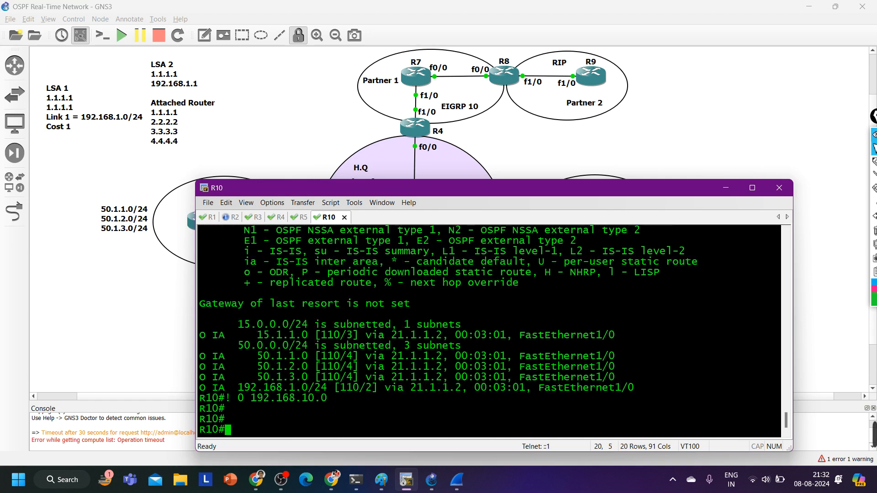
Display R1's OSPF routes with show ip route ospf
key(ctrl+Tab)
key(Return)
key(Return)
key(Return)
text(sh)
key(Tab)
text(ip )
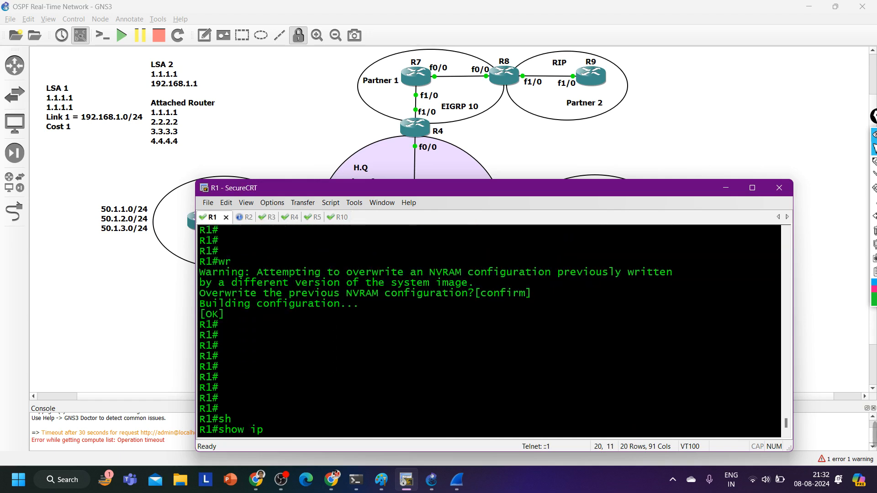
text(ro)
key(Tab)
text(so)
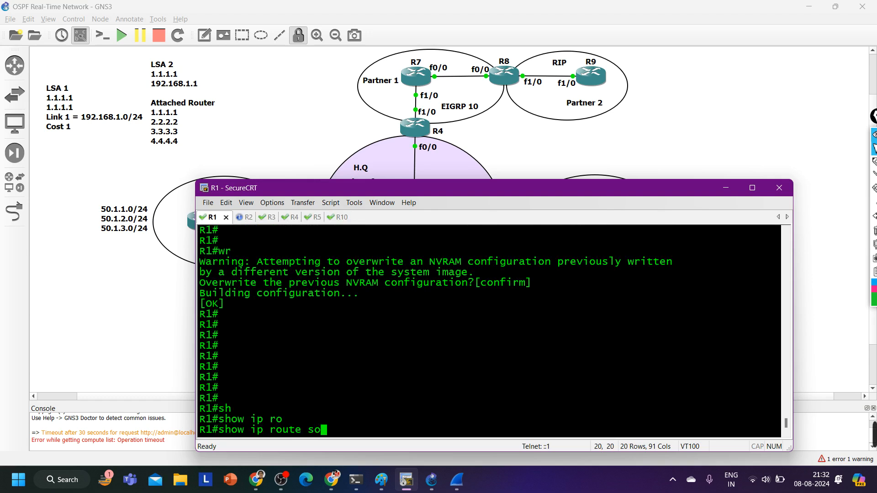
key(BackSpace)
key(BackSpace)
text(os)
key(Tab)
key(Return)
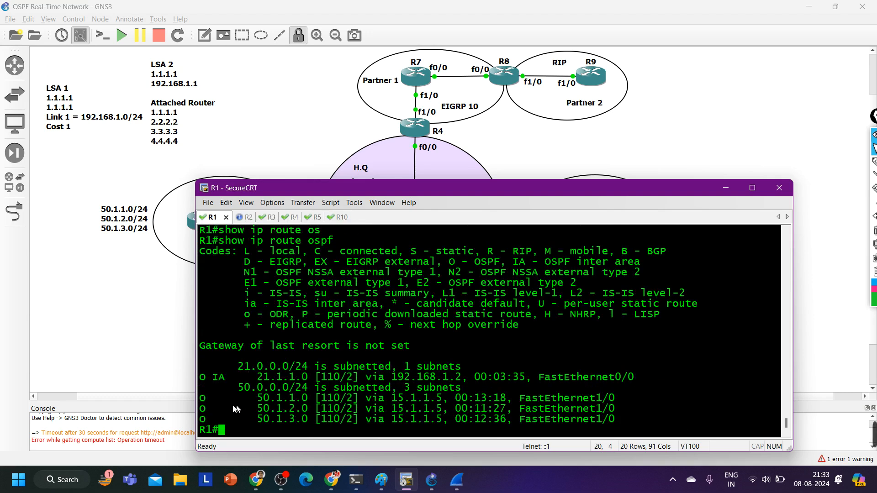
Compare R1's intra-area routes to the 50.1.x.0 networks with the inter-area route to 21.1.1.0, including its route code and next hop
drag(202, 398, 657, 420)
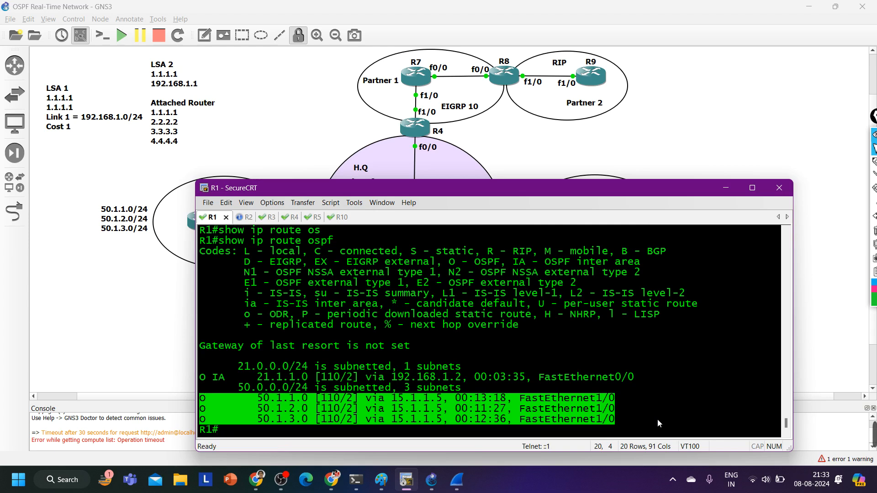
drag(203, 377, 636, 378)
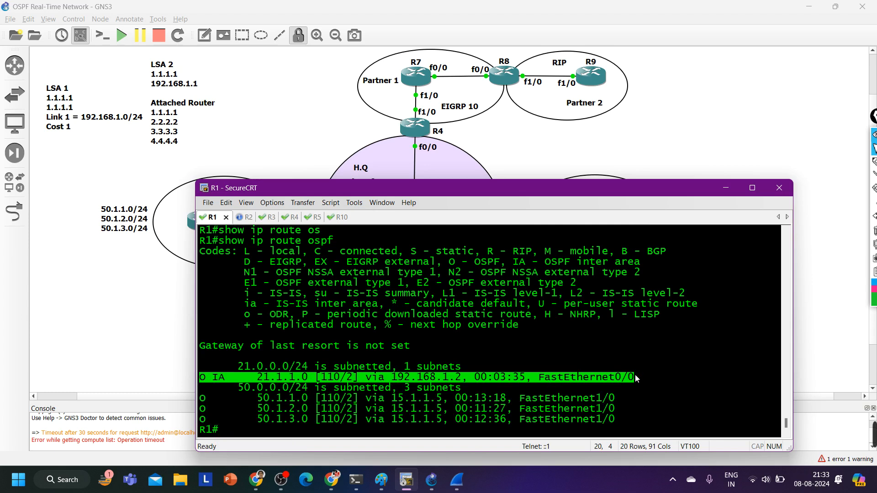
drag(231, 379, 203, 380)
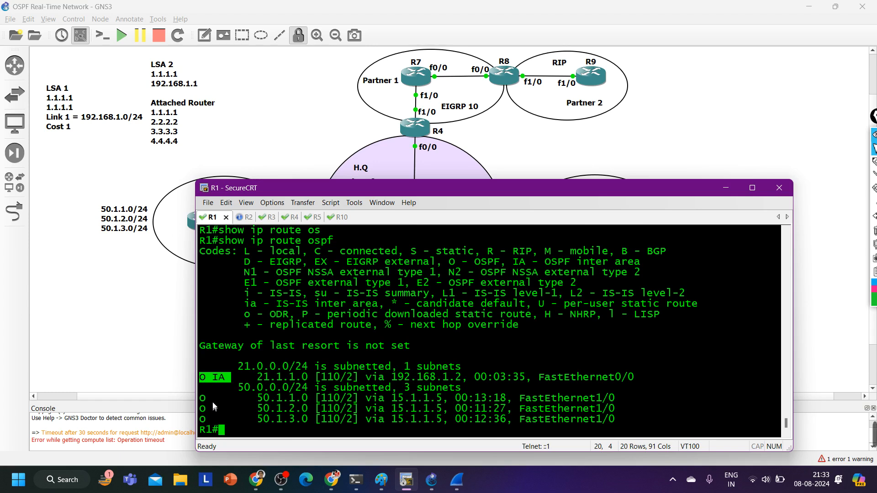
drag(212, 400, 651, 420)
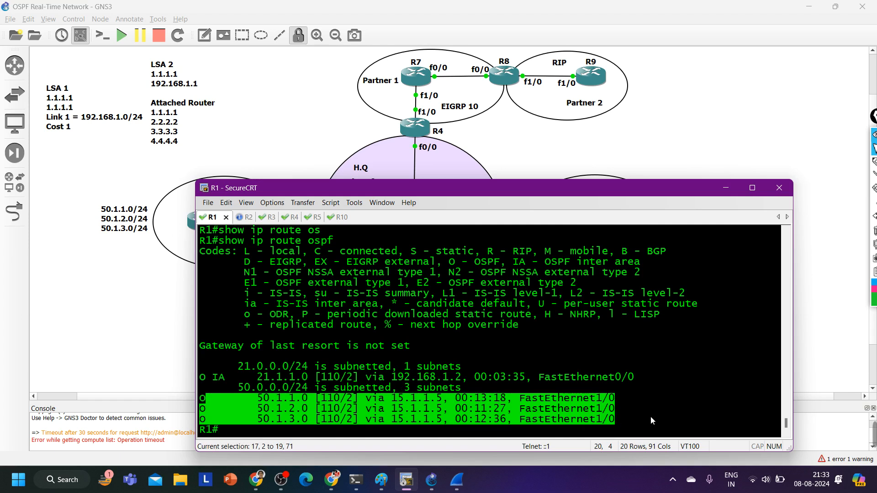
drag(468, 180, 469, 262)
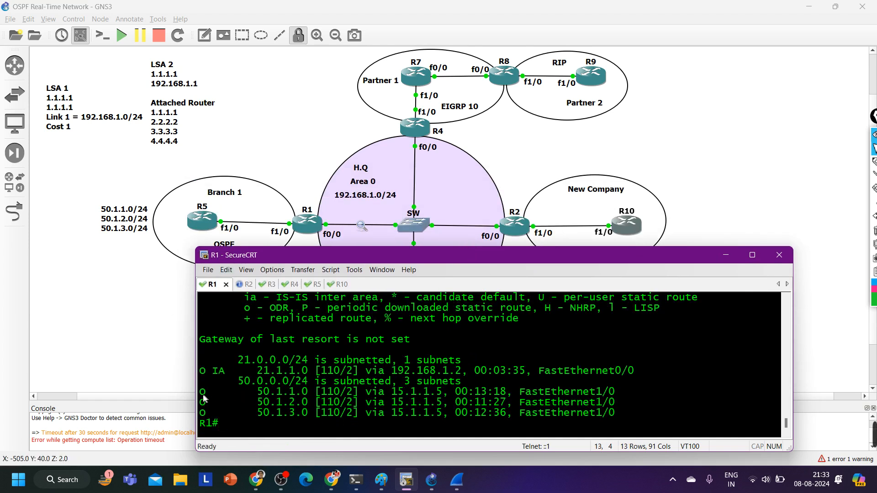
drag(201, 391, 639, 421)
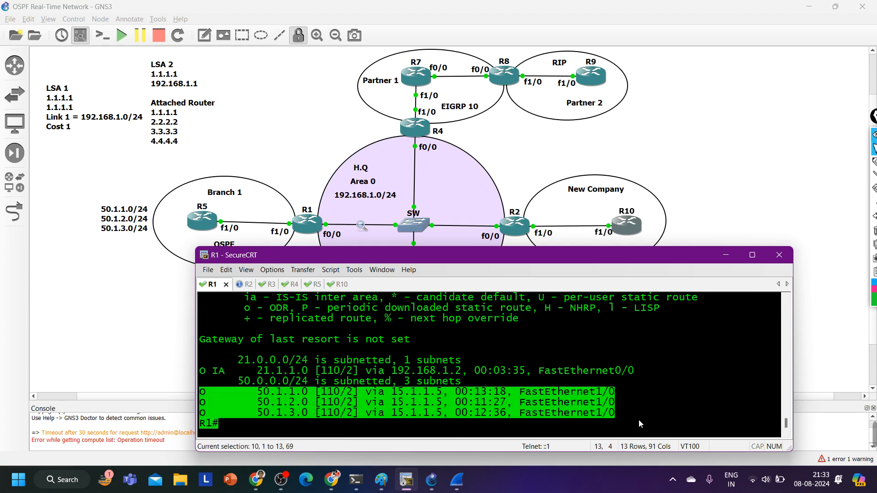
click(204, 372)
drag(204, 372, 634, 375)
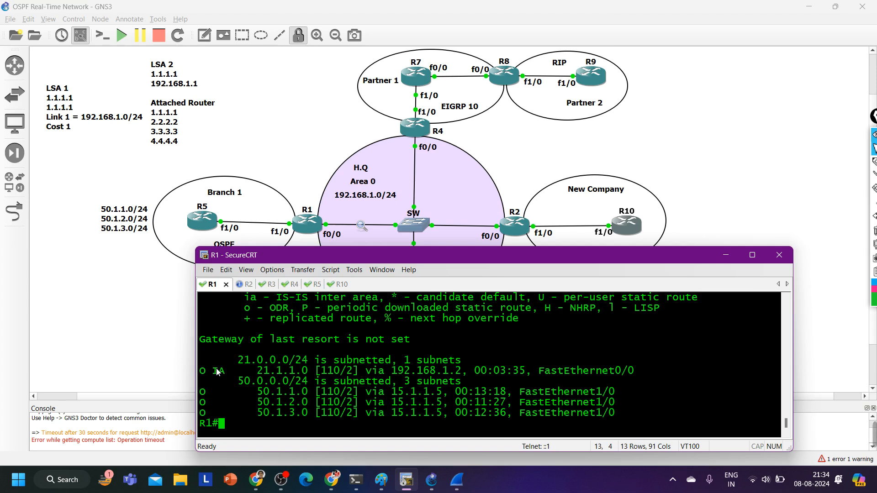
drag(213, 370, 255, 372)
drag(386, 371, 464, 374)
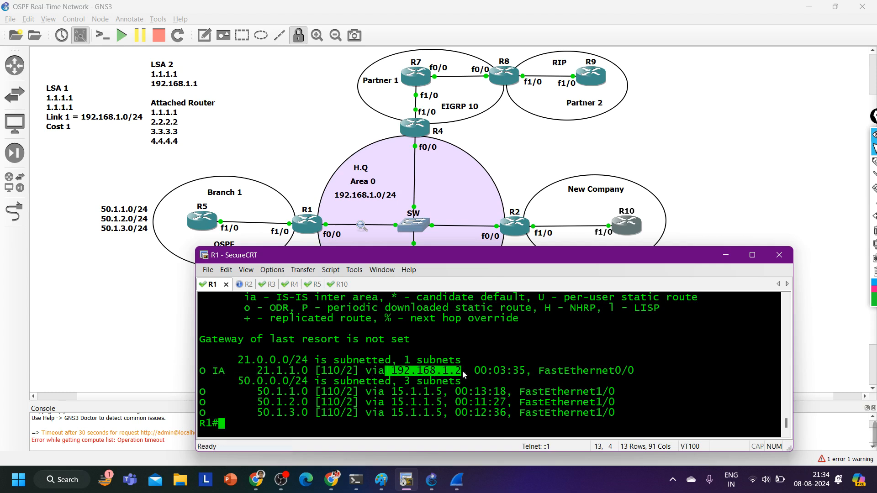
Run show ip ospf border-routers on R1 and examine the border router's ID and cost
text(s)
key(Return)
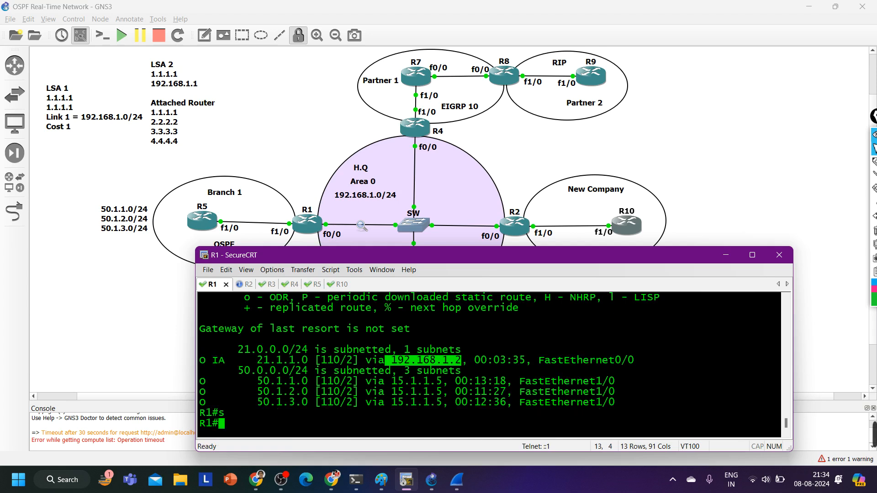
text(sh)
key(Tab)
text(ip os)
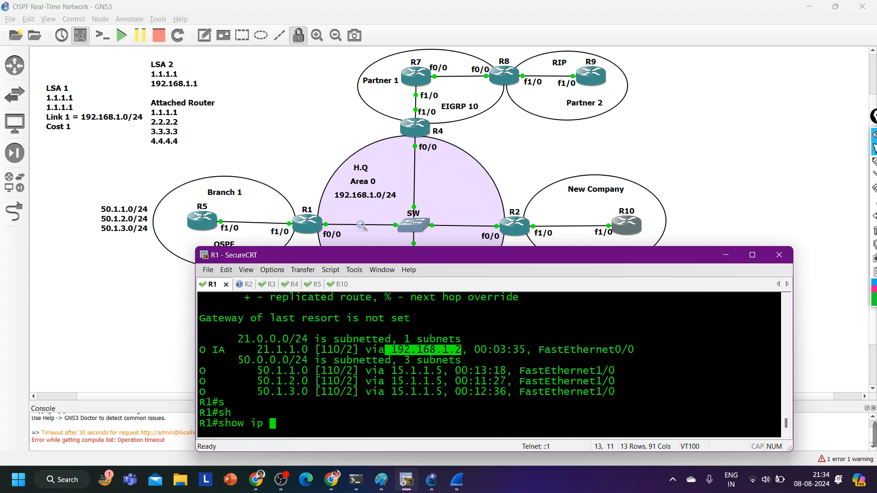
key(Tab)
text(bo)
key(Tab)
key(Return)
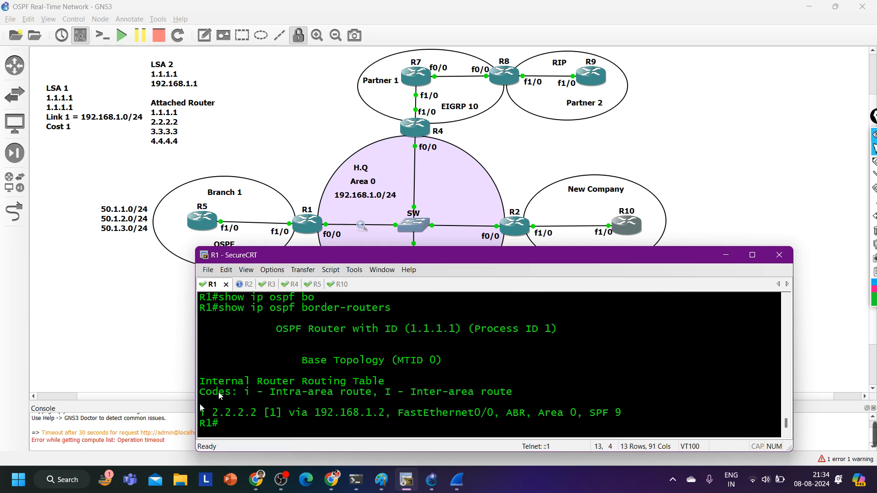
drag(219, 414, 276, 414)
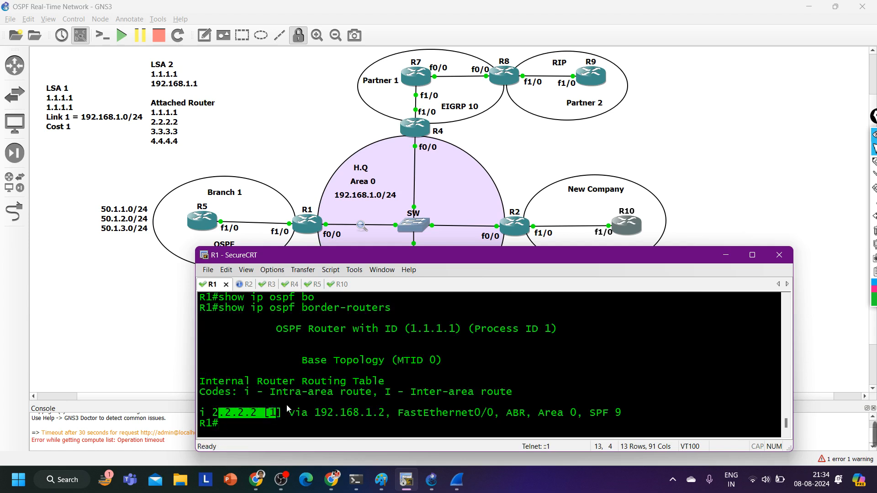
Save R1's running configuration with wr
key(Return)
key(Return)
text(wr)
key(Return)
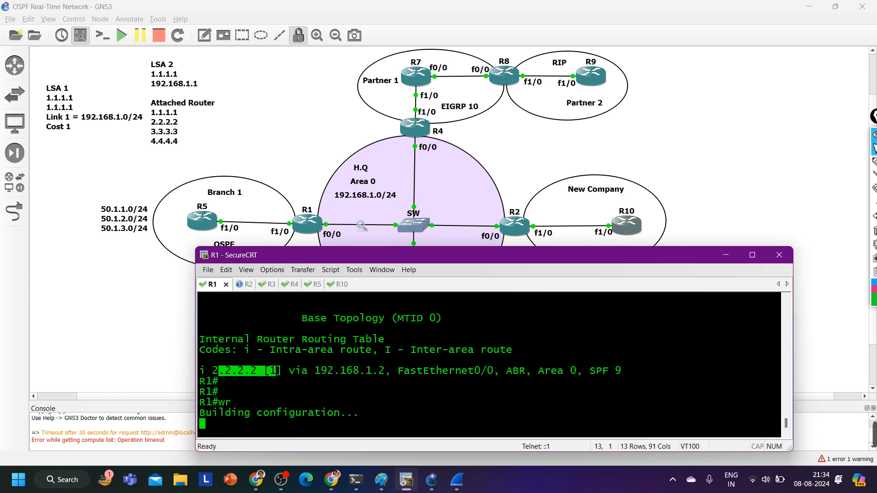
Switch to the R5 session, quit its paged output and save the configuration with wr
key(ctrl+Tab)
key(ctrl+Tab)
key(ctrl+Tab)
key(ctrl+Tab)
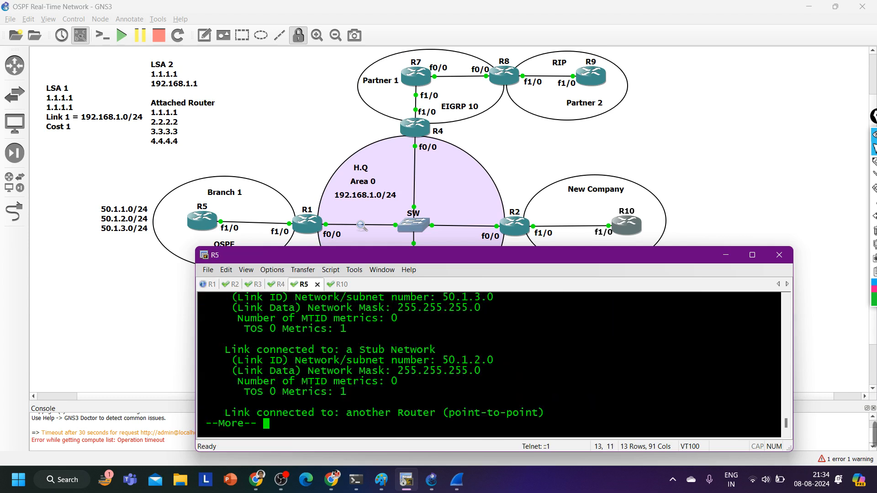
text(qwr)
key(Return)
Switch to the R10 session and save its configuration with wr, confirming the NVRAM overwrite
key(ctrl+Tab)
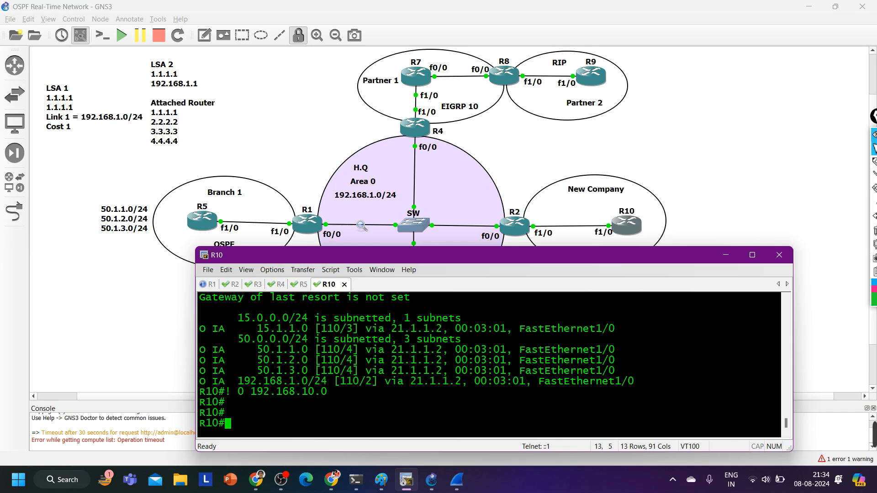
key(Return)
key(Return)
key(Return)
text(wr)
key(Return)
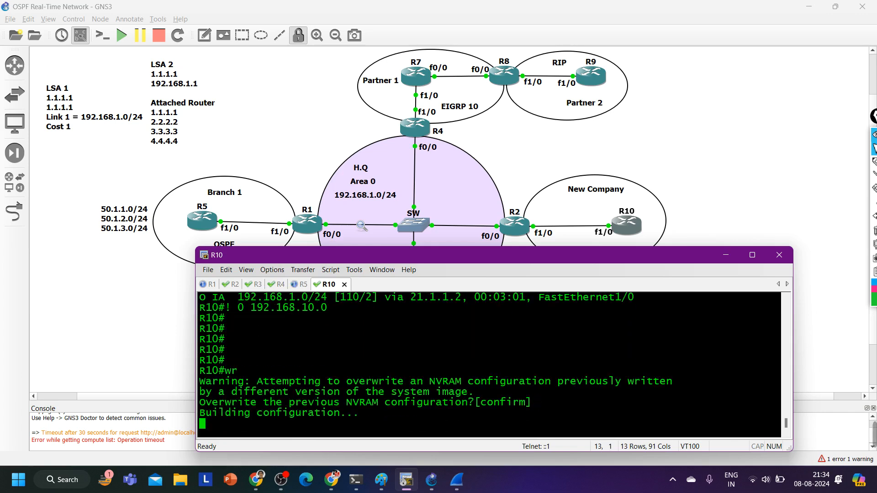
Check the full topology, bring the R10 terminal back and reposition it to uncover the Area 2 branch
click(725, 255)
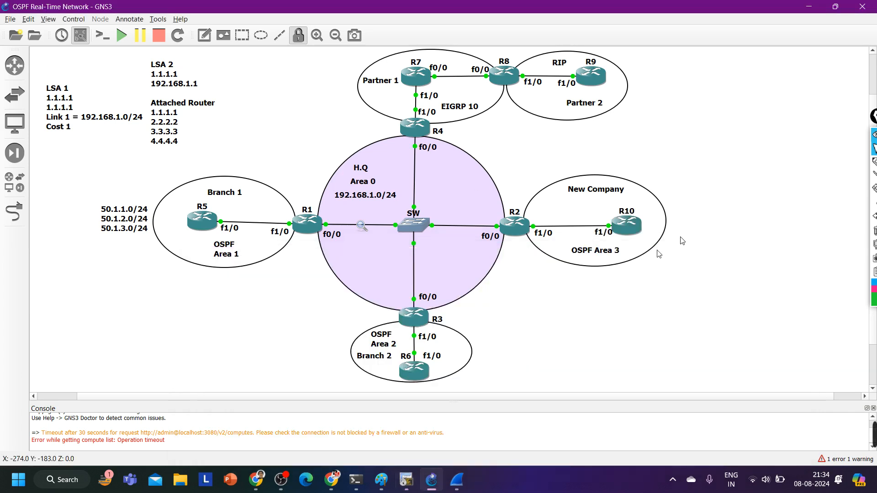
click(407, 480)
key(Return)
key(Return)
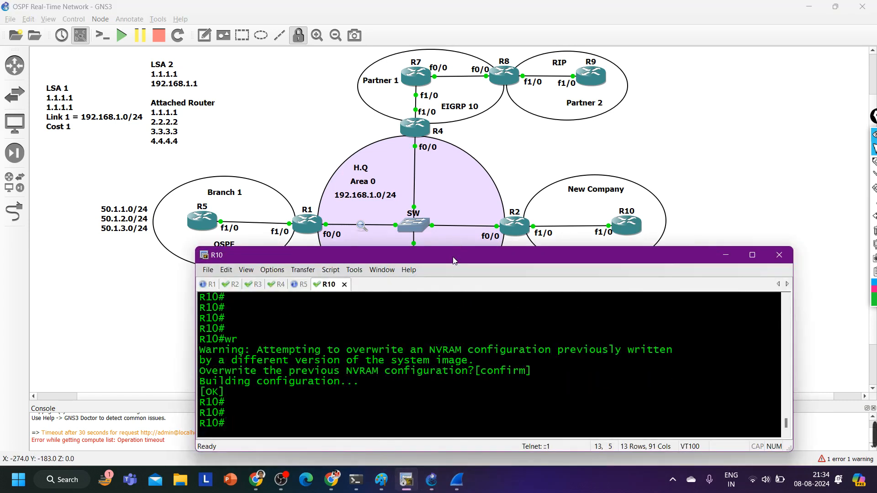
drag(454, 261, 454, 97)
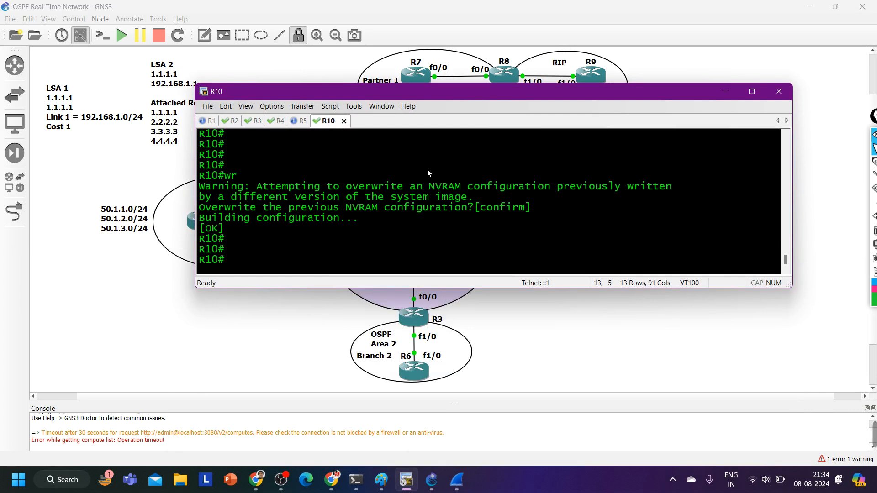
Enter global configuration mode on R10, open interface f1/0 and enable it with no shutdown
text(conf)
key(Tab)
key(Return)
key(Return)
key(Return)
key(Return)
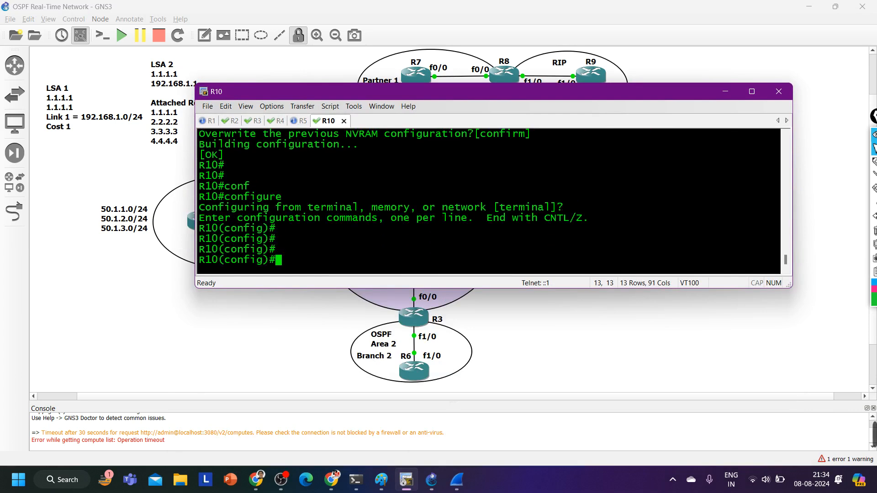
text(int f1/0)
key(Return)
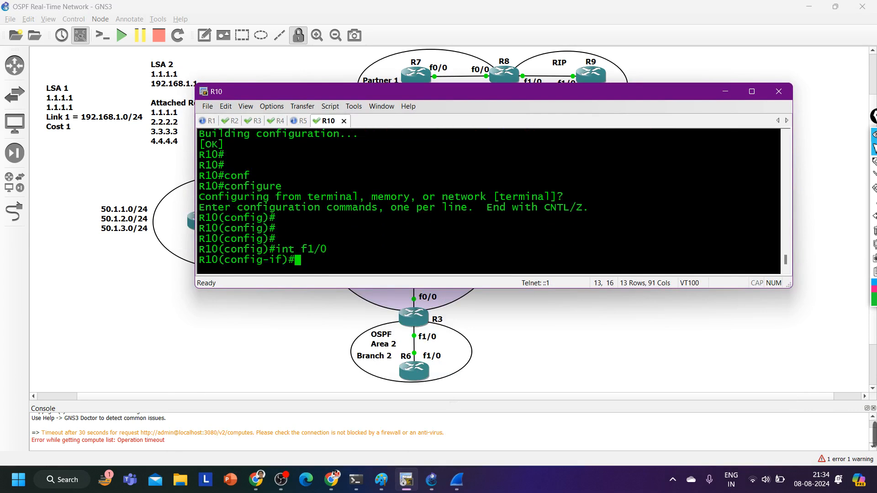
text(no sh)
key(Tab)
key(Return)
Assign IP address 36.1.1.3 with mask 255.255.255.0 to R10's f1/0 interface
text(ip afd)
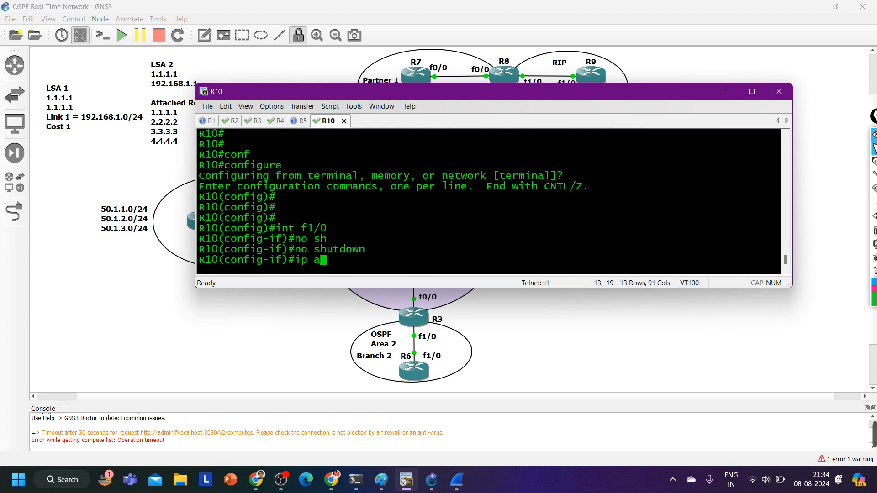
key(Tab)
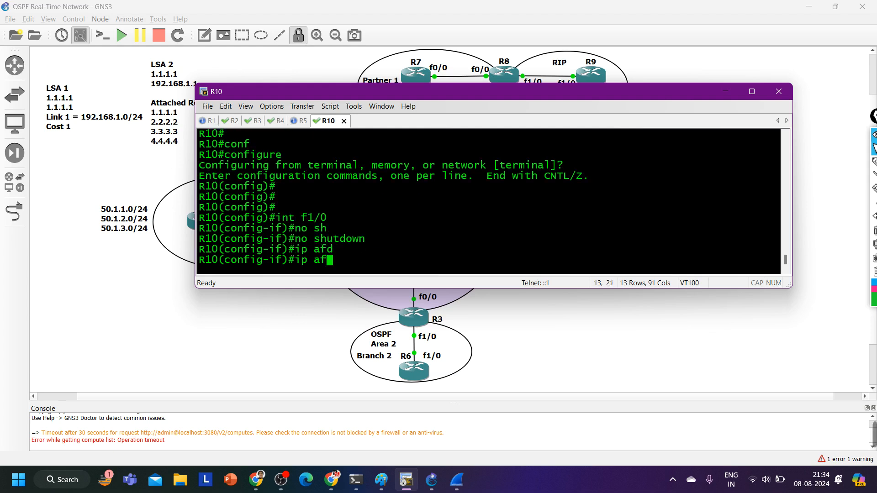
key(BackSpace)
text(d)
key(Tab)
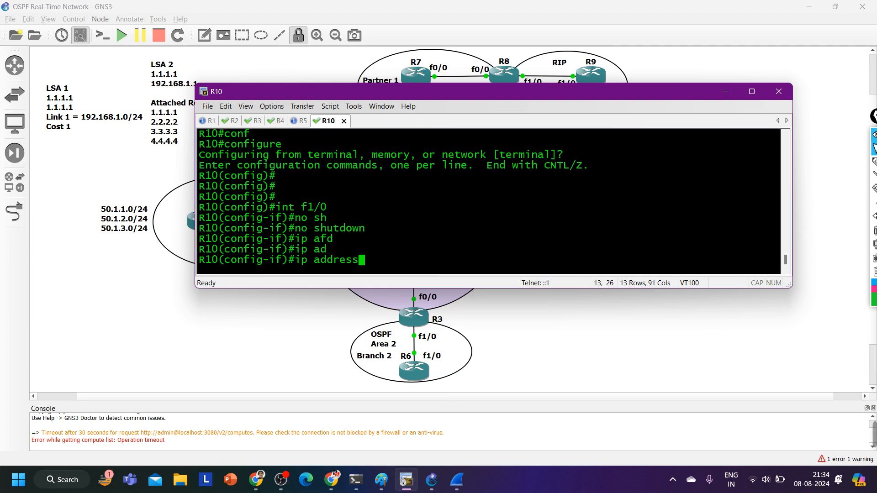
key(BackSpace)
key(BackSpace)
key(Tab)
text(36.)
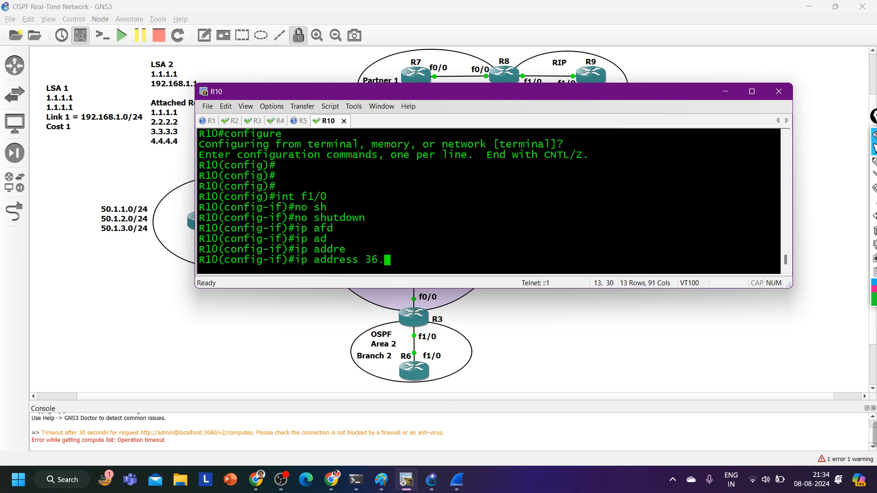
text(1.1.3 255.255.255.0)
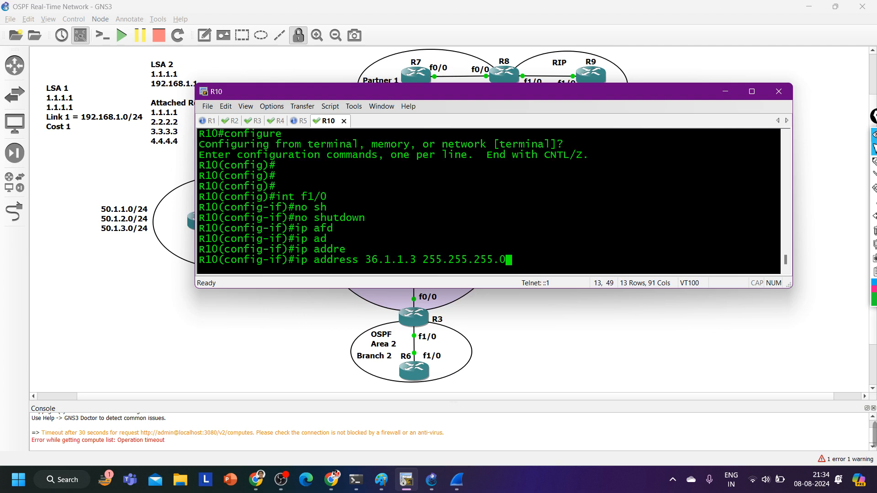
key(Return)
Set the OSPF network type of R10's f1/0 interface to point-to-point
text(ip os)
key(Tab)
text(ne)
key(Tab)
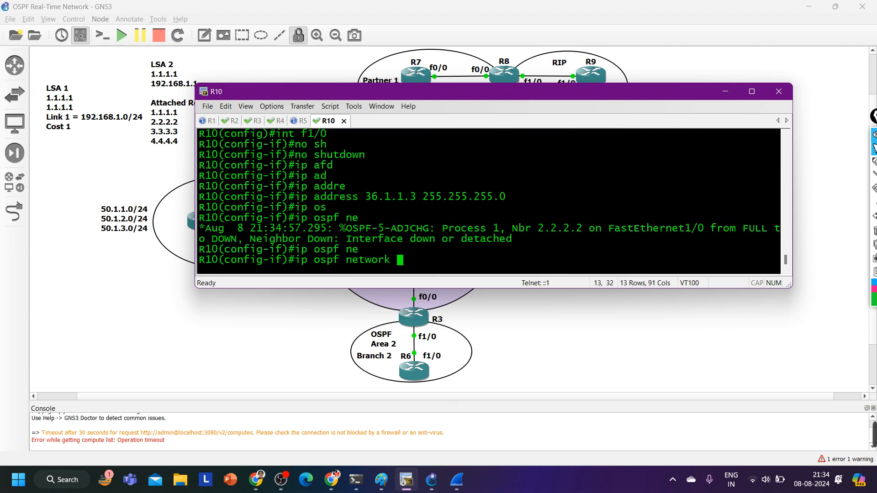
text(p)
key(Tab)
text(oint-to-p)
key(Tab)
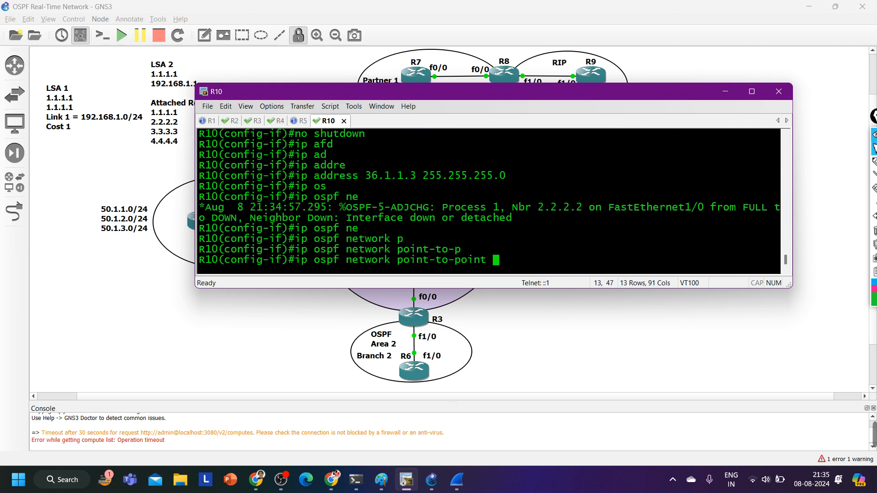
key(Return)
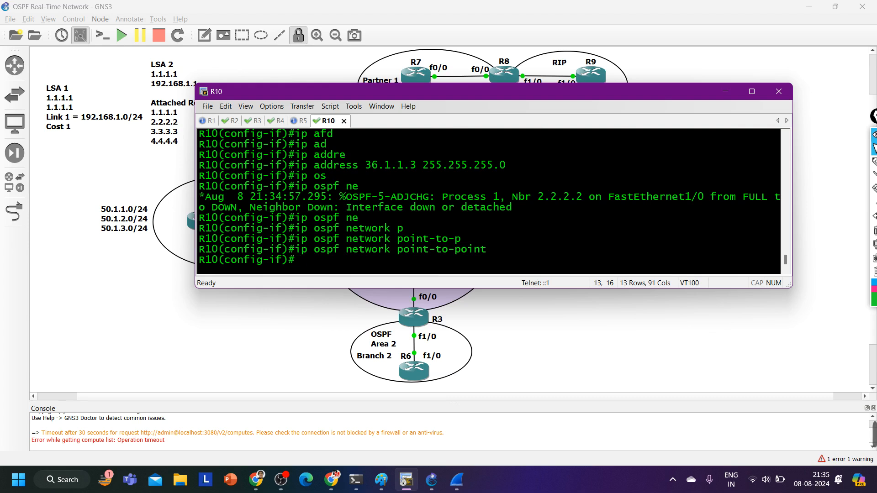
Enable OSPF process 1 in area 2 on R10's f1/0 interface with ip ospf 1 area 2
text(ip os)
key(Tab)
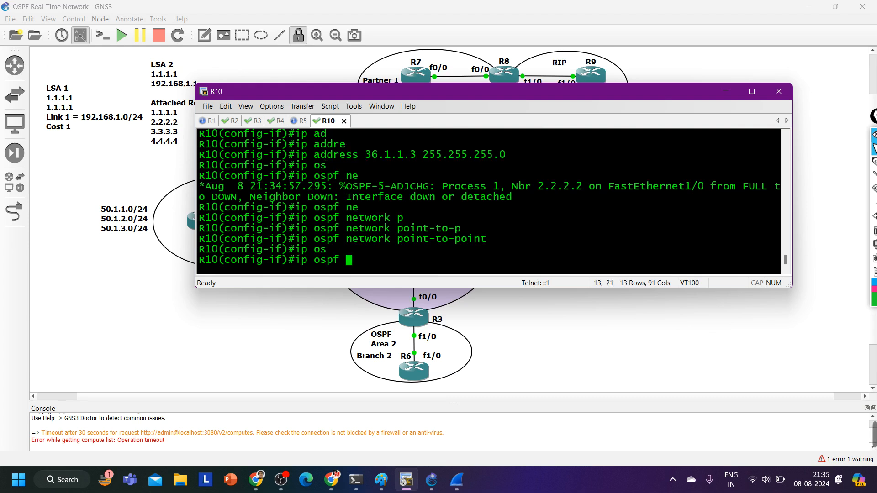
text(1 are)
key(Tab)
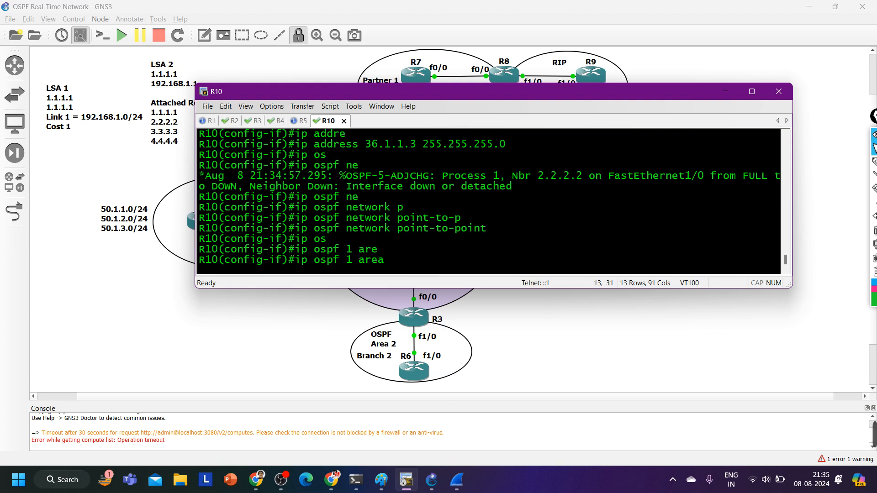
text(2)
key(Return)
key(Return)
key(Return)
key(Return)
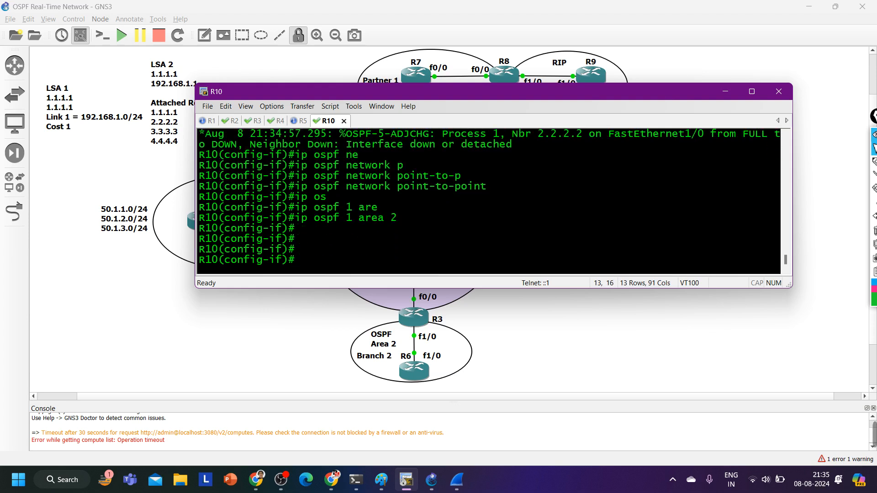
Open R6's console and enter global configuration mode
click(416, 375)
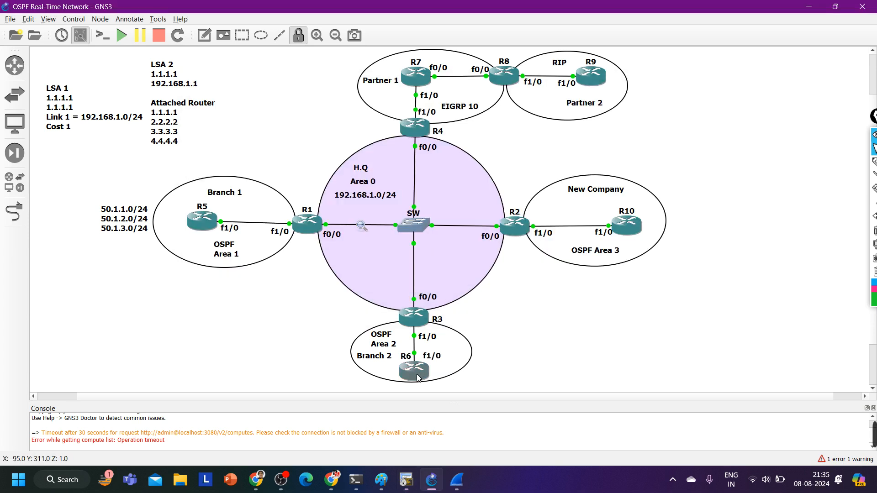
double_click(417, 375)
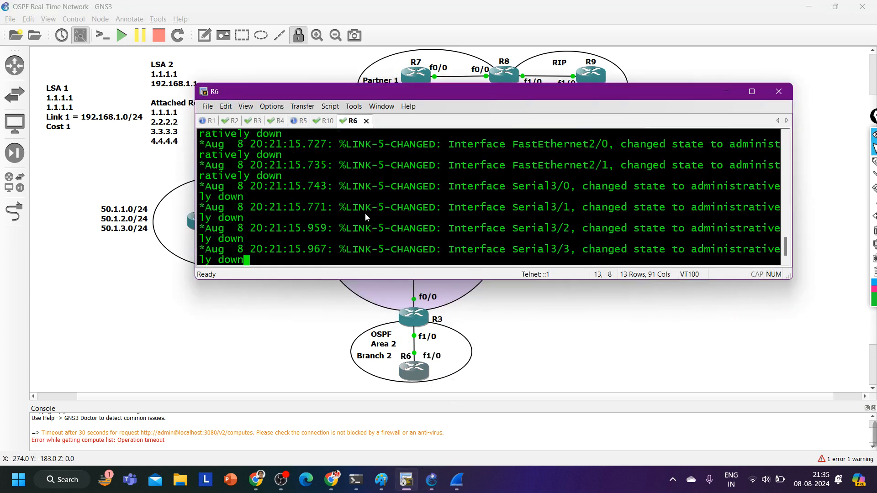
key(Return)
key(Return)
key(Return)
key(Return)
key(Return)
key(Return)
text(conf)
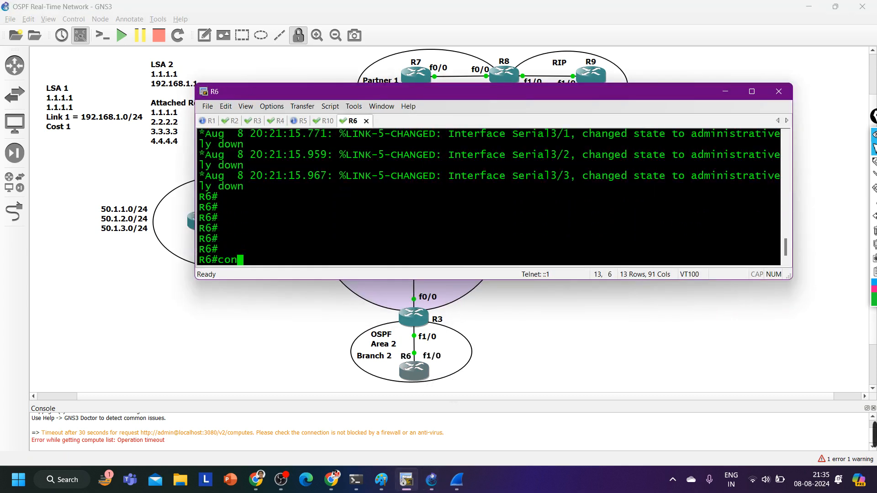
key(Tab)
key(Return)
key(Return)
key(Return)
key(Return)
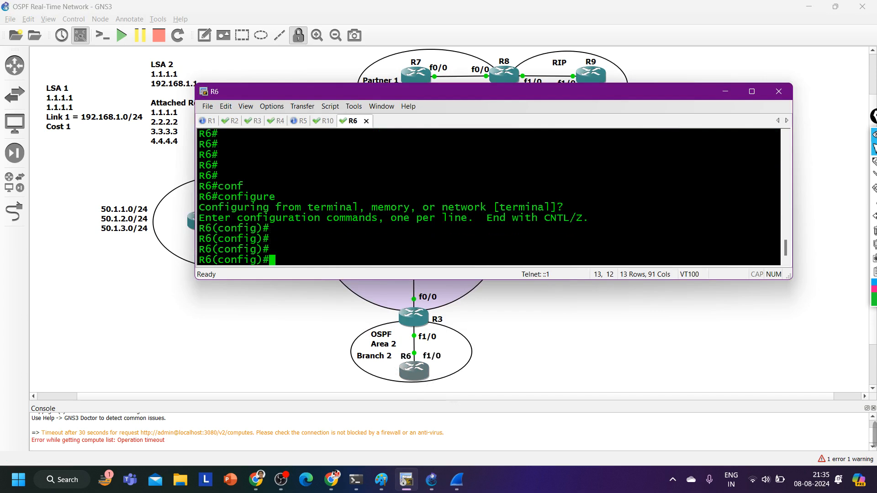
Set R10's f1/0 interface address to 21.1.1.10 with mask 255.255.255.0
click(326, 121)
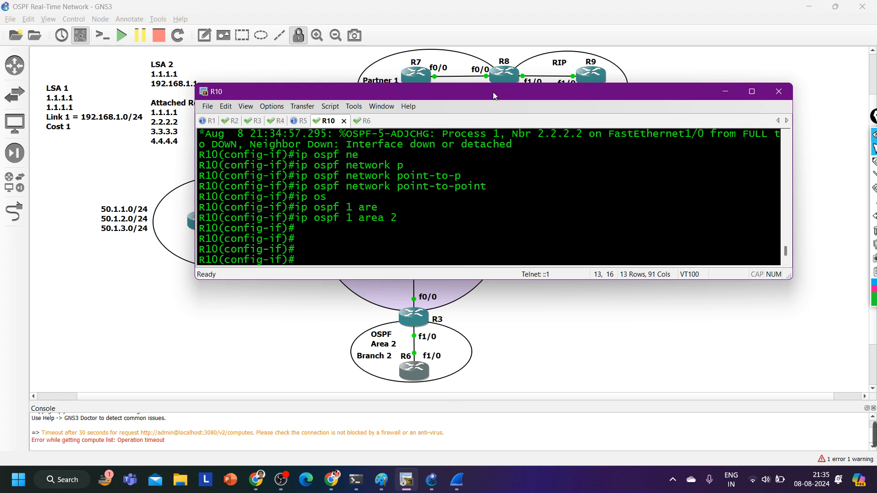
drag(493, 95, 482, 277)
scroll(437, 357, up, 2)
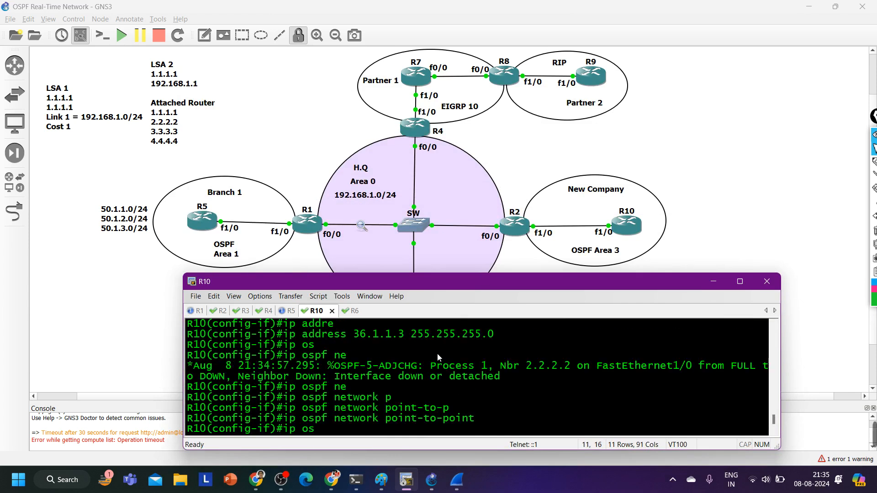
scroll(437, 357, up, 2)
scroll(434, 357, down, 4)
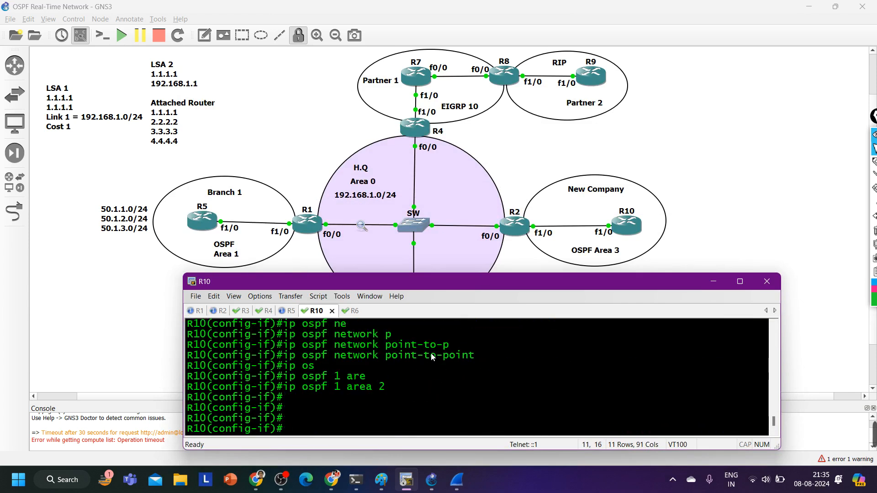
text(ip add)
key(Tab)
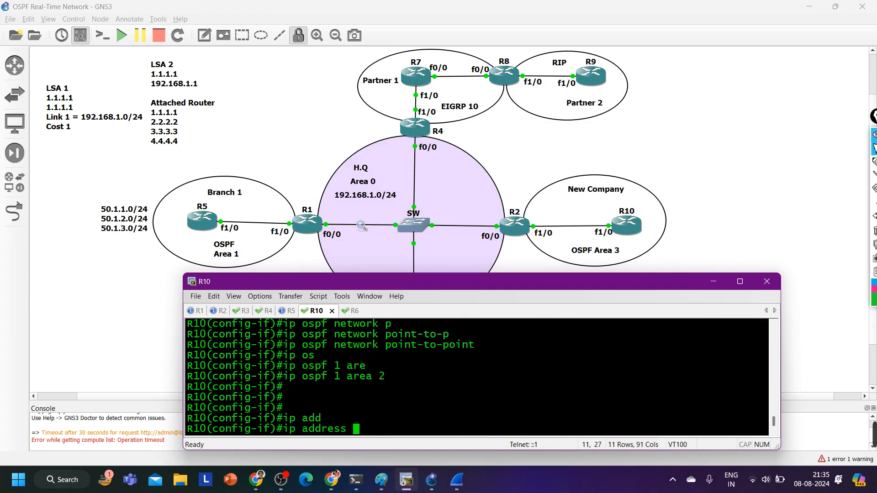
text(21.1.1.10 )
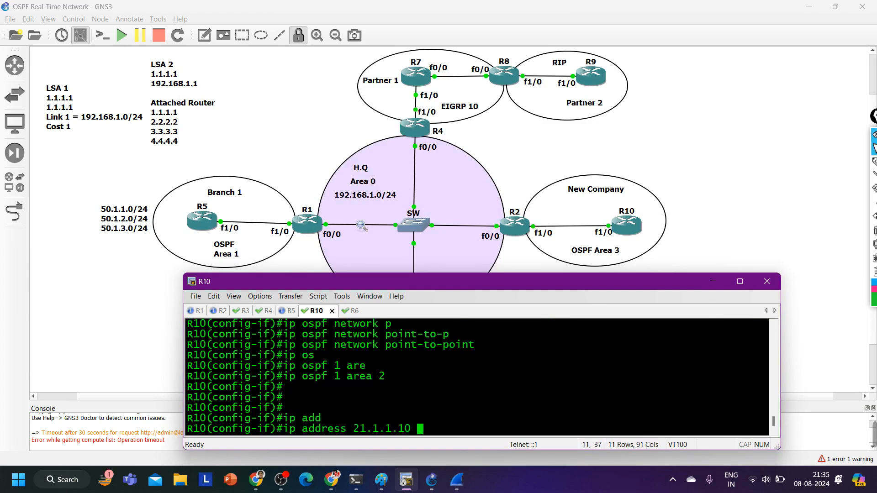
text(255.255.255.)
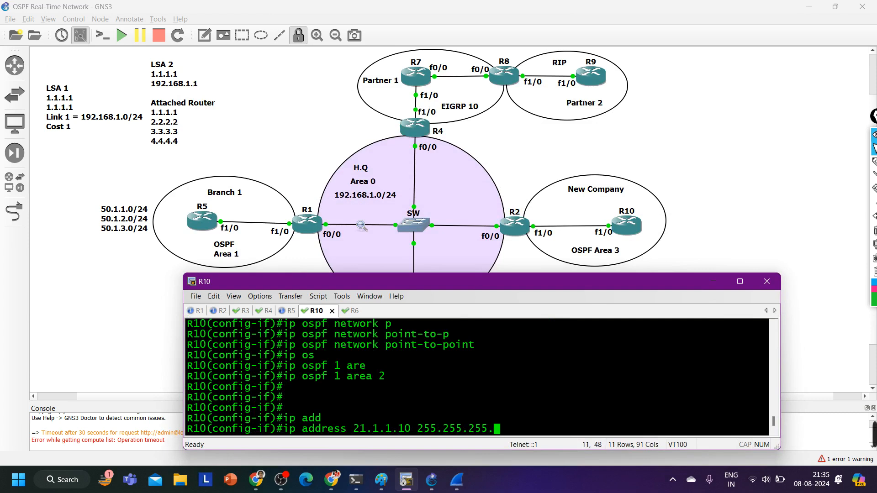
text(0)
key(Return)
Leave configuration mode on R10 and save its configuration with wr
key(ctrl+z)
text(wr)
key(Return)
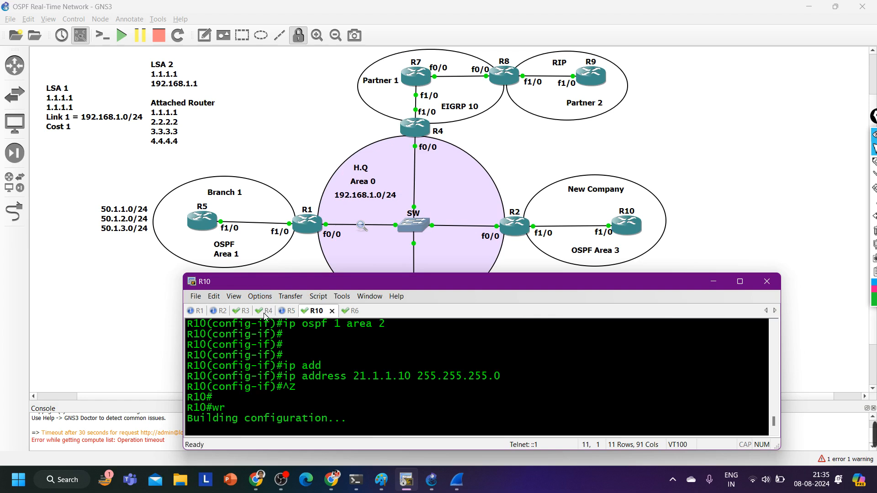
key(Return)
key(Return)
key(Return)
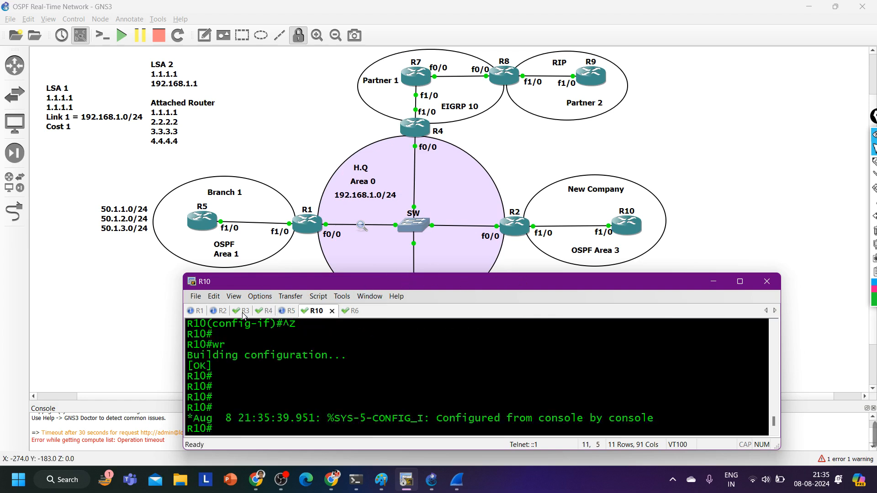
Enter global configuration mode on R3, open interface f1/0 and enable it with no shutdown
click(242, 315)
text(conf)
key(Tab)
key(Return)
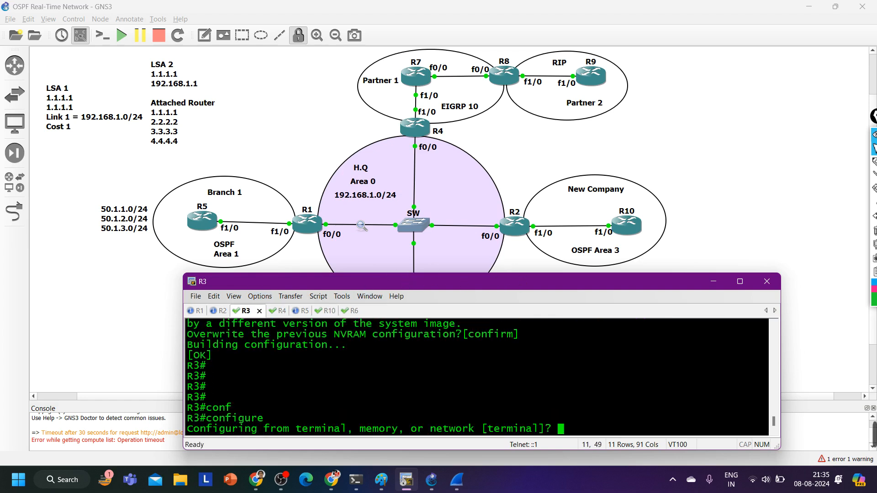
key(Return)
key(Return)
text(int f1/)
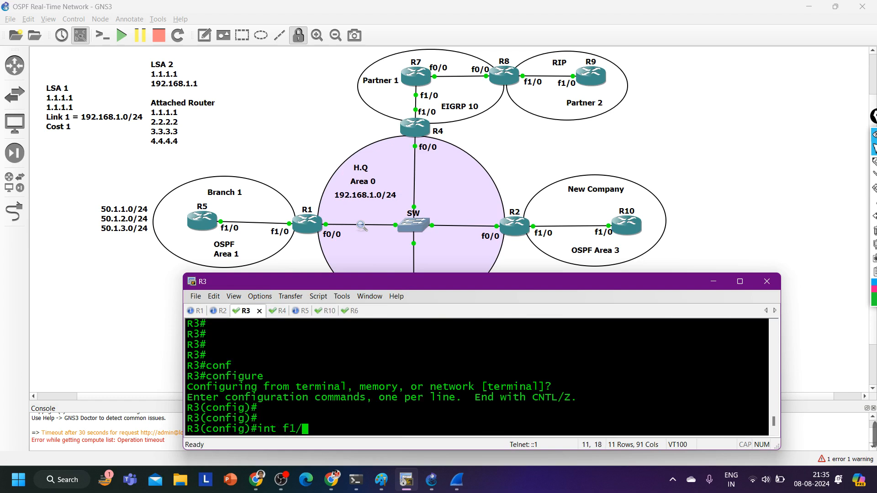
text(0)
key(Return)
text(no sh)
key(Tab)
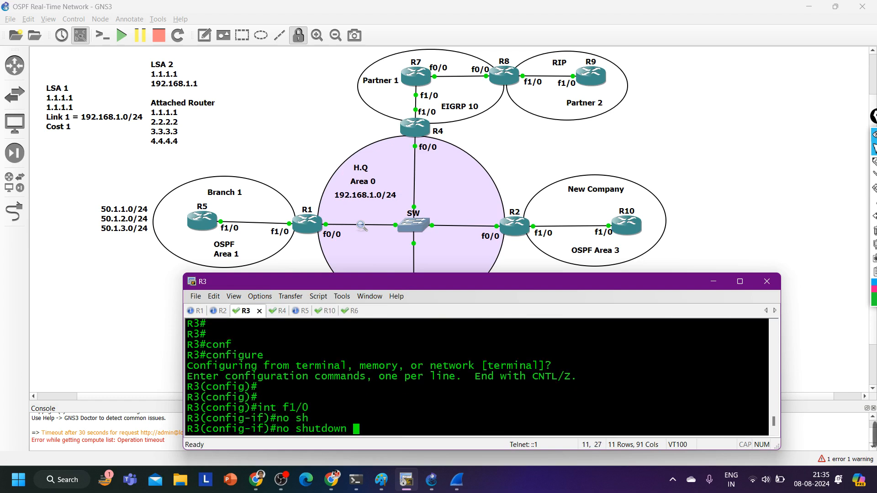
key(Return)
Assign IP address 36.1.1.3 with mask 255.255.255.0 to R3's f1/0 interface
text(ip add)
key(Tab)
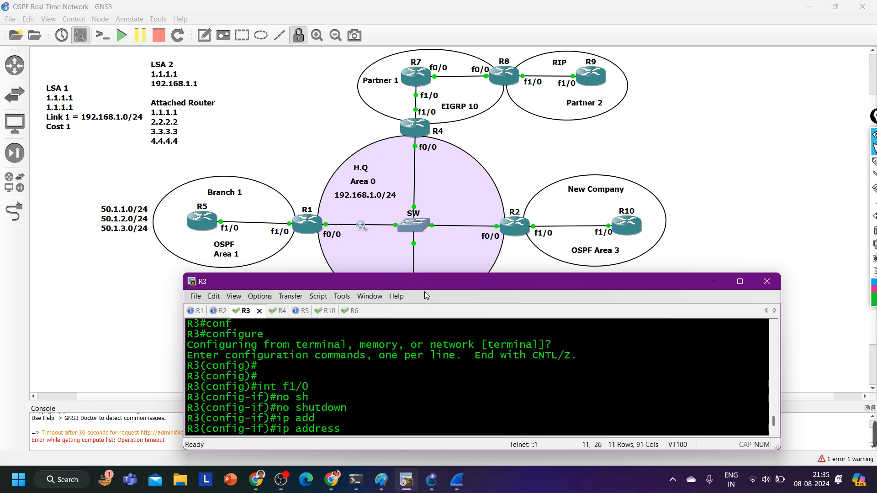
drag(427, 284, 425, 133)
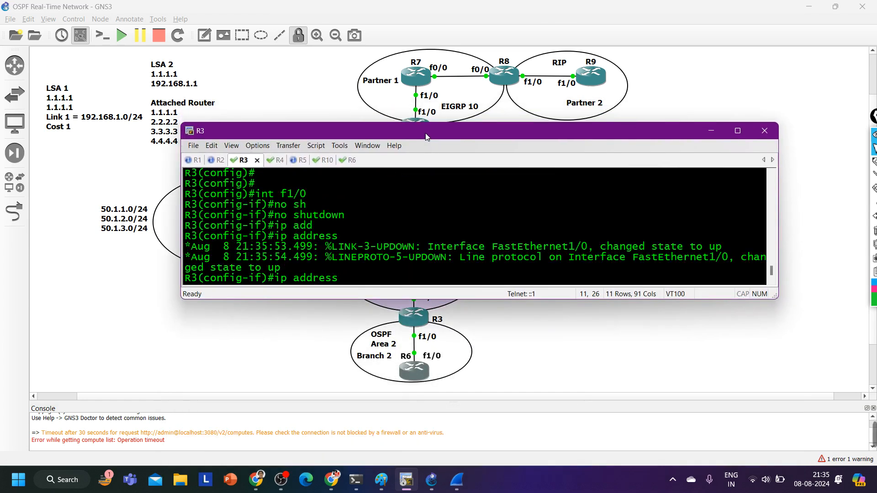
text(36.1.1.3 255.255.255.)
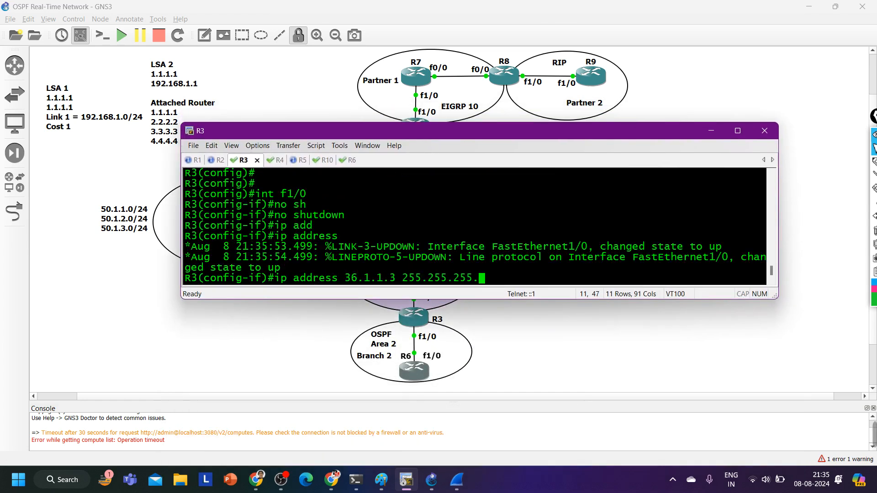
text(0)
key(Return)
Set the OSPF network type of R3's f1/0 interface to point-to-point
text(ip os)
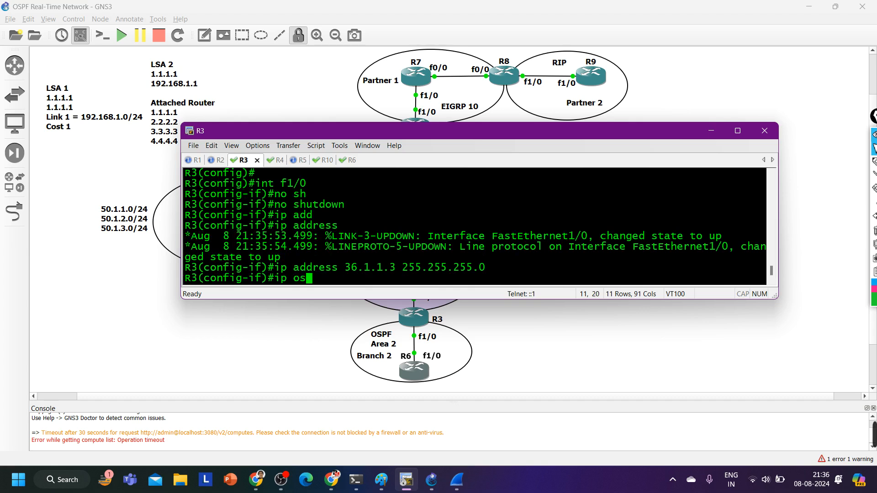
key(Tab)
text(ne)
key(Tab)
text(p)
key(Tab)
text(p)
key(Tab)
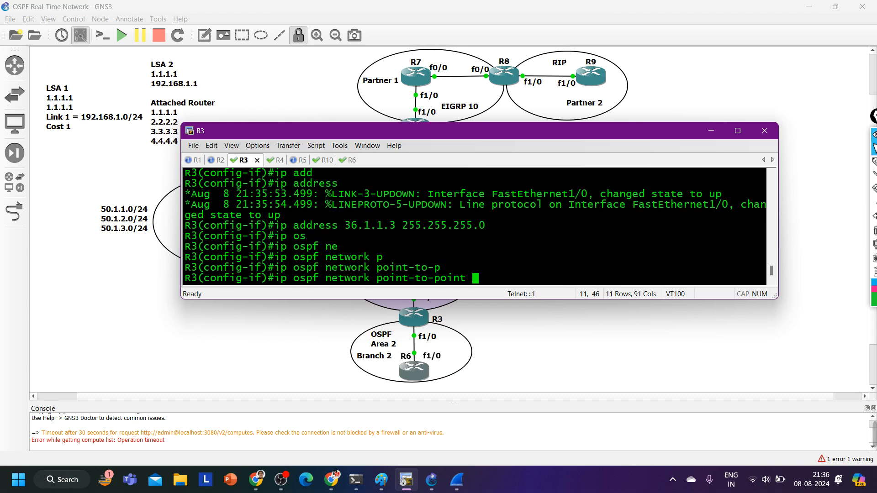
key(Return)
Enable OSPF process 1 in area 2 on R3's f1/0 interface with ip ospf 1 area 2
text(os)
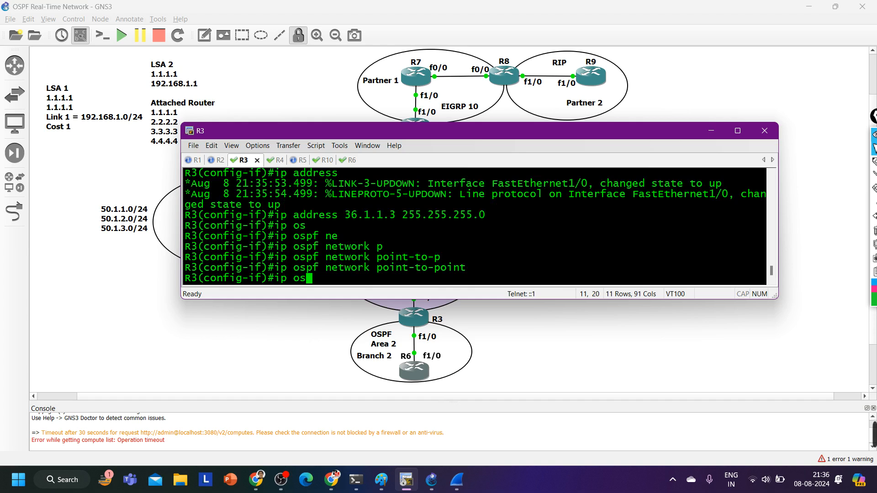
key(Tab)
text(1 ar)
key(Tab)
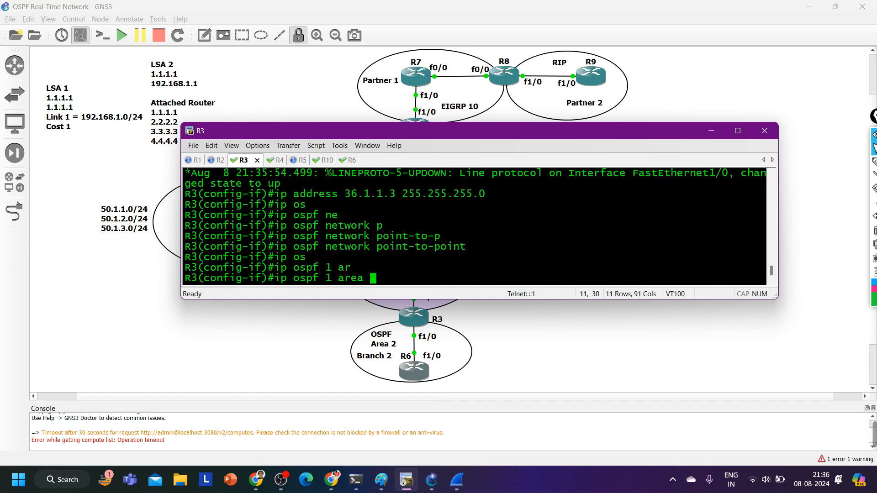
text(2)
key(Return)
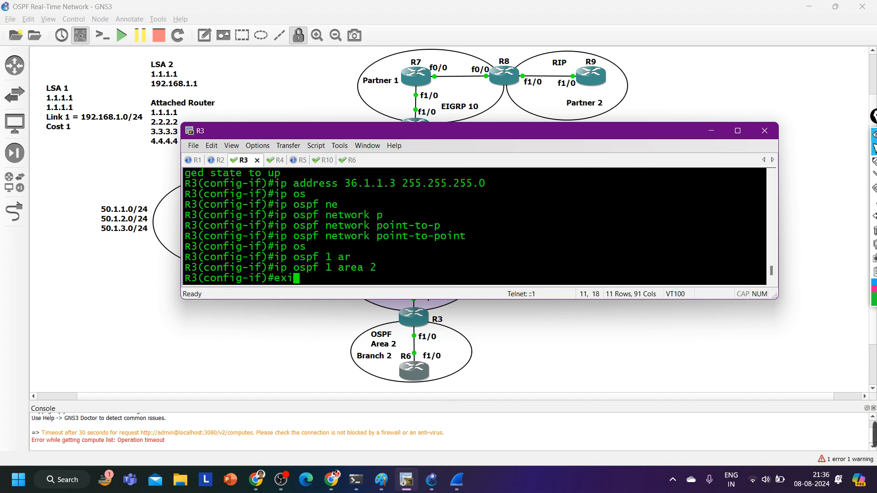
Leave configuration mode on R3 and save its configuration with wr
text(exi)
key(Return)
key(ctrl+z)
text(wr)
key(Return)
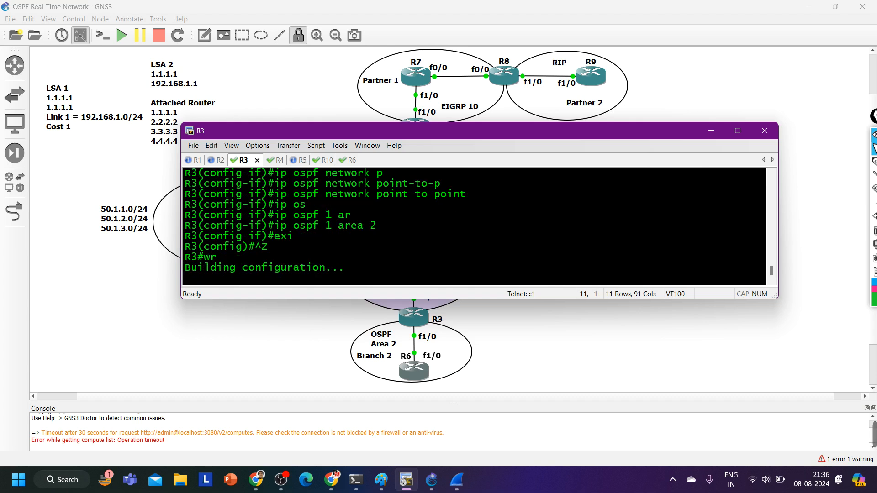
Return to R6's console, open interface f1/0 and enable it with no shutdown
key(ctrl+Tab)
key(ctrl+Tab)
key(ctrl+Tab)
key(ctrl+Tab)
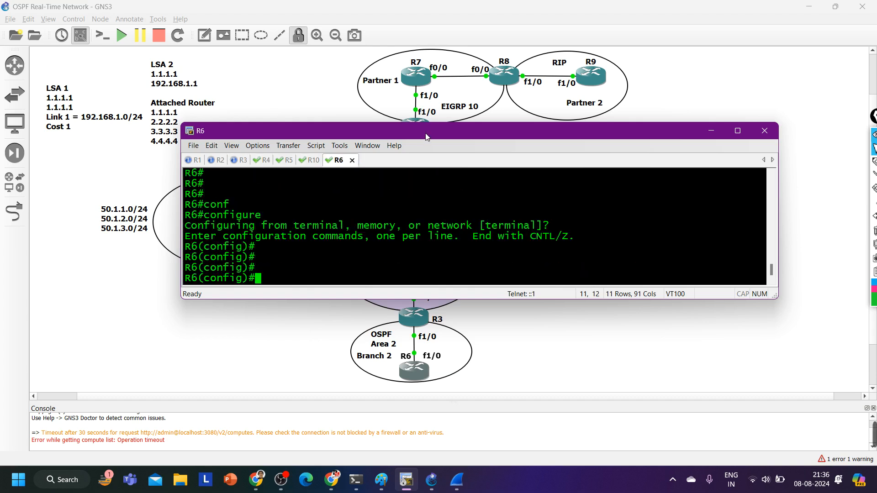
text(int f1/0)
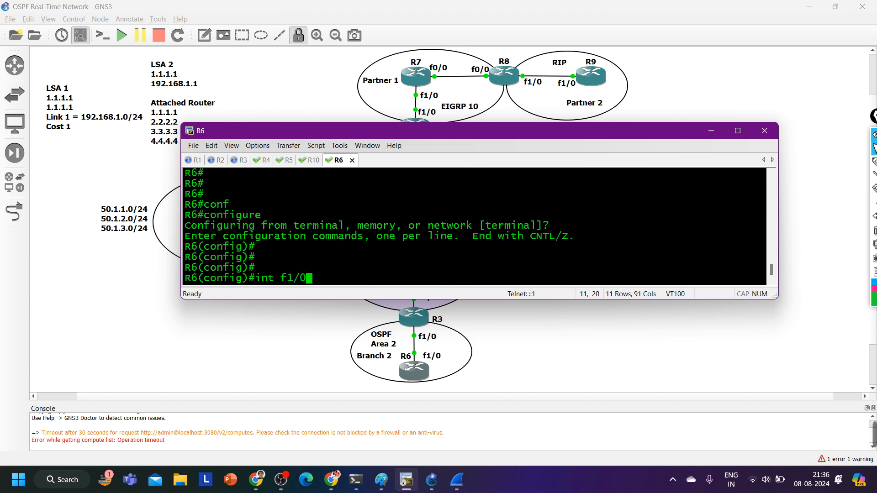
key(Return)
text(no sh)
key(Tab)
key(Return)
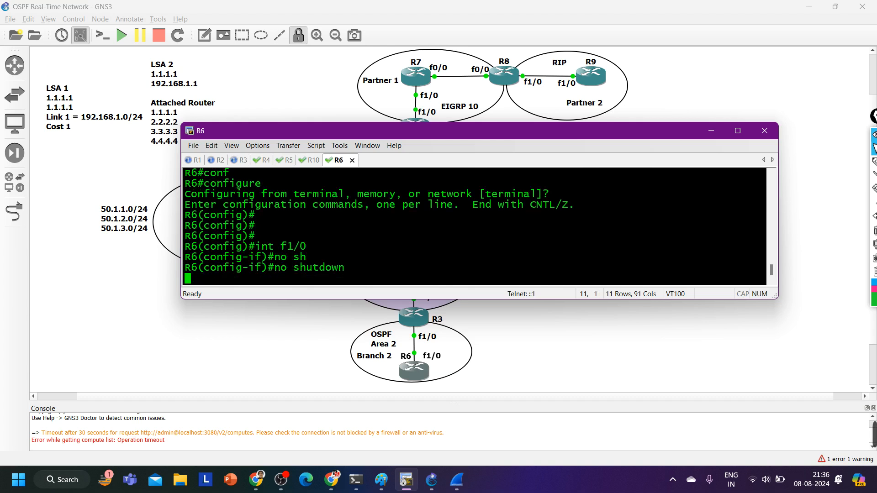
Assign IP address 36.1.1.6 with mask 255.255.255.0 to R6's f1/0 interface
text(ip add)
key(Tab)
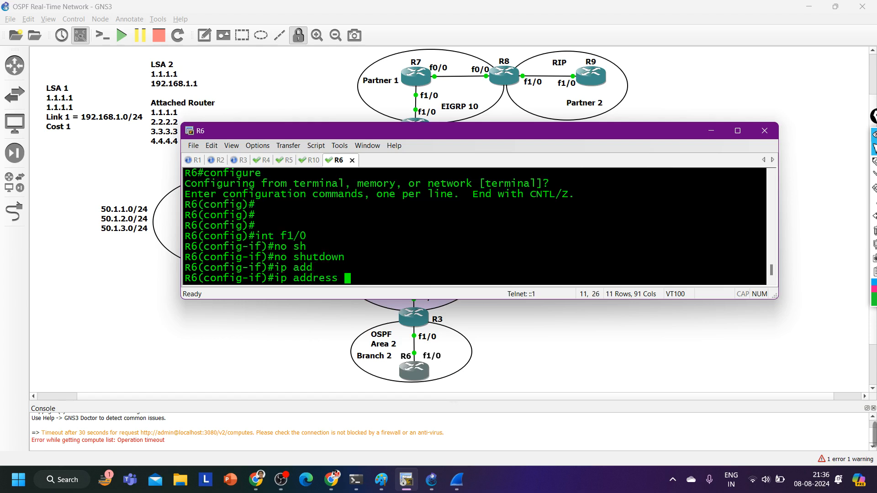
text(36.1.16)
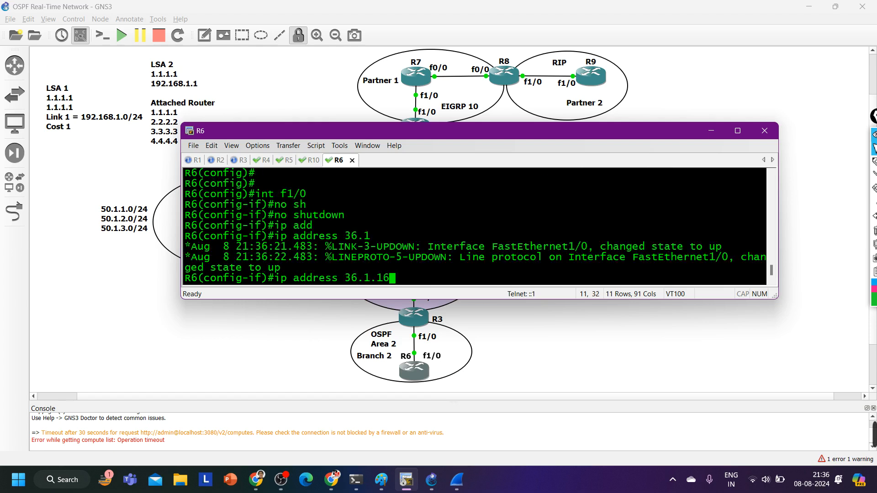
key(BackSpace)
text(.6 255.255.255.0)
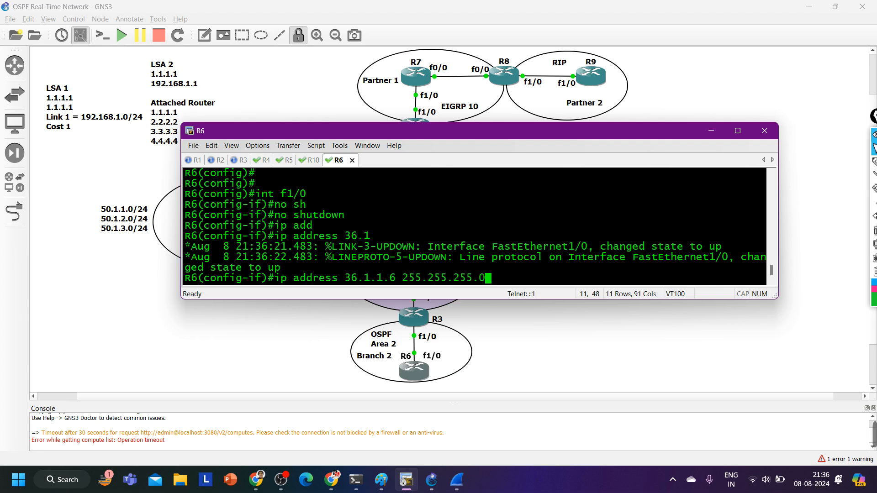
key(Return)
Set the OSPF network type of R6's f1/0 interface to point-to-point
text(ip os)
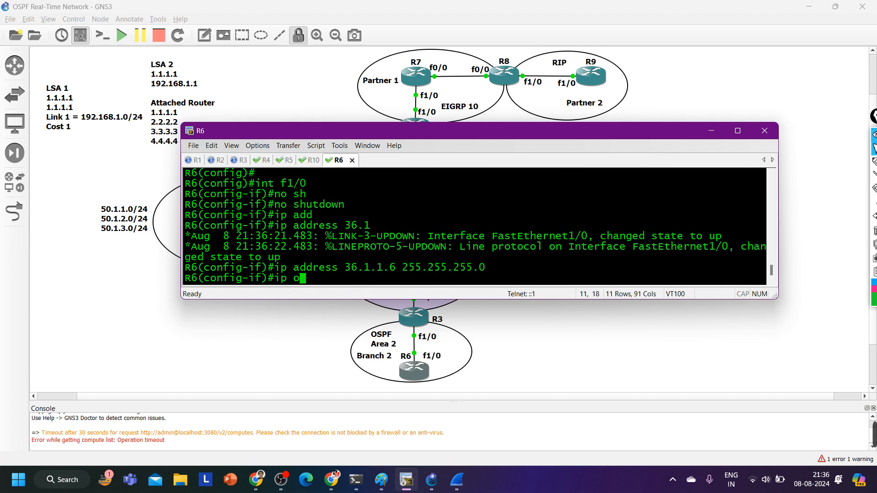
key(Tab)
text(net)
key(Tab)
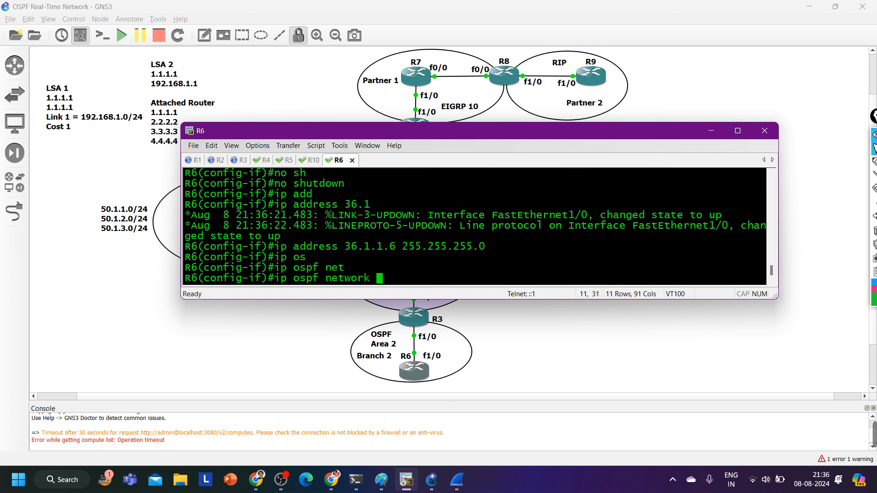
text(p)
key(Tab)
text(oint-to-p)
key(Tab)
key(Return)
Leave R6's interface mode, open OSPF process 1 and set its router ID to 6.6.6.6
text(e)
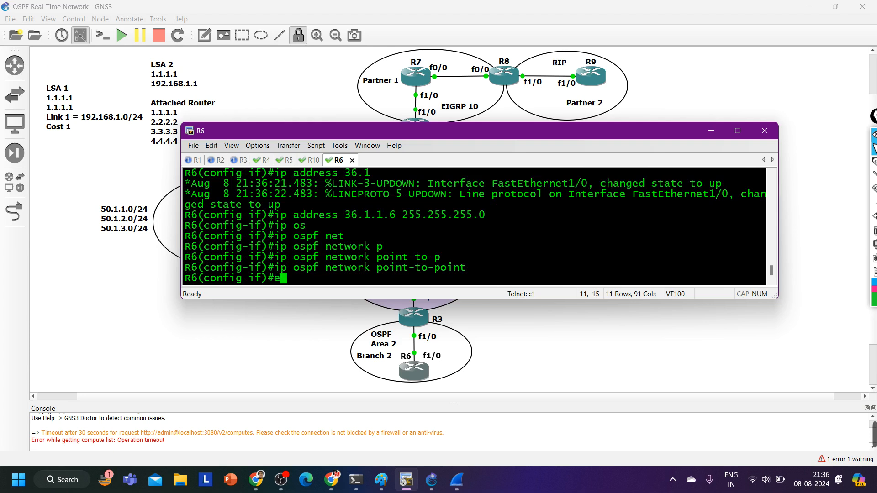
text(x)
key(Return)
text(ro)
key(Tab)
text(os )
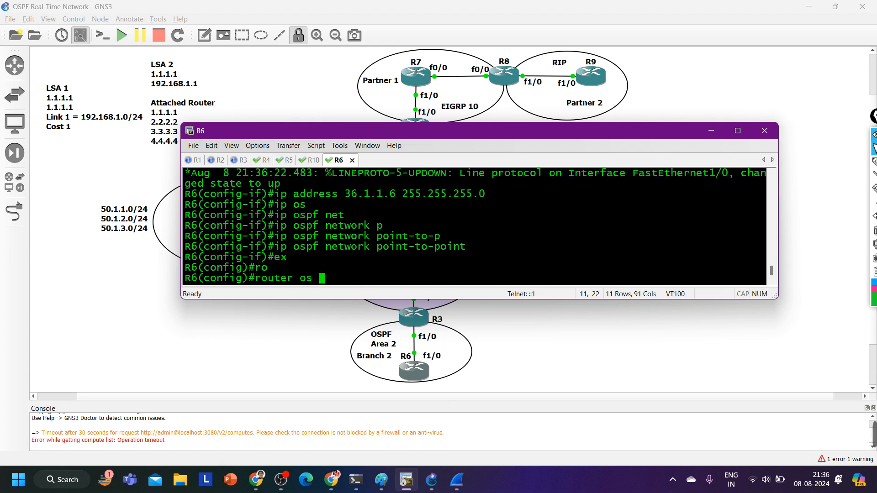
text(1)
key(Return)
text(router)#r)
key(Tab)
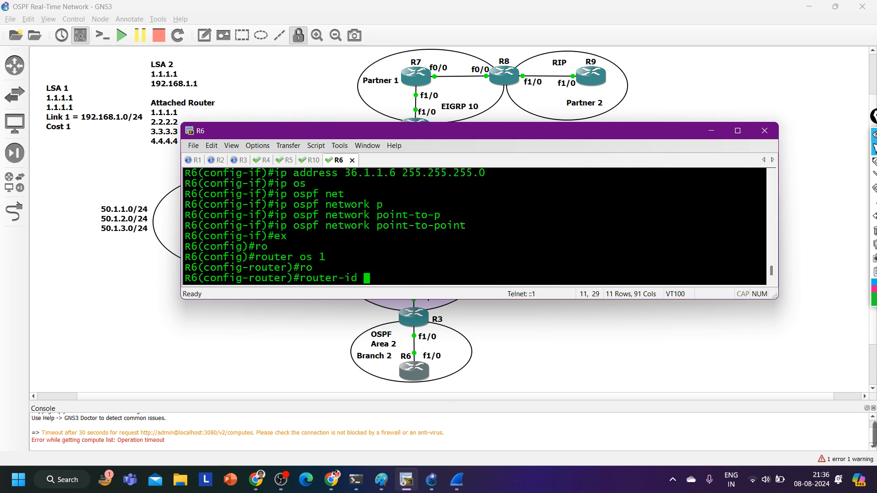
text(6.6.6.6)
key(Return)
text(e)
key(Return)
text(xint f)
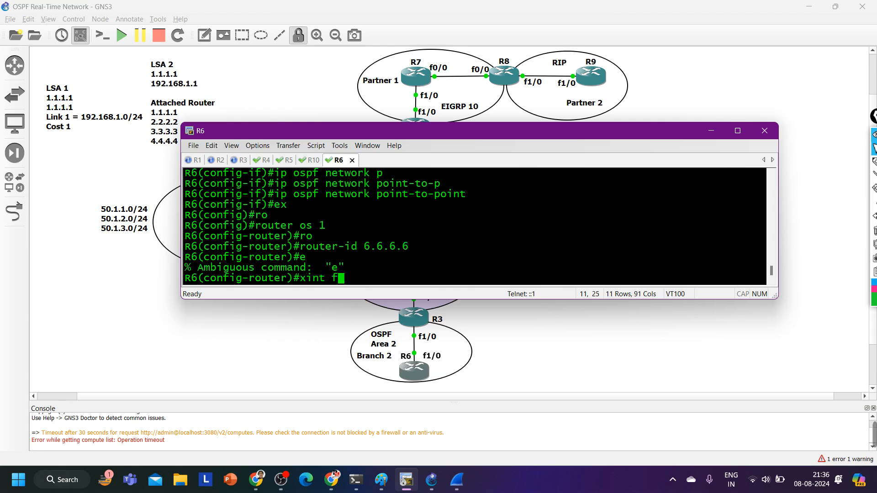
text(1/0)
key(Return)
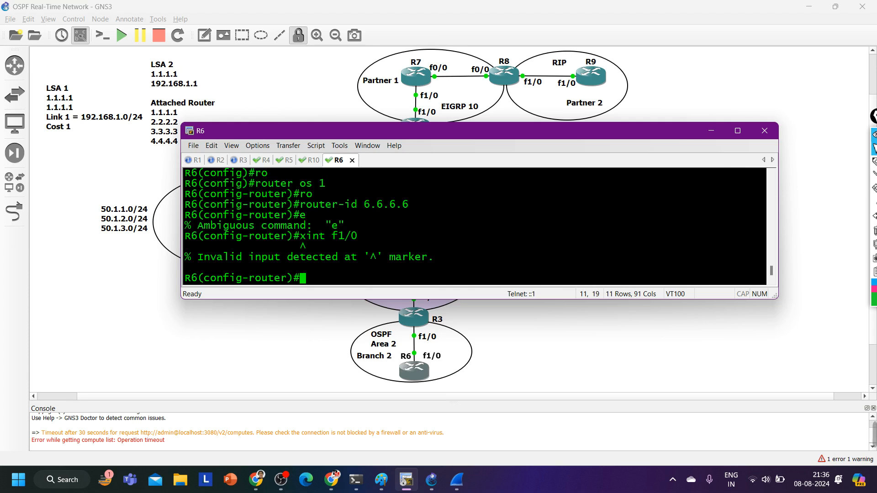
Leave OSPF router configuration mode on R6 and open interface f1/0
text(exi)
key(Return)
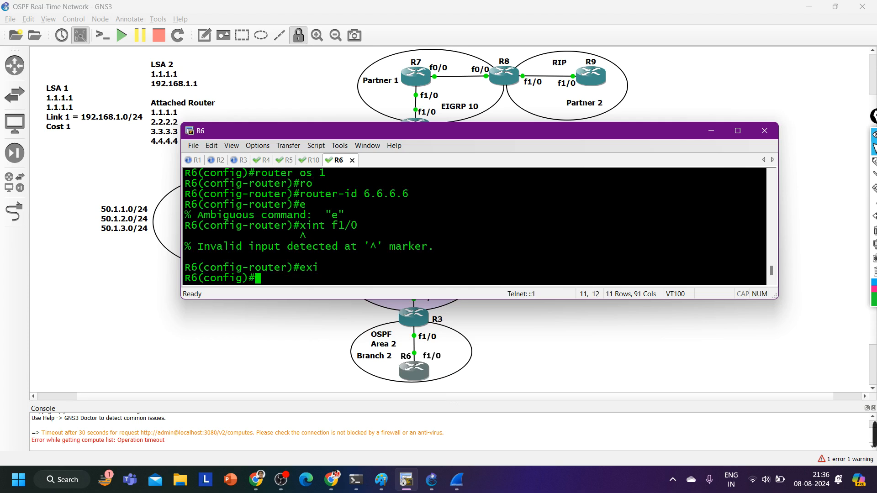
text(int f1/0)
key(Return)
Assign R6's f1/0 interface to OSPF process 1 area 2 and leave configuration mode
text(ig-if)#i)
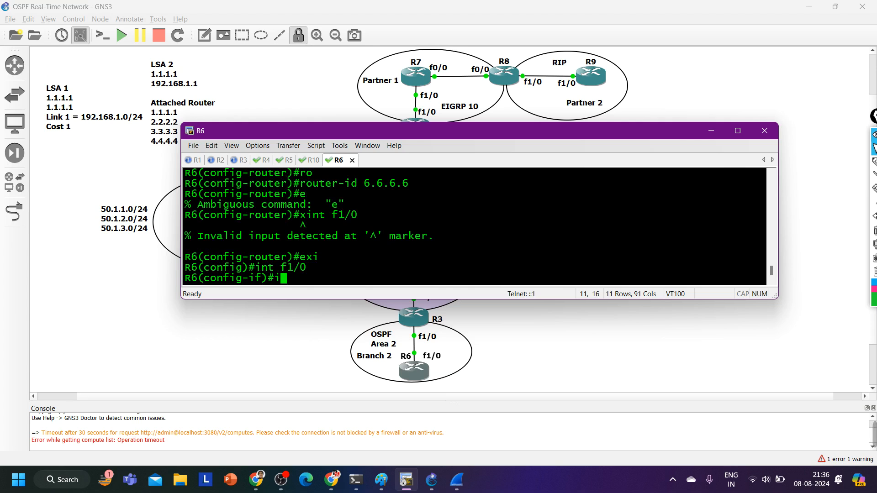
text(p os)
key(Tab)
text(1 ar)
key(Tab)
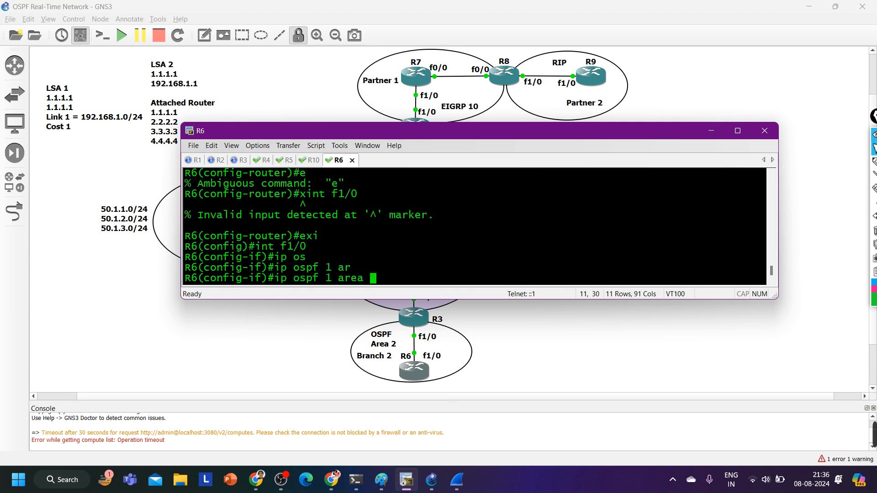
text(2)
key(Return)
key(ctrl+z)
key(Return)
key(Return)
key(Return)
key(Return)
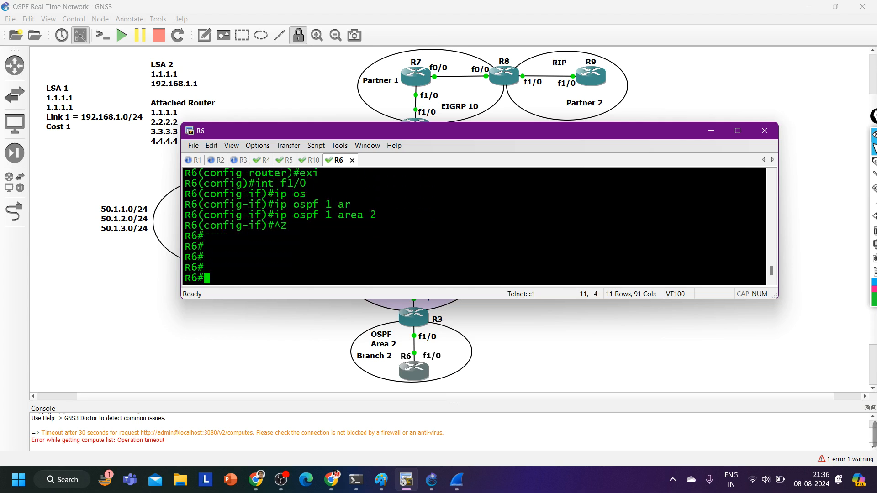
Show R6's OSPF neighbors with show ip ospf neighbor
text(sh)
key(Tab)
text(ip os)
key(Tab)
text(nei)
key(Tab)
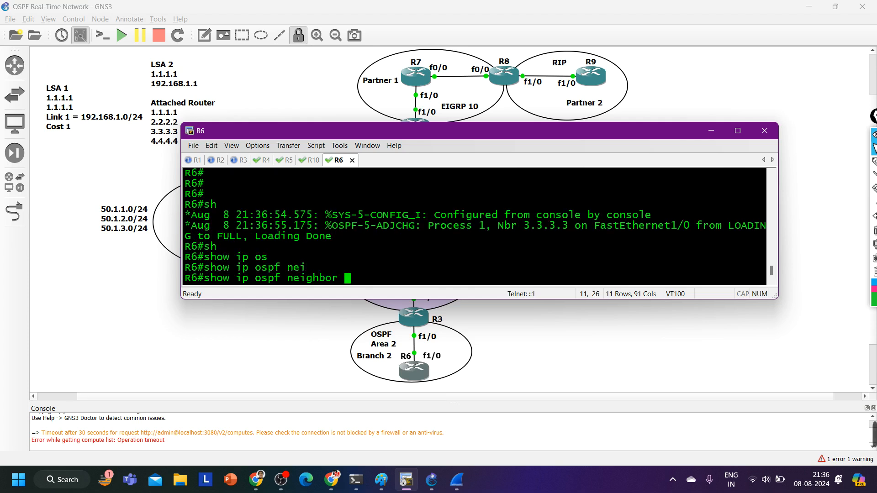
key(Return)
key(Return)
Show R6's OSPF database and review its summary and router link states for area 2
text(sh)
key(Tab)
text(ip )
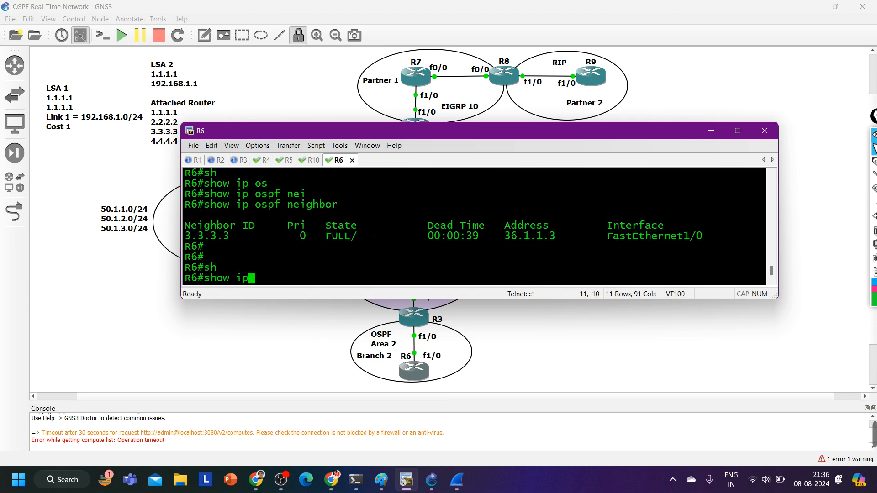
text(os)
key(Tab)
text(d)
key(Tab)
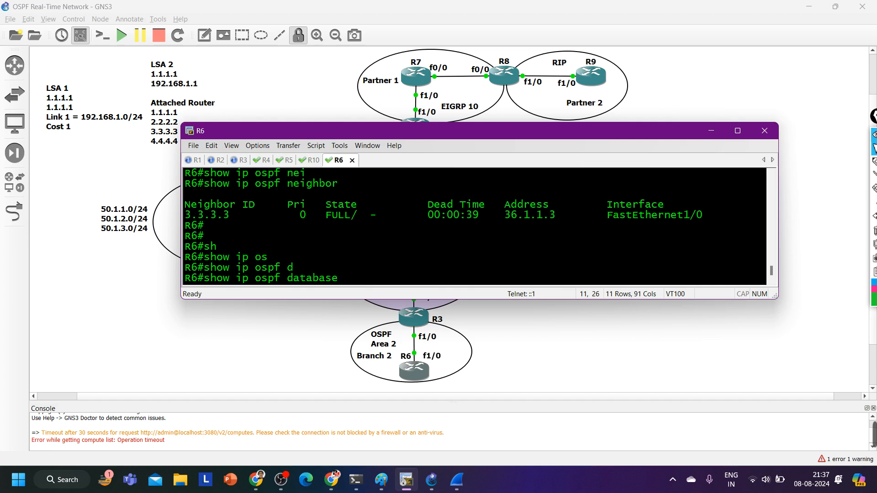
key(Return)
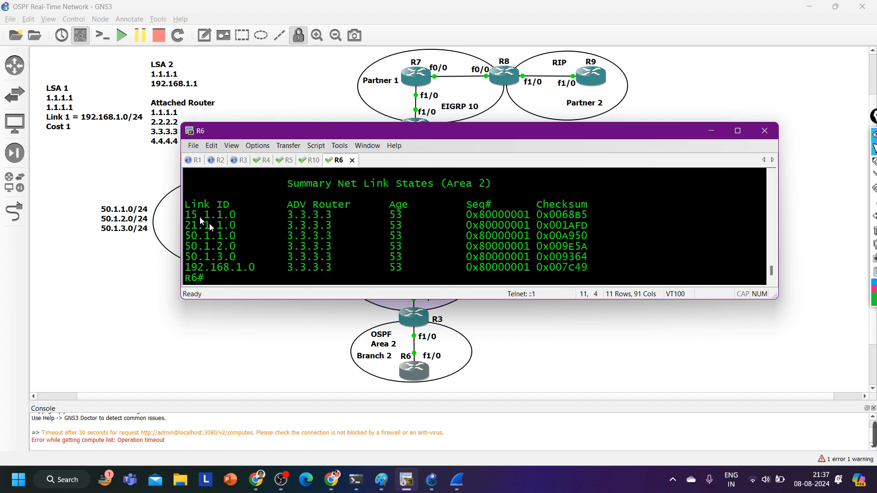
drag(200, 217, 303, 238)
scroll(330, 254, up, 3)
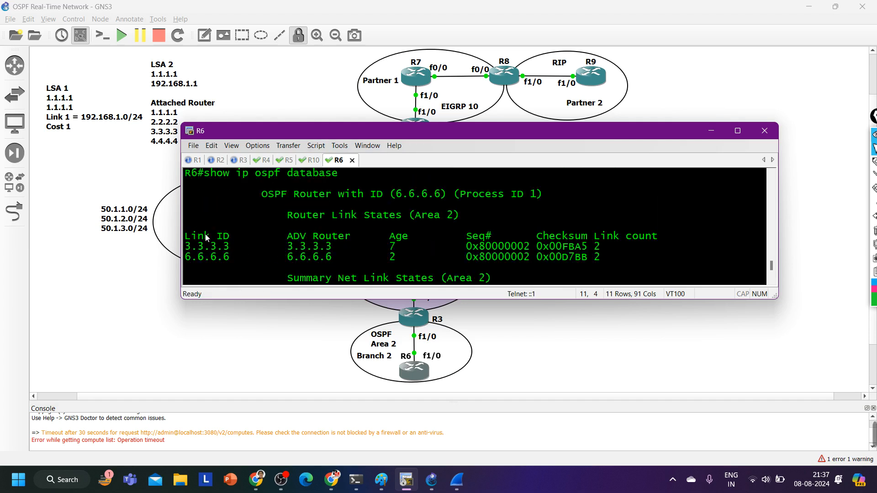
drag(206, 237, 458, 255)
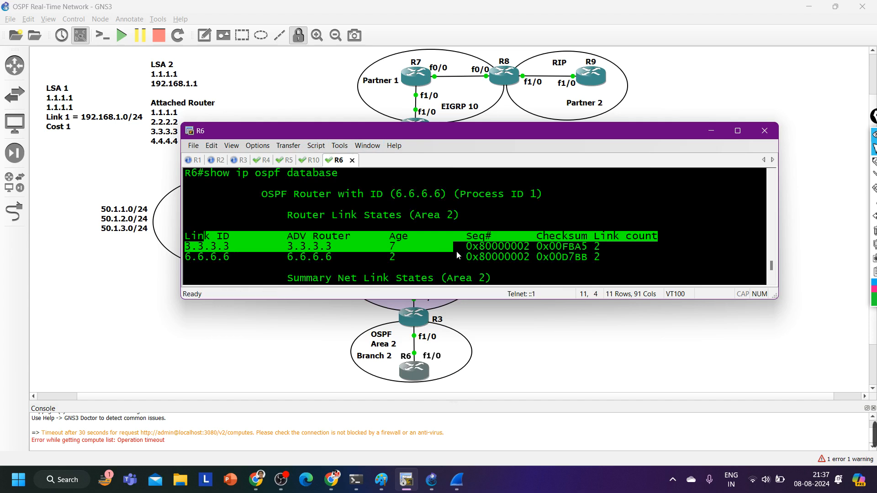
Save R6's configuration with wr, confirming the overwrite of the previous NVRAM configuration
key(Return)
text(wr)
key(Return)
key(Return)
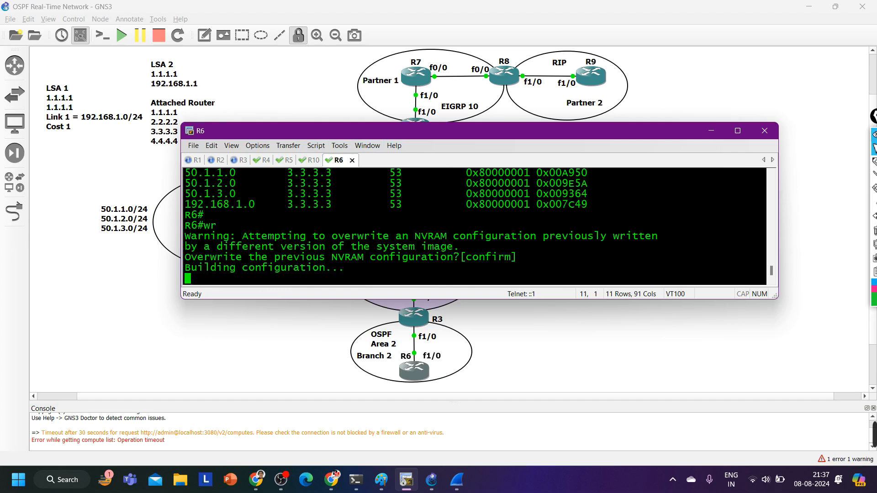
Enter global configuration mode on R6 and create loopback interface l1
text(conf)
key(Tab)
key(Return)
key(Return)
key(Return)
key(Return)
key(Return)
key(Return)
key(Return)
key(Return)
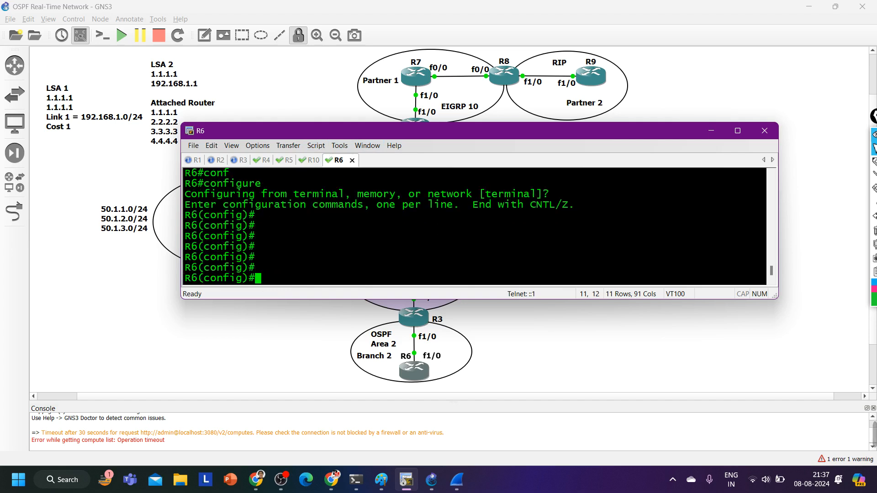
text(int l1)
key(Return)
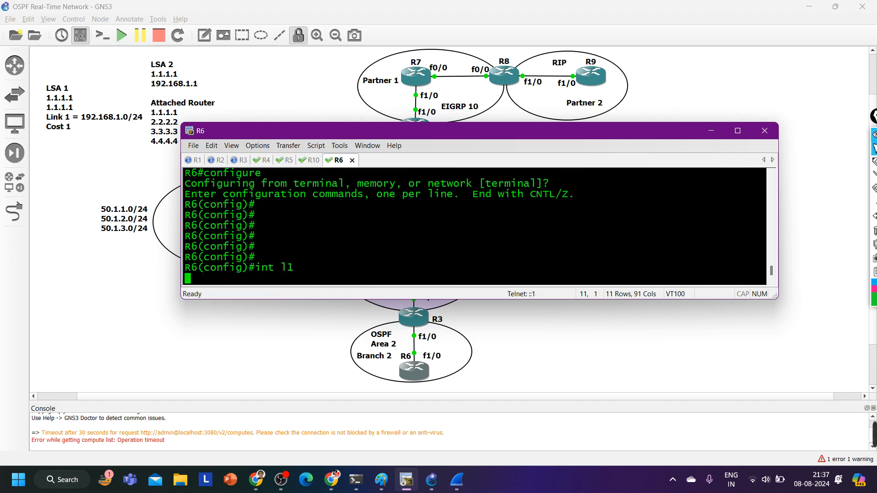
Assign IP address 60.1.1.1 with mask 255.255.255.0 to R6's loopback 1 interface
text(ip add)
key(Tab)
text(60)
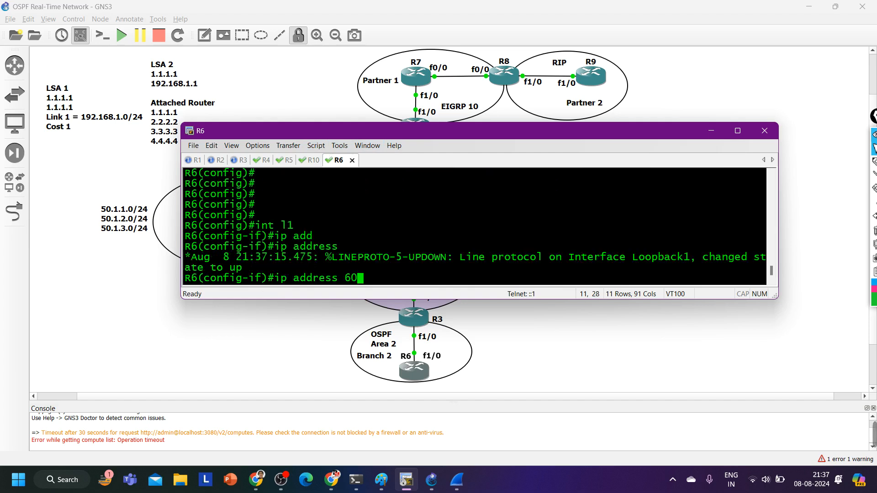
text(.11.1)
key(BackSpace)
key(BackSpace)
key(BackSpace)
text(.1.1 255.255.255.0)
key(Return)
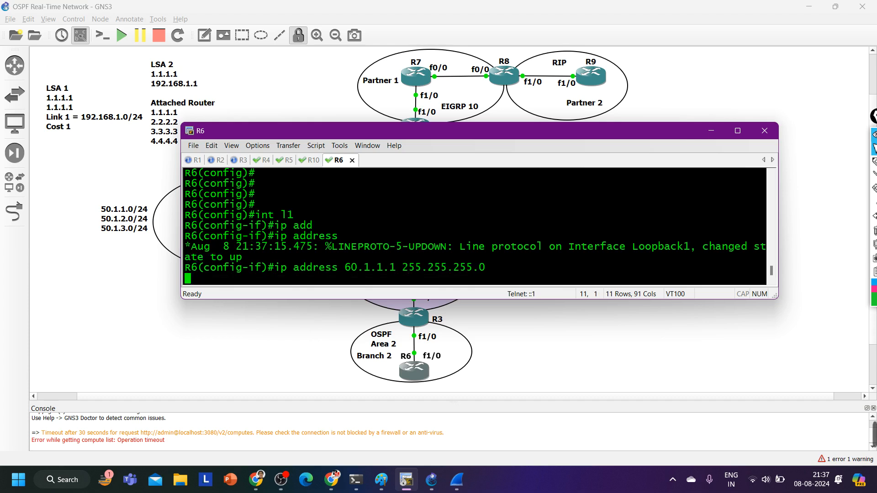
Put R6's loopback 1 interface into OSPF process 1 area 0
text(ip os)
key(Tab)
text(1 ar)
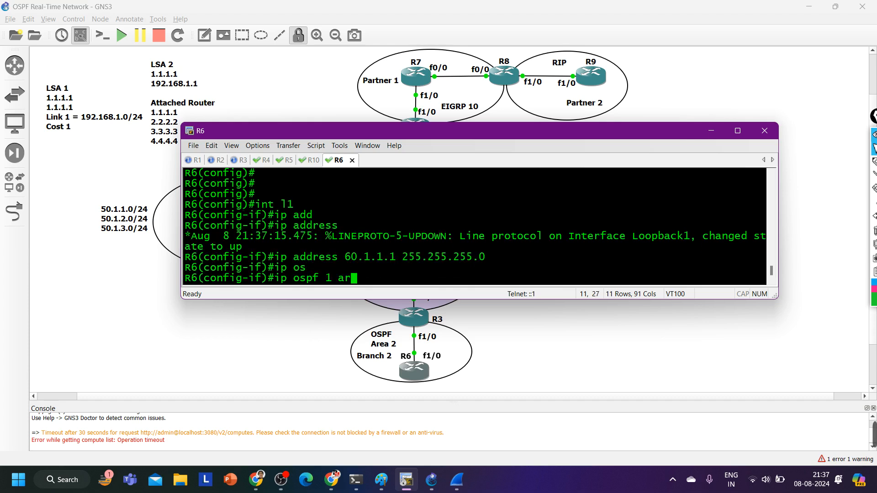
key(Tab)
text(0)
key(Return)
Set the OSPF network type of R6's loopback 1 interface to point-to-point
text(ip os)
key(Tab)
text(ne)
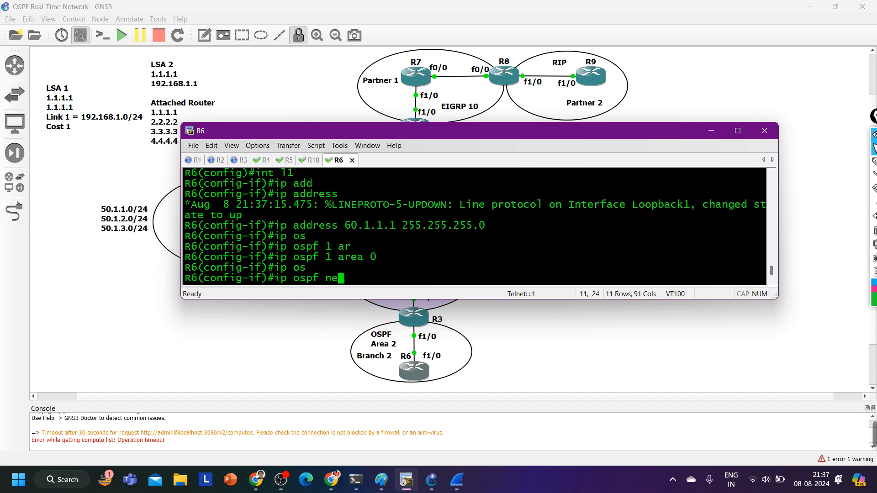
key(Tab)
text(p)
key(Tab)
text(p)
key(Tab)
key(Return)
Leave configuration mode on R6 and save the loopback configuration with wr
key(ctrl+z)
key(Return)
text(wr)
key(Return)
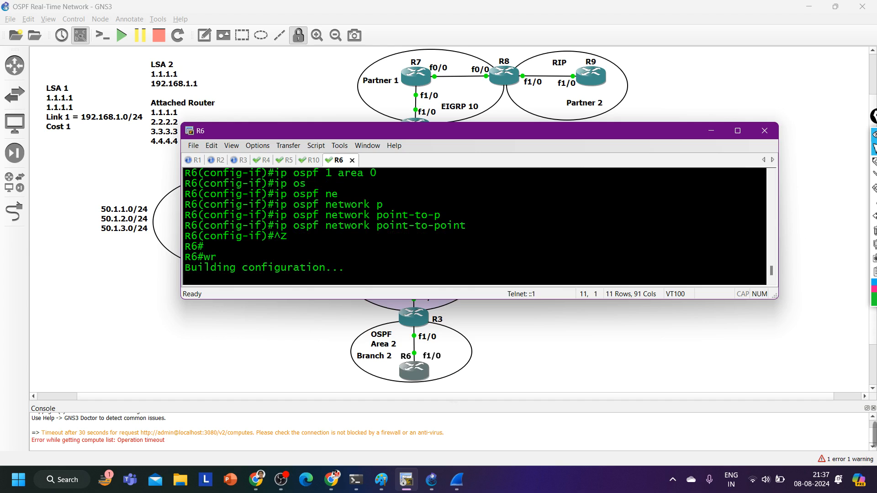
key(Return)
key(Return)
key(Return)
key(Return)
key(Return)
key(Return)
key(Return)
key(Return)
text(sh)
key(Tab)
text(ip rpo)
key(Tab)
text(os)
Show R6's OSPF routes with show ip route os and examine the 50.1.x.0 inter-area entries
key(Tab)
key(Return)
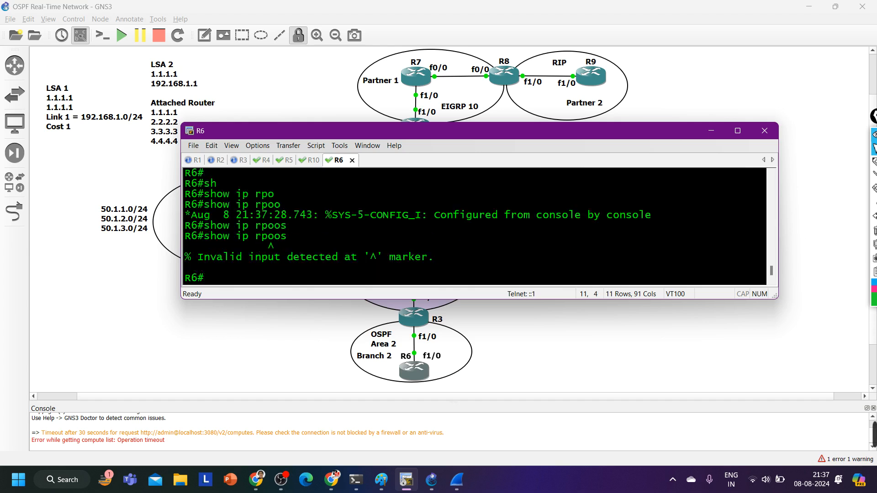
text(sh)
key(Tab)
text(ip ro)
key(Tab)
text(os)
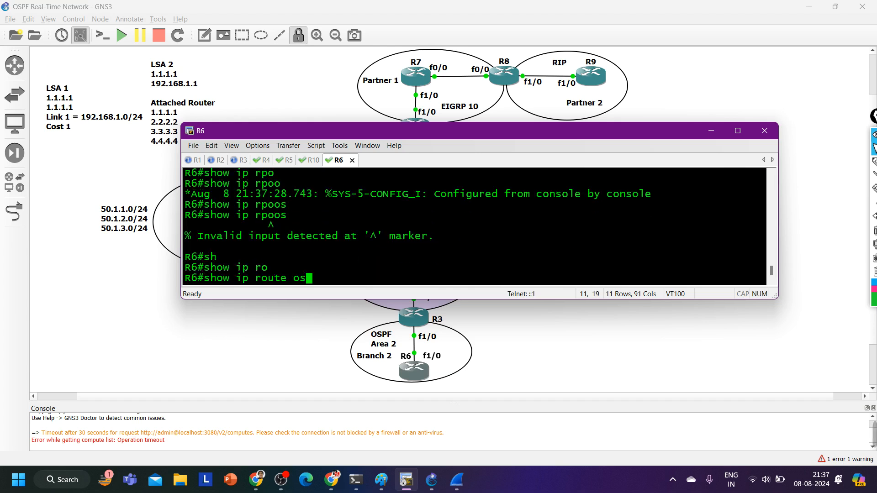
key(Return)
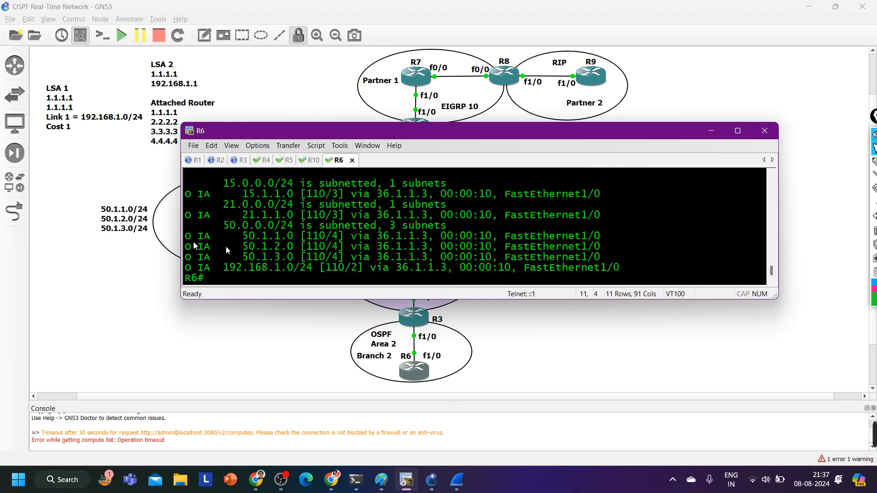
drag(185, 237, 515, 247)
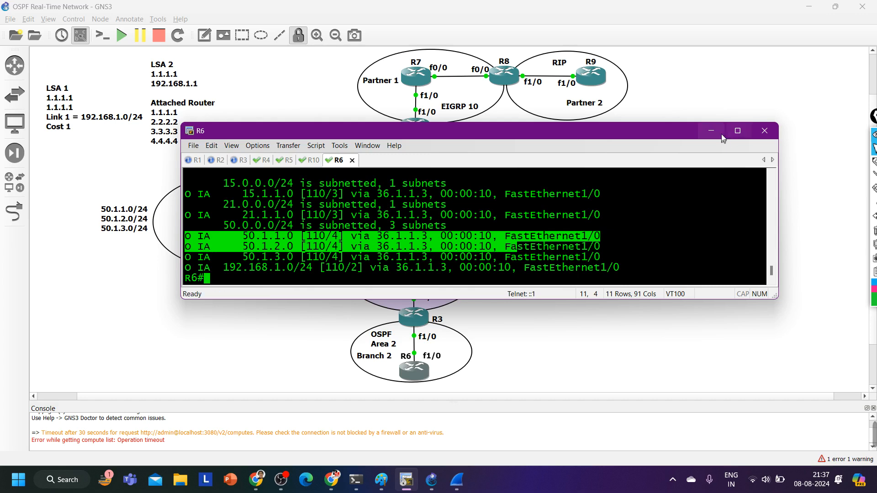
Check the full topology diagram, then restore the console window and move it clear of R5, R1, R2 and R10
click(711, 133)
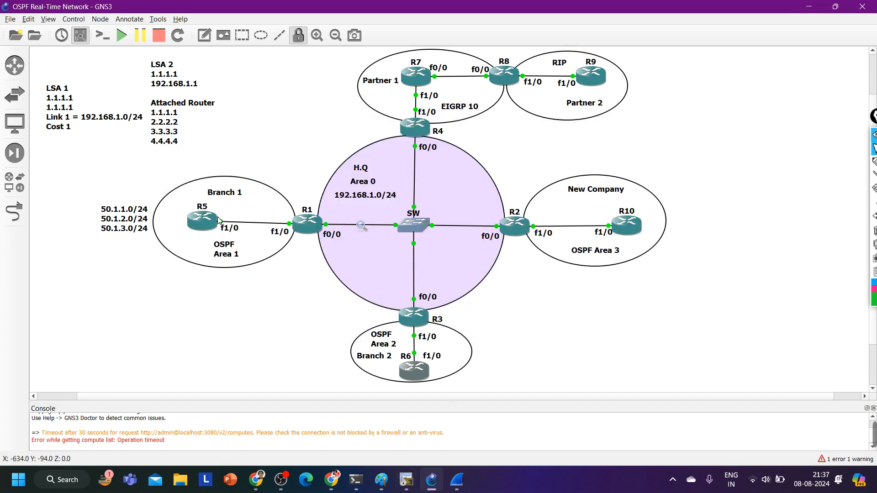
click(406, 479)
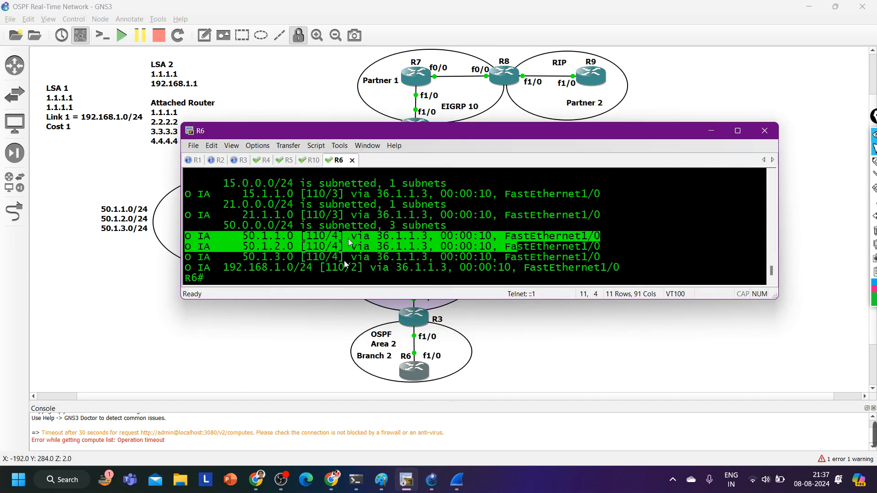
drag(432, 133, 425, 261)
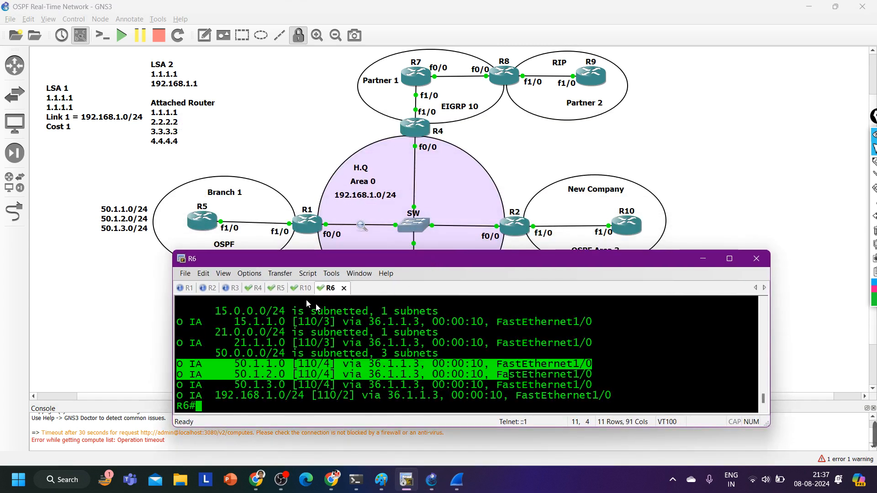
Switch to R10's console, enter global configuration mode and create loopback interface l1
click(305, 289)
text(co)
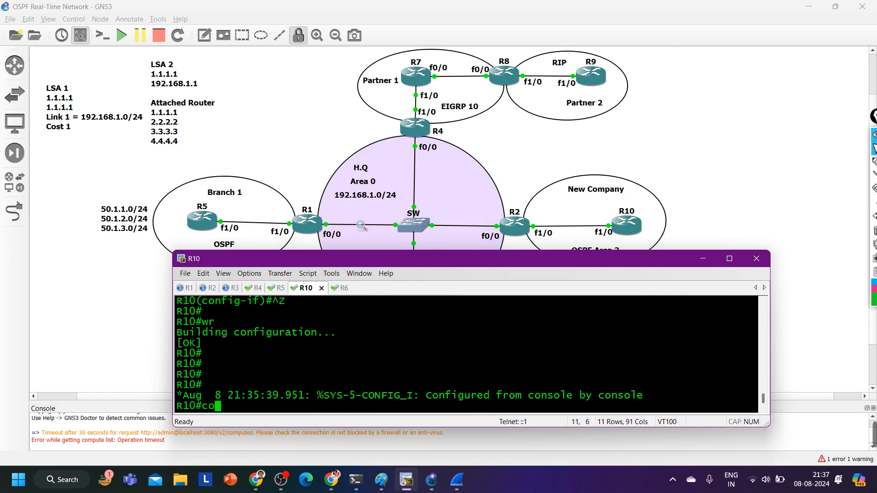
text(nf)
key(Tab)
key(Return)
key(Return)
key(Return)
text(int )
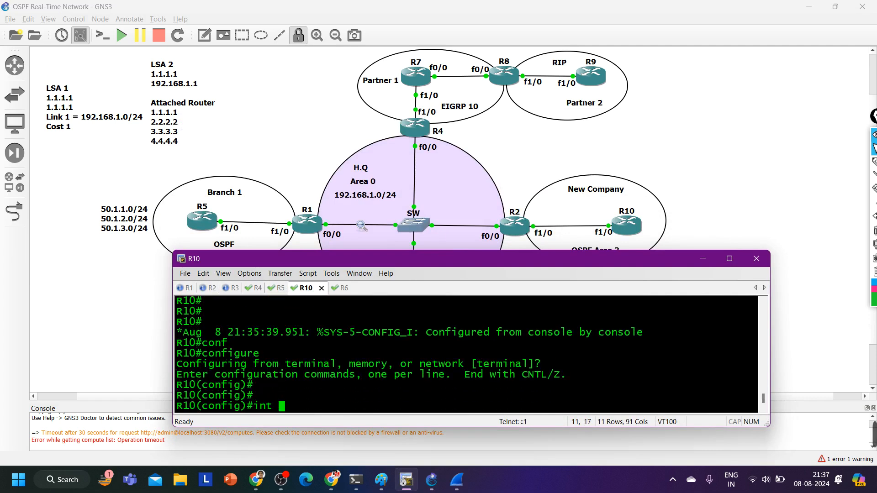
text(l1)
key(Return)
Assign IP address 10.1.1.1 with mask 255.255.255.0 to loopback interface l1 on R10
text(ip add)
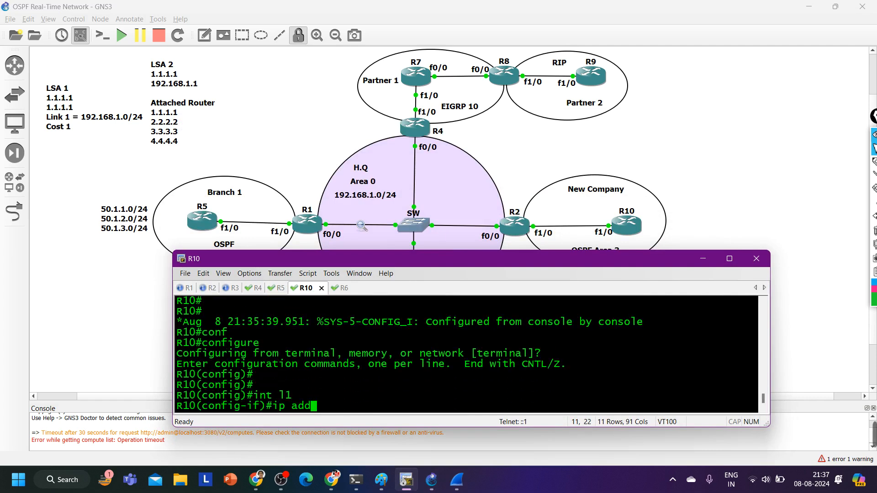
key(Tab)
text(10.10.)
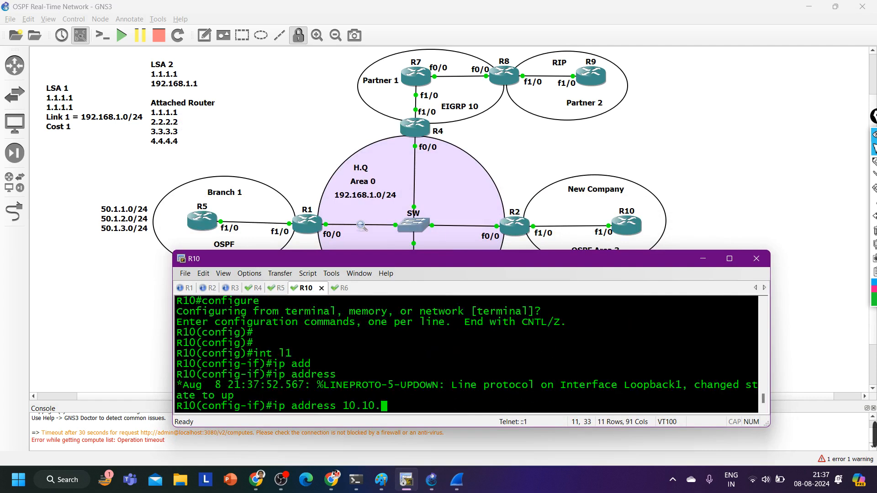
text(10.1 255)
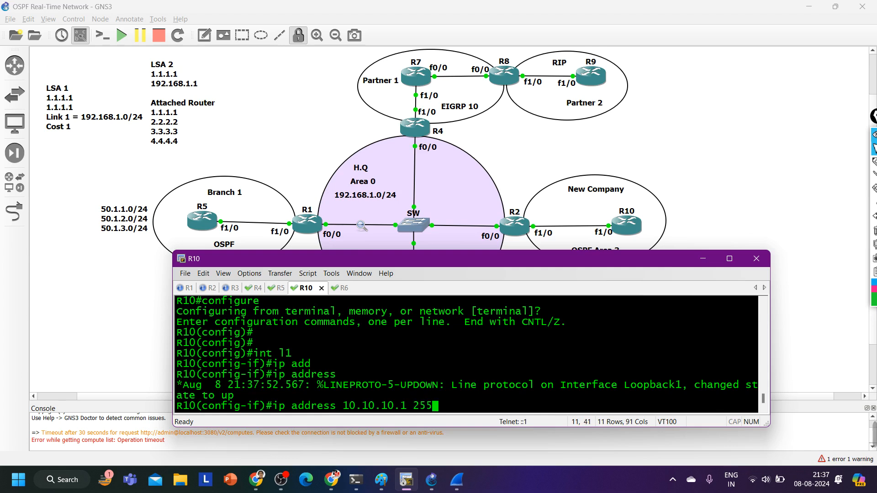
key(BackSpace)
key(BackSpace)
key(BackSpace)
key(BackSpace)
key(BackSpace)
key(BackSpace)
key(BackSpace)
key(BackSpace)
key(BackSpace)
key(BackSpace)
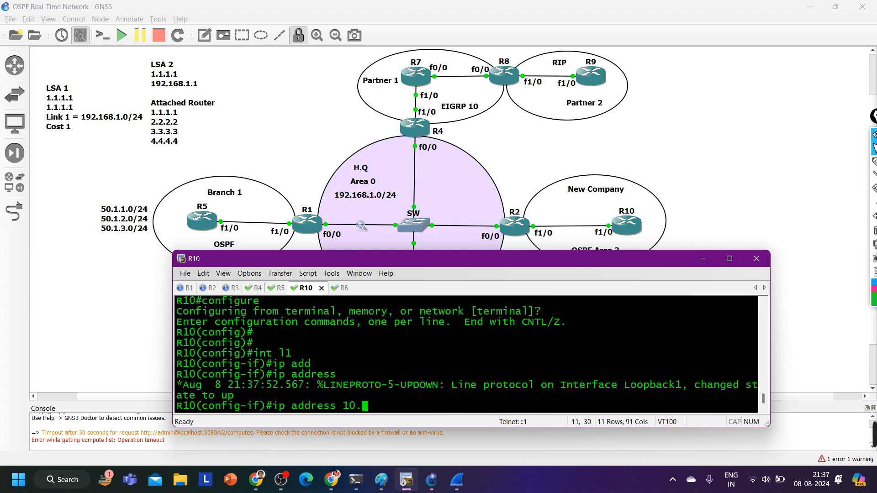
text(1.1.1 255.255.255.0)
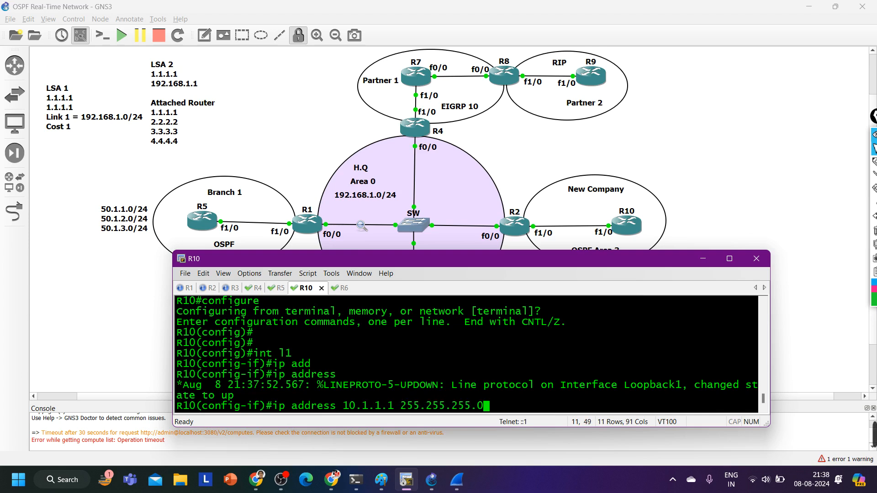
key(Return)
Enable OSPF process 1 in area 3 on R10's loopback l1 with ip ospf 1 area 3
text(ip)
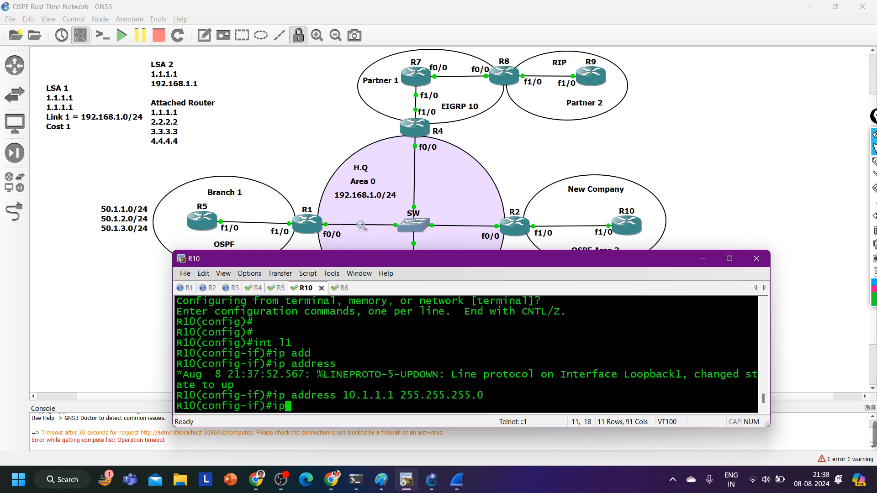
text( os)
key(Tab)
text(1 ar)
key(Tab)
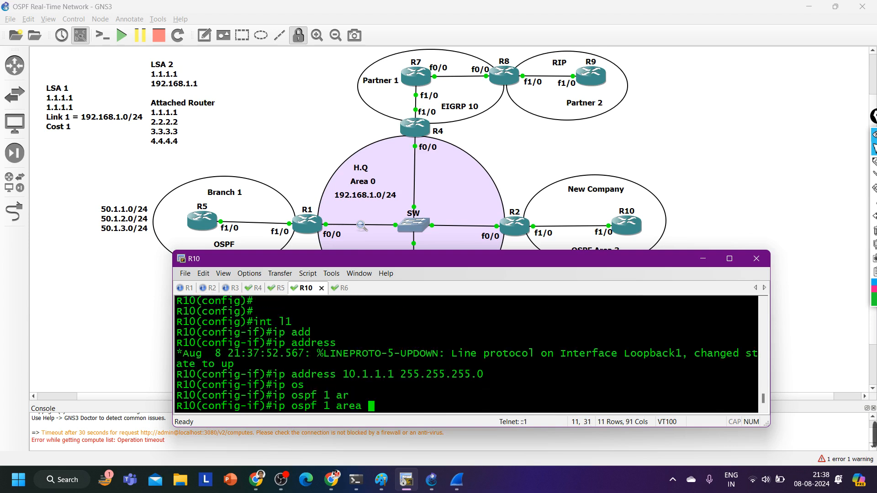
text(3)
key(Return)
Set the loopback's OSPF network type to point-to-point on R10 and leave configuration mode
text(ip)
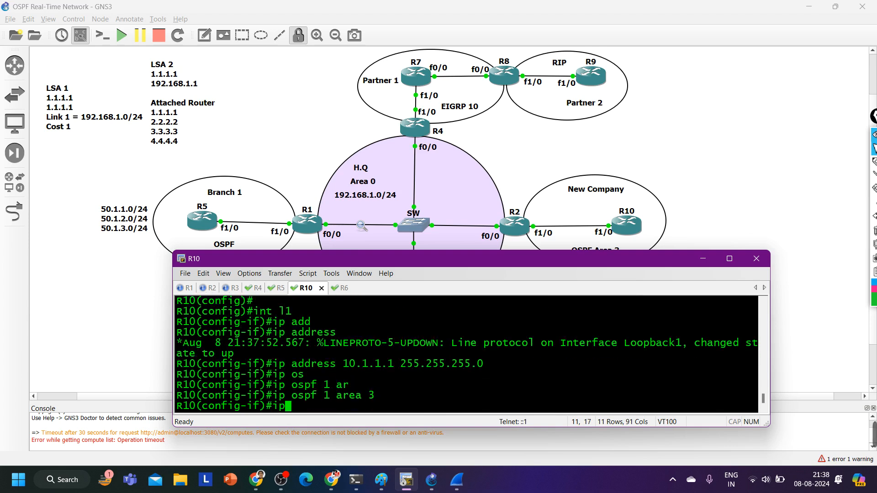
text( os)
key(Tab)
text(n)
key(Tab)
text(p)
key(Tab)
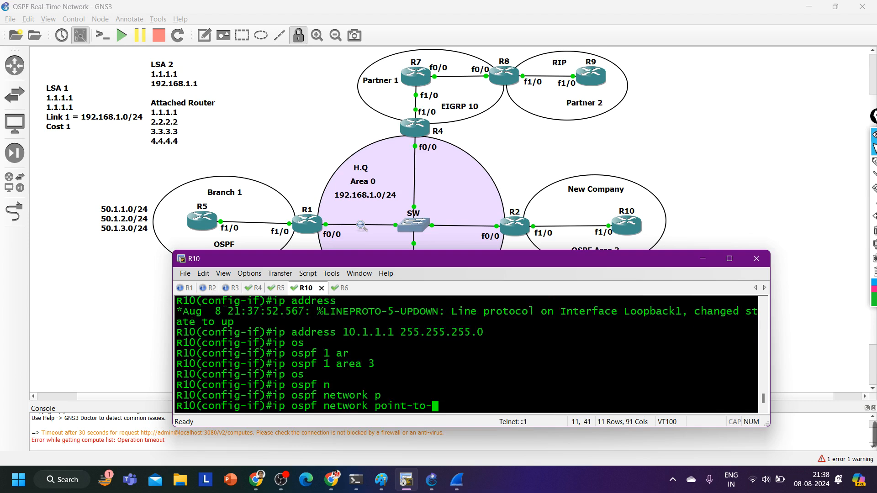
text(p)
key(Tab)
key(Return)
key(ctrl+z)
key(Return)
key(Return)
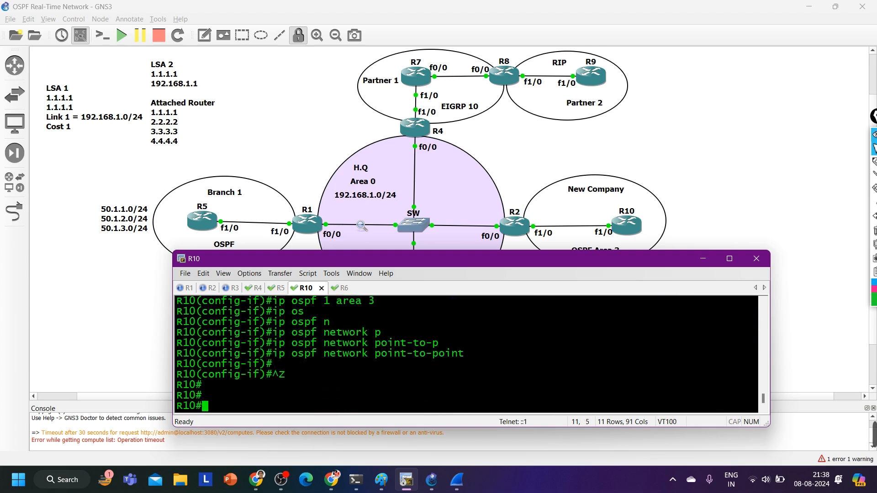
Check the topology diagram, return to the console window and list R5's OSPF routes with show ip route ospf
click(80, 282)
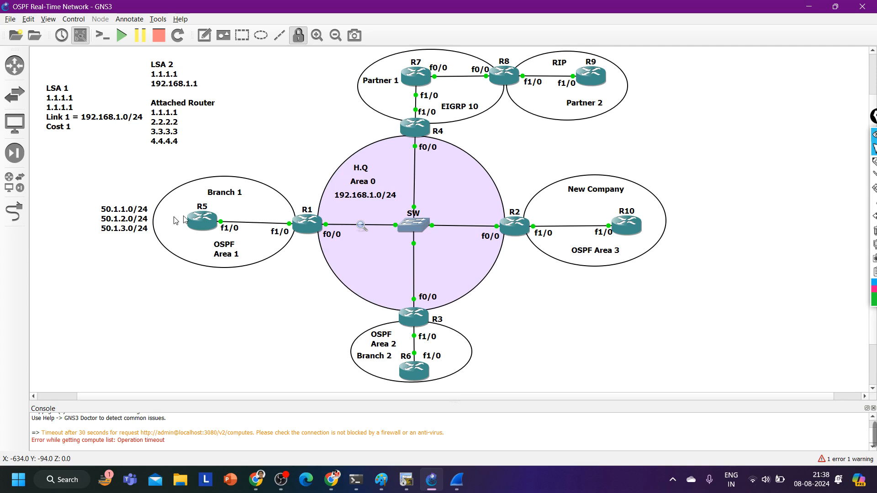
click(407, 479)
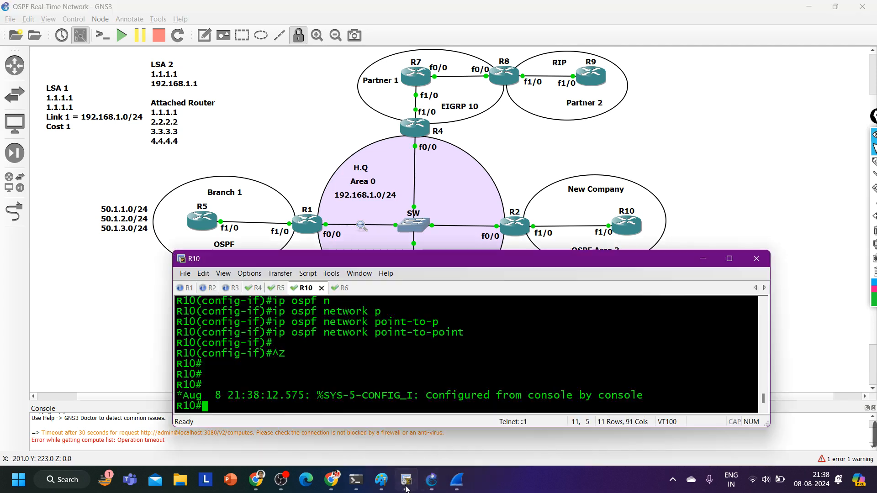
click(276, 288)
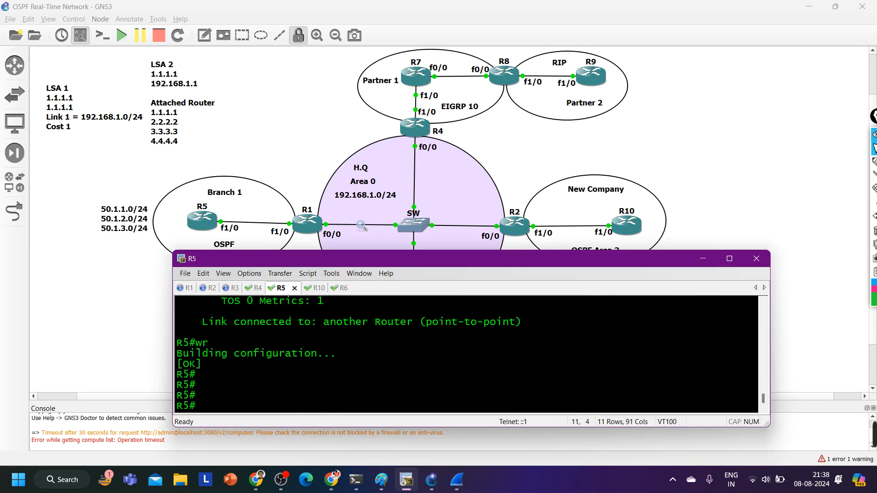
text(sh)
key(Tab)
text(ip ro)
key(Tab)
text(os)
key(Tab)
key(Return)
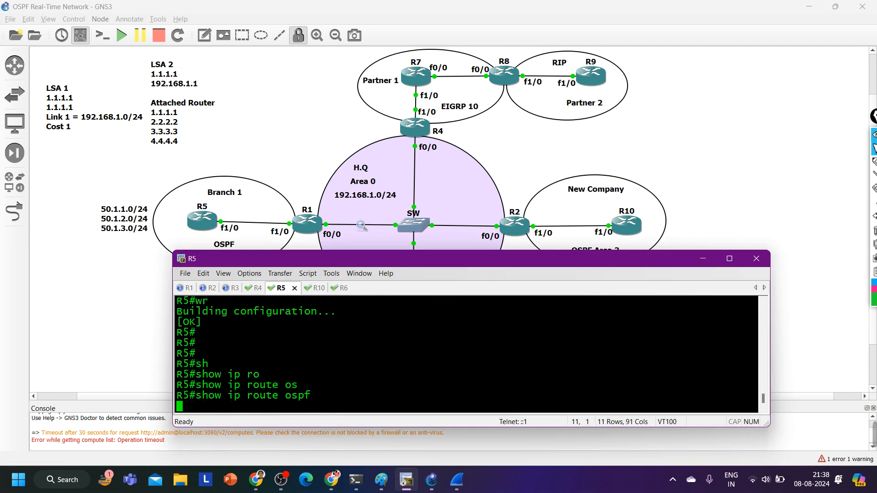
Move the console window clear of R3 and R6 and rerun show ip route ospf on R5 to recheck its inter-area routes
drag(387, 254, 413, 86)
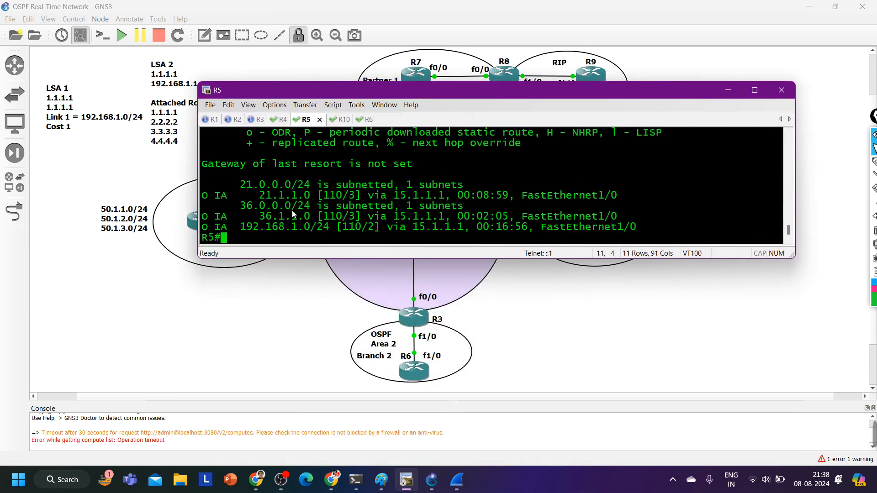
key(Up)
key(Return)
key(Return)
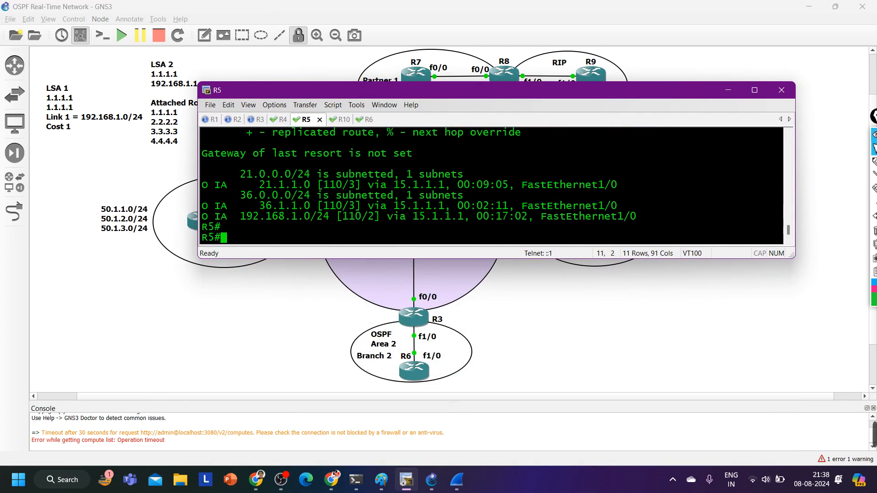
key(Up)
key(Return)
key(Up)
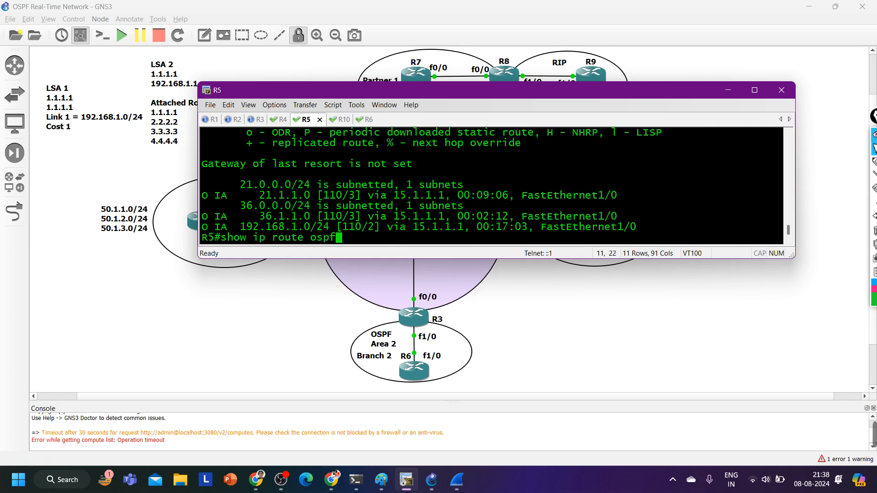
key(Return)
Show R5's link-state database with show ip ospf database and examine the Summary Net Link States of area 1
key(Return)
text(sh)
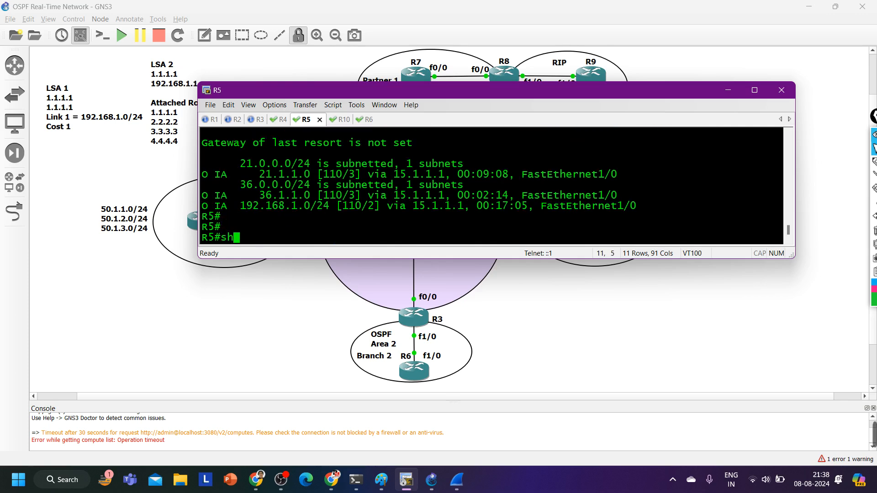
key(Tab)
text(ip ospf d)
key(Tab)
key(Return)
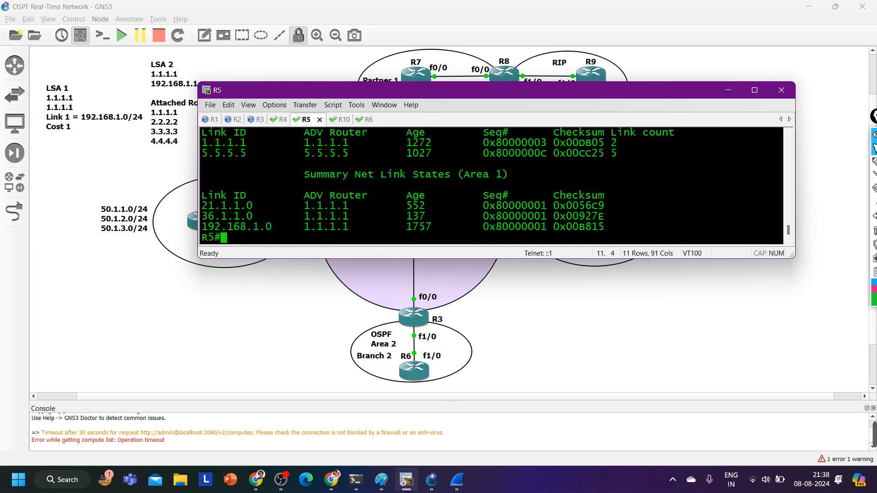
drag(250, 180, 522, 182)
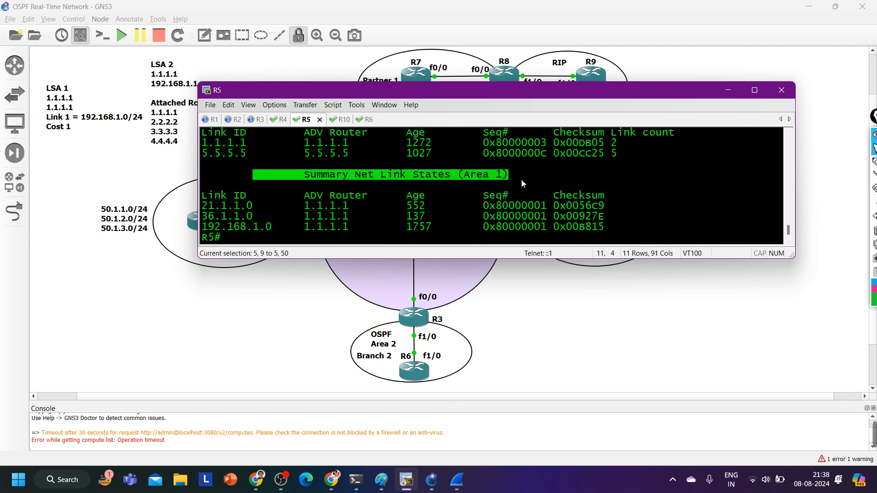
scroll(527, 182, up, 2)
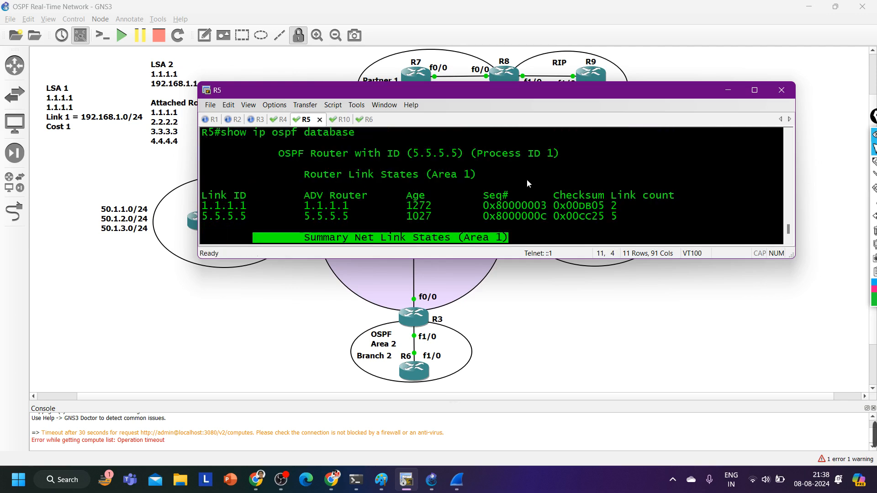
scroll(527, 182, down, 2)
Move the console window clear of R5, R1 and R2, and run show ip ospf database on R1
drag(511, 95, 501, 262)
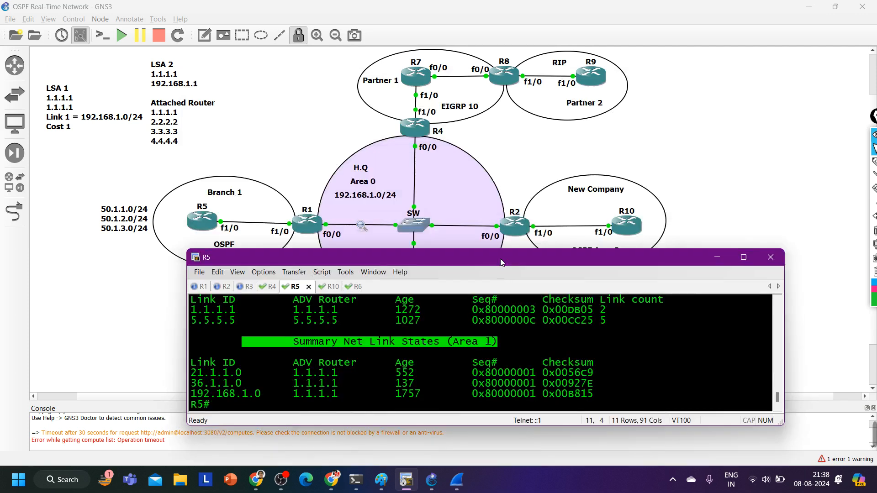
click(201, 287)
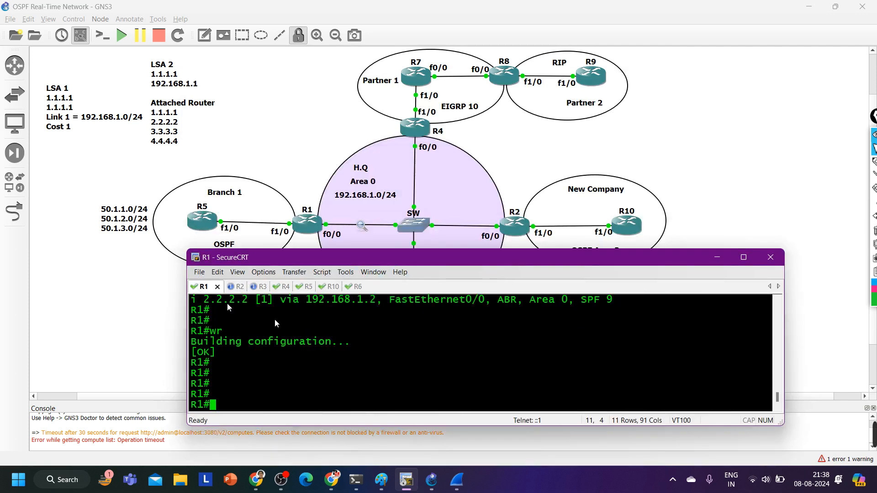
text(sh)
key(Tab)
text(ip os)
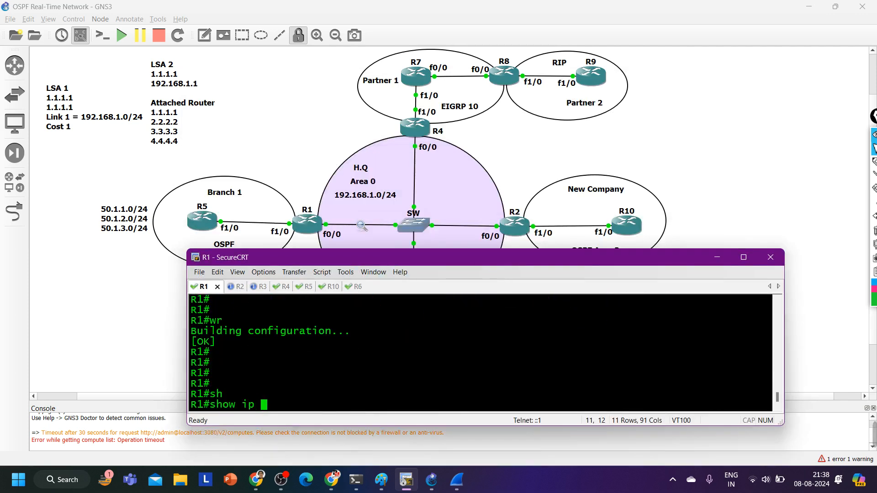
key(Tab)
text(d)
key(Tab)
key(Return)
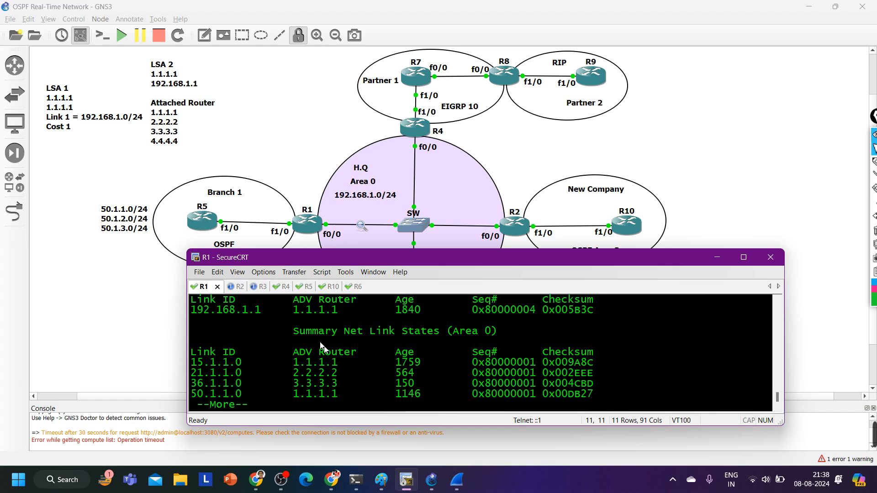
Page through R1's database output and highlight the area 0 summary entries from 15.1.1.0 to 50.1.3.0
drag(299, 331, 623, 327)
key(Return)
key(Return)
key(Return)
key(Return)
key(Return)
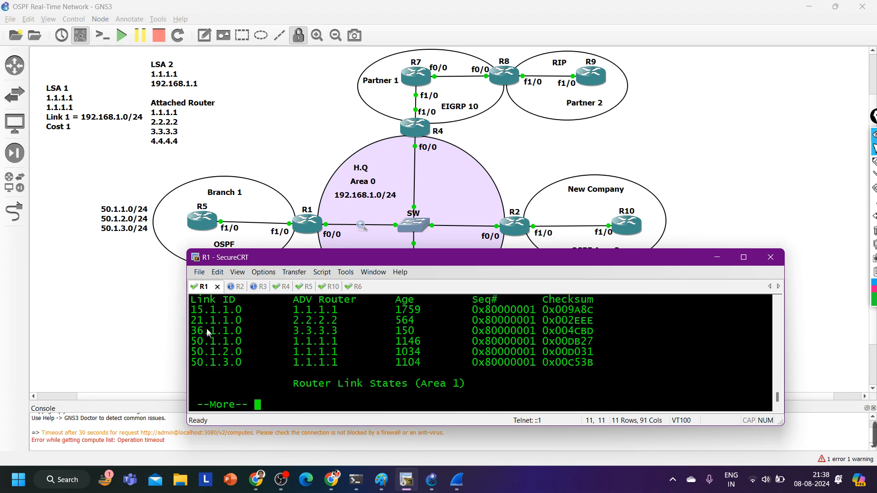
drag(204, 310, 583, 369)
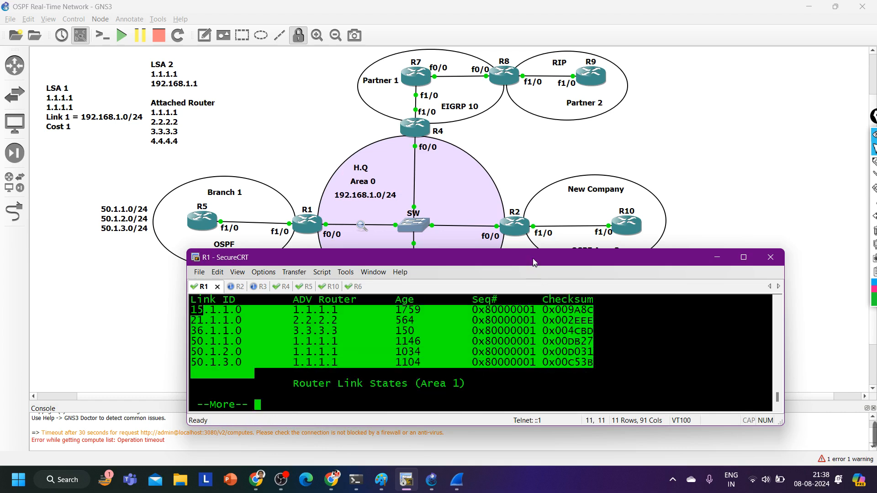
Move the console window clear of R3 and R6, and show the OSPF database on R3
drag(535, 262, 527, 110)
click(241, 134)
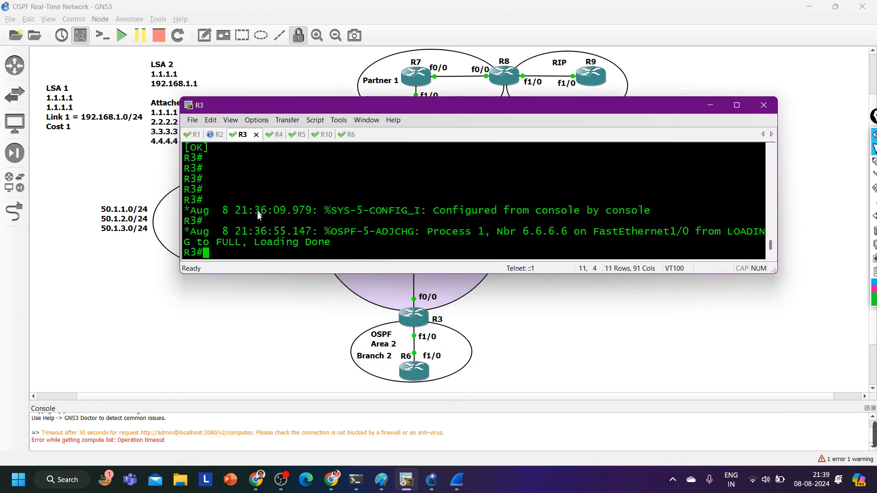
text(sh)
key(Tab)
text(ip os)
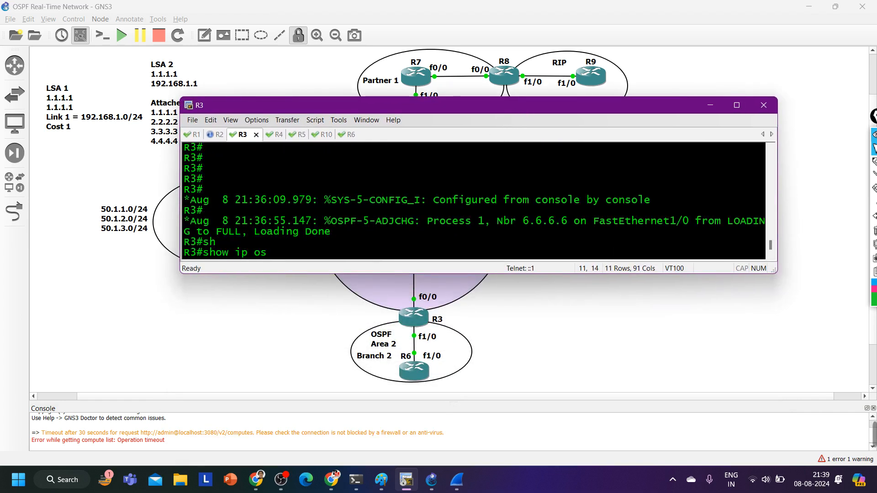
key(Tab)
text(d)
key(Tab)
key(Return)
key(Return)
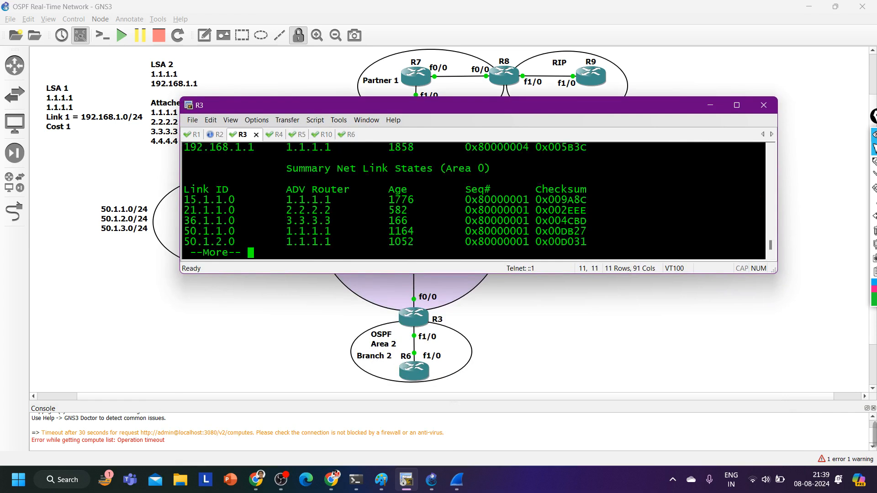
Page through R3's database output and highlight its area 0 summary entries from 15.1.1.0 to 50.1.3.0
drag(190, 189, 237, 231)
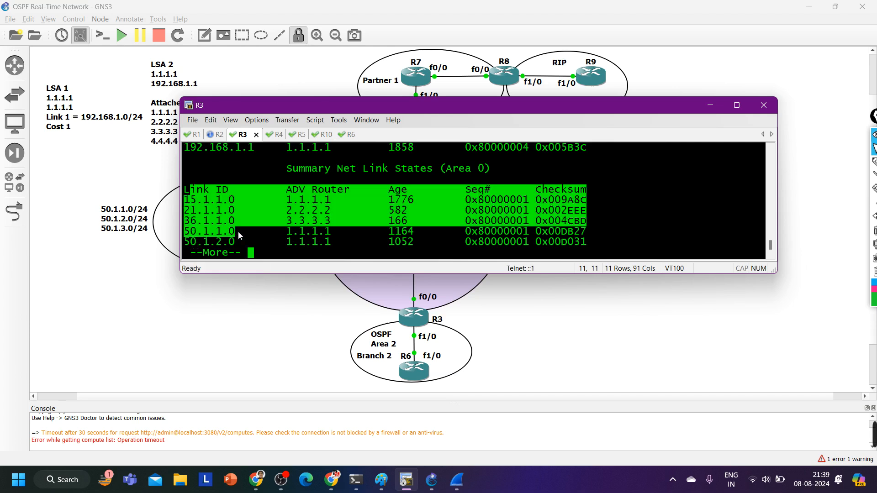
key(Return)
key(Return)
key(Return)
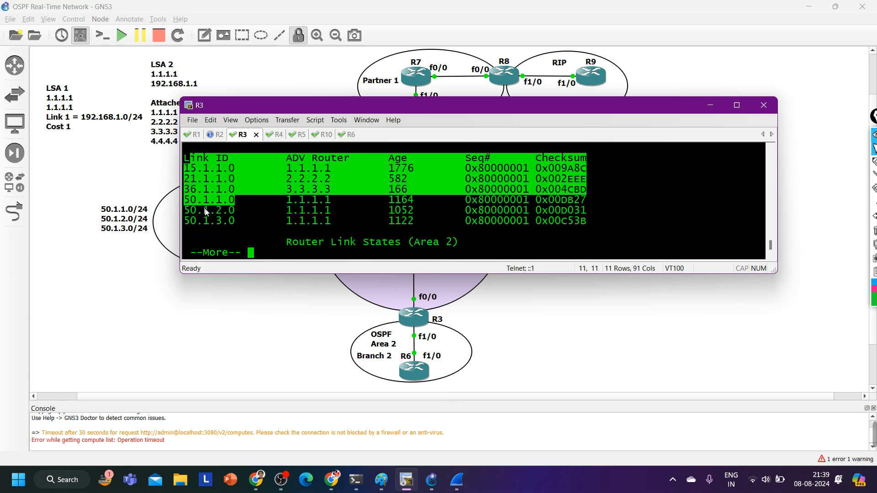
drag(198, 168, 573, 226)
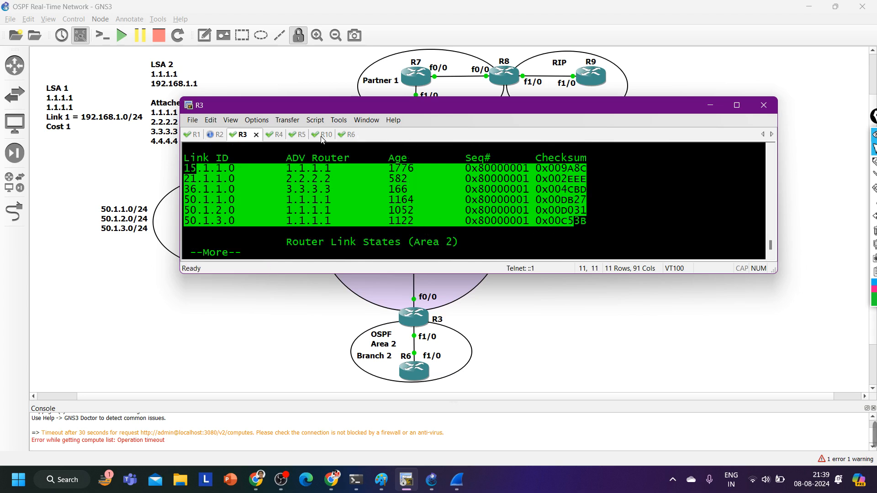
Run show ip ospf database on R6, highlight the 6.6.6.6 router link entry in area 2, and exit the paged output
click(348, 135)
text(sh)
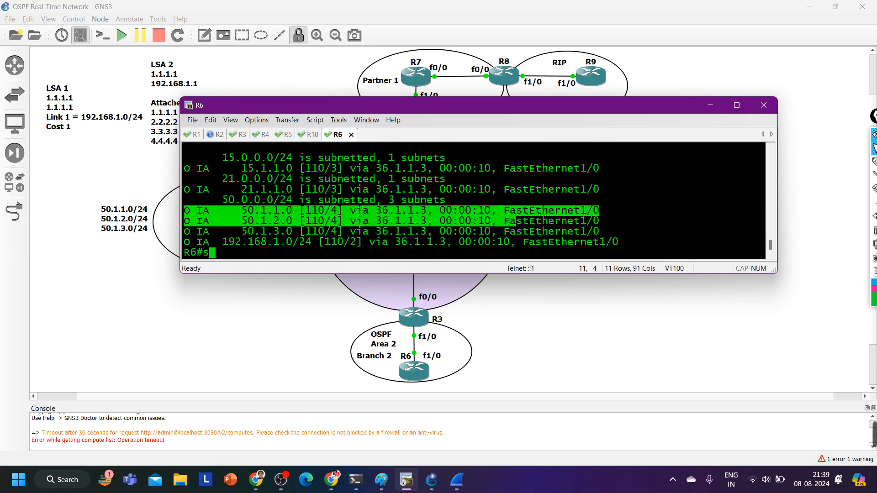
key(Tab)
text(ip os)
key(Tab)
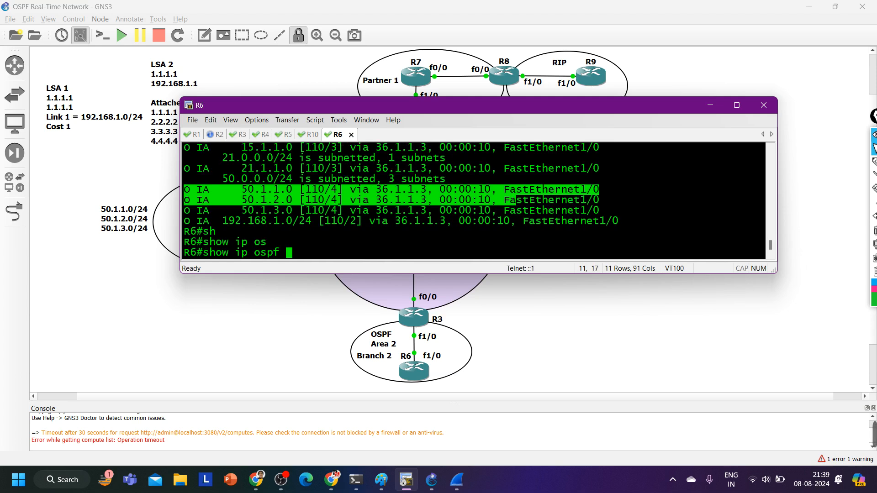
text(da)
key(Return)
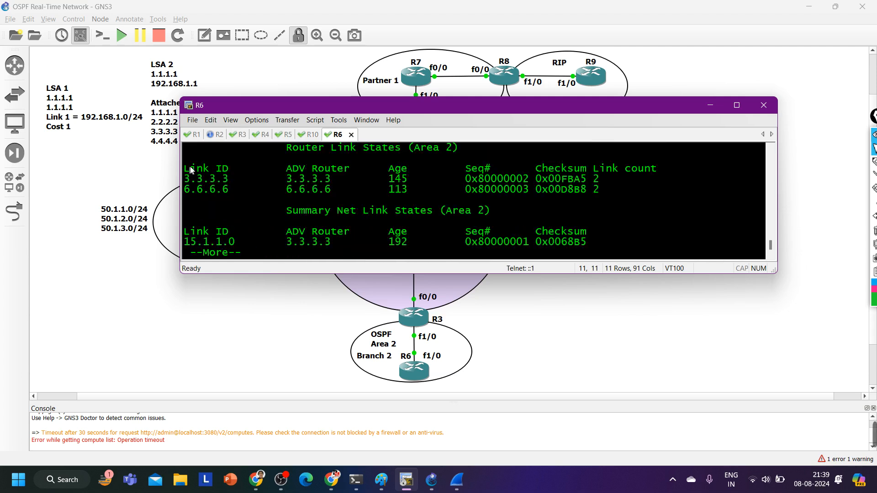
drag(193, 190, 368, 201)
text(q)
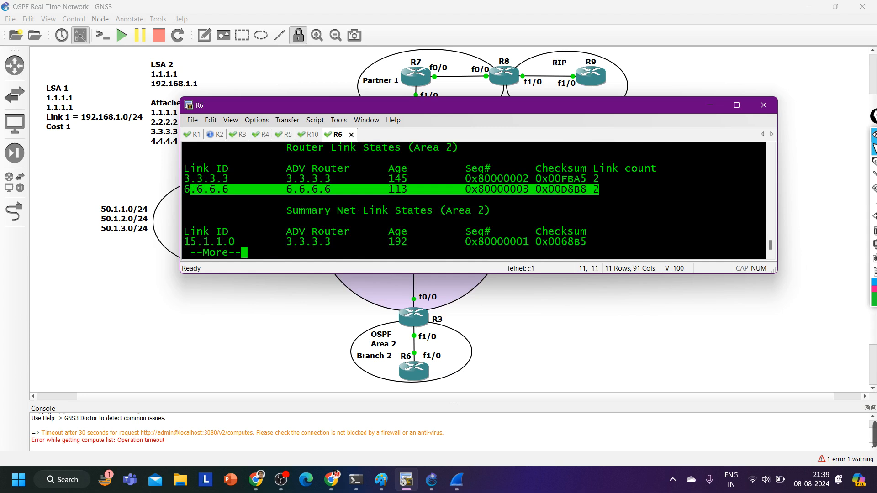
text(sh)
Run show ip ospf database router 6.6.6.6 on R6, highlight the stub network's subnet number, and exit the paged output
key(Tab)
text(ip os)
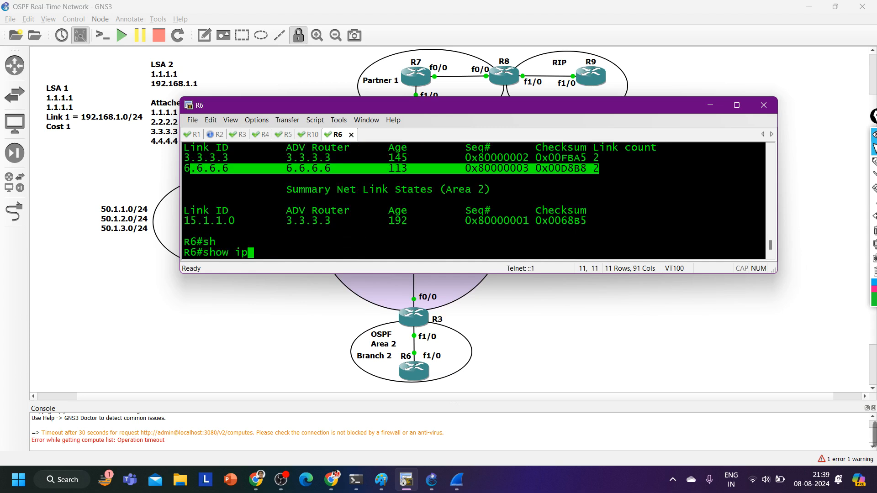
key(Tab)
text(r)
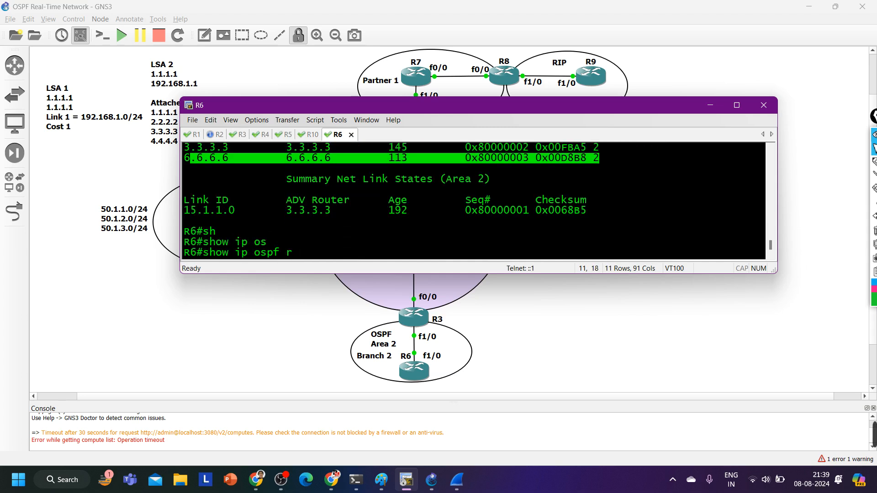
key(BackSpace)
text(da)
key(Tab)
text(ro)
key(Tab)
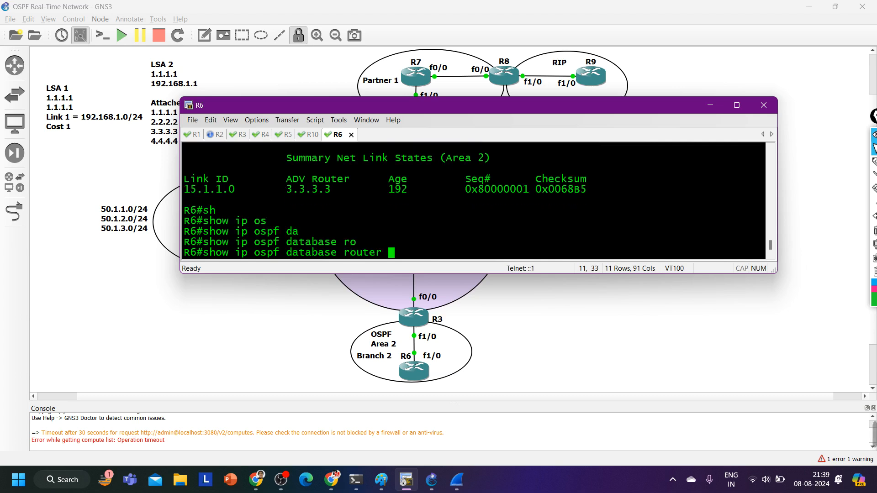
text(6.6.6.6)
key(Return)
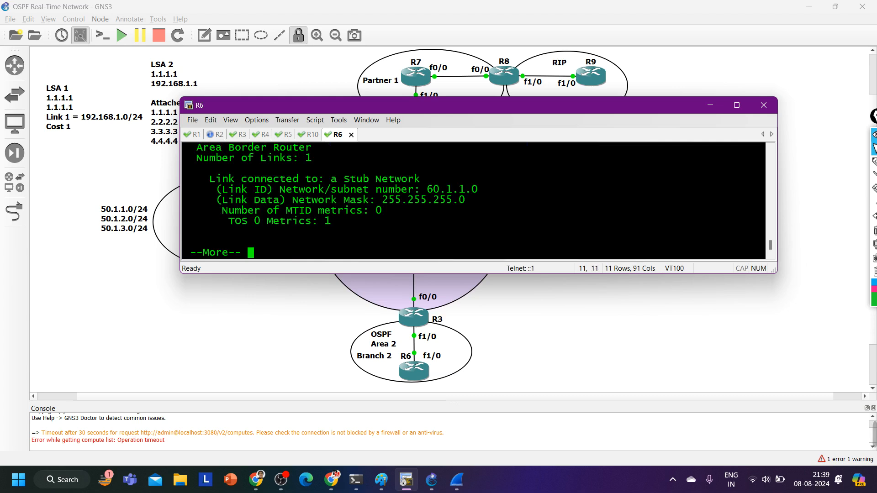
drag(411, 195, 501, 195)
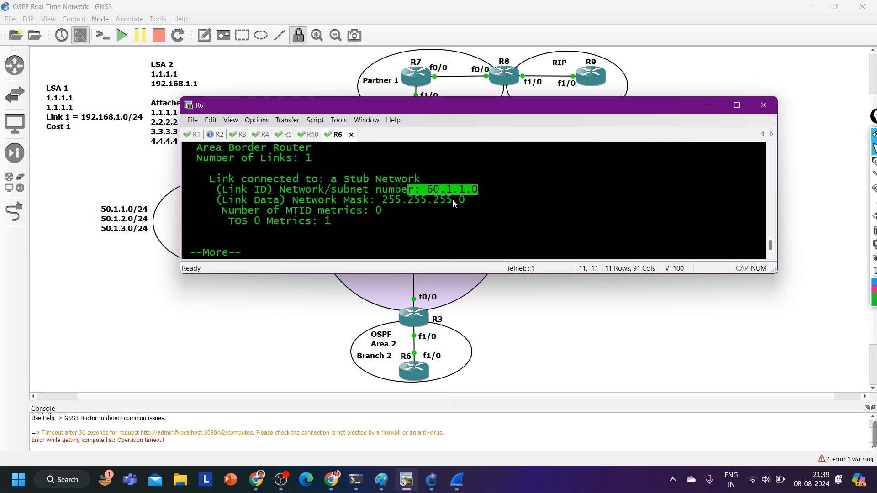
text(q)
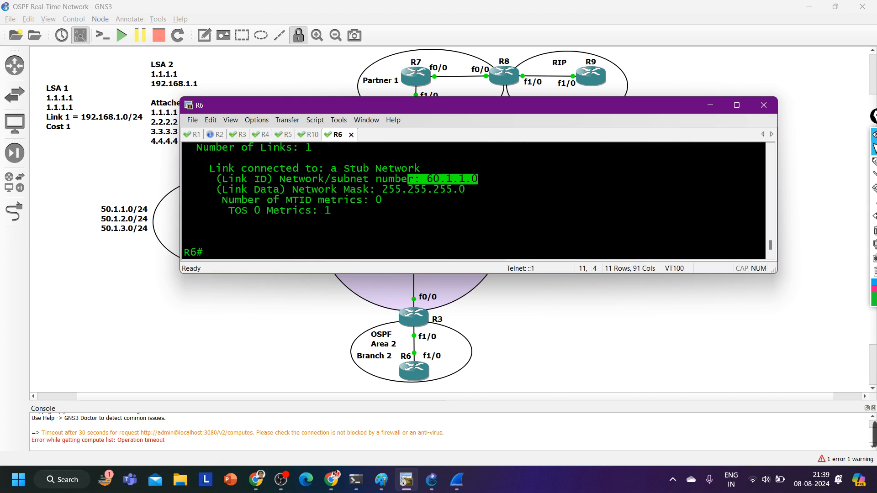
text(sh)
Run show ip ospf neighbor on R6
key(Tab)
text(ip os)
key(Tab)
text(nei)
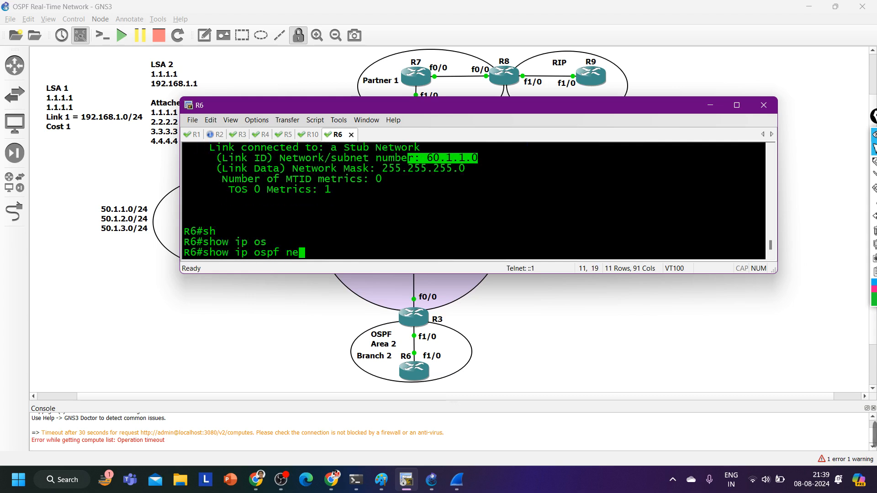
key(Tab)
key(Return)
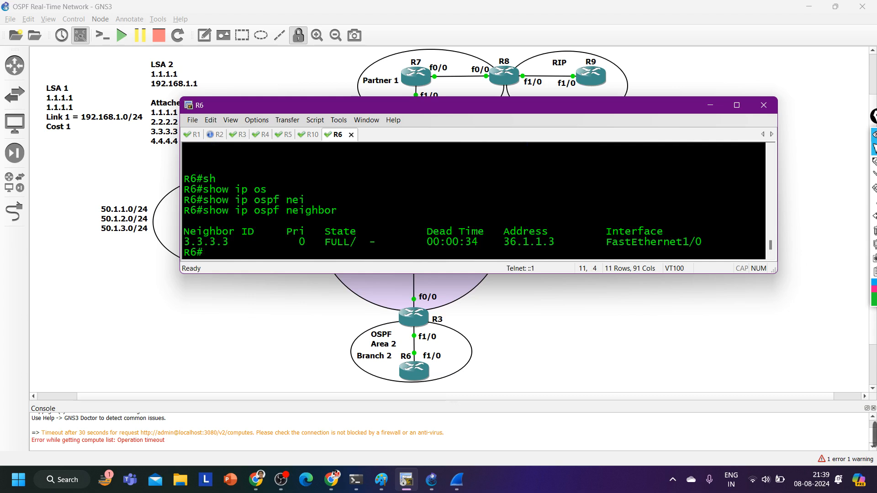
Query R6's f0/0 network type with show ip ospf int f0/0 | in Network, and highlight part of the command
text(sh)
key(Tab)
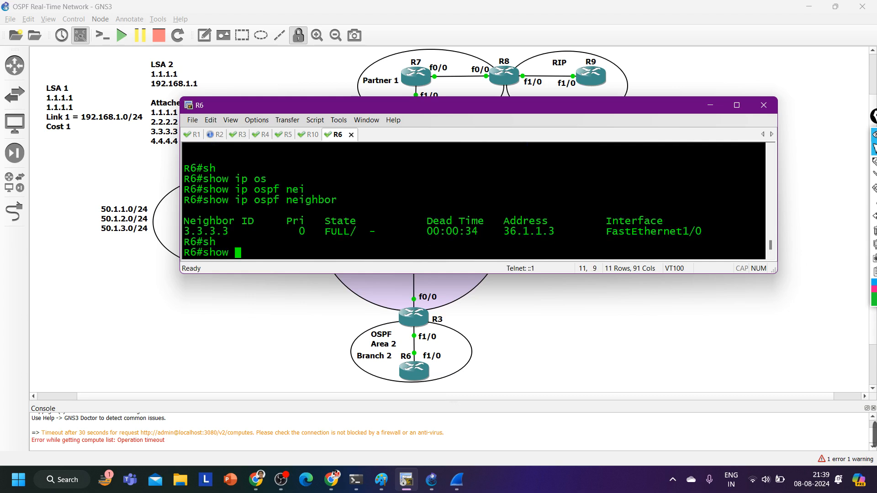
text(ip os)
key(Tab)
text(int f0/0)
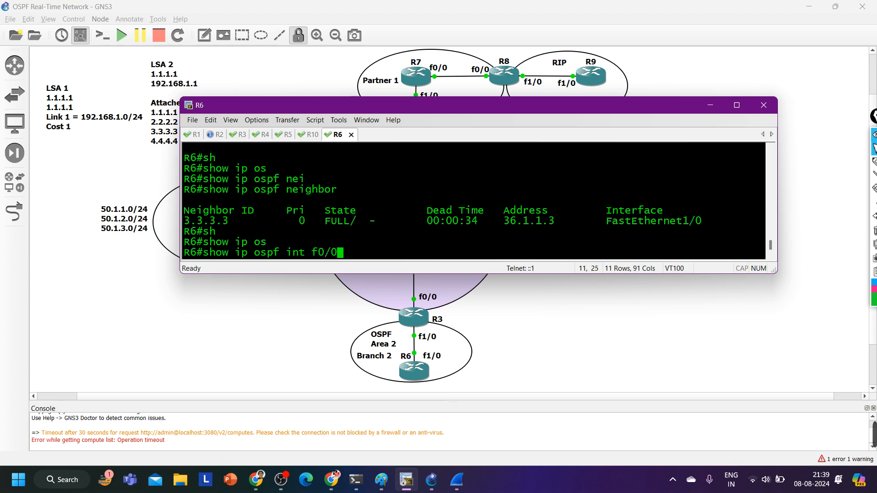
text( | in N)
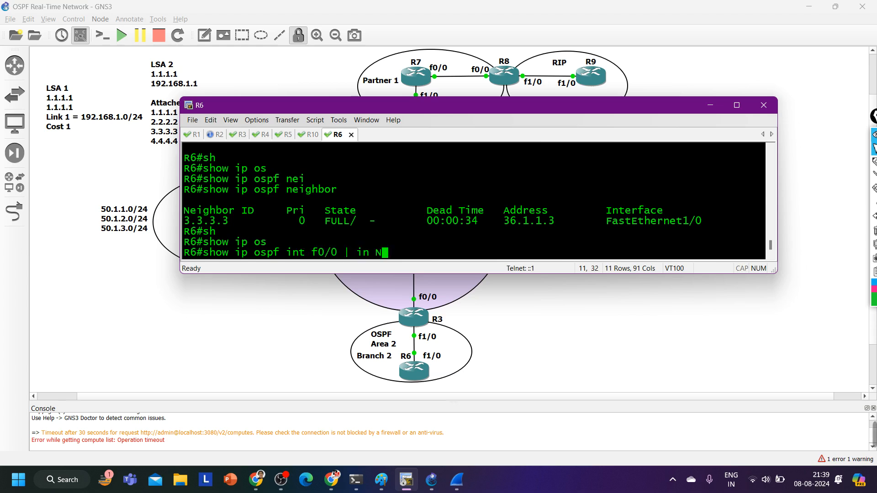
text(etwork)
key(Return)
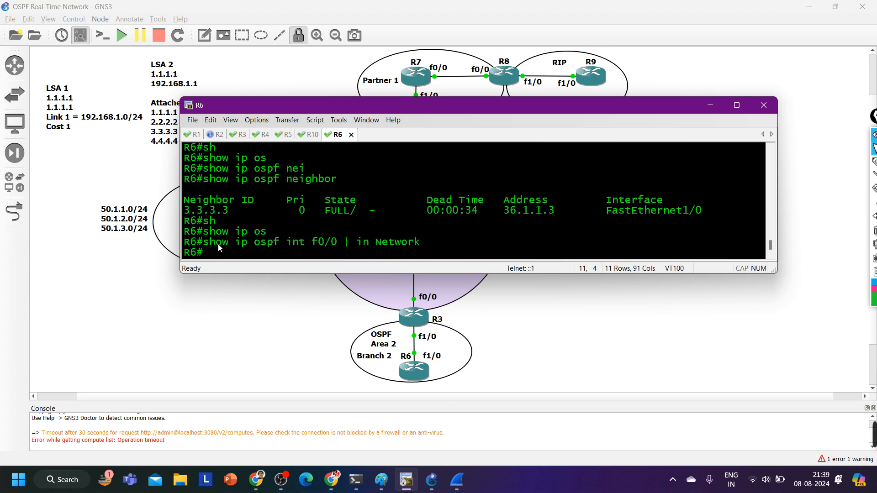
drag(219, 247, 296, 245)
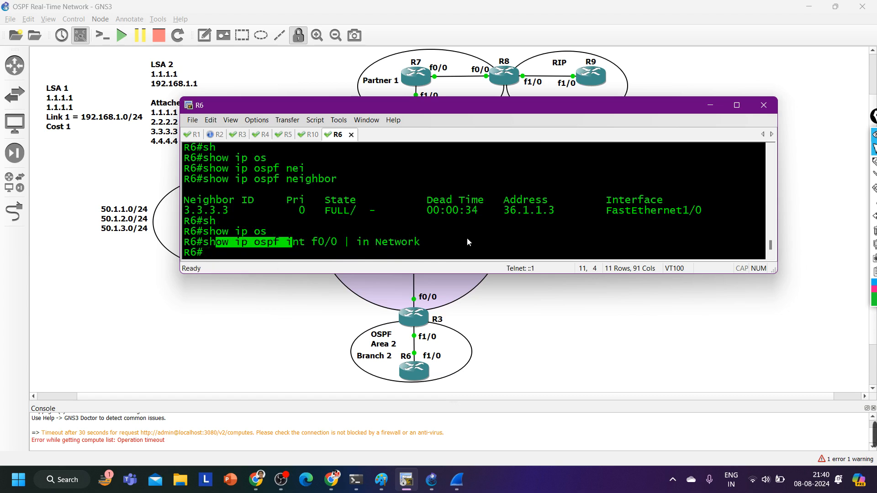
key(Up)
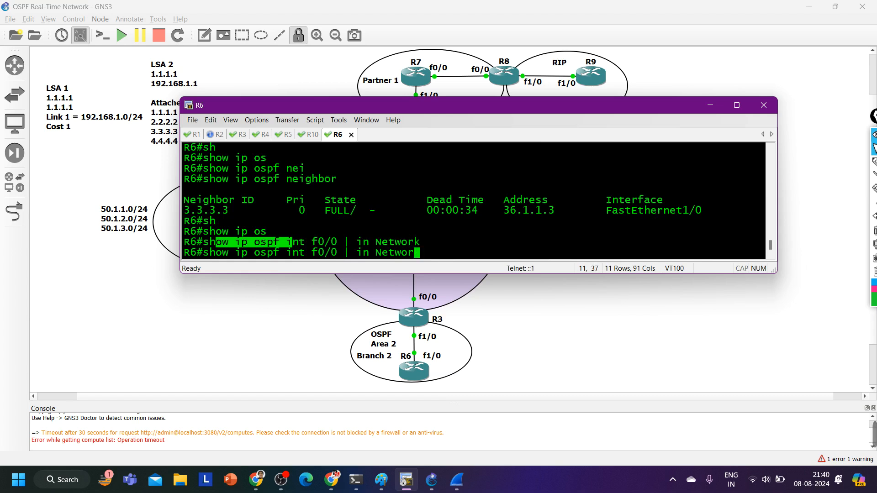
key(BackSpace)
key(BackSpace)
key(BackSpace)
key(BackSpace)
key(BackSpace)
key(BackSpace)
key(BackSpace)
key(BackSpace)
key(BackSpace)
key(BackSpace)
key(BackSpace)
key(BackSpace)
key(BackSpace)
key(BackSpace)
key(BackSpace)
key(BackSpace)
key(BackSpace)
key(BackSpace)
key(BackSpace)
key(BackSpace)
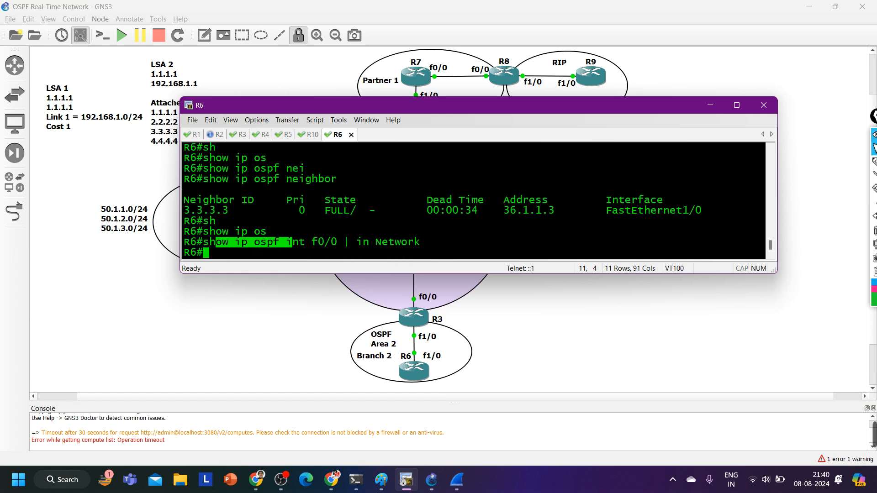
List R6's OSPF-enabled interfaces with show ip ospf int br
text(sh)
key(Tab)
text(ip os)
key(Tab)
text(in)
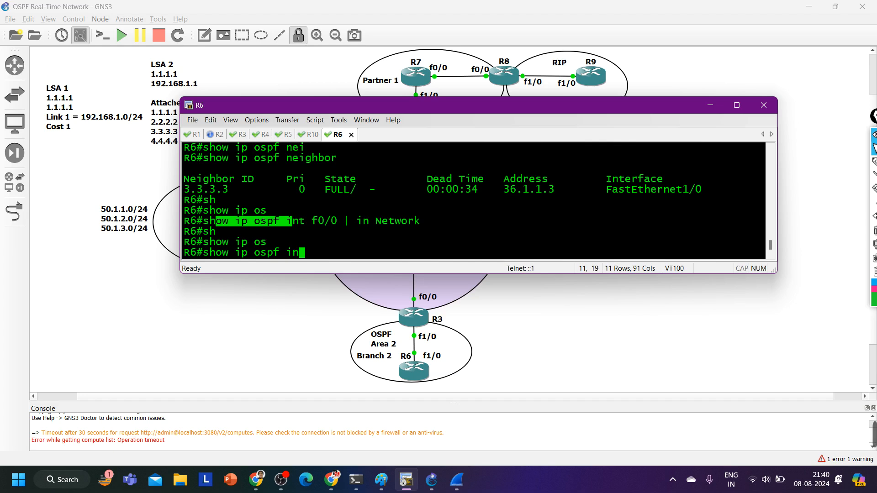
text(t br)
key(Return)
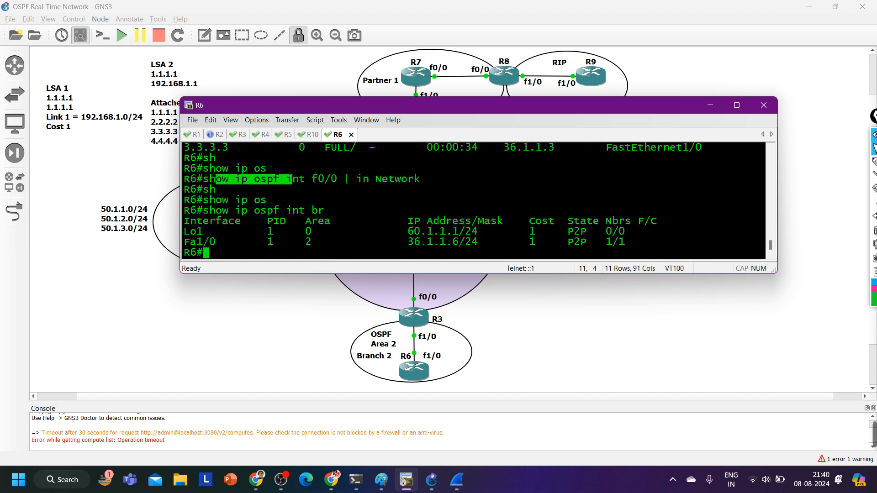
Run show ip ospf int f0/0 on R6 without a filter, and highlight the returned message
text(sh)
key(Tab)
text(ip os)
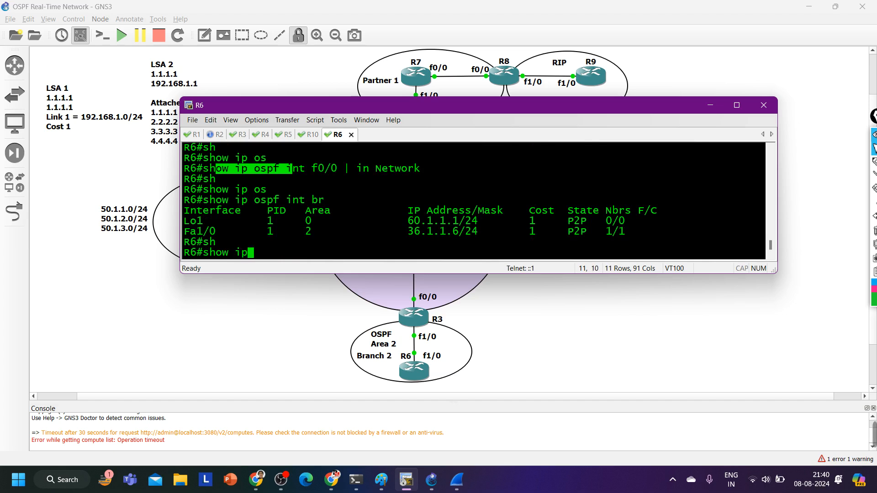
key(Tab)
text(int f0/0)
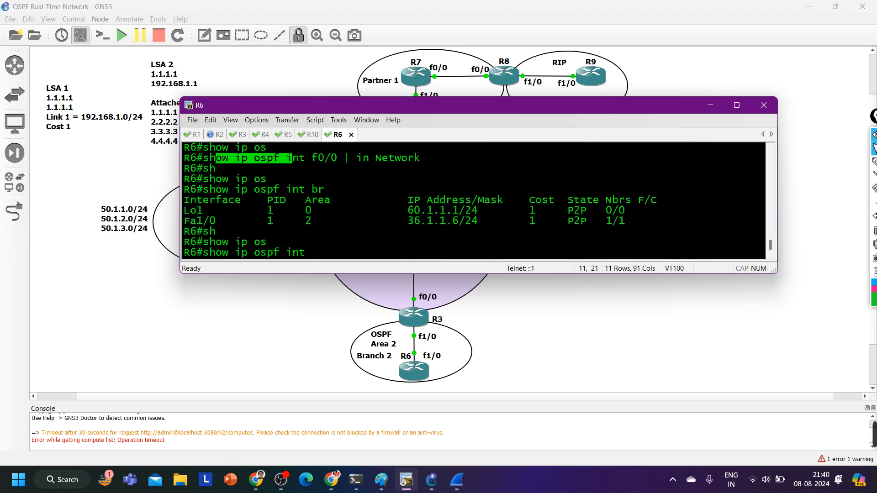
key(Return)
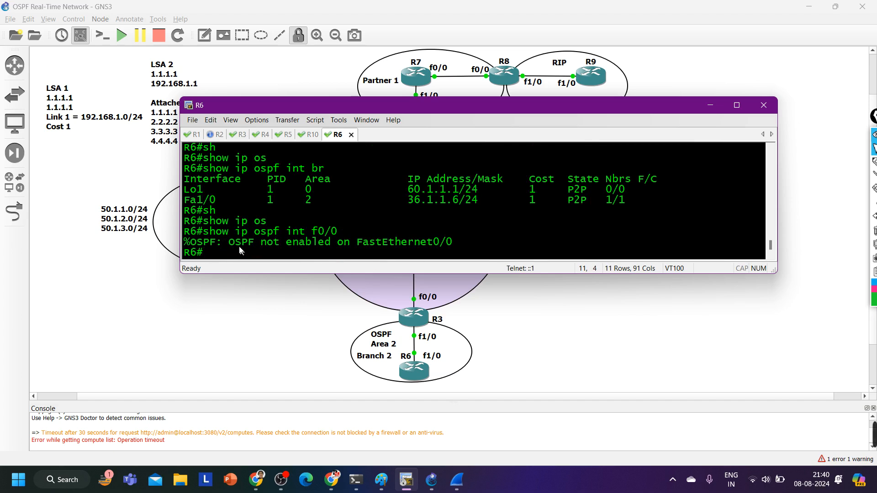
drag(240, 245, 451, 243)
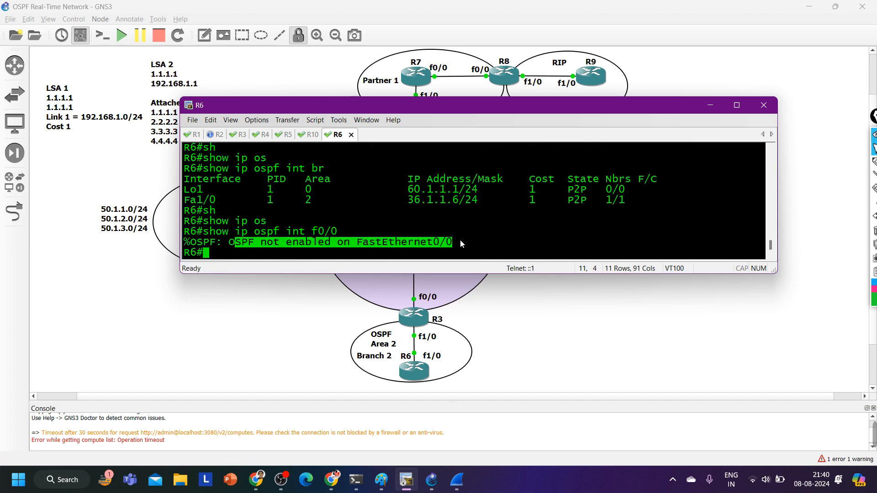
Run show ip ospf int f1/0 | in Networ on R6, and highlight the network type in the output
key(Up)
key(BackSpace)
key(BackSpace)
key(BackSpace)
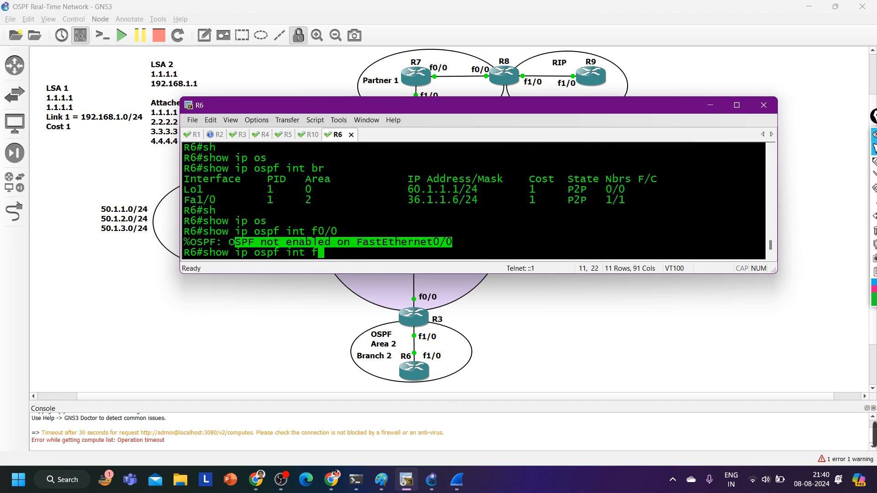
text(1/0 | in )
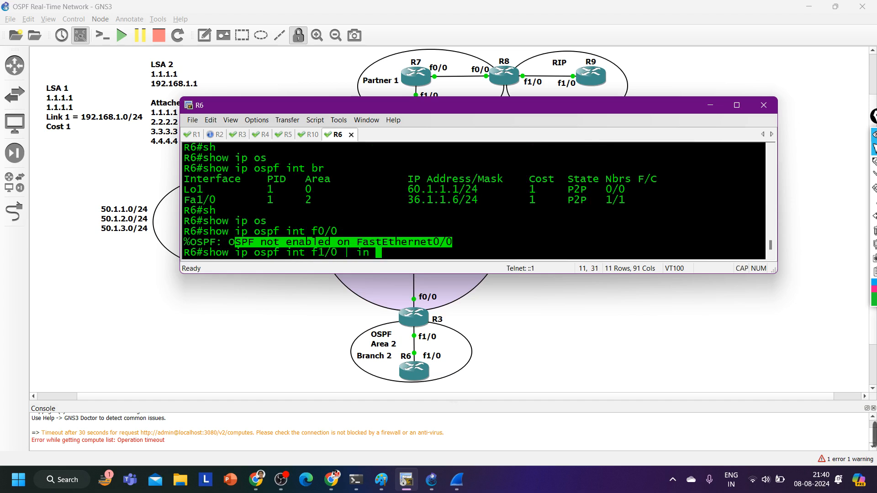
text(Networ)
key(Return)
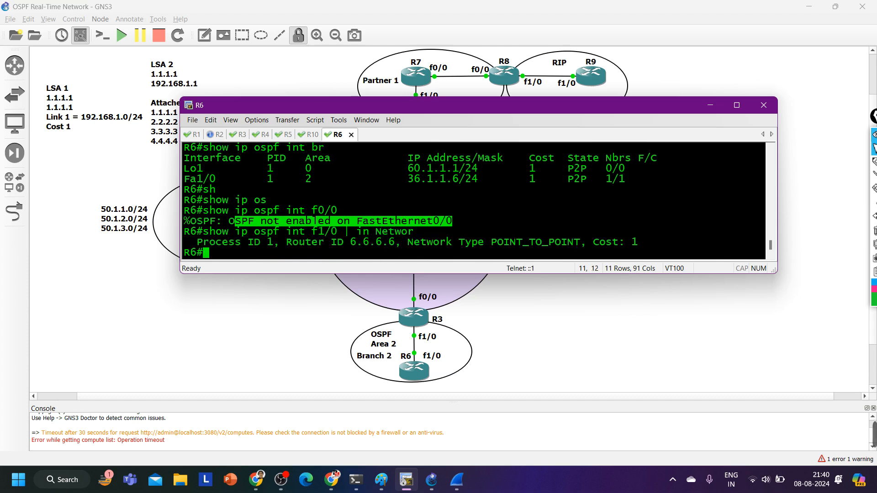
drag(497, 243, 550, 247)
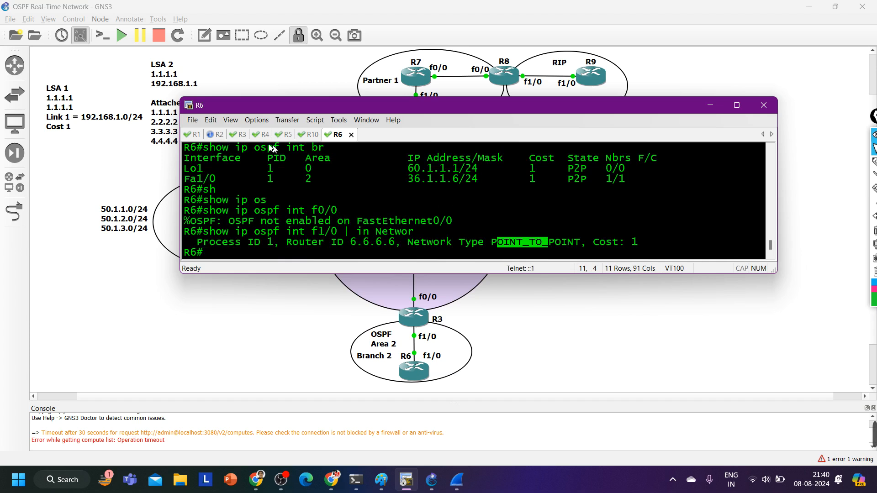
Exit the paged output on R3, run show ip ospf int f1/0 | in Netwo, and highlight the network type
click(240, 135)
text(q)
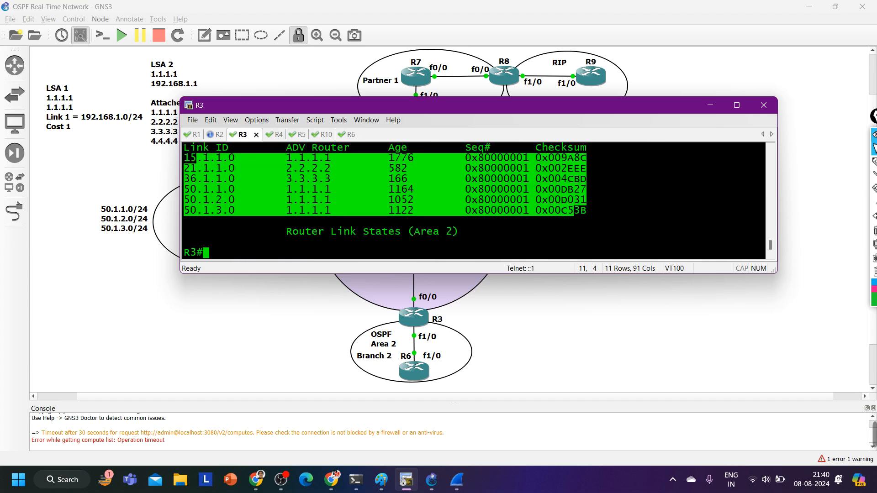
text(sh)
key(Tab)
text(ip i)
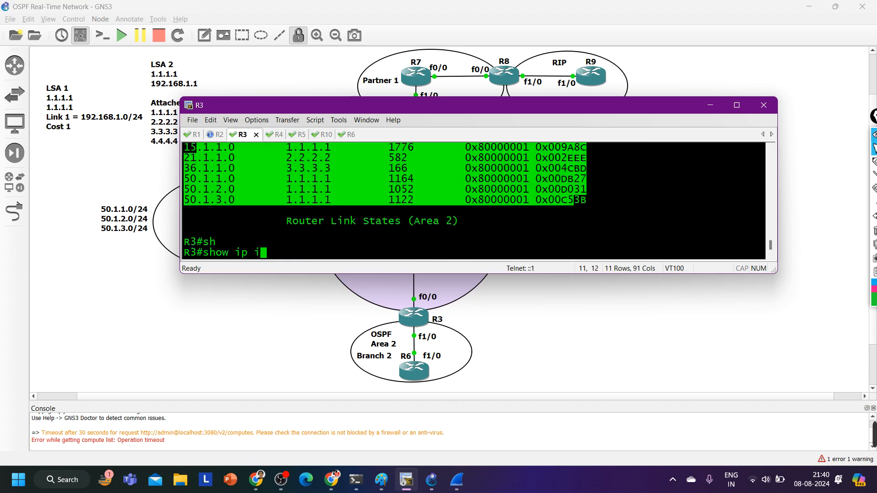
text(nt f1/0)
key(BackSpace)
key(BackSpace)
key(BackSpace)
key(BackSpace)
key(BackSpace)
key(BackSpace)
key(BackSpace)
text(os)
key(Tab)
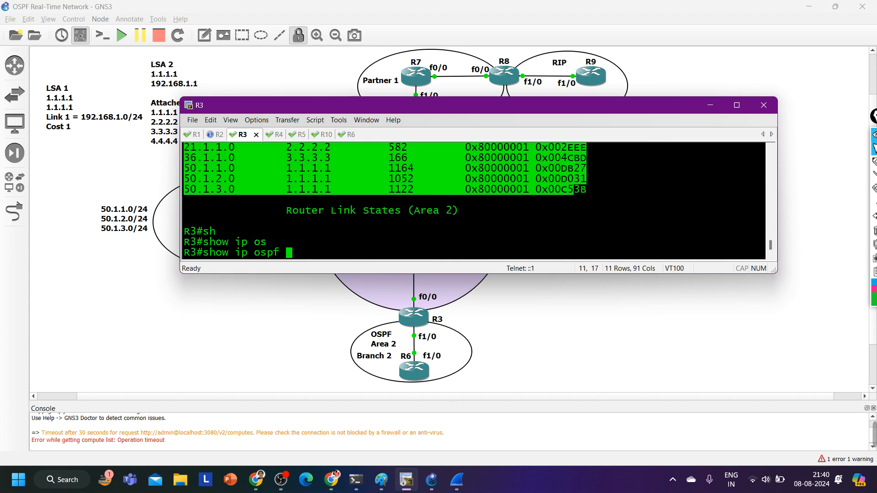
text(int f)
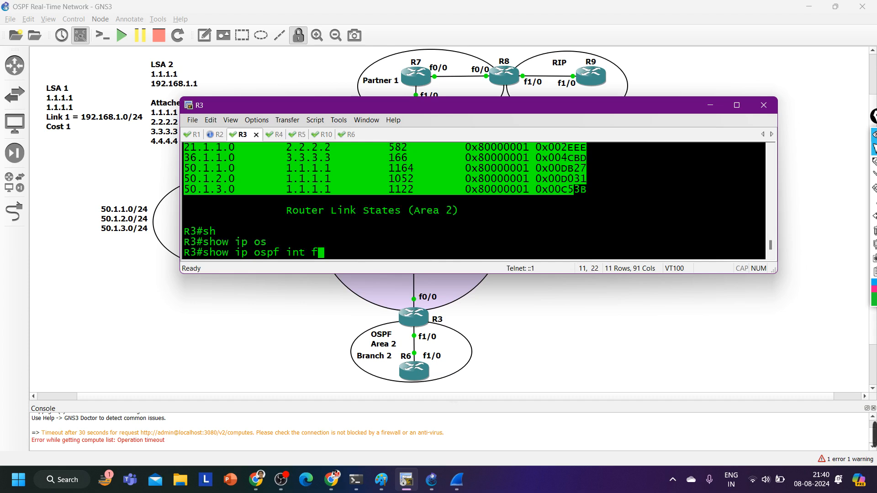
text(1/0 | in Netwo)
key(Return)
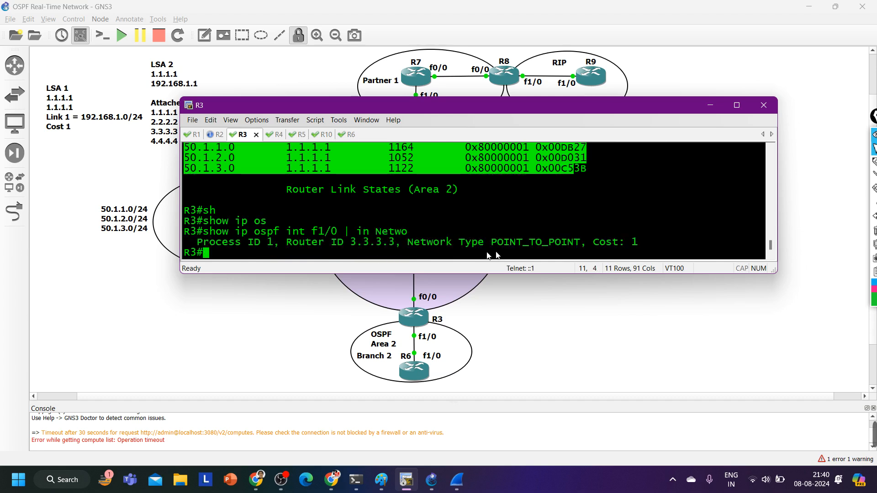
drag(489, 244, 580, 243)
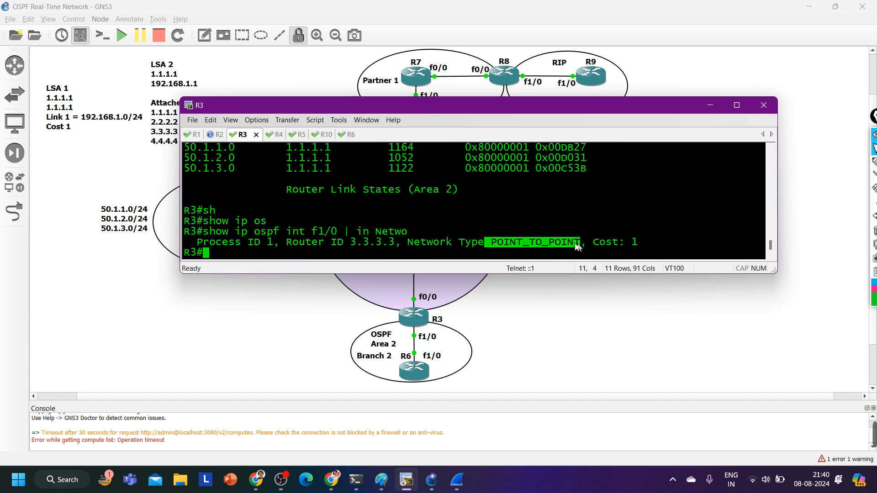
Display R3's OSPF link-state database with show ip ospf database
text(sh)
key(Tab)
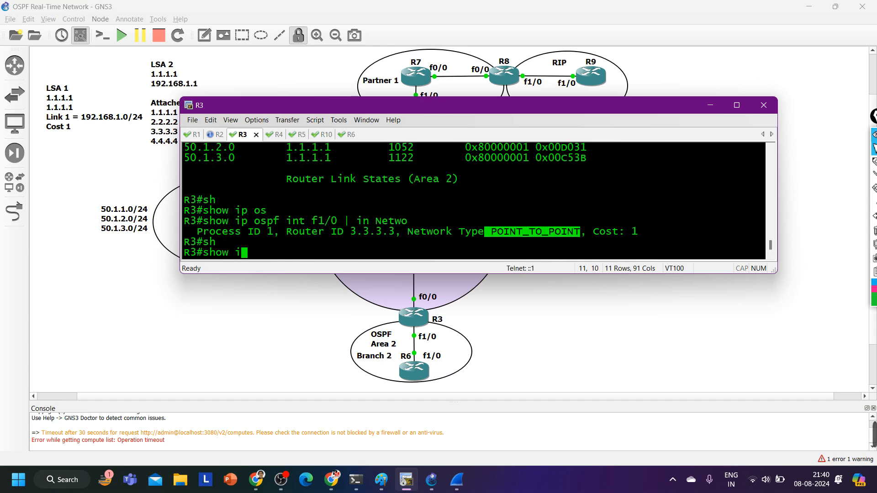
text(ip ros)
key(Tab)
text(d)
key(Tab)
key(Return)
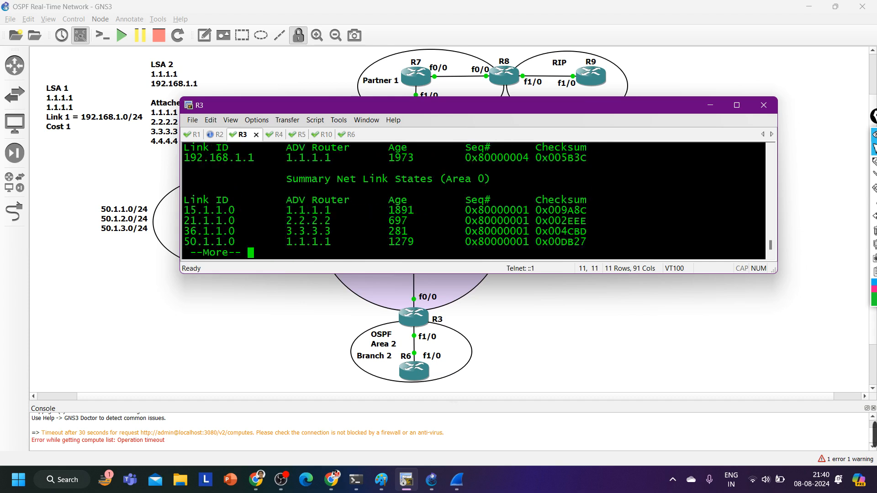
Maximize the terminal window and page through the rest of R3's OSPF database output to the prompt
click(736, 106)
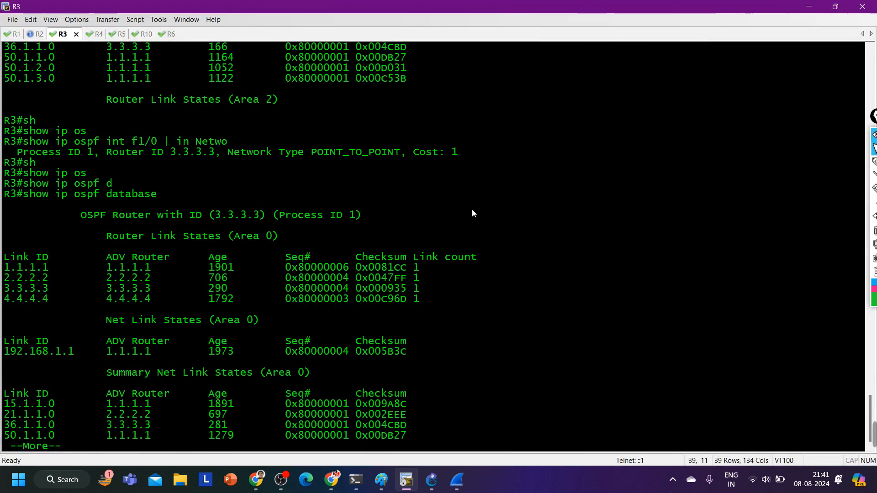
key(Return)
key(Return)
key(Return)
key(Return)
key(Return)
key(Return)
key(Return)
key(Return)
key(Return)
key(Return)
key(Return)
key(Return)
key(Return)
key(Return)
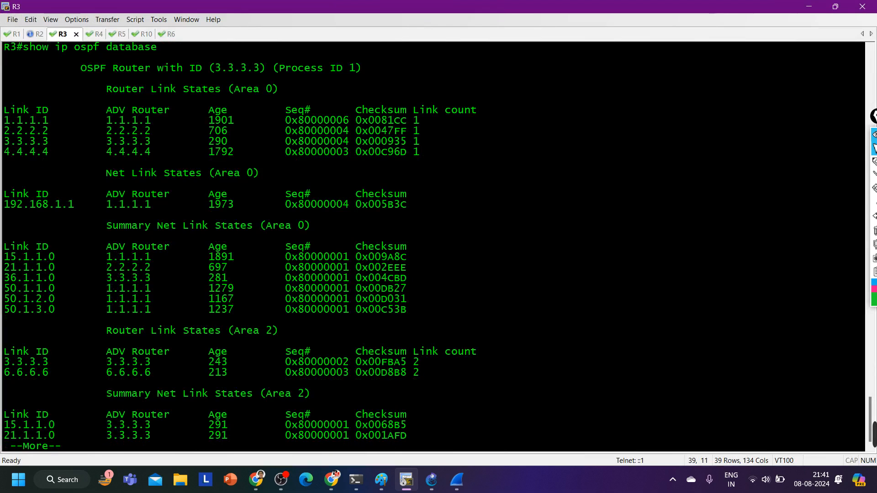
key(Return)
key(Return)
key(Return)
key(Return)
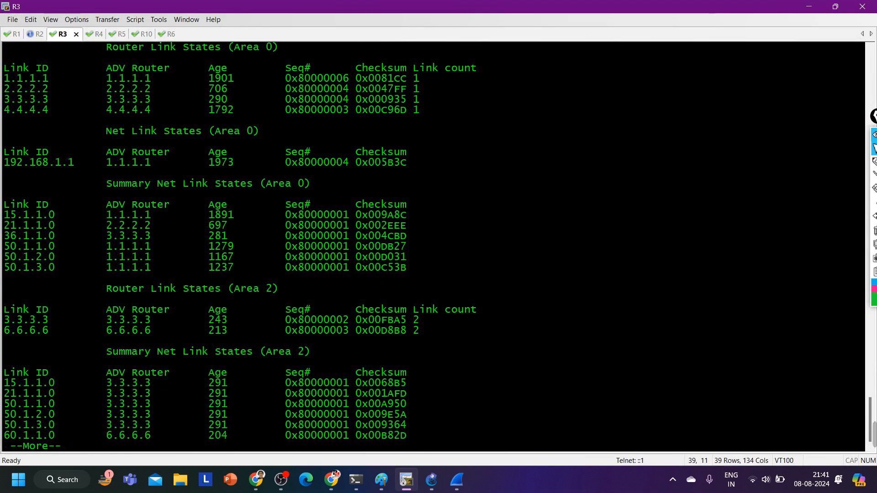
key(Return)
key(Return)
key(Return)
key(Return)
key(Return)
key(Return)
key(Return)
key(Return)
key(Return)
key(Return)
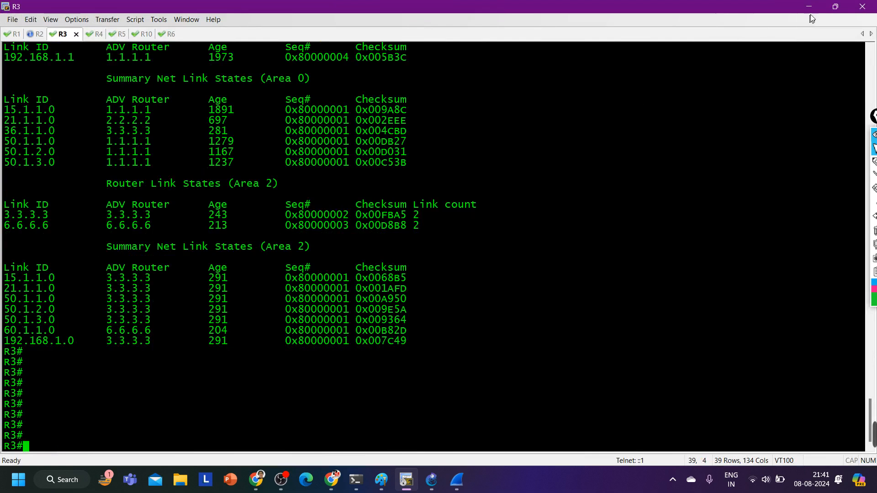
Highlight the Summary Net Link States (Area 2) heading and the 60.1.1.0 entry in R3's database, and restore the window size
click(835, 6)
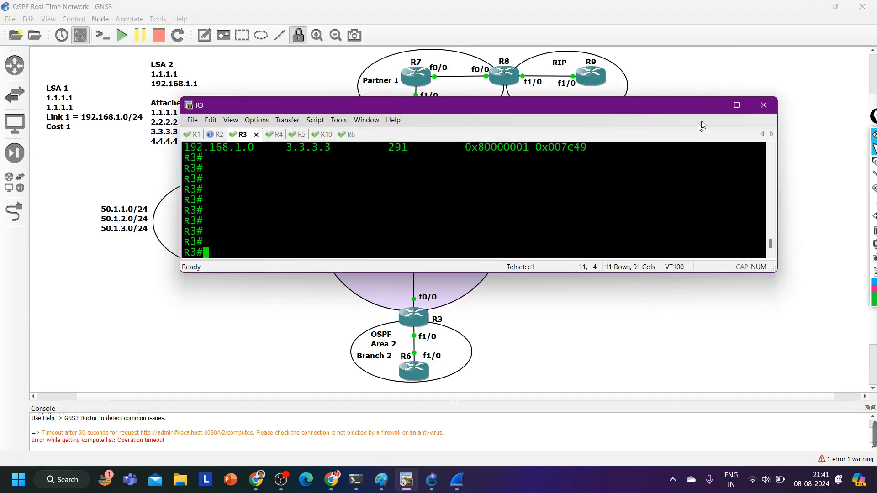
click(737, 104)
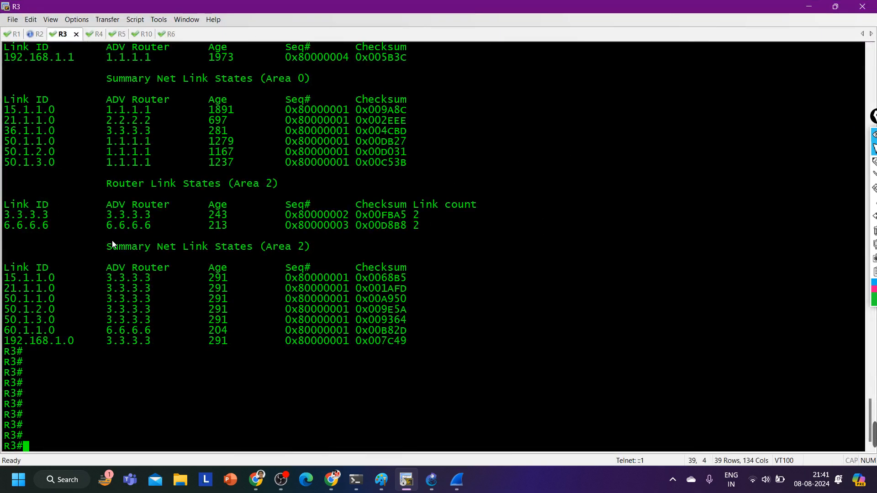
drag(4, 246, 333, 246)
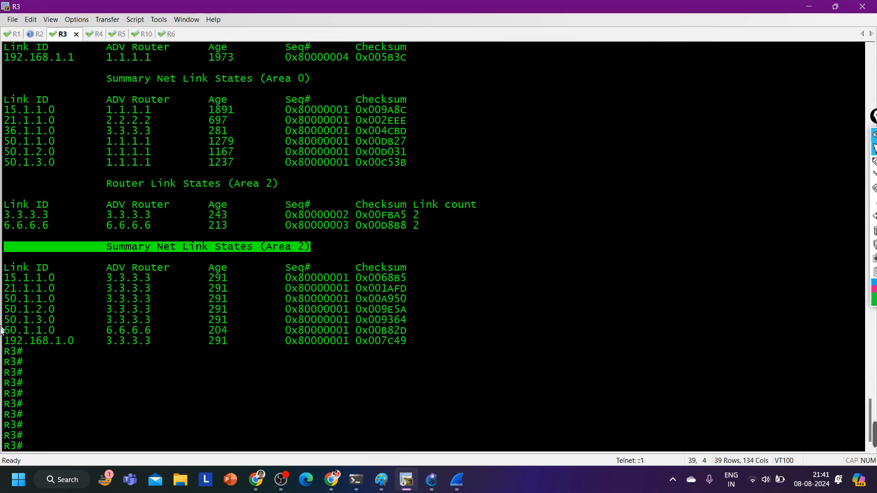
drag(7, 330, 476, 334)
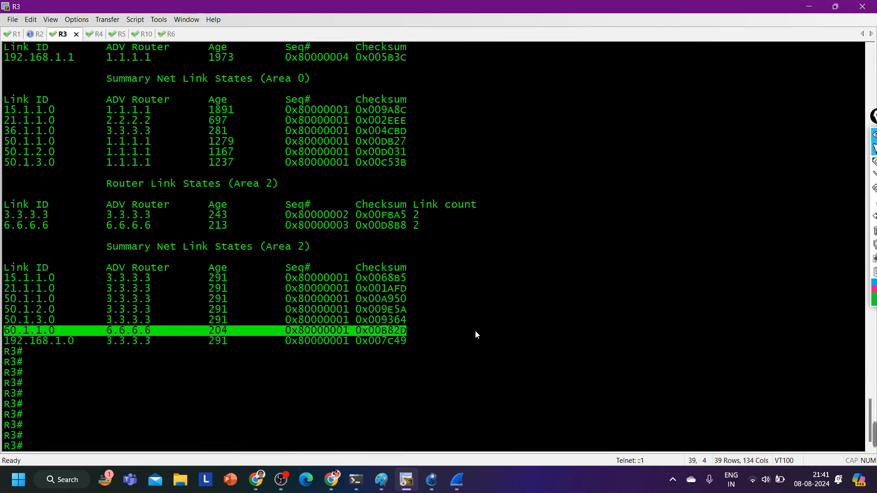
click(832, 6)
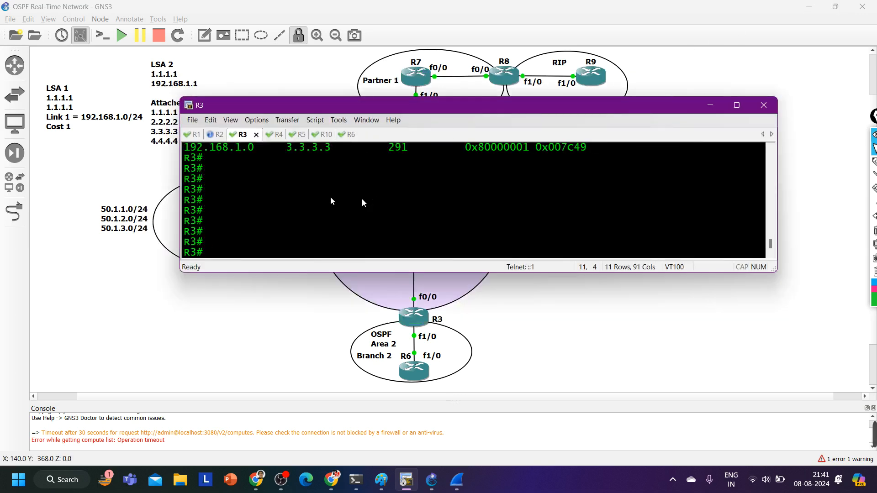
Move the terminal window down to uncover the upper topology, switch to R1's session and exit its paged output
drag(326, 102, 339, 171)
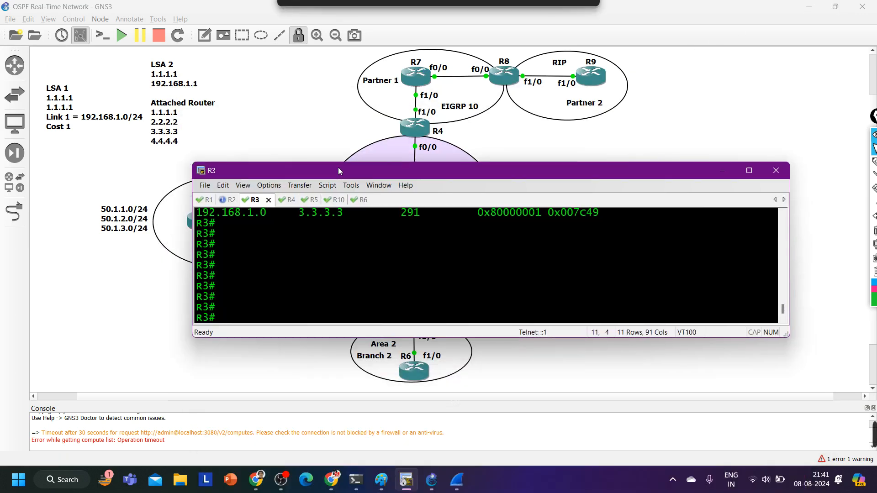
click(206, 200)
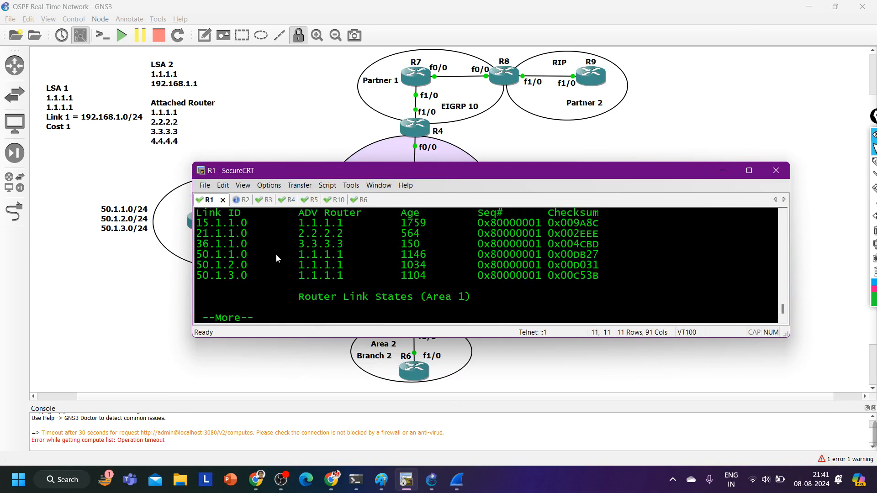
key(q)
key(Return)
key(Return)
key(Return)
key(Return)
key(Return)
key(Return)
List the OSPF border routers known to R1 with show ip ospf border-routers
text(s)
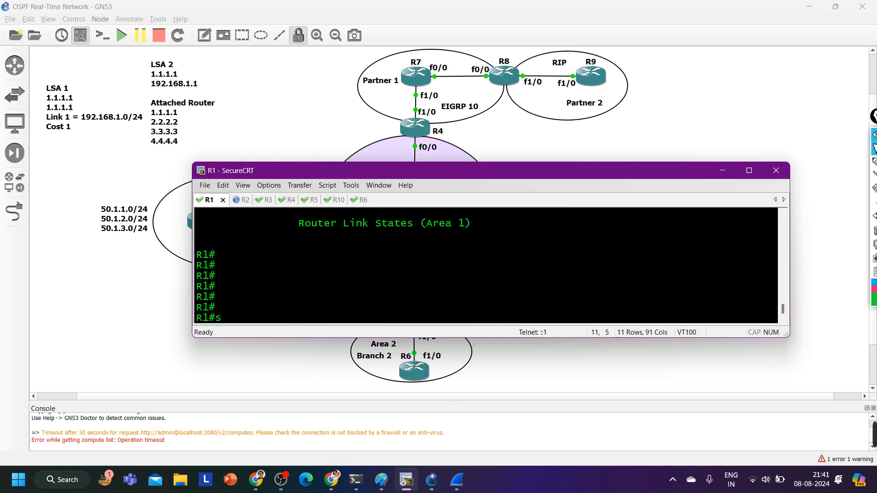
text(h)
key(Tab)
text(ip )
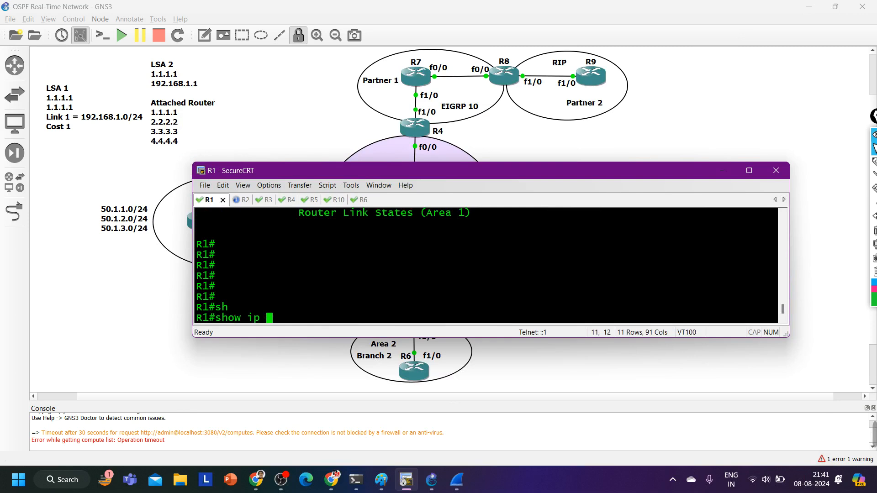
text(os)
key(Tab)
text(bo)
key(Tab)
key(Return)
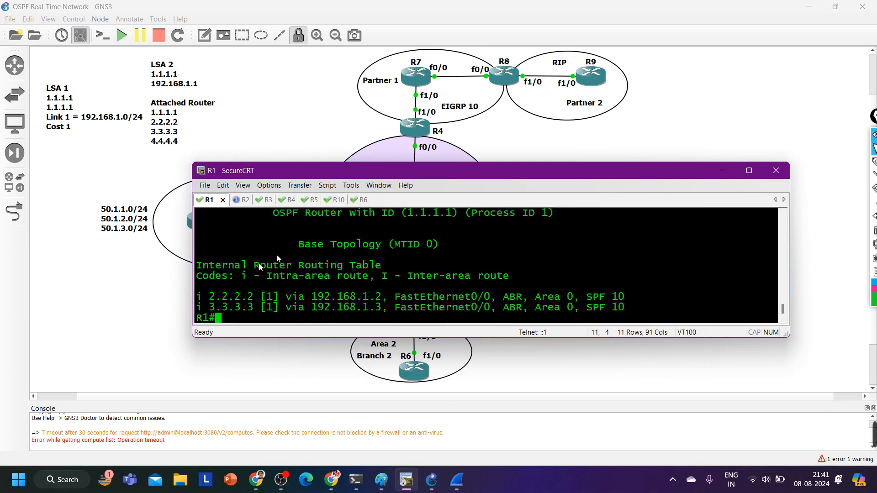
Highlight router IDs 2.2.2.2 and 3.3.3.3 and the bracketed cost of the 2.2.2.2 route in R1's output
double_click(215, 297)
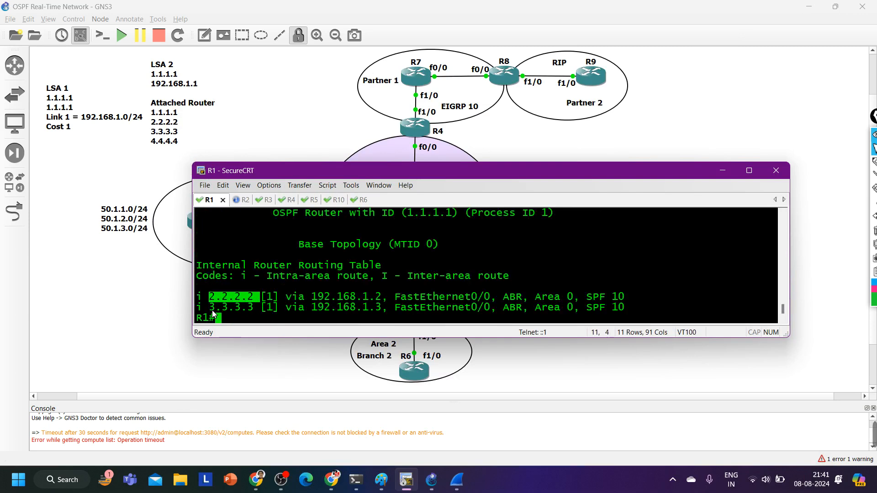
drag(211, 308, 251, 311)
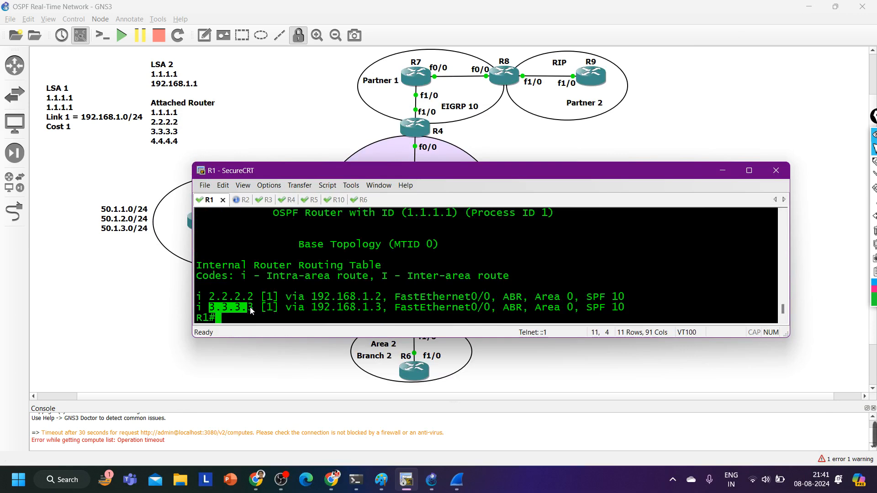
drag(267, 297, 288, 299)
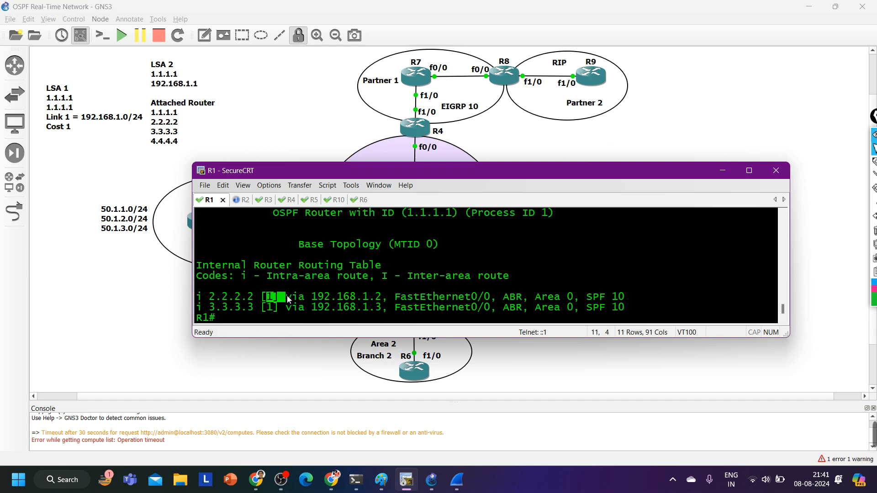
Display R1's OSPF link-state database with show ip ospf database
text(sh)
key(Tab)
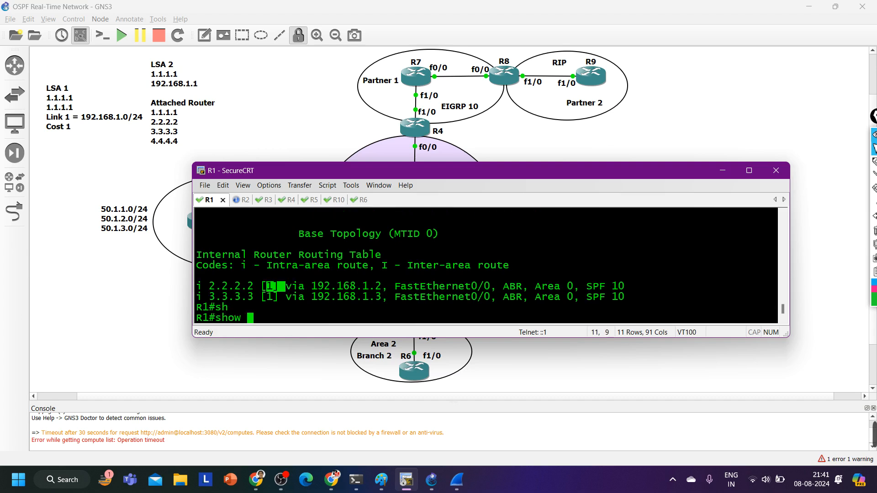
text(ip os)
key(Tab)
text(d)
key(Tab)
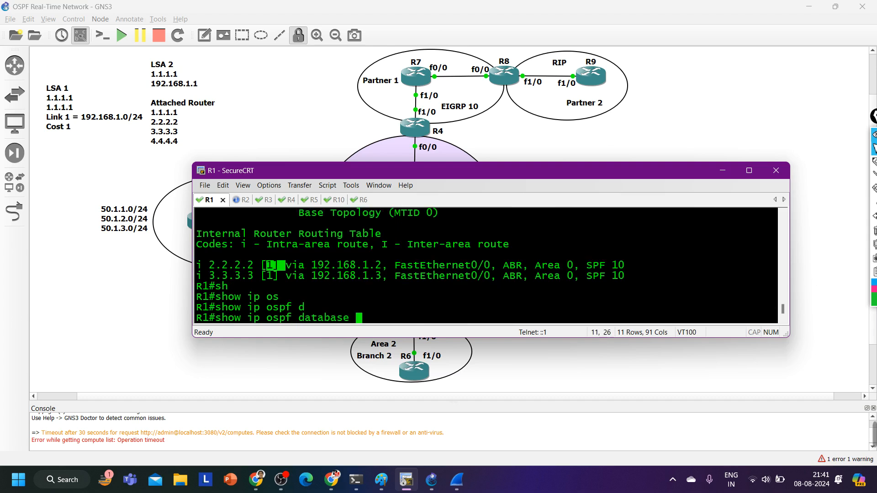
key(Return)
Maximize the terminal window and page through the rest of R1's OSPF database output to the prompt
click(742, 171)
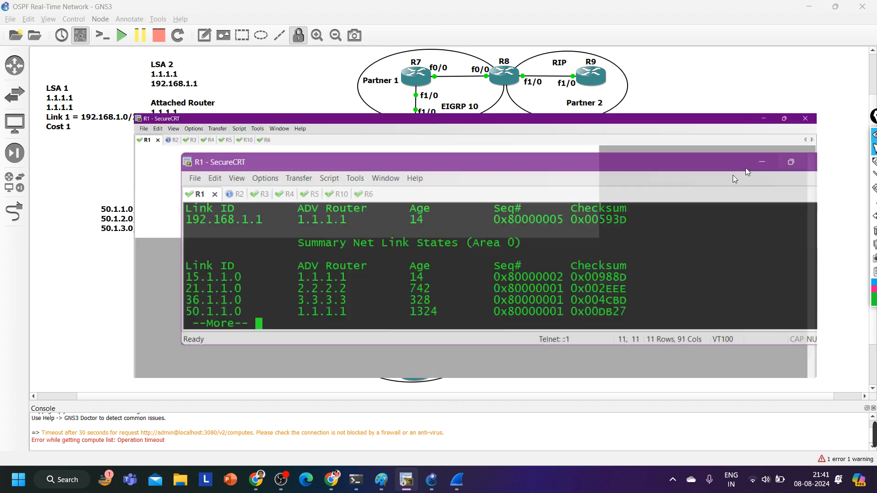
key(Return)
key(Return)
key(Return)
key(Return)
key(Return)
key(Return)
key(Return)
key(Return)
key(Return)
key(Return)
key(Return)
key(Return)
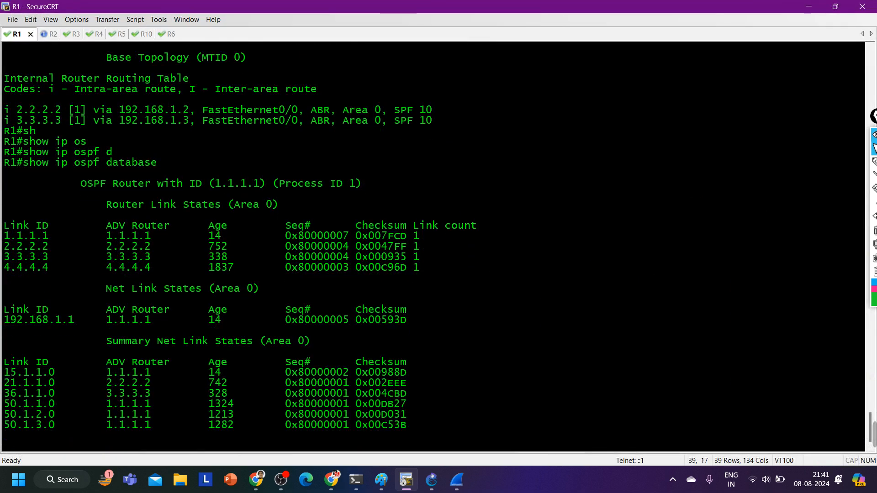
key(Return)
key(Return)
key(Return)
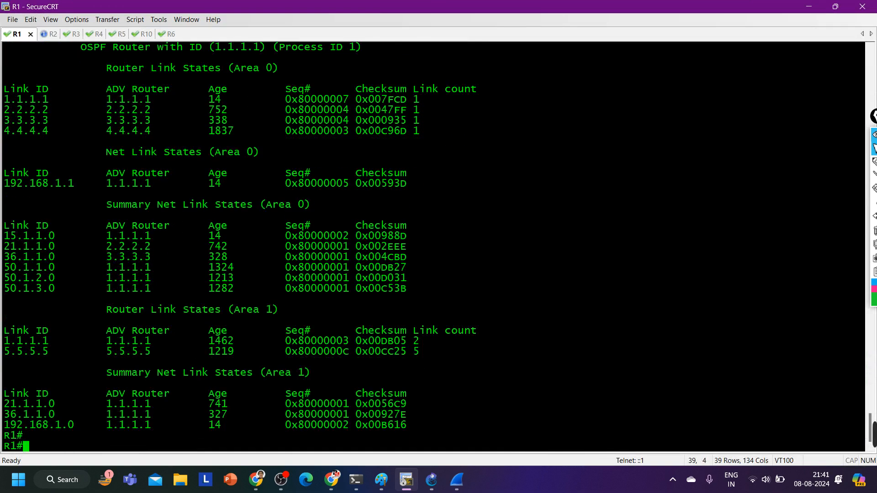
key(Return)
key(Return)
key(Return)
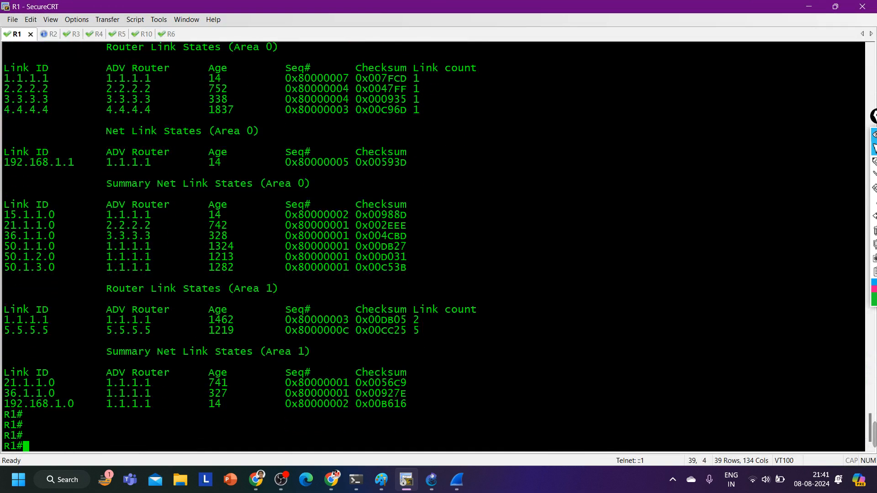
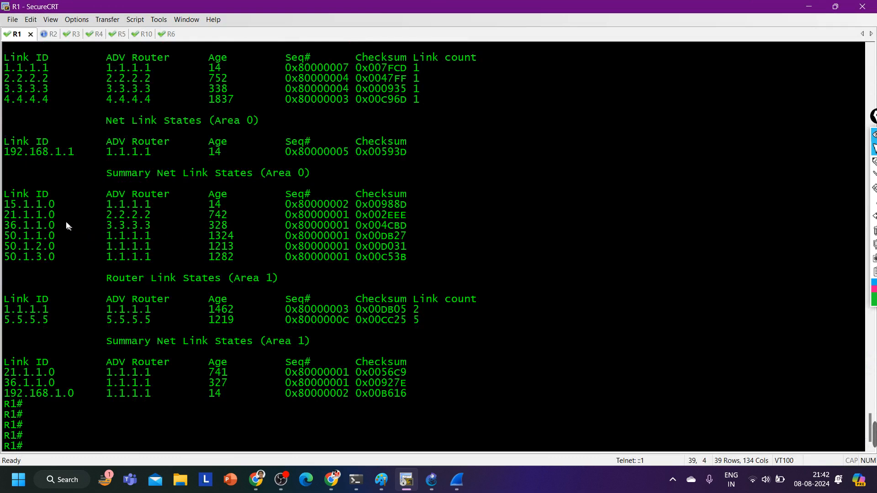
Highlight the Area 0 summary net link entries from 15.1.1.0 to 50.1.3.0 in R1's OSPF database
drag(7, 207, 163, 257)
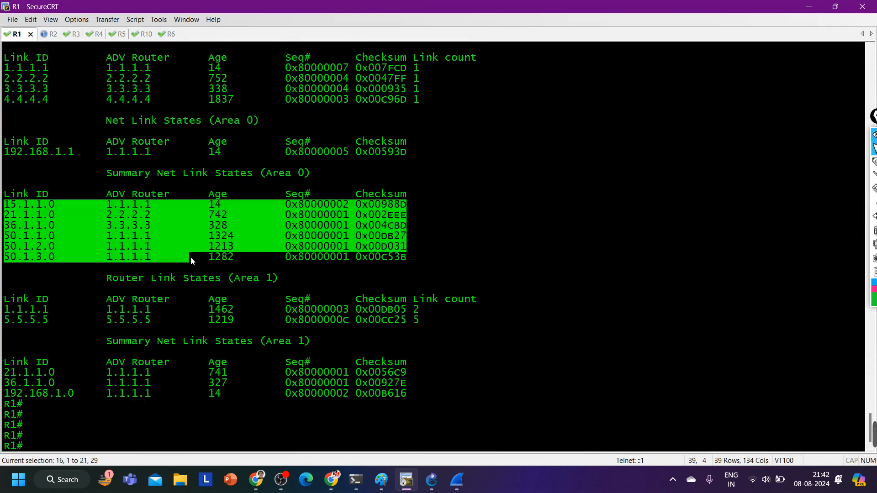
scroll(191, 257, up, 2)
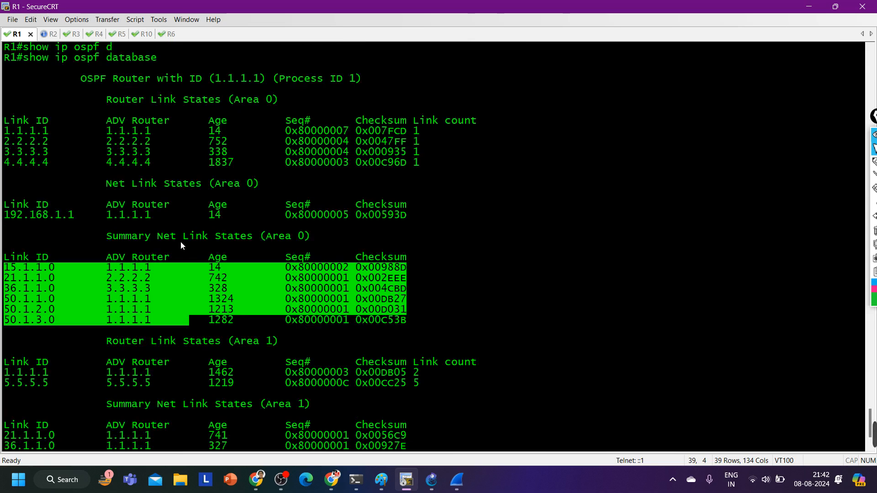
scroll(180, 241, down, 1)
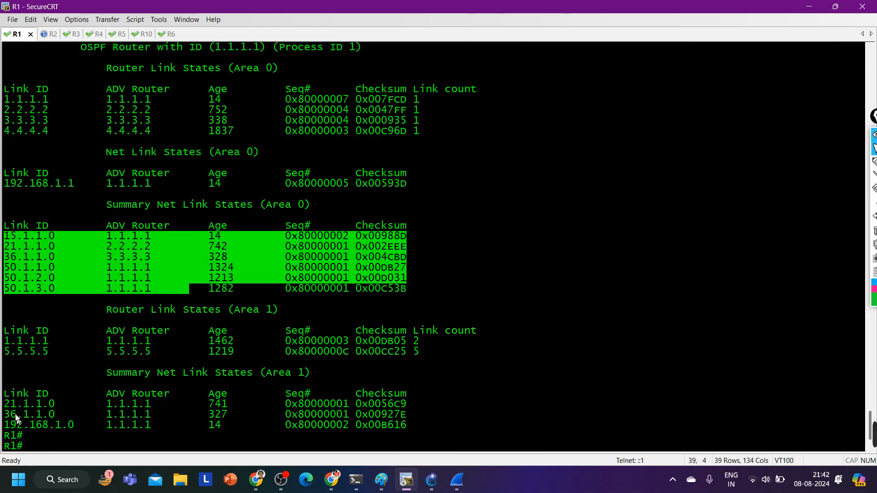
Highlight the Area 1 summary entries and their heading, and compare them with the Area 0 sections of R1's database
drag(12, 404, 416, 425)
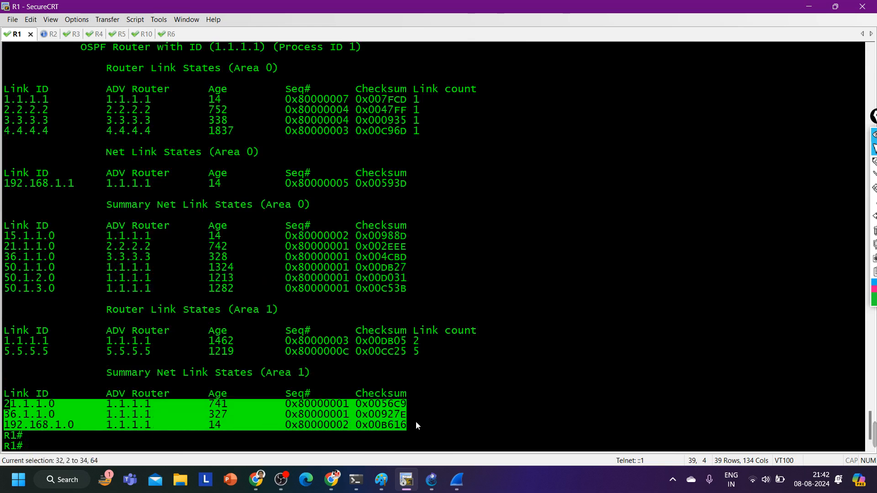
drag(324, 382, 247, 373)
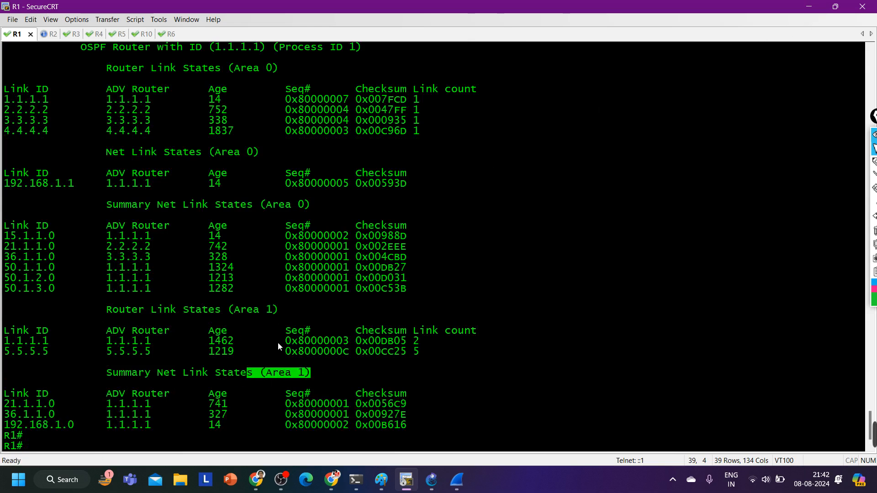
scroll(277, 341, up, 1)
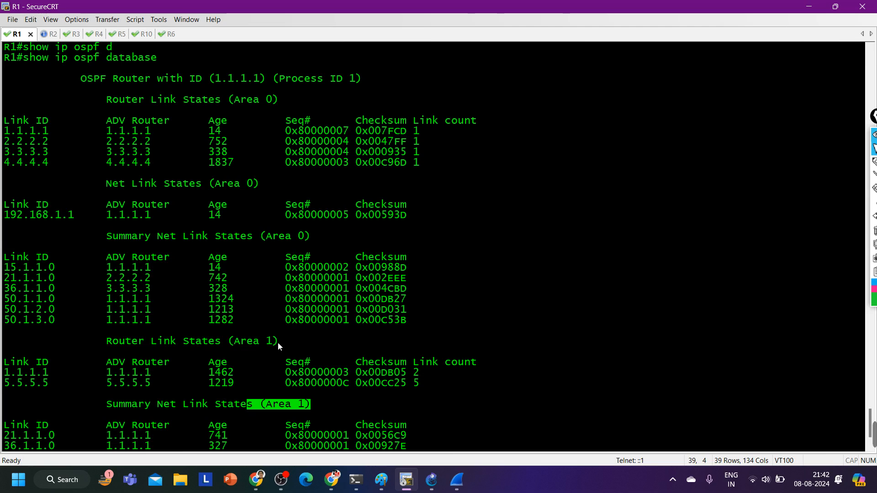
scroll(277, 342, down, 2)
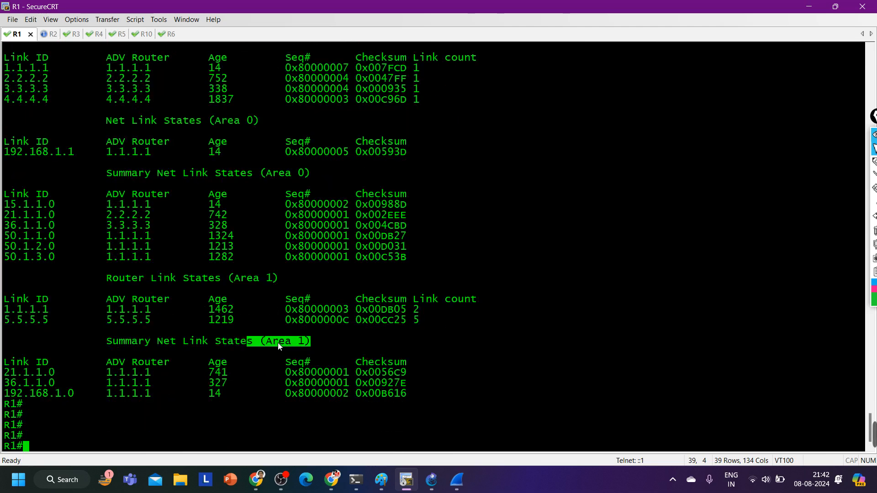
scroll(278, 343, up, 2)
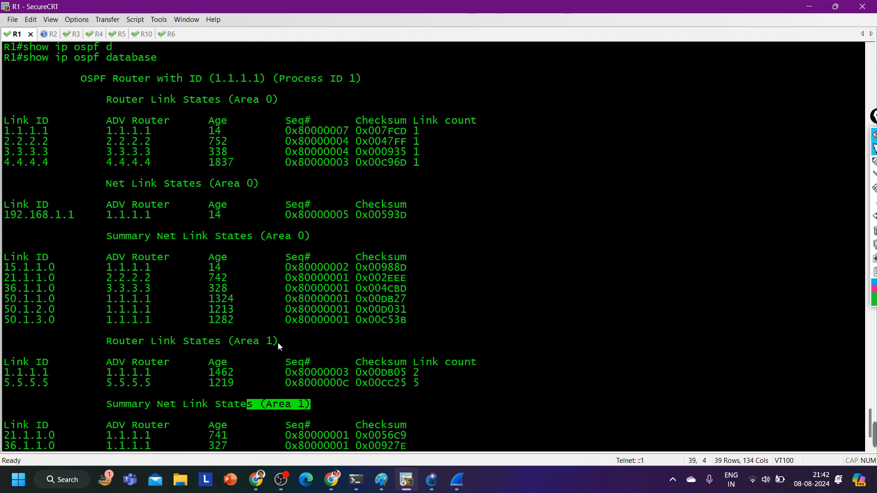
scroll(278, 347, down, 1)
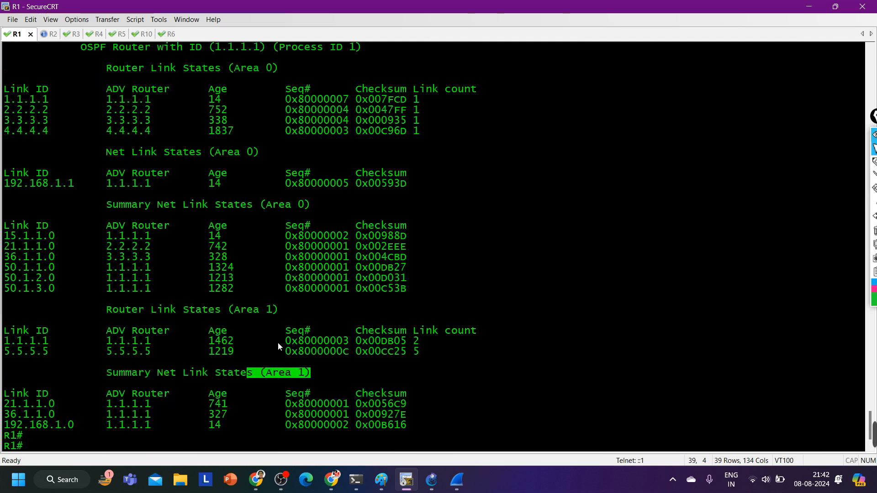
scroll(278, 346, down, 1)
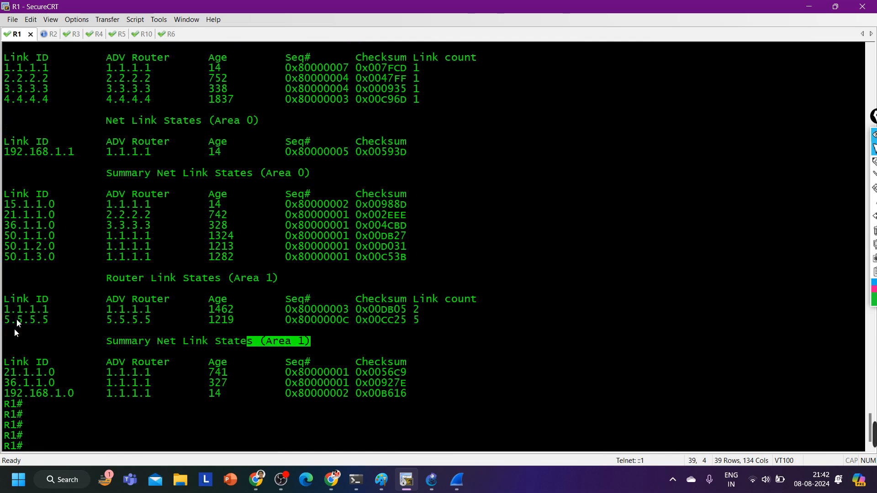
List the OSPF border routers known to R1 with show ip ospf border-routers in the full-size terminal
click(835, 6)
drag(437, 177, 425, 228)
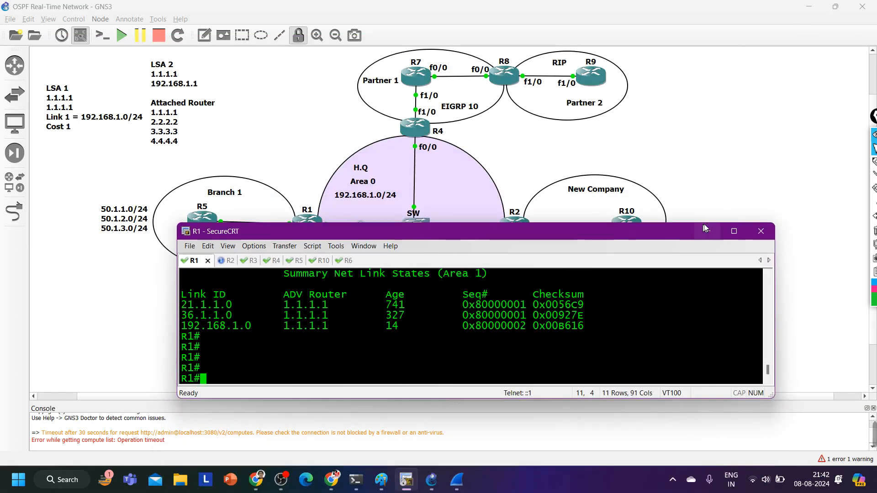
click(733, 232)
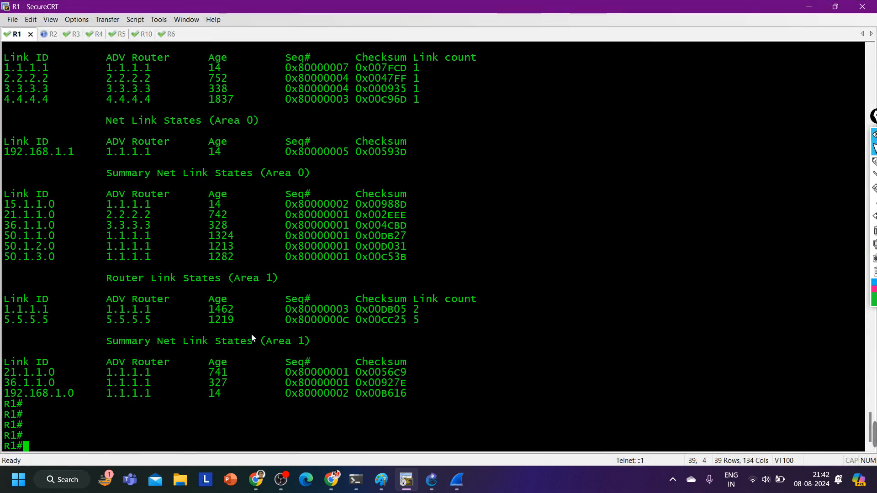
text(sh)
key(Tab)
text(ip os)
key(Tab)
text(b)
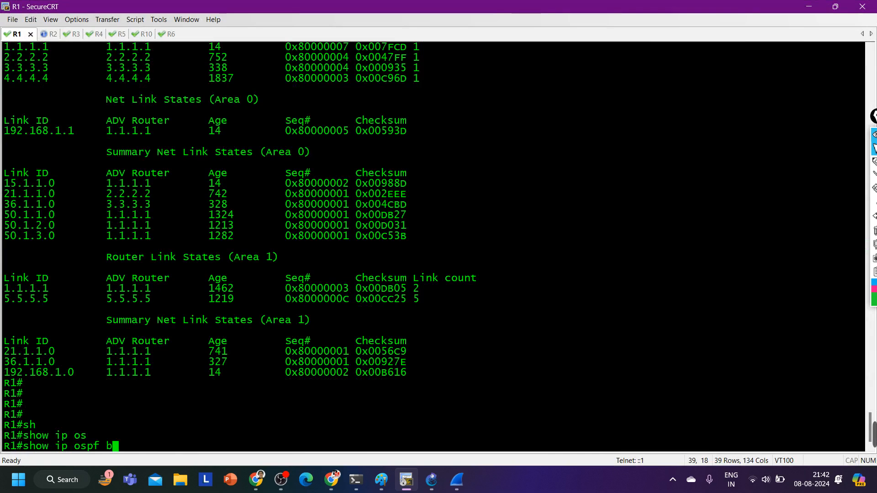
text(o)
key(Tab)
key(Return)
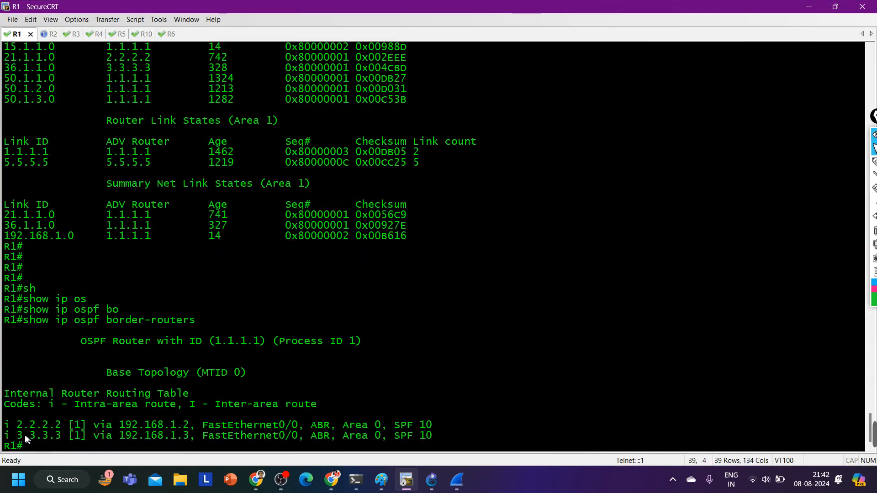
Highlight border router ID 3.3.3.3 and the Area 0 field of its route in R1's output
drag(17, 436, 68, 436)
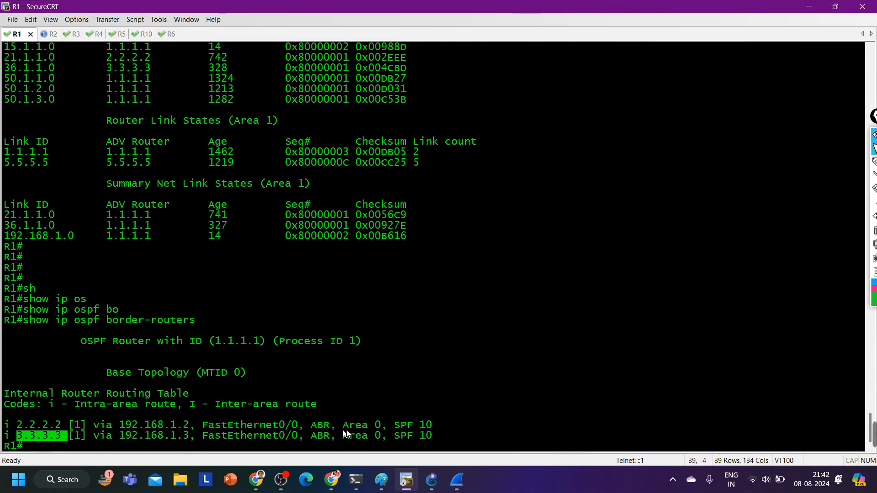
drag(343, 436, 396, 437)
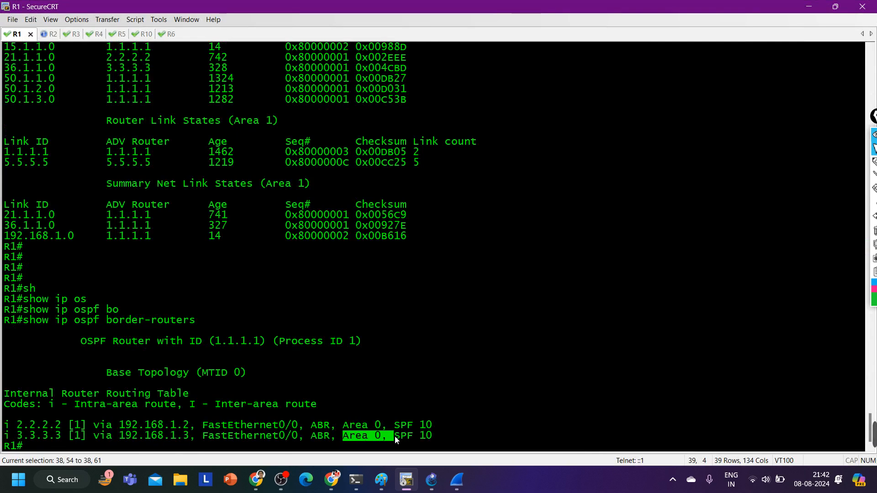
scroll(239, 383, up, 2)
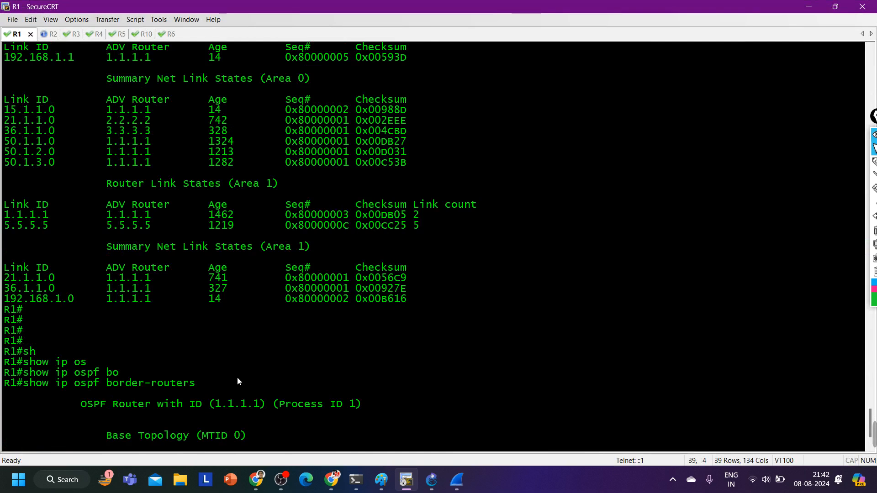
Reduce the terminal to a taller floating window and display R3's OSPF link-state database with show ip ospf database
click(835, 7)
drag(431, 229, 429, 107)
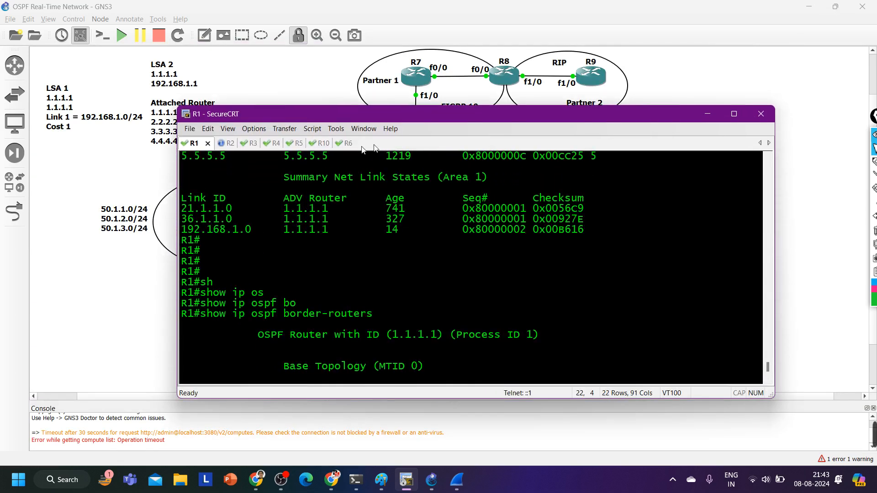
click(253, 147)
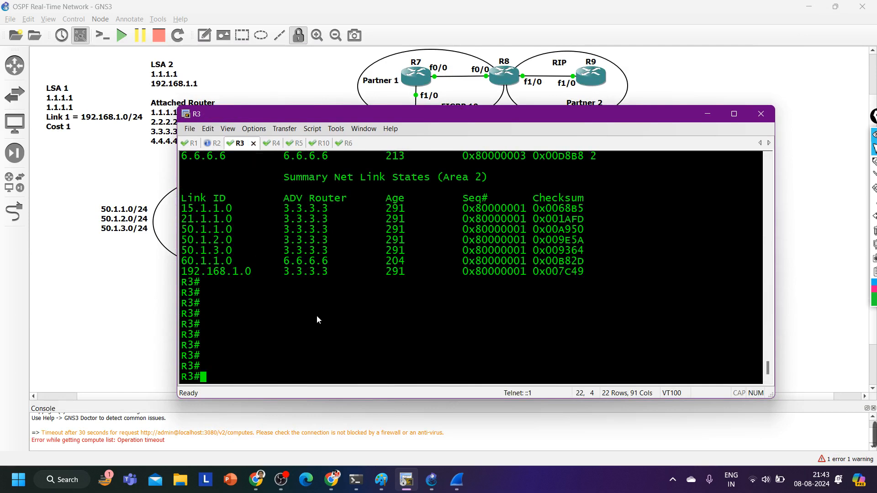
text(sh)
key(Tab)
text(ip os)
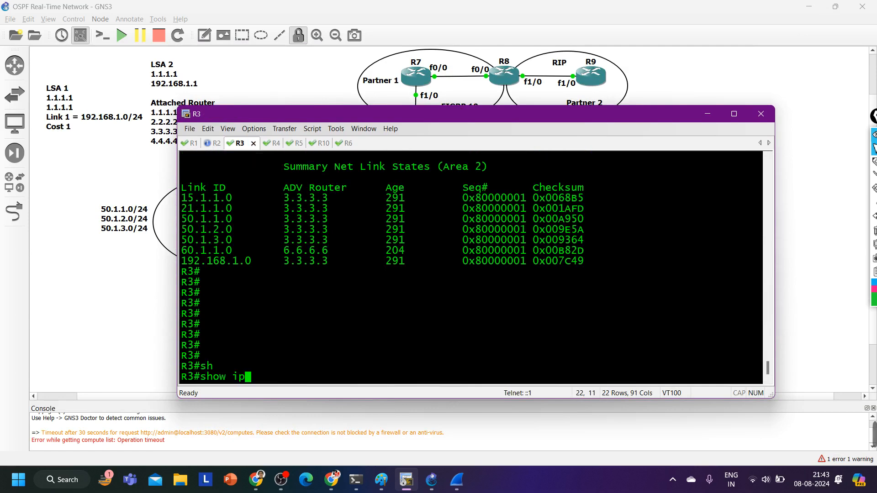
key(Tab)
text(d)
key(Tab)
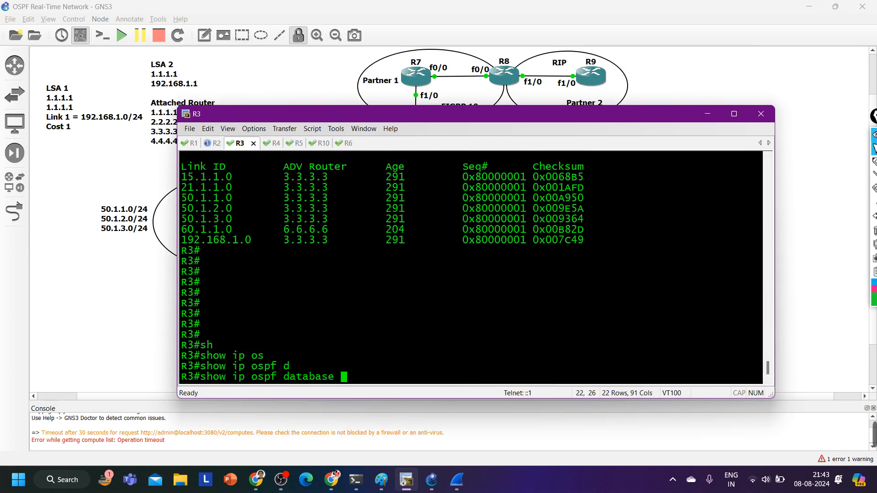
key(Return)
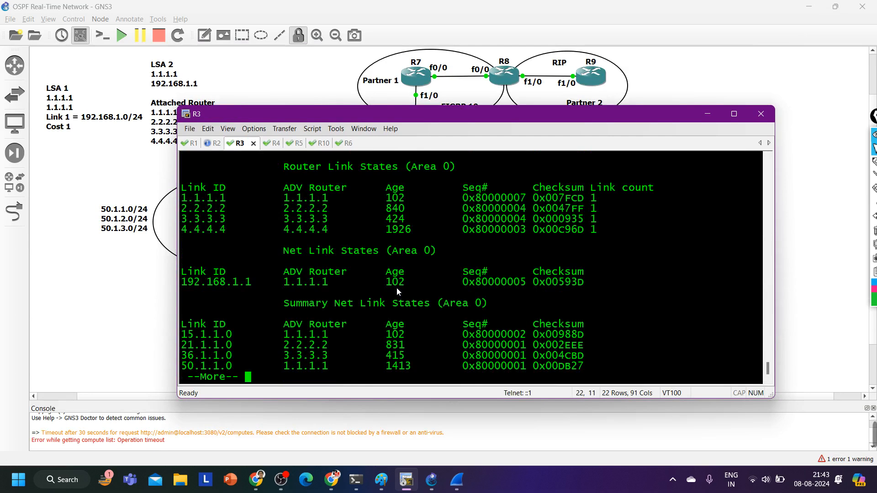
Page through R3's database output to the prompt and highlight the 60.1.1.0 entry and the Area 2 summary heading
key(Return)
key(Return)
key(Return)
key(Return)
key(Return)
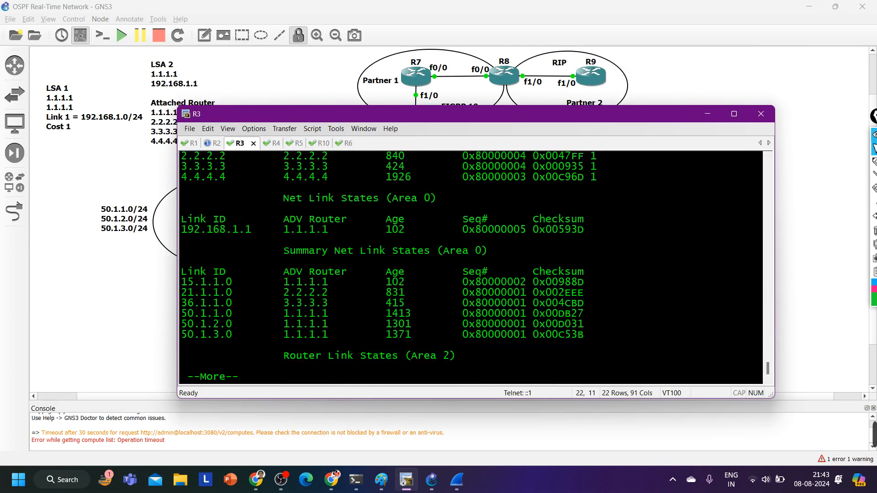
key(Return)
key(Return)
key(Return)
key(Return)
key(Return)
key(Return)
key(Return)
key(Return)
key(Return)
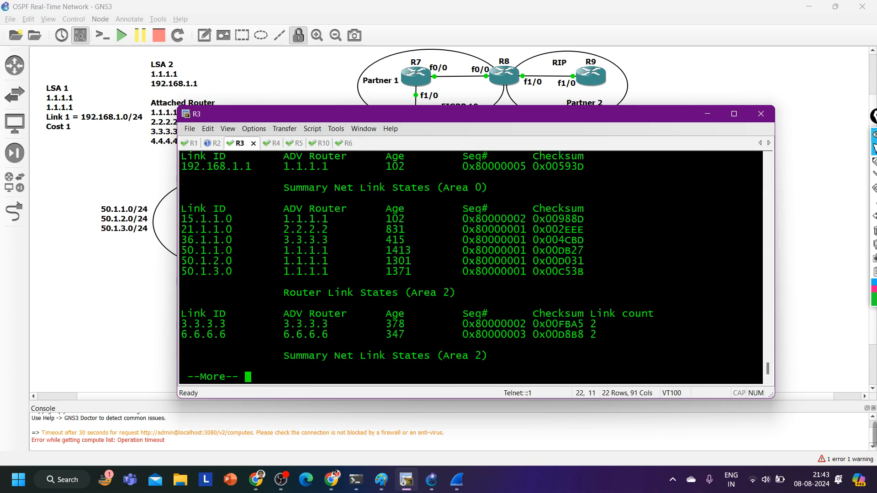
key(Return)
key(Return)
key(Return)
key(Return)
key(Return)
key(Return)
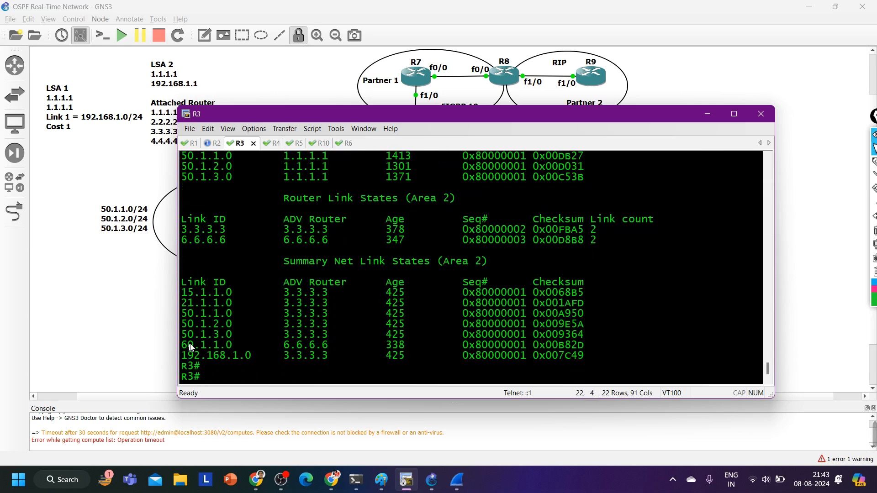
drag(187, 347, 314, 351)
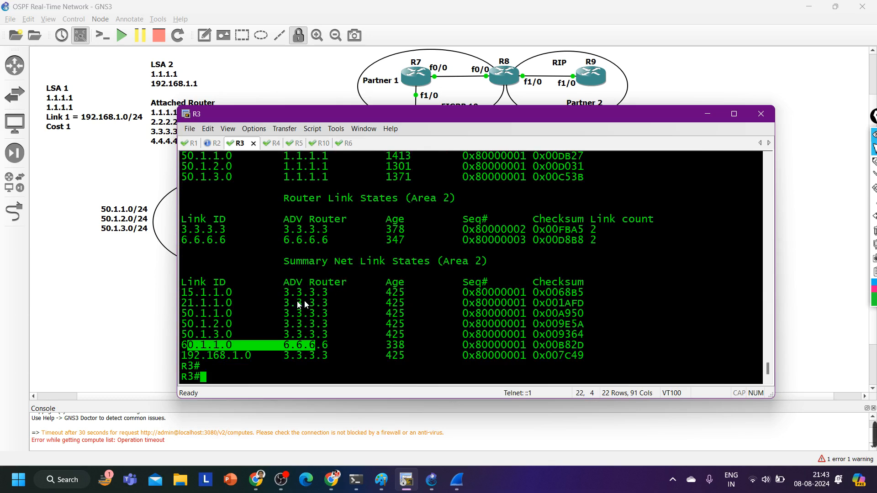
drag(294, 267, 502, 260)
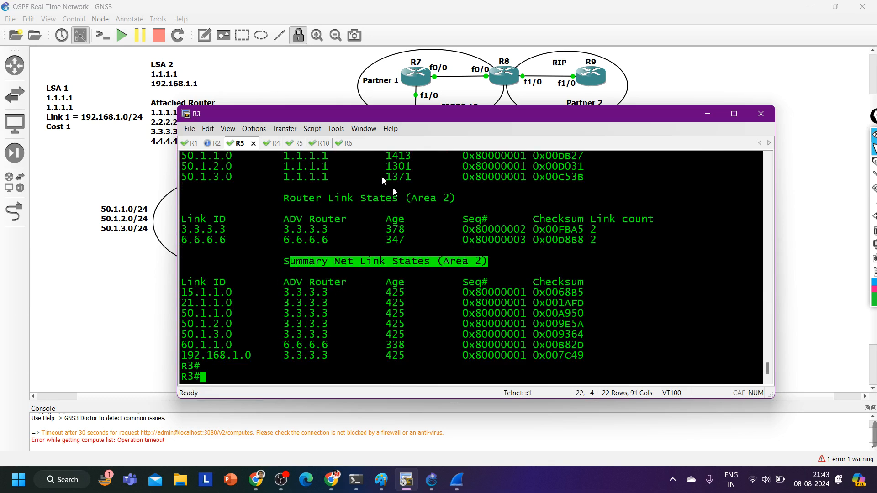
Run show ip ospf database on R1 and page through the whole output to the prompt
click(195, 144)
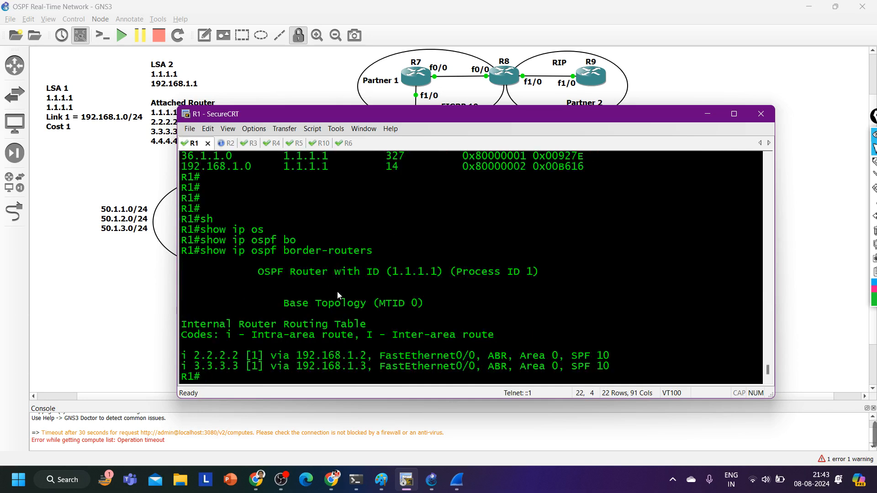
text(show ip ospf database)
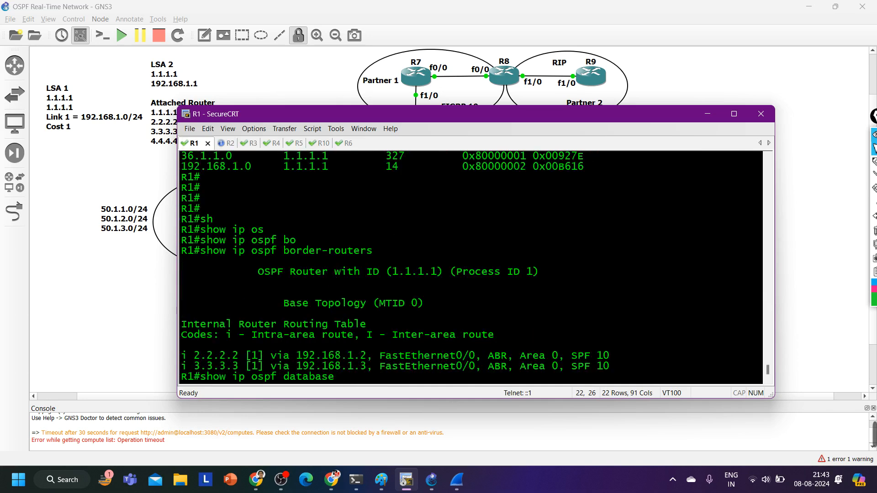
key(Return)
key(Return)
key(Return)
key(Return)
key(Return)
key(Return)
key(Return)
key(Return)
key(Return)
key(Return)
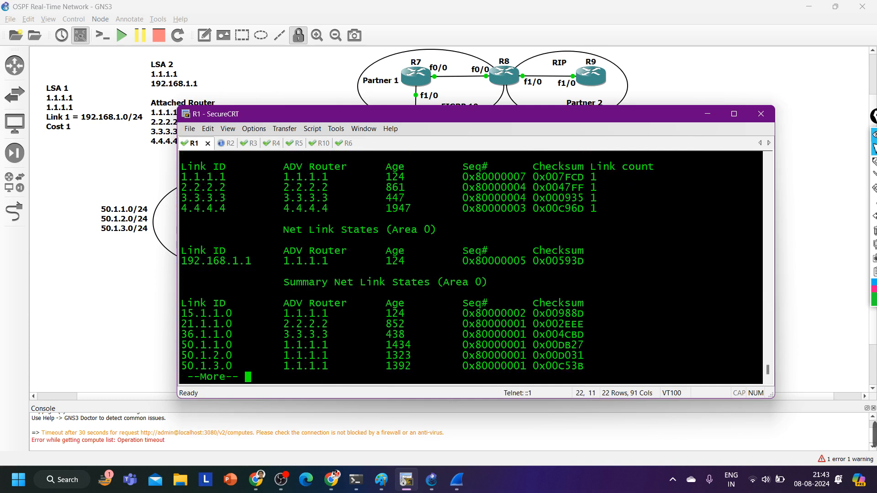
key(Return)
key(Return)
key(Return)
key(Return)
key(Return)
key(Return)
key(Return)
key(Return)
key(Return)
key(Return)
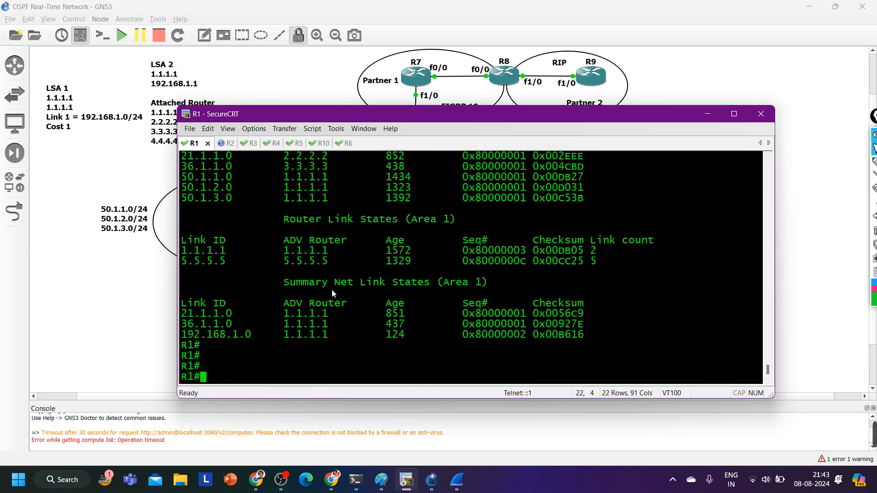
Review the Area 1 summary entries on R1, shrink the terminal, and switch to the GNS3 topology diagram
scroll(375, 340, up, 1)
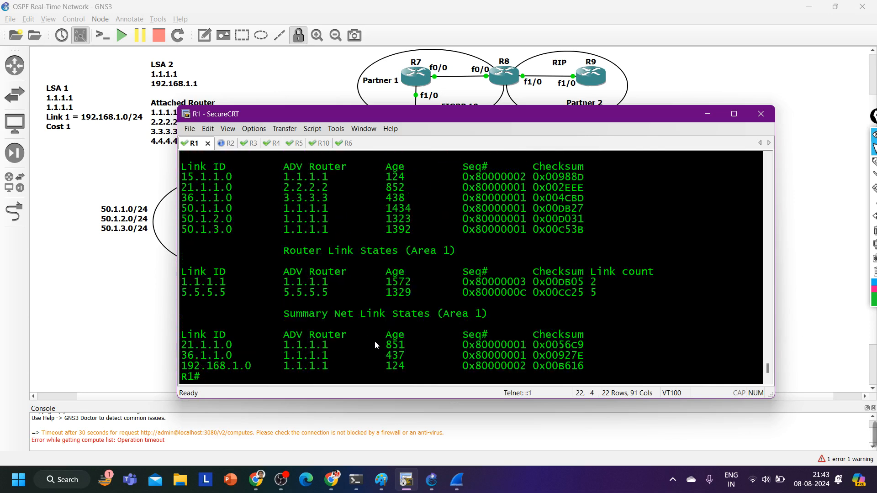
scroll(374, 346, down, 1)
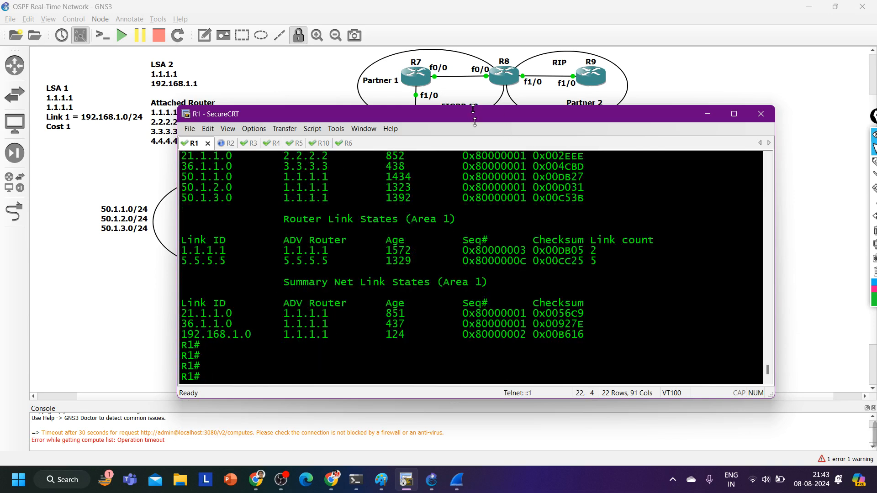
drag(473, 108, 482, 257)
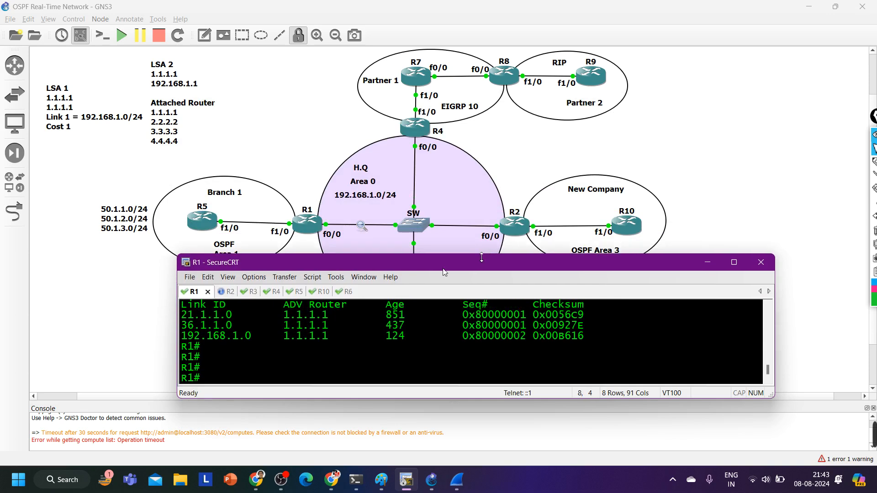
click(261, 108)
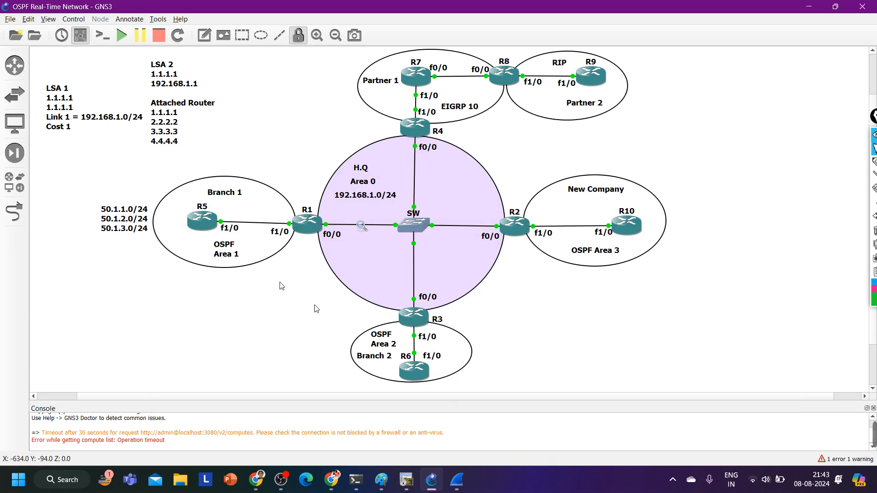
Bring up R2's console in a taller terminal window and run show ip ospf border-routers
double_click(308, 230)
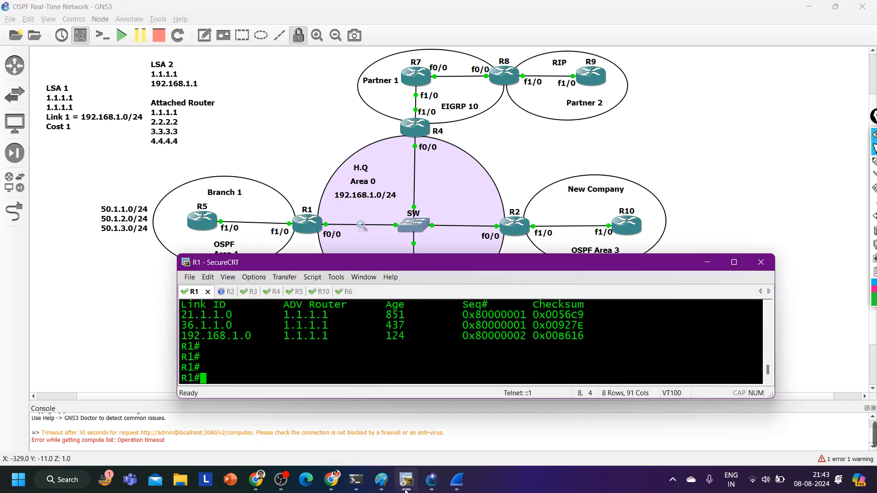
click(228, 292)
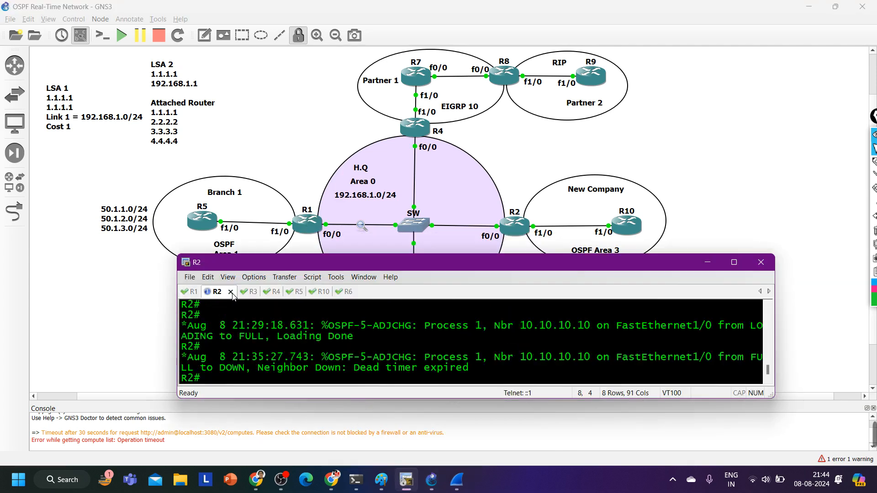
drag(426, 261, 437, 74)
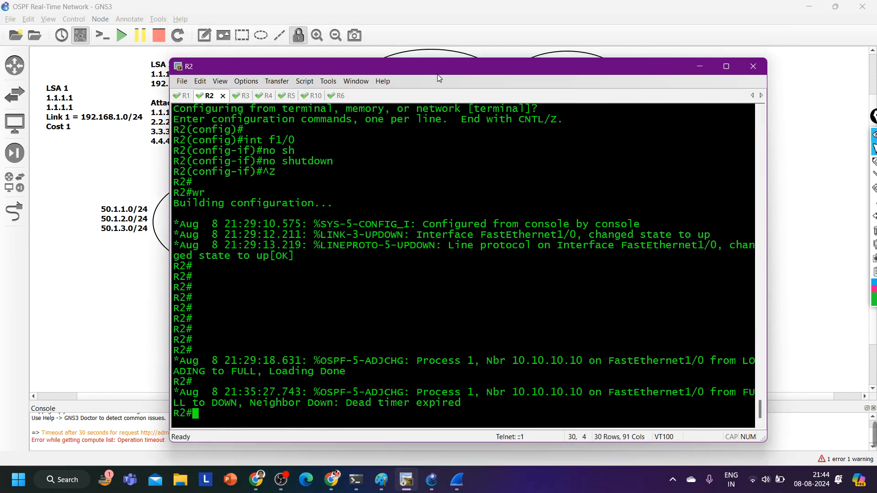
text(sh)
key(Tab)
text(ip os)
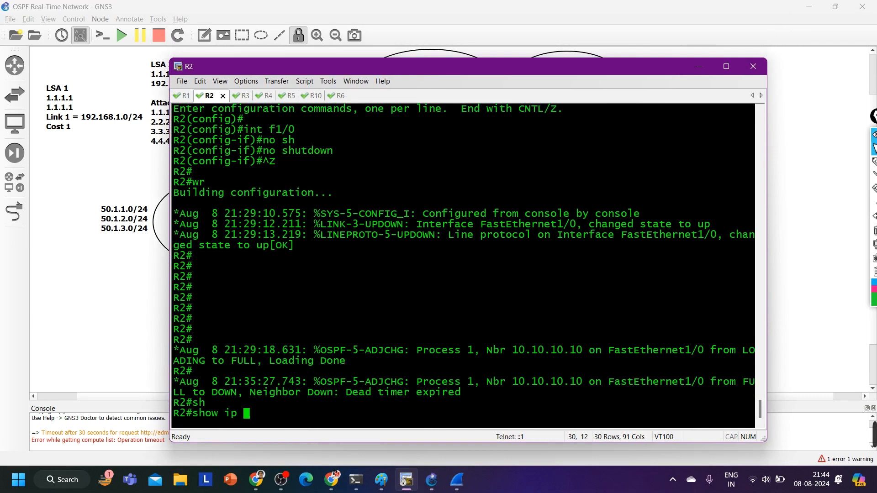
key(Tab)
text(bo)
key(Tab)
key(Return)
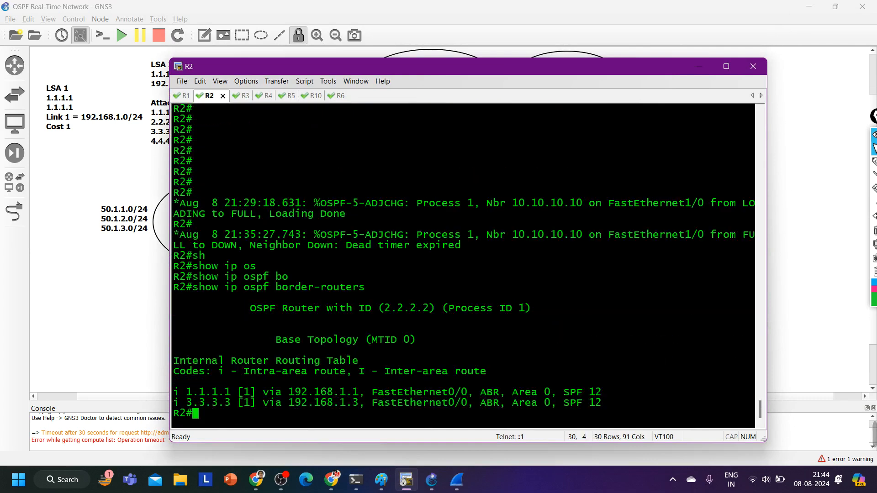
Highlight the 3.3.3.3 border router entry and display R2's OSPF link-state database with show ip ospf database
drag(187, 403, 437, 409)
text(sh)
key(Tab)
text(ip os)
key(Tab)
text(d)
key(Tab)
key(Return)
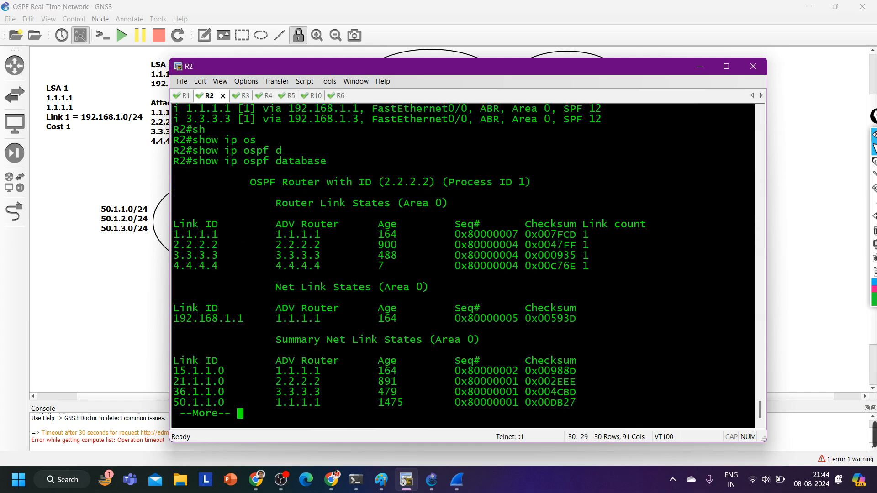
Page through R2's database output to the prompt and review the Area 0 and Area 3 summary entries
key(Return)
key(Return)
key(Return)
key(Return)
key(Return)
key(Return)
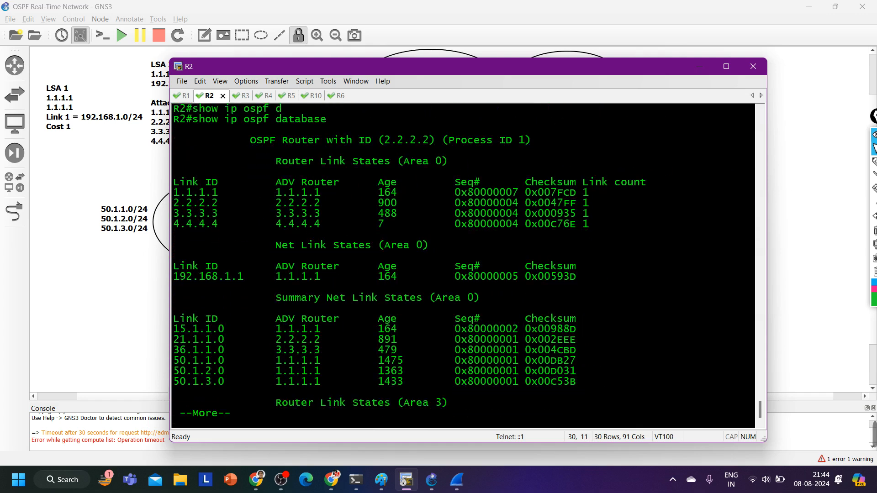
key(Return)
key(Return)
key(Return)
key(Return)
key(Return)
key(Return)
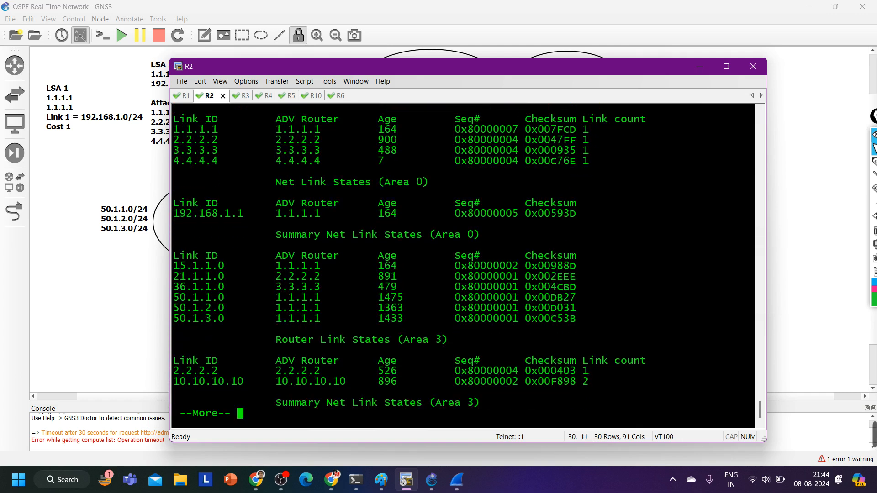
key(Return)
key(Return)
key(Return)
key(Return)
key(Return)
key(Return)
key(Return)
key(Return)
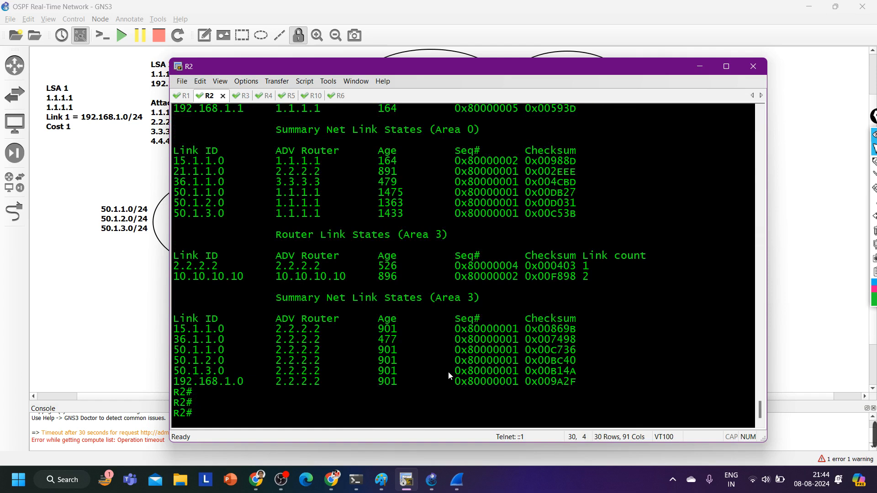
scroll(448, 372, up, 4)
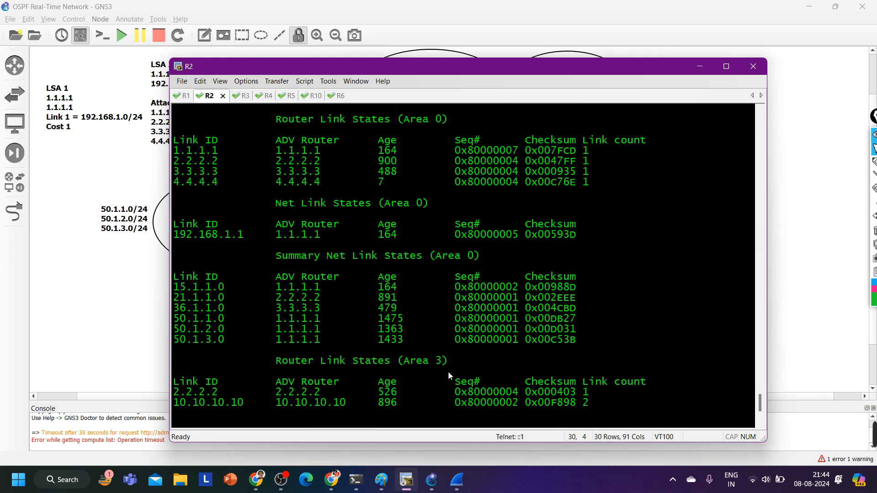
scroll(448, 371, down, 4)
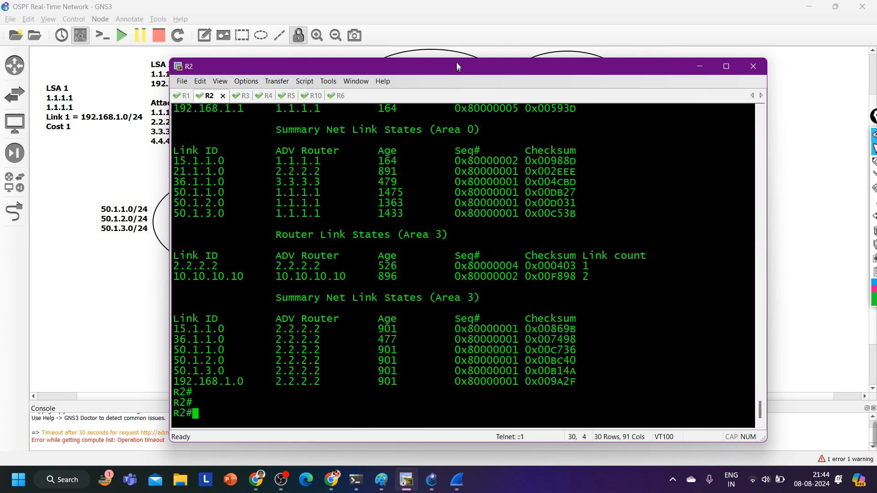
Switch to R3 in a shorter terminal window, run show ip ospf int br, and highlight the Fa1/0 area entry
drag(460, 60, 469, 349)
click(242, 395)
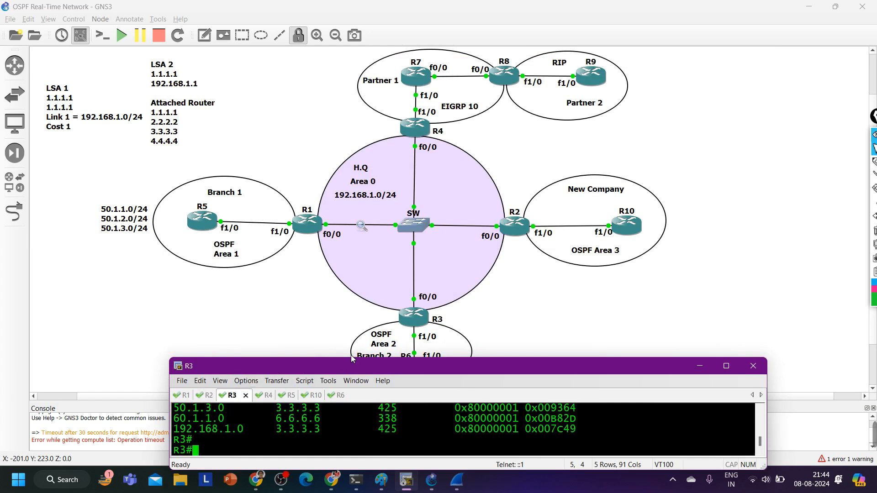
drag(350, 358, 362, 284)
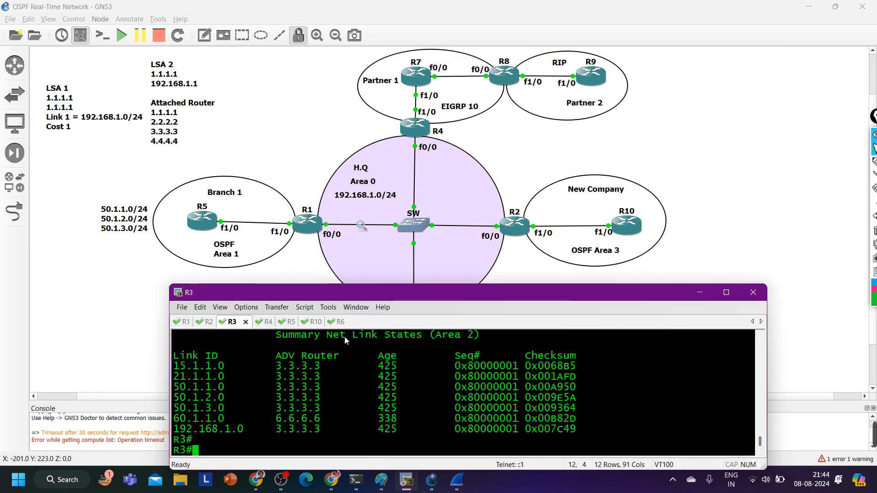
text(sh)
key(Tab)
text(ip os)
key(Tab)
text(i)
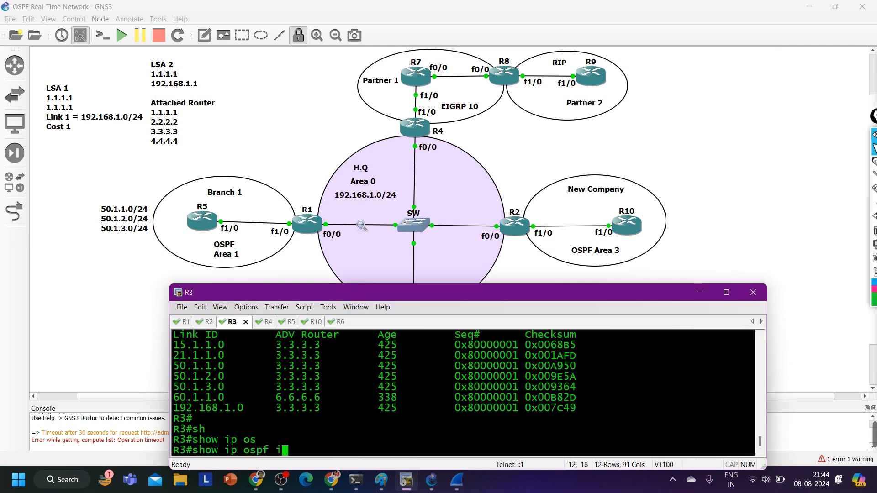
text(nt br)
key(Return)
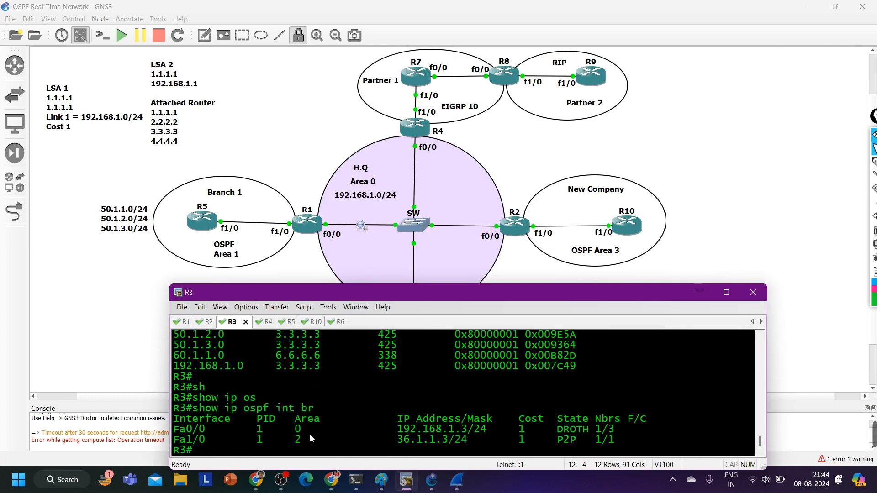
drag(315, 441, 182, 446)
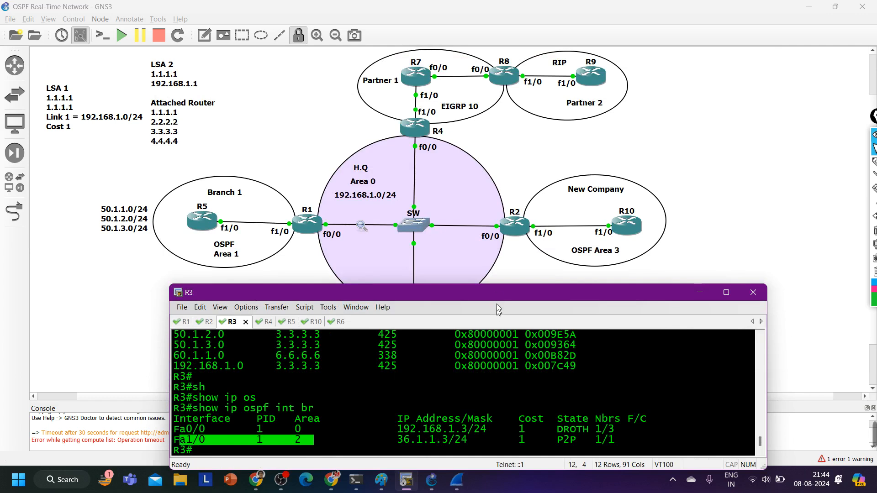
Check the topology around R3, run show ip ospf border-routers on R3, and highlight the 6.6.6.6 entry
drag(486, 285, 485, 395)
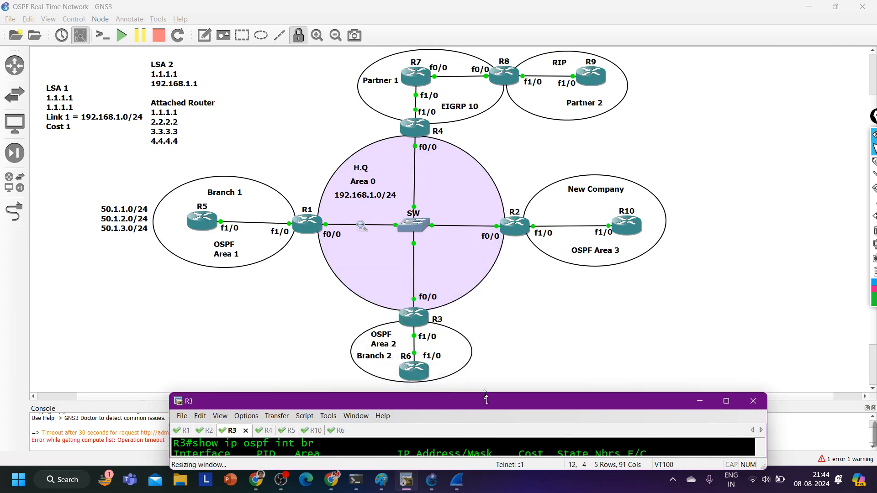
drag(485, 397, 516, 222)
text(sh)
key(Tab)
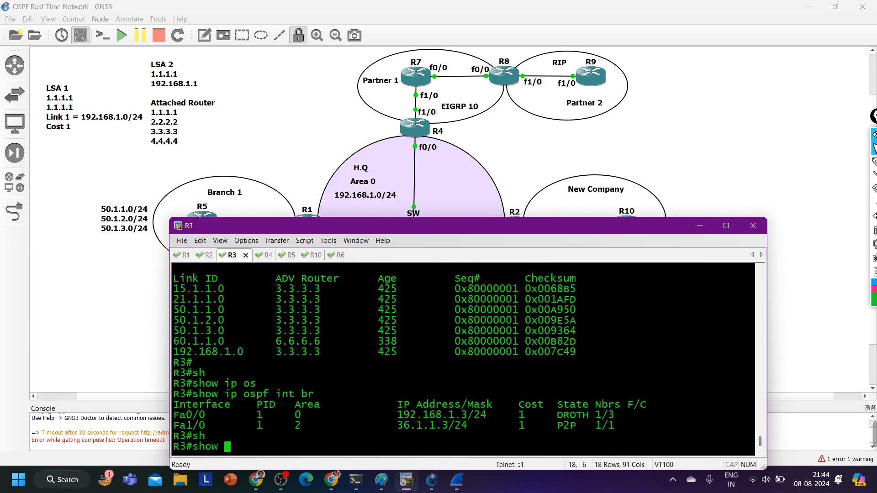
text(ip os)
key(Tab)
text(bo)
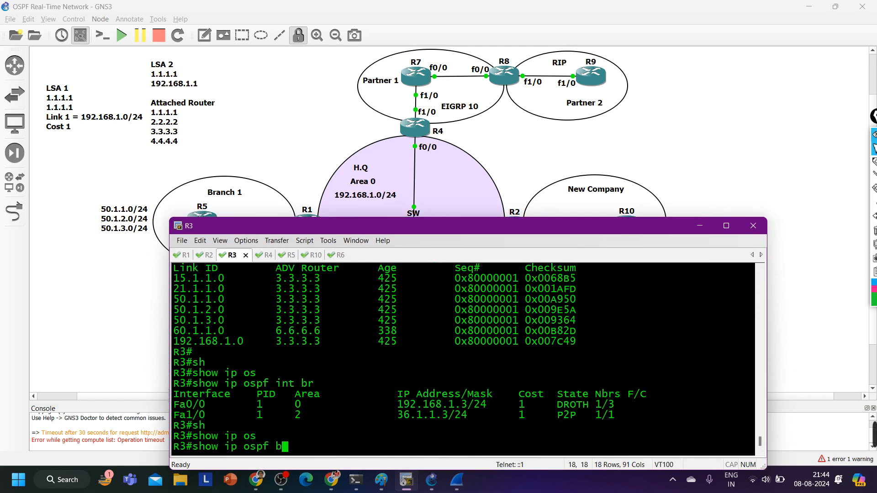
key(Tab)
key(Return)
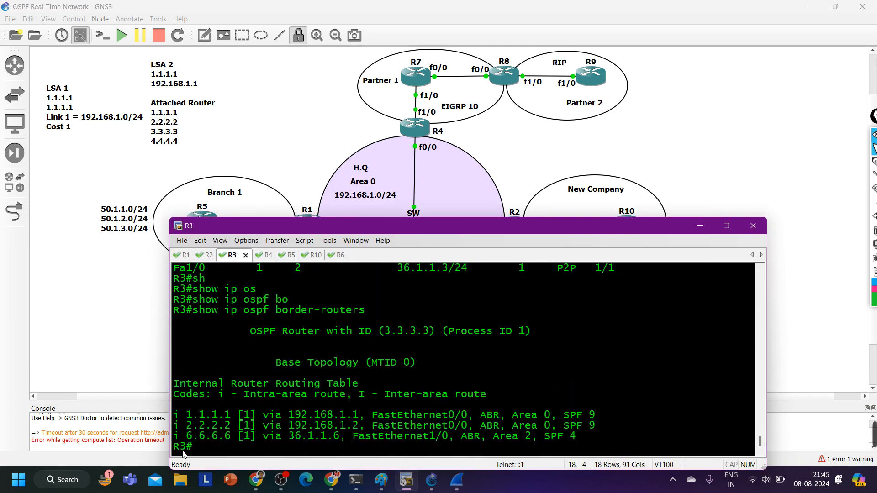
drag(186, 436, 262, 436)
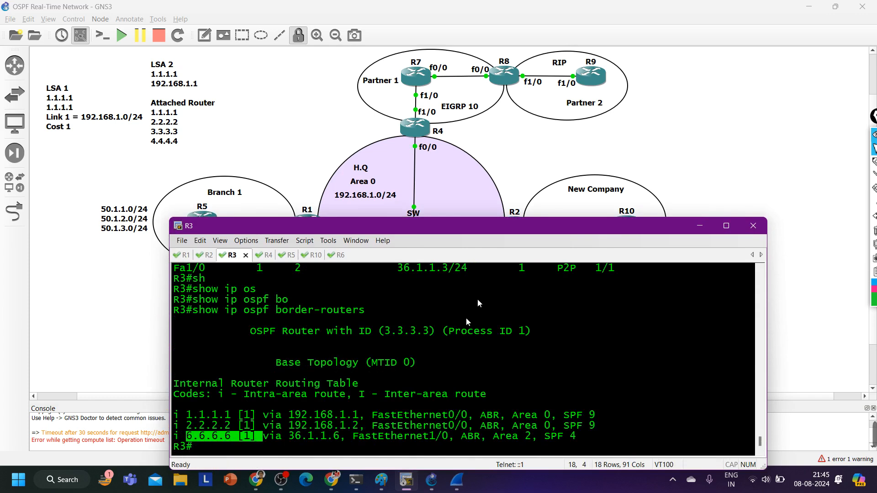
Uncover R6 in the topology, run show ip ospf int br on R6, and highlight the Lo1 area entry
drag(464, 234, 461, 48)
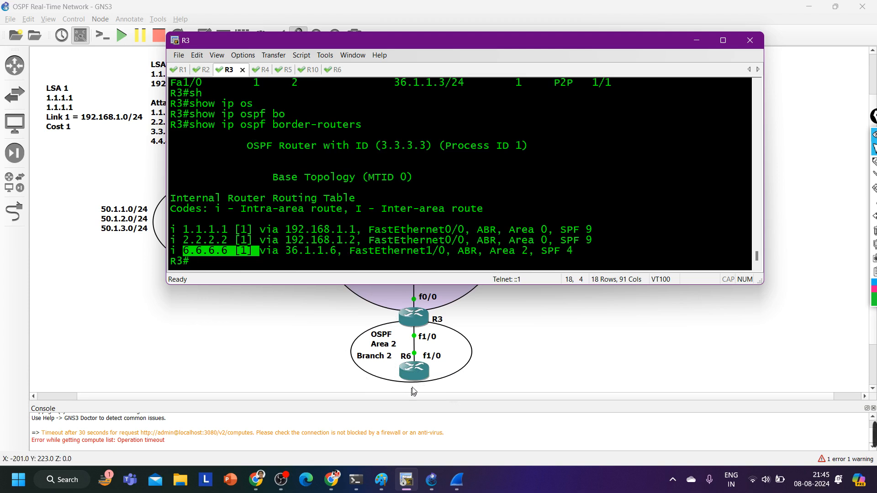
click(339, 70)
text(sh)
key(Tab)
text(ip)
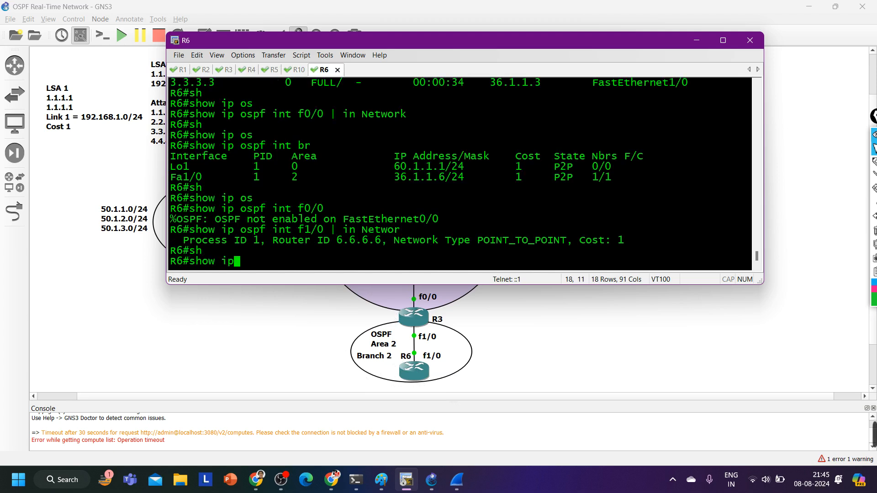
text( os)
key(Tab)
text(int br)
key(Return)
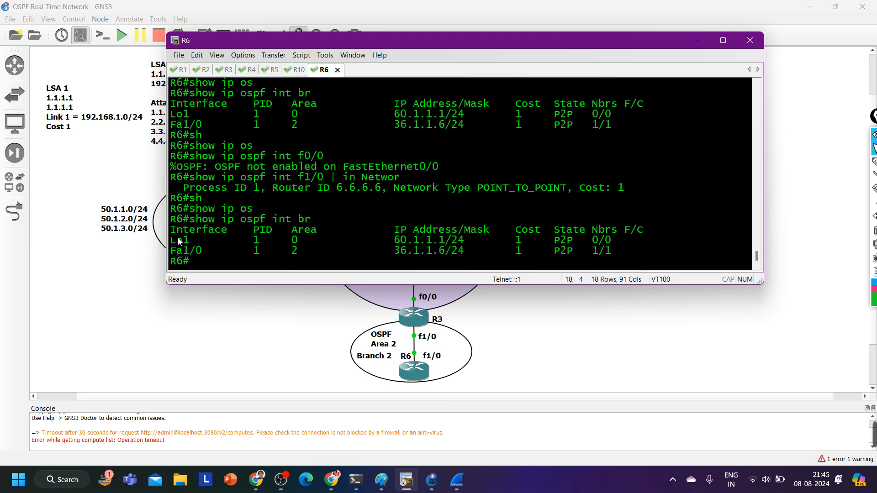
drag(177, 240, 314, 241)
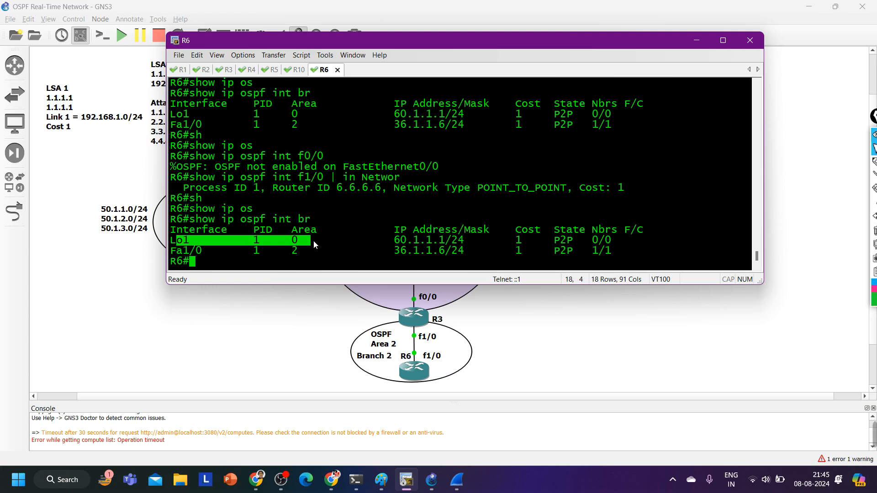
Assign R6's loopback 1 interface to area 2 with ip ospf 1 area 2
text(conf)
key(Tab)
key(Return)
key(Return)
key(Return)
key(Return)
text(i)
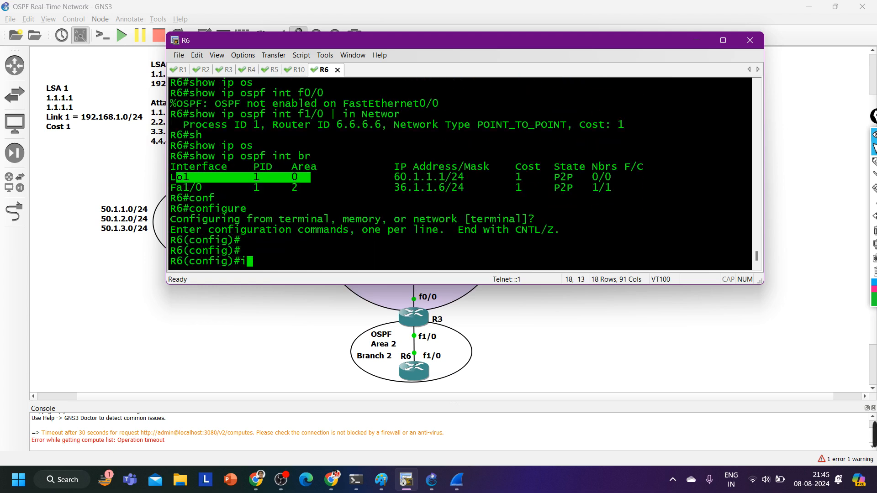
text(nt l1)
key(Return)
text(ipi)
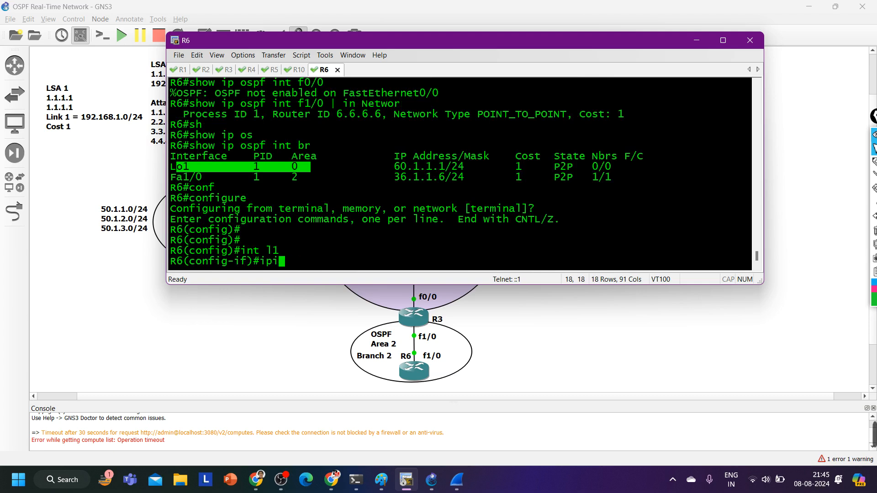
key(BackSpace)
text(o)
text(s)
key(Tab)
text(1 ar)
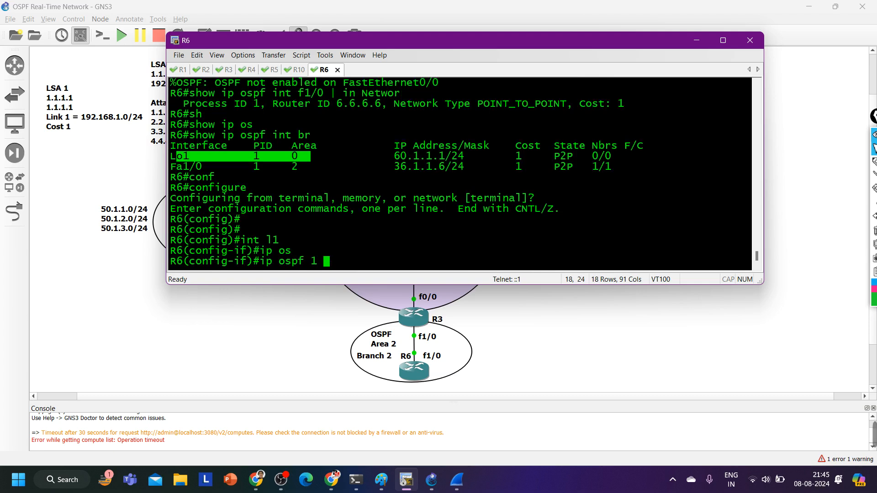
key(Tab)
text(2)
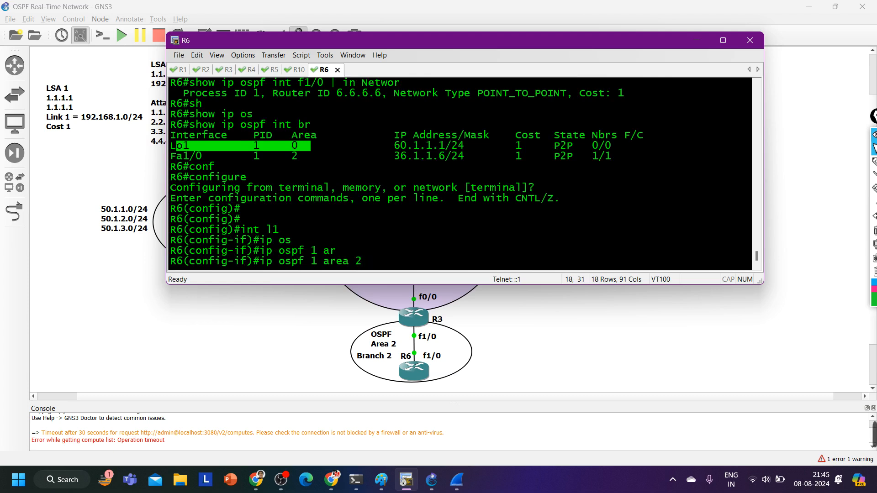
key(Return)
Leave configuration mode on R6 and save the running configuration with wr
key(ctrl+z)
key(Return)
text(wr)
key(Return)
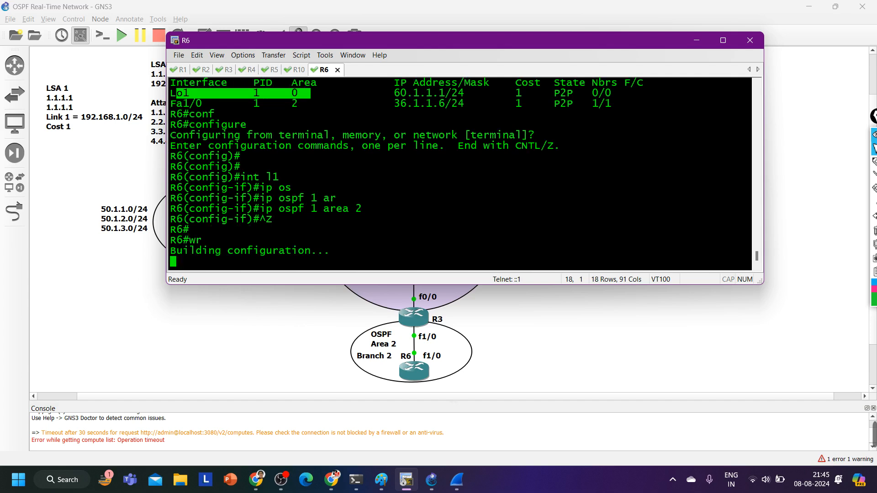
Switch to R1 and run show ip ospf database in a maximized terminal
key(ctrl+Tab)
key(Return)
key(Return)
key(Return)
key(Return)
key(Return)
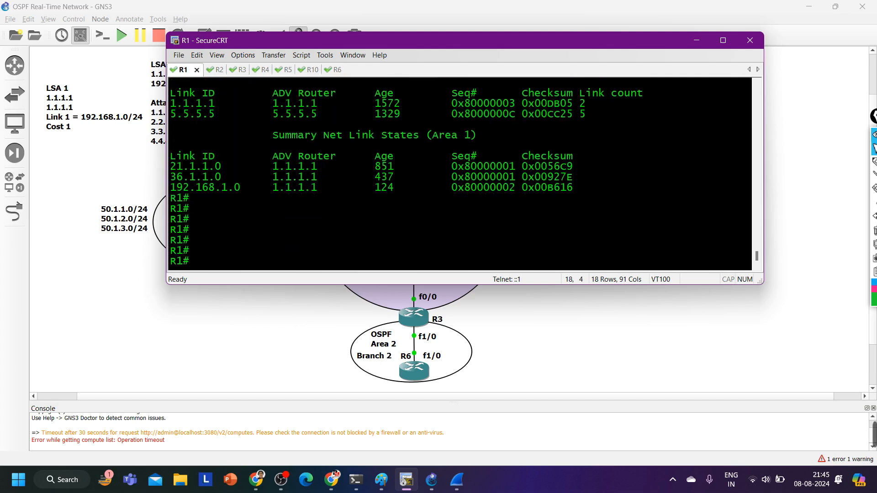
text(sh)
key(Tab)
text(ip os)
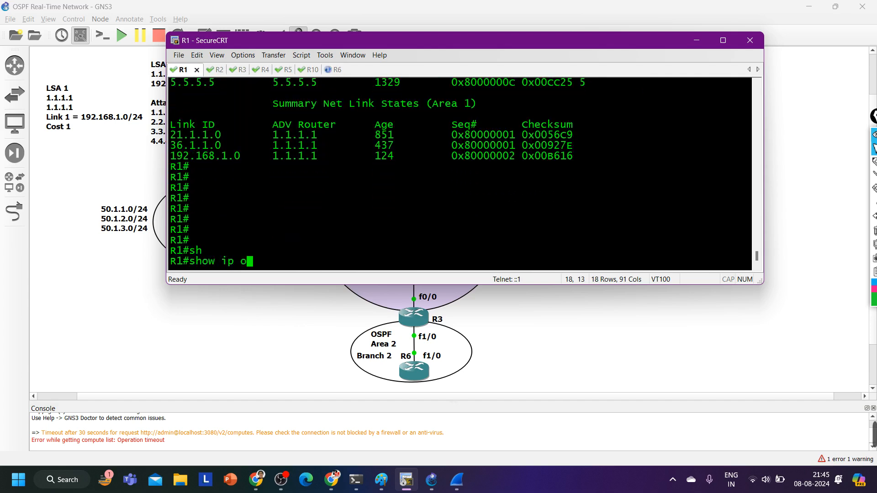
key(Tab)
text(d)
key(Tab)
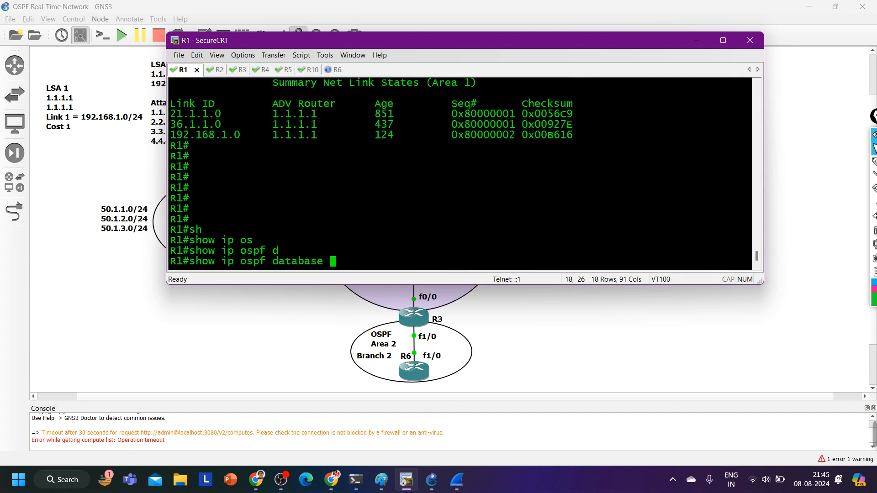
click(720, 37)
key(Return)
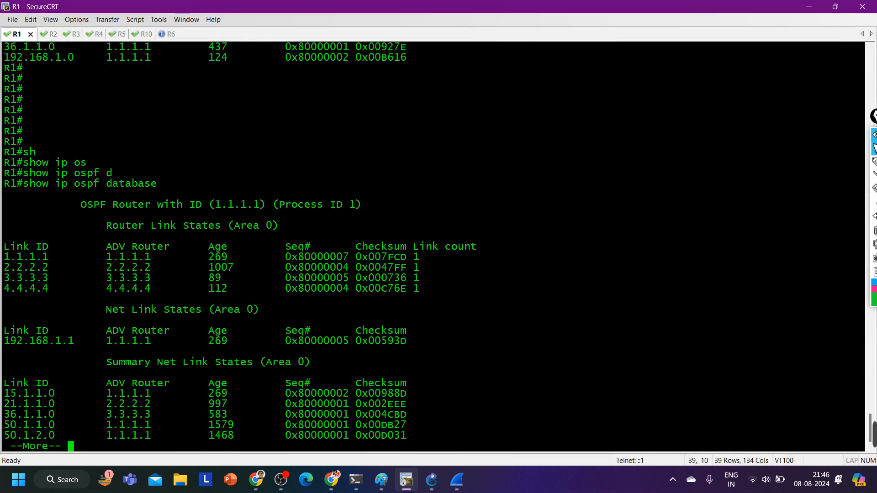
Page further through R1's OSPF database and highlight the area 0 summary heading and the 60.1.1.0 entry
key(Return)
key(Return)
key(Return)
key(Return)
key(Return)
key(Return)
key(Return)
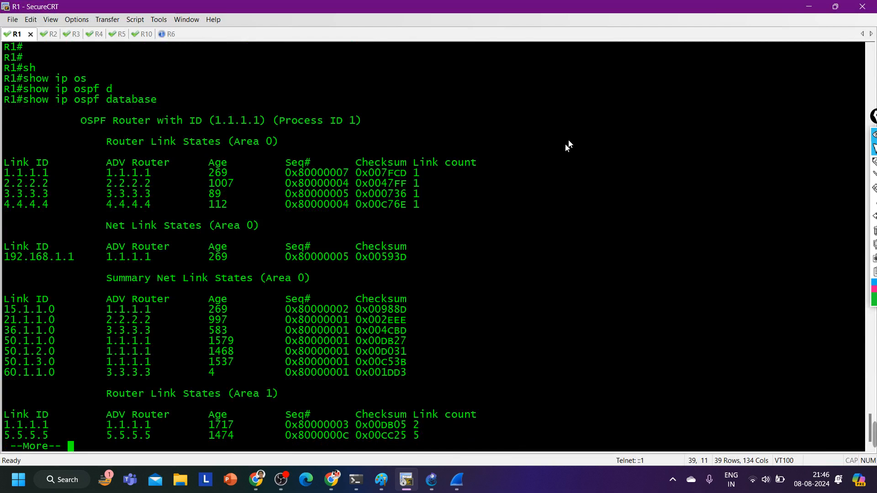
drag(185, 283, 310, 283)
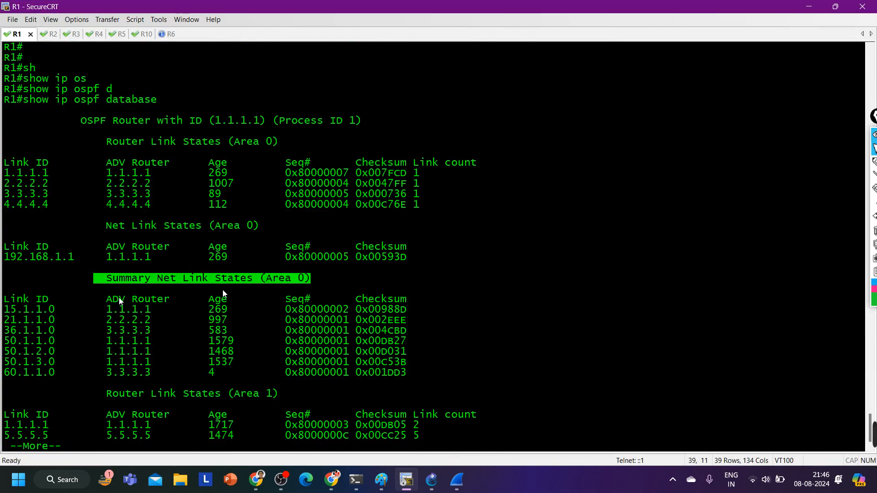
drag(10, 372, 445, 374)
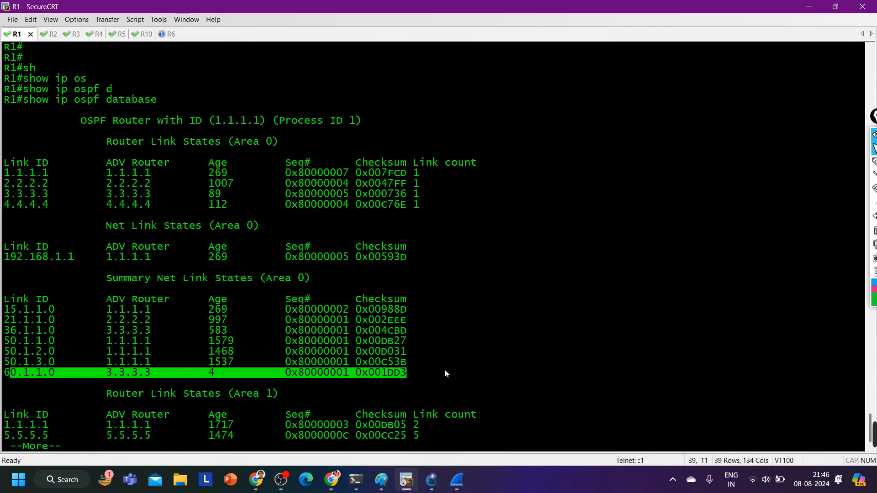
Restore the terminal to a smaller window and reposition it so the upper part of the topology stays visible
click(835, 7)
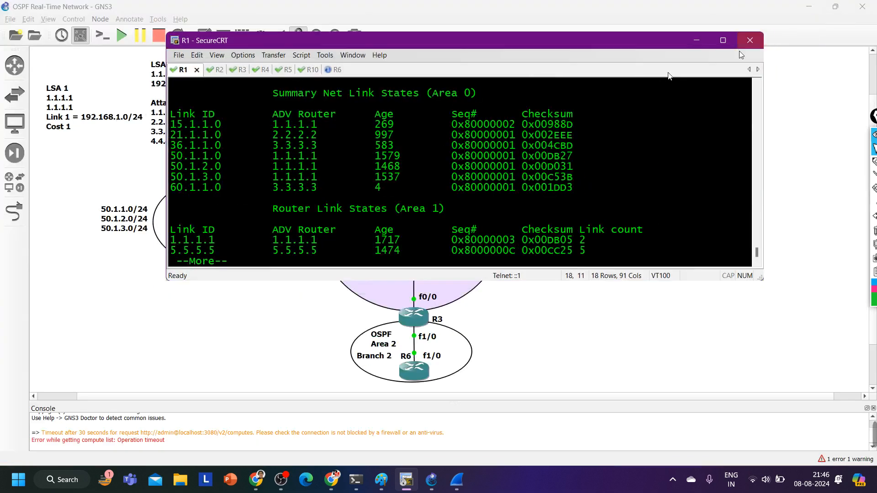
click(705, 47)
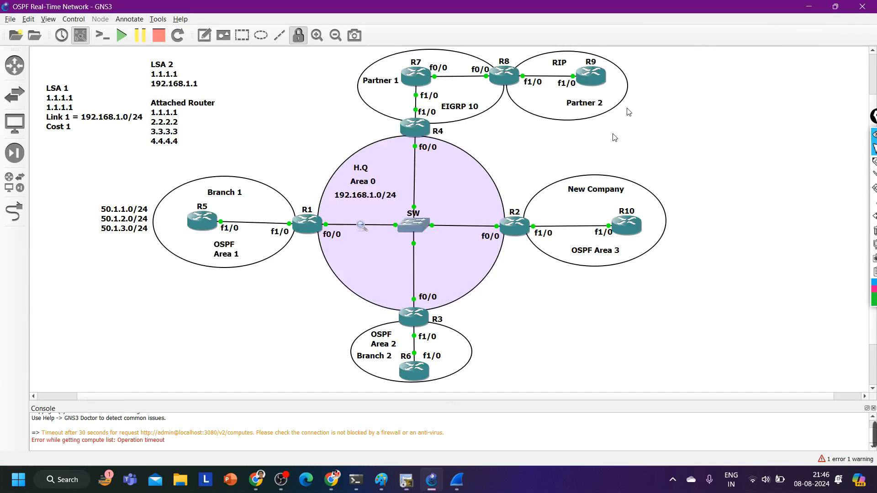
click(406, 480)
drag(435, 40, 402, 296)
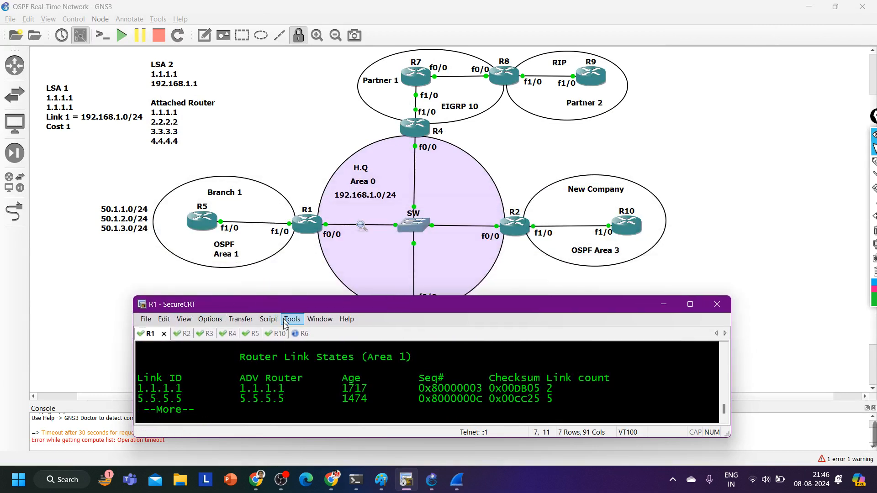
On R5, ping 60.1.1.1 using source address 50.1.1.1
click(250, 334)
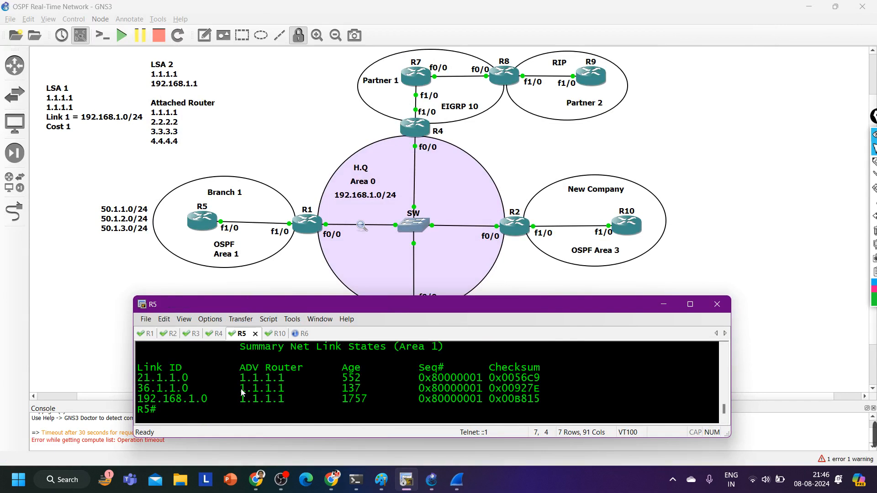
key(Return)
key(Return)
key(Return)
key(Return)
key(Return)
key(Return)
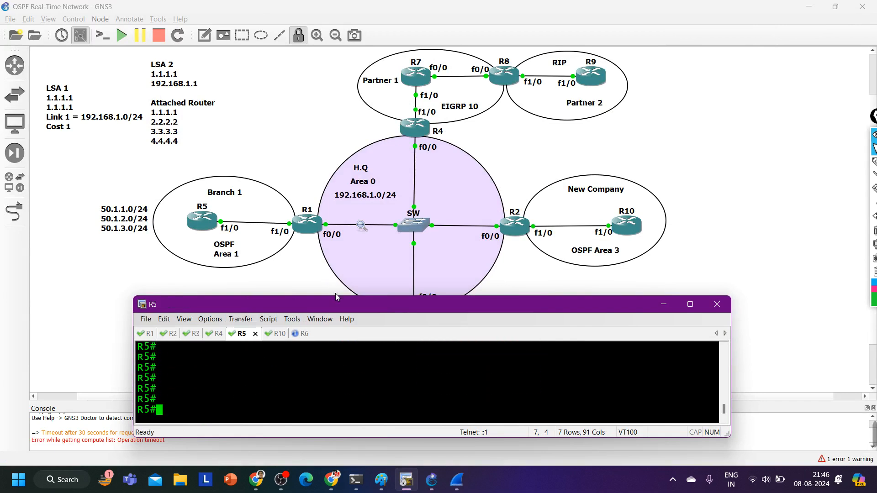
drag(338, 311, 439, 79)
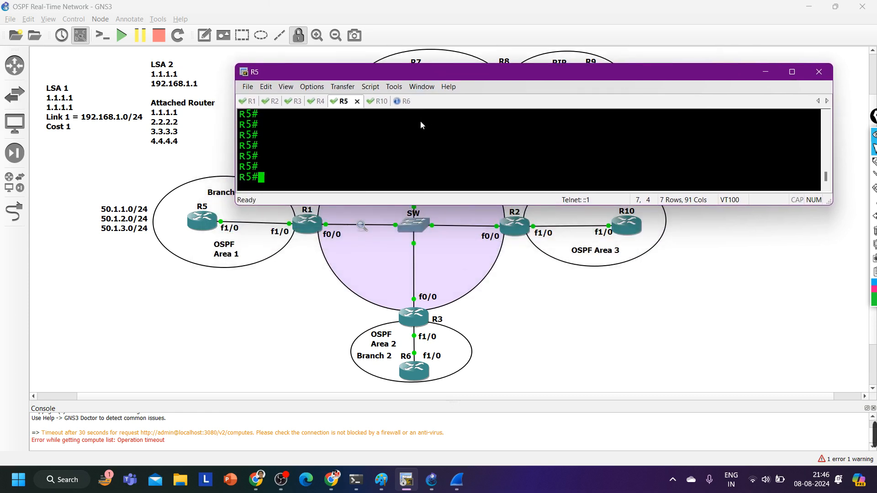
text(ping 6)
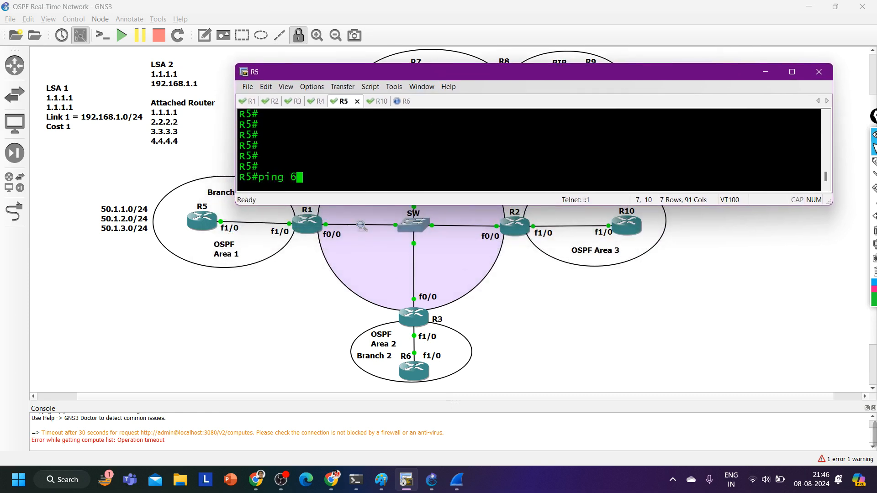
text(0.1.1.1.1 so)
key(Tab)
text(50.1.1.1)
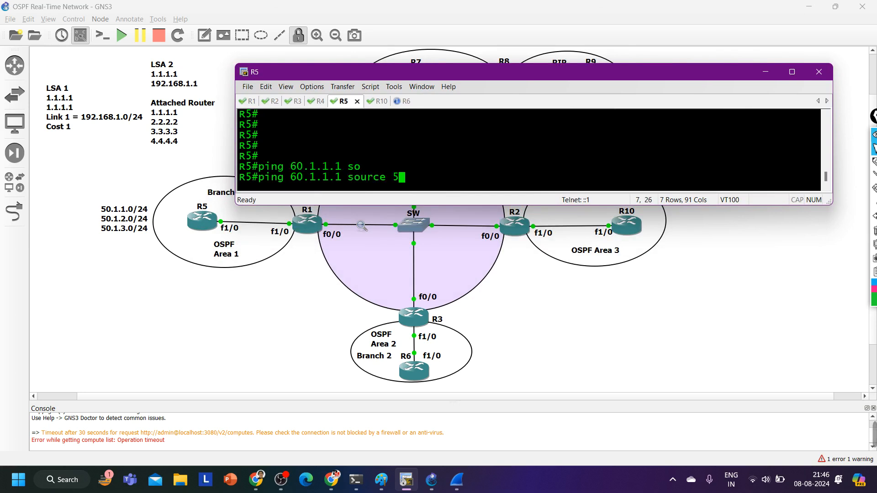
key(Return)
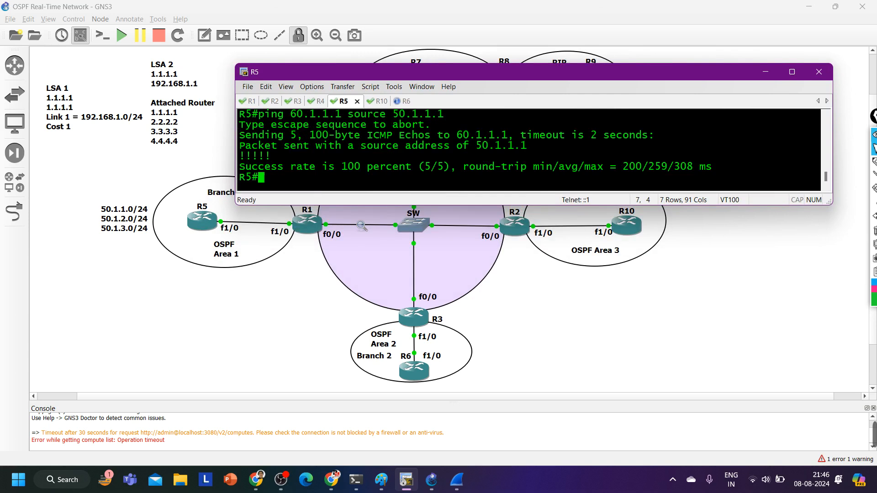
On R5, run traceroute to 60.1.1.1 with source 50.1.1.1 and the numeric option
text(tra)
key(Tab)
text(60.)
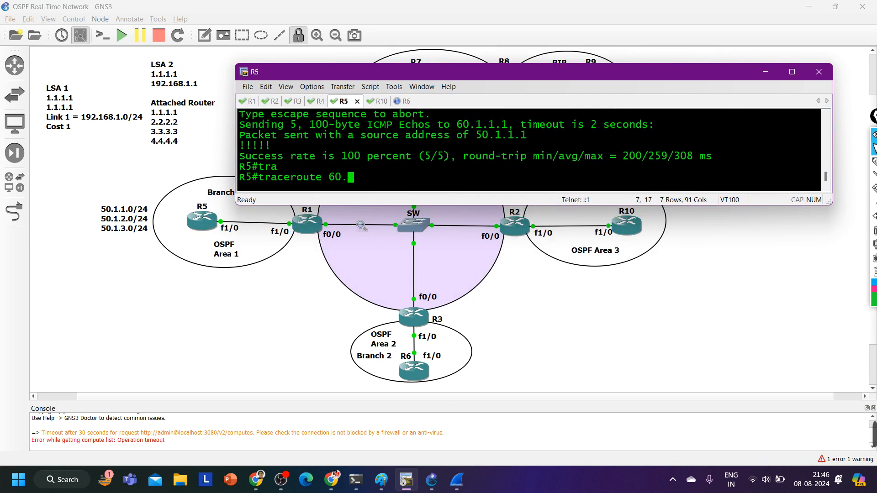
text(1.1.1 so)
key(Tab)
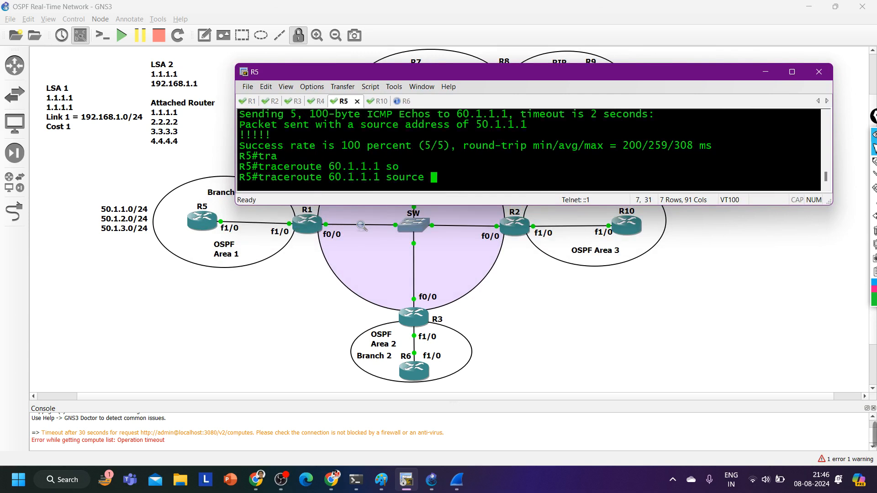
text(50.1.1.1 n)
text(u)
key(Tab)
text(44)
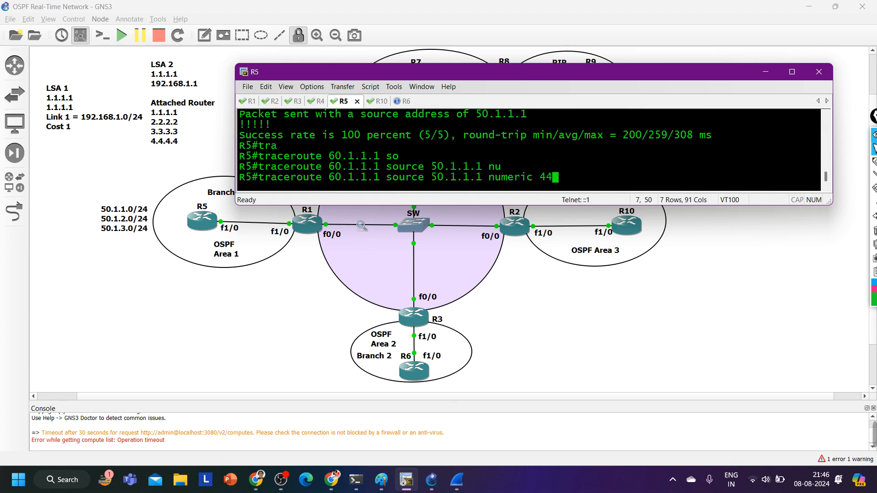
key(BackSpace)
key(BackSpace)
key(Return)
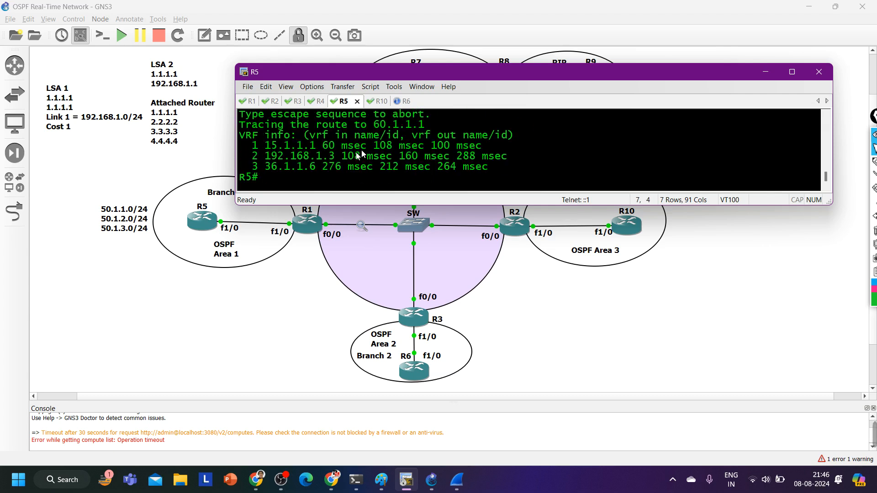
Highlight each of the three hop addresses in R5's traceroute output in turn
drag(259, 145, 315, 145)
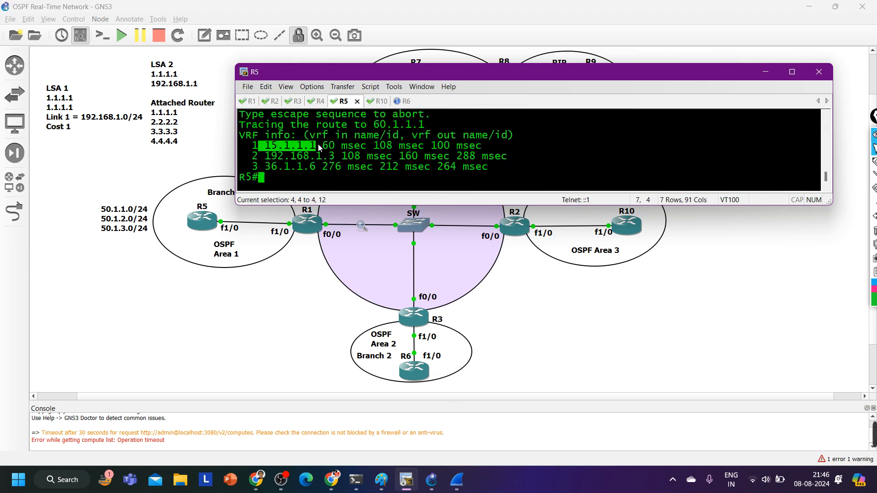
drag(264, 155, 341, 156)
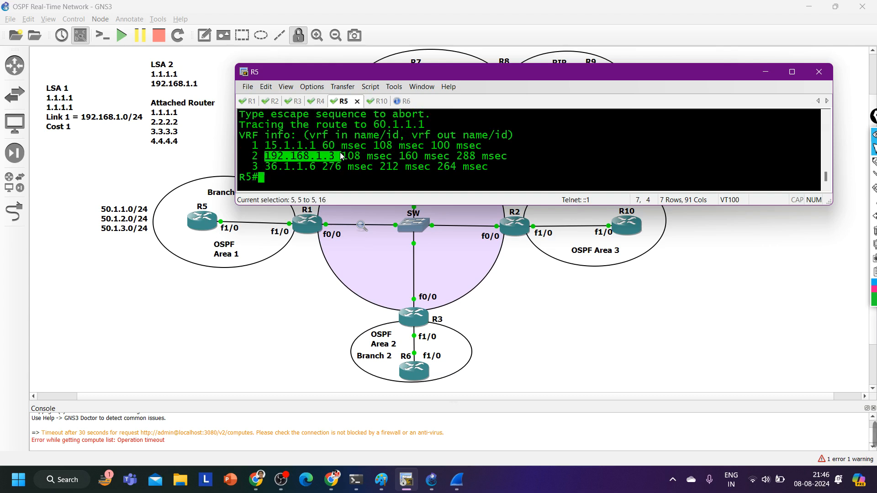
drag(264, 166, 341, 166)
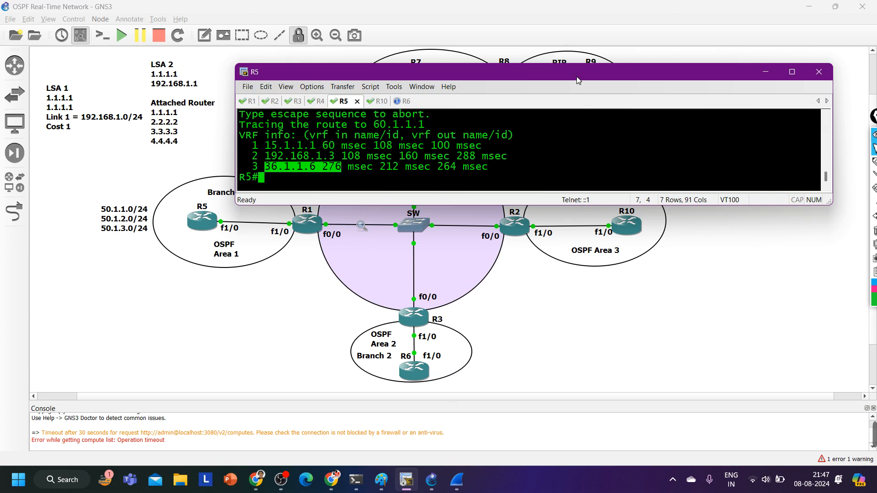
Uncover the partner routers in the topology, switch to R4 and enter global configuration mode from the terminal
drag(578, 80, 499, 264)
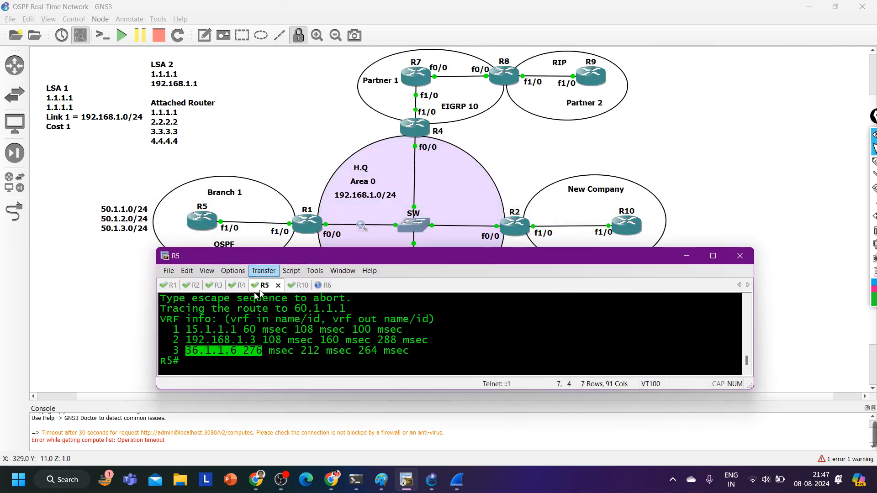
click(239, 285)
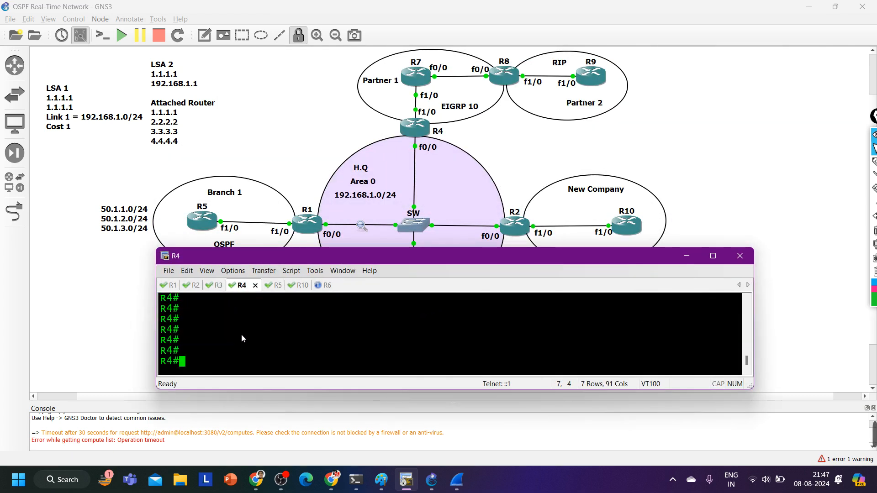
text(conf)
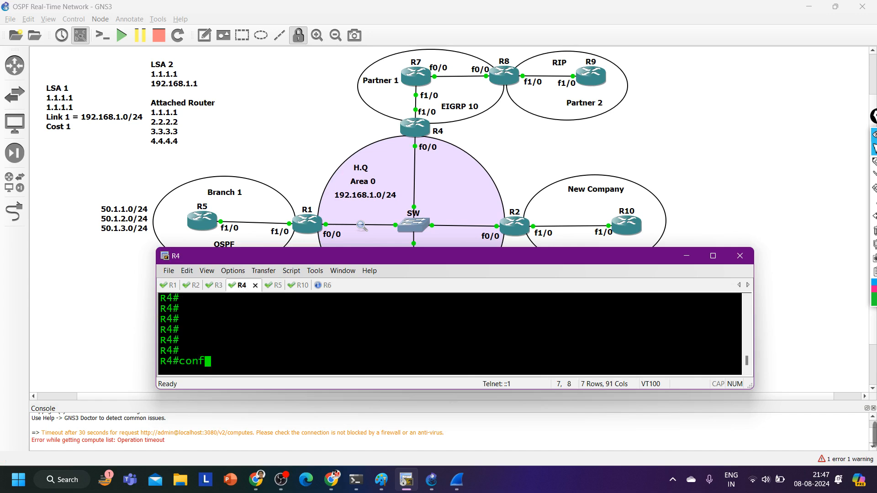
key(Tab)
key(Return)
key(Return)
key(Return)
key(Return)
key(Return)
key(Return)
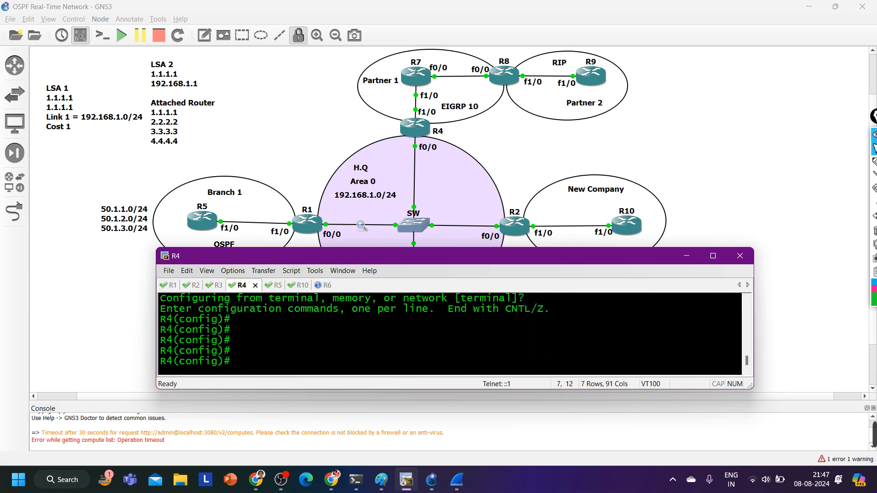
Enter interface f1/0 on R4 and enable it with no shutdown
text(int f1/0)
key(Return)
text(no sh)
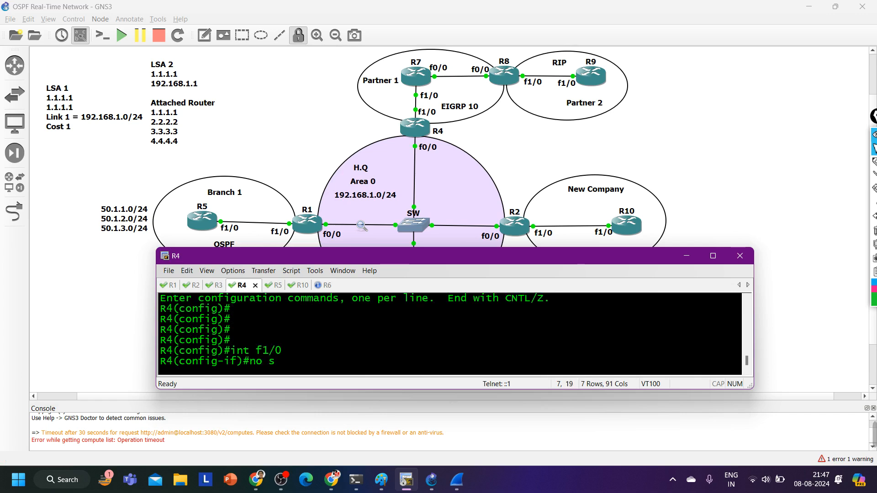
key(Tab)
key(Return)
Assign IP address 47.1.1.4 with mask 255.255.255.0 to R4's f1/0 interface
text(ip add)
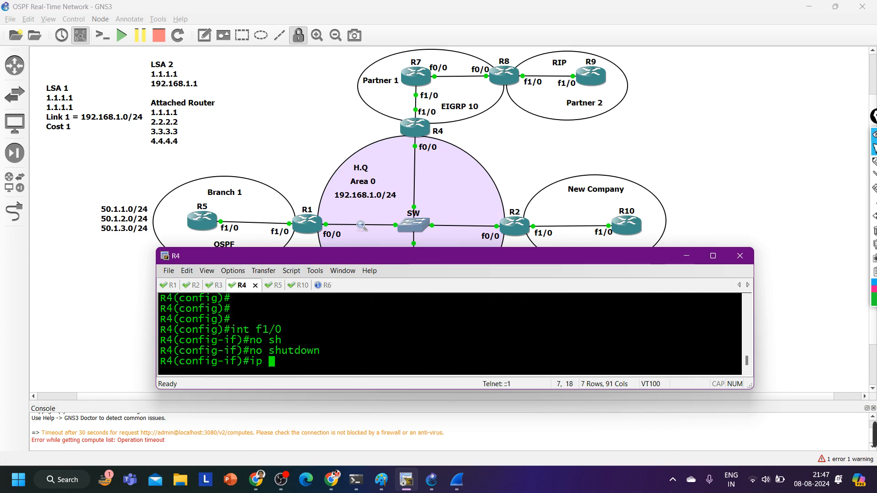
key(Tab)
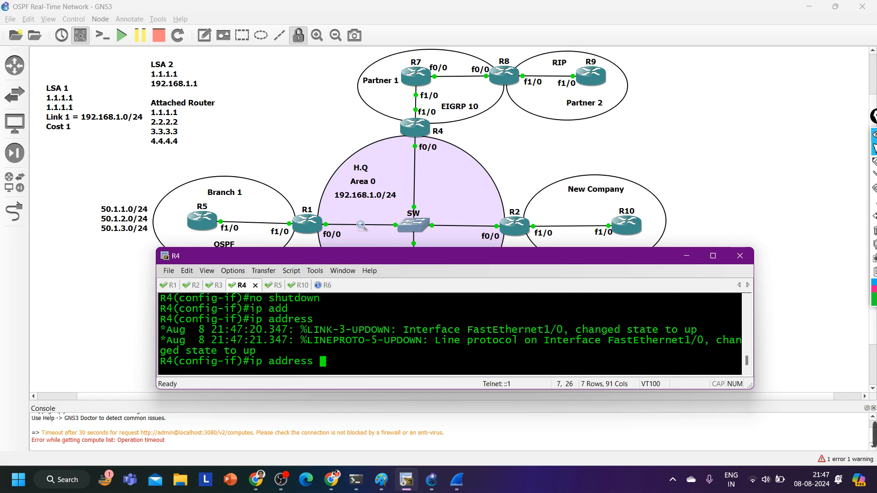
text(47.1.1.4 255.255.255)
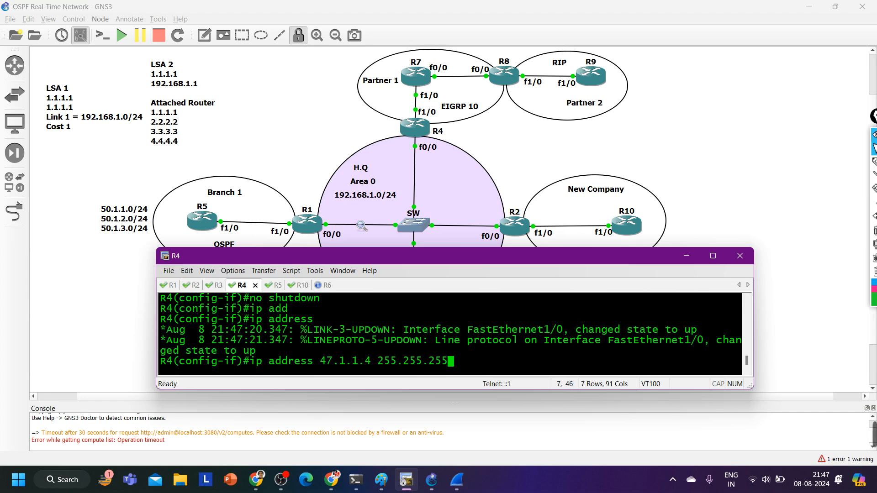
text(.0)
key(Return)
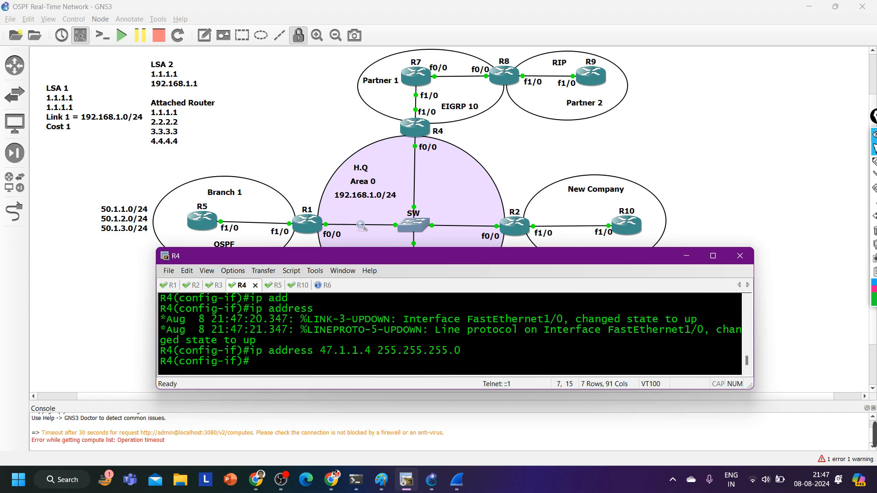
Exit interface configuration on R4 and start the EIGRP routing process with autonomous system number 10
text(exi)
key(Return)
key(Return)
key(Return)
text(ro)
key(Tab)
text(uter)
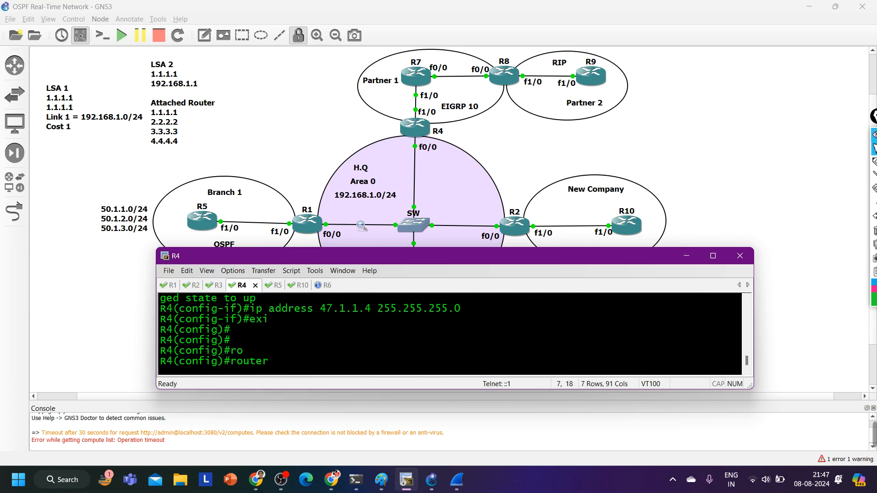
text( ei)
key(Tab)
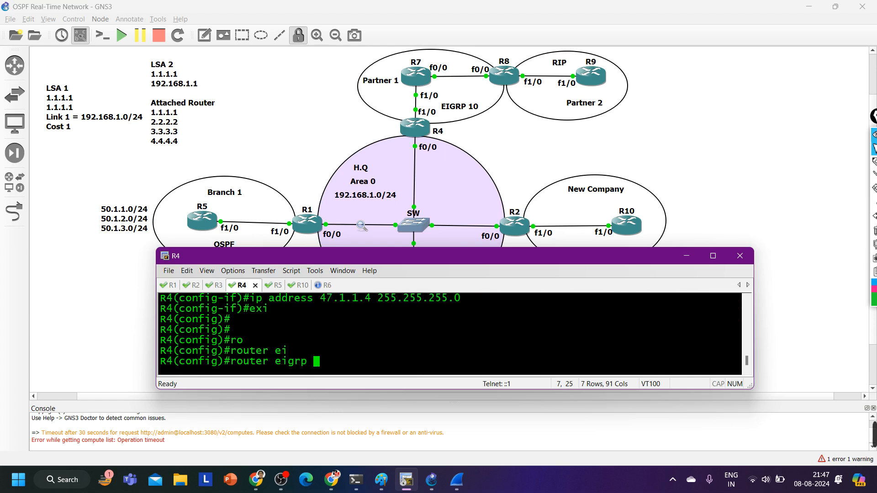
text(10)
key(Return)
Advertise network 47.1.1.0 in R4's EIGRP 10 process
text(nfig-router)#n)
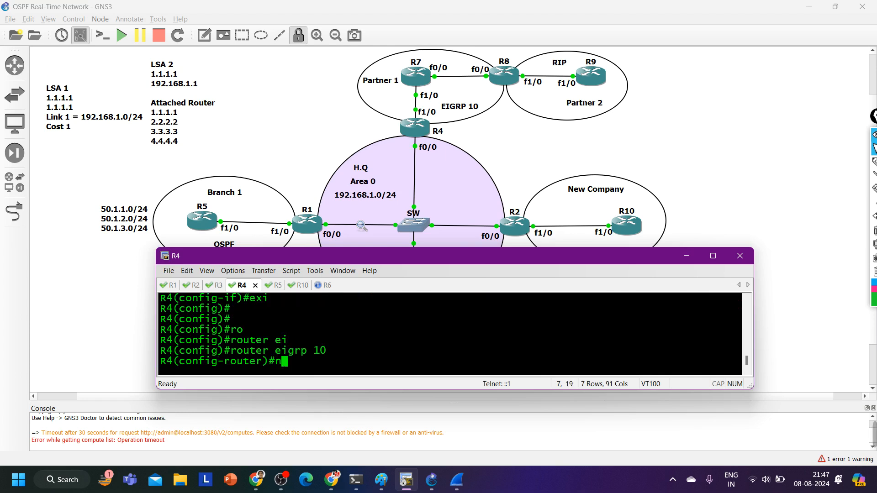
text(et)
key(Tab)
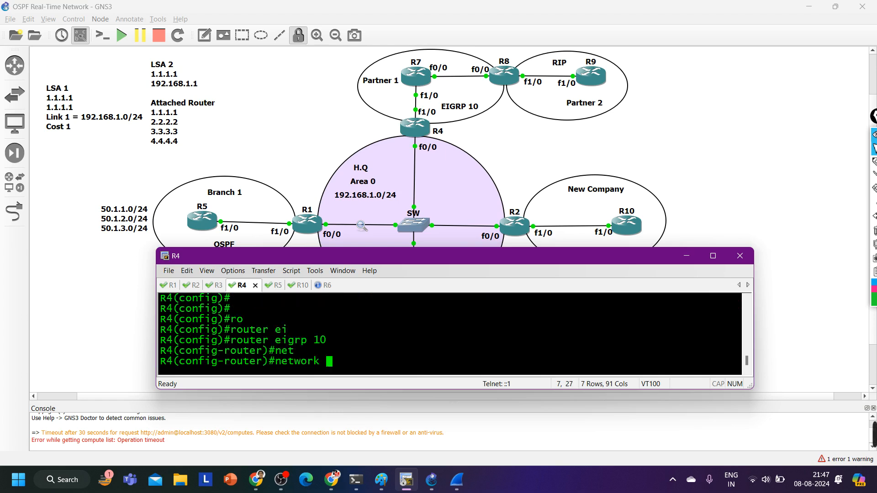
text(47.1.1.0)
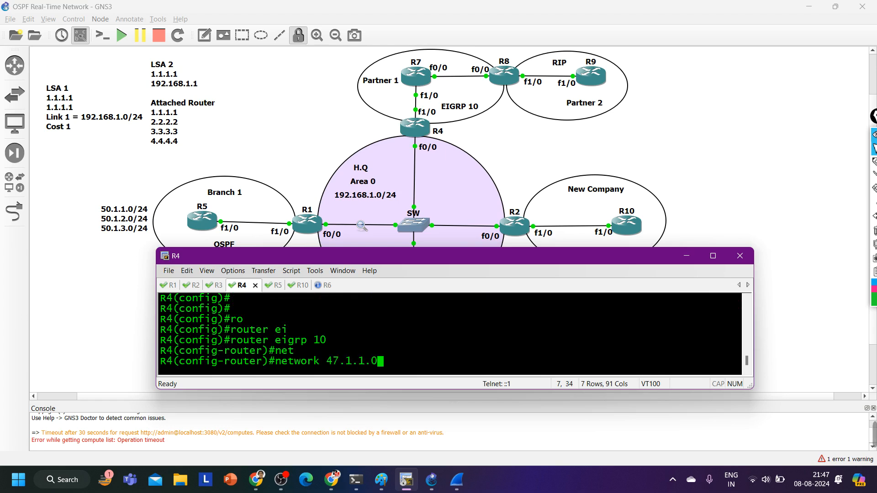
key(Return)
Disable auto-summary in R4's EIGRP 10 process and return to privileged EXEC mode
text(no au)
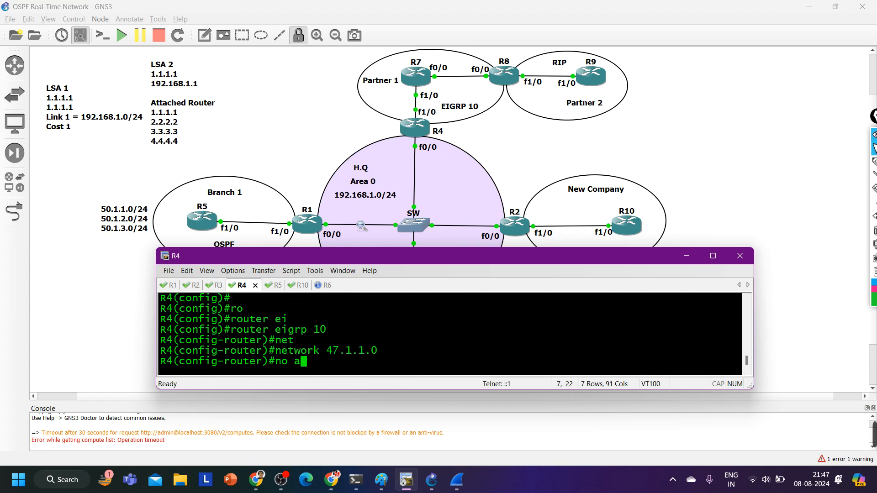
key(Tab)
key(Return)
text(ex)
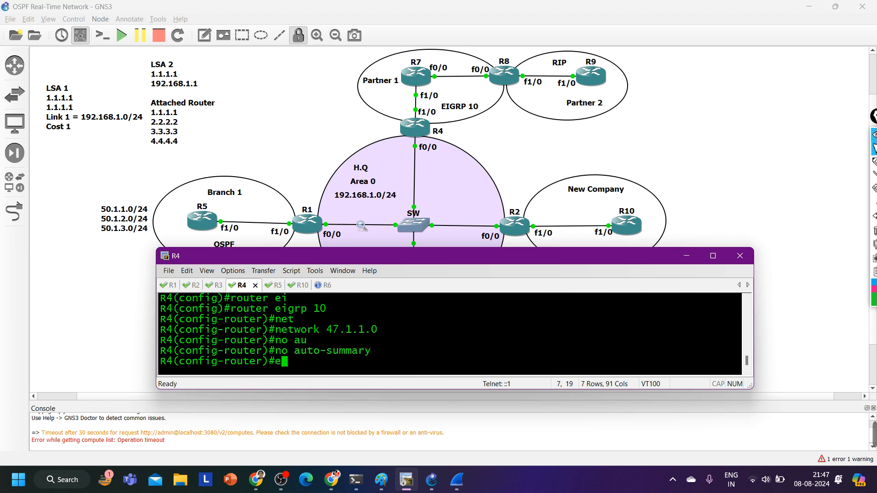
key(Return)
key(ctrl+z)
key(Return)
Display R4's EIGRP interfaces with show ip eigrp int and highlight the Fa1/0 entry
text(show ip )
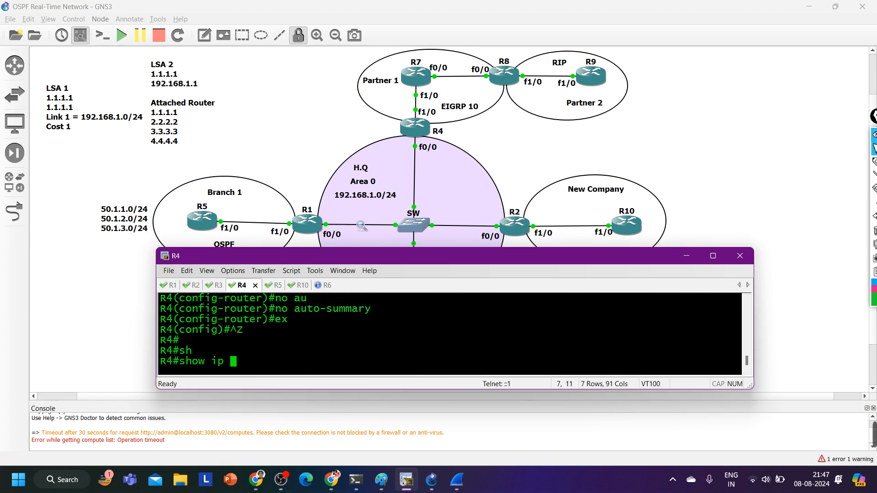
text(eigrp int)
key(Return)
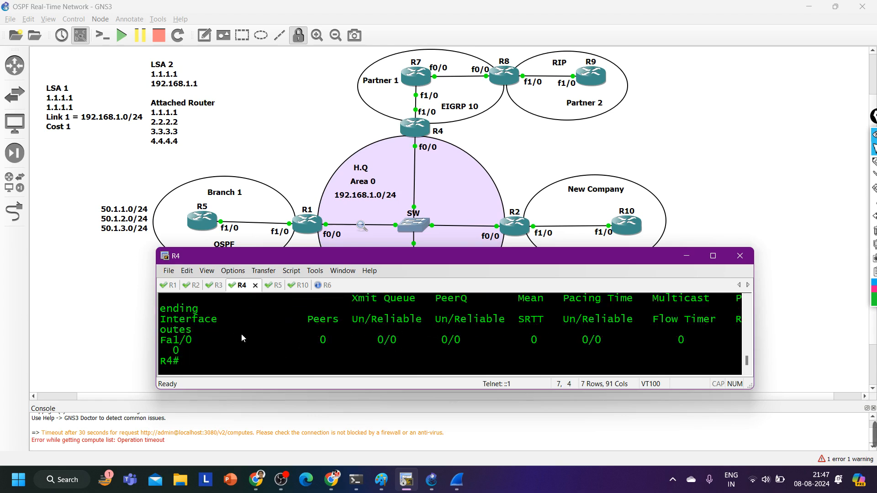
drag(203, 345, 159, 340)
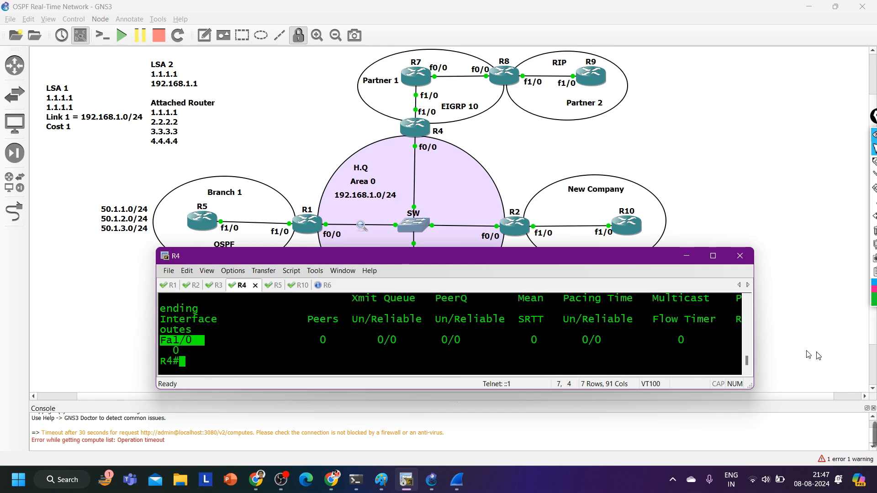
Widen the terminal window and list R4's EIGRP interfaces again so the table columns fit
drag(757, 347, 830, 346)
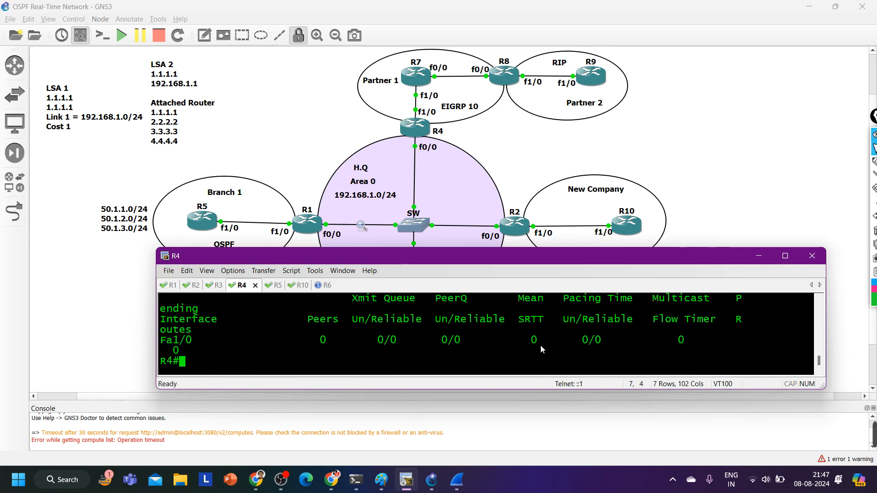
key(Return)
key(Return)
key(Return)
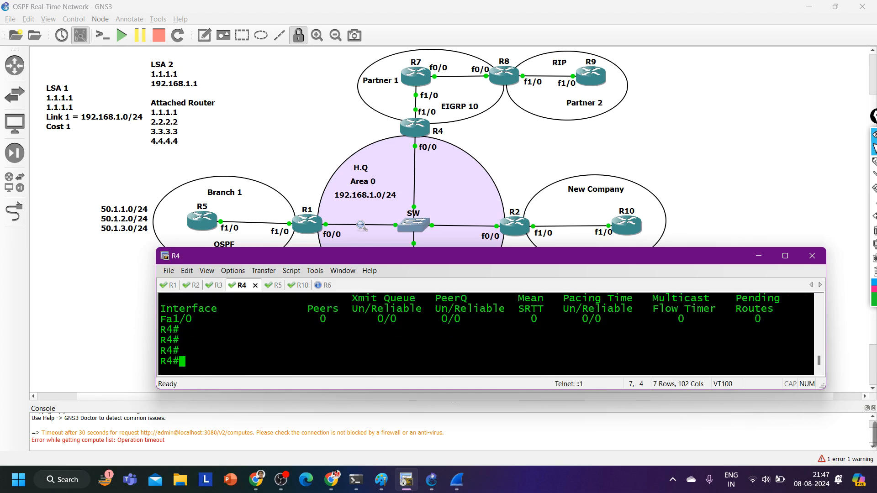
key(Up)
key(Return)
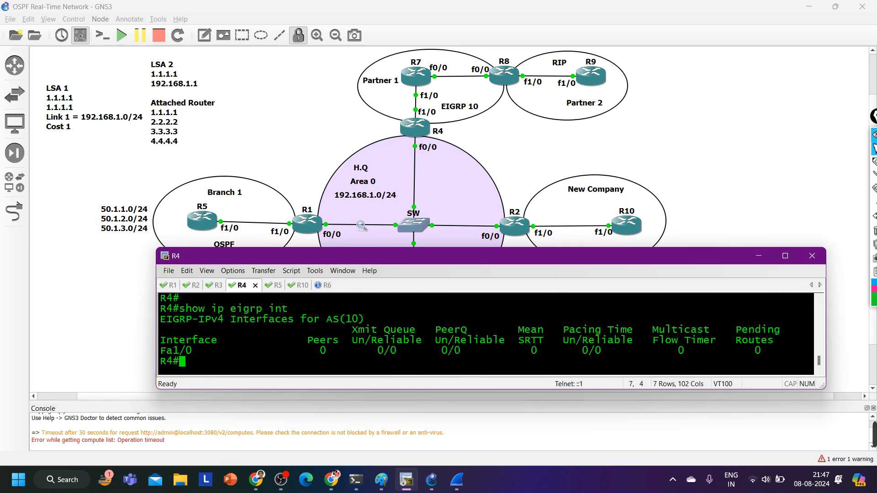
key(Return)
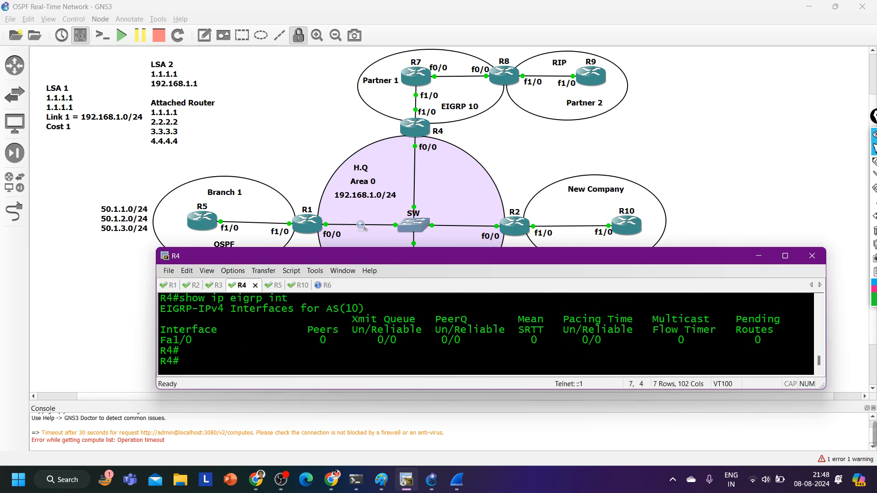
Display R4's OSPF interface summary with show ip ospf int br and highlight the Fa0/0 entry
text(sh)
key(Tab)
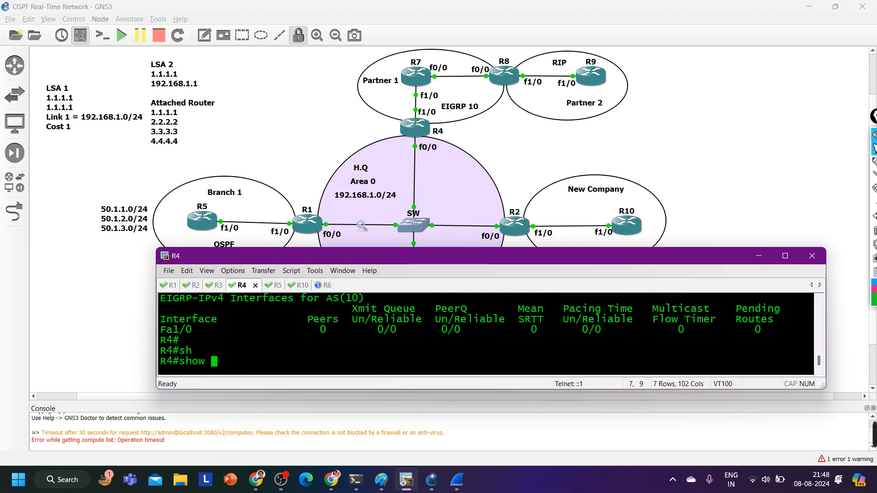
text(ip os)
key(Tab)
text(int br)
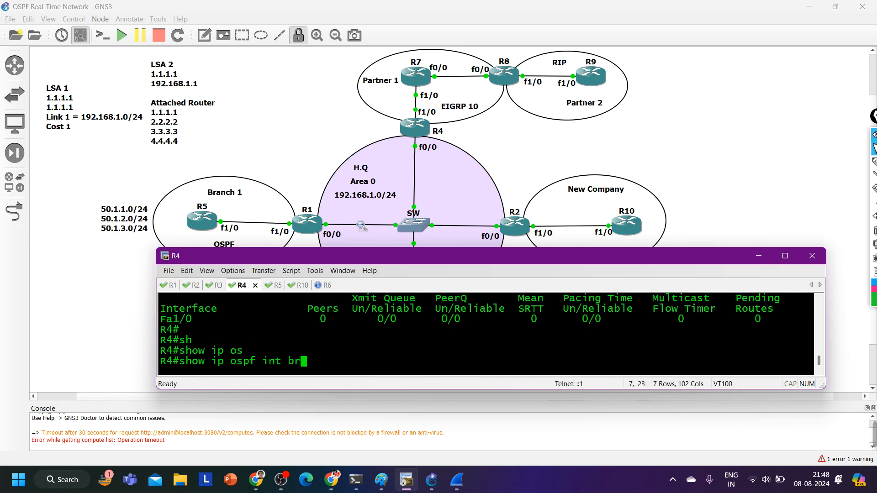
key(Return)
drag(204, 351, 159, 351)
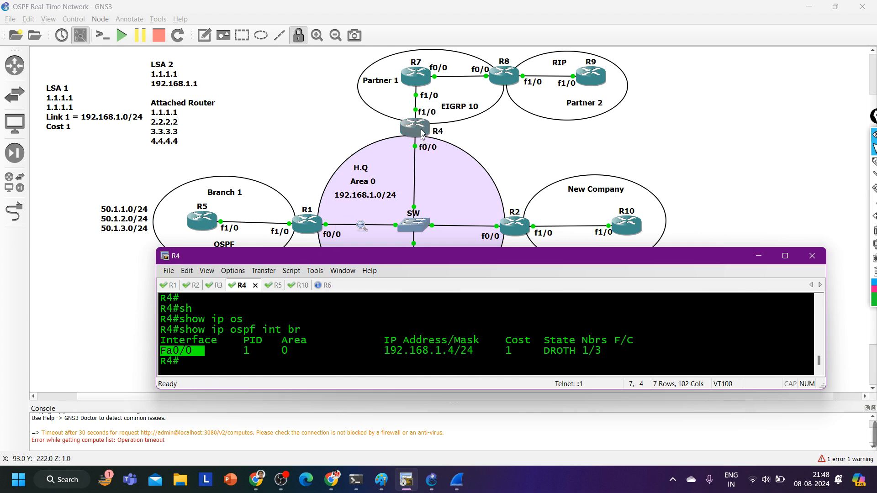
Run show ip protocols on R4 in a taller terminal window and review the OSPF 1 section
text(sh)
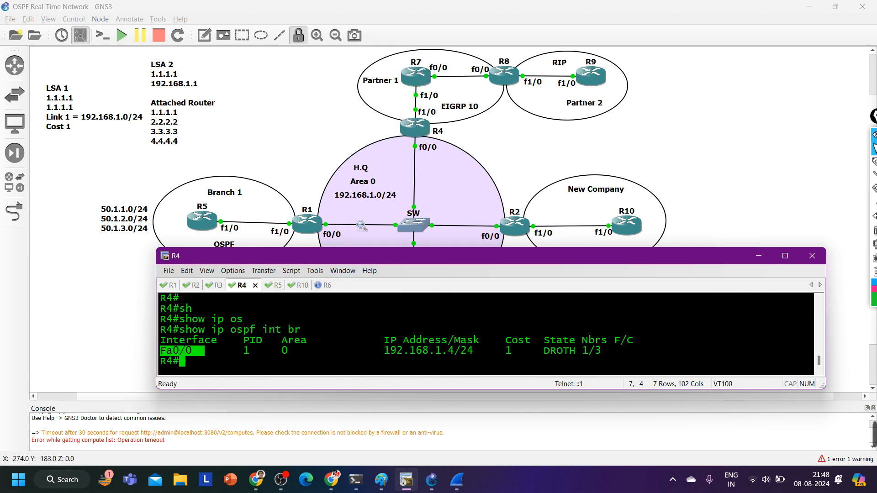
key(Tab)
text(ip pro)
key(Tab)
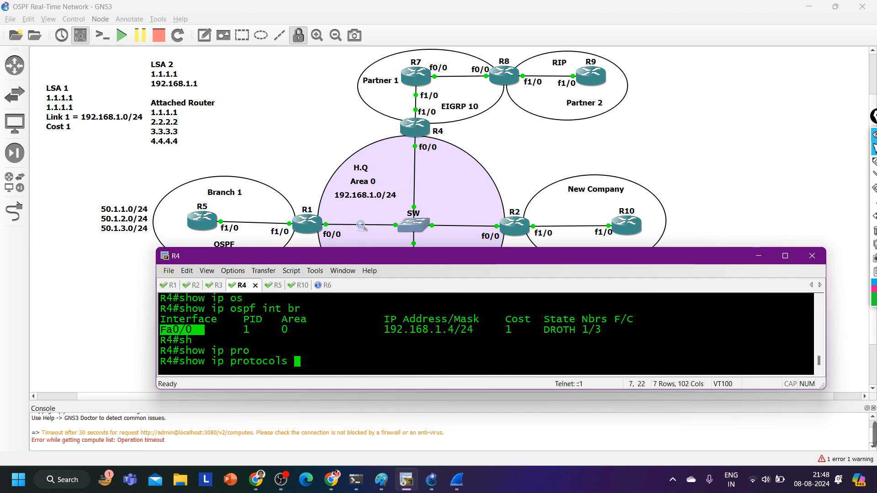
drag(659, 249, 659, 77)
key(Return)
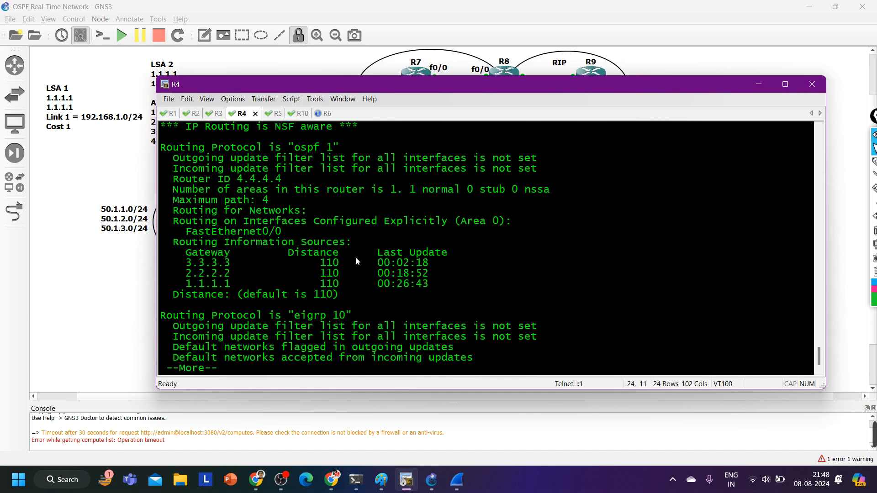
scroll(355, 261, up, 1)
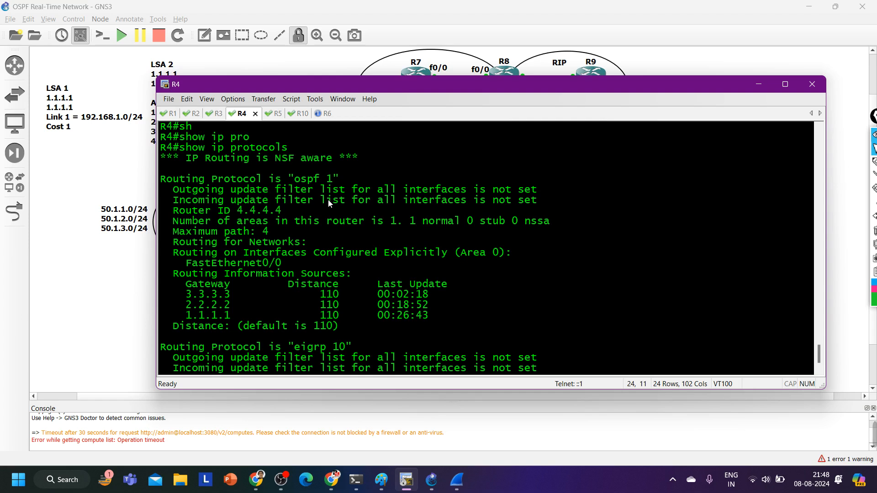
scroll(329, 204, down, 1)
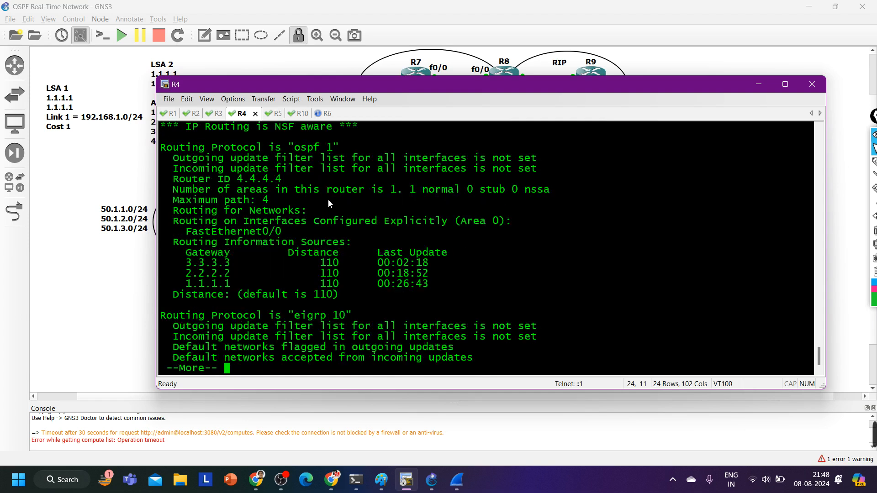
Page through R4's show ip protocols output to review the EIGRP 10 details and automatic summarization setting
key(Return)
key(Return)
key(Return)
key(Return)
key(Return)
key(Return)
key(Return)
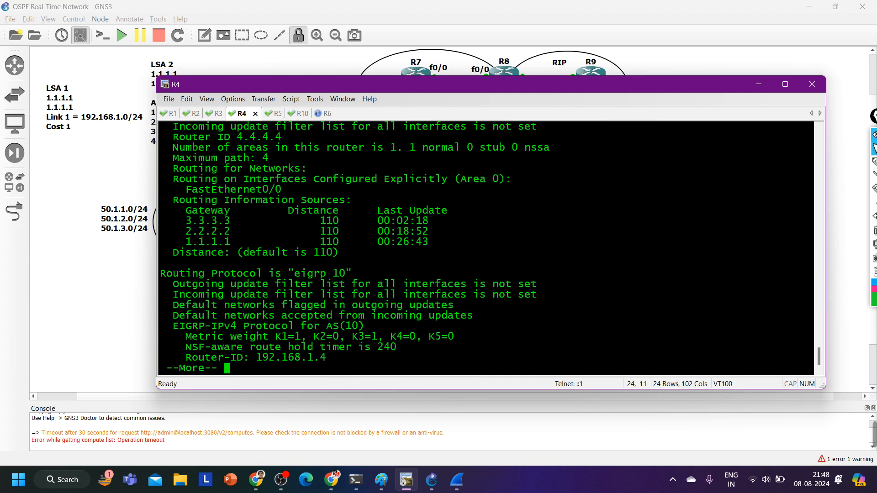
key(Return)
key(Return)
key(Return)
key(Return)
key(Return)
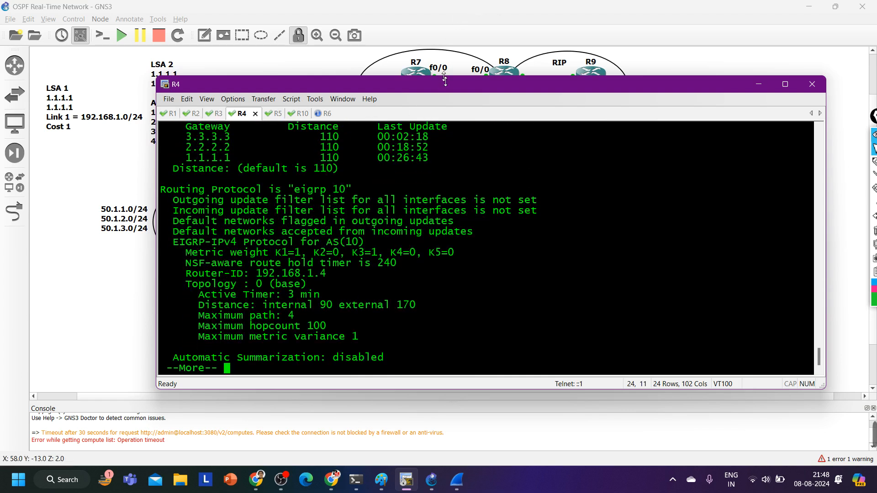
Shrink the terminal window to uncover the topology and open console sessions for R7, R8 and R9
drag(445, 81, 442, 208)
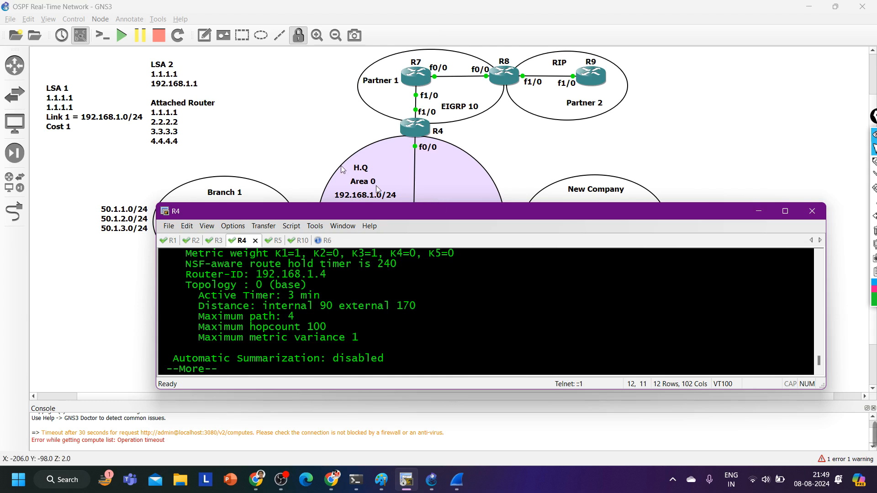
click(414, 79)
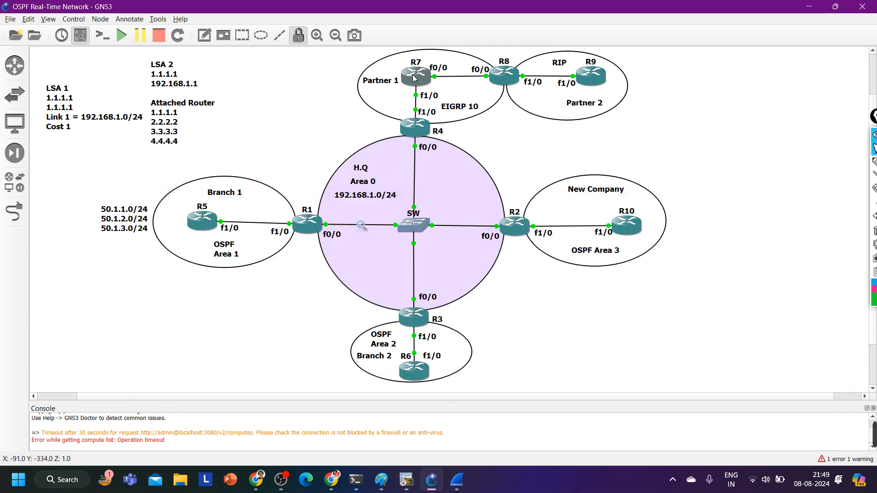
double_click(417, 83)
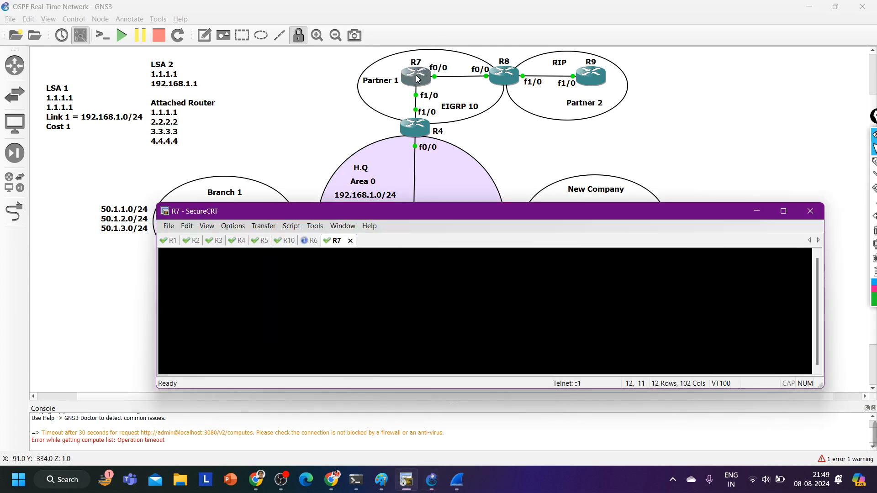
click(517, 73)
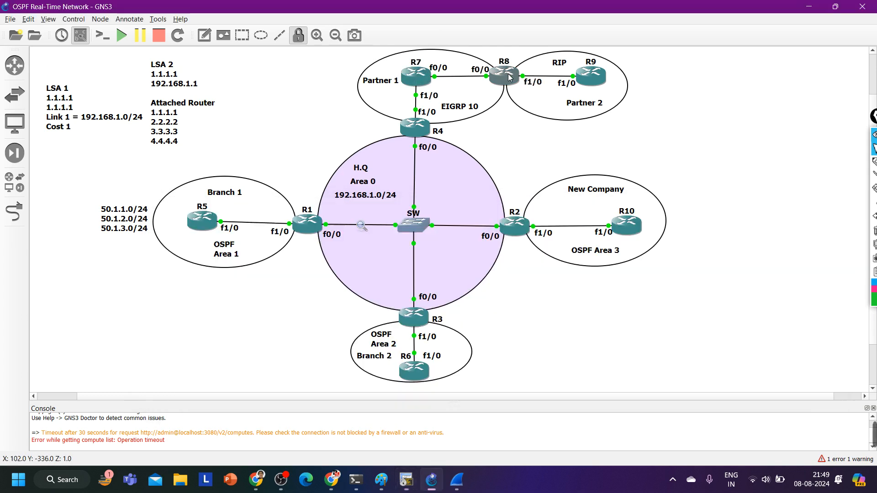
double_click(600, 78)
click(541, 100)
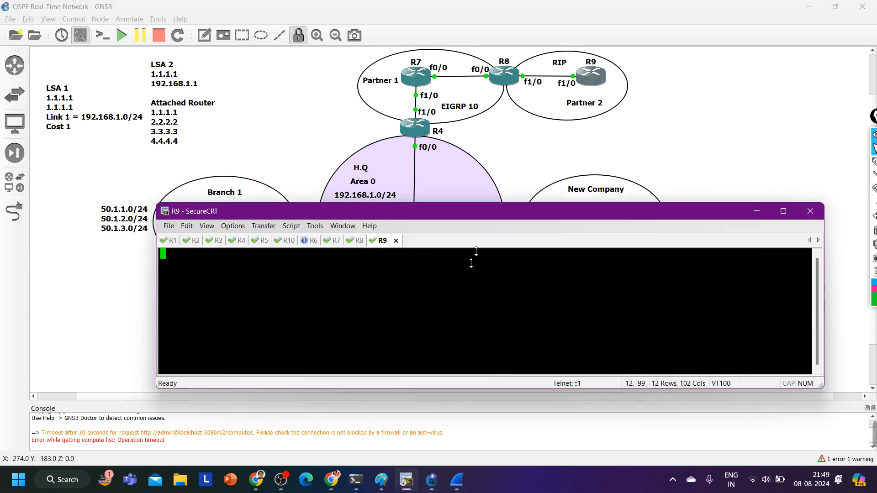
Wake R9's console and enter global configuration mode from the terminal
key(Return)
key(Return)
key(Return)
key(Return)
key(Return)
key(Return)
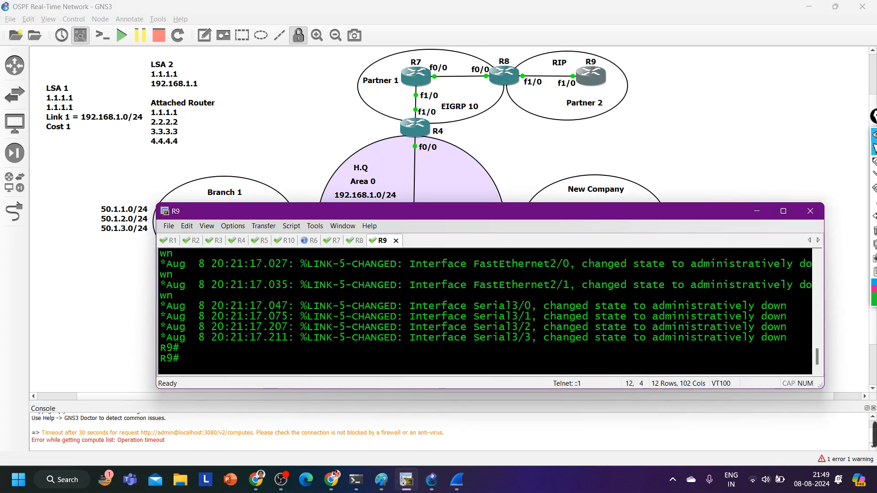
text(conf)
key(Tab)
key(Return)
key(Return)
key(Return)
key(Return)
key(Return)
key(Return)
key(Return)
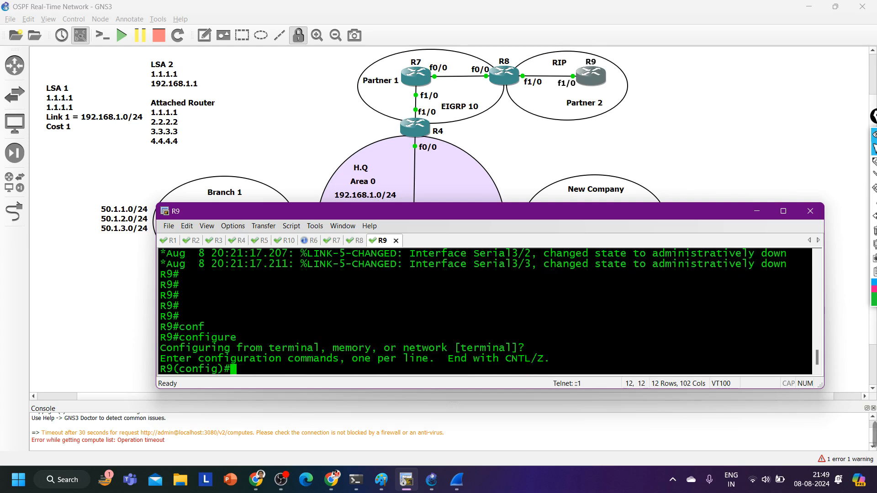
Enter interface f1/0 on R9 and enable it with no shutdown
text(int f1/0)
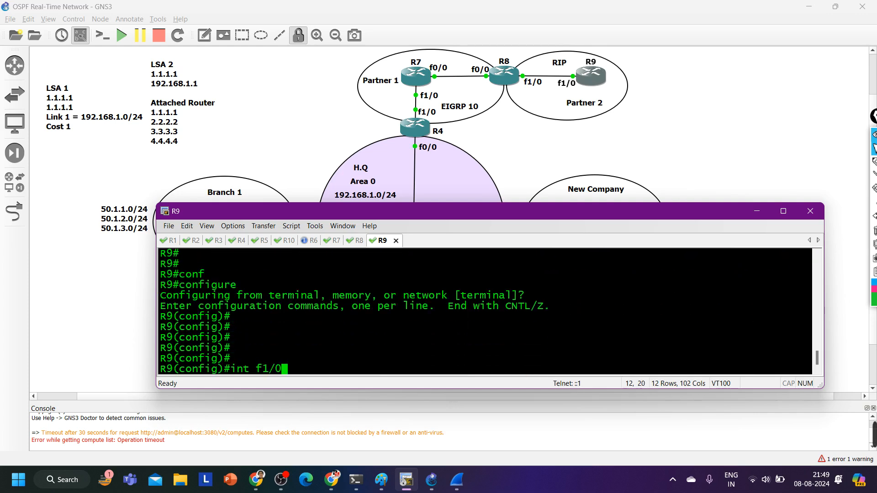
key(Return)
text(no sh)
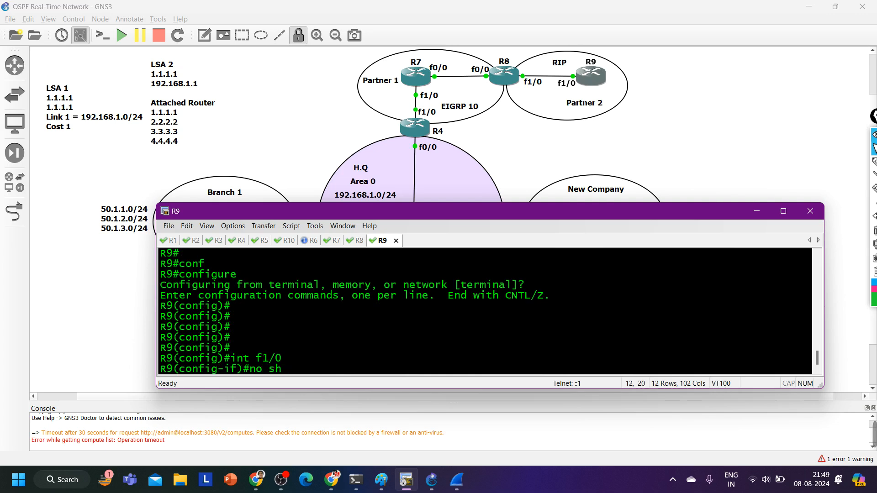
key(Tab)
key(Return)
Assign IP address 89.1.1.9 with mask 255.255.255.0 to R9's f1/0 interface and exit interface configuration
text(ip add)
key(Tab)
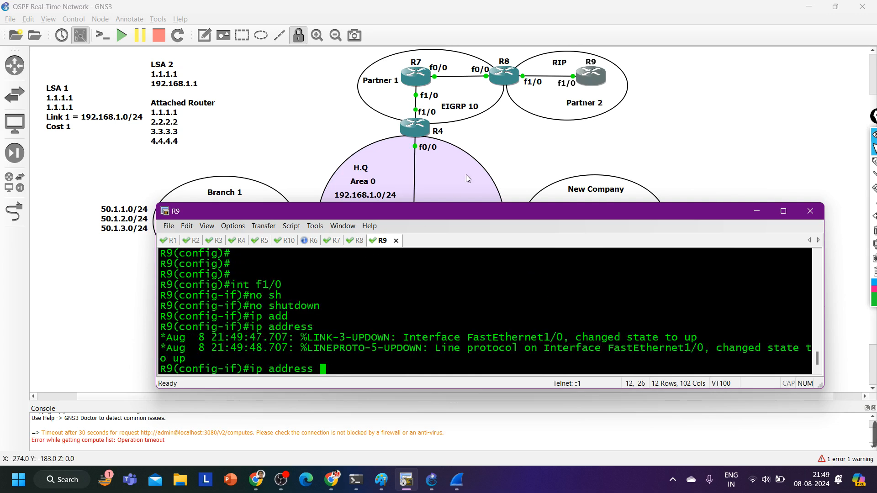
text(89.1.1.)
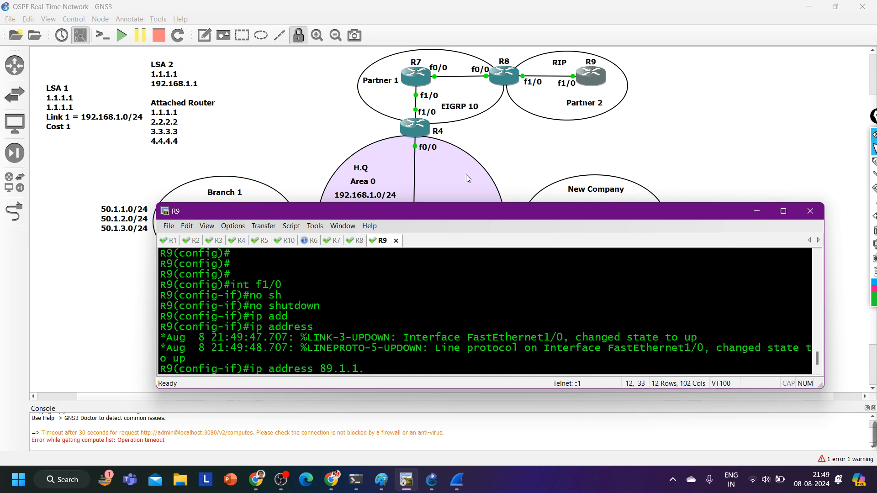
text(9 255.255.255.0)
key(Return)
text(e)
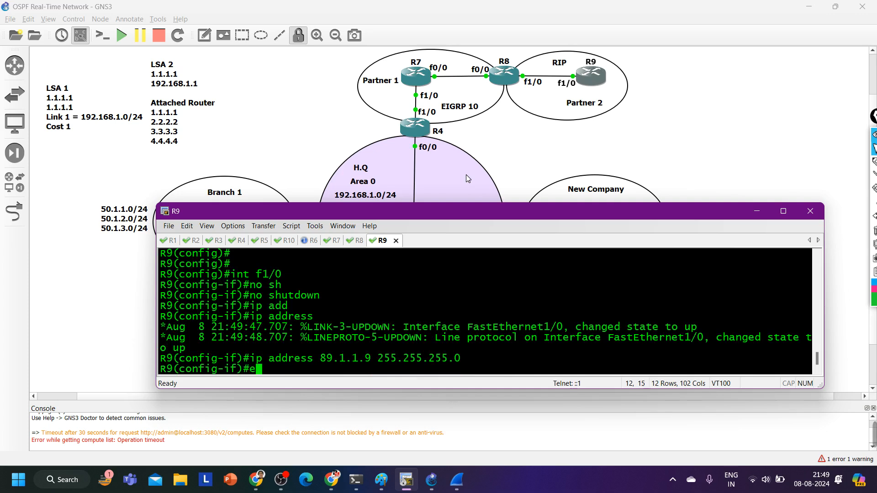
text(x)
key(Return)
Create loopback interface 1 on R9 with IP address 90.1.1.1 and mask 255.255.255.0, returning to global configuration mode
text(int l)
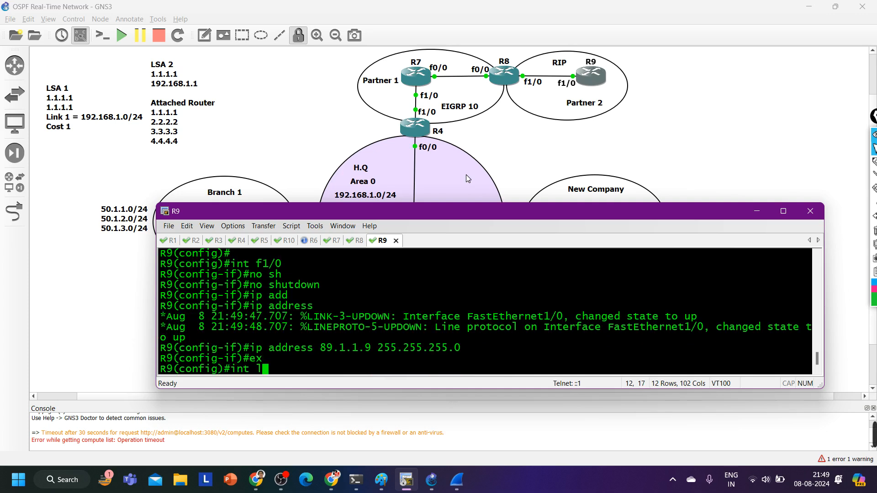
text(1)
key(Return)
text(ip add)
key(Tab)
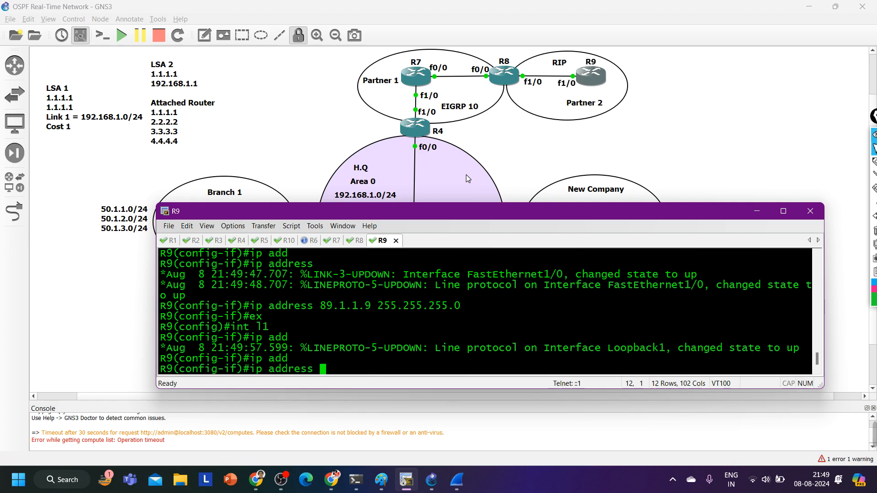
text(90.1.1)
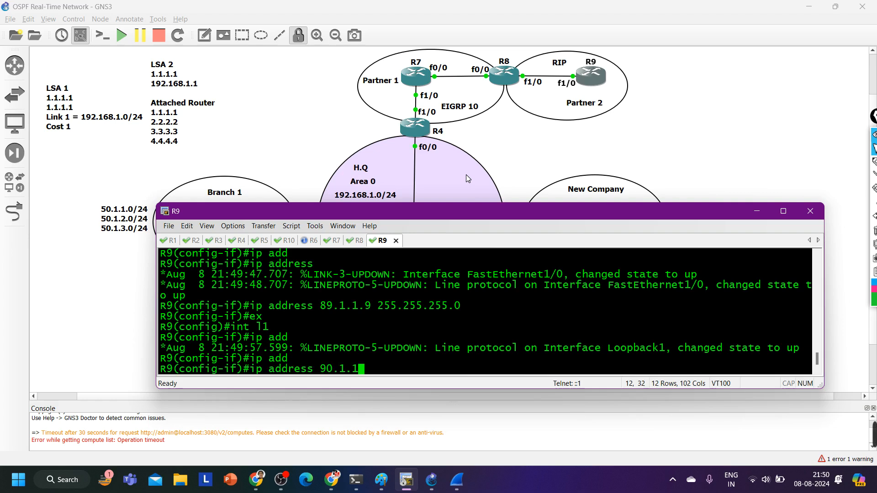
text(.1 255.255.2)
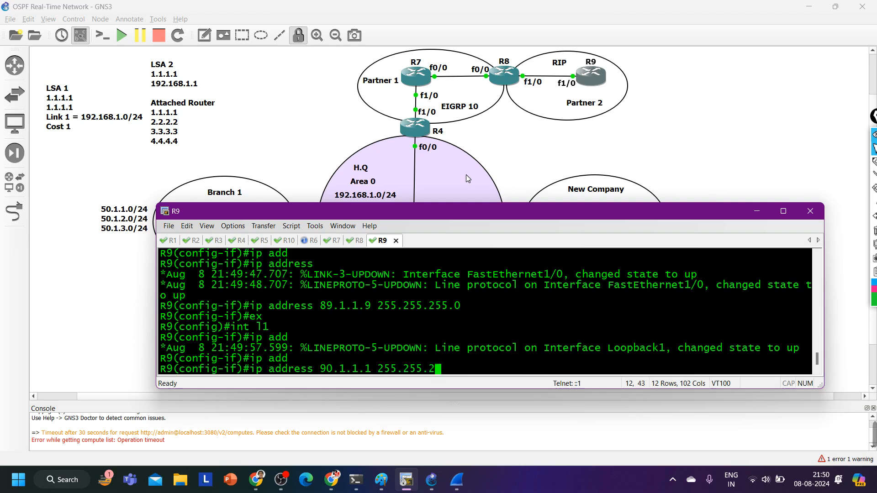
text(55.0)
key(Return)
text(ex)
key(Return)
key(Return)
key(Return)
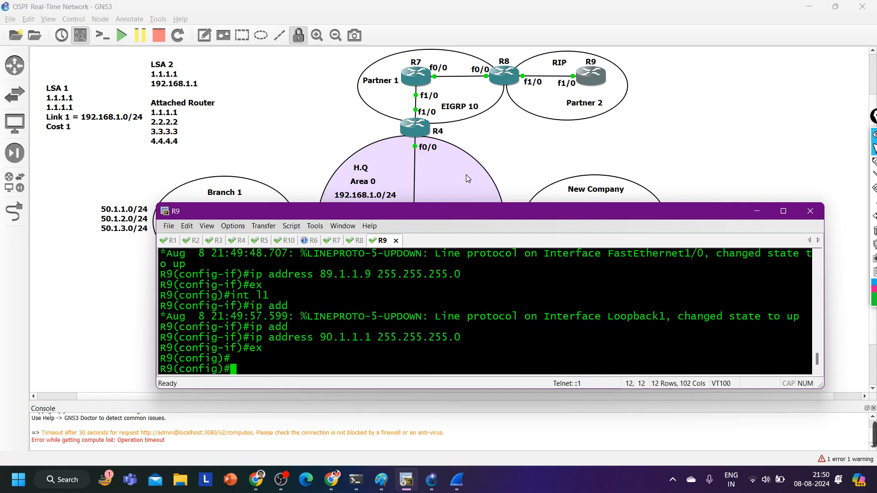
Start the RIP routing process on R9 and include all its interfaces with network 0.0.0.0
text(ro)
key(Tab)
text(ri)
key(Tab)
key(Return)
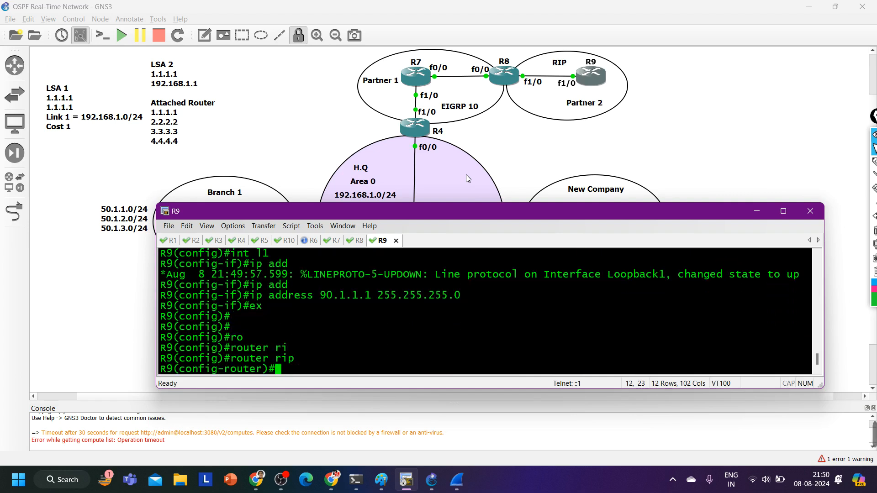
text(net)
key(Tab)
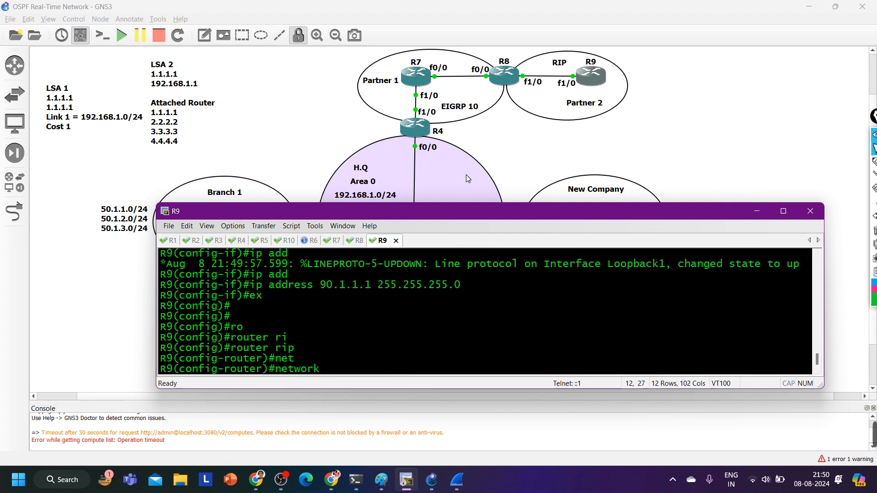
text(0.0.0.0)
key(Return)
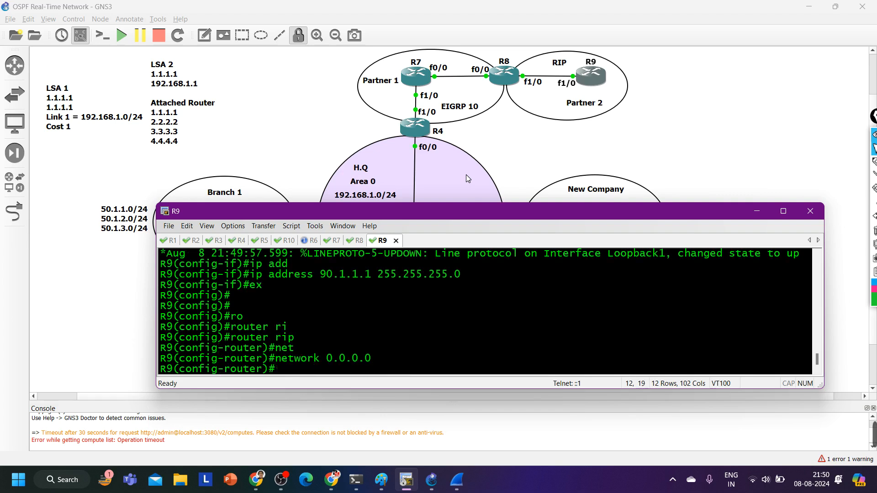
Set R9's RIP to version 2 with no auto-summary and return to privileged EXEC mode
text(ver)
key(Tab)
text(2)
key(Return)
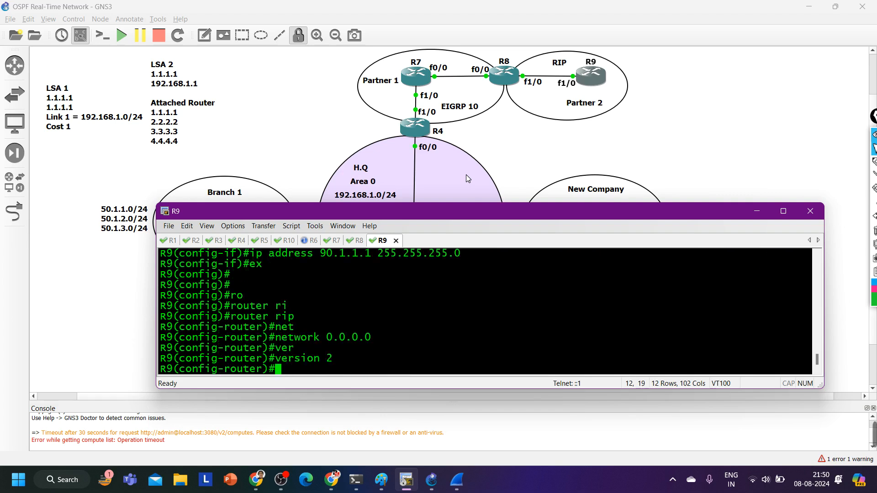
text(no au)
key(Tab)
key(Return)
key(ctrl+z)
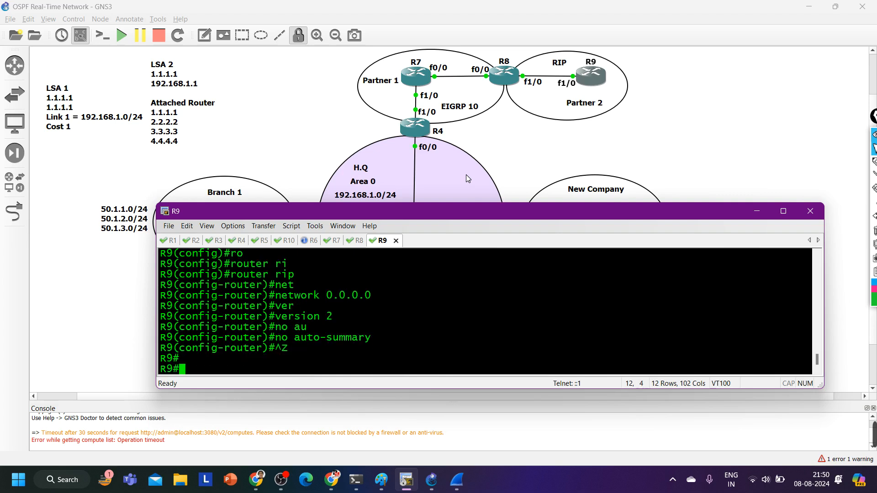
Save R9's configuration with wr, confirming the overwrite of the previous NVRAM configuration
text(wr)
key(Return)
key(Return)
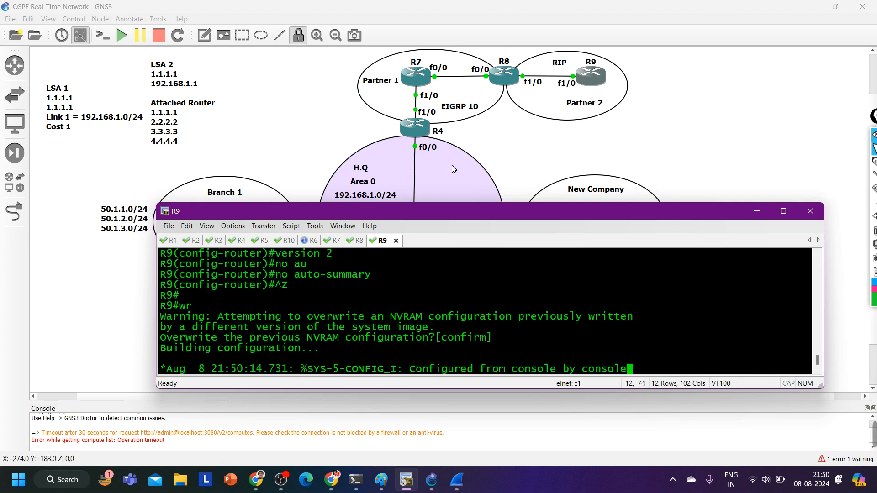
Switch to R8's console session, wake it and enter global configuration mode from the terminal
click(354, 245)
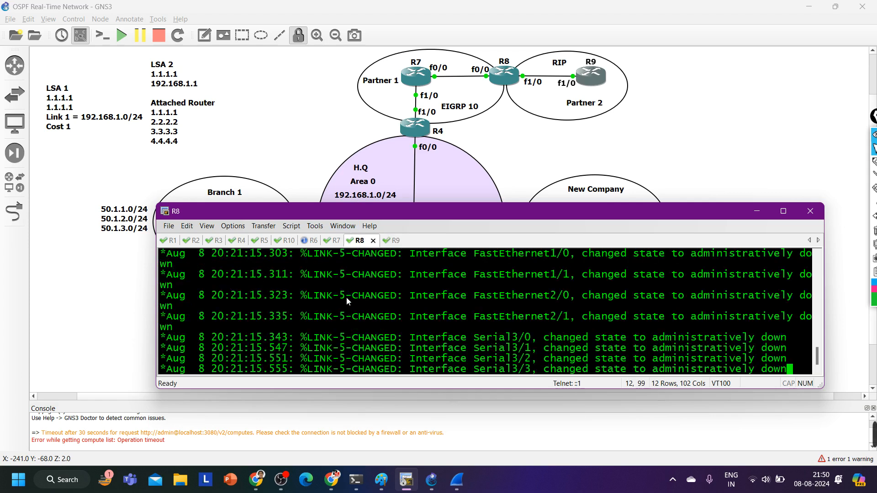
key(Return)
key(Return)
key(Return)
key(Return)
key(Return)
text(conf)
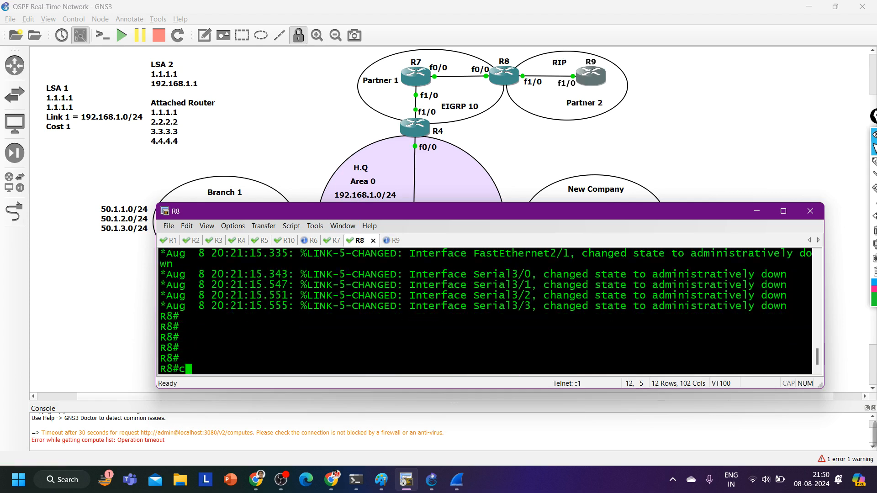
key(Tab)
key(Return)
key(Return)
key(Return)
key(Return)
key(Return)
Enter interface f1/0 on R8 and enable it with no shutdown
text(ig)#i)
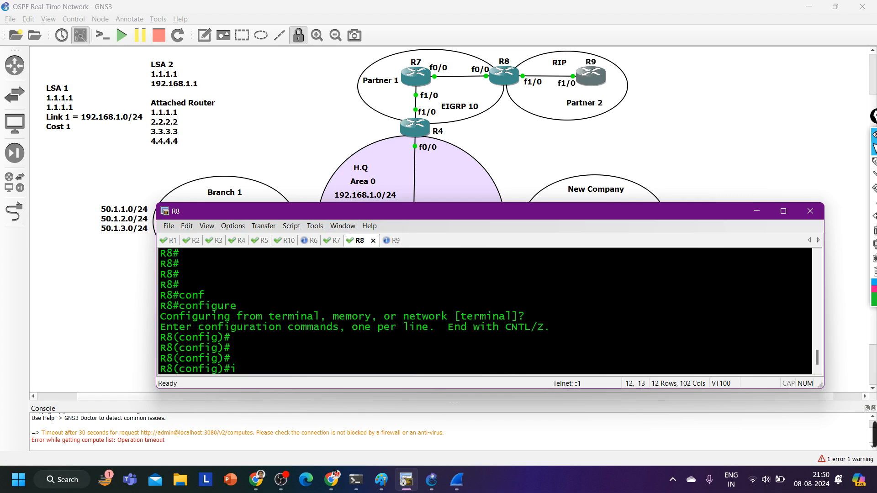
text(nt f1/0)
key(Return)
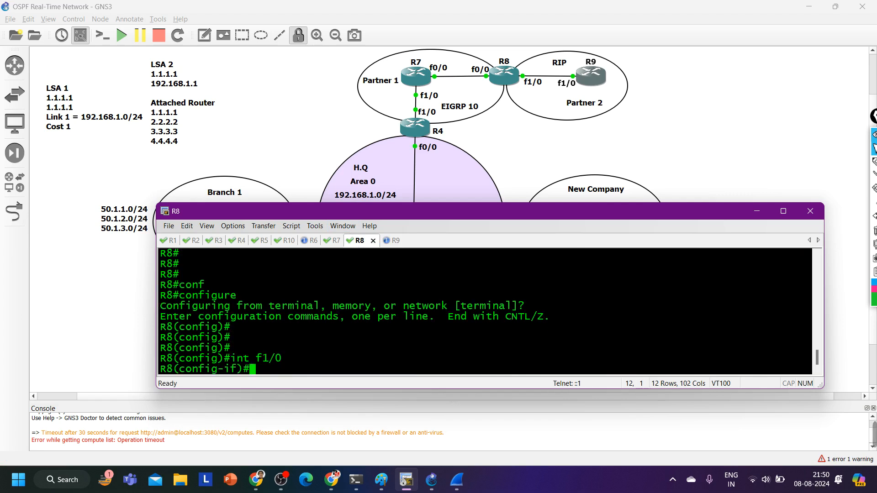
text(no sh)
key(Tab)
key(Return)
Assign IP address 89.1.1.8 with mask 255.255.255.0 to R8's f1/0, repeat no shutdown and exit the interface
text(ip add)
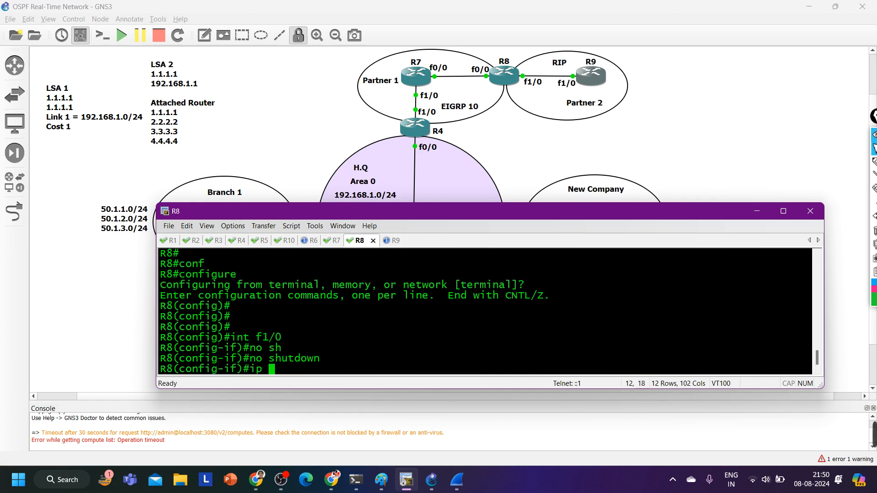
key(Tab)
text(89)
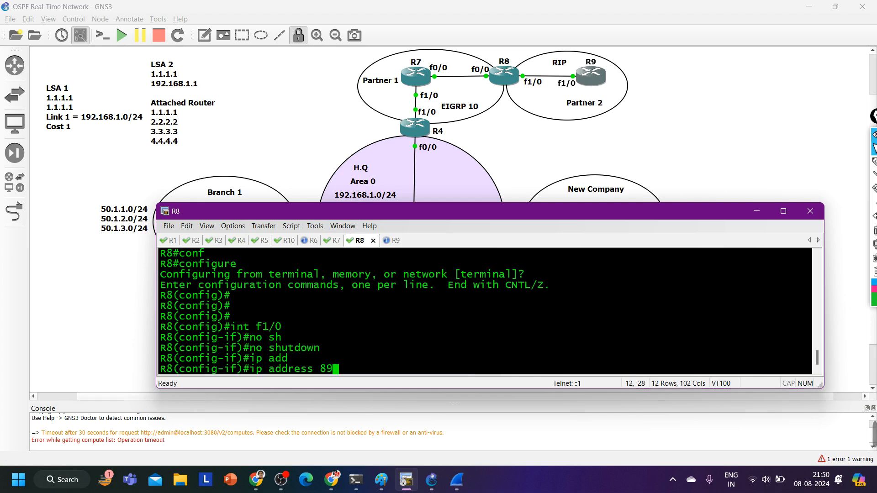
text(.1.1.8 2)
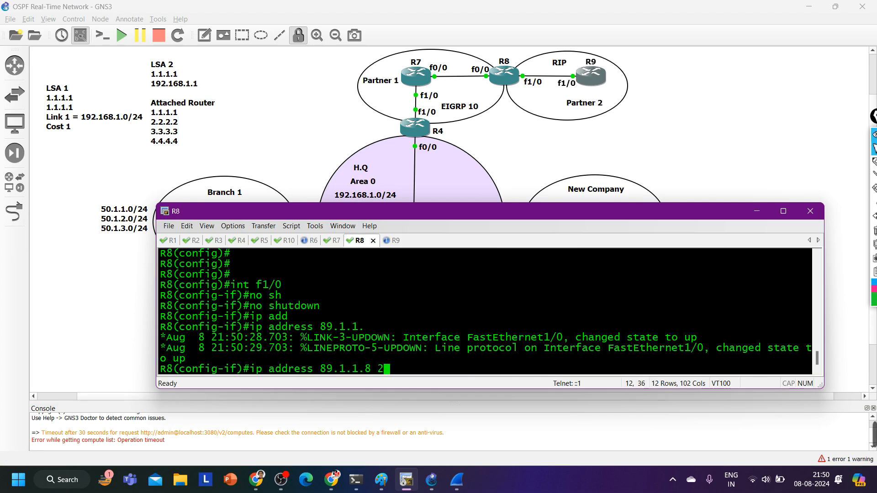
text(55.255.255.255.0)
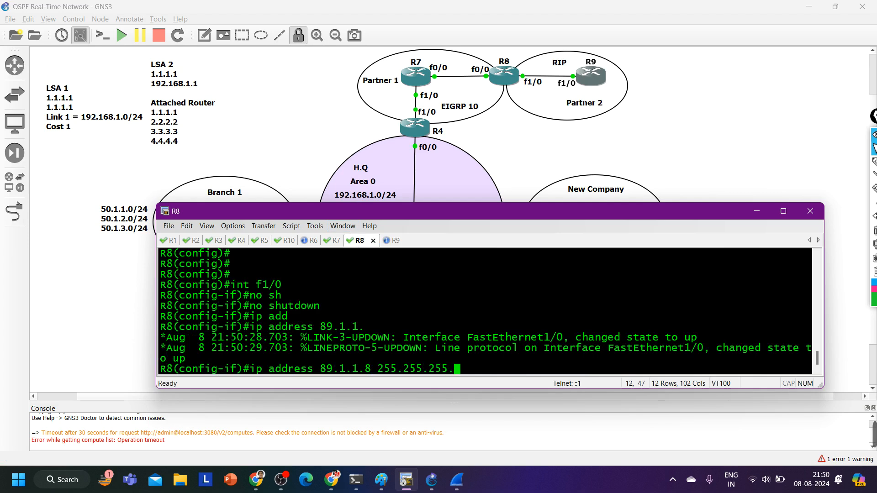
key(Return)
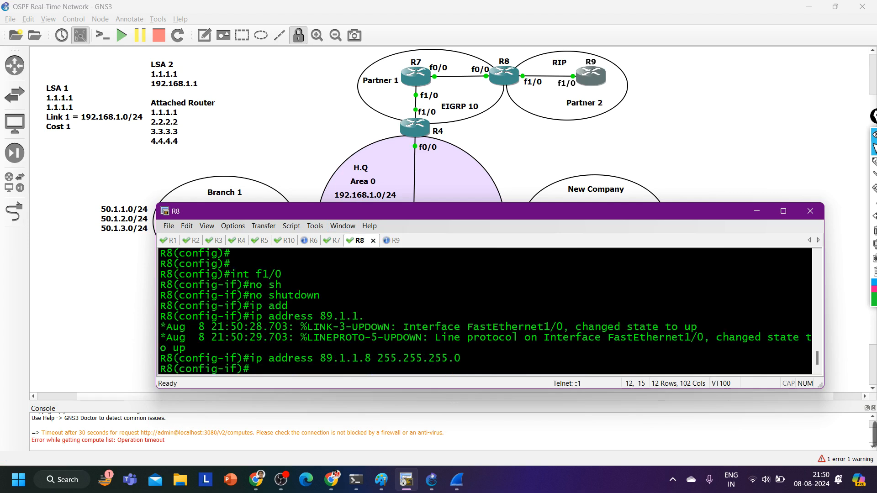
text(no sh)
key(Return)
text(ex)
key(Return)
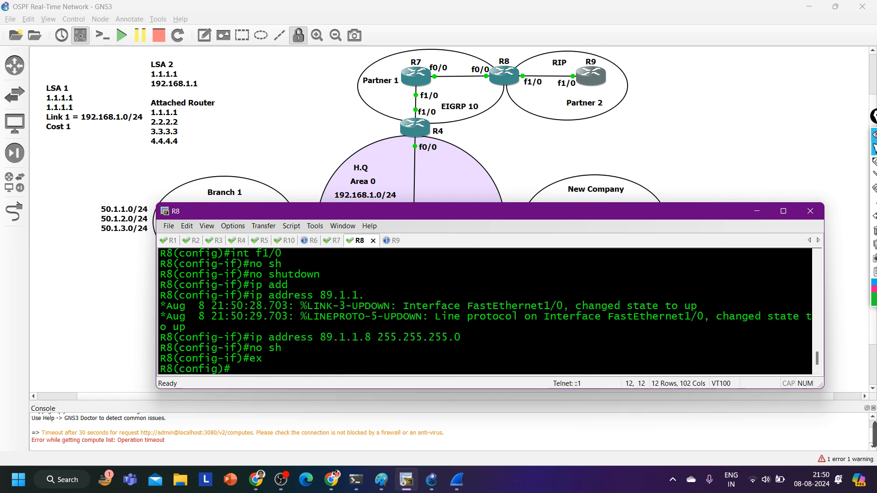
Assign IP address 78.1.1.8 with mask 255.255.255.0 to R8's f0/0 interface and exit interface configuration
text(int f0/0)
key(Return)
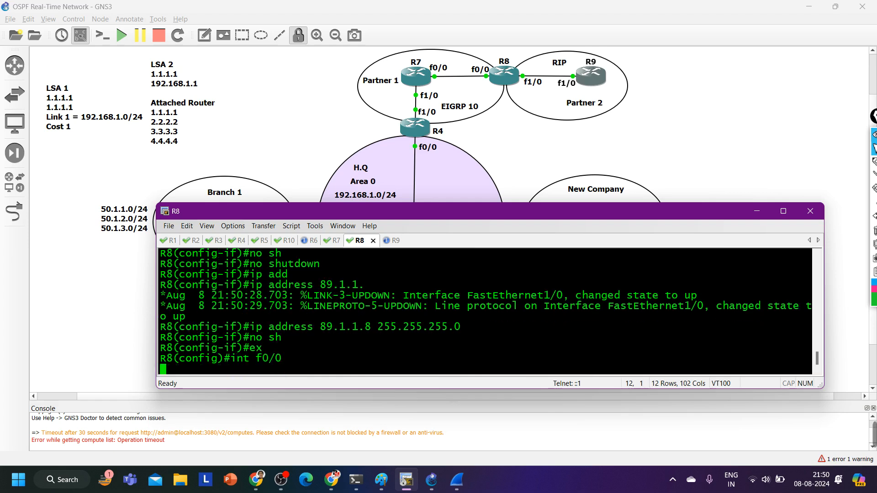
text(ip add)
key(Tab)
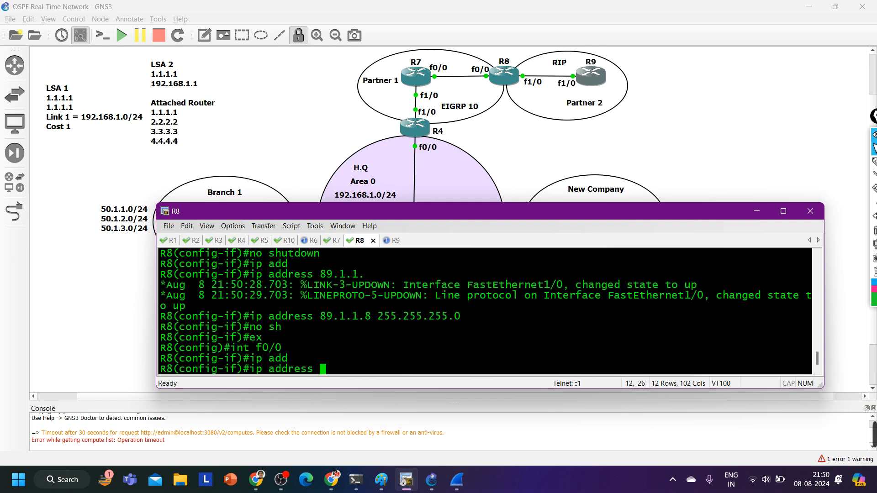
text(48.1.1.)
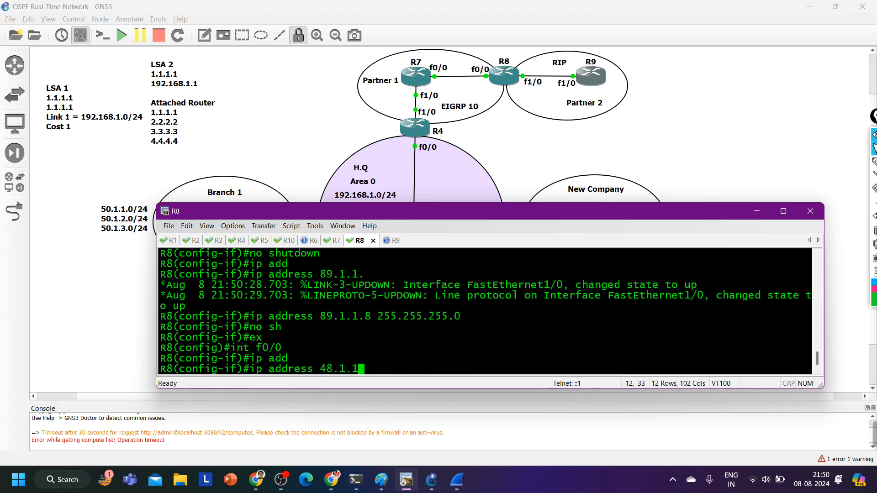
key(BackSpace)
key(BackSpace)
key(BackSpace)
key(BackSpace)
key(BackSpace)
key(BackSpace)
key(BackSpace)
key(BackSpace)
text(78.1.1.8)
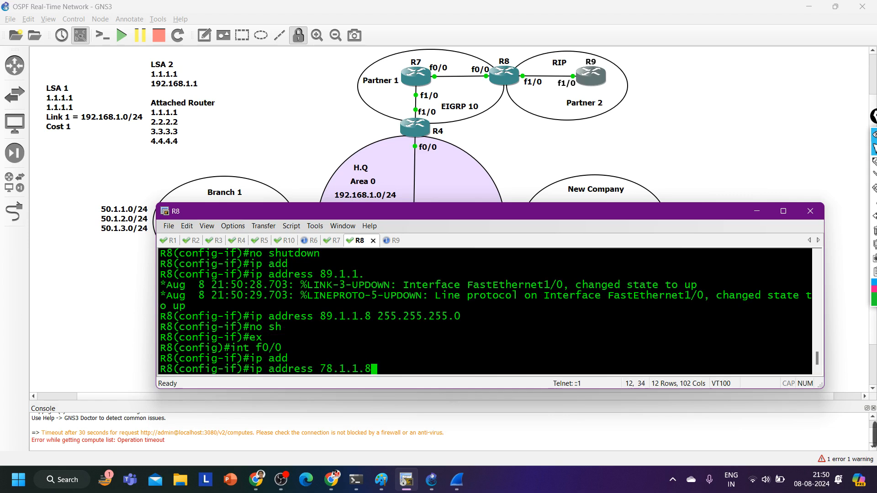
text( 255.255.255.0)
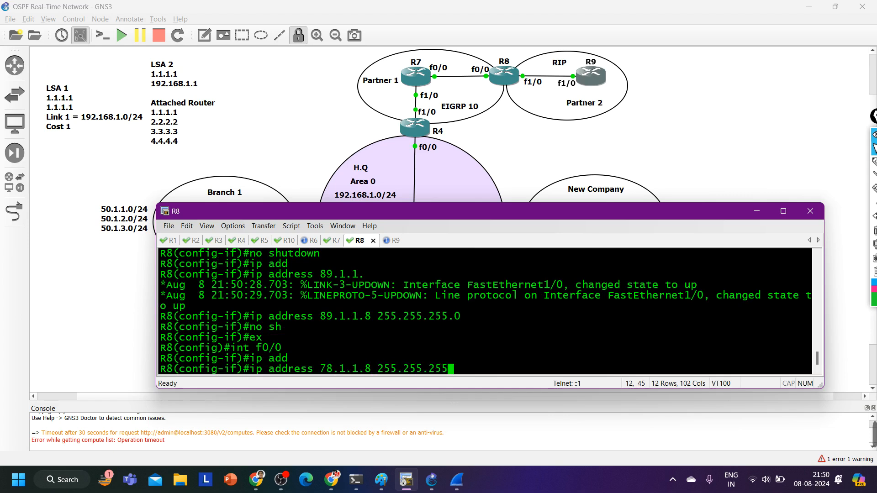
key(Return)
text(ex)
key(Return)
key(Return)
key(Return)
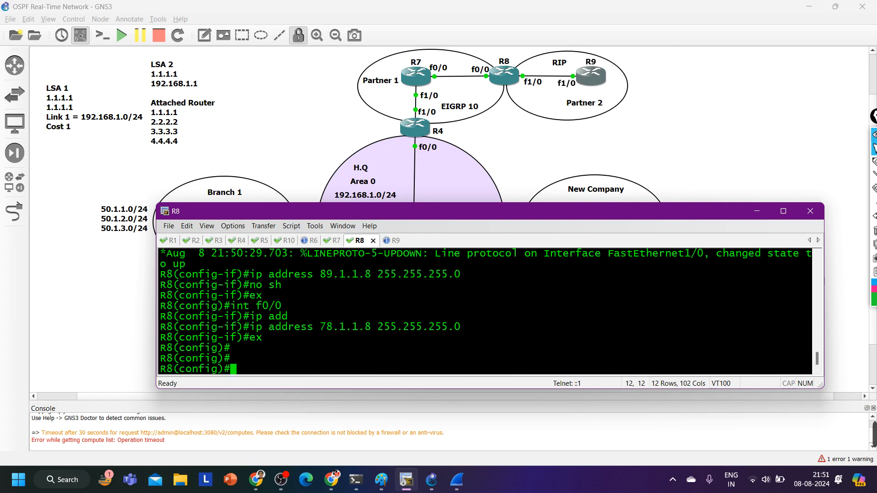
Start the RIP routing process on R8, set to version 2 with no auto-summary
text(ro)
key(Tab)
text(ri)
key(Tab)
key(Return)
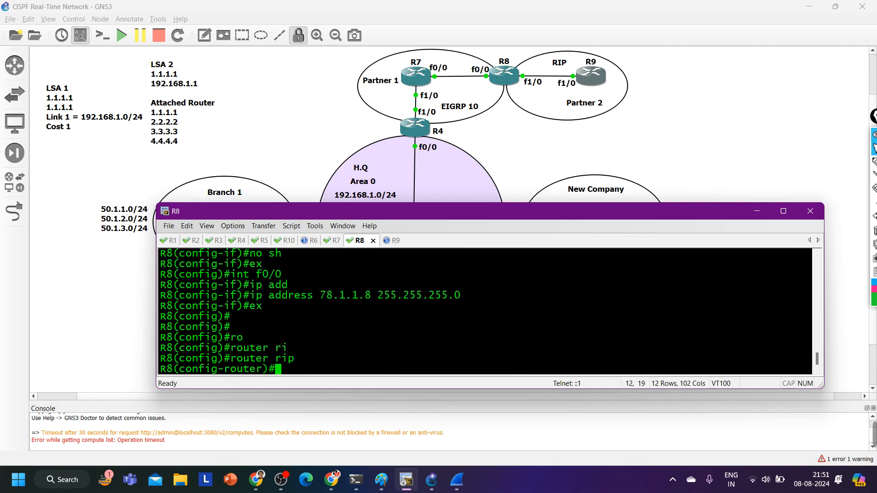
text(ver)
key(Tab)
text(2)
key(Return)
text(no)
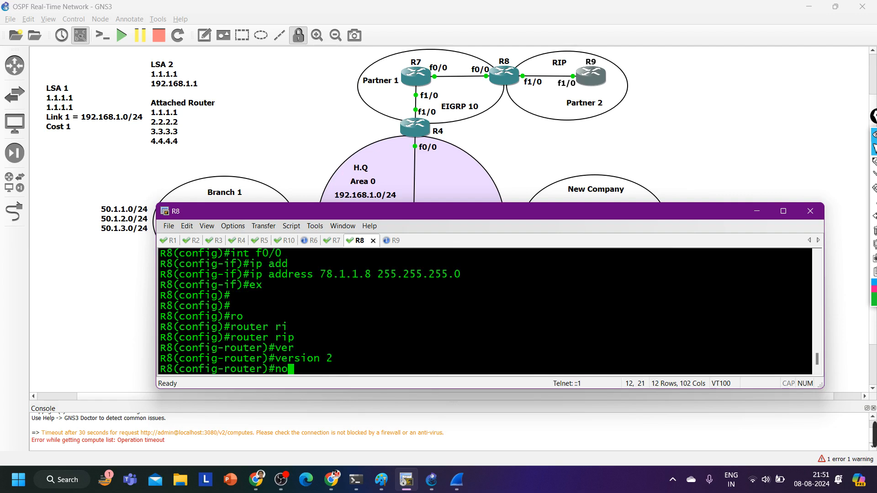
text( au)
key(Tab)
key(Return)
Add network 89.1.1.0 to R8's RIP process
text(net)
key(Tab)
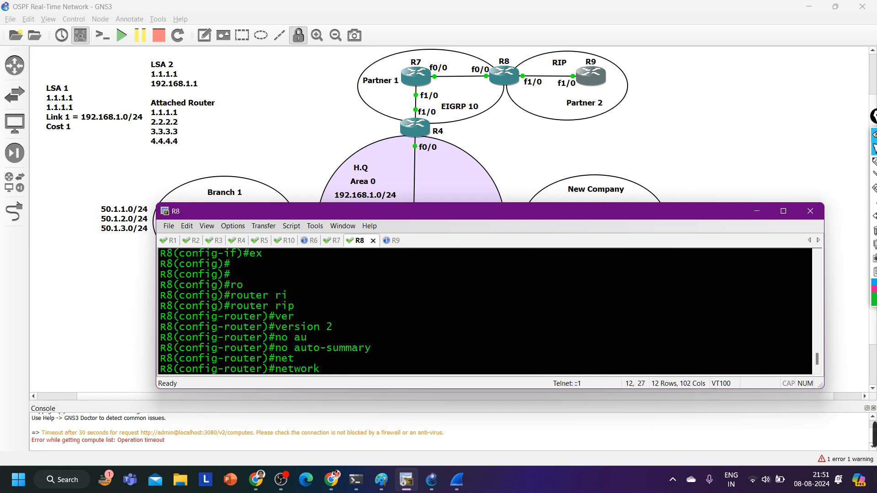
text(89.1.1.0)
key(Return)
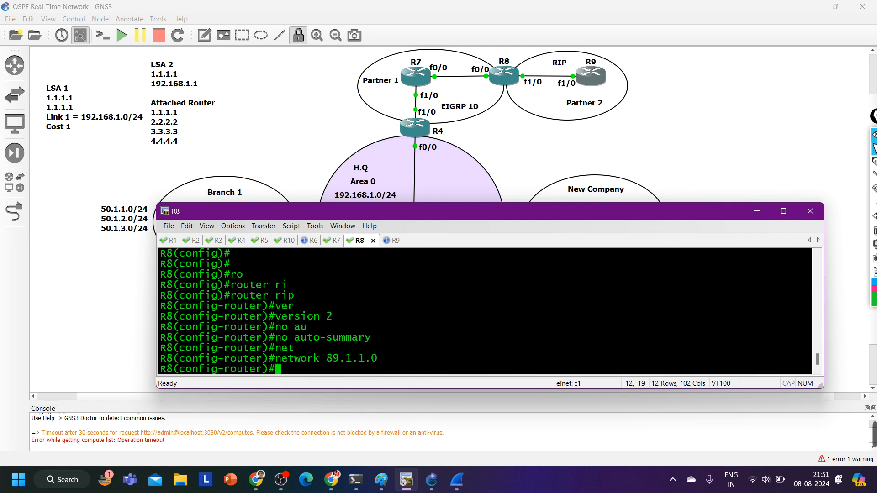
Display R8's RIP database from within router configuration mode with do show ip rip dat
text(do s)
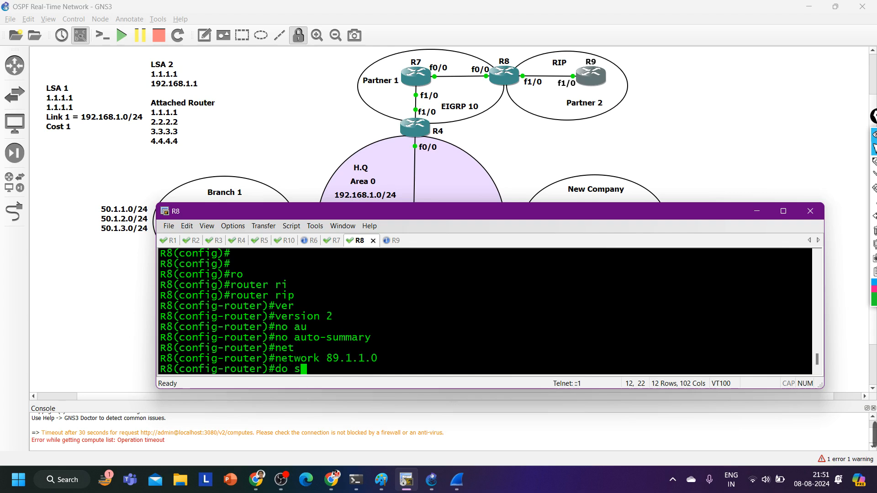
text(how ip rip)
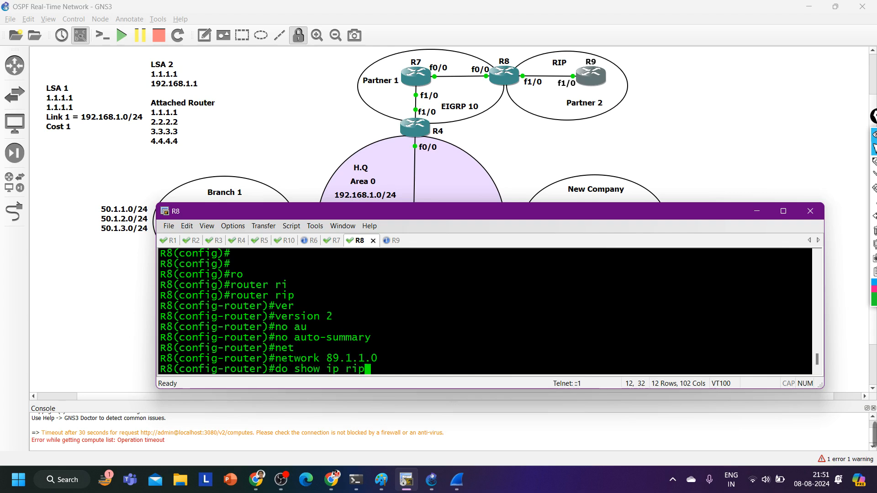
key(Return)
key(Up)
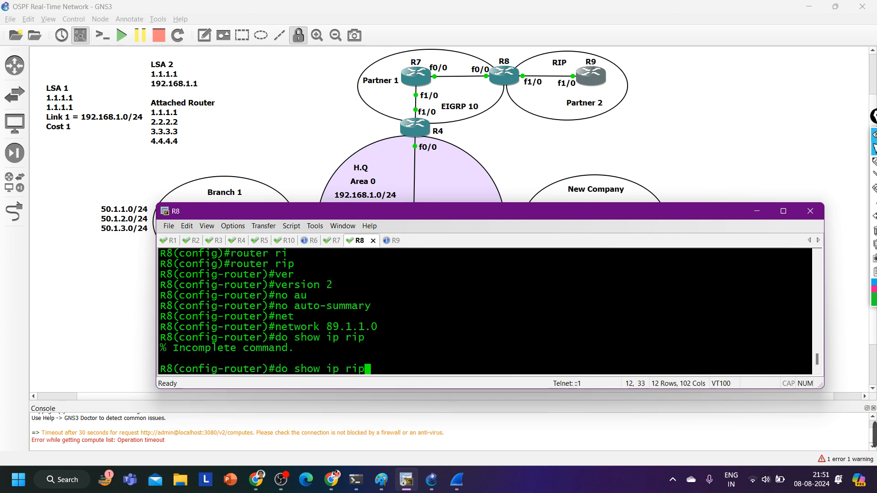
text(dat)
key(Return)
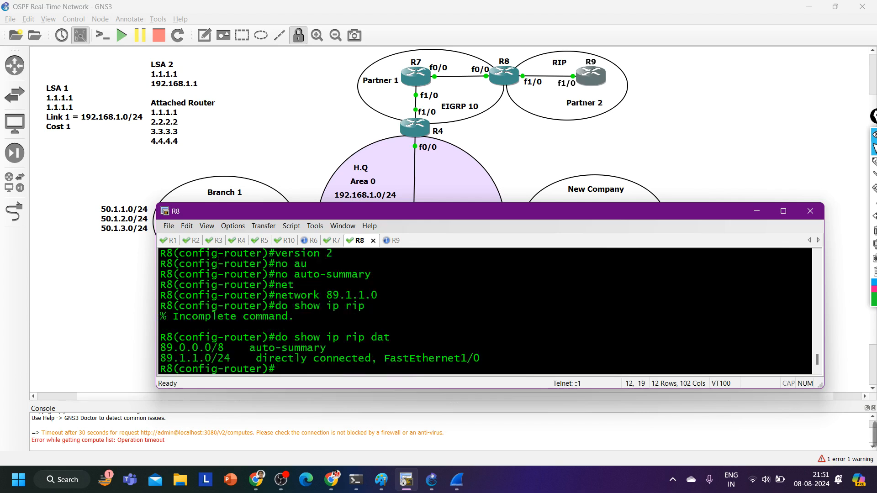
Highlight the network entries in R8's RIP database output for review
key(Return)
key(Return)
key(Return)
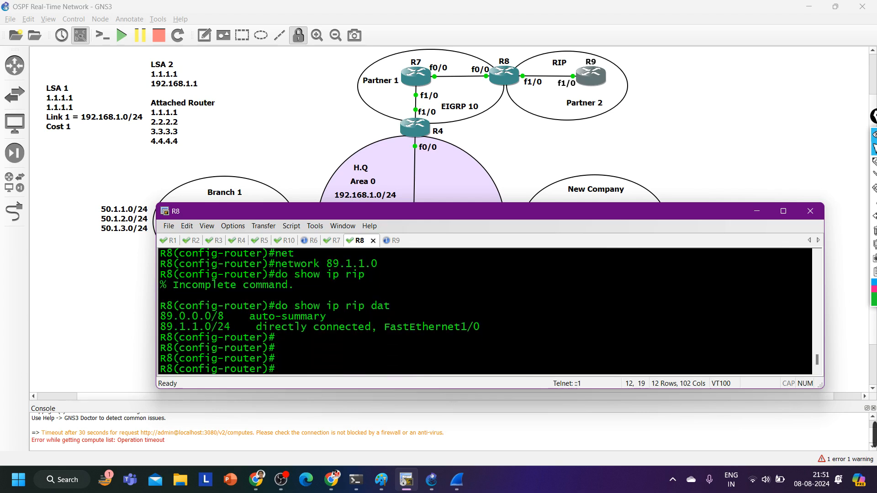
drag(174, 316, 379, 338)
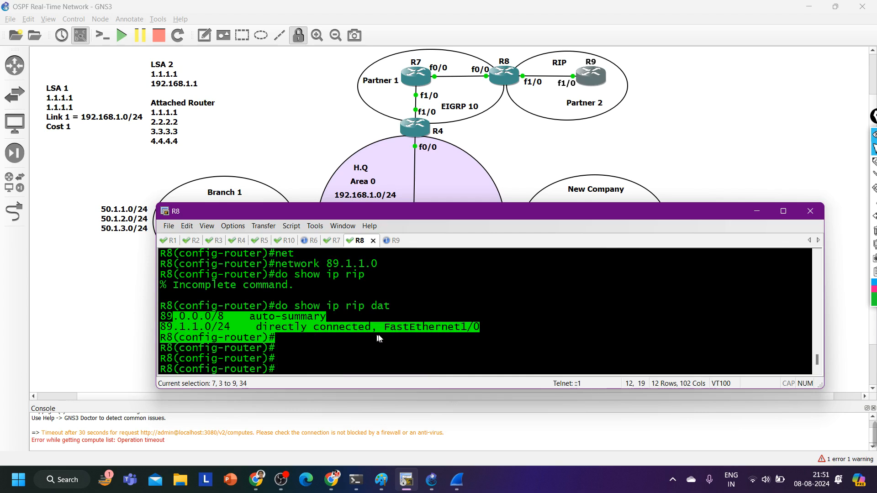
Display R9's RIP database with show ip rip database and highlight the 90.1.1.0/24 entry
click(394, 241)
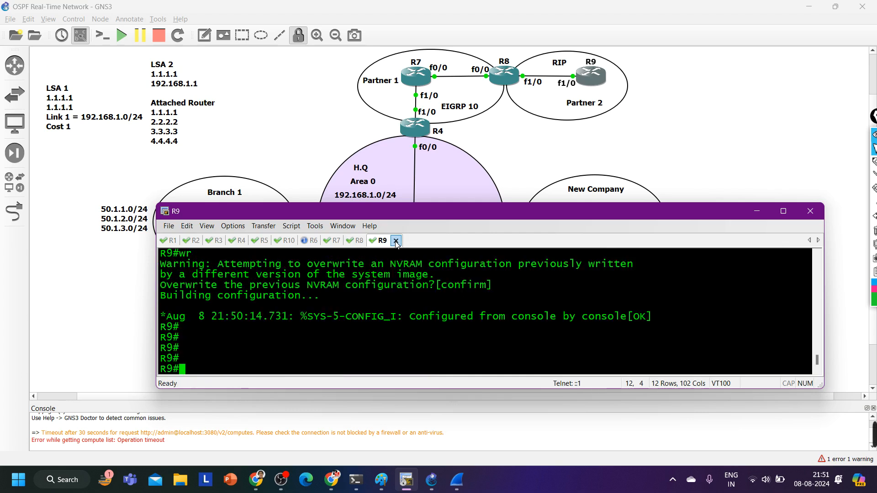
text(sh)
key(Tab)
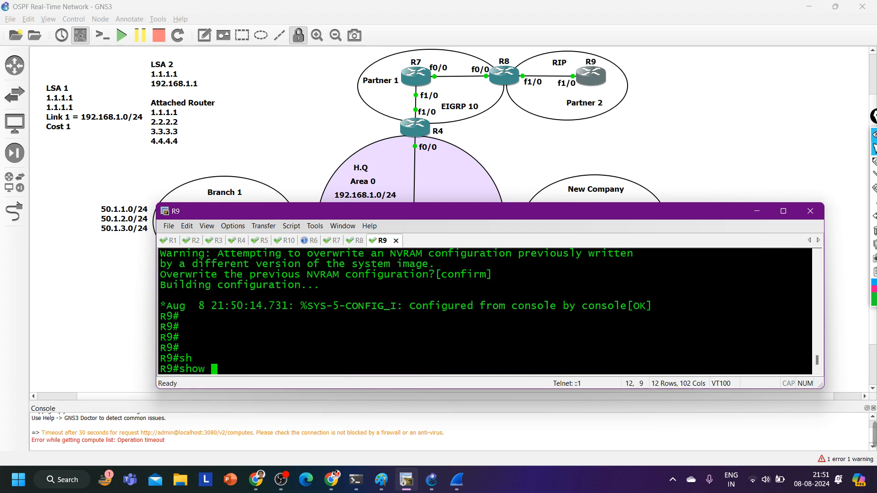
text(ip ri)
key(Tab)
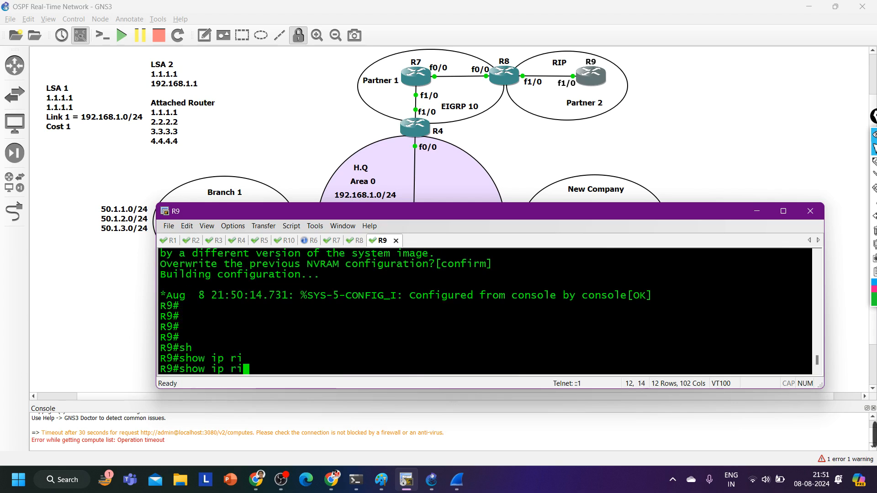
text(p da)
key(Tab)
key(Return)
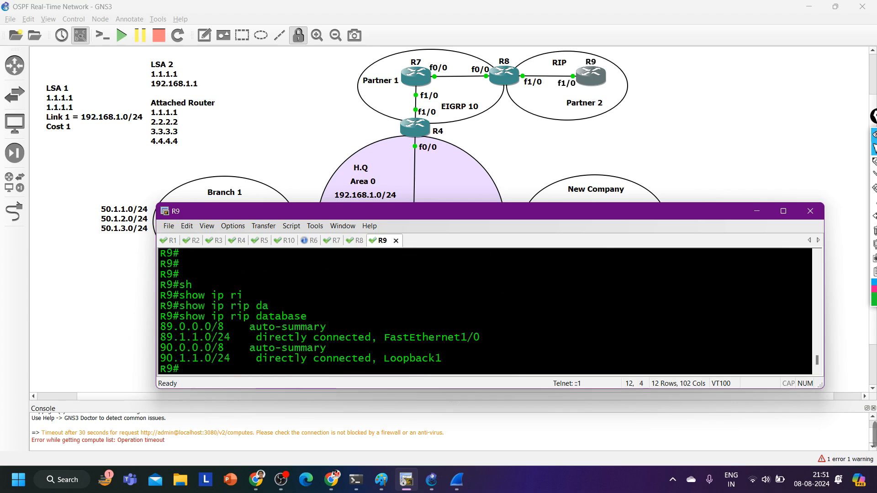
drag(172, 358, 185, 369)
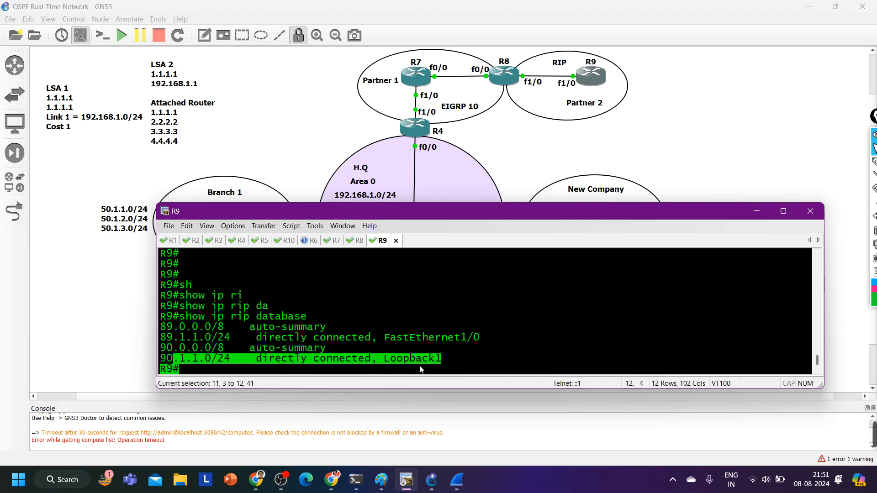
Display R8's RIP database again with do show ip rip dat and highlight the 90.0.0.0/8 summary entry
click(363, 242)
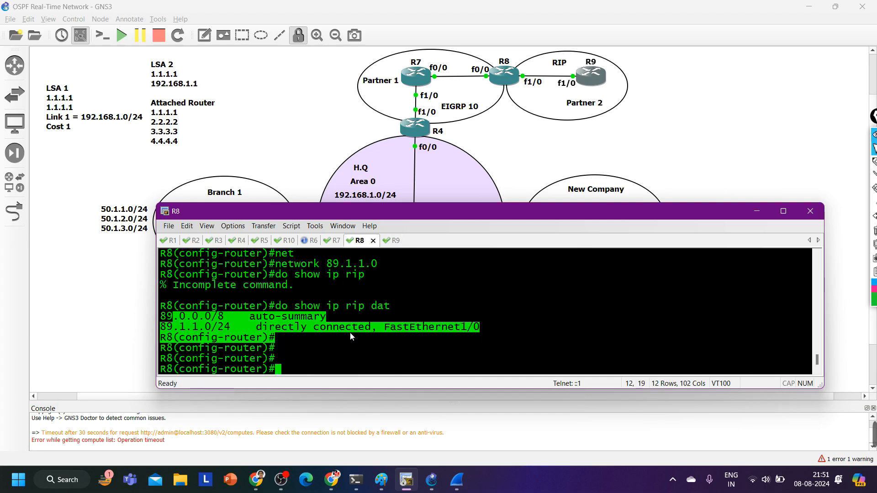
key(Up)
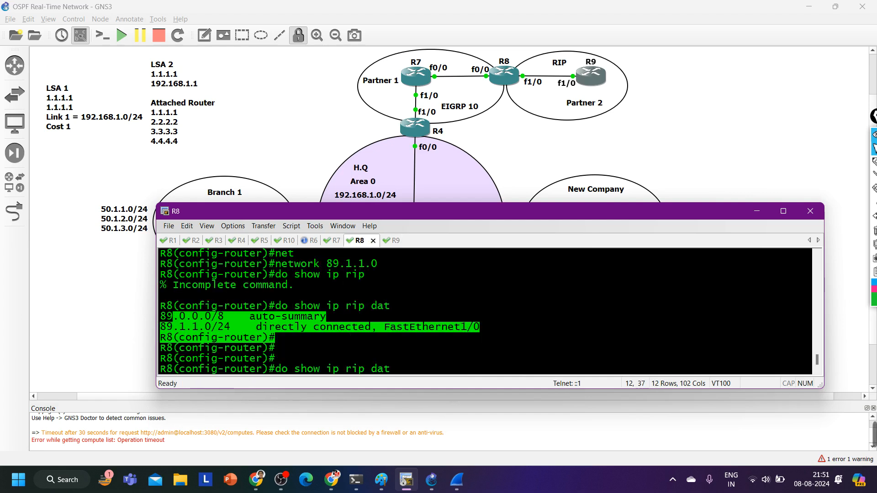
key(Return)
key(Return)
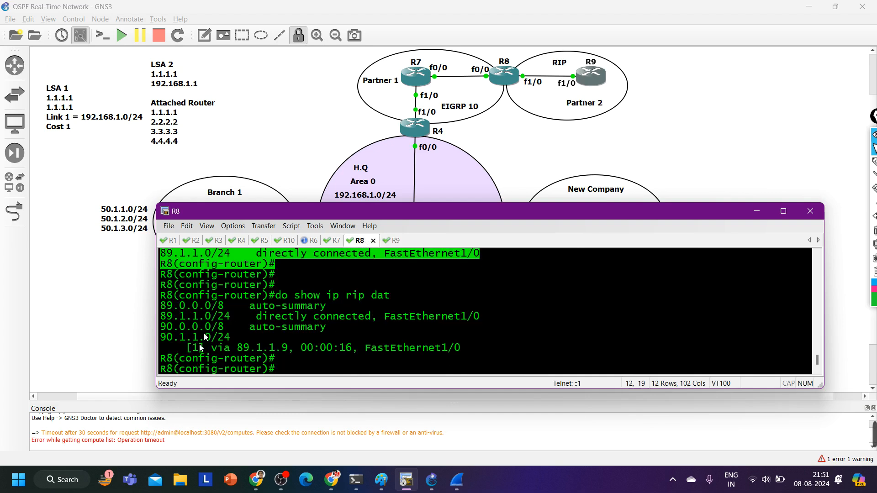
drag(161, 327, 332, 328)
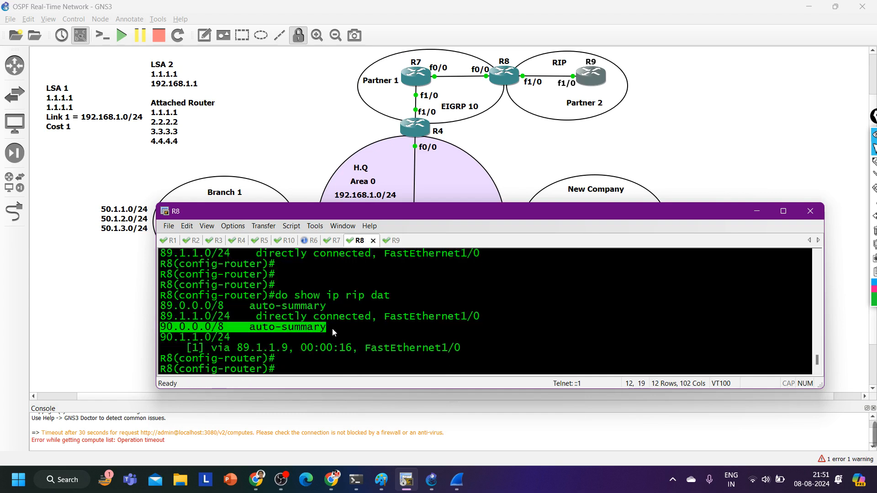
Display R8's RIP-learned routes with do show ip route rip and highlight the 90.1.1.0 route
text(do show ip)
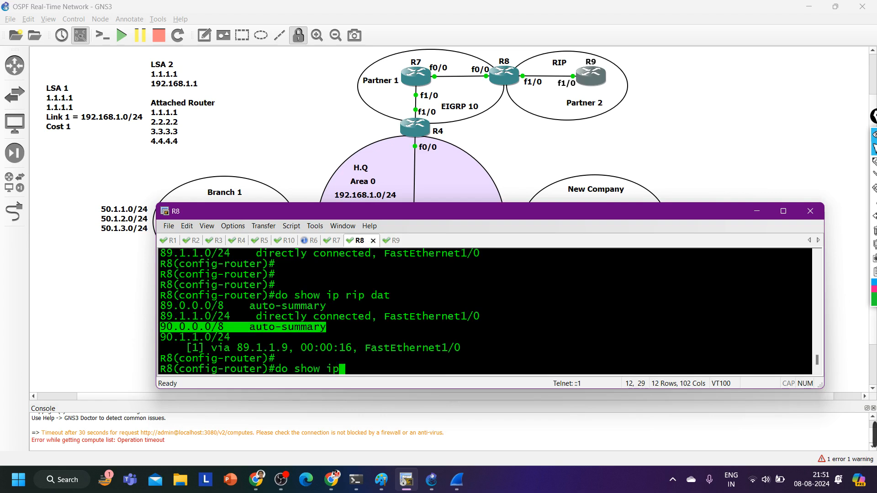
text( route )
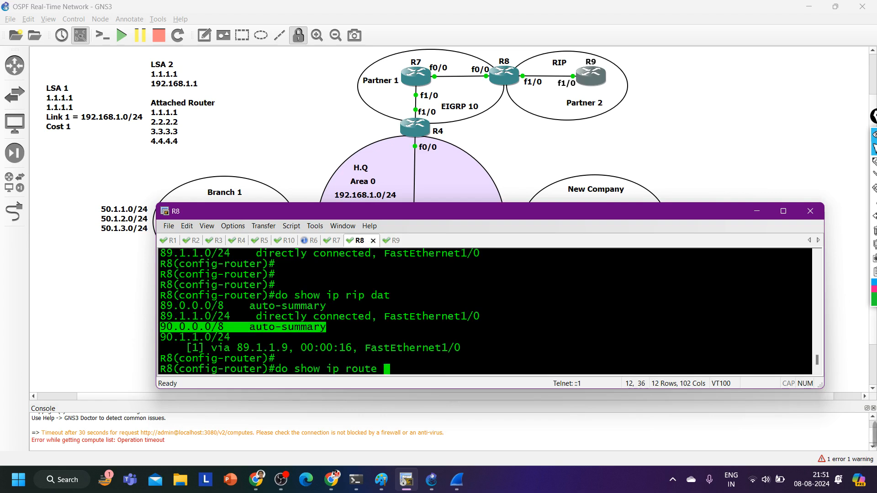
text(rip)
key(Return)
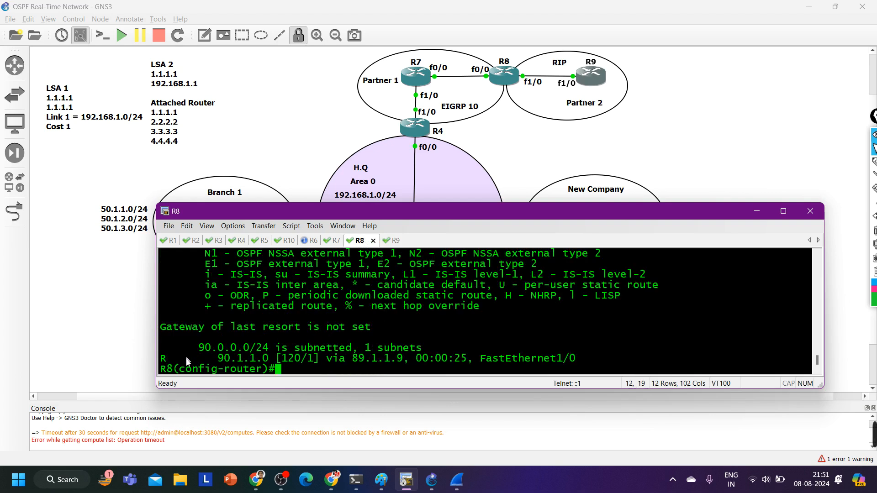
drag(180, 352, 588, 361)
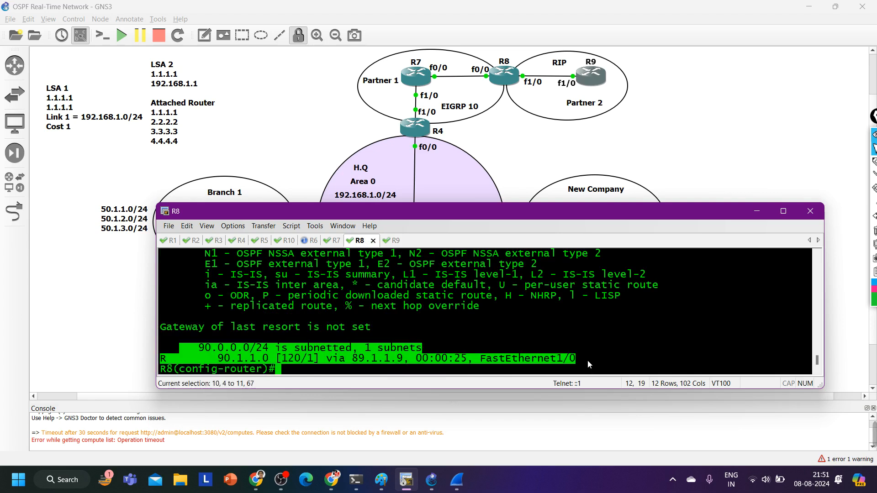
Exit R8's RIP configuration and start the EIGRP routing process with autonomous system number 10
text(exi)
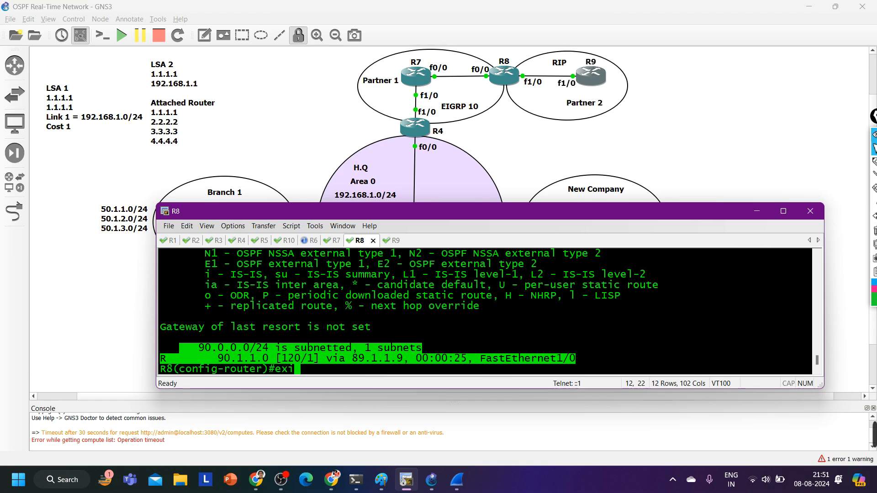
key(Return)
key(Return)
key(Return)
text(ro)
key(Tab)
text(r ei)
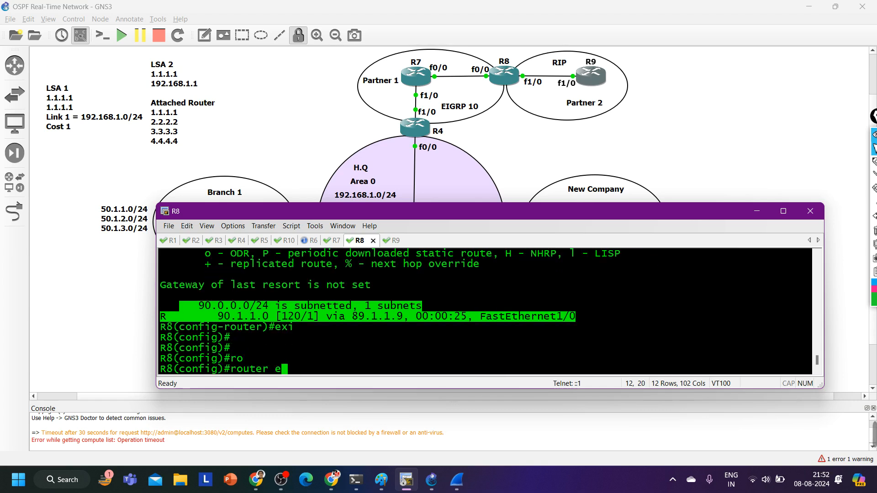
key(Tab)
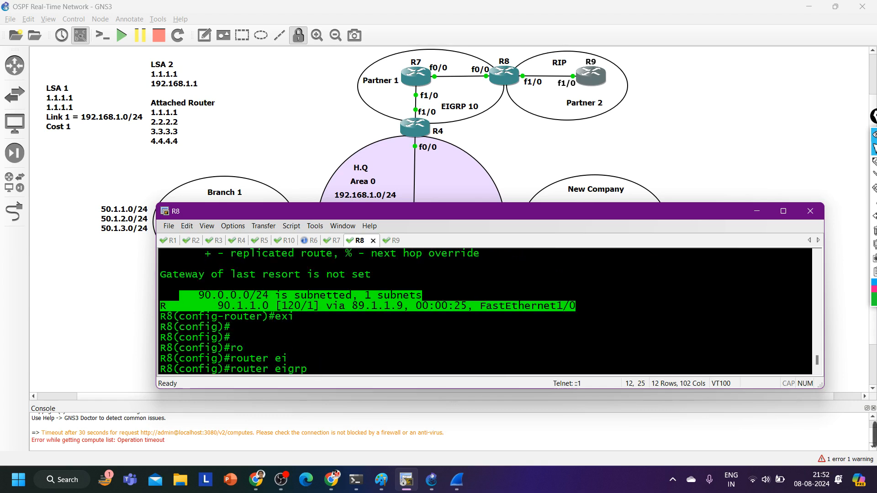
text(10)
key(Return)
Add network 78.1.1.0 to R8's EIGRP 10 process
text(net)
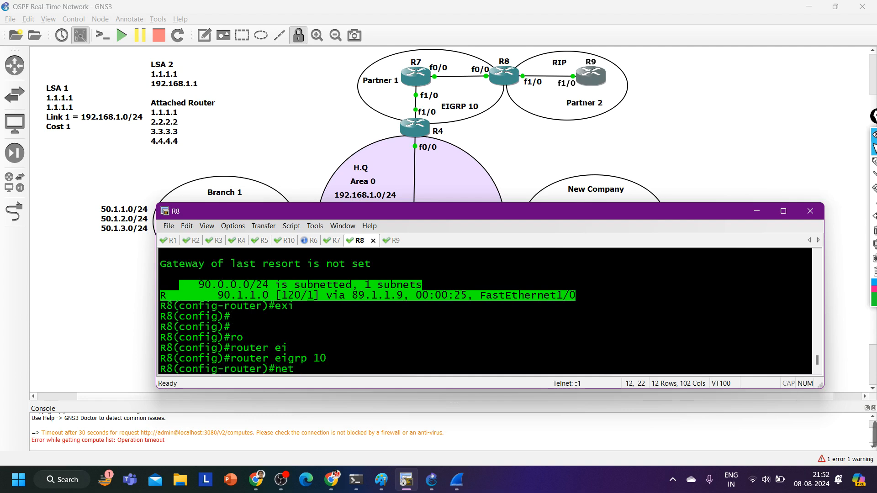
key(Tab)
text(7)
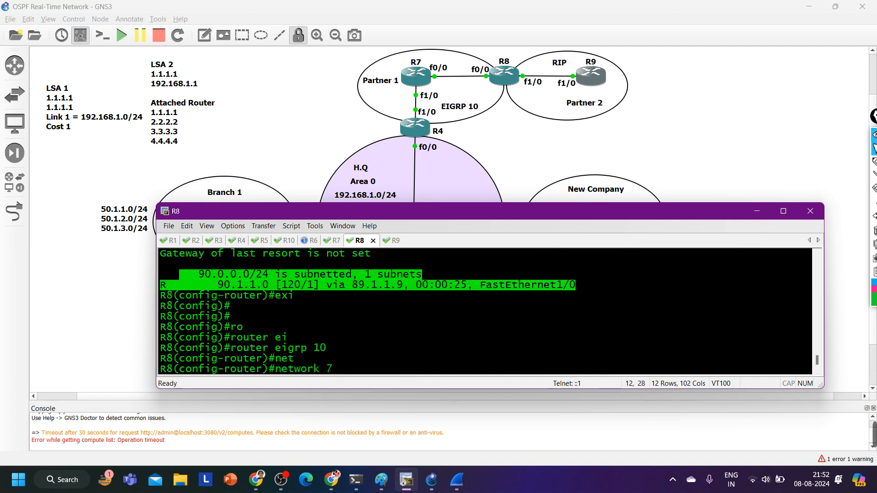
text(8.1.1.0)
key(Return)
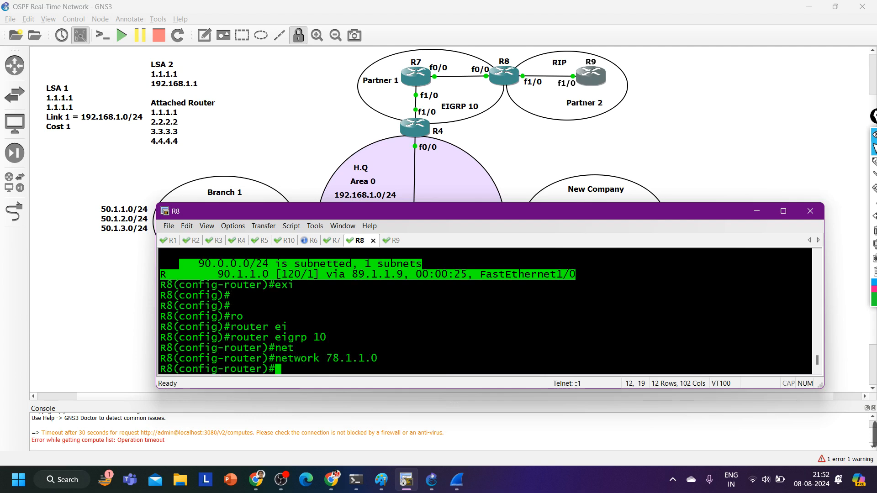
Turn off automatic summarization in R8's EIGRP 10 process and exit to global configuration mode
text(no au)
key(Tab)
key(Return)
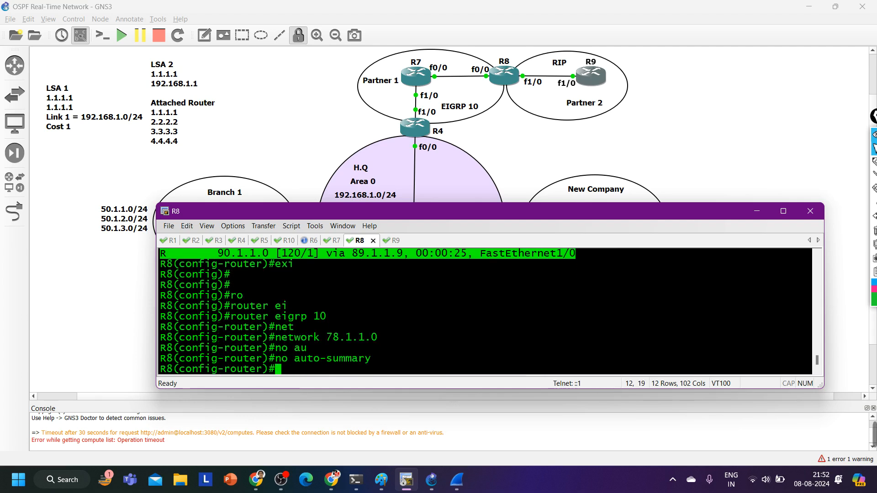
text(exi)
key(Return)
key(Return)
key(Return)
key(Return)
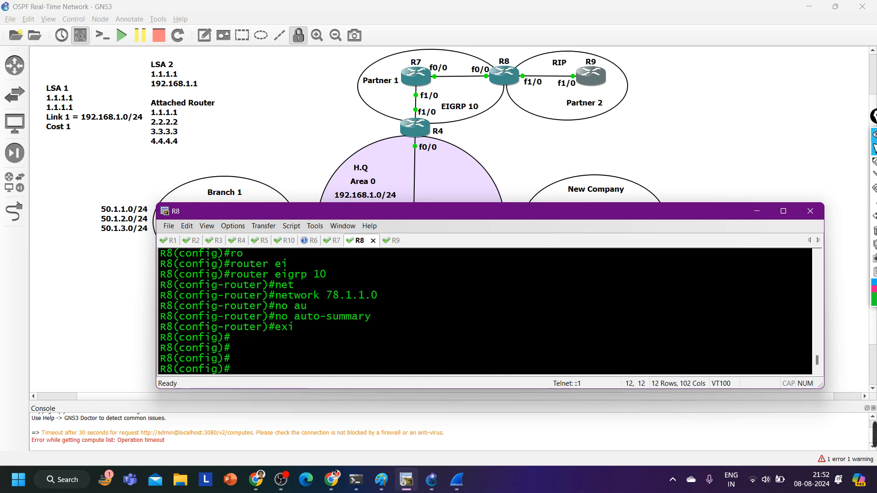
Redistribute EIGRP 10 into R8's RIP process with a metric of 5
text(ro)
key(Tab)
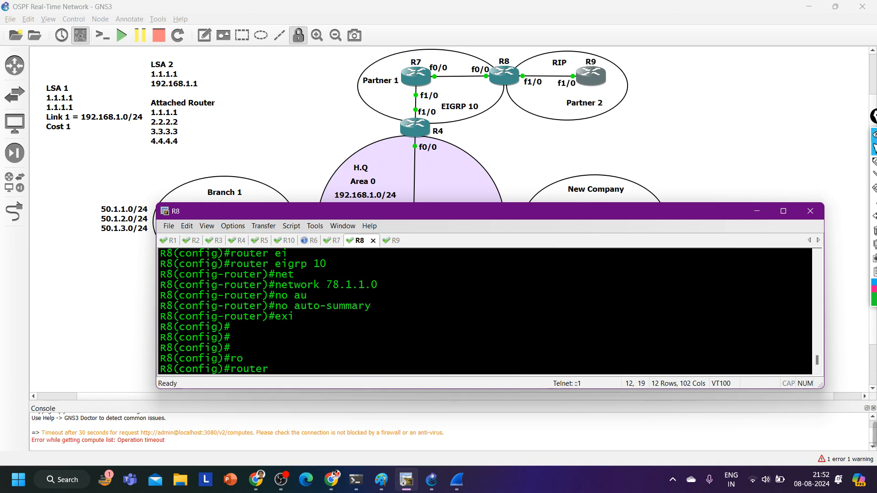
text(ri)
key(Tab)
key(Return)
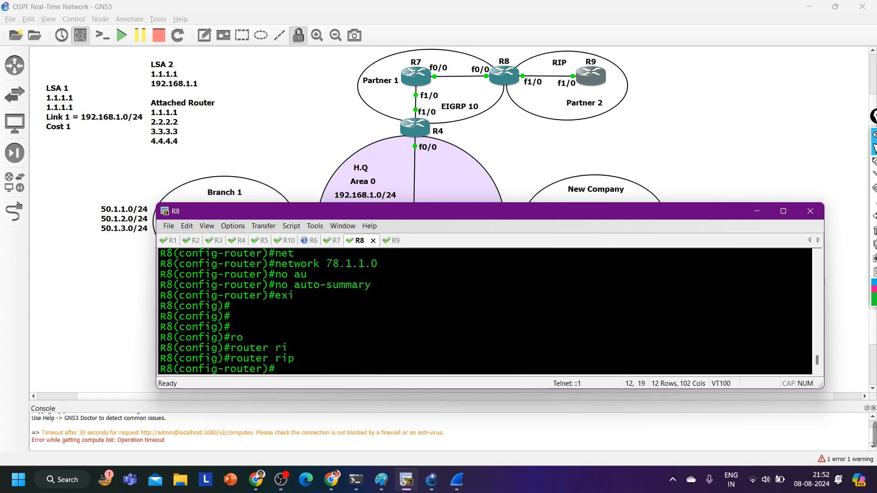
text(red)
key(Tab)
text(ei)
key(Tab)
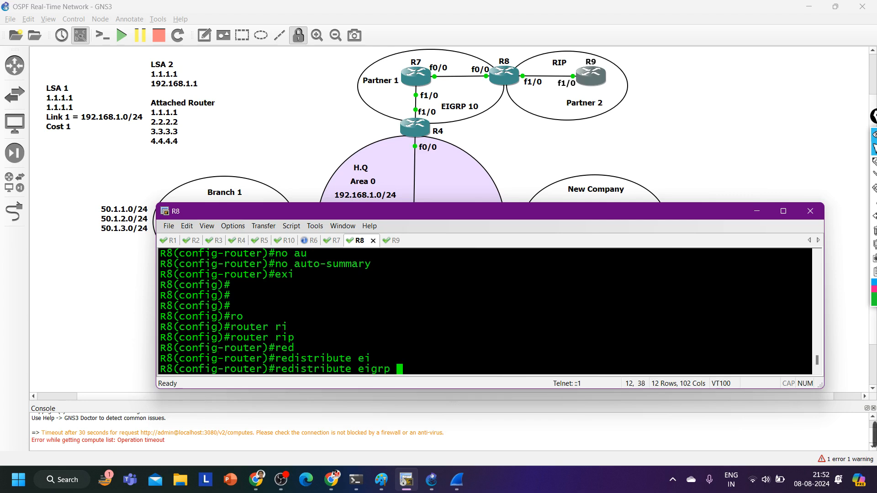
text(10 me)
key(Tab)
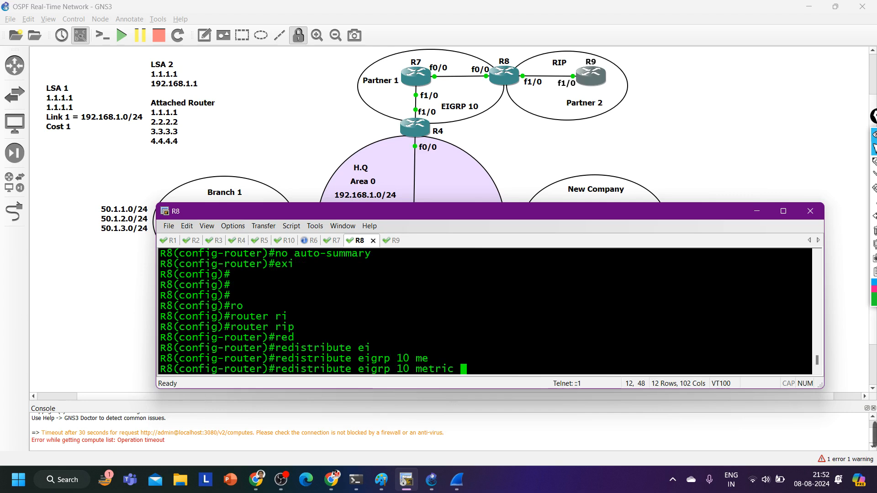
text(5)
key(Return)
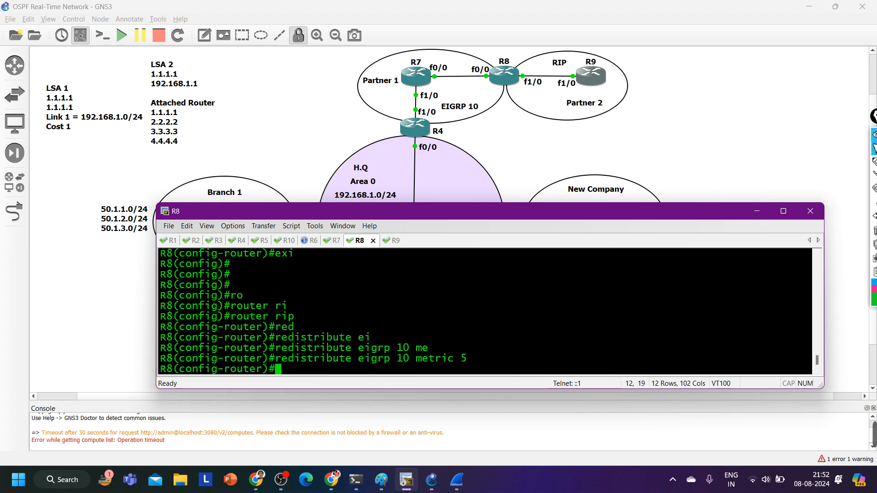
Exit R8's RIP configuration and begin a router command in global configuration mode
text(exi)
key(Return)
text(ro)
key(Tab)
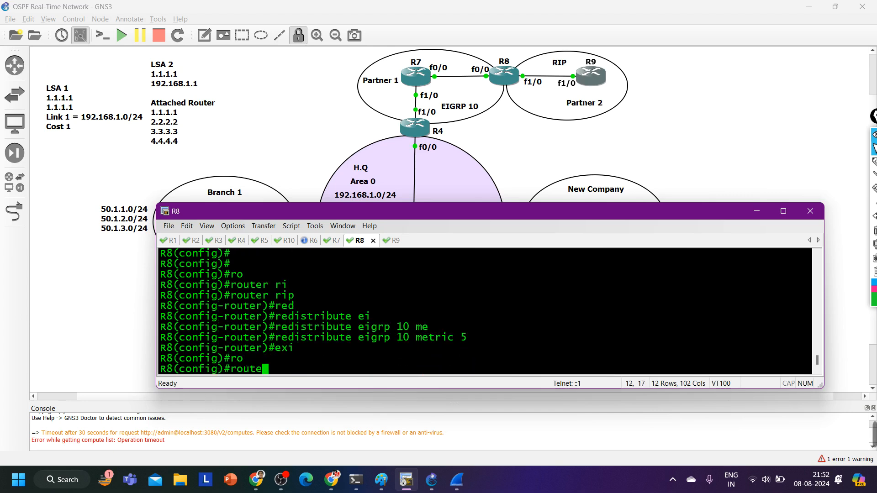
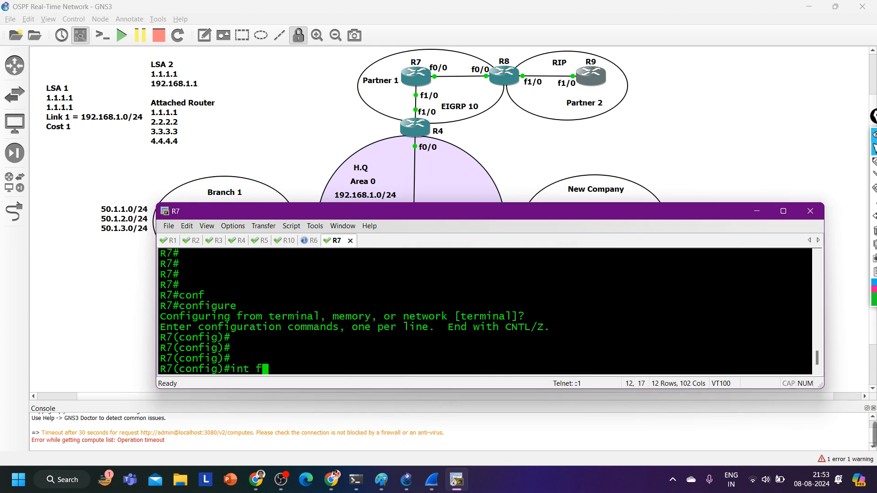
Enter configuration of R7's interface f1/0 and enable it with no shutdown
key(Return)
text(no sh)
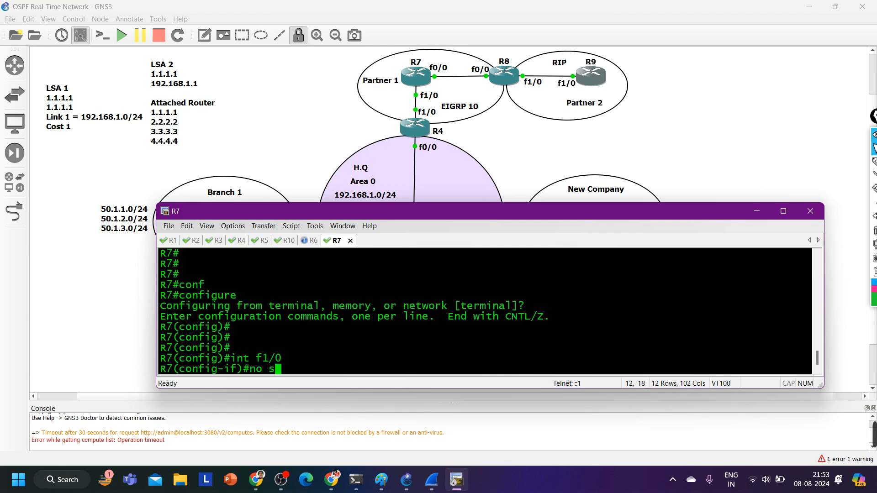
key(Tab)
key(Return)
Assign IP address 47.1.1.7 with mask 255.255.255.0 to R7's f1/0 and exit the interface configuration
text(ip add)
key(Tab)
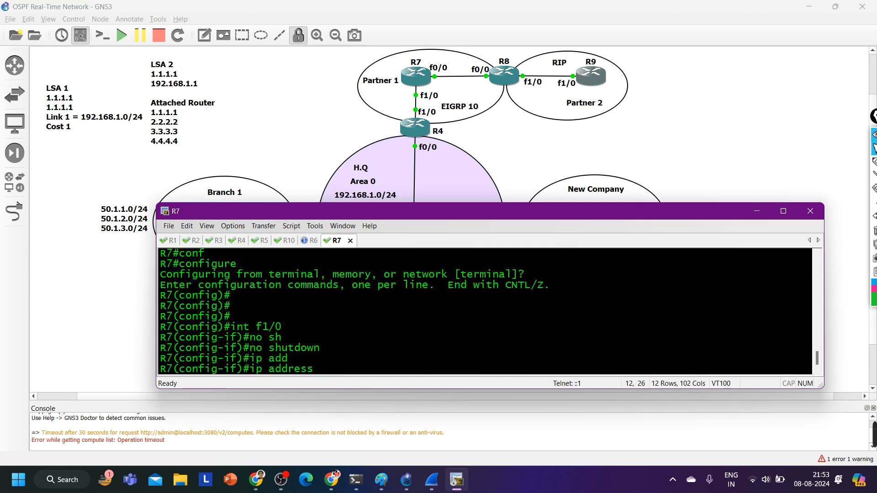
text(47.1.1.)
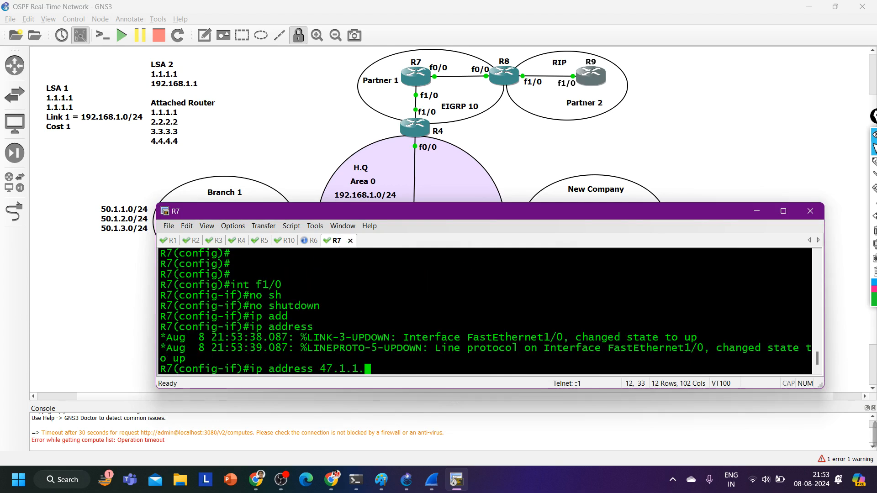
text(7 255.255.)
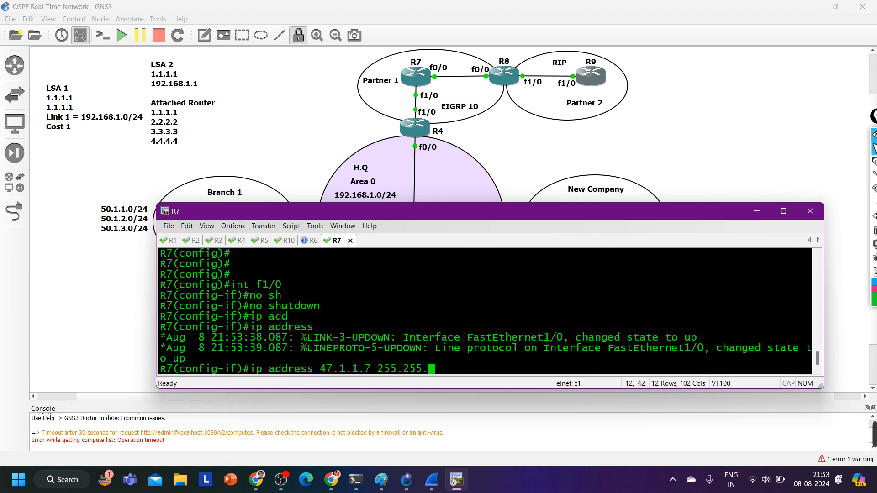
text(255.0)
key(Return)
text(ex)
key(Return)
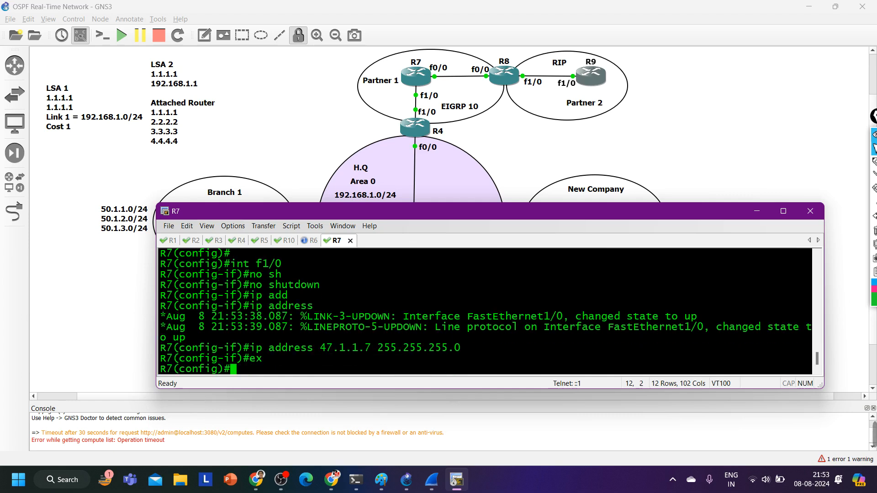
Enter configuration of R7's interface f0/0 and enable it with no shutdown
text(int f0/0)
key(Return)
text(no sh)
key(Tab)
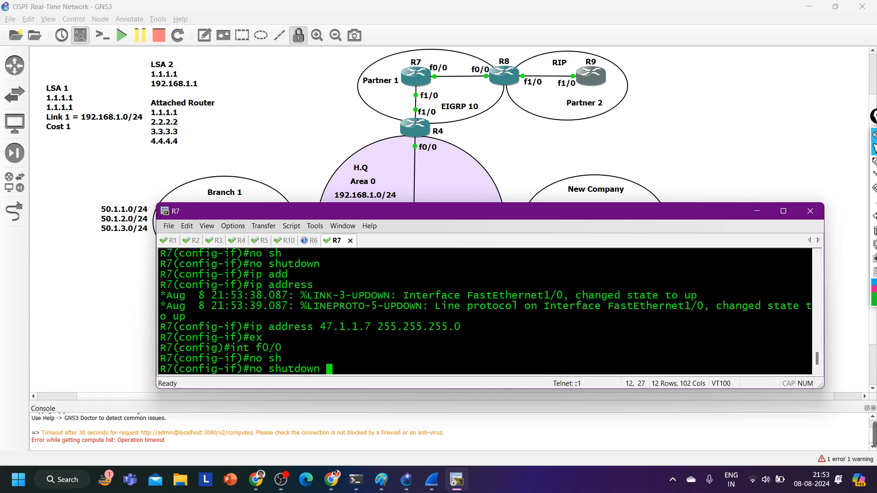
key(Return)
Assign IP address 78.1.1.7 with mask 255.255.255.0 to R7's f0/0 and exit the interface configuration
text(ip add)
key(Tab)
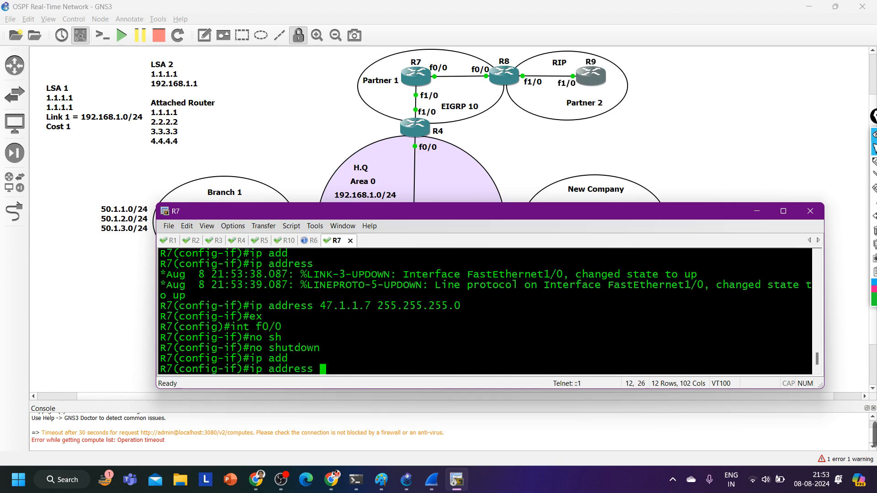
text(78.1.1.)
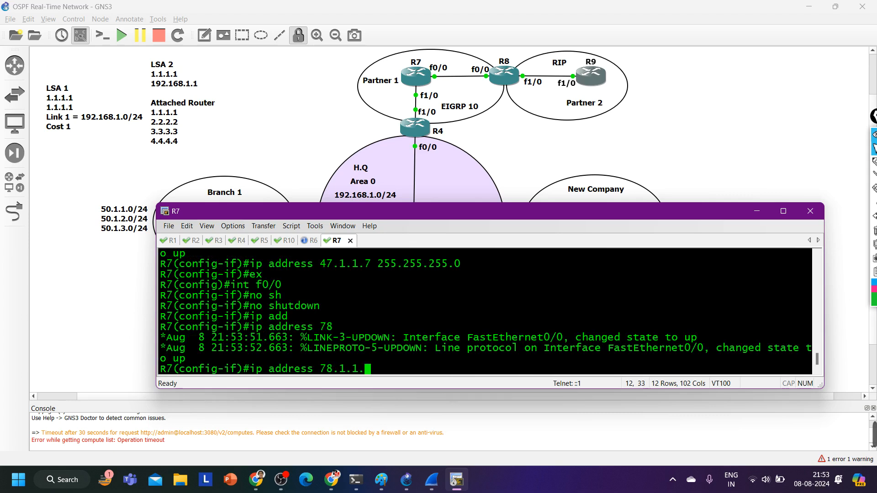
text(7 255.255.255.0)
key(Return)
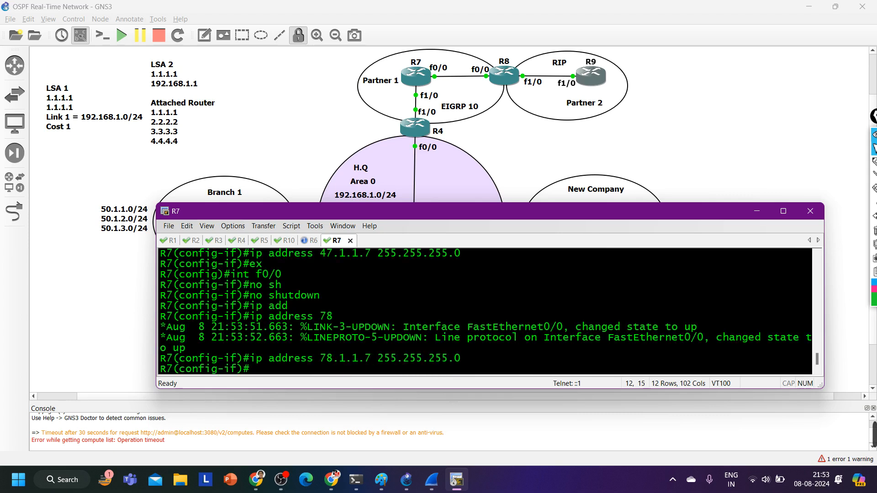
text(ex)
key(Return)
key(Return)
key(Return)
Start the EIGRP routing process with autonomous system number 10 on R7
text(ro)
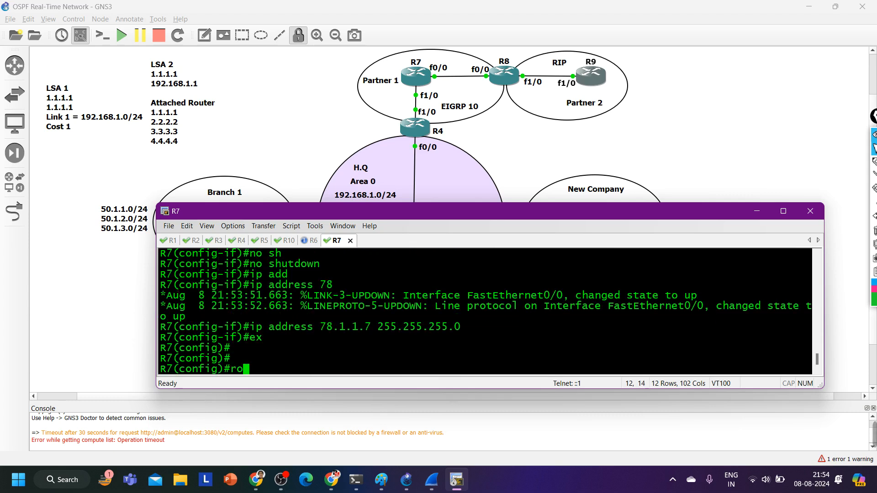
key(Tab)
text(uter ei)
key(Tab)
text(10)
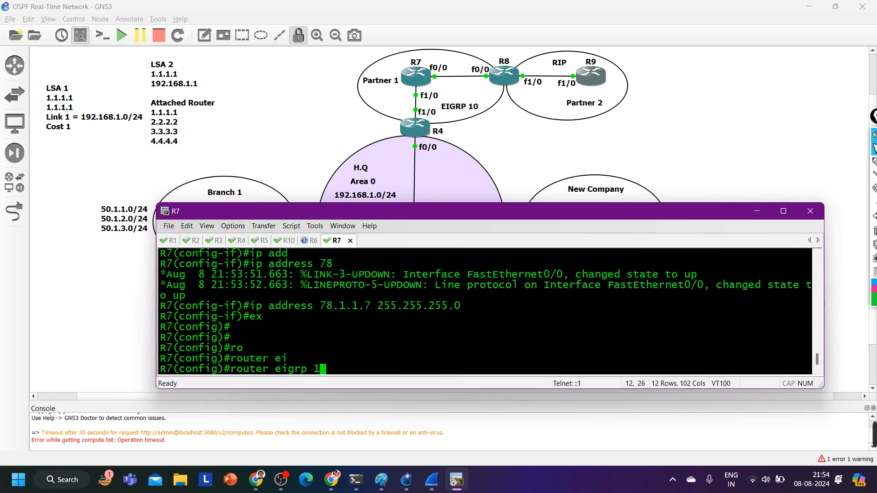
key(Return)
Include all of R7's interfaces in EIGRP 10 with the network 0.0.0.0 statement
text(net)
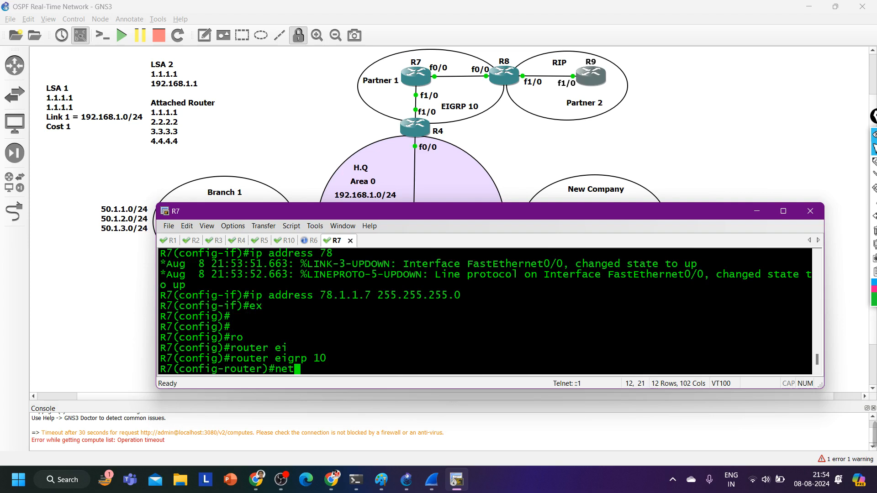
key(Tab)
text(0.0.0.0)
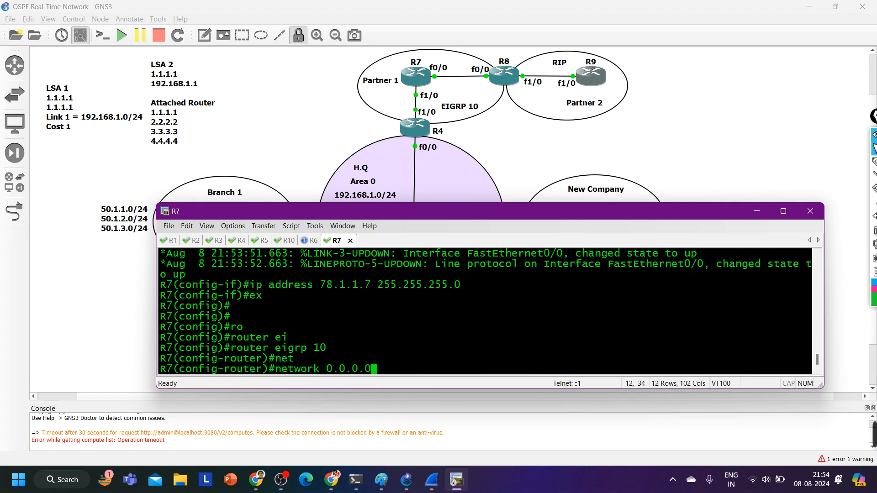
key(Return)
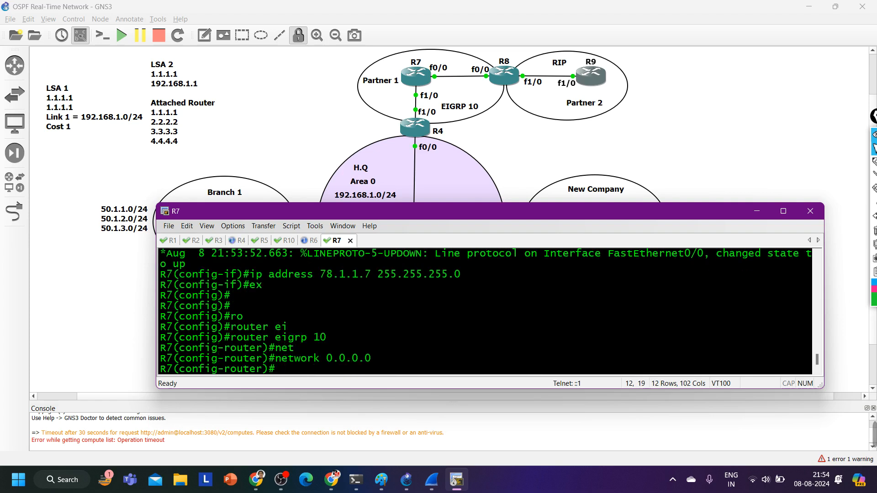
Disable auto-summary for EIGRP 10 on R7 and return to privileged EXEC mode
text(no au)
key(Tab)
key(Return)
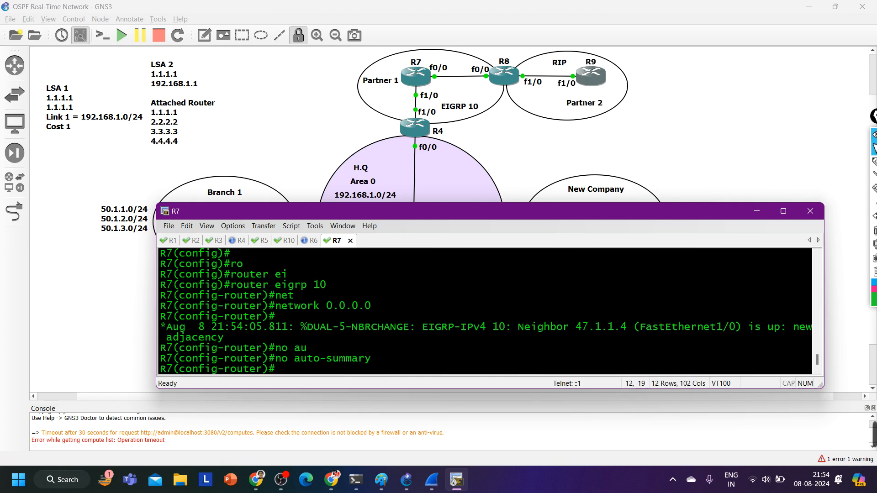
key(ctrl+z)
key(Return)
key(Return)
key(Return)
key(Return)
Display R7's IP routing table with show ip route
text(sh)
key(Tab)
text(ip ro)
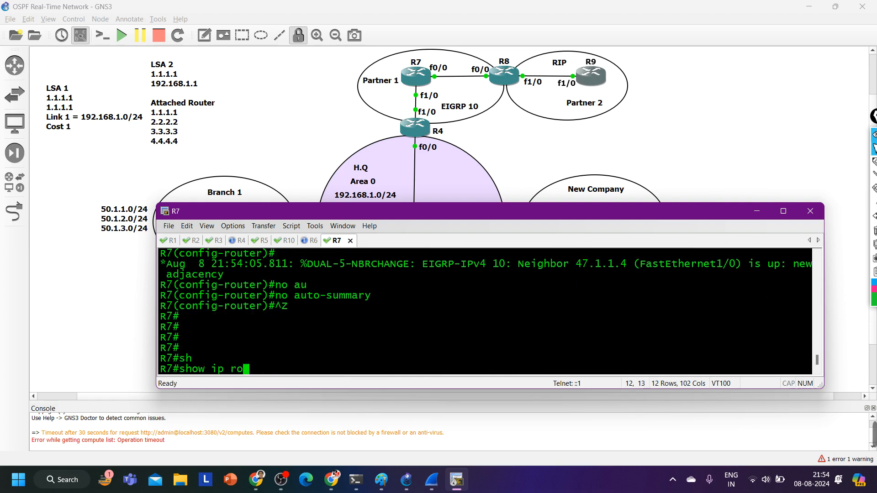
key(Tab)
key(Return)
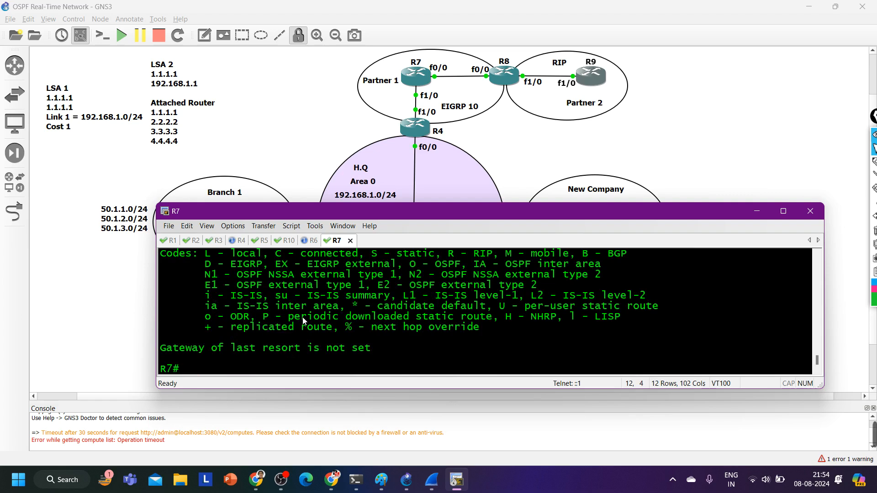
List R7's EIGRP neighbors with show ip eigrp neighbors and highlight the neighbor entry
text(sh)
key(Tab)
text(ip ei)
key(Tab)
text(nei)
key(Tab)
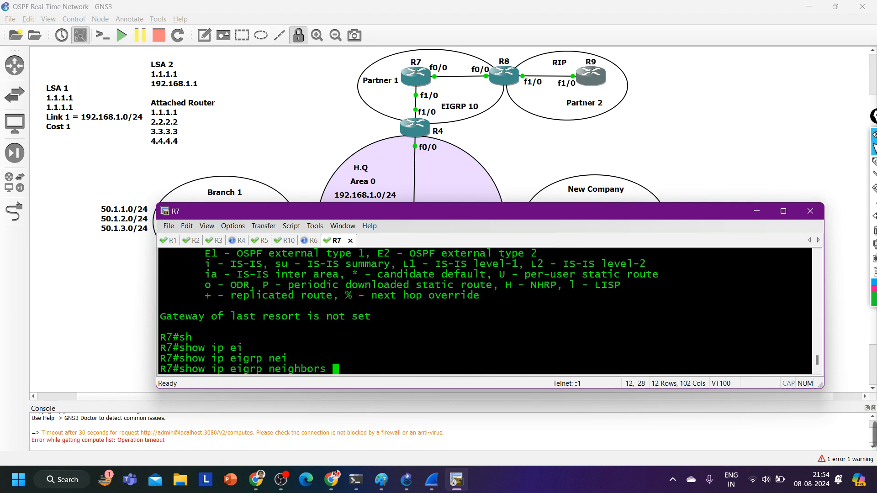
key(Return)
drag(175, 362, 690, 364)
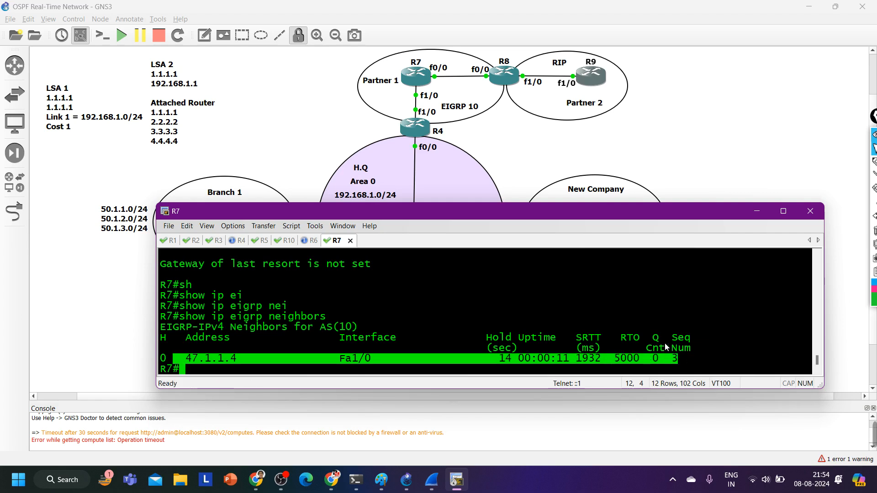
Try to list R7's EIGRP interfaces in brief form with show ip eigrp int br
text(sh)
key(Tab)
text(ip )
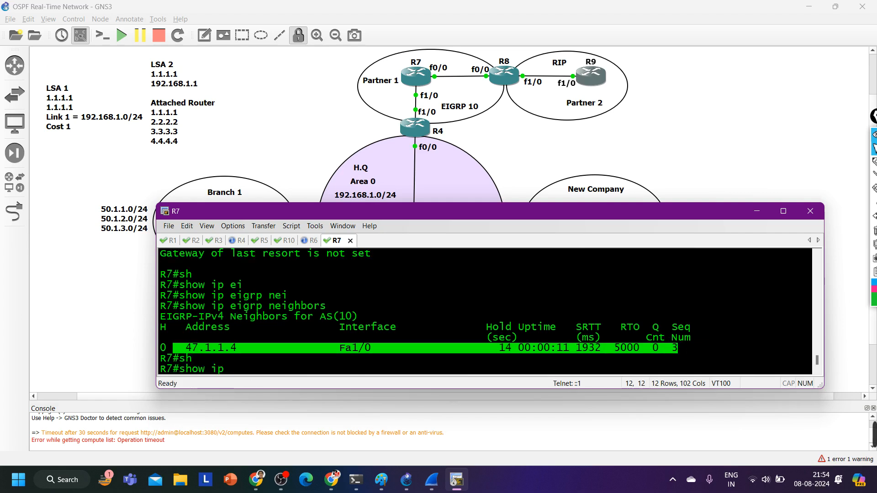
text(ei)
key(Tab)
text(int br)
key(Return)
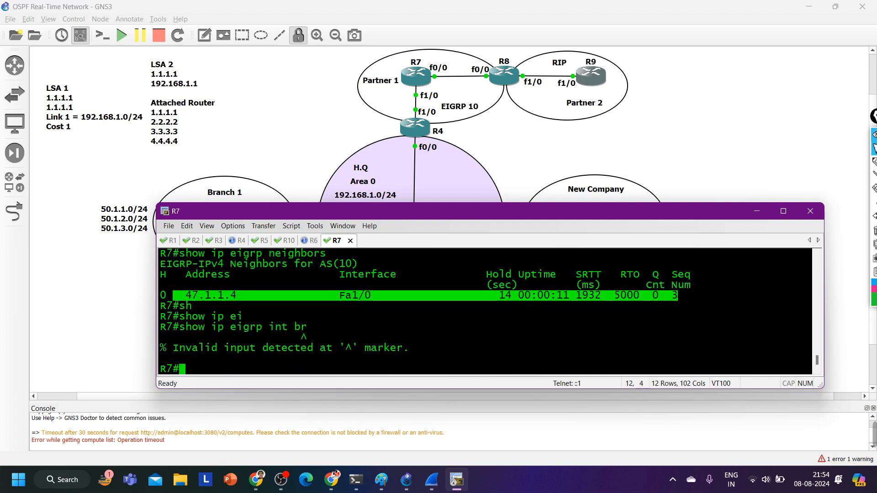
List R7's EIGRP interfaces with show ip eigrp int and highlight the Fa0/0 entry to check its peers
text(sh)
key(Tab)
text(ip)
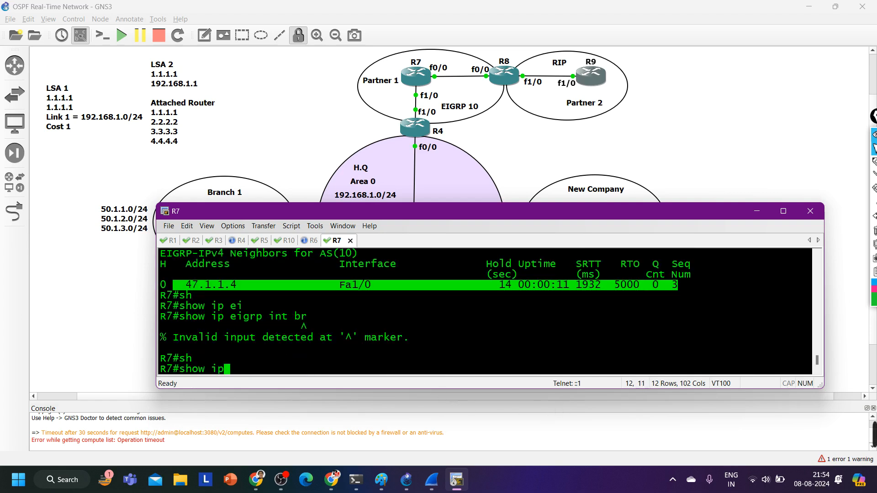
text( ei)
key(Tab)
text(int)
key(Return)
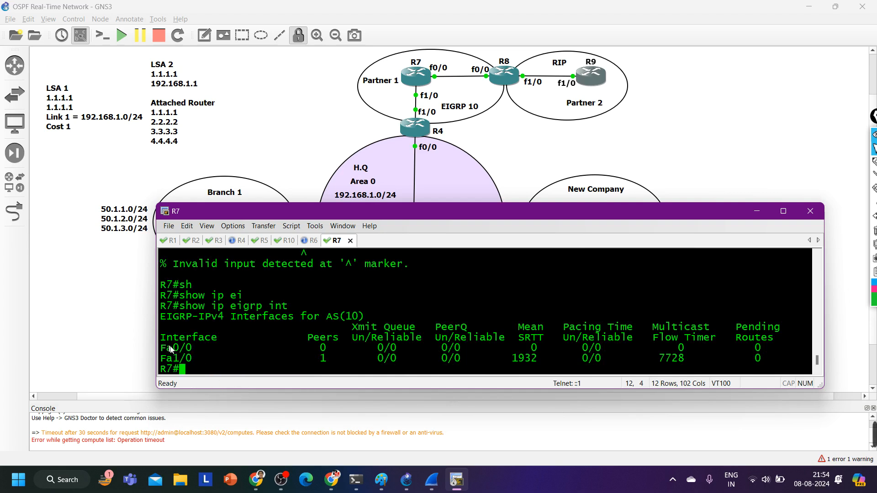
drag(172, 348, 532, 356)
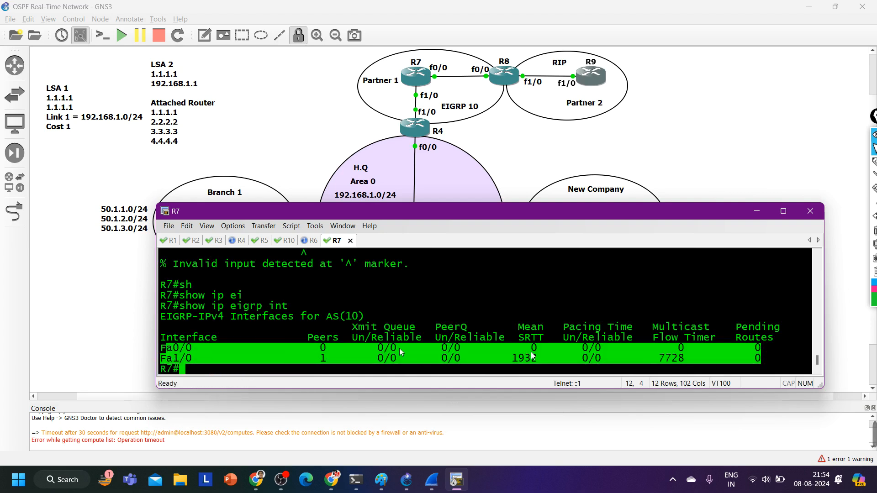
drag(167, 348, 382, 353)
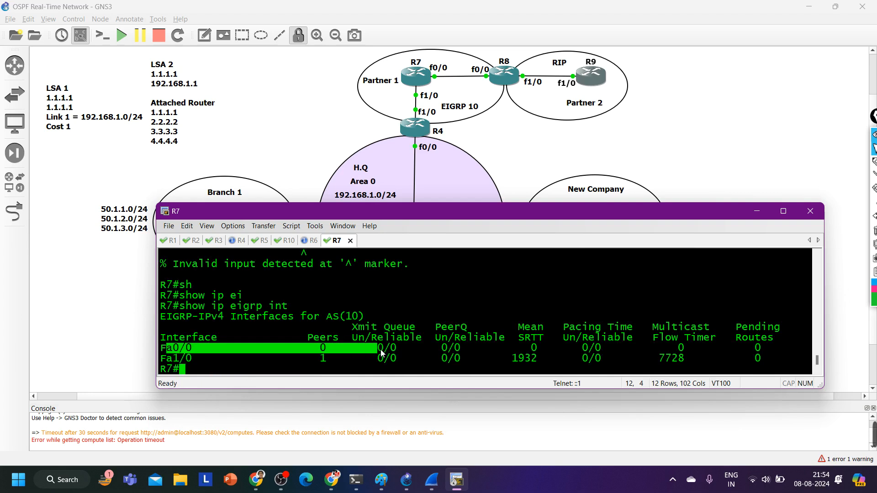
Open R8's console from the topology and list its EIGRP interfaces with show ip eigrp int
click(515, 79)
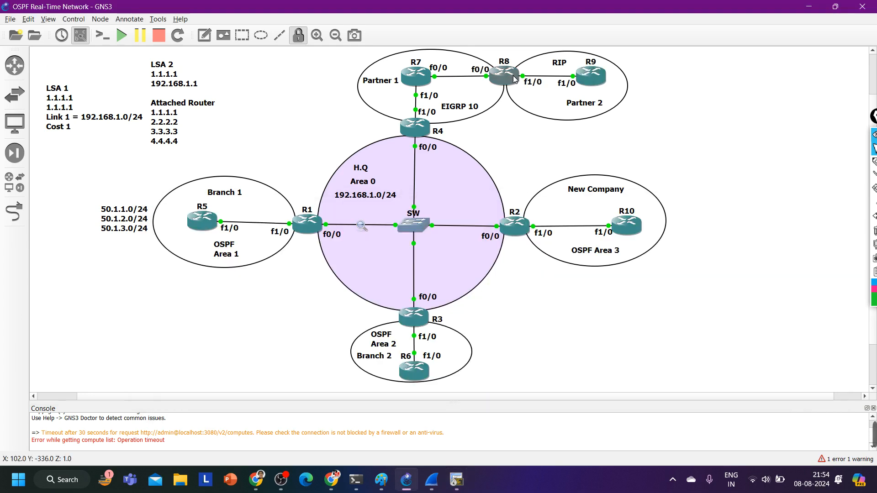
double_click(506, 82)
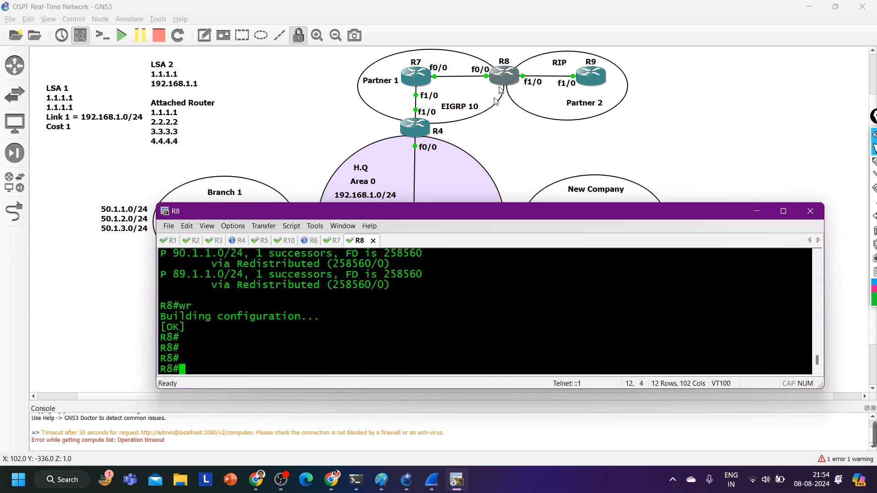
text(sh)
key(Tab)
text(ip ei)
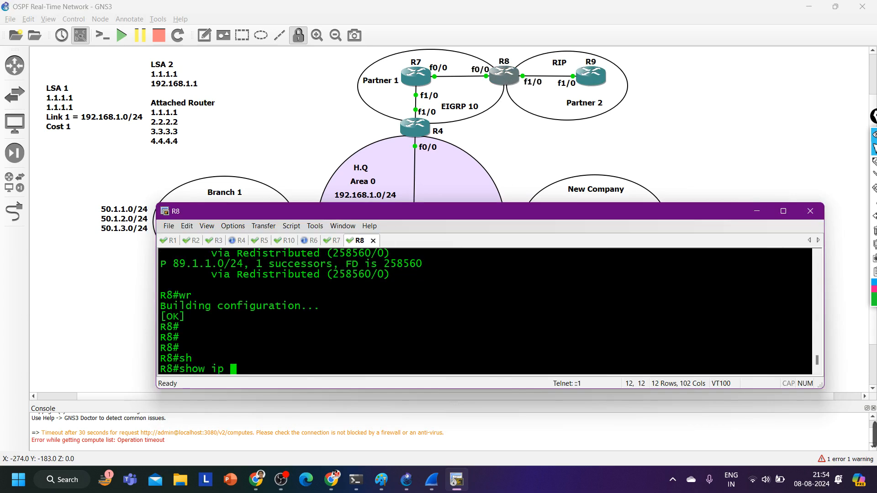
key(Tab)
text(int)
key(Return)
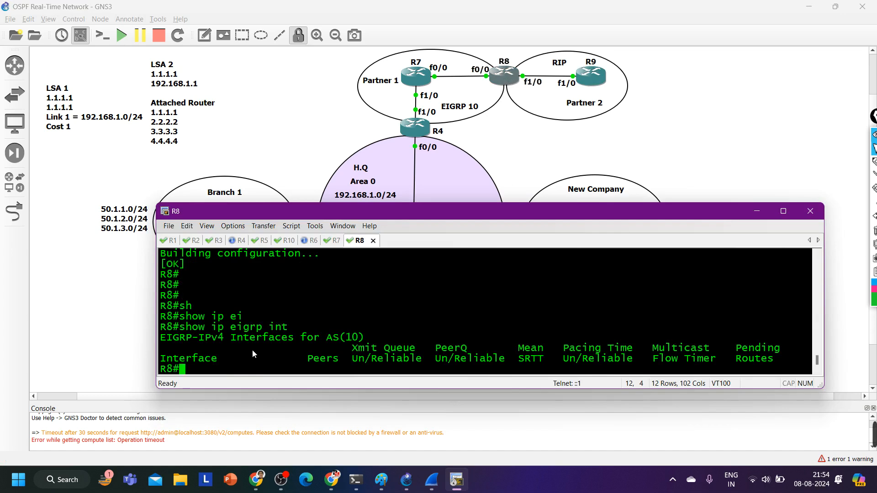
Display the EIGRP section of R8's running configuration and highlight its process number and network statement
text(sh)
key(Tab)
text(run )
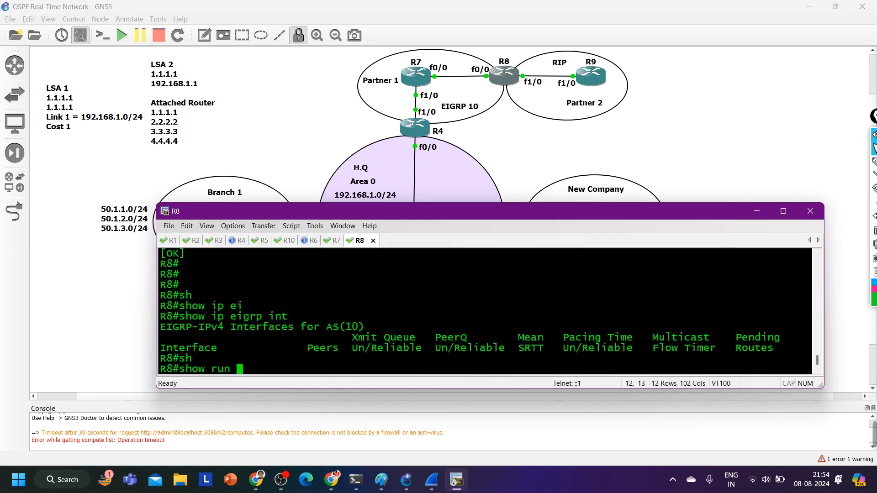
text(| s eigrp)
key(Return)
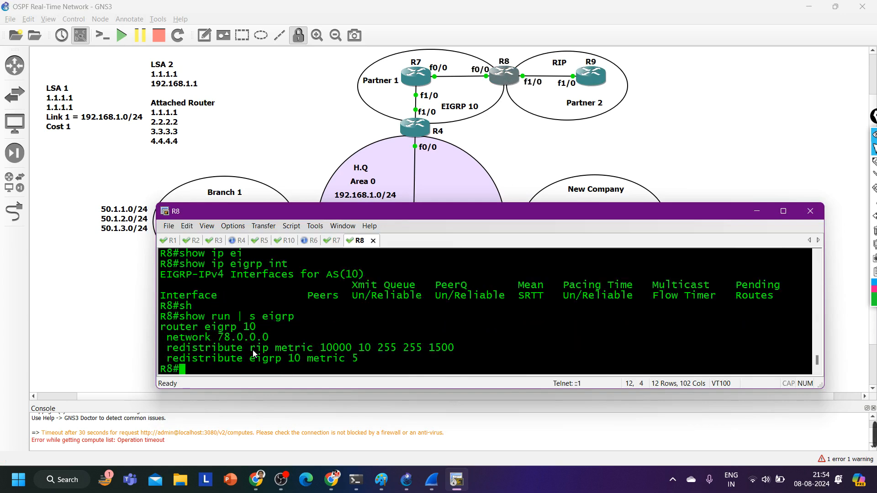
drag(205, 327, 256, 327)
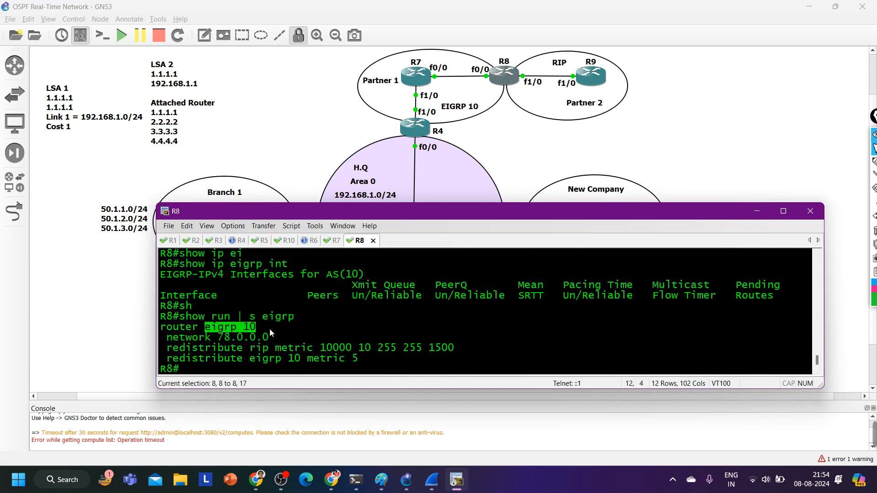
drag(199, 339, 285, 340)
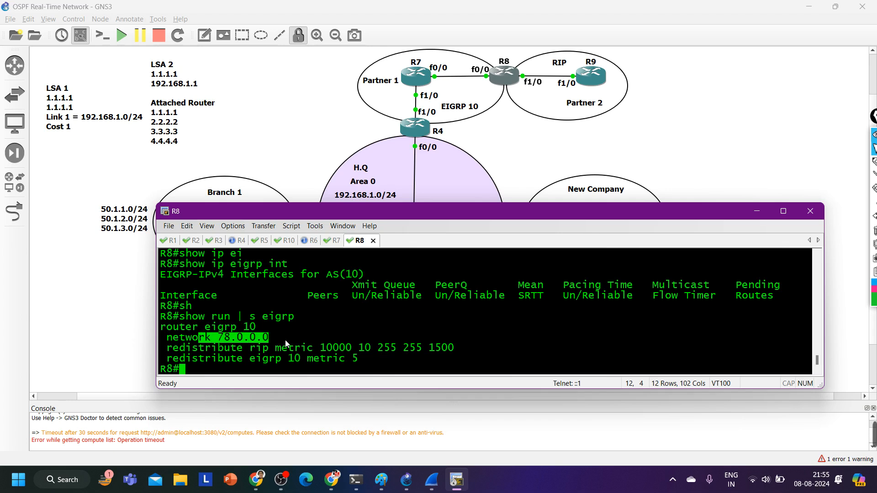
Check the status and addresses of R8's interfaces with show ip int br
text(sh)
key(Tab)
text(ip int br)
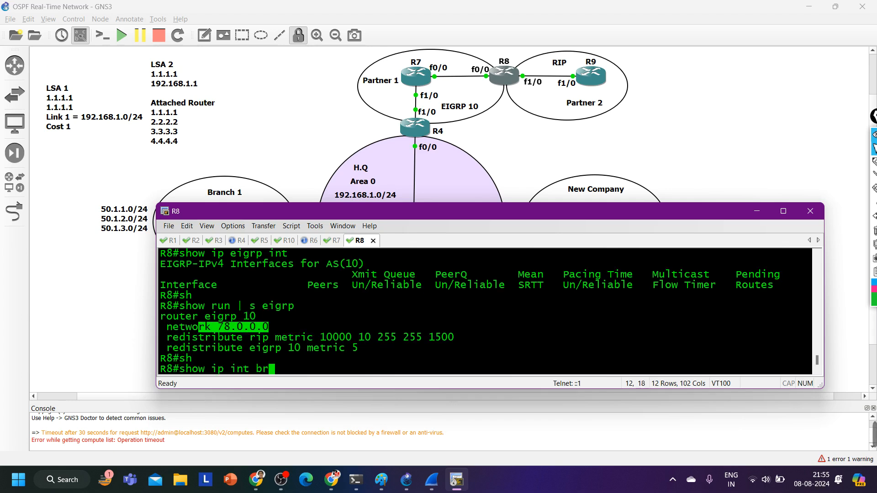
key(Return)
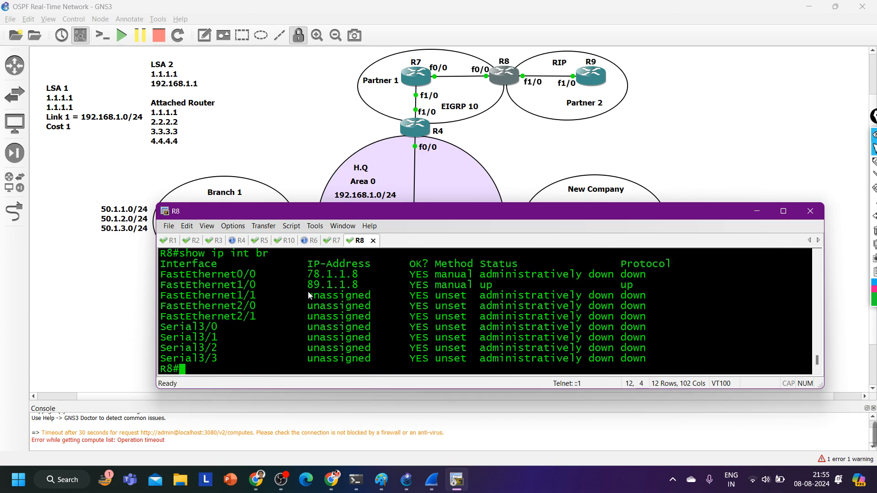
Compare R8's FastEthernet0/0 address with its EIGRP network statement, then highlight that interface's status line
drag(303, 273, 366, 277)
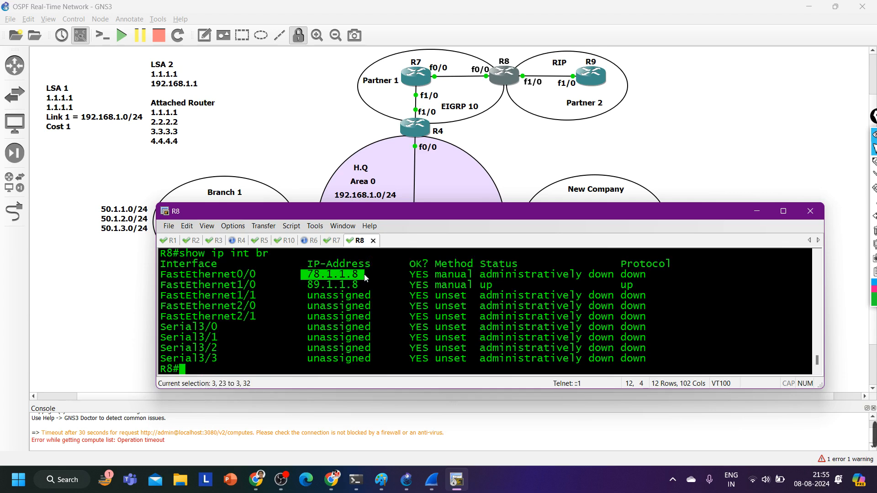
scroll(354, 297, up, 3)
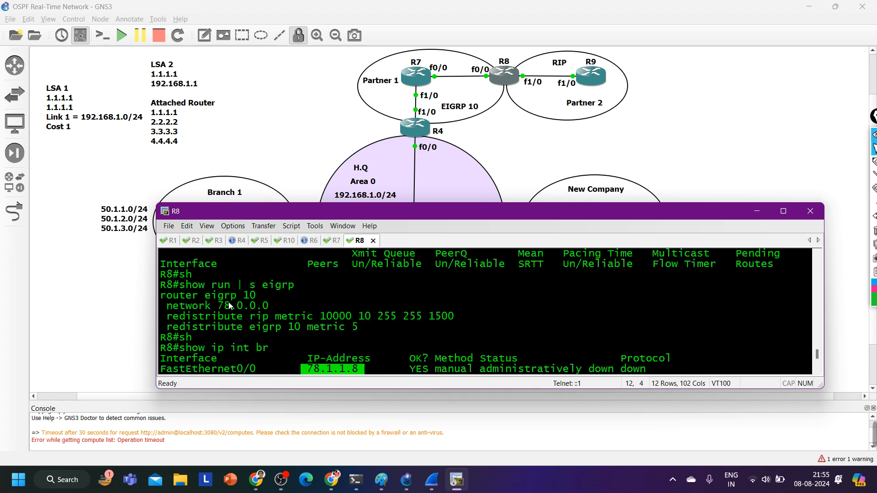
drag(211, 306, 293, 311)
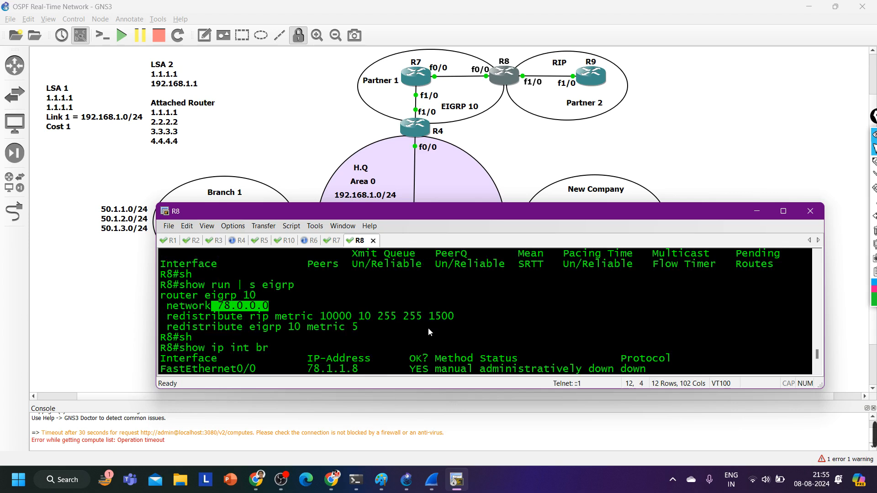
scroll(428, 328, down, 1)
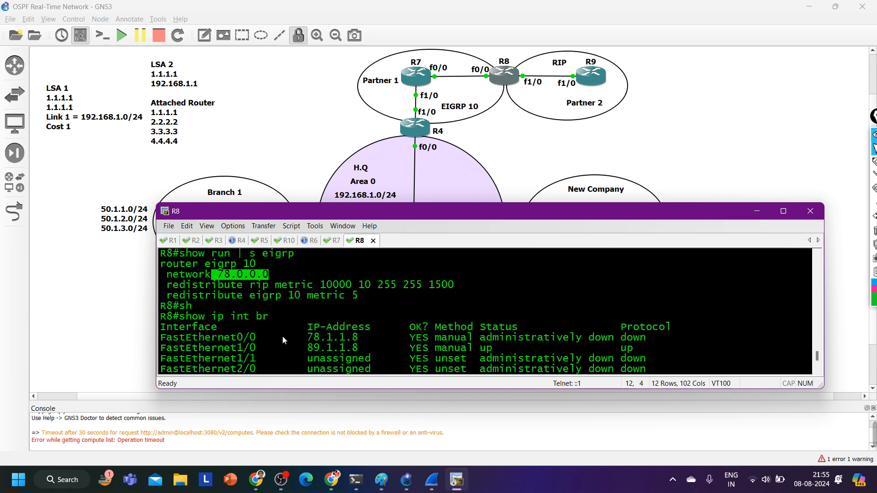
drag(204, 337, 691, 339)
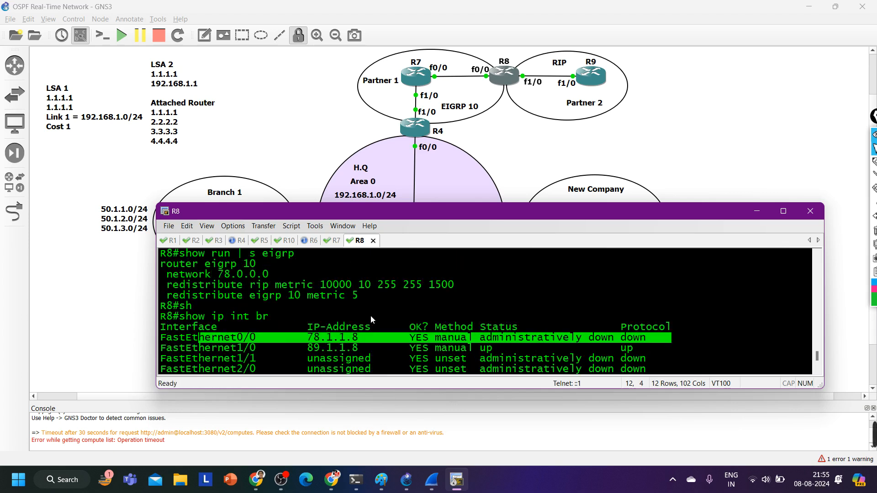
Enable interface f0/0 on R8 with no shutdown and return to privileged mode
text(conf)
key(Tab)
key(Return)
key(Return)
key(Return)
key(Return)
key(Return)
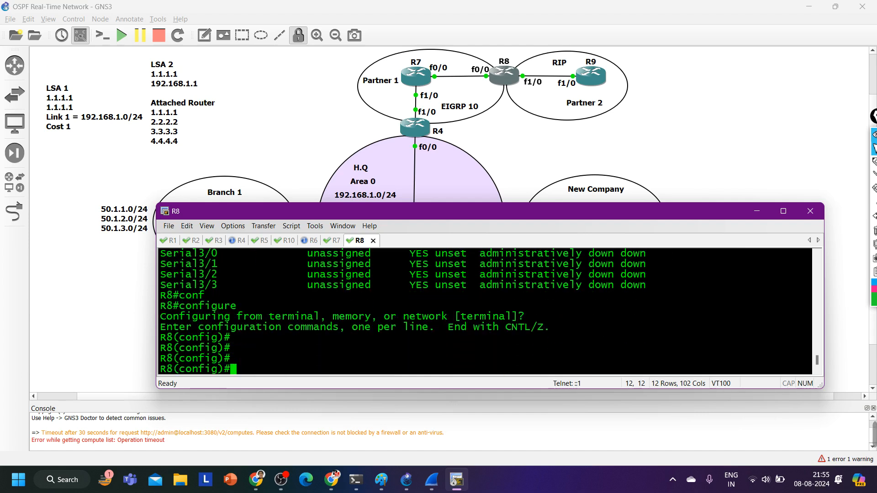
text(int f0/0)
key(Return)
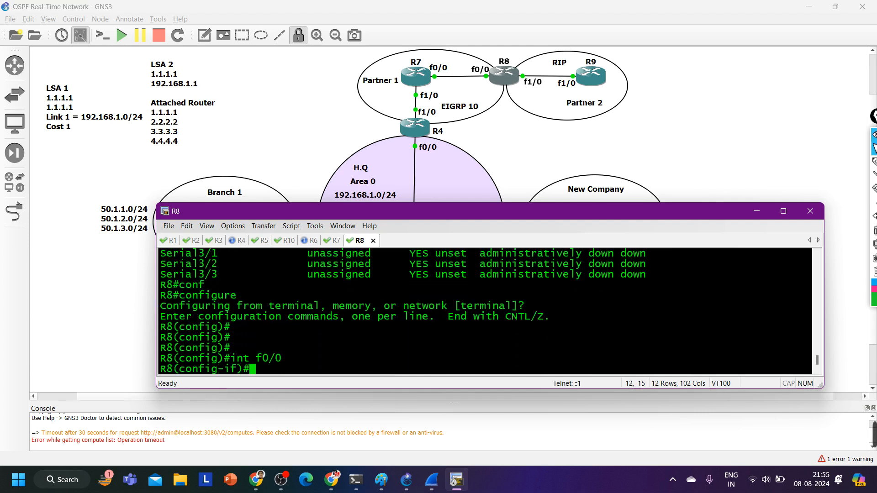
text(no sh)
key(Tab)
key(Return)
key(Return)
key(ctrl+z)
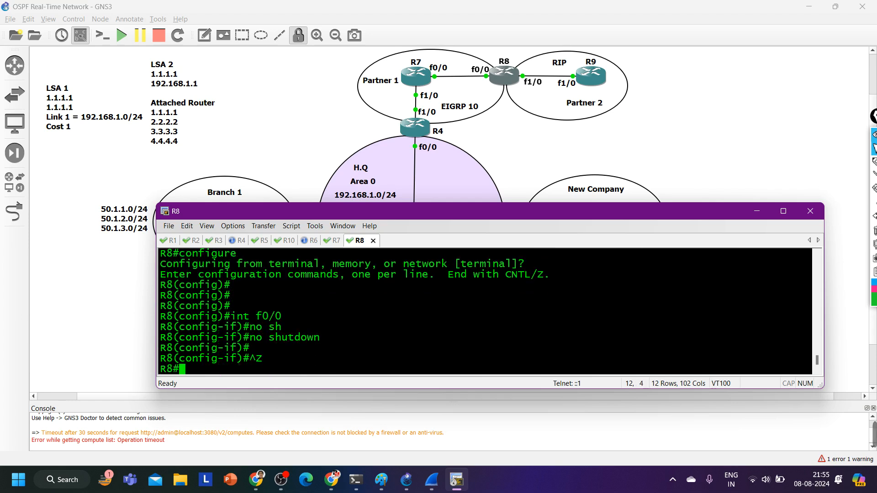
Save R8's configuration with wr and close its console session
text(wr)
key(Return)
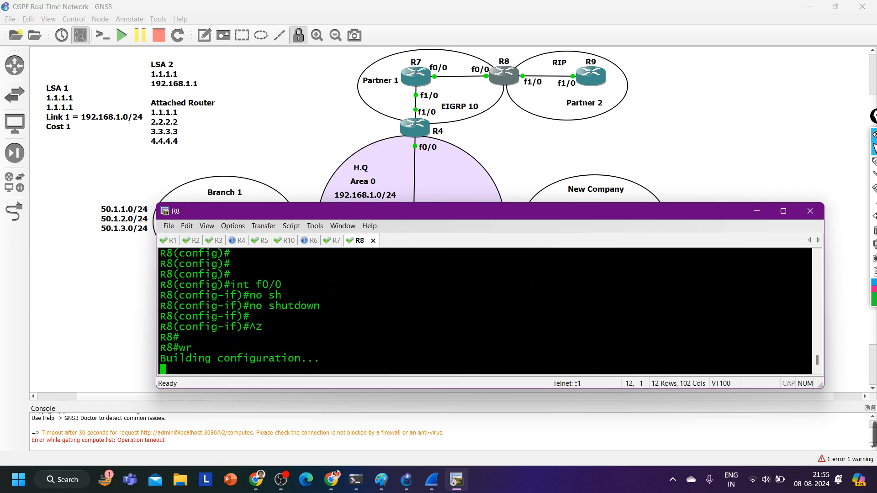
key(Return)
key(Return)
key(Return)
key(Return)
key(Return)
key(Return)
click(373, 241)
click(485, 329)
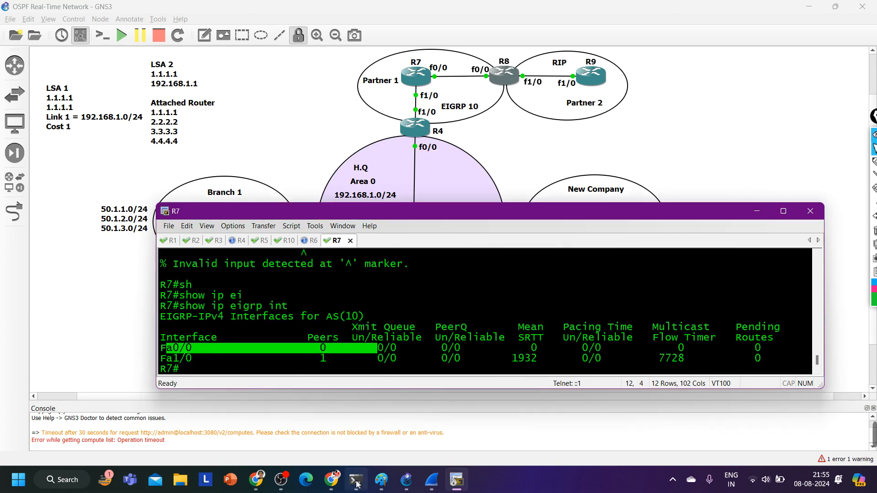
Switch to the Google Meet call, admit the waiting participants, and return to R7's console
click(332, 480)
click(315, 407)
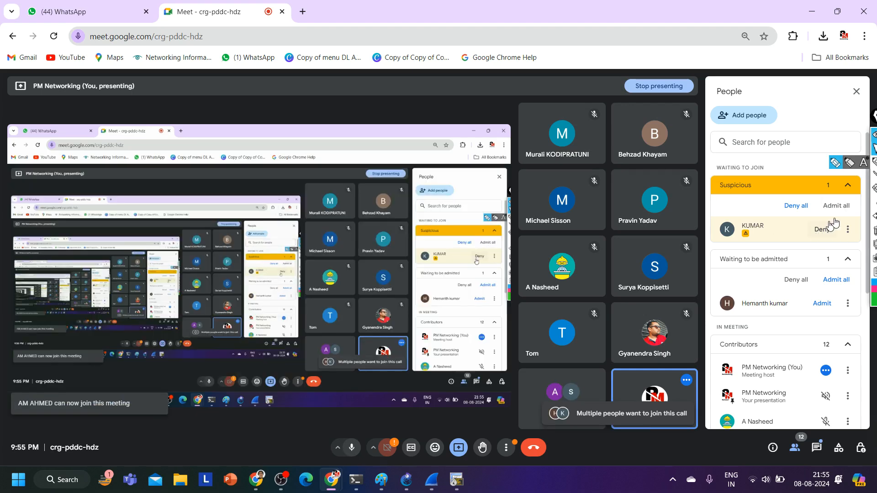
click(836, 205)
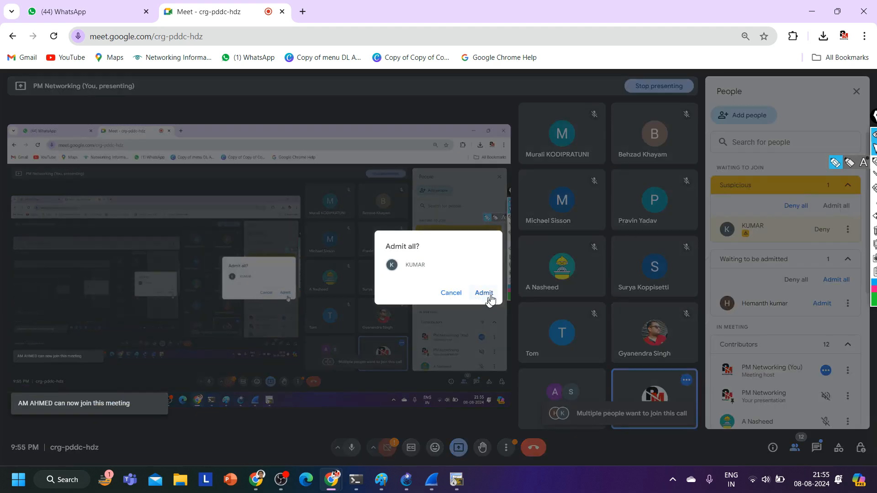
click(484, 293)
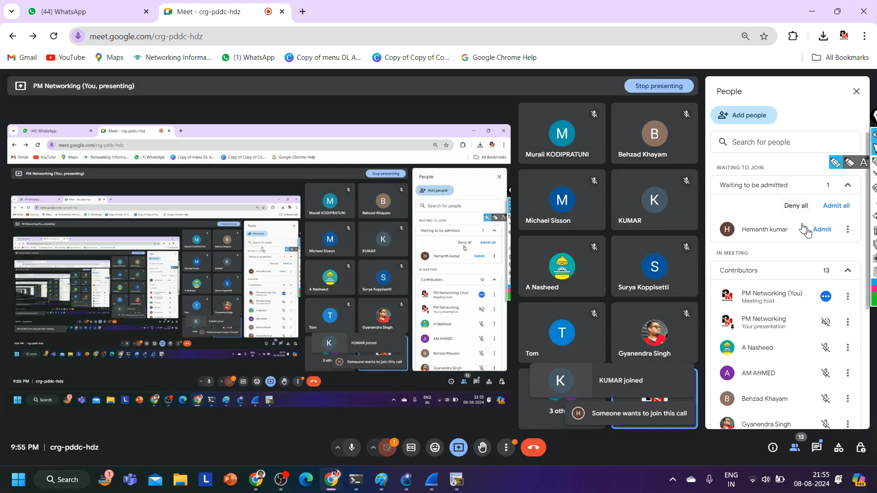
click(821, 230)
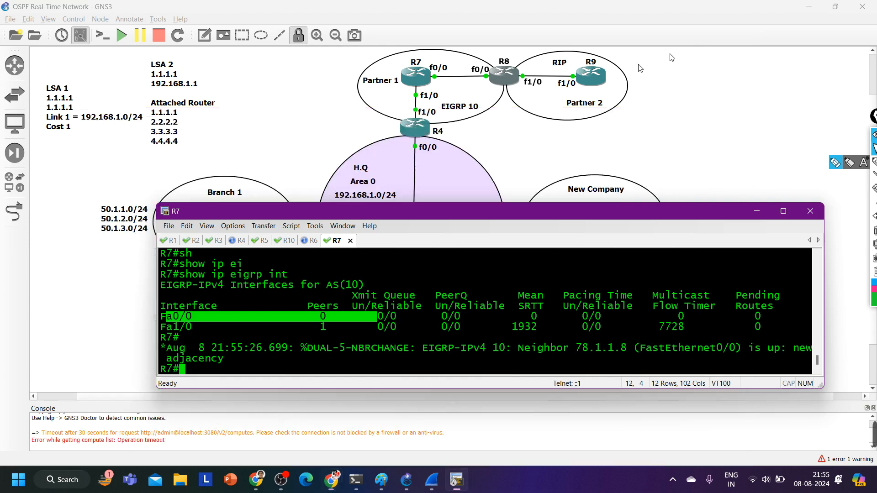
click(812, 12)
List R7's EIGRP routes with show ip route eigrp, highlight the 90.1.1.0 route, and close R7's console session
text(sh)
key(Tab)
text(ip ro)
key(Tab)
text(ei)
key(Tab)
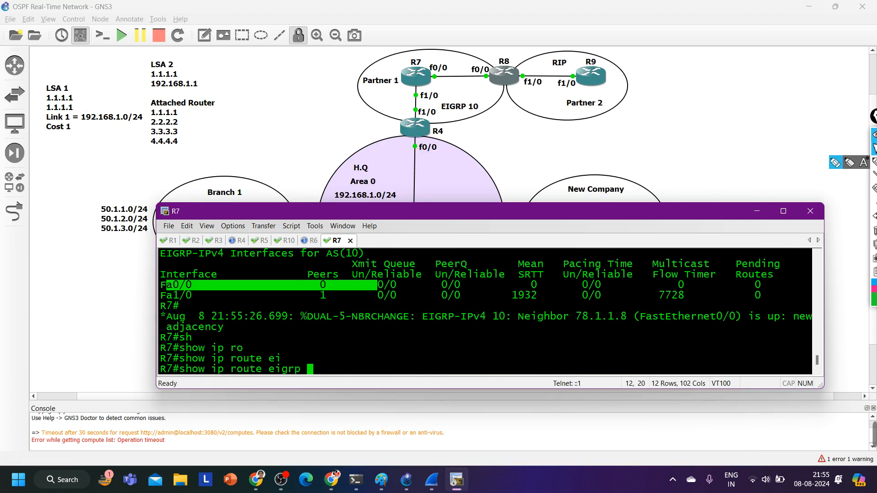
key(Return)
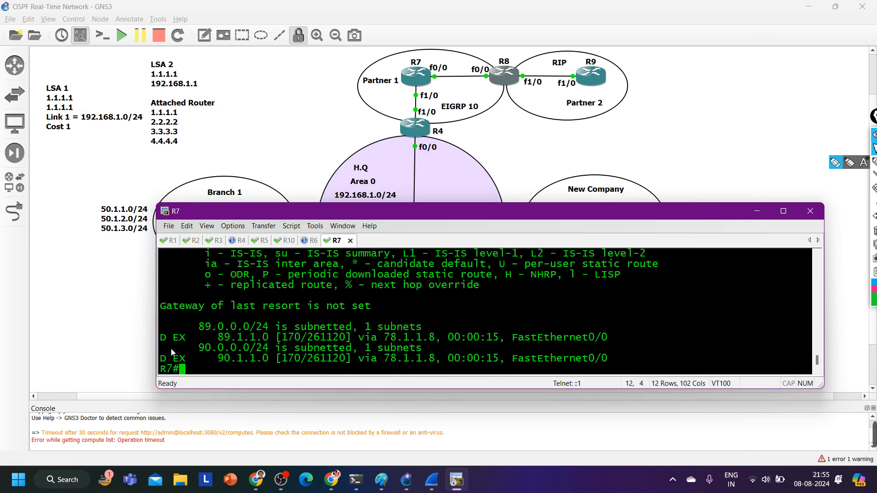
drag(168, 347, 627, 362)
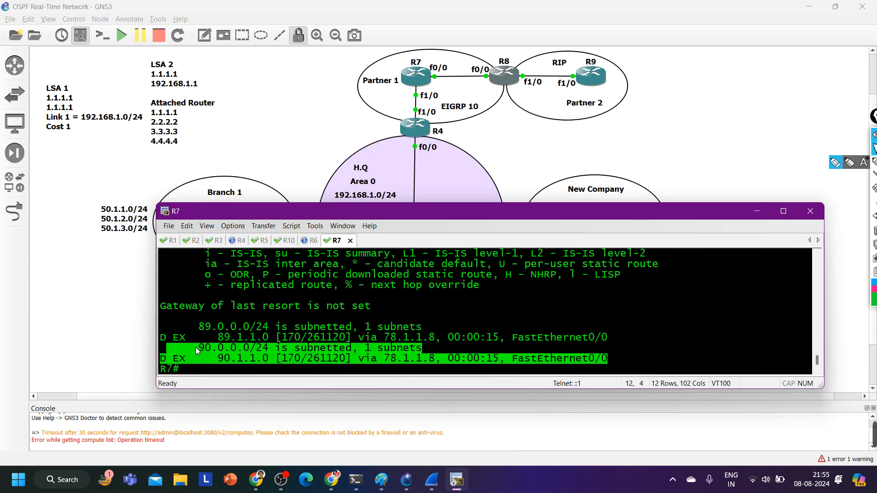
click(350, 240)
click(486, 328)
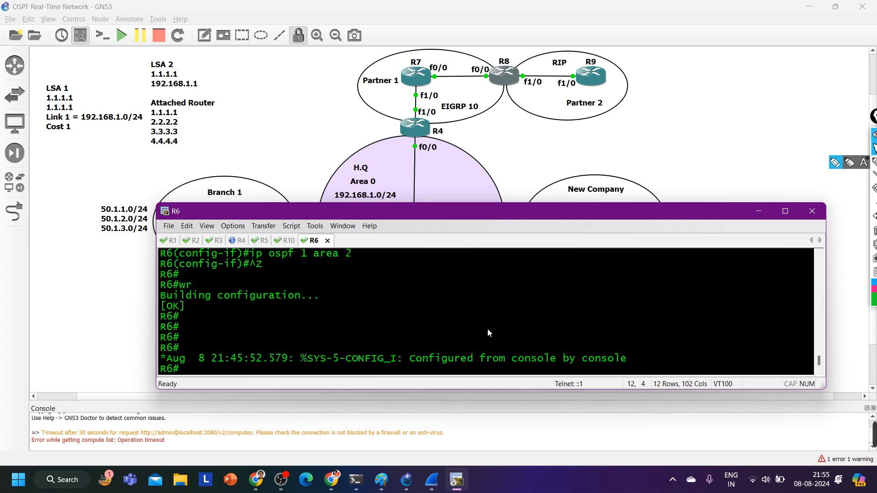
Return to R4's console, list its EIGRP routes with show ip route eigrp, and highlight the route entries
click(239, 241)
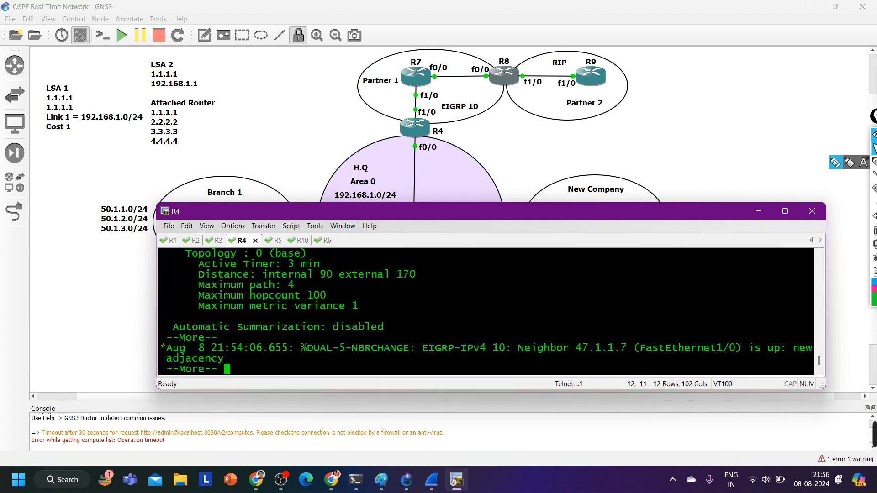
key(Return)
key(Return)
key(Return)
key(Return)
key(Return)
key(Return)
text(sh)
key(Tab)
text(ip)
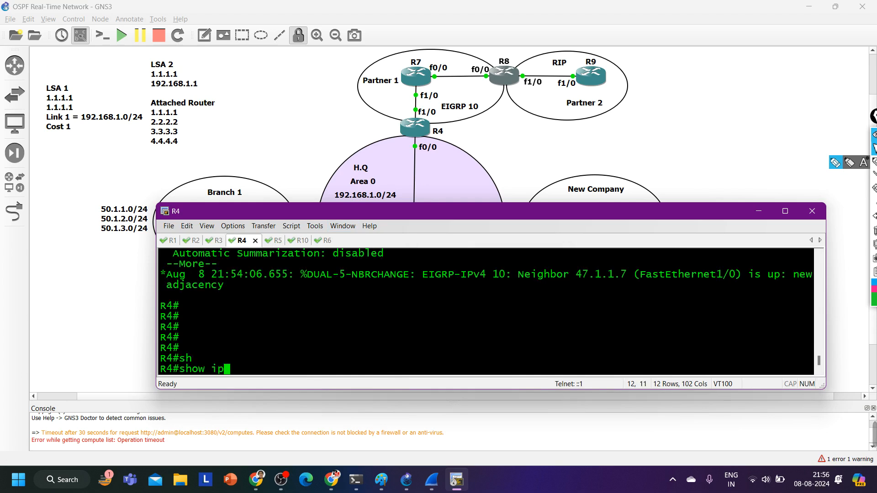
text( ro)
key(Tab)
text(ei)
key(Tab)
key(Return)
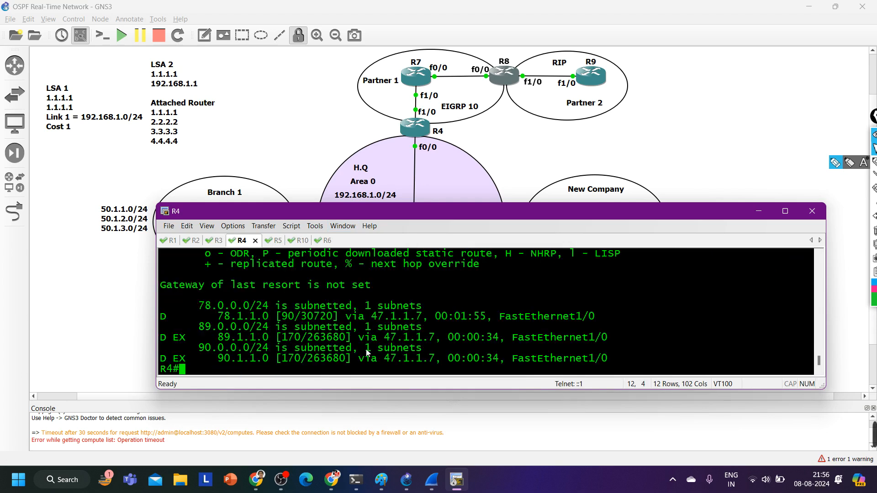
drag(173, 341, 175, 306)
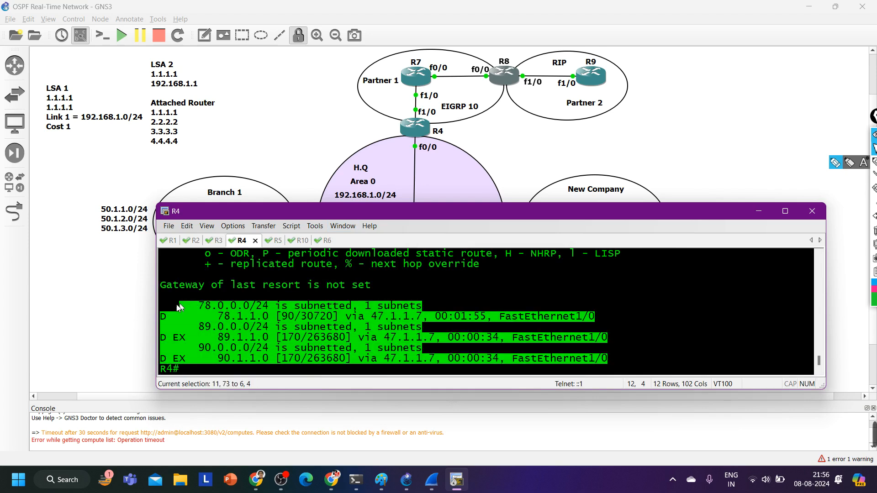
List R4's OSPF routes with show ip route ospf, highlight the inter-area entries, and page to the end
text(sh)
key(Tab)
text(ip ro)
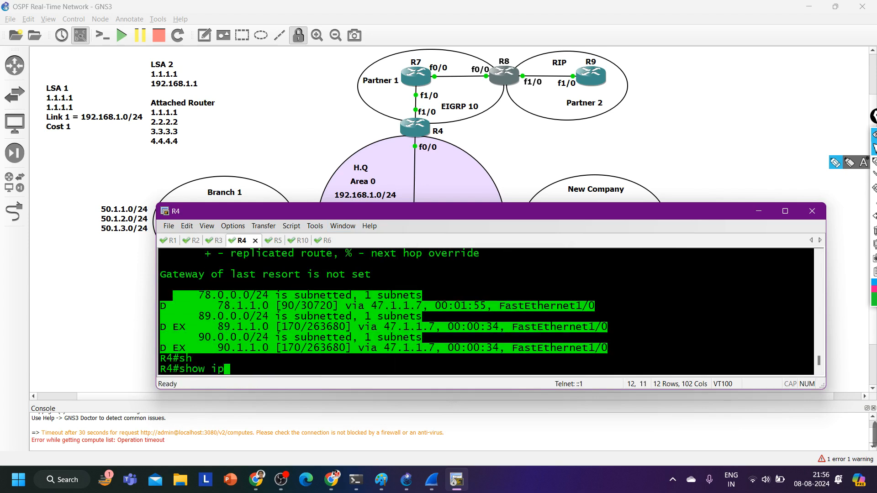
key(Tab)
text(os)
key(Tab)
key(Return)
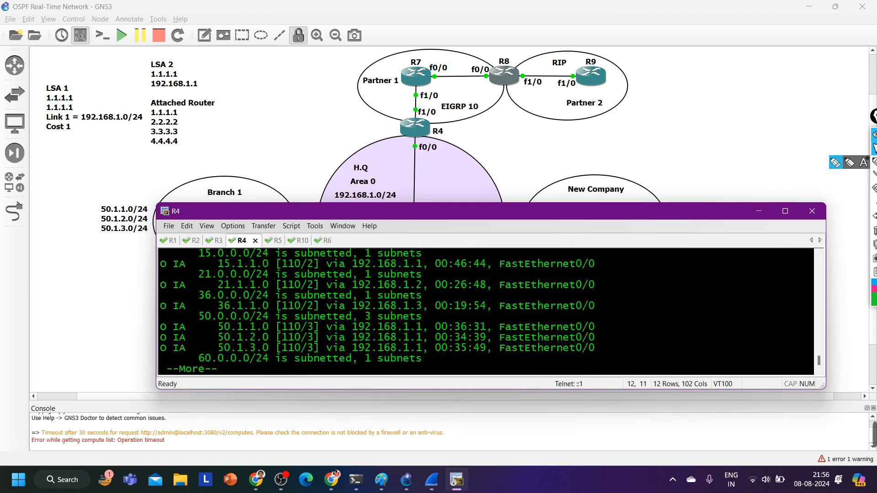
drag(187, 282, 481, 343)
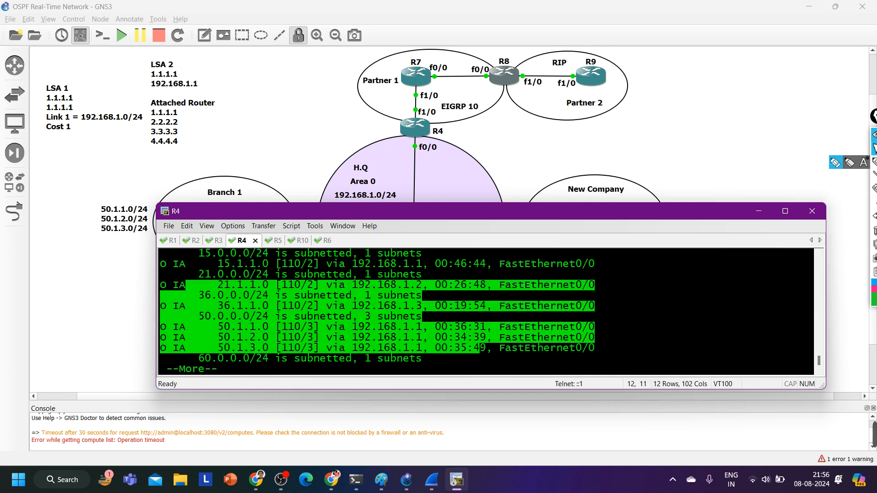
key(Return)
key(Return)
key(Return)
key(Return)
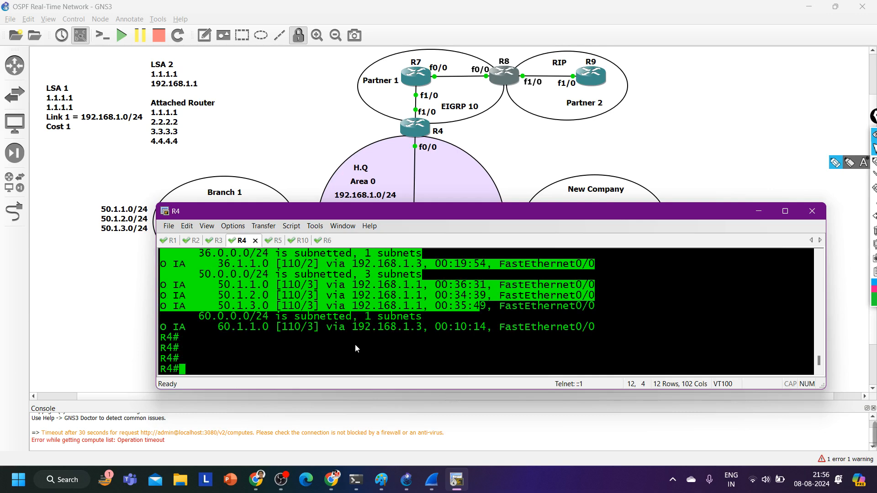
Enter global configuration mode on R4 and open the router eigrp 10 process
text(conf)
key(Tab)
key(Return)
key(Return)
key(Return)
key(Return)
key(Return)
key(Return)
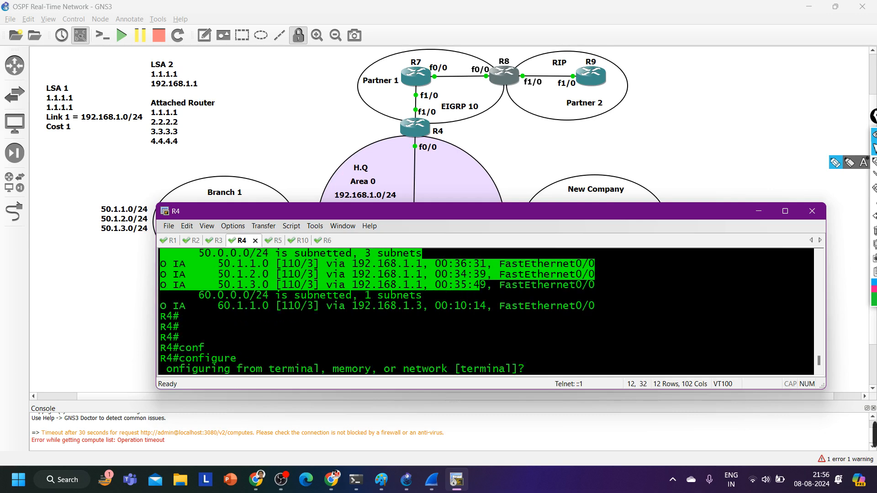
key(Return)
key(Return)
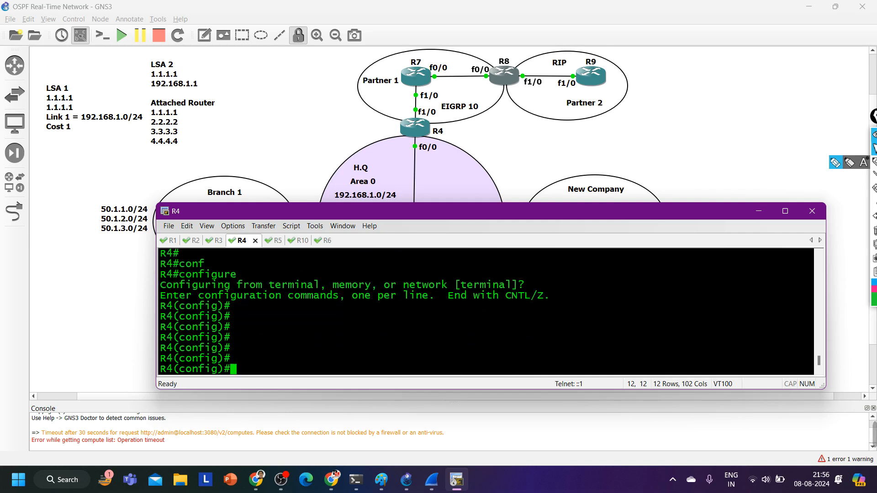
text(ro)
key(Tab)
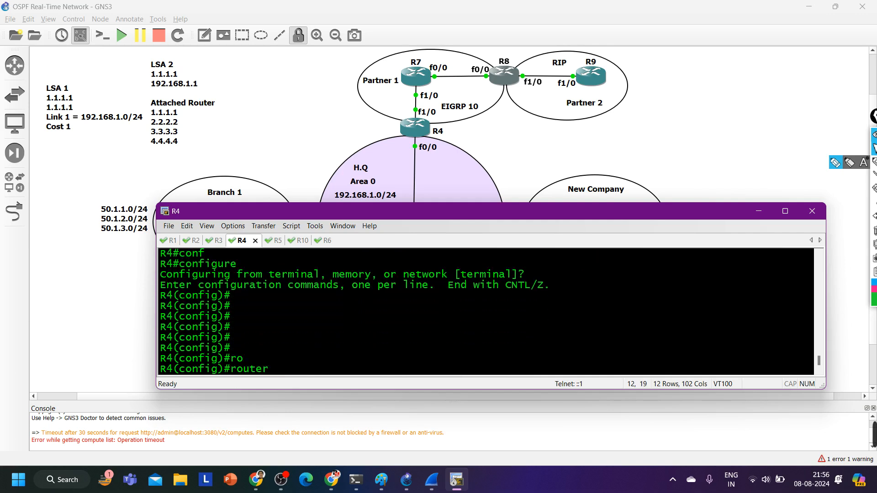
text(ei)
key(Tab)
text(10)
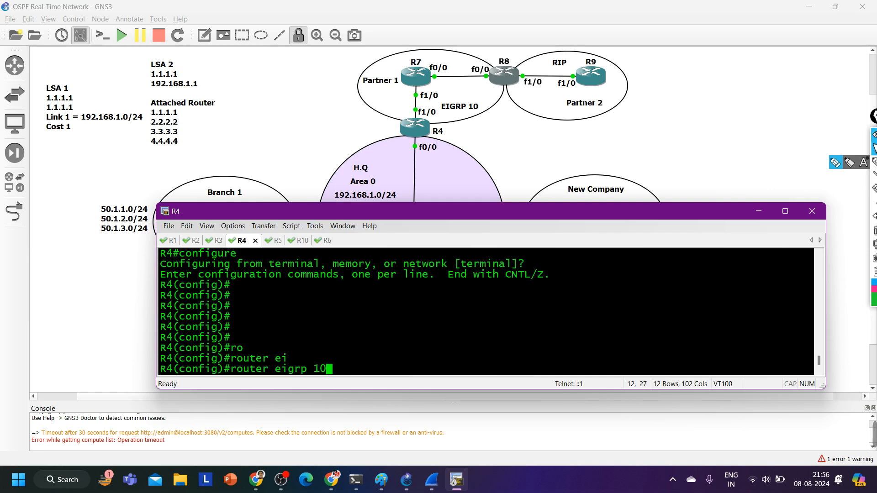
key(Return)
text(red)
key(Tab)
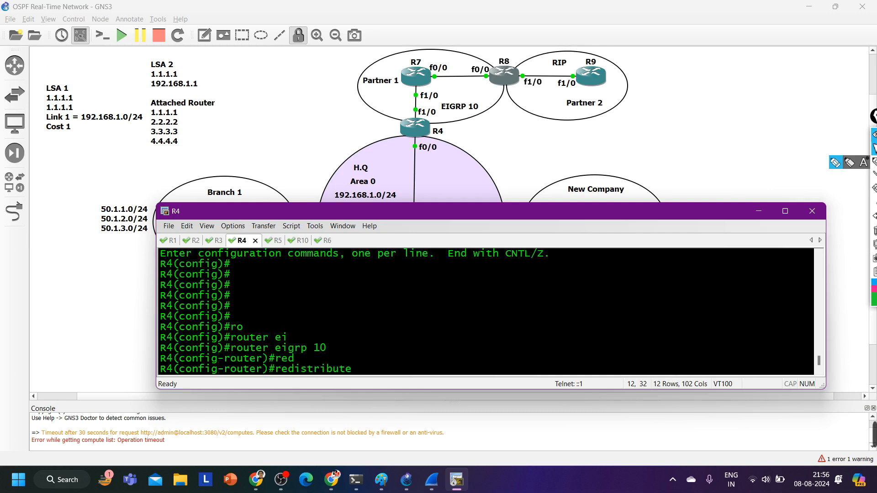
text(os)
key(Tab)
text(1 )
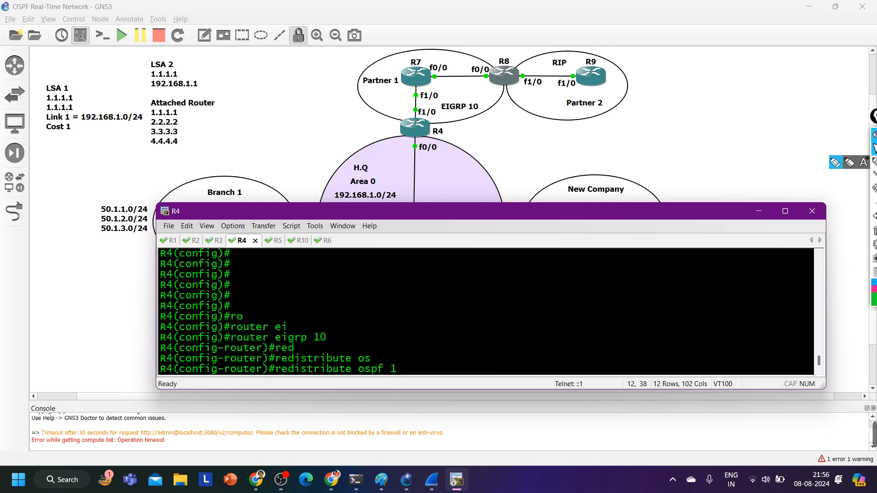
text(me)
key(Tab)
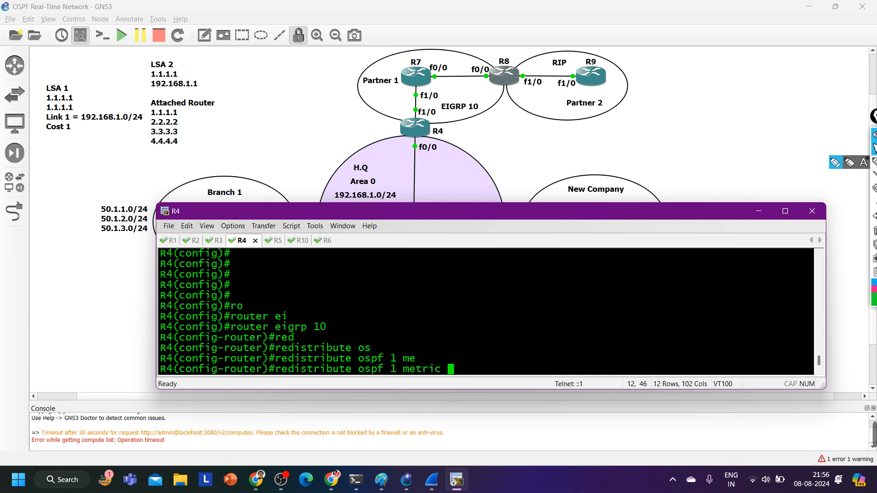
text(1000)
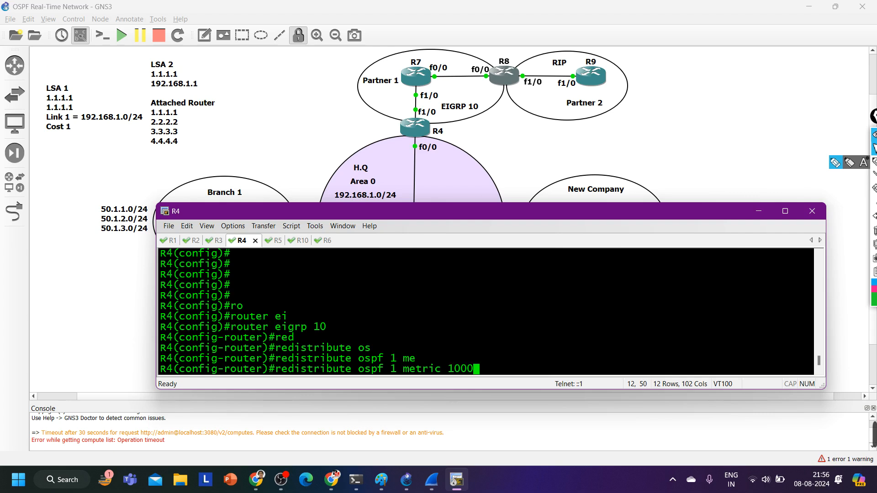
text(0 10 255.)
key(BackSpace)
text(255)
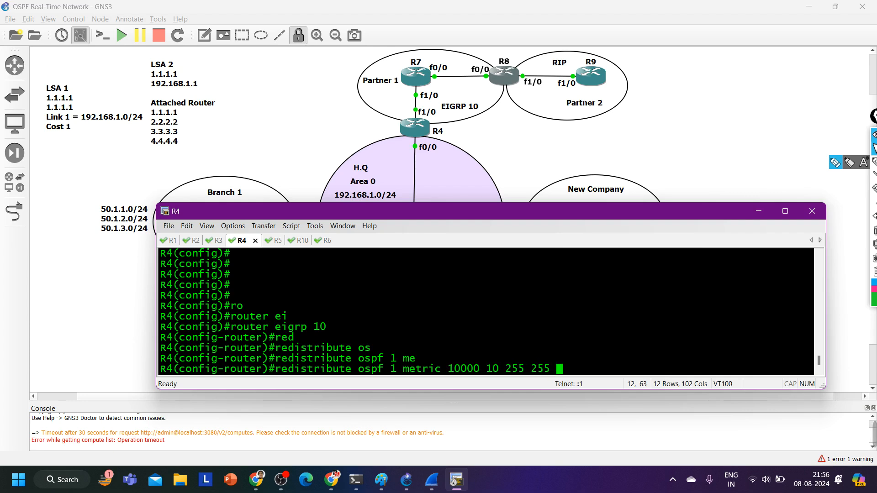
text( 1500)
key(Return)
text(ex)
key(Return)
key(Return)
key(Return)
key(Return)
key(Return)
key(Return)
key(Return)
key(Return)
key(Return)
key(Return)
key(Return)
key(Return)
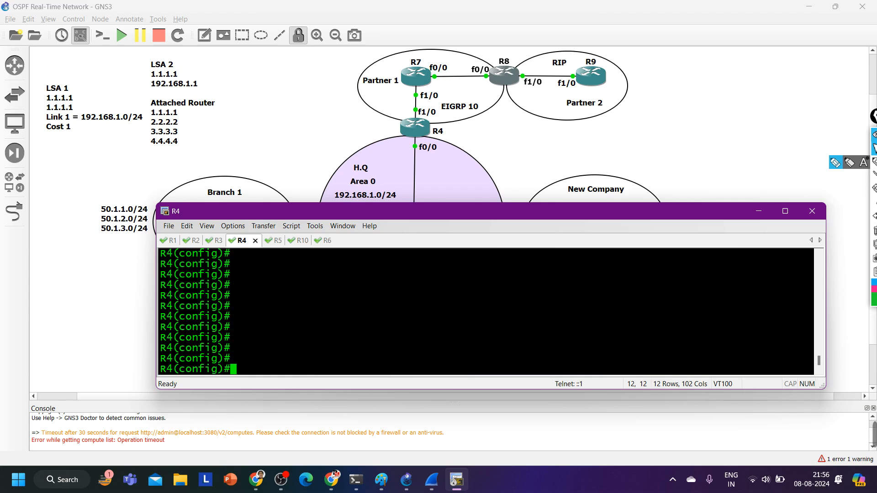
Show R4's EIGRP topology table from configuration mode, page to the end, and look back at its first entries
text(do show ip )
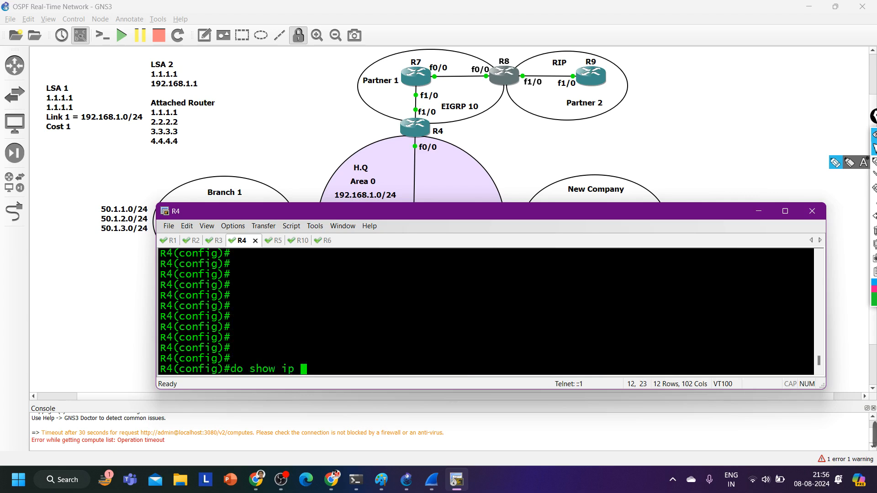
text(iei top)
key(Return)
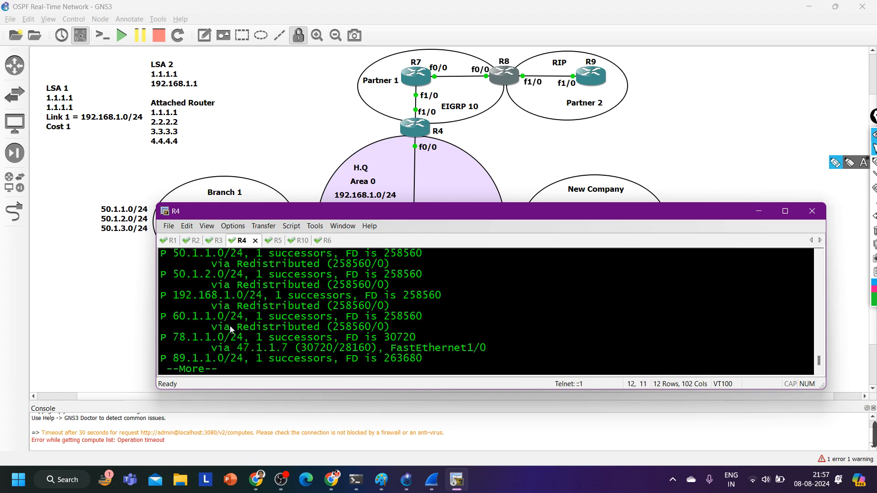
drag(186, 275, 357, 347)
key(Return)
key(Return)
key(Return)
key(Return)
key(Return)
key(Return)
key(Return)
key(Return)
key(Return)
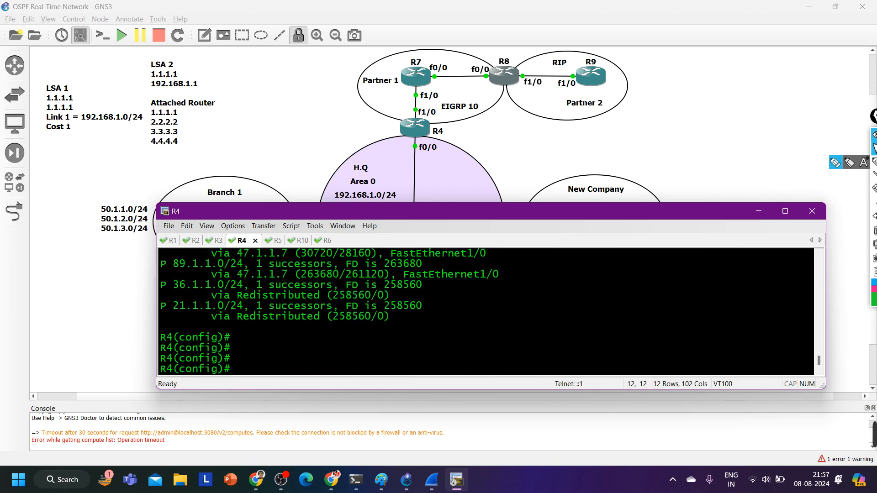
scroll(484, 310, up, 5)
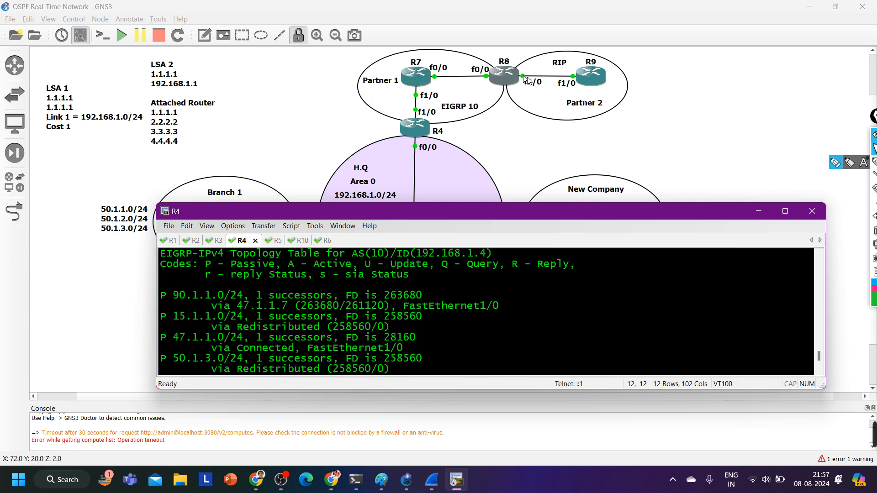
Open R9's console and list its RIP routes with show ip route rip
key(alt+Tab)
double_click(595, 83)
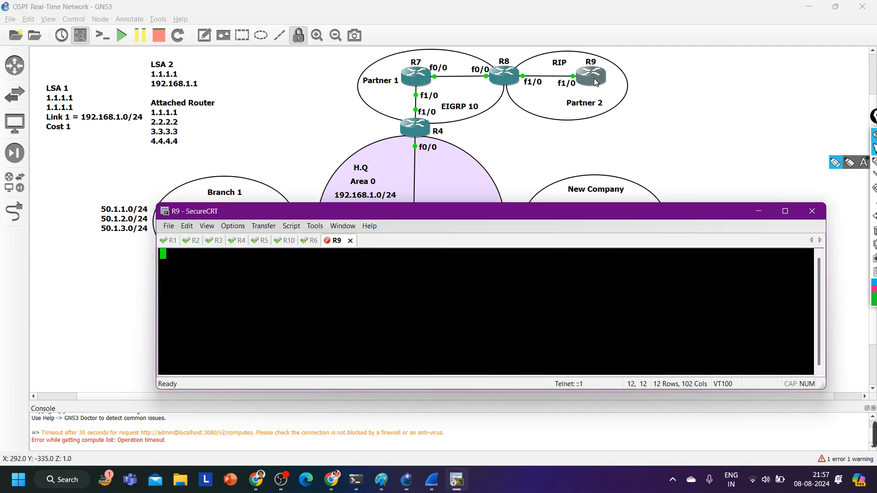
key(Return)
key(Return)
text(sh)
key(Tab)
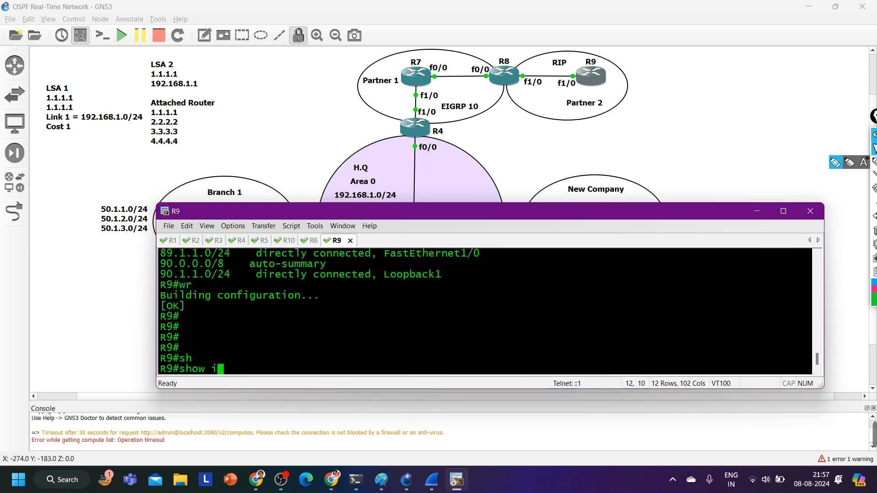
text(ip ro)
key(Tab)
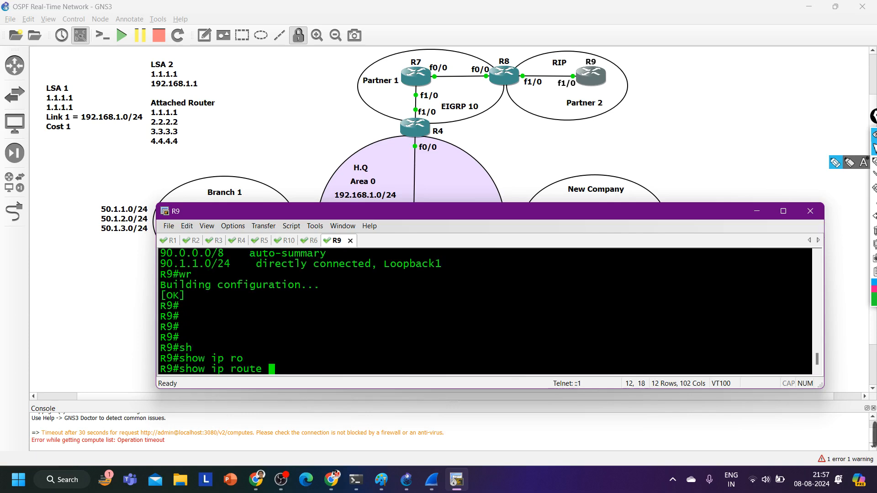
text(ri)
key(Tab)
key(Return)
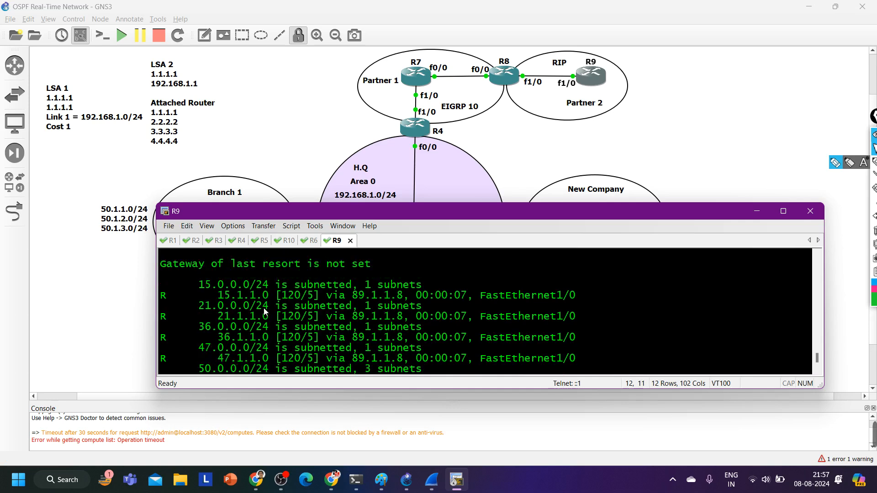
Page through R9's RIP routes to the end, highlighting the learned entries, including the 50.1.x.0 and 60.1.1.0 networks
drag(195, 297, 368, 378)
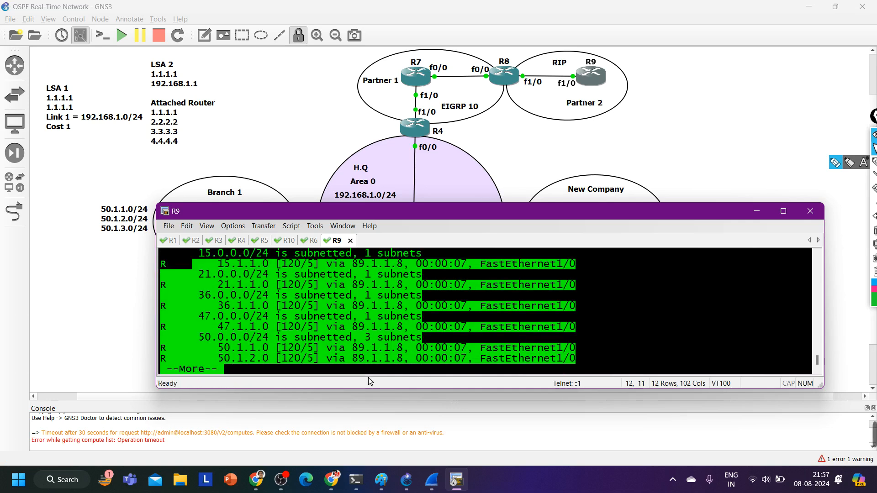
key(Return)
key(Return)
key(Return)
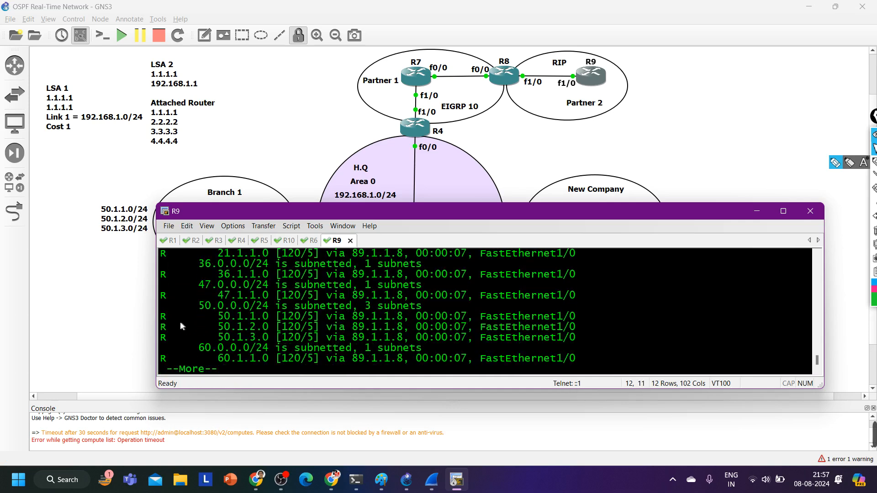
drag(180, 322, 356, 341)
key(Return)
key(Return)
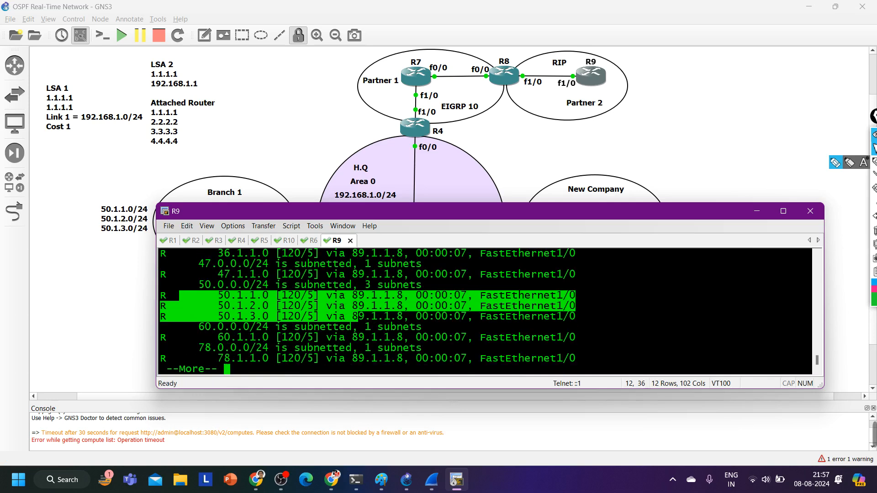
drag(175, 350, 372, 348)
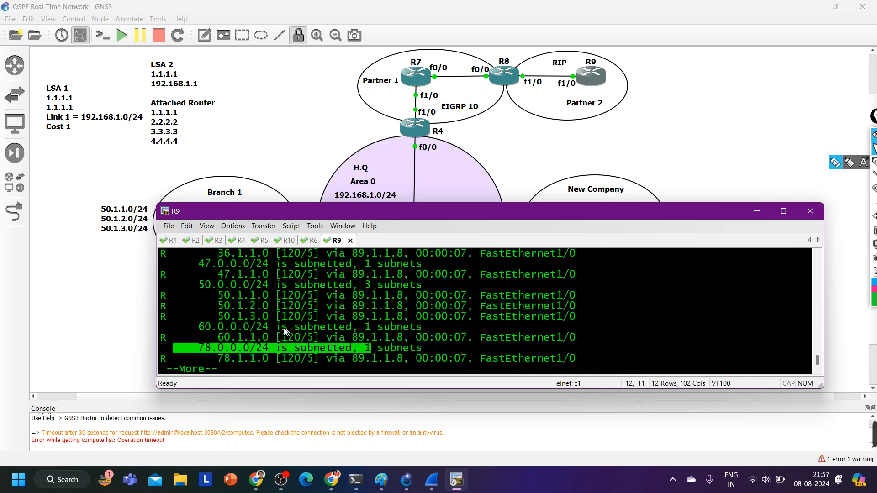
drag(212, 336, 394, 340)
key(Return)
key(Return)
key(Return)
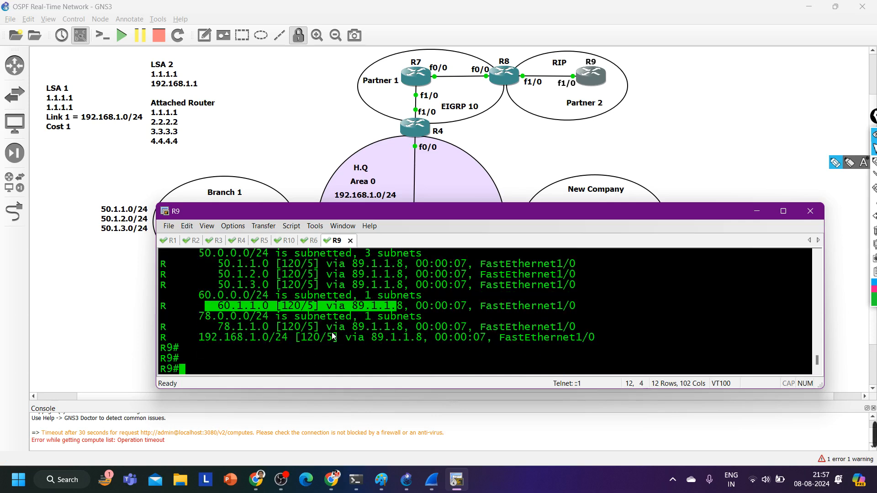
Review R9's RIP route output again from the 15.1.1.0 entry onward, shifting the console window slightly aside
scroll(332, 332, up, 2)
scroll(331, 333, up, 2)
scroll(331, 332, down, 4)
drag(510, 207, 476, 210)
scroll(322, 338, up, 4)
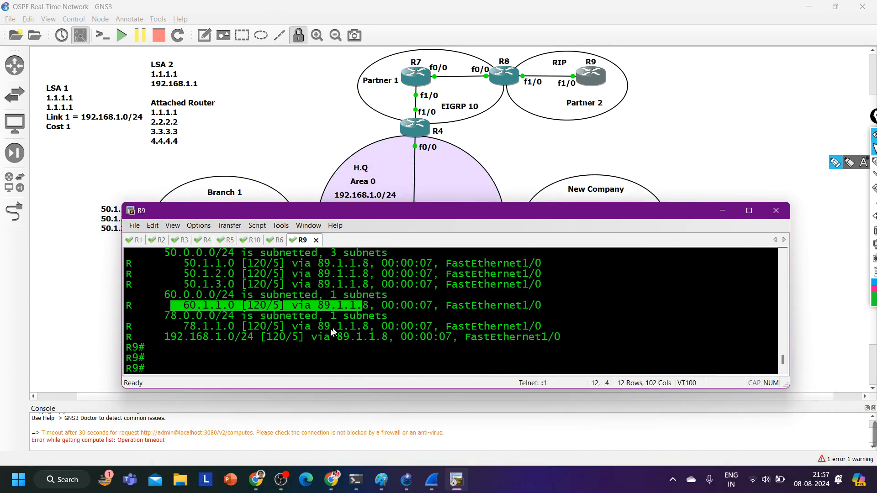
scroll(322, 335, down, 2)
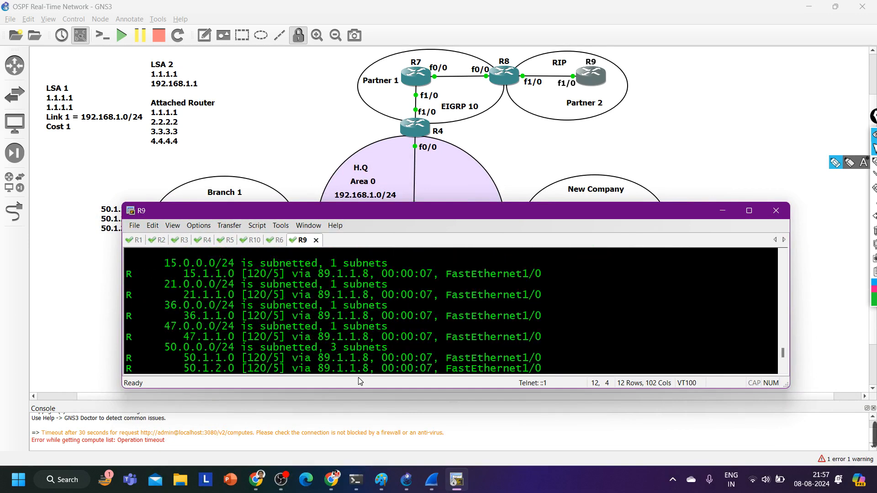
scroll(155, 304, down, 3)
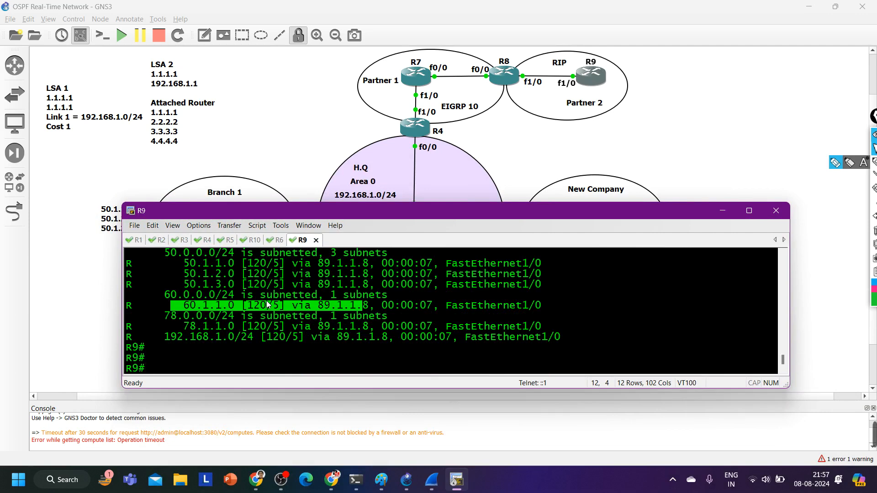
Look up the 10.1.1.0 network on R9 with show ip route 10.1.1.0 and highlight the queried address
text(sh)
key(Tab)
text(ip ro)
key(Tab)
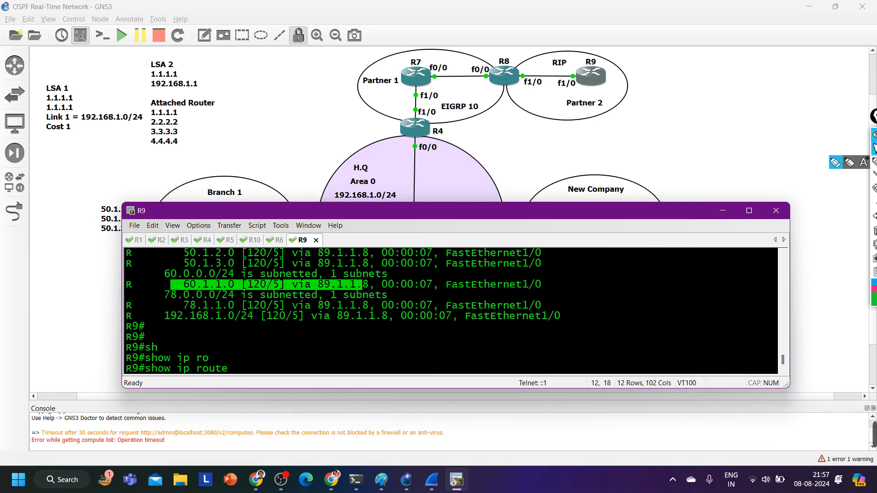
text(10.1.1.0)
key(Return)
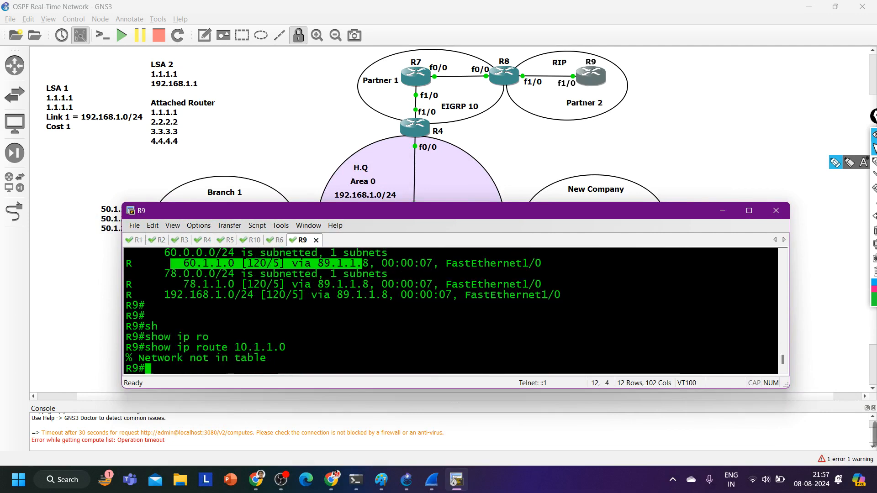
drag(222, 348, 329, 350)
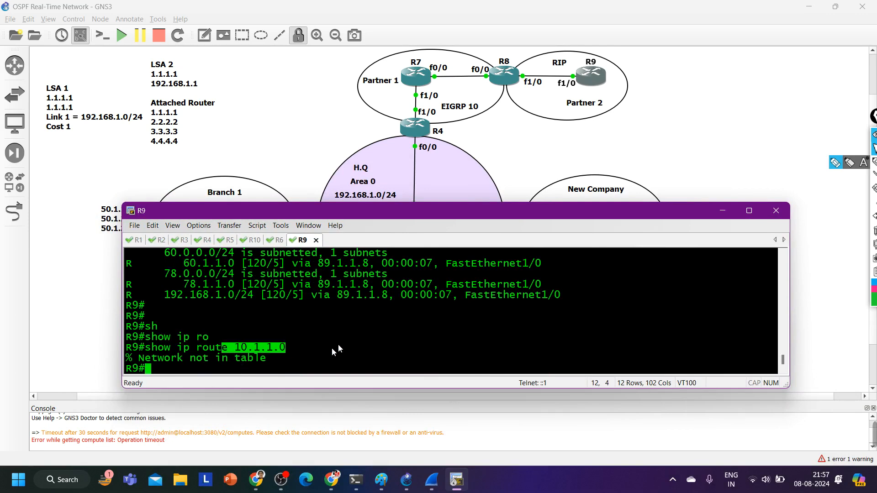
Move the console window clear of the topology, switch to R2, and look up the route with show ip route 10.1.1.0
drag(580, 216, 594, 273)
click(171, 298)
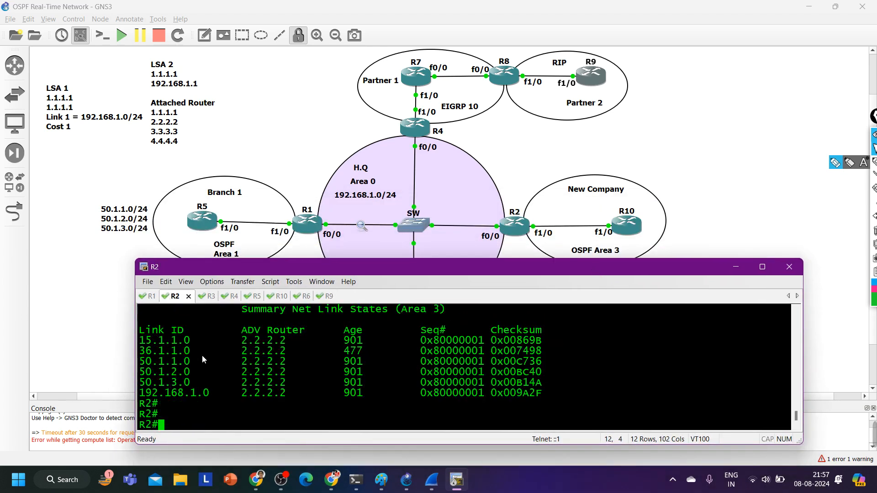
text(sh)
key(Tab)
text(ip ro)
key(Tab)
text(1)
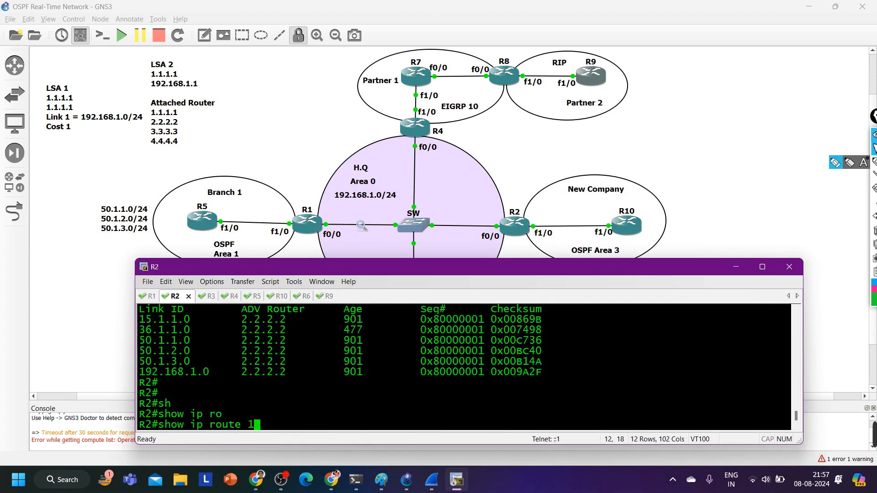
text(0.1.1.0)
key(Return)
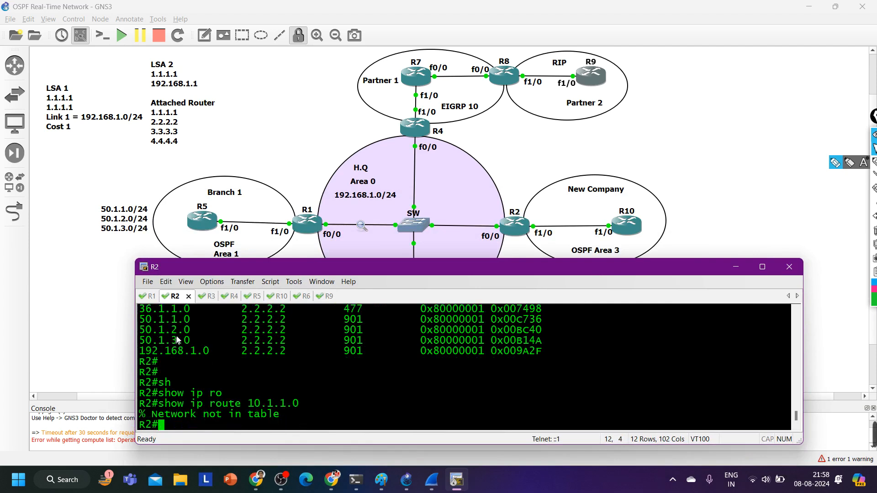
Switch to R10, list its OSPF interfaces with show ip ospf int br, and highlight the Lo1 row
click(277, 297)
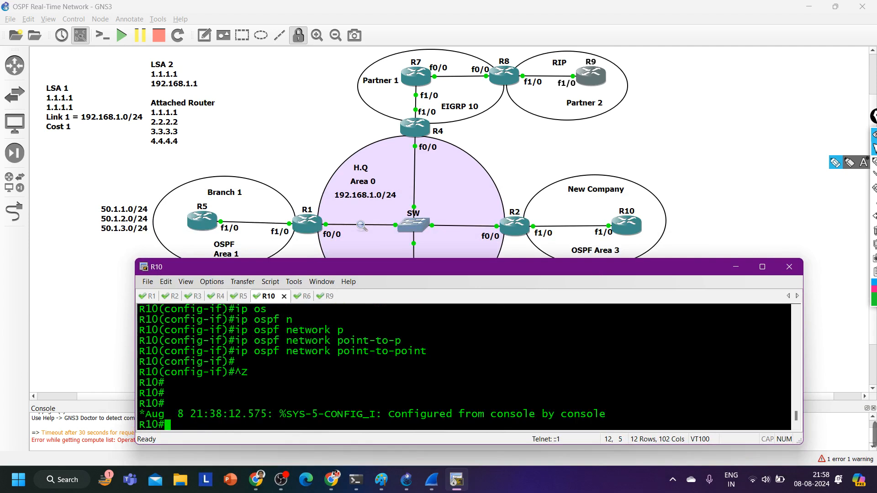
text(sh)
key(Tab)
text(ip os)
key(Tab)
text(int )
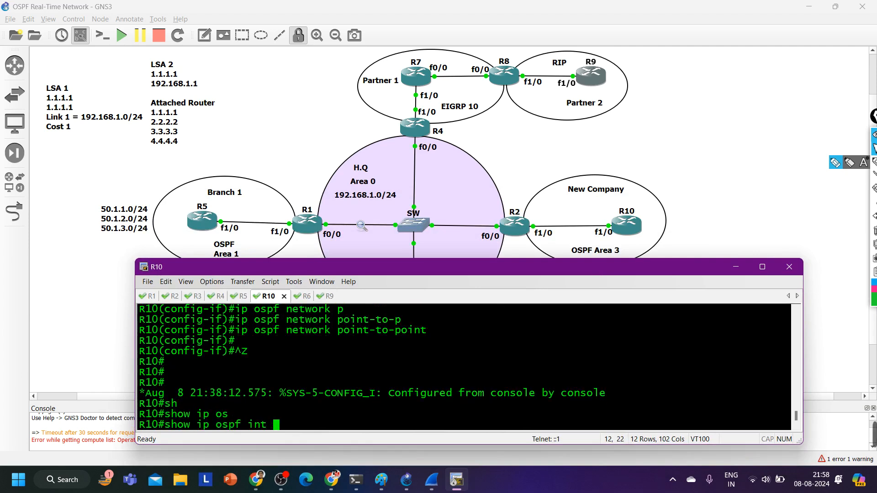
text(br)
key(Return)
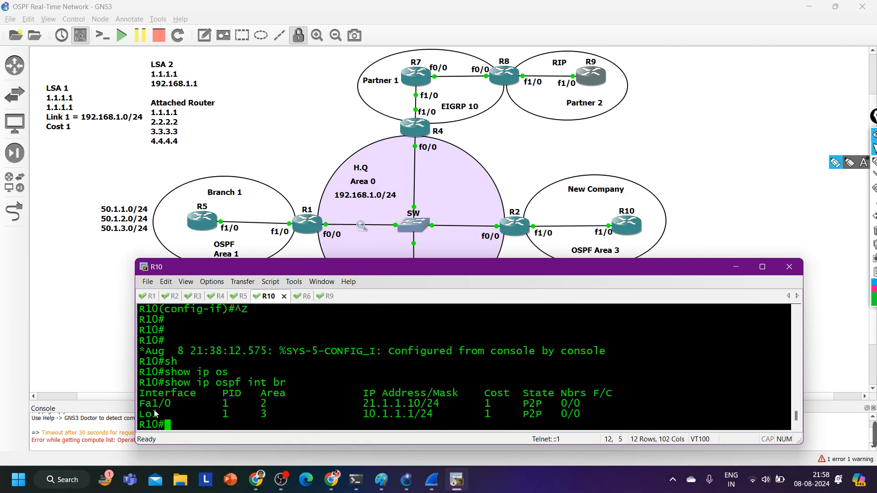
drag(153, 414, 495, 418)
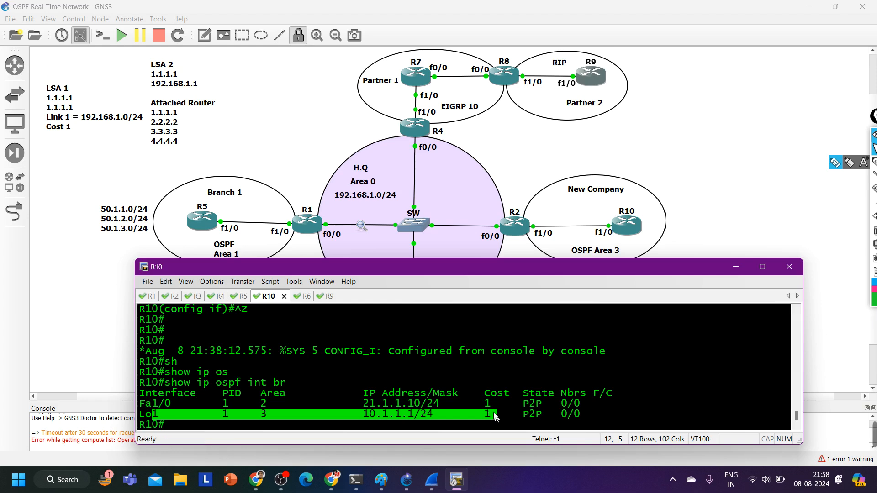
Show R10's OSPF database and examine the router link states for Area 2 and Area 3
text(sh)
key(Tab)
text(ip os)
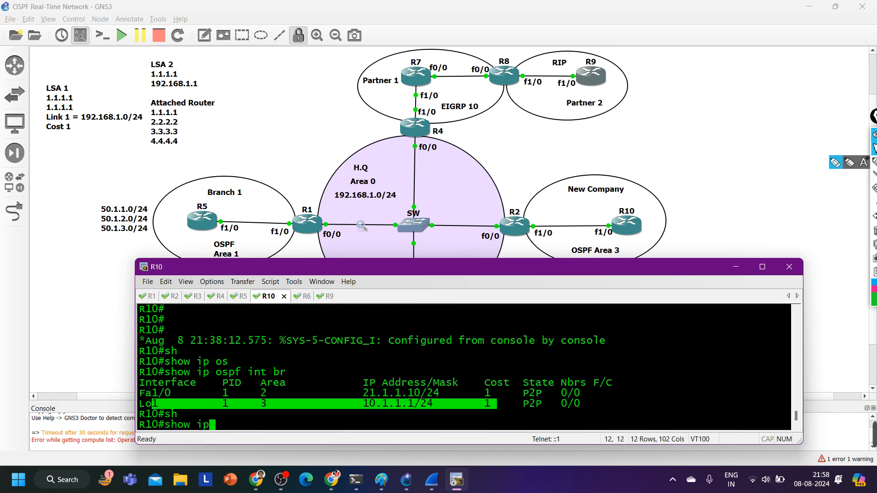
key(Tab)
text(d)
key(Tab)
key(Return)
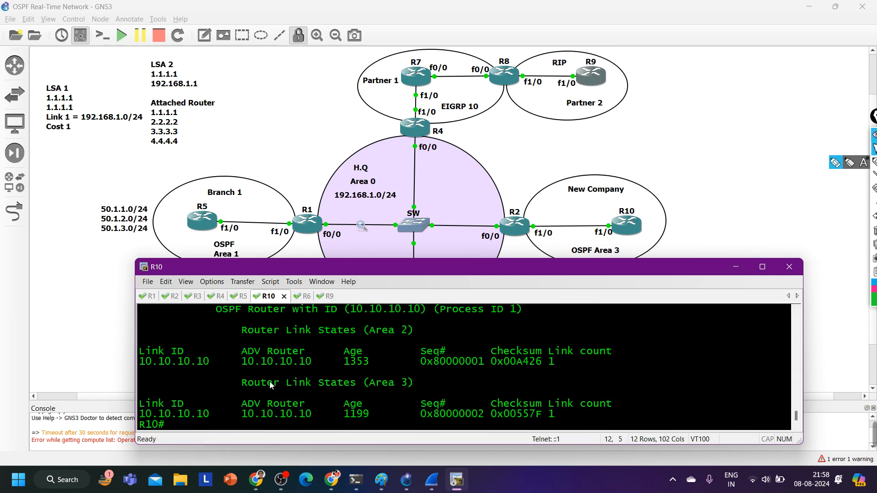
scroll(267, 384, up, 1)
scroll(267, 384, down, 1)
Display the router LSA details on R10 with show ip ospf database router 10.10.10.10
key(Up)
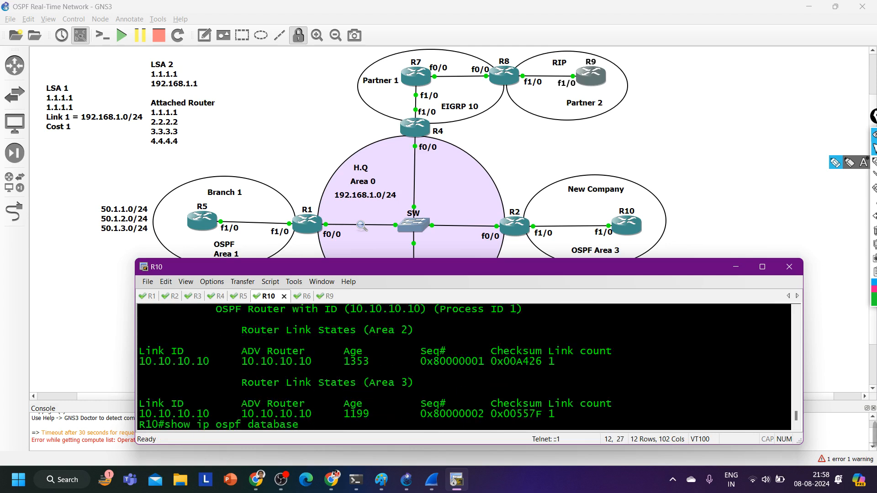
text(ro)
key(Tab)
text(10.10)
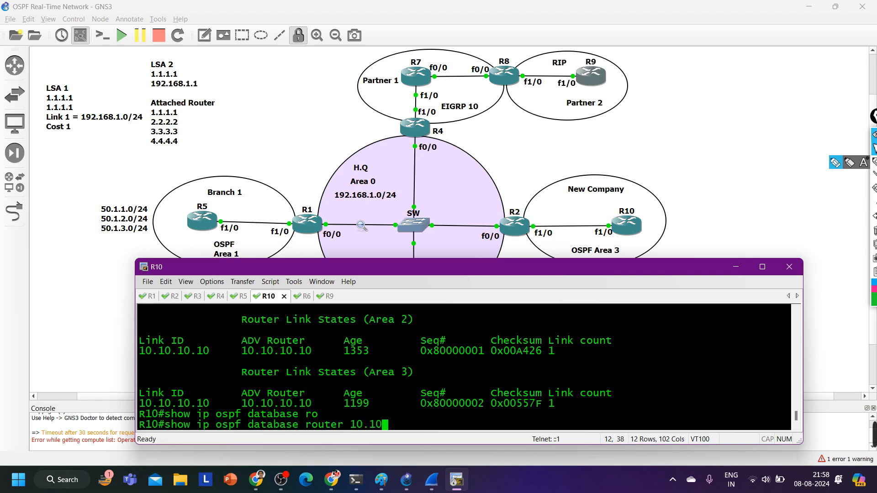
text(.10.10)
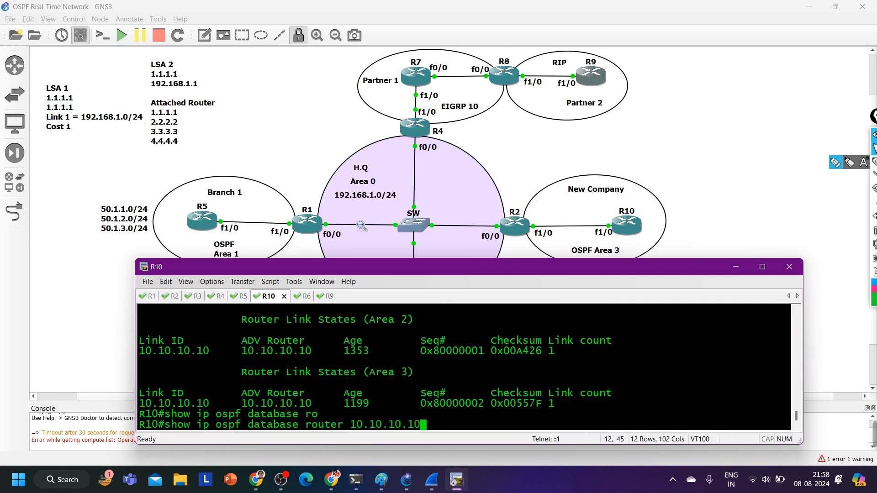
key(Return)
Page through R10's router LSA output to the Area 3 entry and highlight its Link State ID
scroll(253, 407, up, 2)
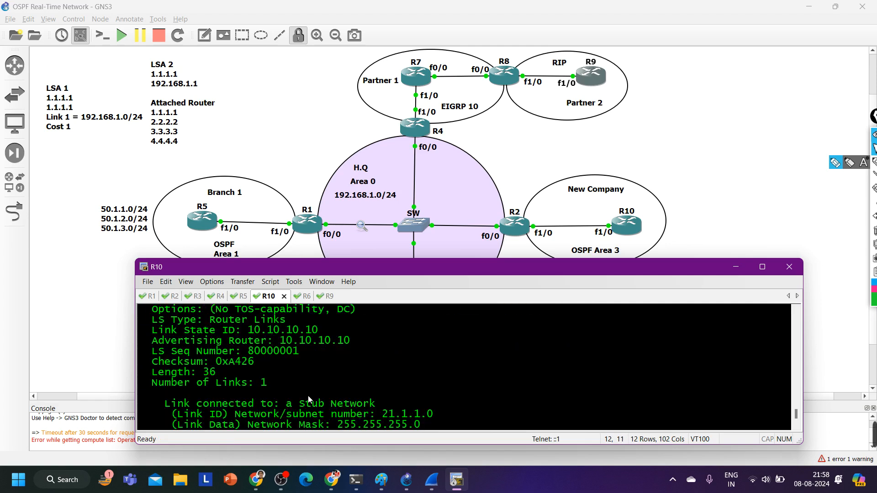
scroll(308, 396, up, 1)
scroll(308, 396, down, 3)
key(space)
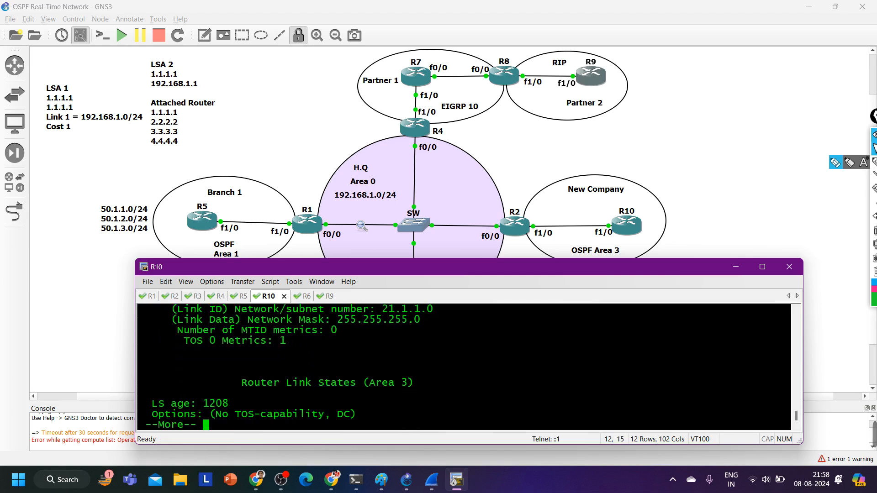
key(Return)
key(Return)
key(Return)
key(Return)
key(Return)
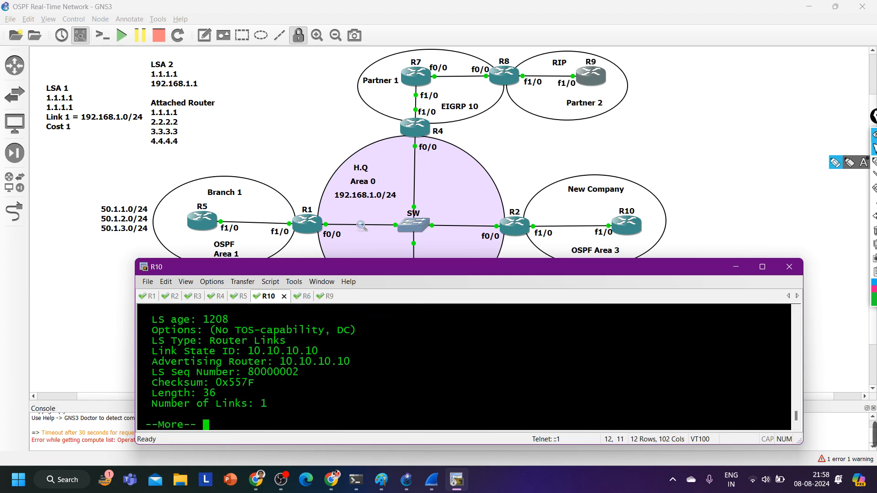
drag(318, 330, 241, 331)
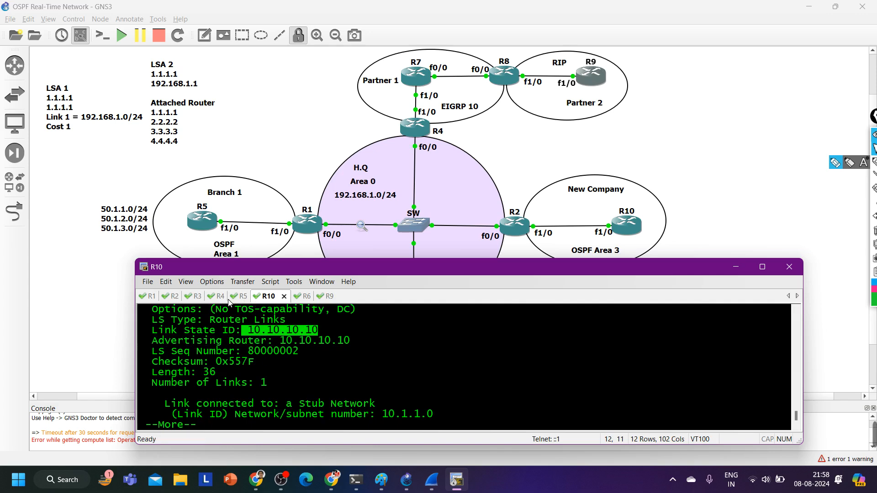
Switch to R2 and display R10's router LSA with show ip ospf database router 10.10.10.10
click(176, 296)
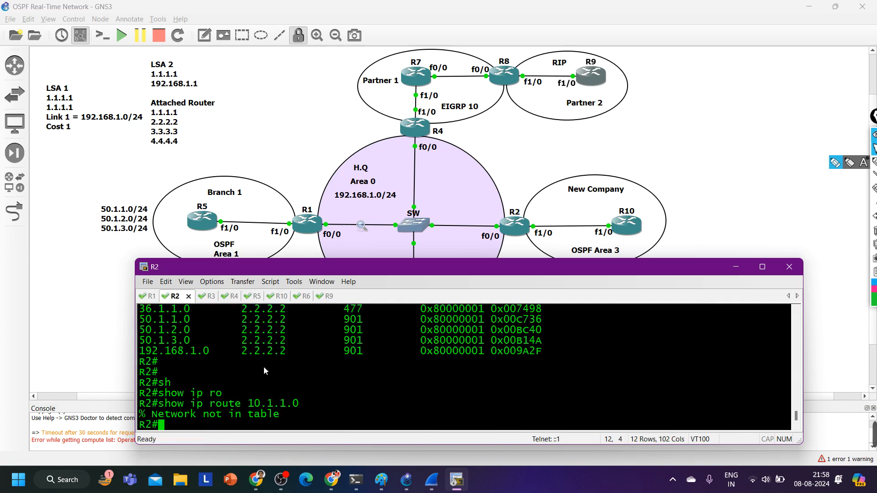
text(sh)
key(Tab)
text(ip )
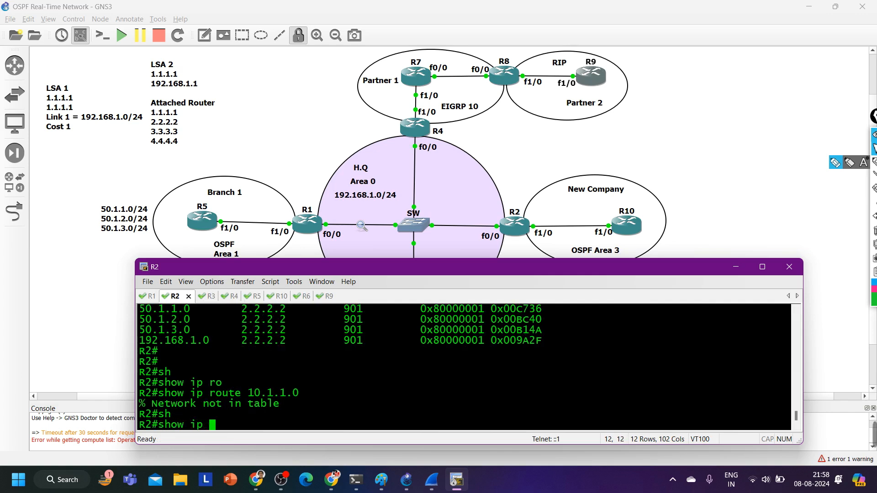
text(os)
key(Tab)
text(da)
key(Tab)
text(r)
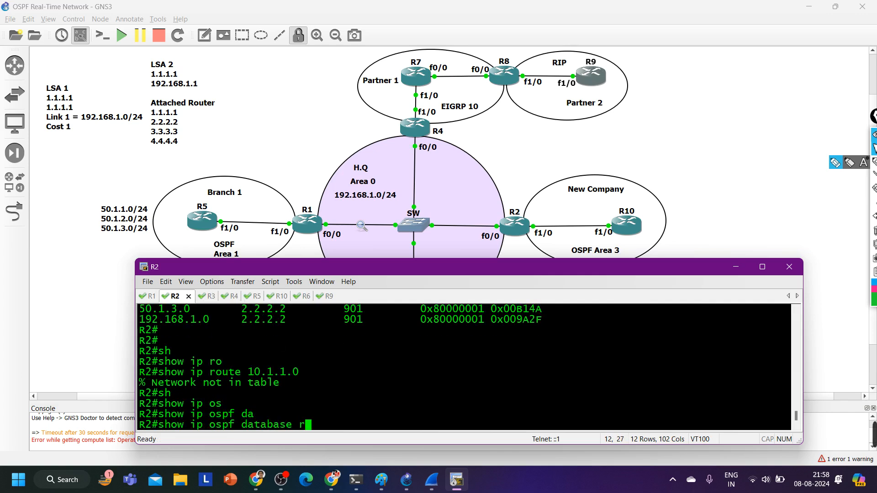
text(o)
key(Tab)
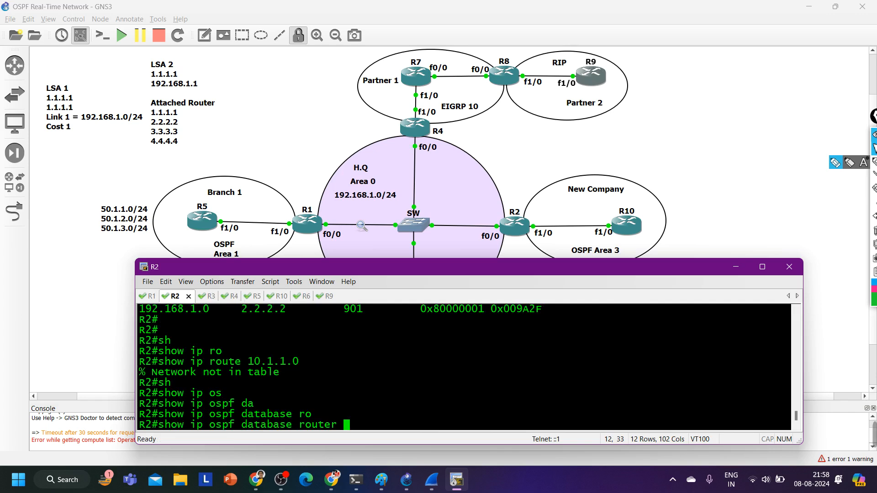
text(10.10.)
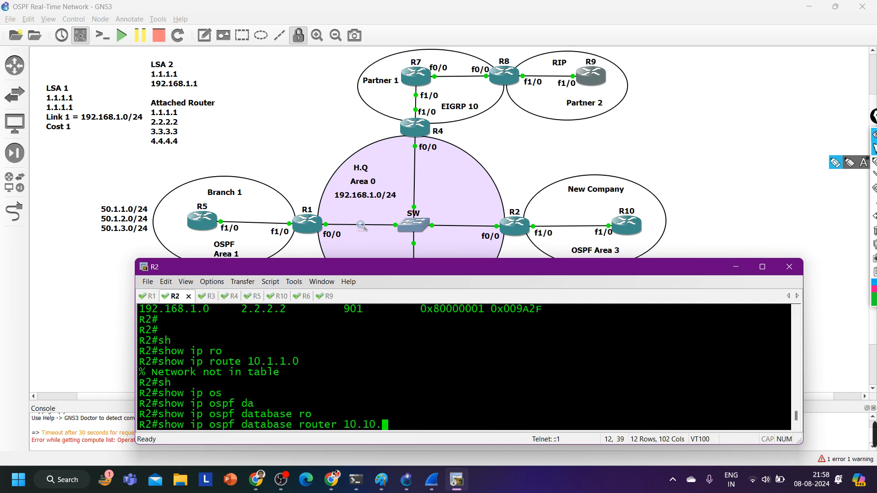
text(10.10)
key(Return)
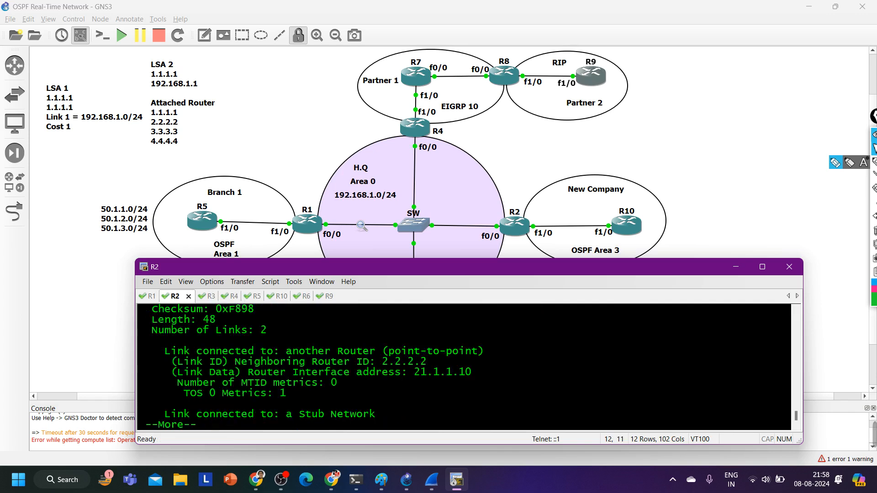
Page through R2's copy of the 10.10.10.10 router LSA and examine its reachability status and connected links
key(Return)
key(Return)
key(Return)
key(Return)
key(Return)
key(Return)
key(Return)
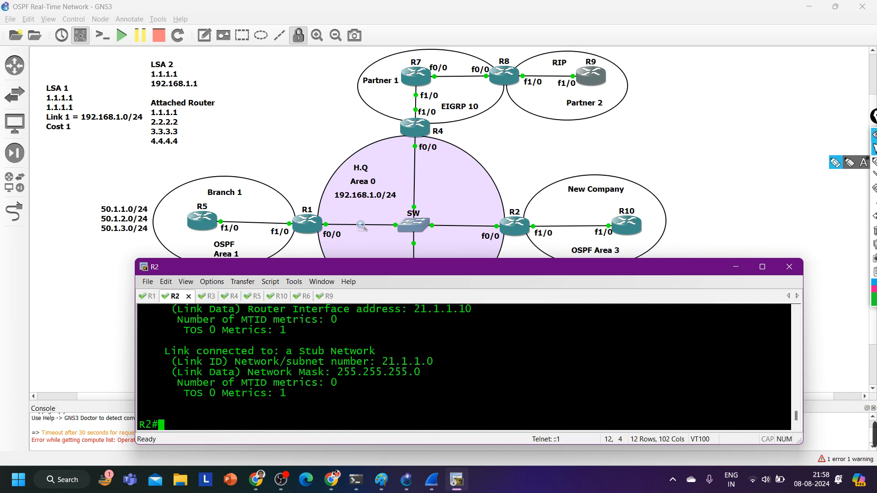
scroll(263, 372, up, 5)
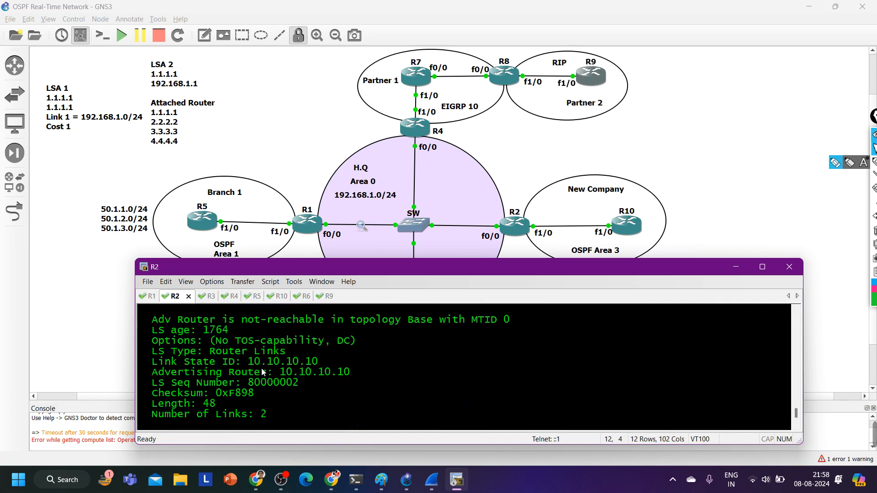
scroll(263, 372, down, 4)
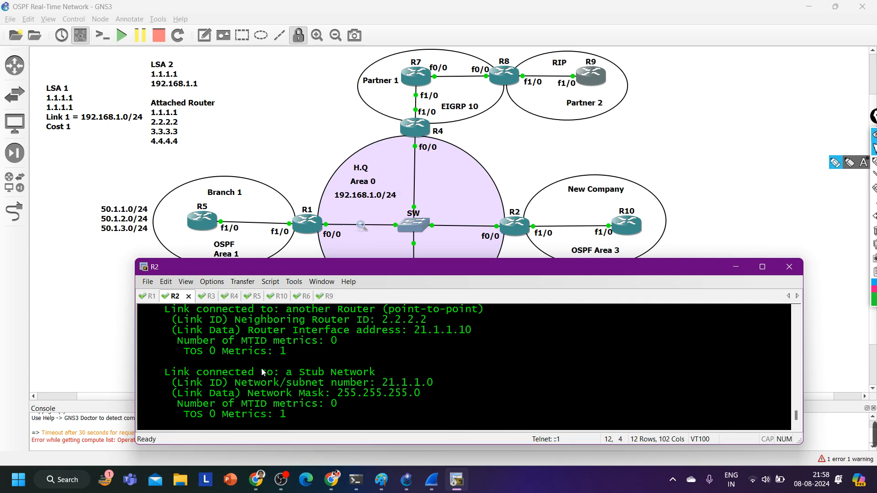
scroll(263, 372, up, 1)
scroll(262, 372, down, 2)
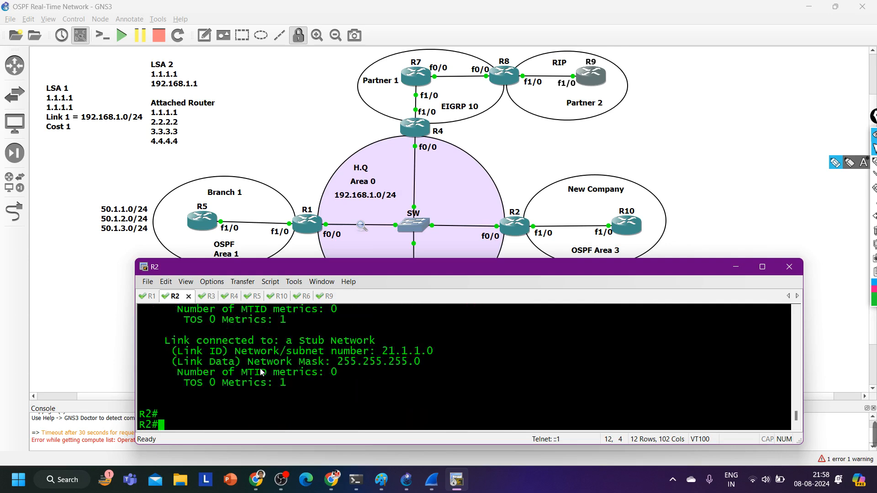
List R2's OSPF neighbors with show ip ospf neighbor and highlight the 1.1.1.1 row
text(sh)
key(Tab)
text(ip os)
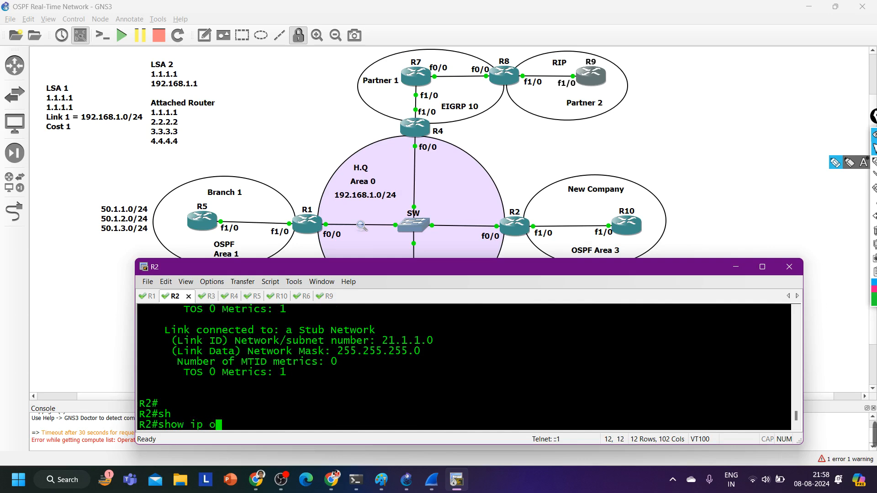
key(Tab)
text(nei)
key(Tab)
key(Return)
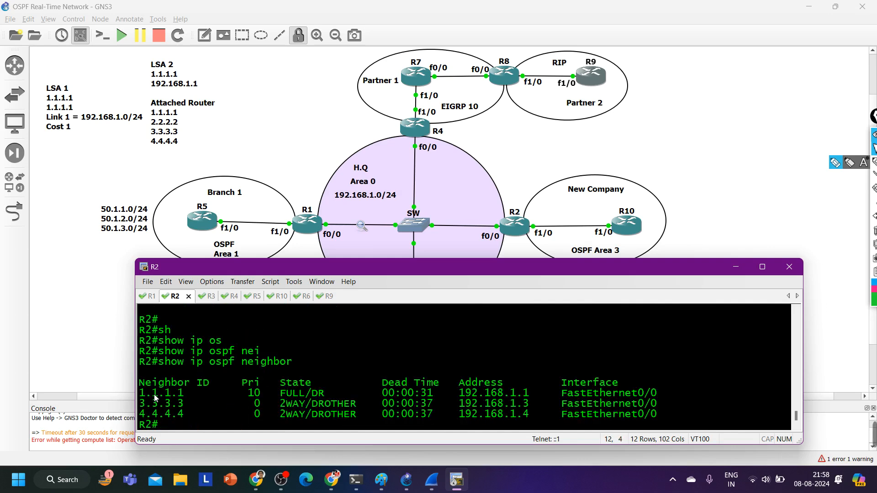
drag(155, 394, 667, 392)
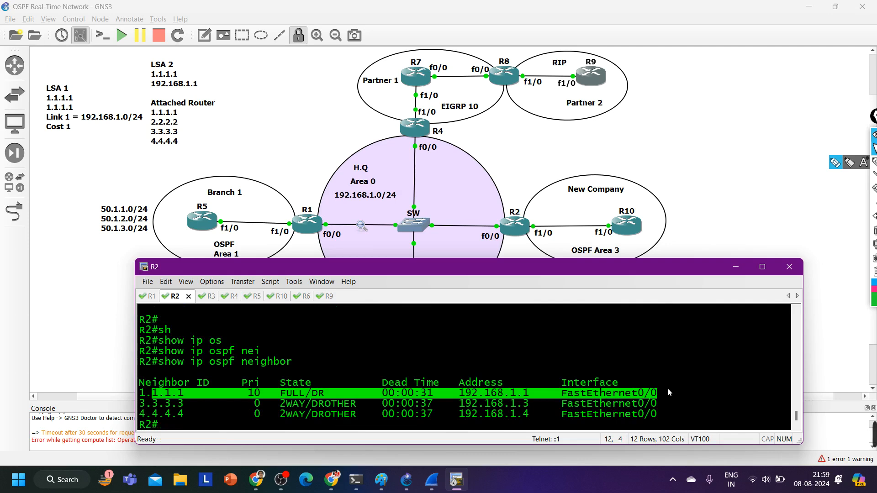
Show R2's OSPF border routers with the show ip ospf border-routers command
text(sh)
key(Tab)
text(ip os)
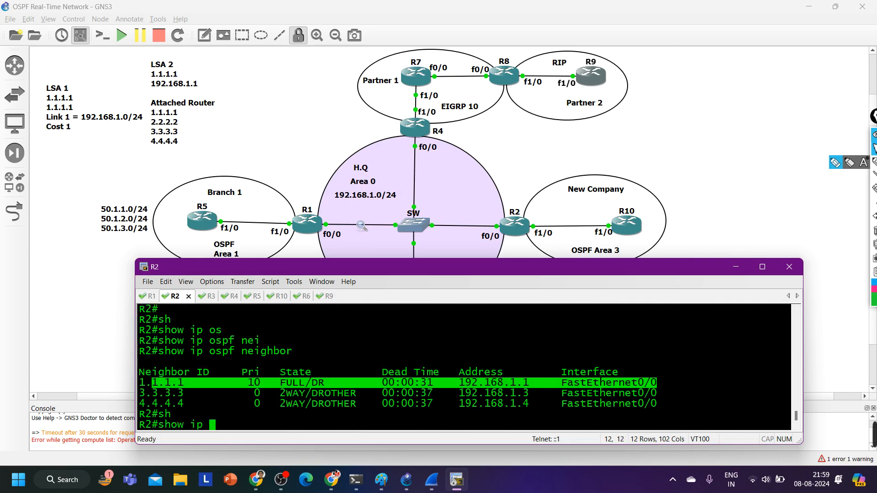
key(Tab)
text(bo)
key(Tab)
key(Return)
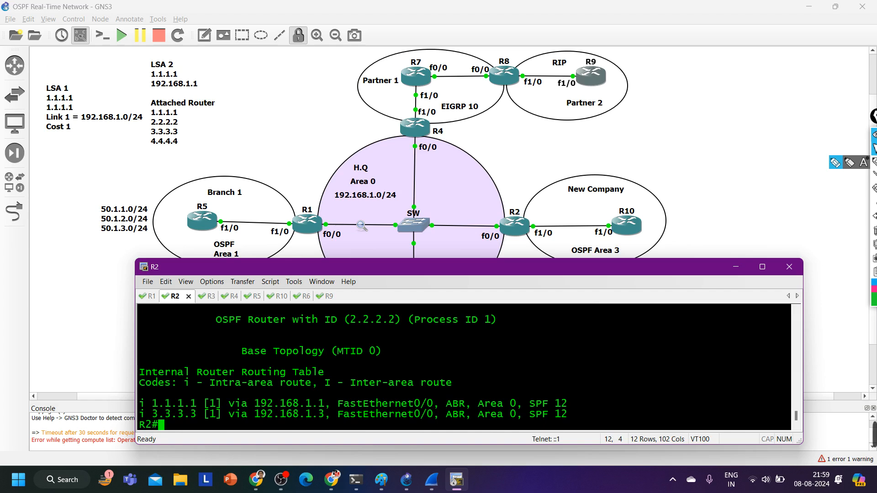
Check R2's f1/0 OSPF network type with show ip ospf int f1/0 | in Networ and highlight the type
text(sh)
key(Tab)
text(ip os)
key(Tab)
text(i)
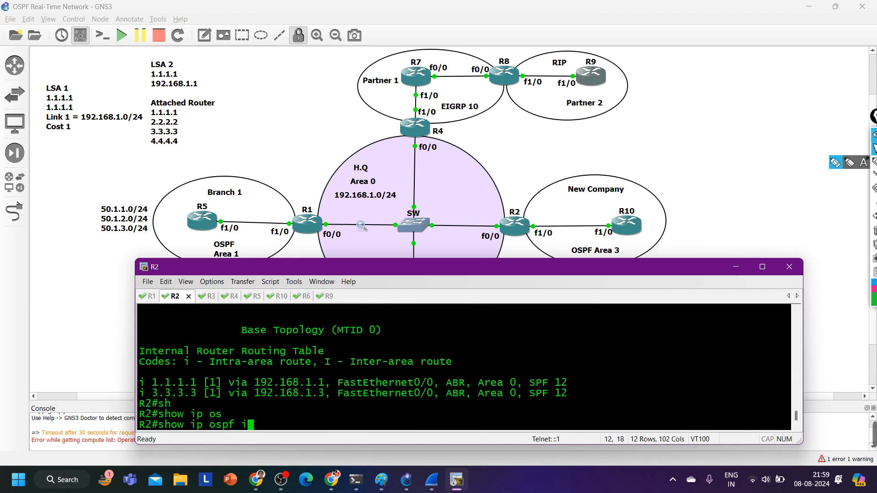
text(nt f1/0 | i)
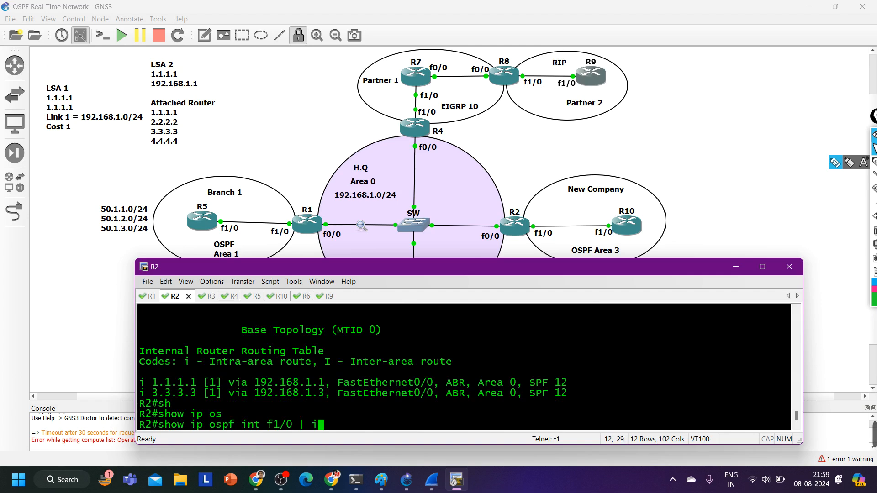
text(n Networ)
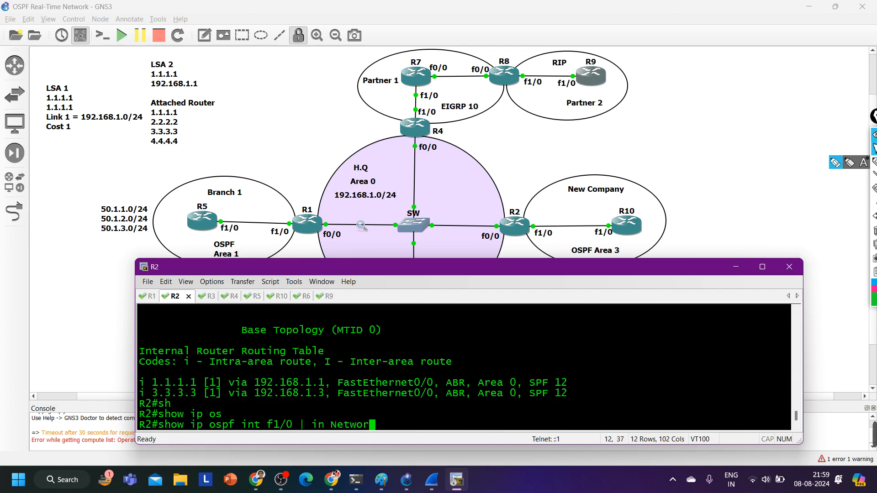
key(Return)
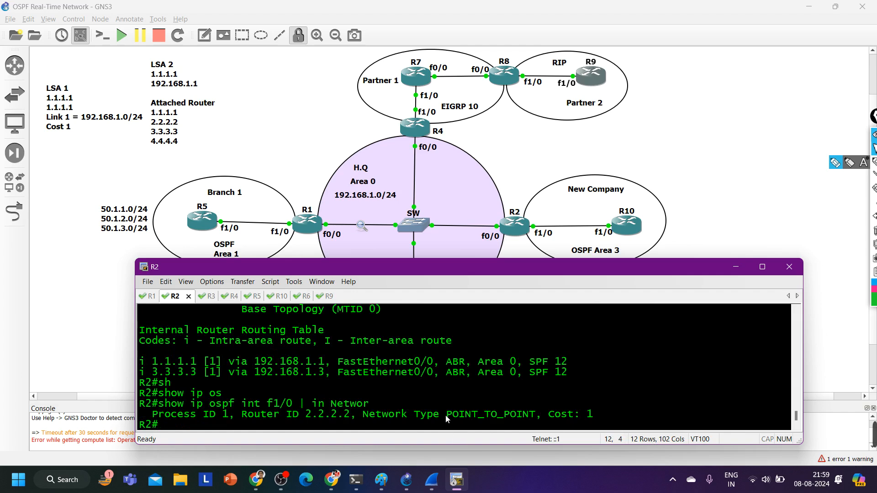
drag(445, 415, 536, 421)
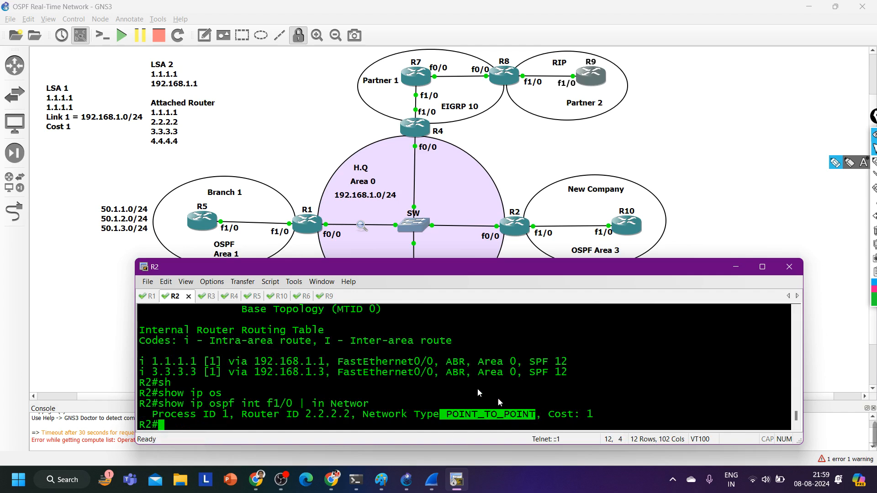
Switch to R10, quit the paged output, run show ip ospf int f1/0 | in Netw, and highlight the network type
click(279, 296)
text(q)
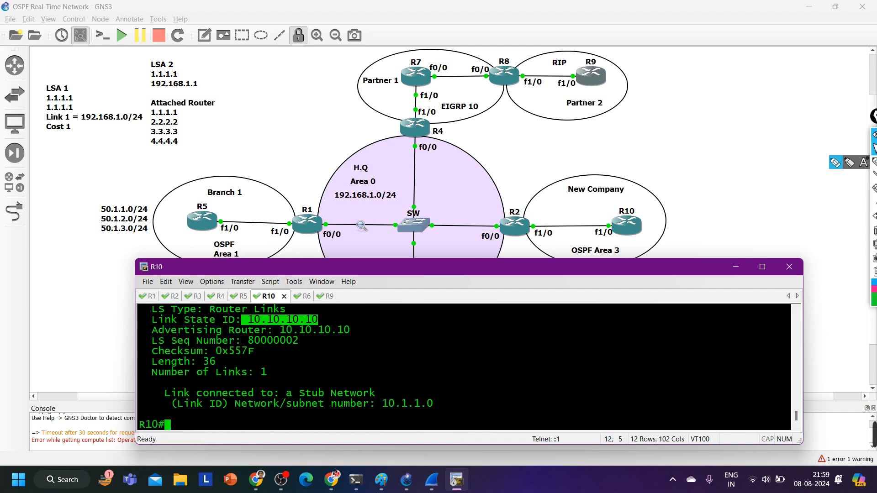
text(sh)
key(Tab)
text(ip os)
key(Tab)
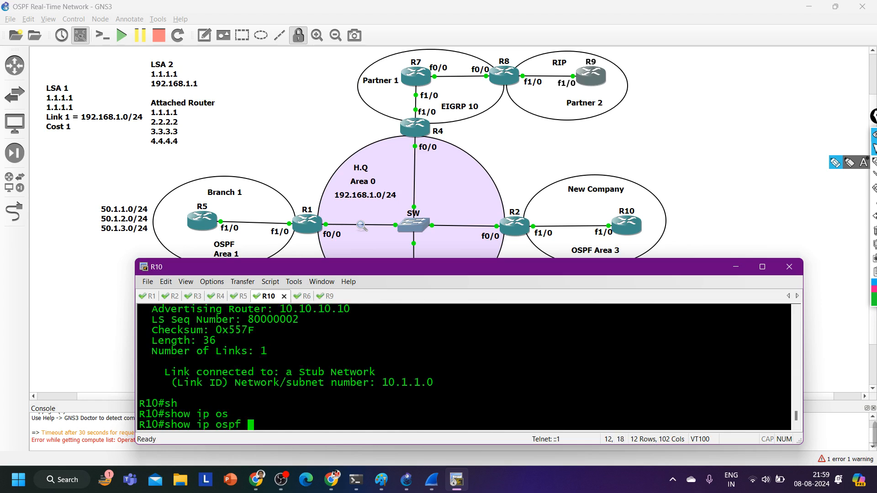
text(int f1/0 |)
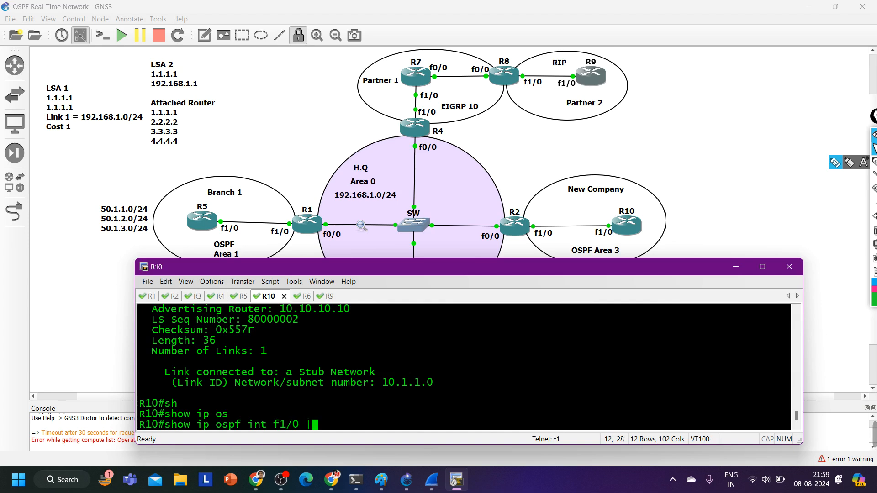
text( in Netw)
key(Return)
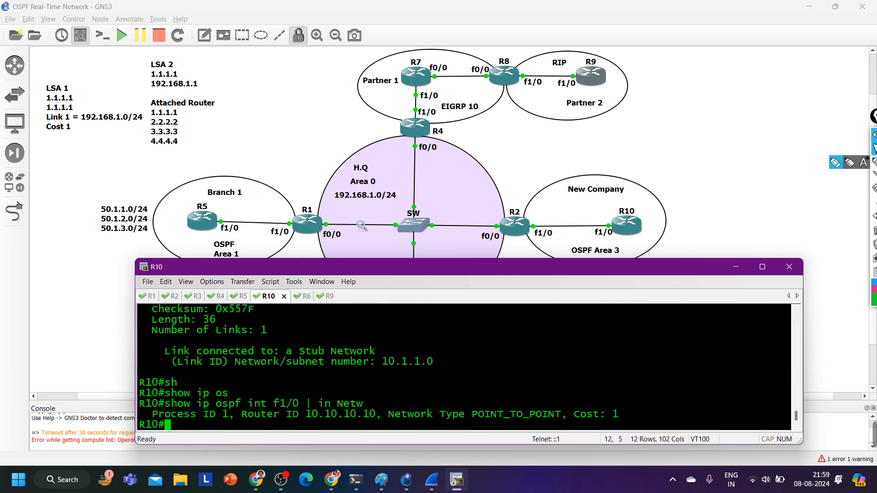
drag(439, 414, 568, 415)
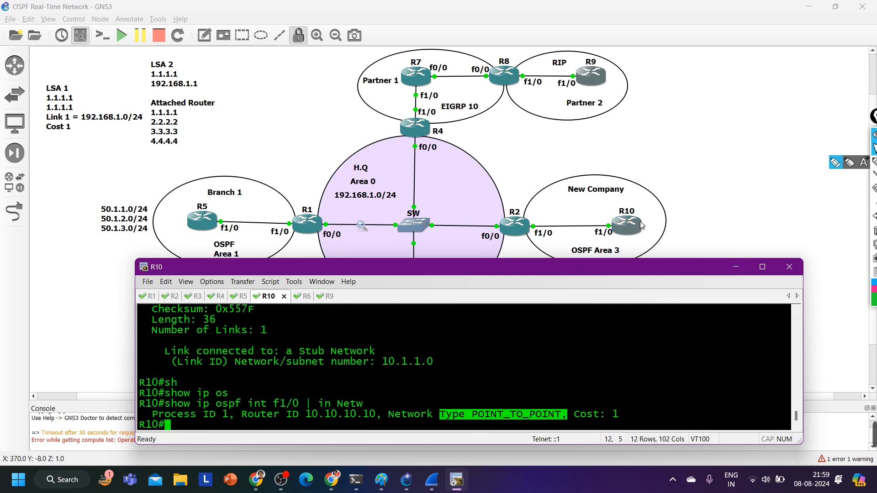
List R10's OSPF interfaces with show ip ospf int br and highlight the area assignments of Lo1 and Fa1/0
text(sh)
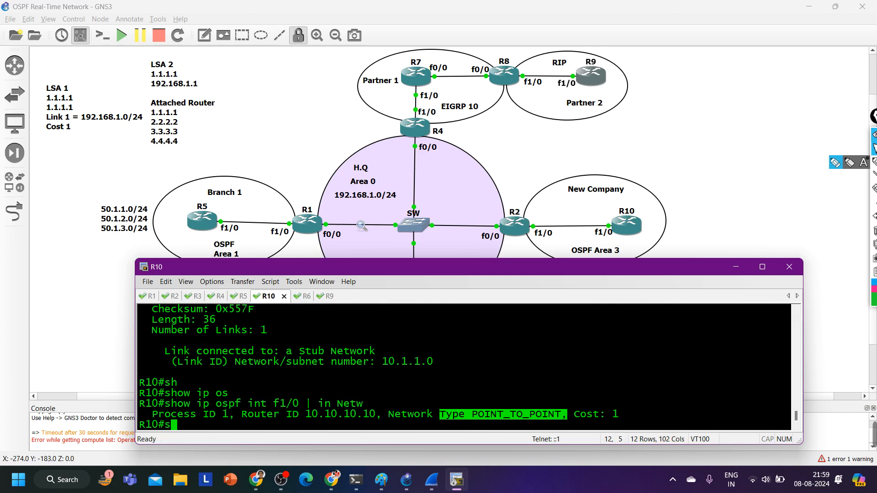
key(Tab)
text(ip os)
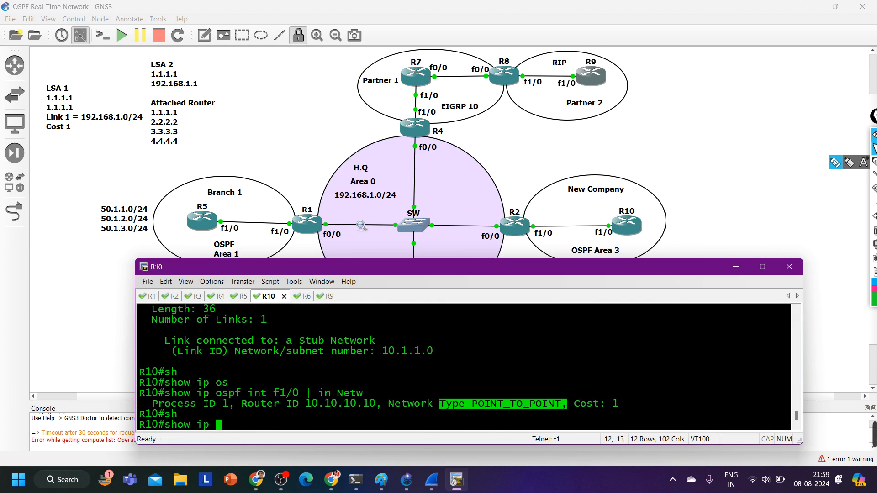
key(Tab)
text(int b)
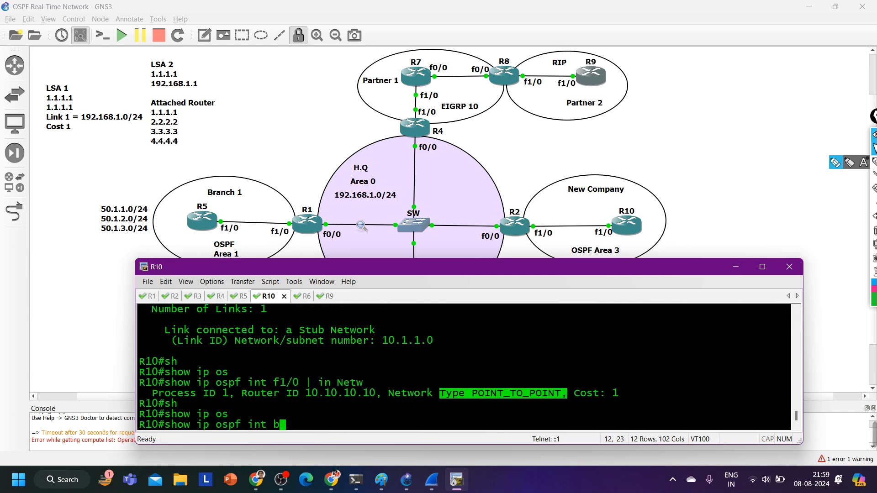
text(r)
key(Return)
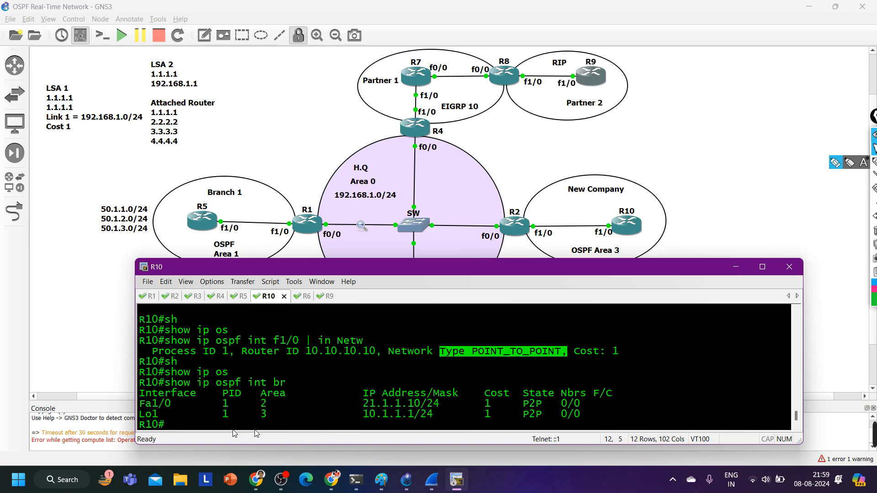
drag(146, 414, 312, 420)
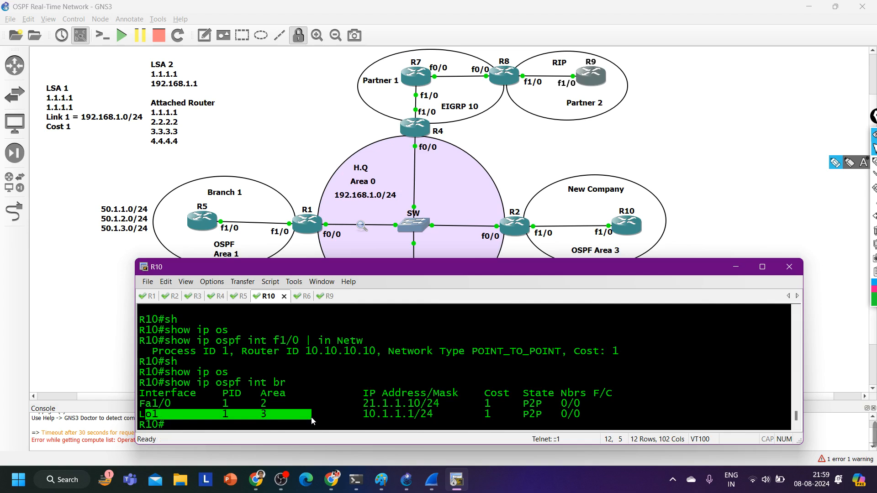
drag(152, 404, 287, 409)
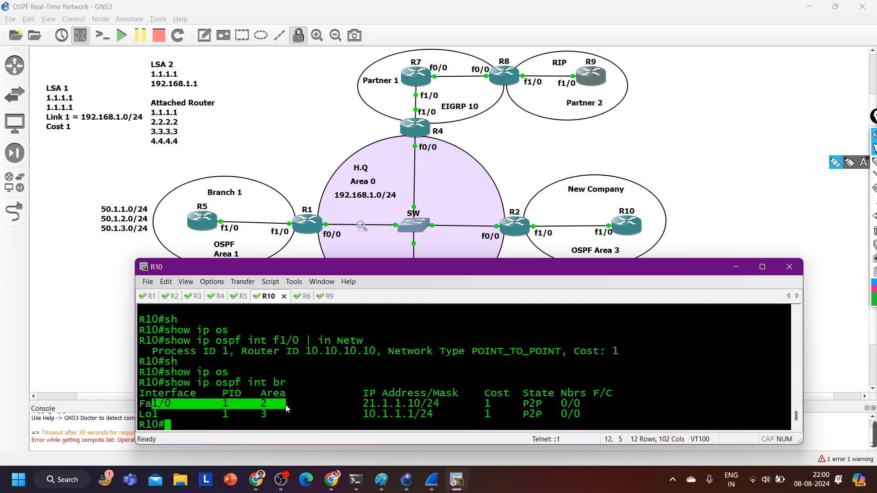
Switch to R2, run show ip ospf int br, and highlight the area assignment of Fa1/0
click(176, 297)
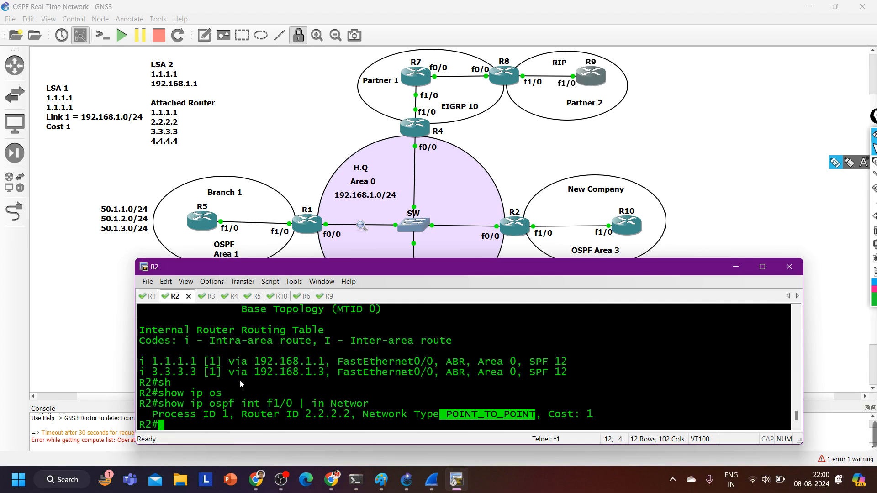
text(sh)
key(Tab)
text(ip os)
key(Tab)
text(int br)
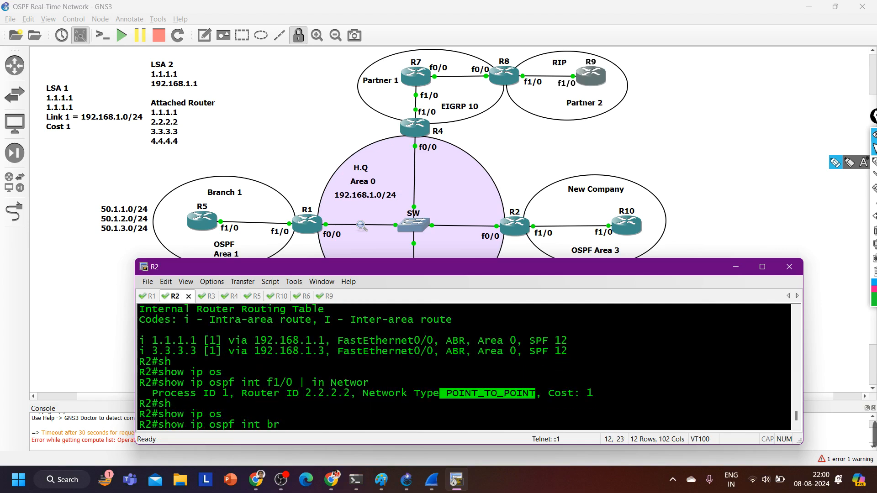
key(Return)
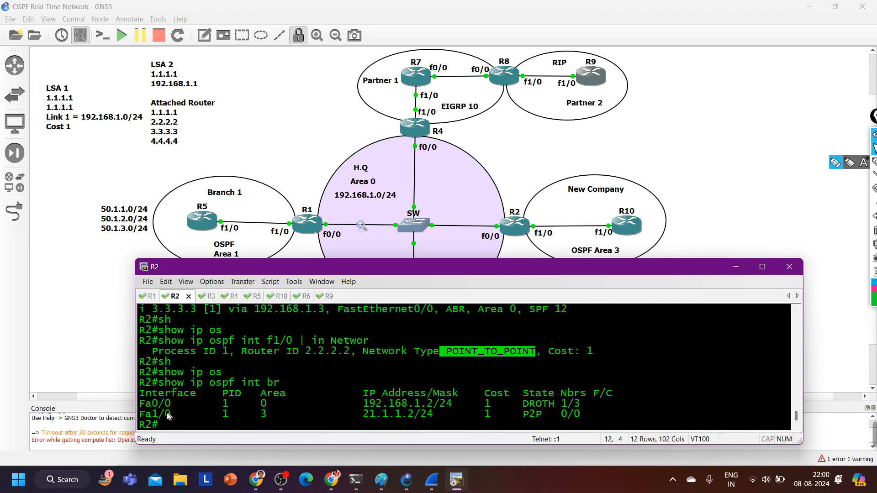
drag(153, 414, 231, 419)
drag(232, 420, 279, 417)
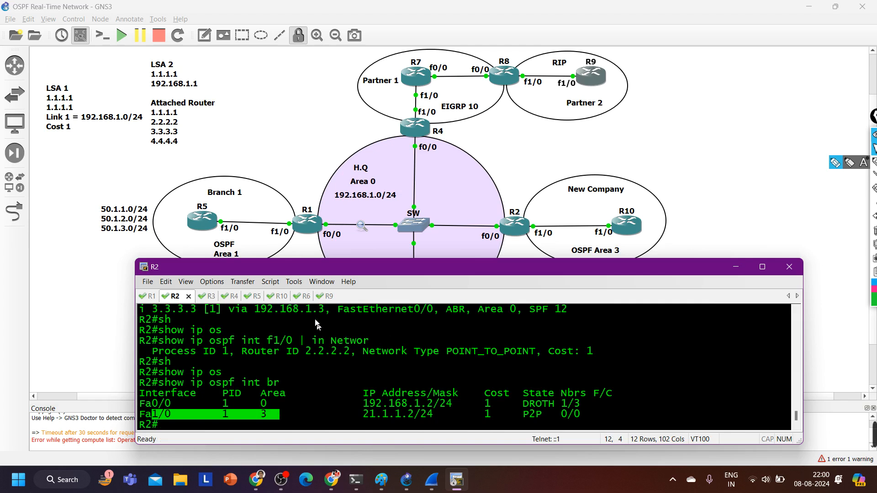
On R10, assign interface f1/0 to OSPF process 1 area 3 with ip ospf 1 area 3
click(279, 297)
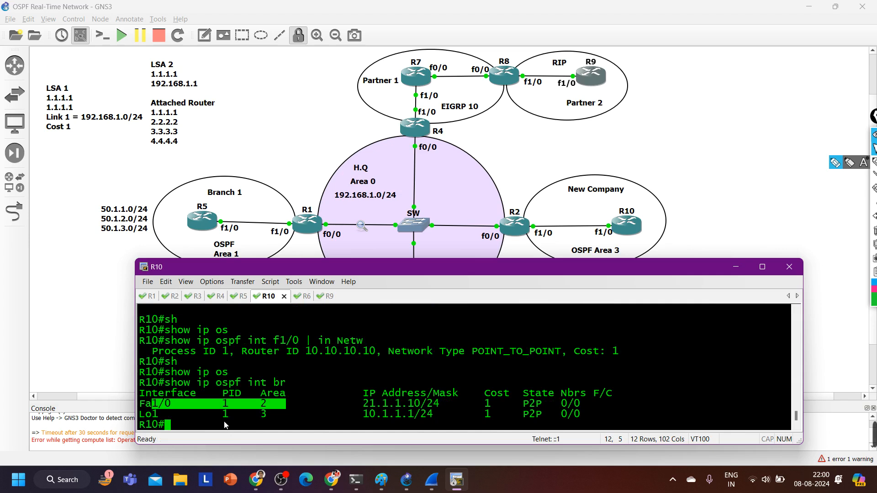
text(conf)
key(Return)
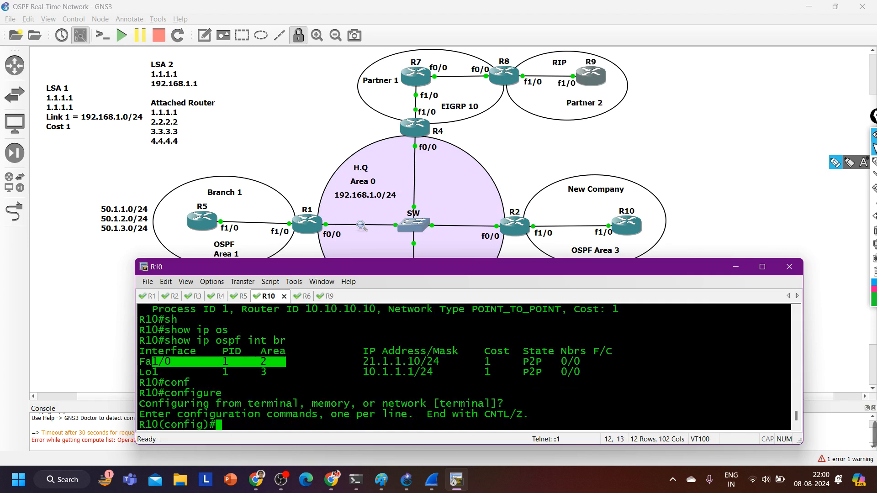
text(int f1/0)
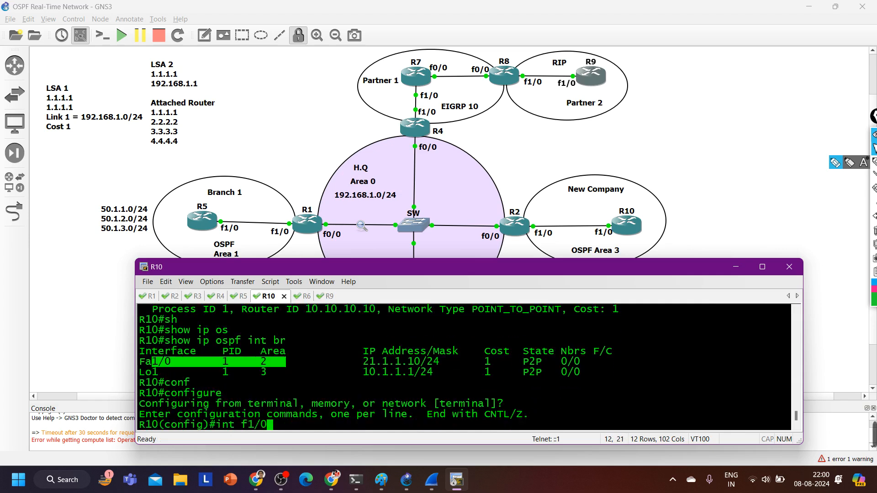
key(Return)
text(ip os)
key(Tab)
text(1)
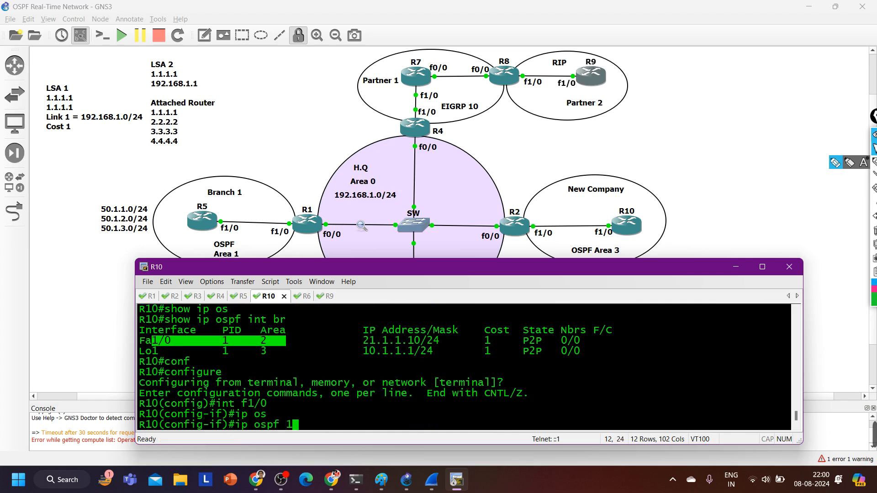
text( ar)
key(Tab)
text(3)
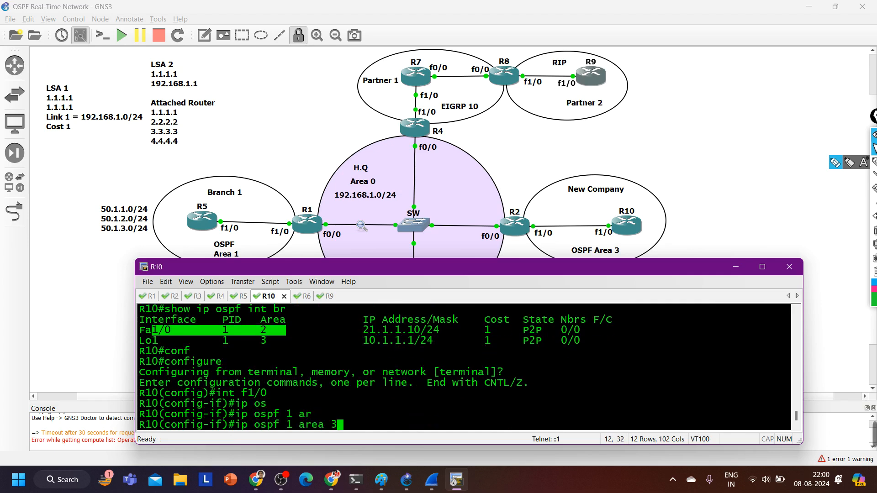
key(Return)
Leave configuration mode on R10 and save the running configuration with wr
key(ctrl+z)
key(Return)
text(wr)
key(Return)
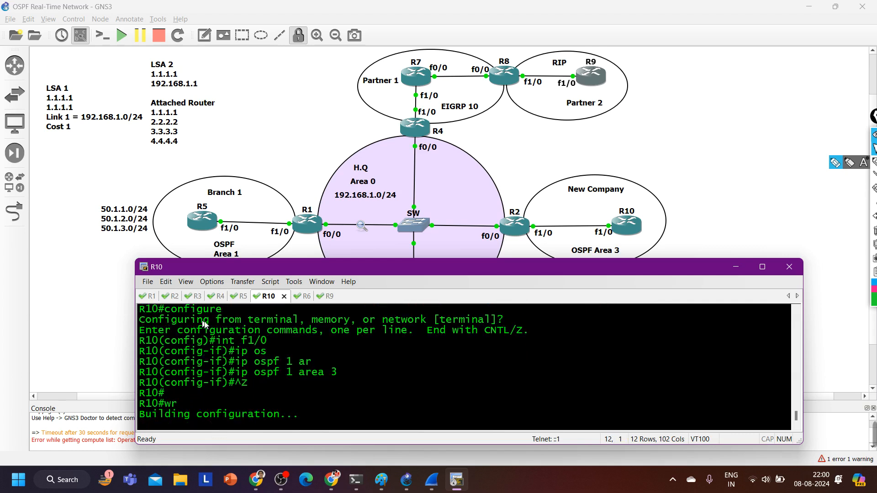
key(Return)
key(Return)
key(Return)
key(Return)
On R9, repeat show ip route 10.1.1.0 to look for the route, and highlight the network in the command
click(219, 297)
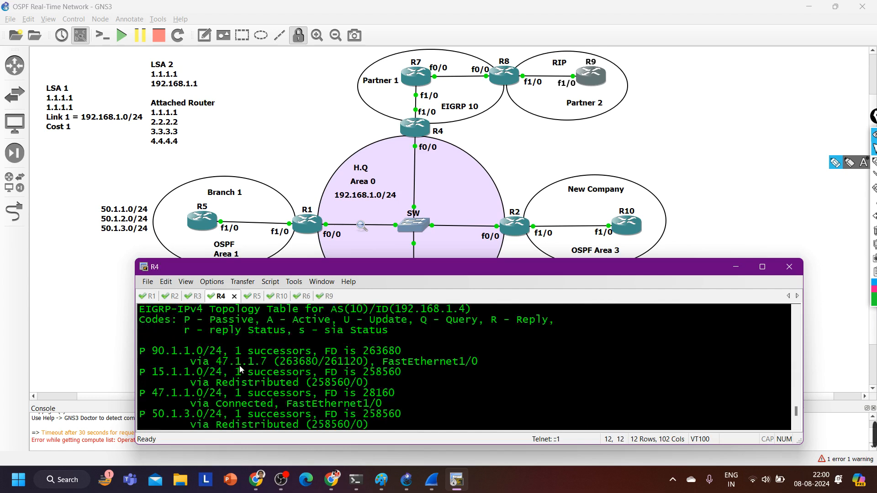
click(326, 296)
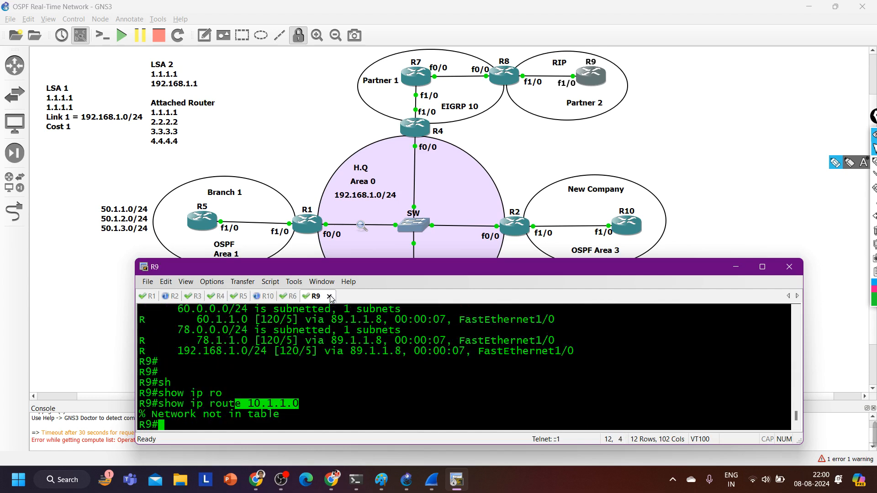
key(Up)
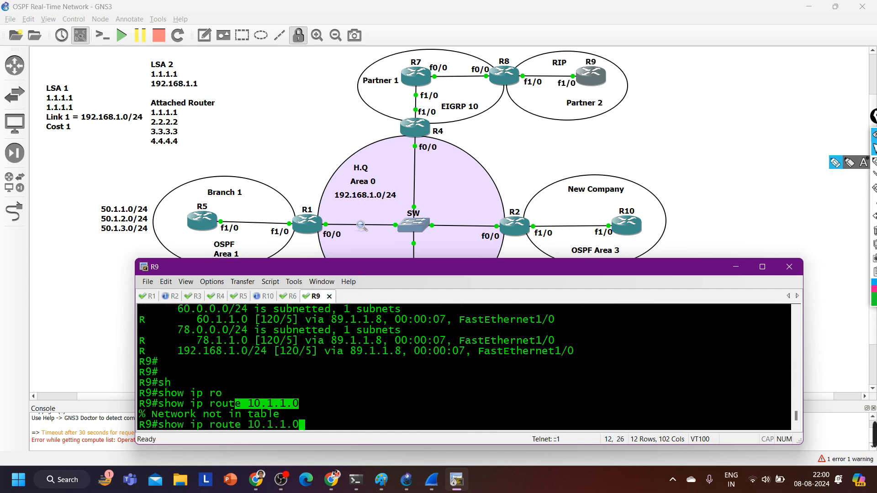
key(Return)
key(Return)
key(Return)
key(Up)
key(Return)
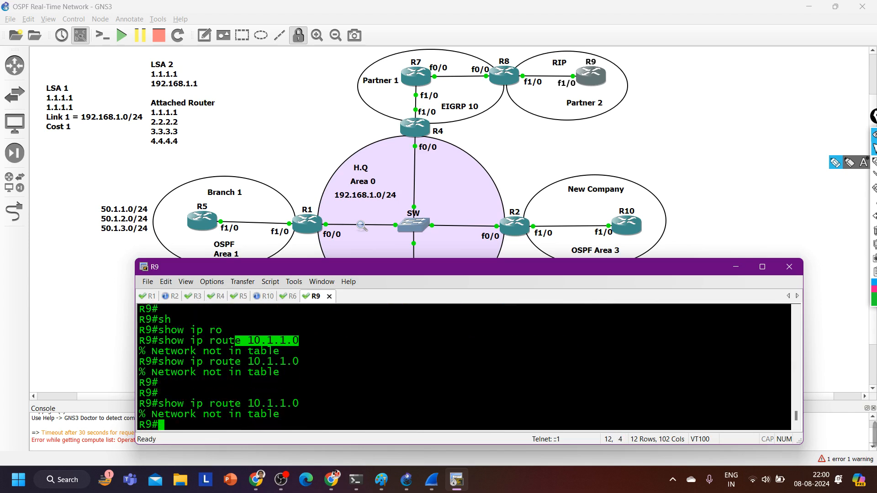
key(Up)
key(Return)
key(Up)
key(Return)
key(Up)
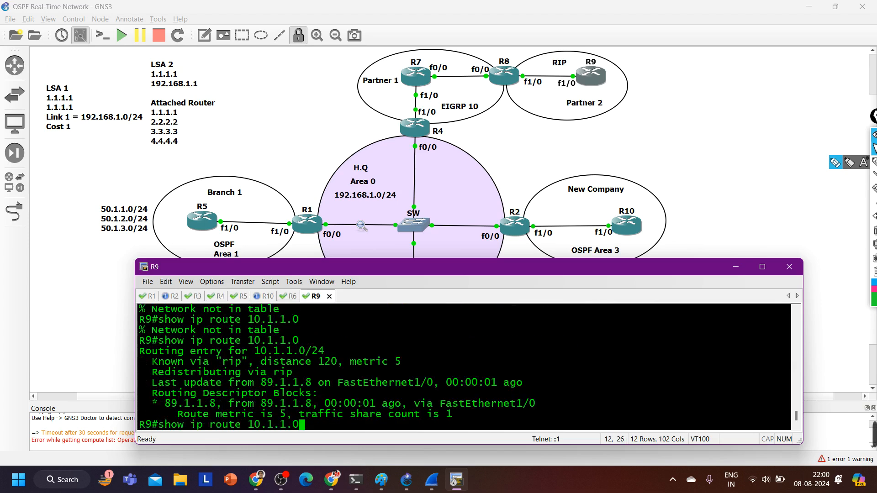
key(Return)
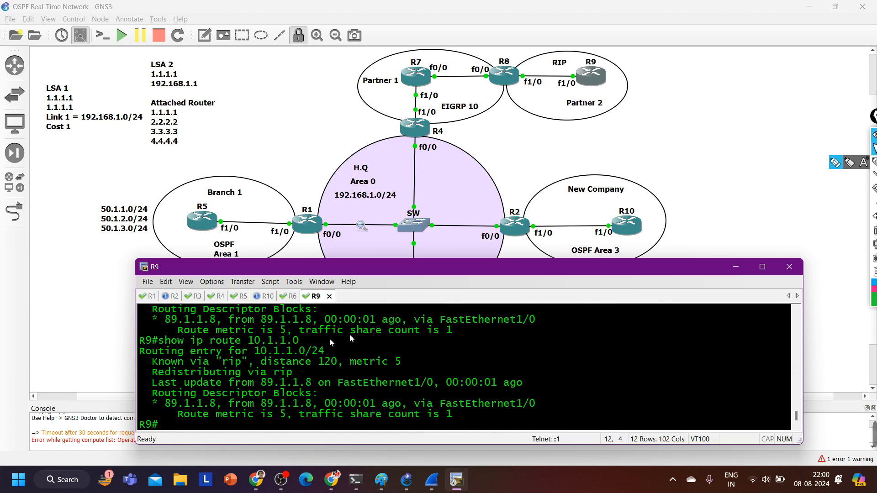
drag(254, 347, 339, 349)
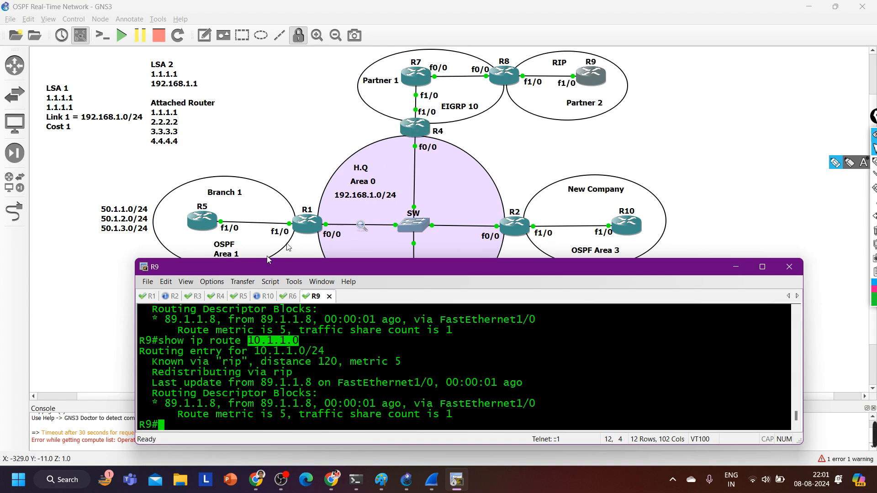
Switch to R4 and enter router configuration mode for OSPF process 1
click(217, 295)
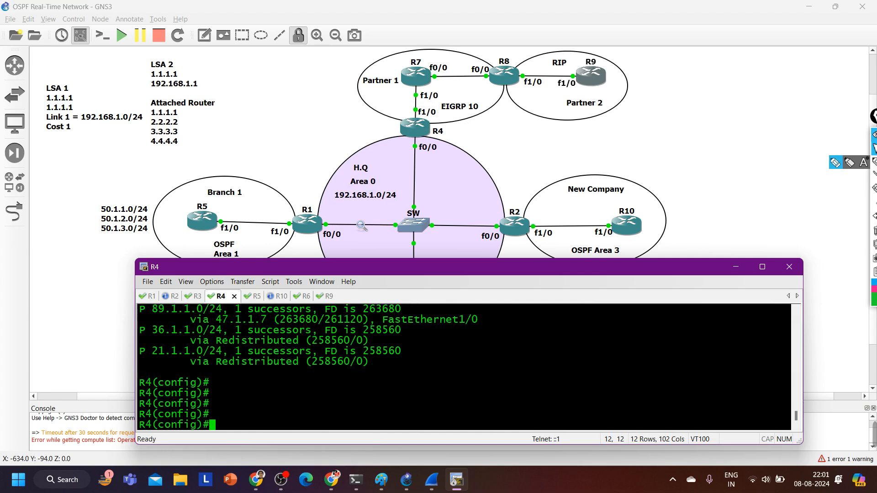
key(Return)
key(Return)
key(Return)
key(Return)
key(Return)
text(ro)
key(Tab)
text(uter )
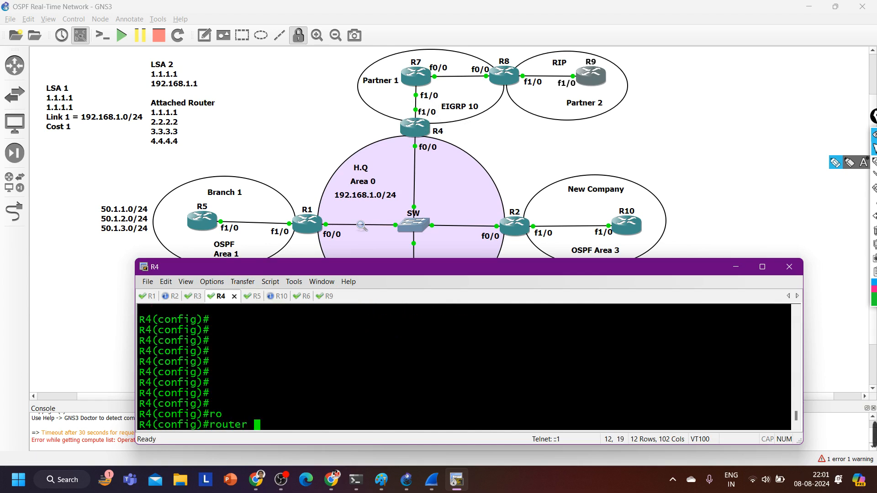
text(os)
key(Tab)
text(1)
key(Return)
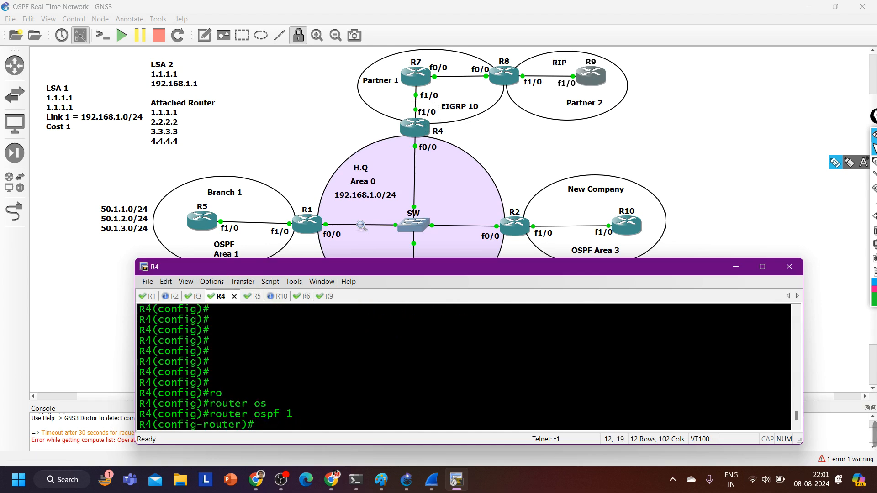
Start the command redistribute eigrp 10 subnets metric, query its metric options, and highlight the OSPF default metric description
text(red)
key(Tab)
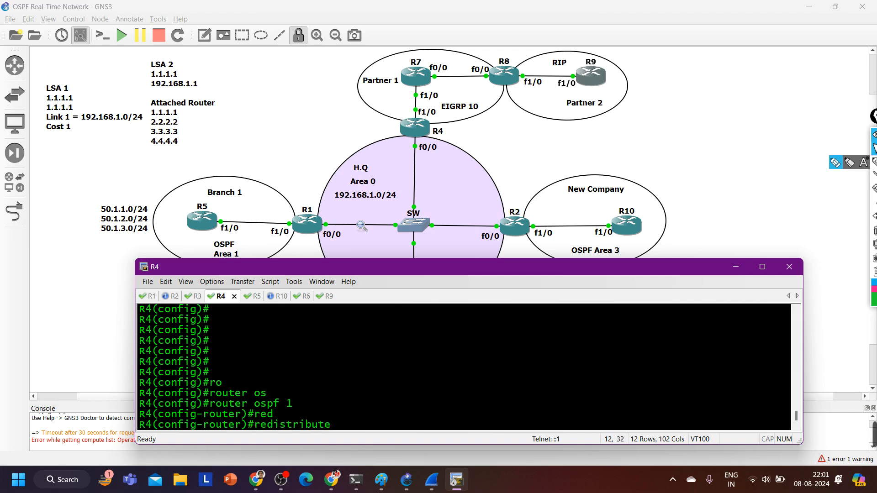
text(ei)
key(Tab)
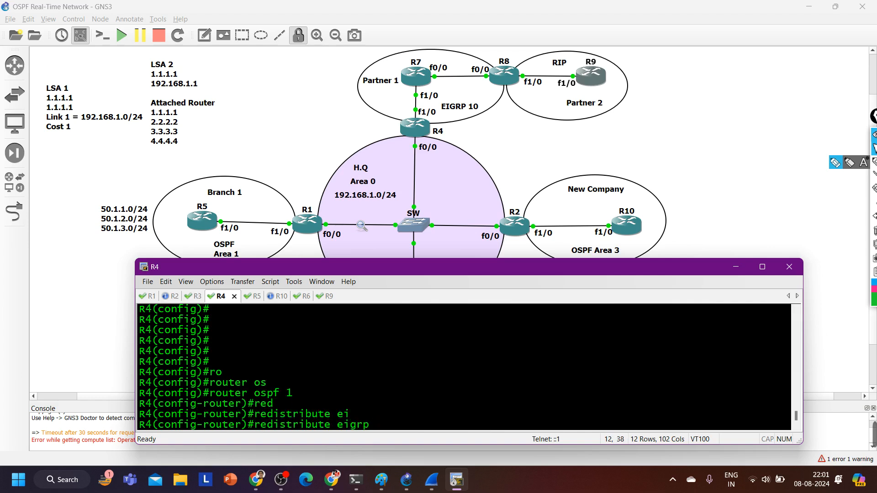
text(10 s)
text(u)
key(Tab)
text(me)
key(Tab)
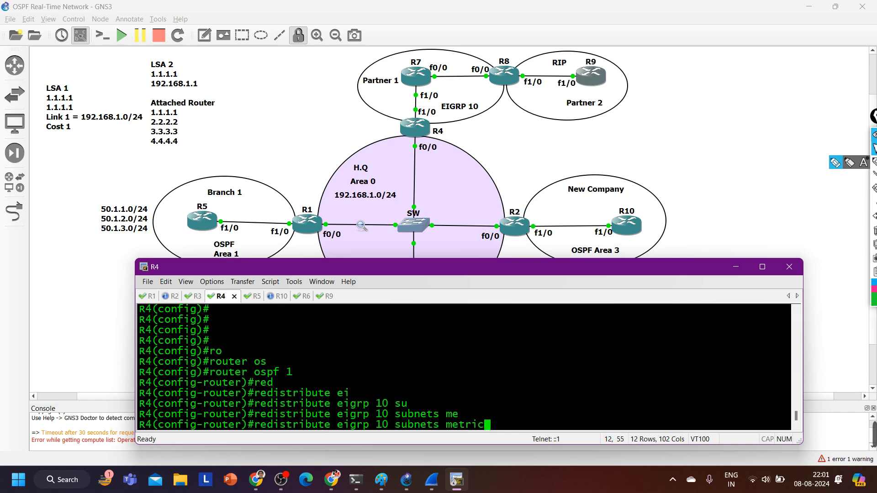
text(?)
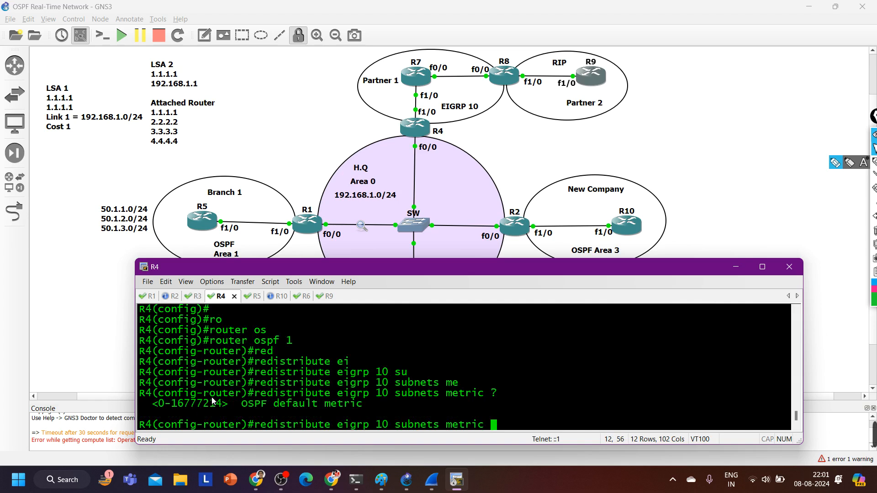
drag(235, 404, 453, 401)
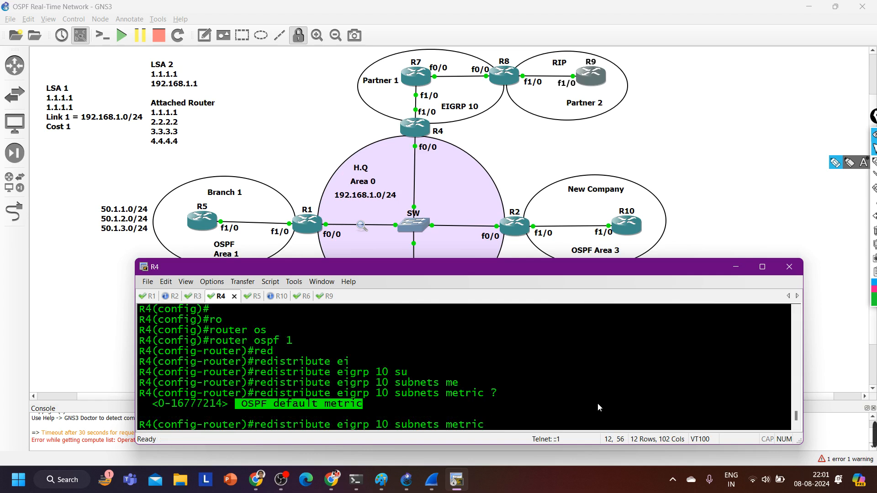
Complete the redistribution of EIGRP 10 into OSPF 1 with subnets and metric 10
key(BackSpace)
key(BackSpace)
key(BackSpace)
key(BackSpace)
key(BackSpace)
key(BackSpace)
key(BackSpace)
key(BackSpace)
text(me)
key(Tab)
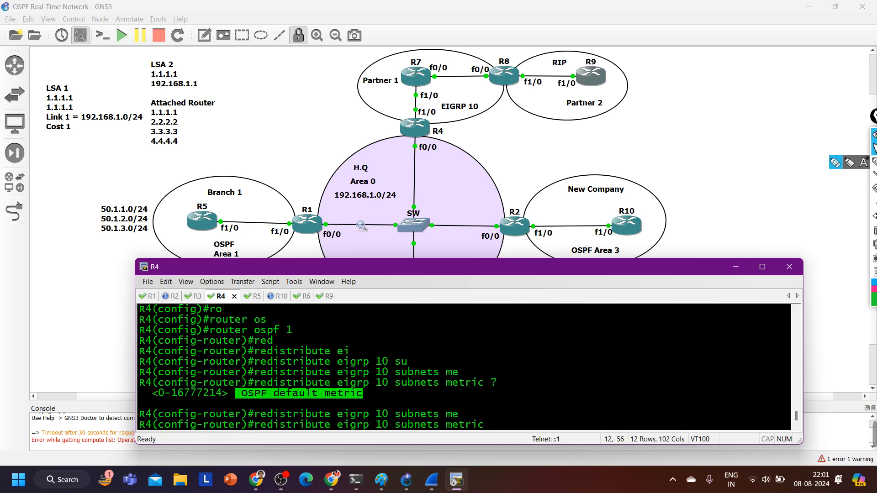
text(10)
key(Return)
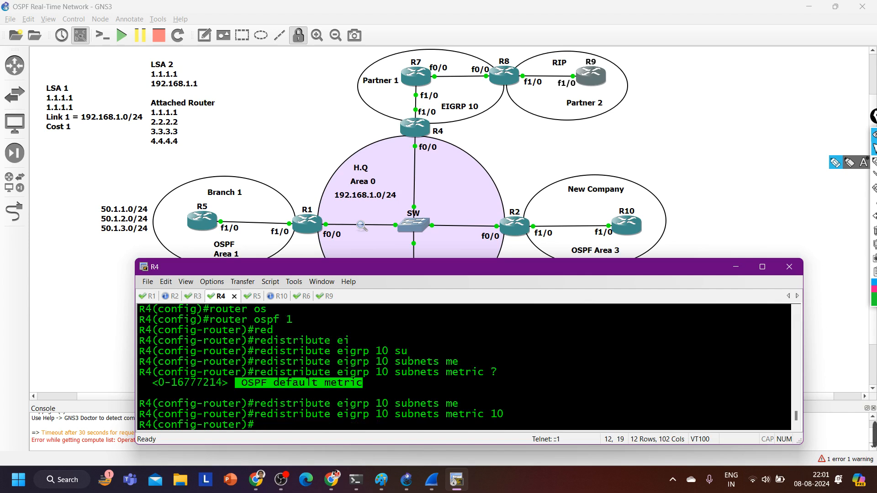
Leave configuration mode on R4 and display the routing protocol settings with show ip protocols
key(ctrl+z)
key(Return)
text(sh)
key(Tab)
text(ip pro)
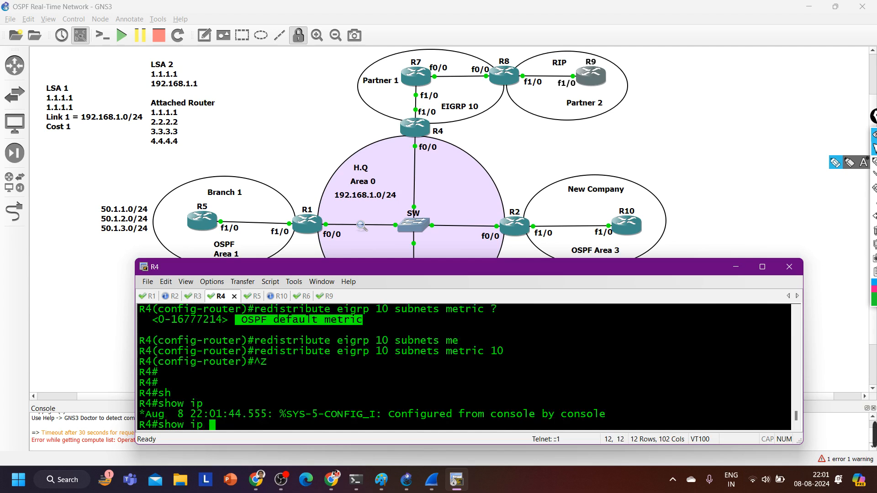
key(Tab)
key(Return)
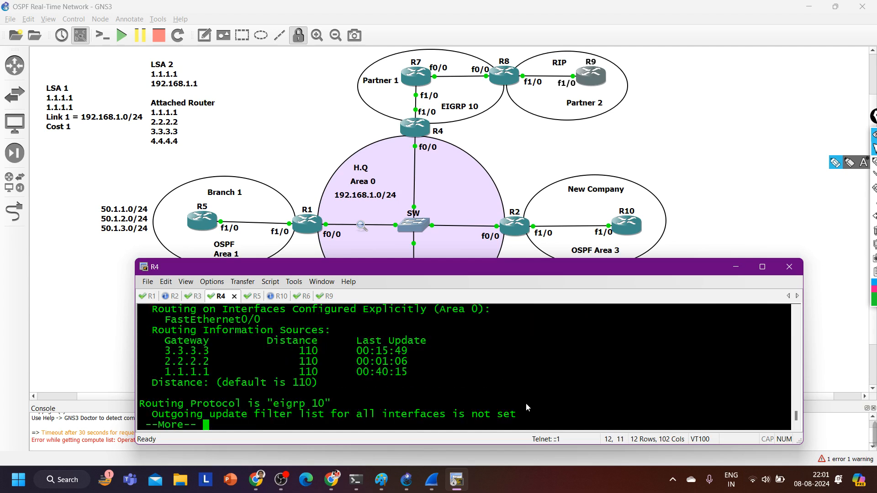
Review R4's OSPF protocol settings, highlight the autonomous system boundary router line, exit the paged output and enlarge the console
scroll(525, 403, up, 3)
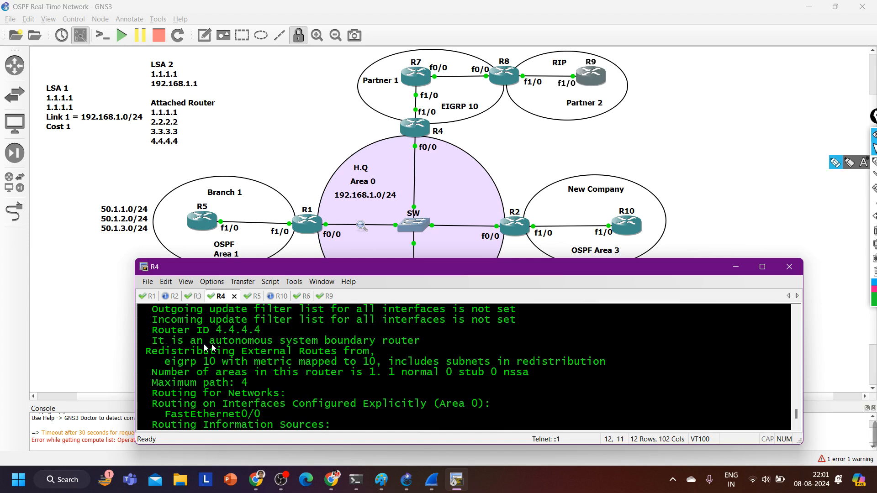
drag(141, 346, 447, 345)
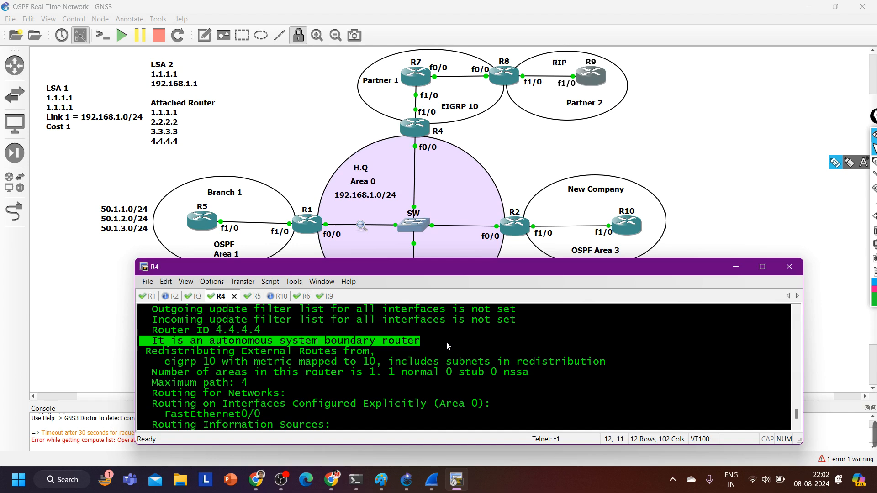
key(ctrl+c)
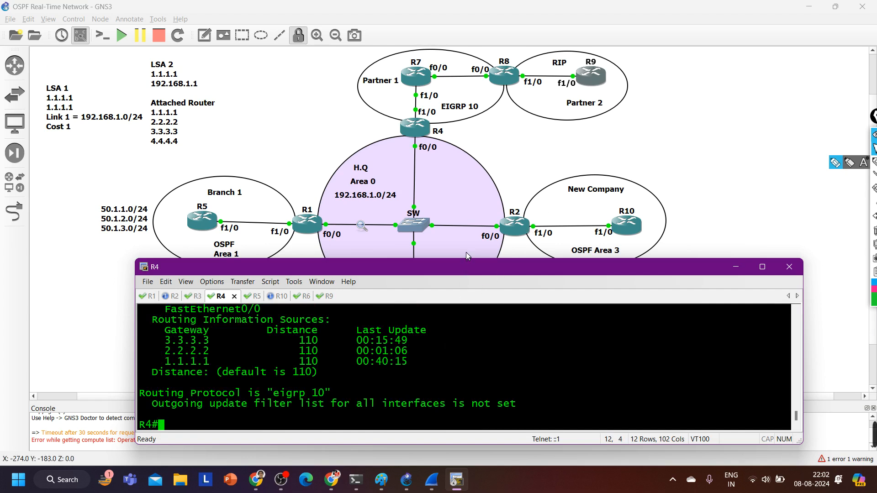
drag(466, 258, 470, 54)
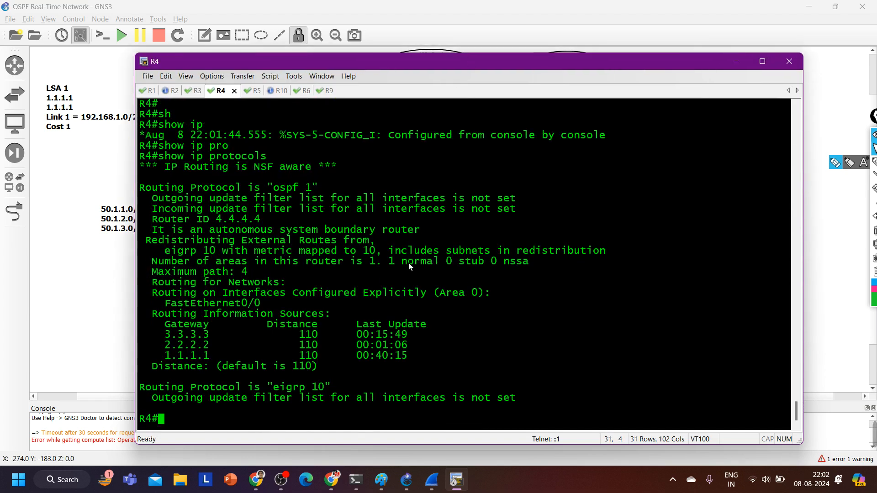
text(sh)
key(Tab)
text(ip os)
key(Tab)
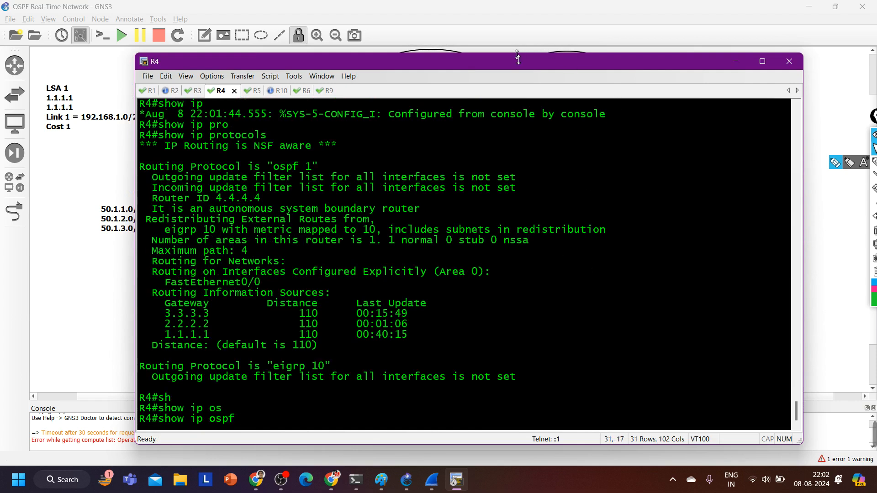
drag(525, 54, 529, 308)
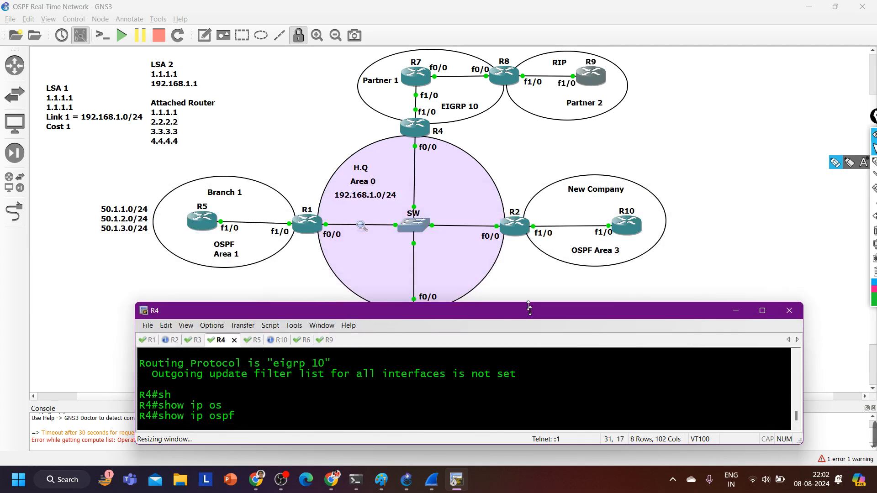
drag(529, 308, 529, 310)
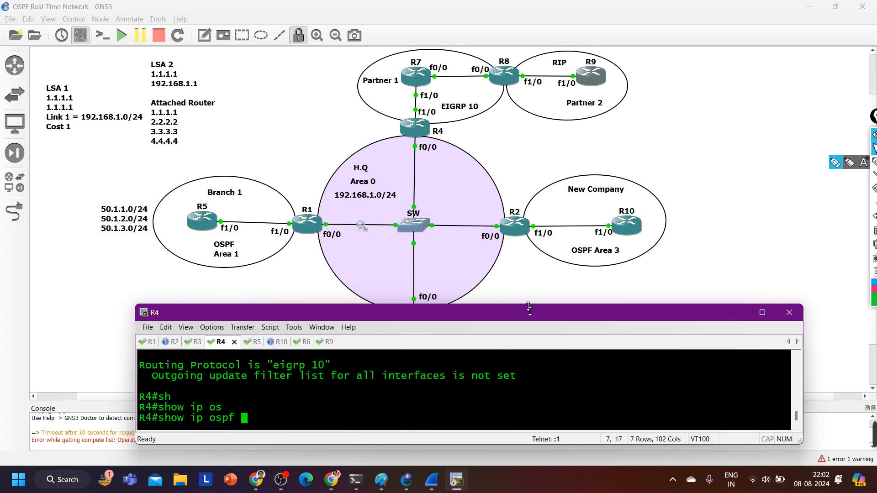
text(da)
key(Tab)
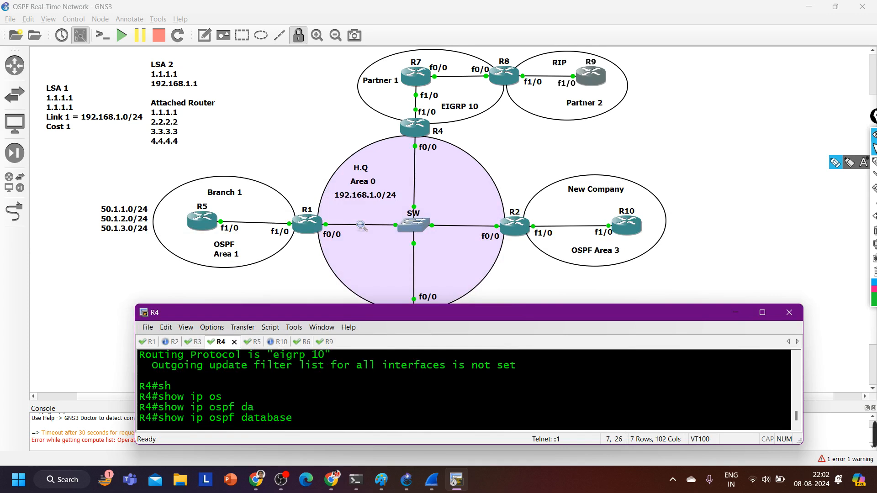
Maximize R4's console, discard the unfinished command line and scroll to a clean prompt
click(758, 313)
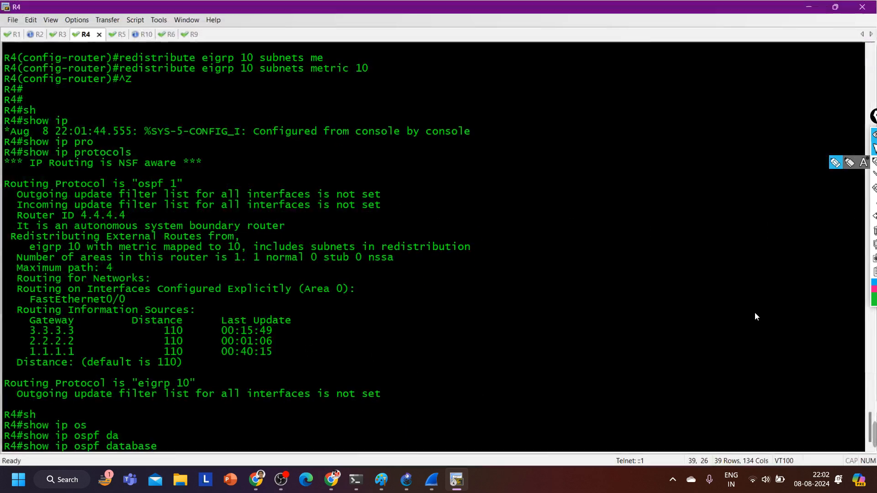
key(BackSpace)
key(BackSpace)
key(BackSpace)
key(BackSpace)
key(BackSpace)
key(BackSpace)
key(BackSpace)
key(BackSpace)
key(BackSpace)
key(BackSpace)
key(BackSpace)
key(BackSpace)
key(BackSpace)
key(BackSpace)
key(BackSpace)
key(BackSpace)
key(BackSpace)
key(BackSpace)
key(BackSpace)
key(BackSpace)
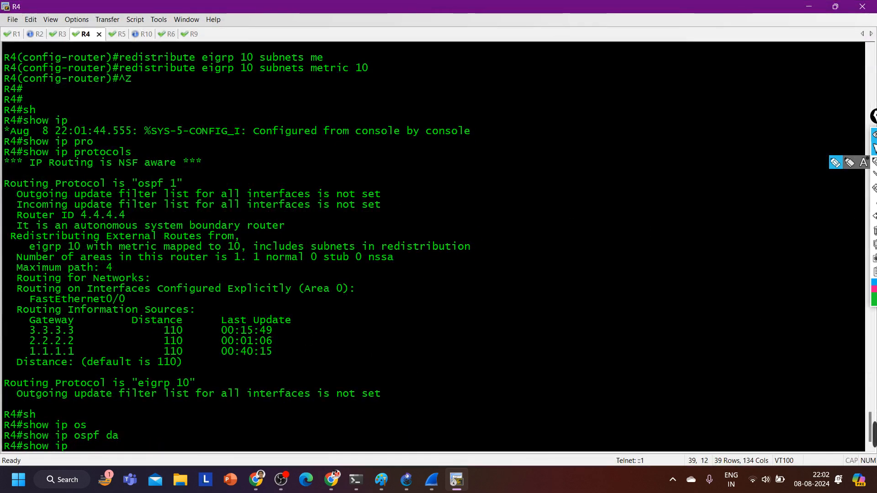
key(Return)
key(Return)
key(Return)
key(Return)
key(Return)
key(Return)
key(Return)
key(Return)
key(Return)
key(Return)
key(Return)
key(Return)
key(Return)
key(Return)
key(Return)
key(Return)
key(Return)
key(Return)
key(Return)
key(Return)
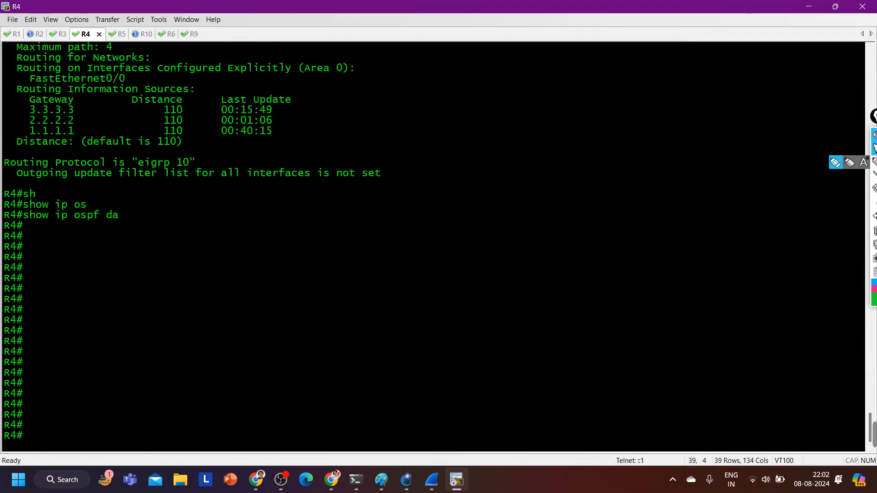
Display the OSPF link-state database on R4 with show ip ospf database
text(sh)
key(Tab)
text(ip )
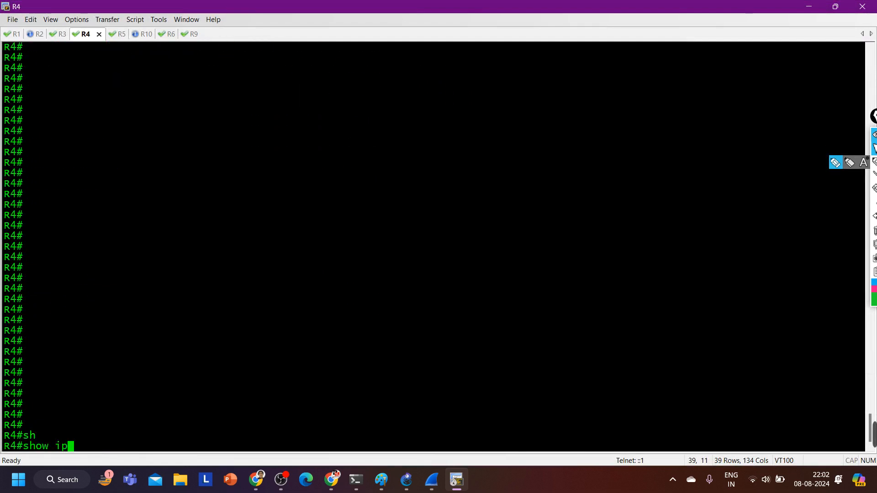
text(os)
key(Tab)
text(d)
key(Tab)
key(Return)
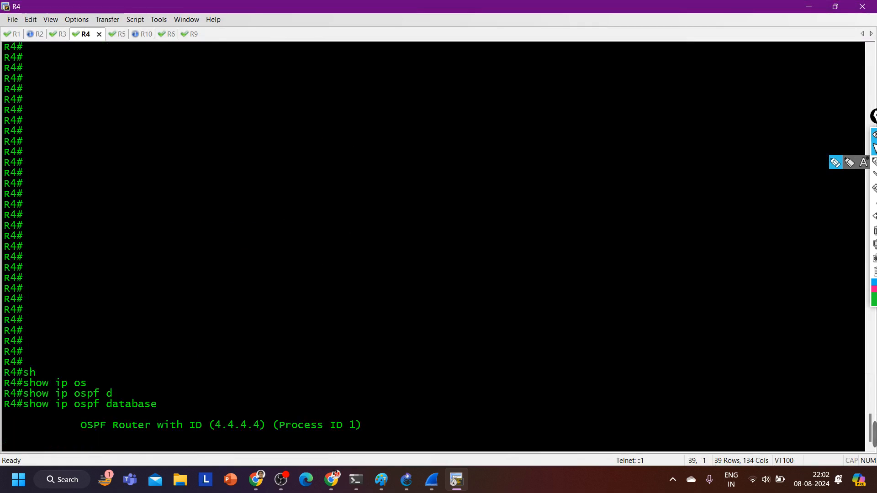
key(Return)
key(Return)
key(Return)
key(Return)
key(Return)
key(Return)
key(Return)
key(Return)
key(Return)
key(Return)
key(Return)
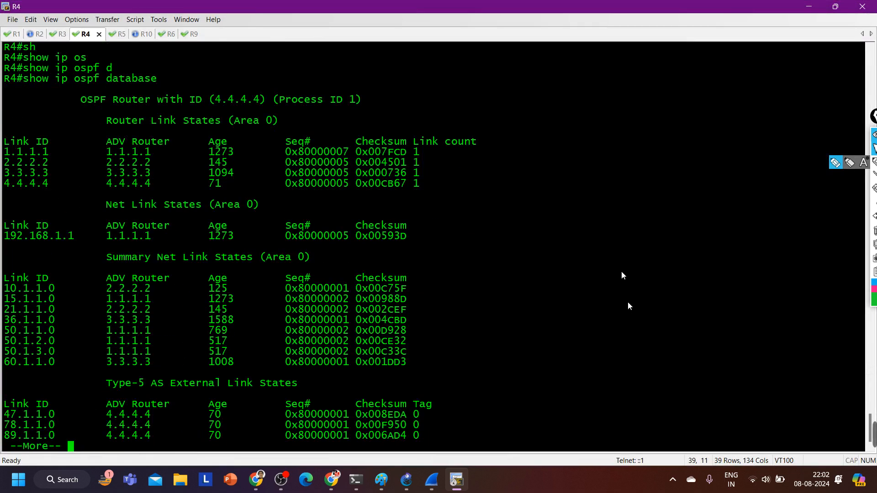
Highlight the router, net and summary link state sections and their advertising routers in R4's database, and page to the end
drag(42, 120, 462, 187)
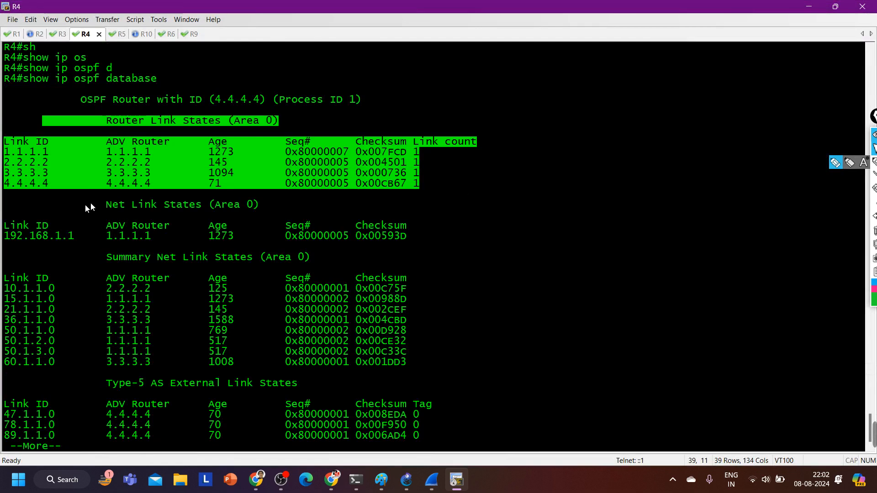
drag(30, 204, 442, 244)
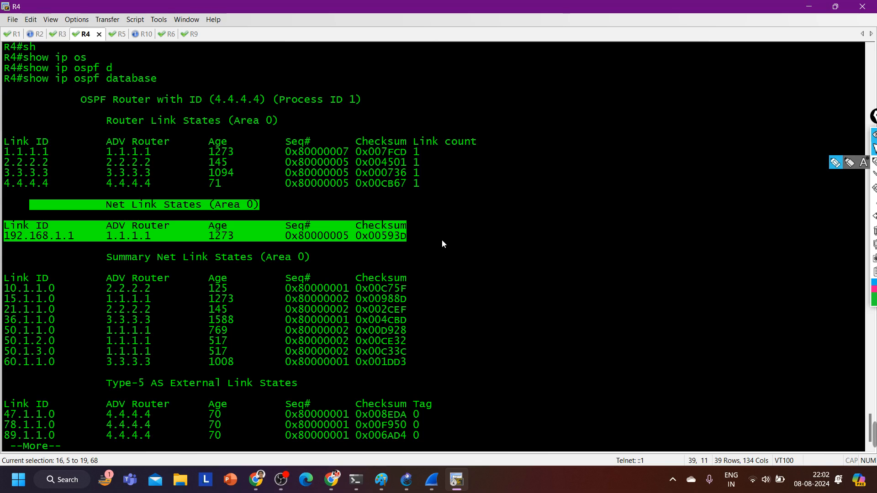
drag(37, 258, 460, 365)
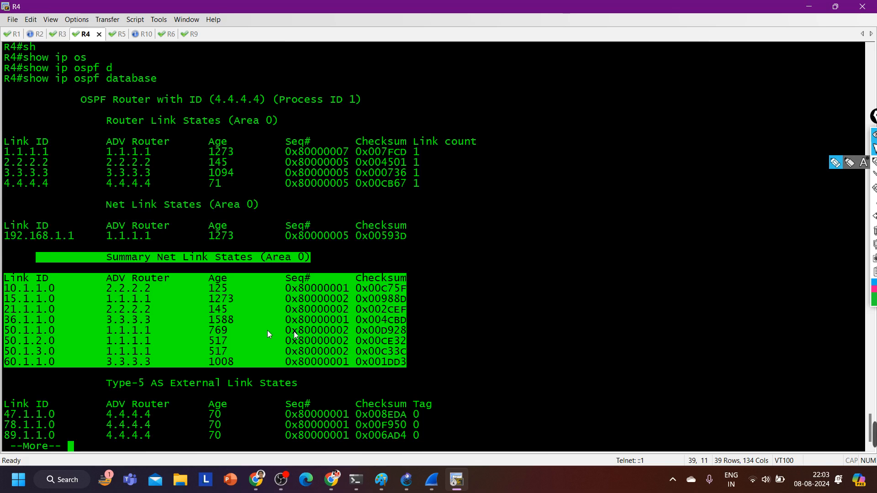
drag(119, 299, 156, 320)
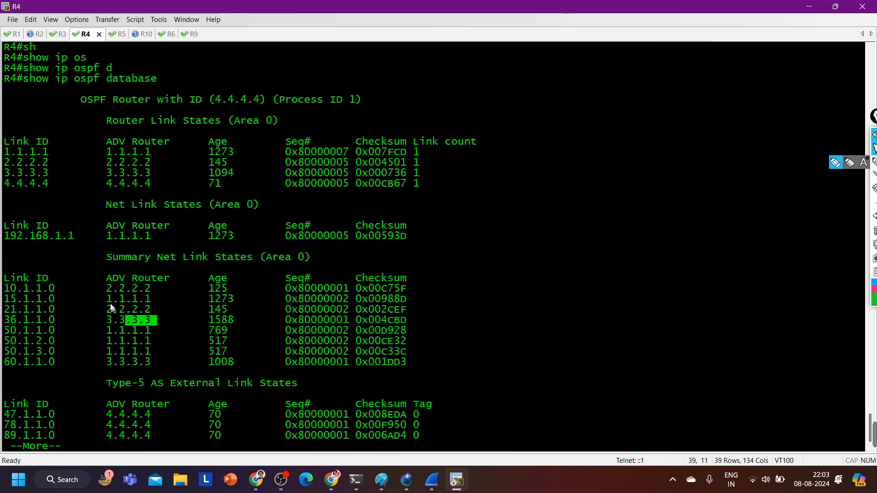
drag(93, 288, 154, 287)
drag(116, 319, 169, 320)
key(Return)
key(Return)
key(Return)
key(Return)
key(Return)
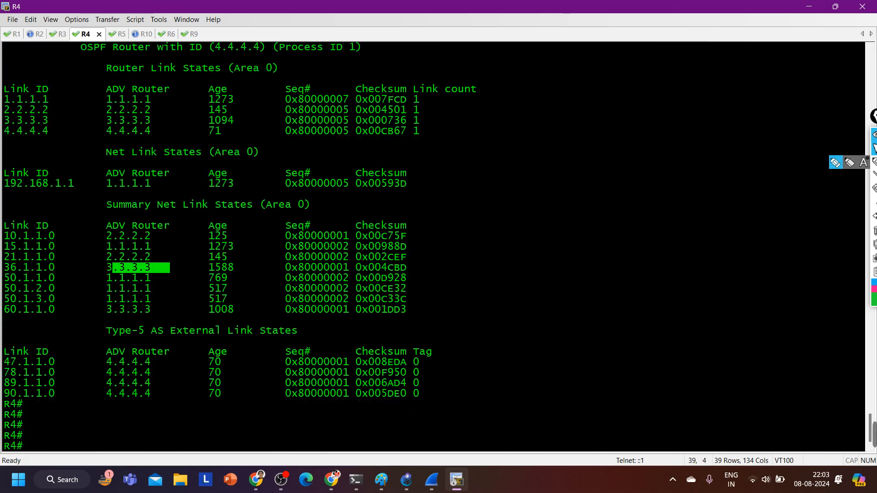
Highlight R4's Type-5 AS External section, its advertising router 4.4.4.4 and the link IDs from 47.1.1.0 to 90.1.1.0
drag(48, 321, 462, 398)
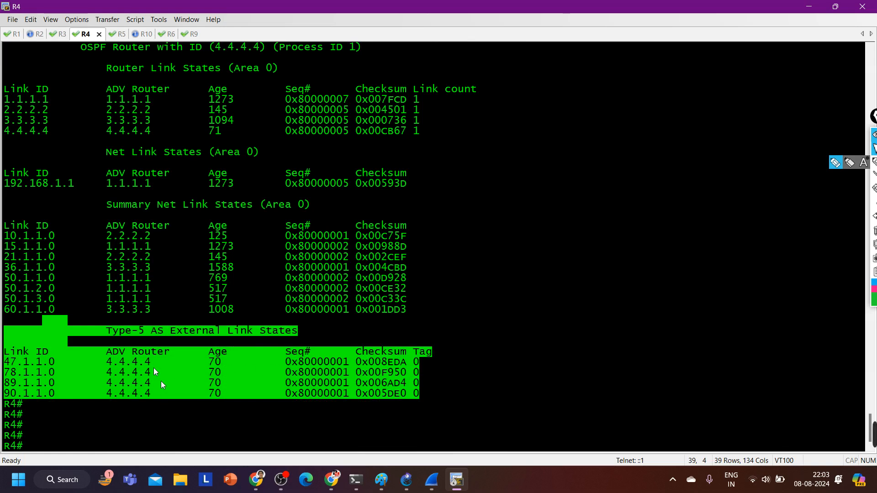
drag(99, 362, 164, 363)
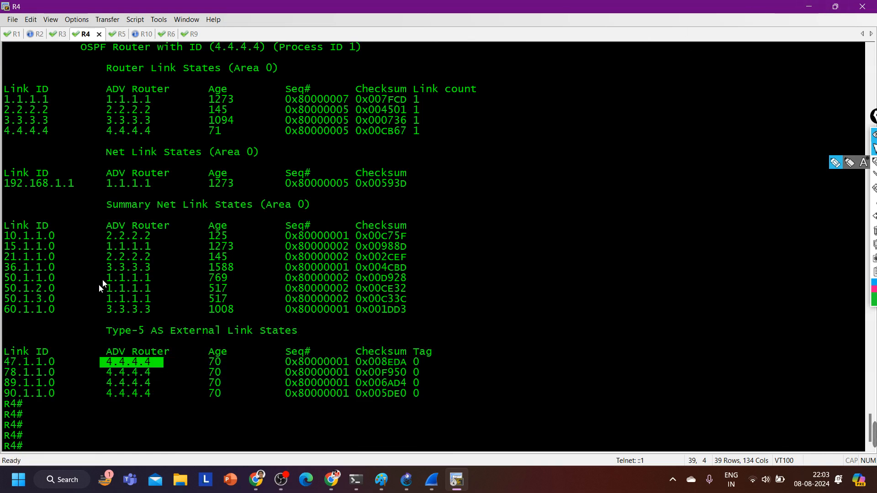
drag(91, 330, 376, 332)
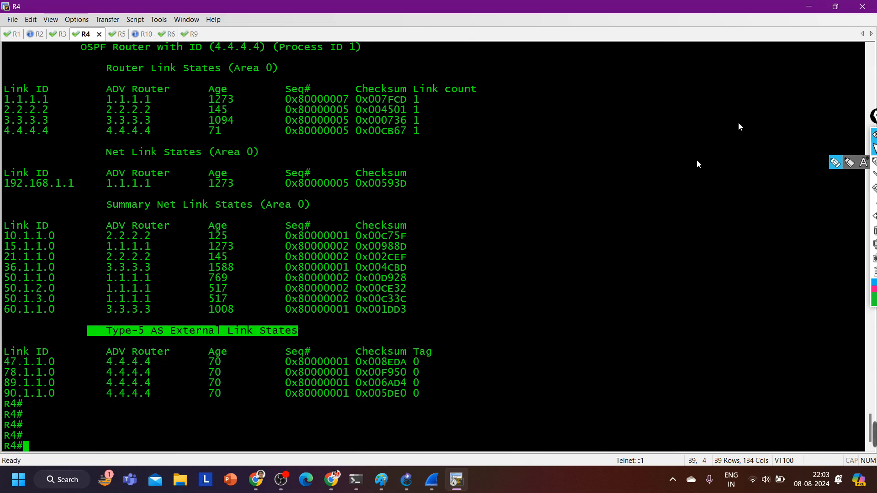
mouse_move(835, 8)
drag(4, 362, 60, 362)
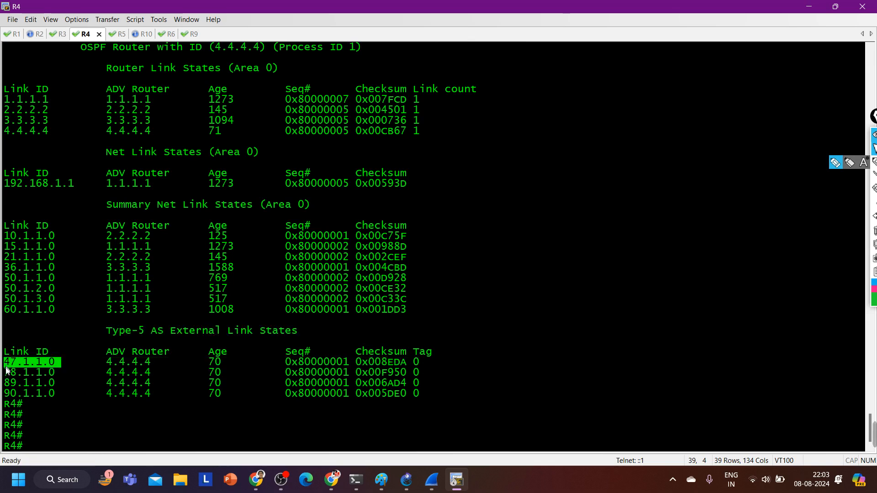
drag(5, 371, 55, 384)
drag(4, 394, 59, 393)
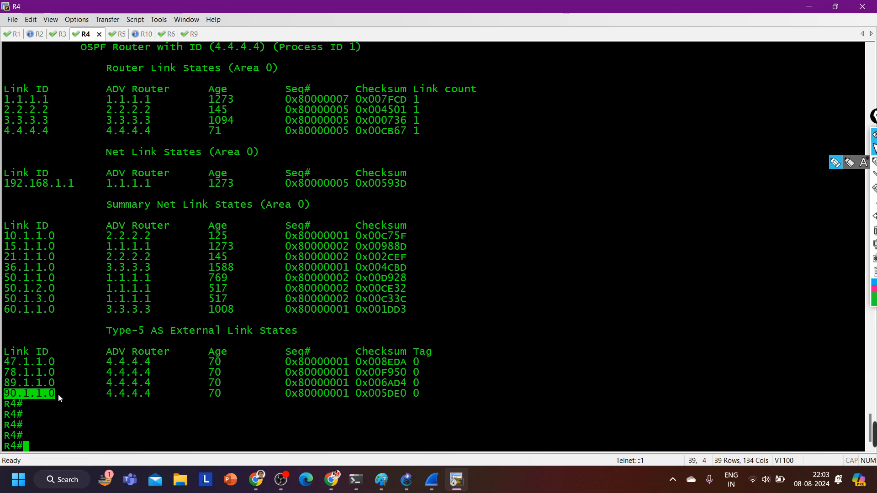
Switch to R1's console, maximize it and finish the pending paged output to reach the prompt
click(835, 6)
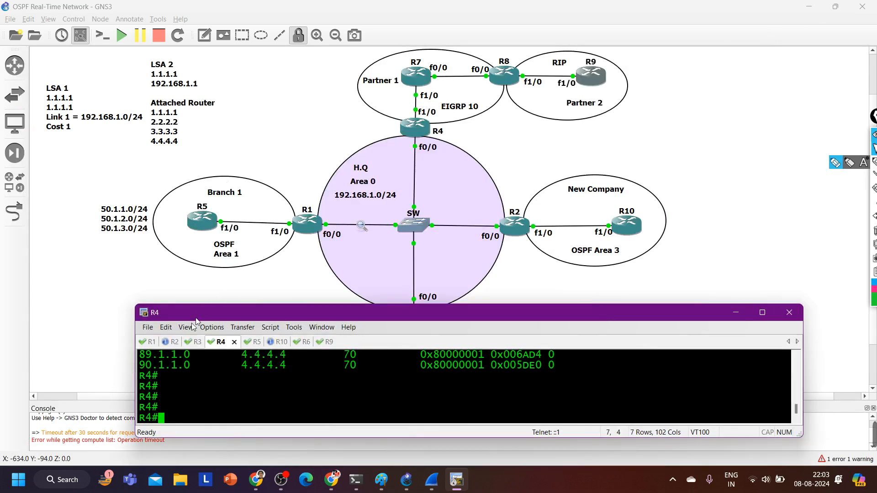
click(149, 343)
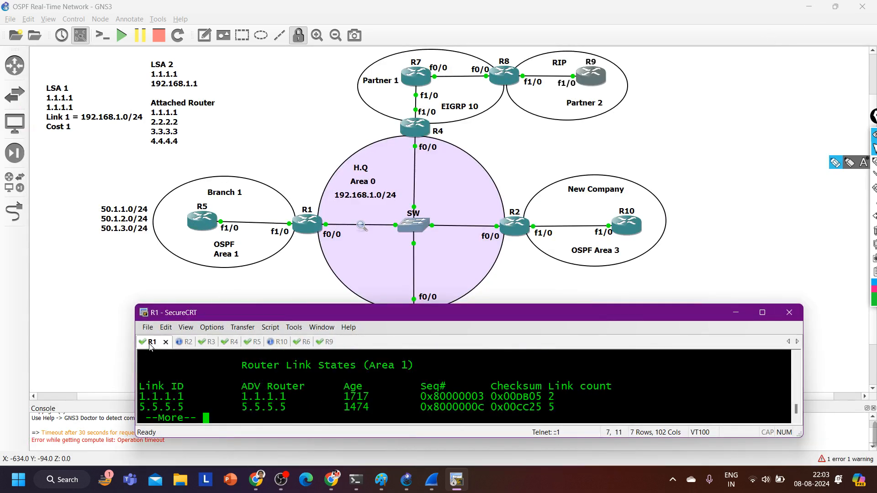
click(762, 313)
key(Return)
key(Return)
key(Return)
key(Return)
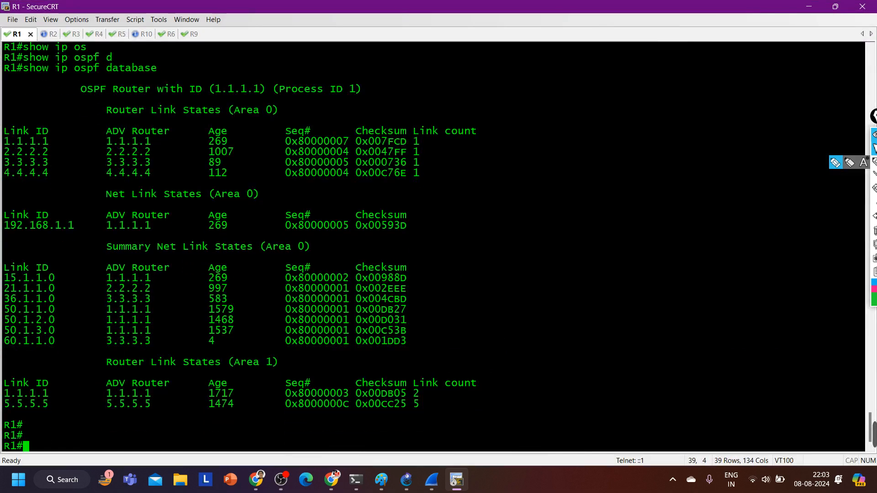
Display R1's full OSPF link-state database with show ip ospf database
text(sh)
key(Tab)
text(ip os)
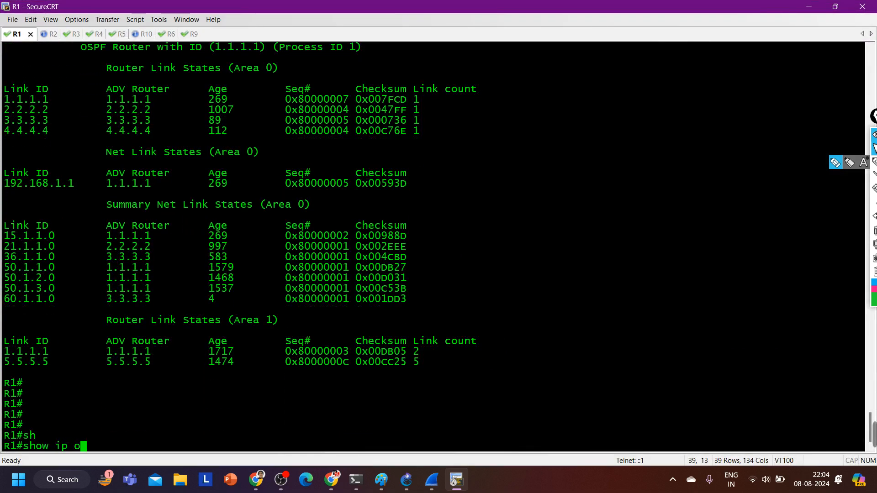
key(Tab)
text(d)
key(Tab)
key(Return)
key(Return)
key(Return)
key(Return)
key(Return)
key(Return)
key(Return)
key(Return)
key(Return)
key(Return)
key(Return)
key(Return)
key(Return)
key(Return)
key(Return)
key(Return)
key(Return)
key(Return)
key(Return)
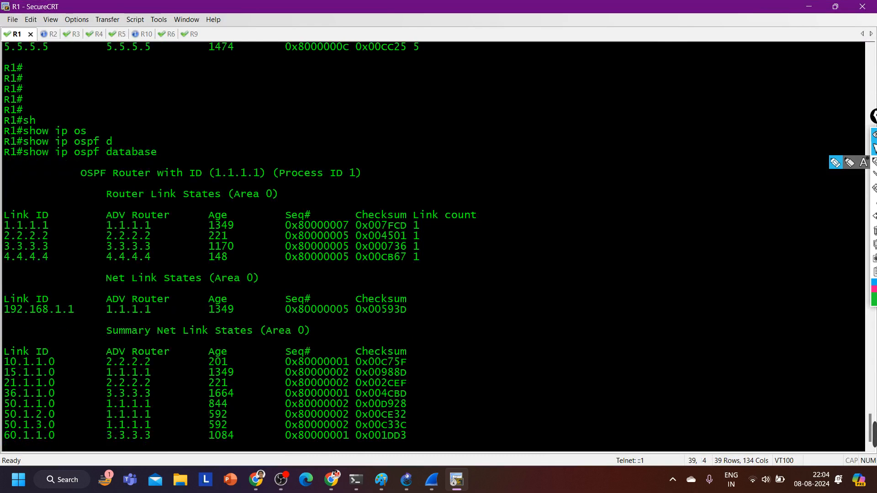
key(Return)
key(Return)
key(Return)
key(Return)
key(Return)
key(Return)
key(Return)
key(Return)
key(Return)
key(Return)
key(Return)
key(Return)
key(Return)
key(Return)
key(Return)
key(Return)
key(Return)
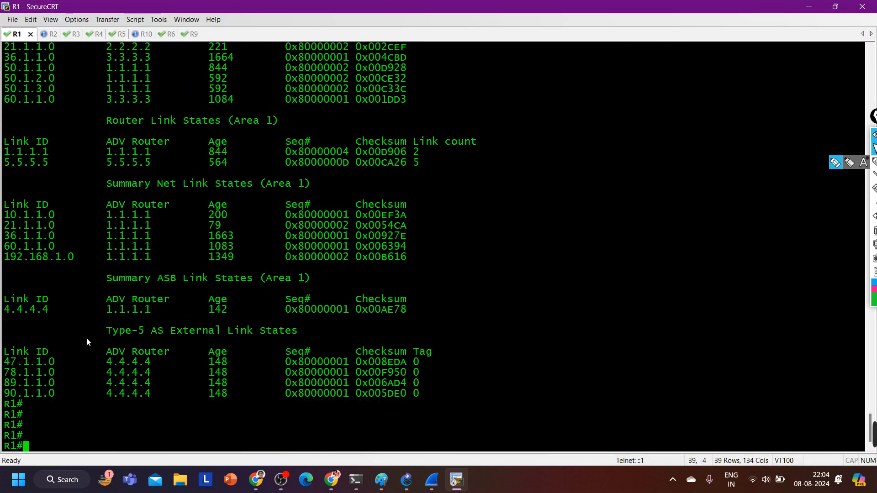
Highlight R1's Type-5 AS External heading, the advertising router 4.4.4.4 and the external link IDs such as 47.1.1.0
drag(86, 330, 298, 330)
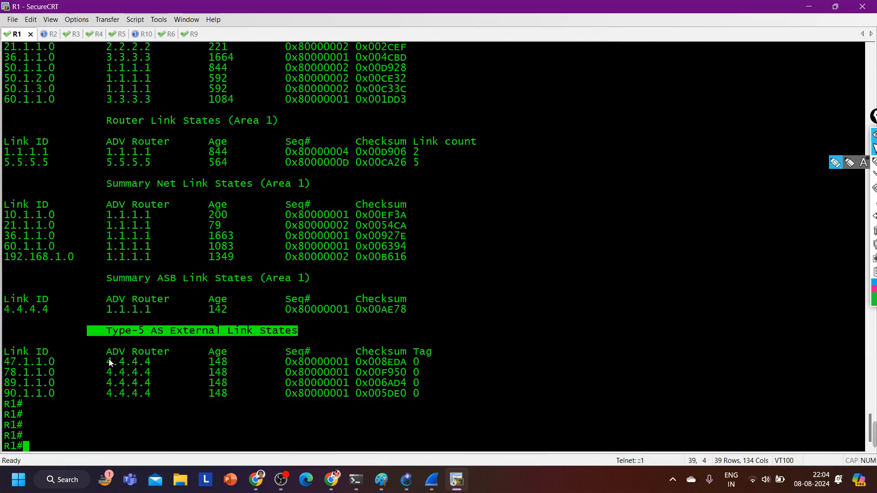
drag(108, 362, 152, 396)
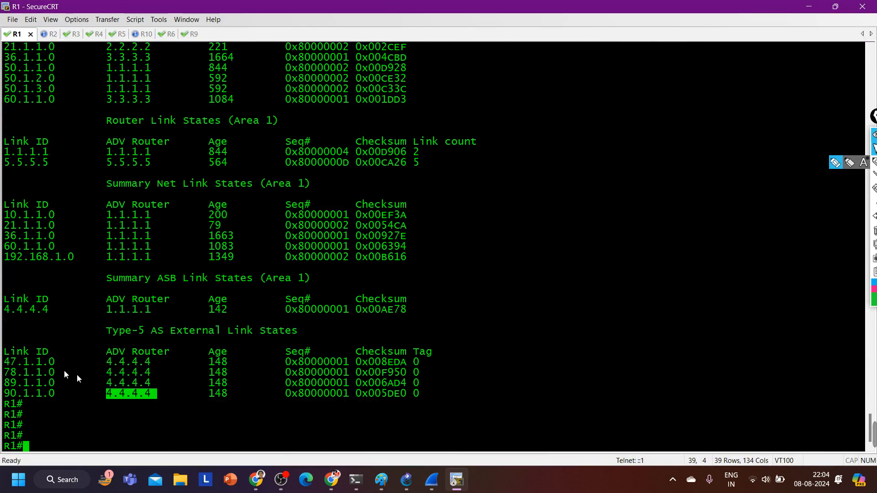
drag(10, 363, 44, 386)
drag(106, 331, 298, 333)
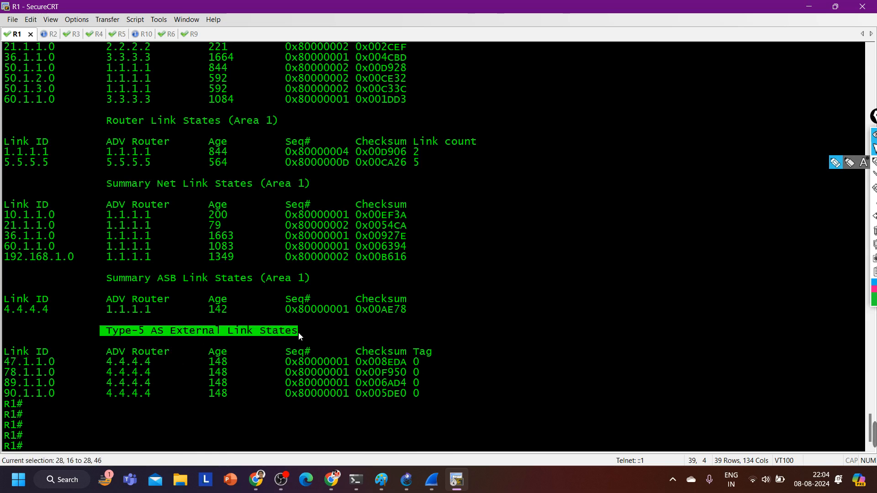
drag(77, 364, 21, 363)
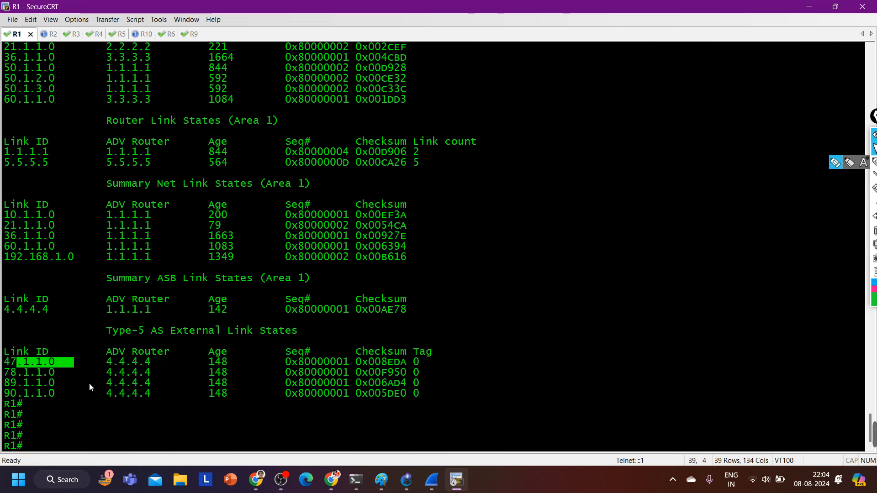
Display the details of R1's external LSA for 90.1.1.0 with show ip ospf database external 90.1.1.0
text(sh)
key(Tab)
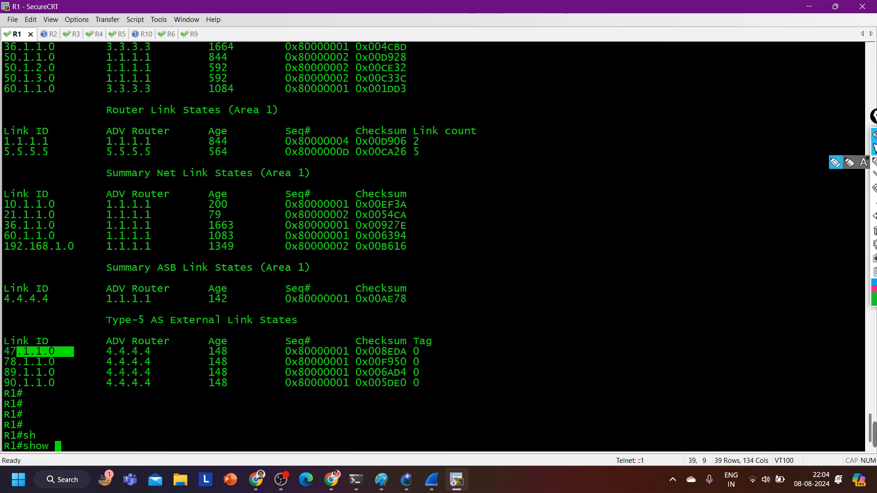
text(ip os)
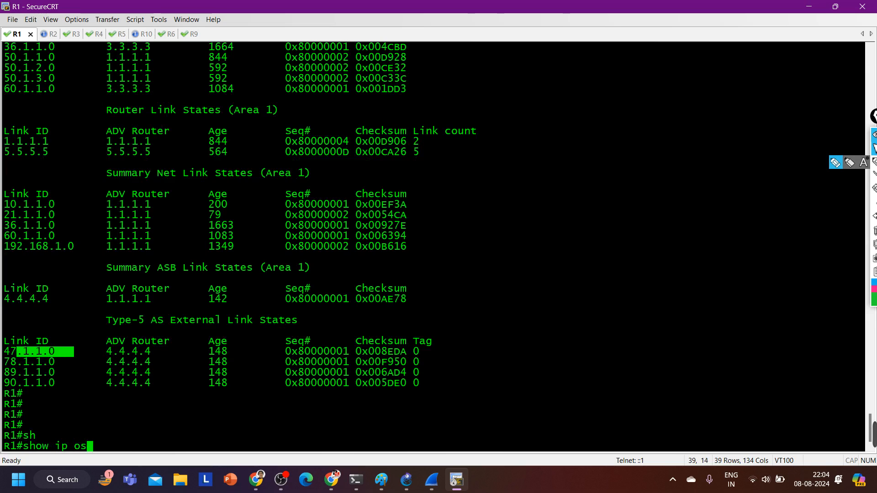
key(Tab)
text(da)
key(Tab)
text(ex)
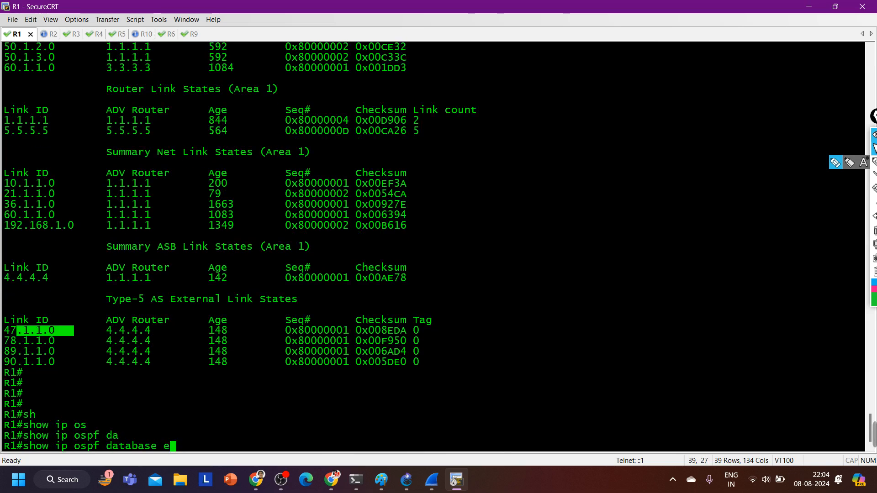
key(Tab)
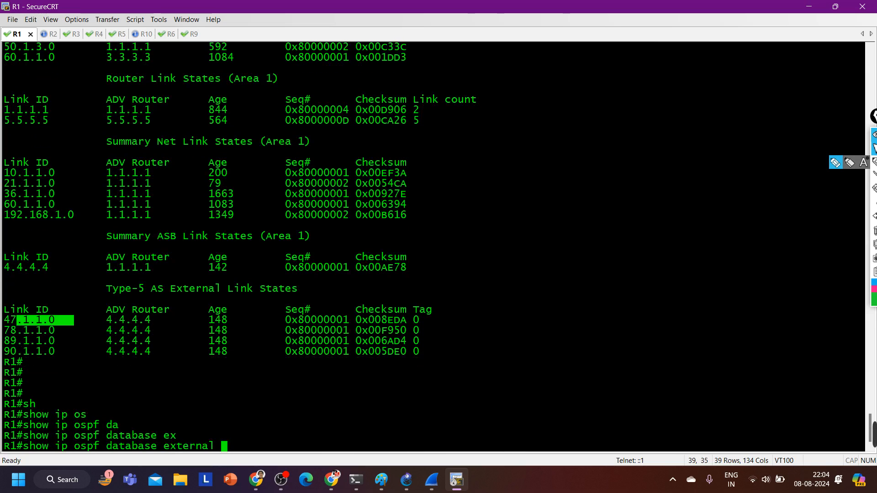
text(90.1.1.0)
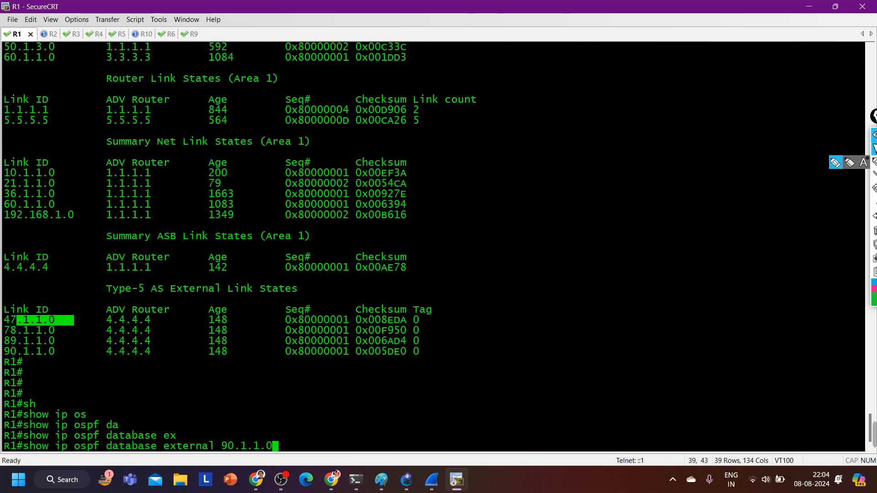
key(Return)
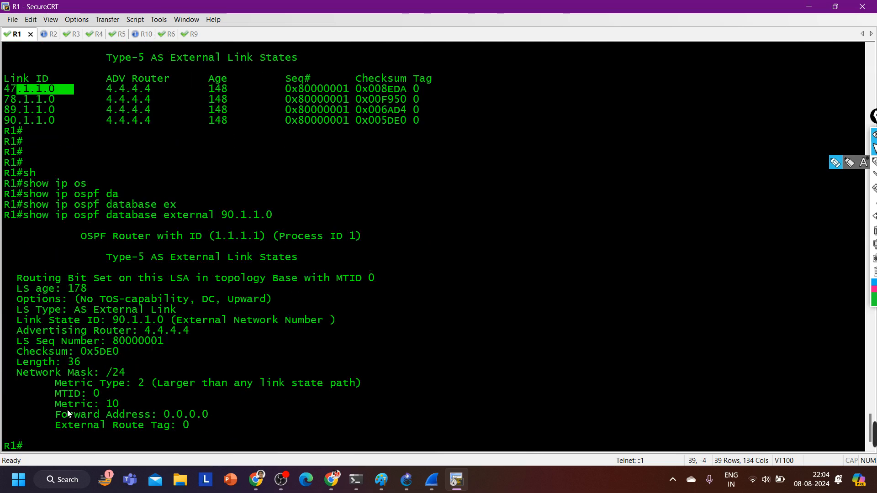
Highlight the metric, the Link State ID 90.1.1.0 and the advertising router in R1's external LSA output
drag(36, 403, 165, 402)
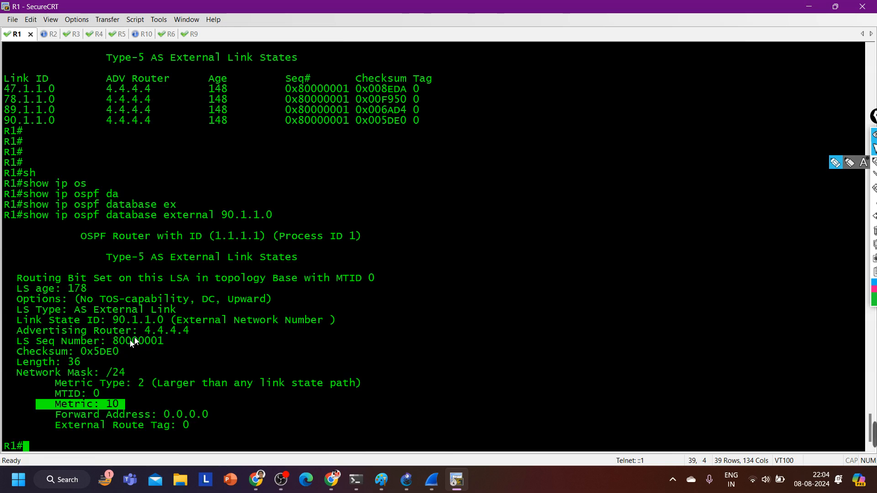
drag(106, 321, 180, 322)
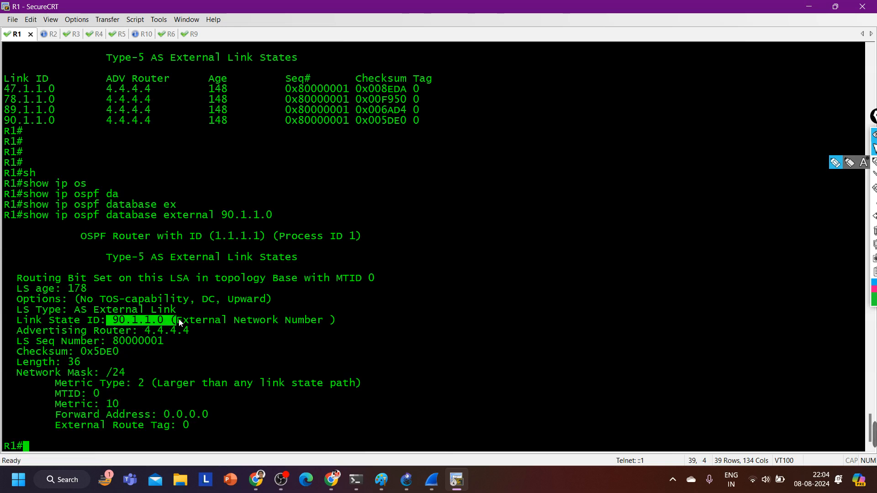
text(sh)
key(Tab)
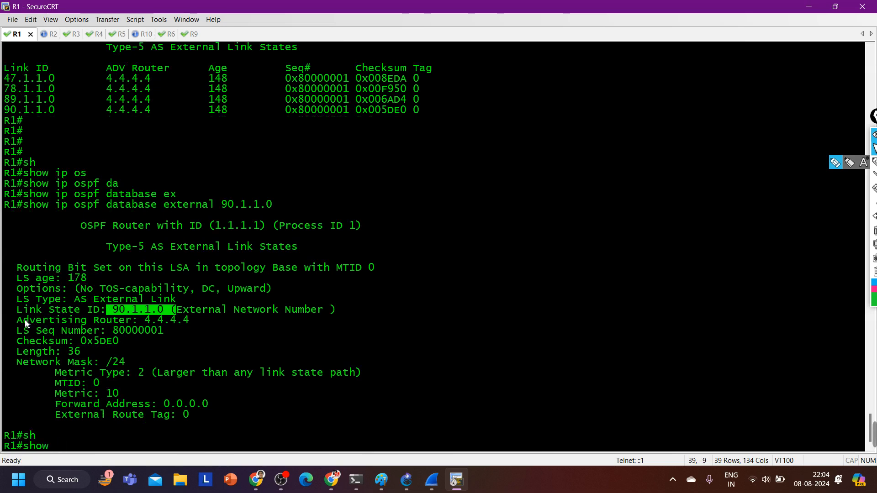
drag(11, 320, 214, 322)
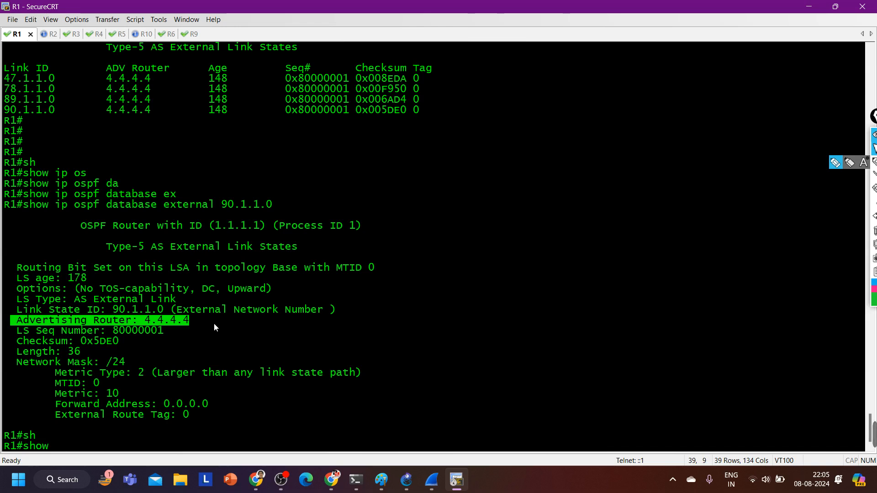
drag(10, 310, 176, 313)
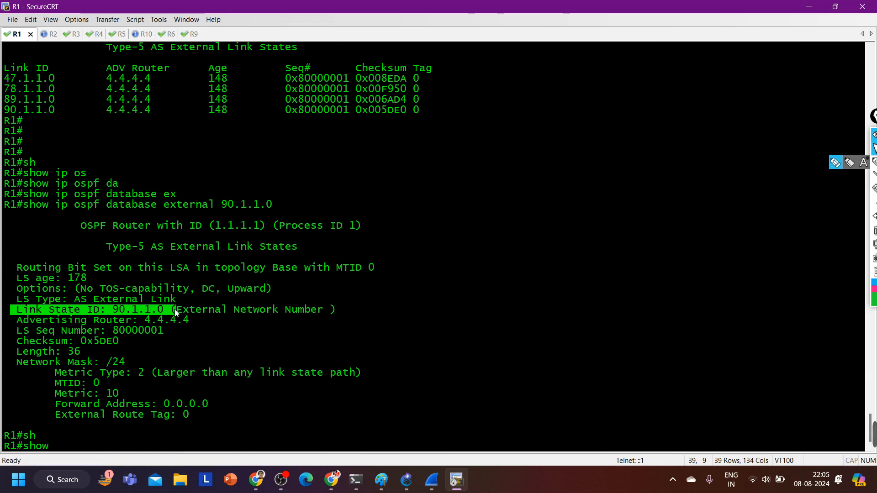
List the border routers known to R1 with show ip ospf border-routers
text(sh)
key(Tab)
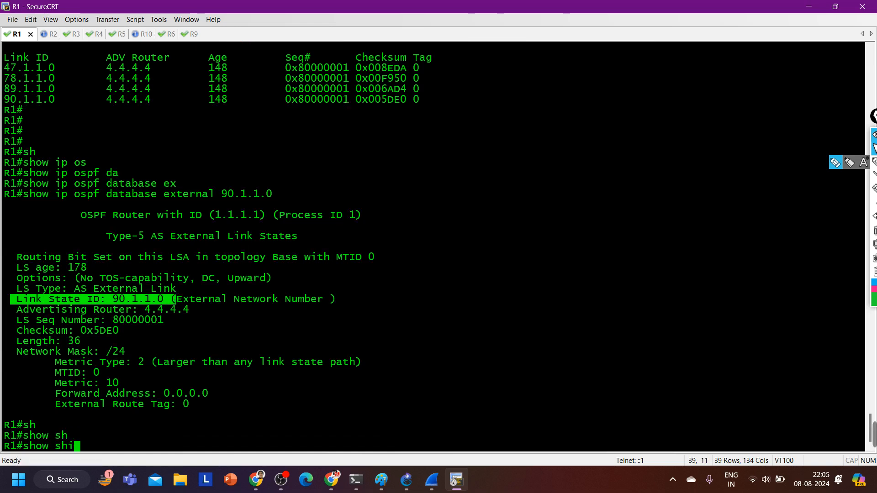
text(ip os)
key(Tab)
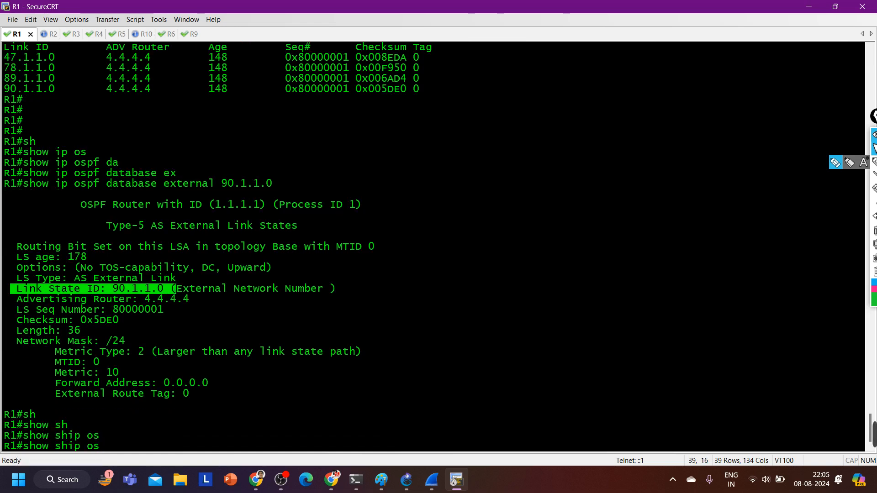
key(BackSpace)
key(BackSpace)
key(BackSpace)
key(BackSpace)
key(BackSpace)
key(Tab)
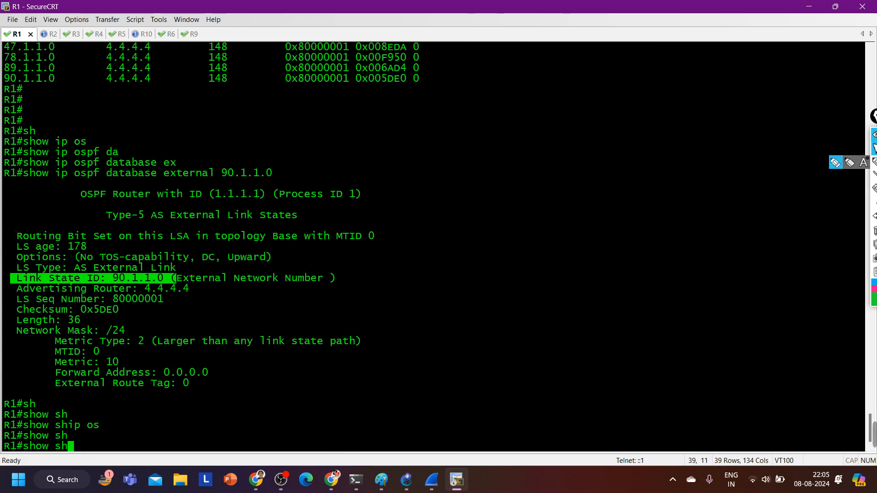
key(BackSpace)
text(ip os)
key(Tab)
text(bo)
key(Tab)
key(Return)
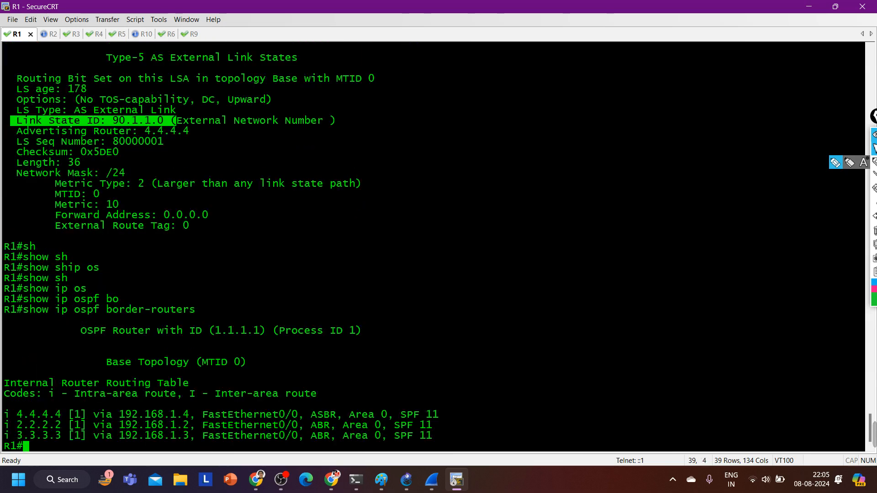
Highlight router 4.4.4.4, its ASBR role and its bracketed cost in the border-router list
drag(19, 414, 70, 415)
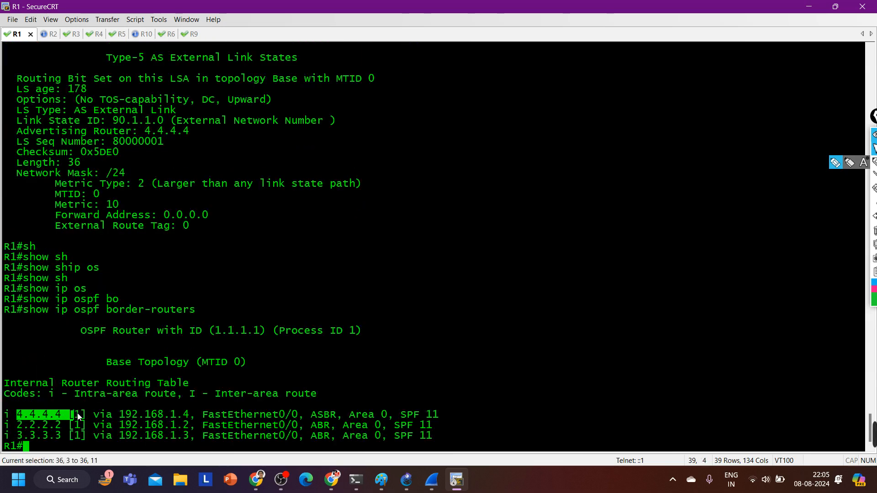
drag(305, 415, 351, 414)
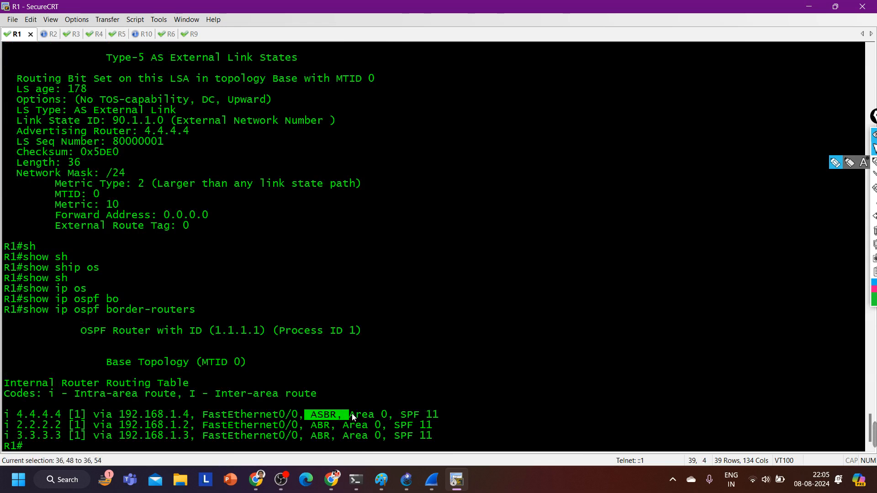
drag(96, 415, 68, 414)
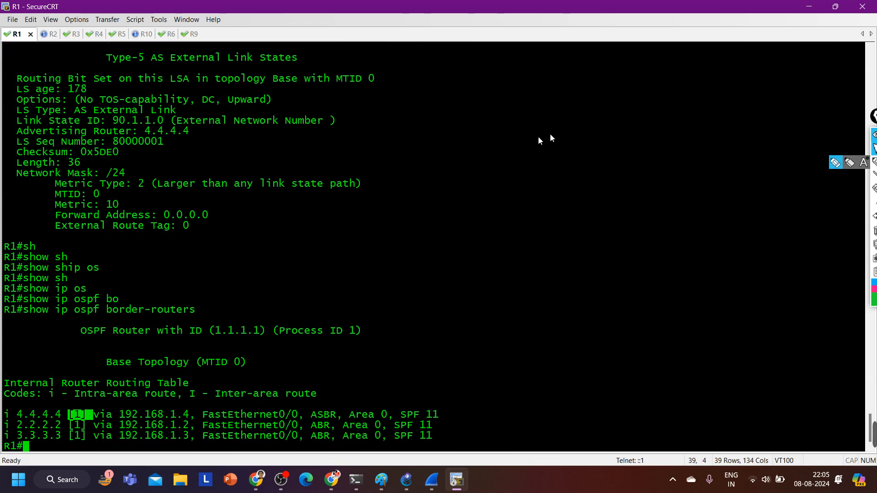
Reveal the GNS3 topology, draw an arrow from R1 to R5 and erase it
click(836, 8)
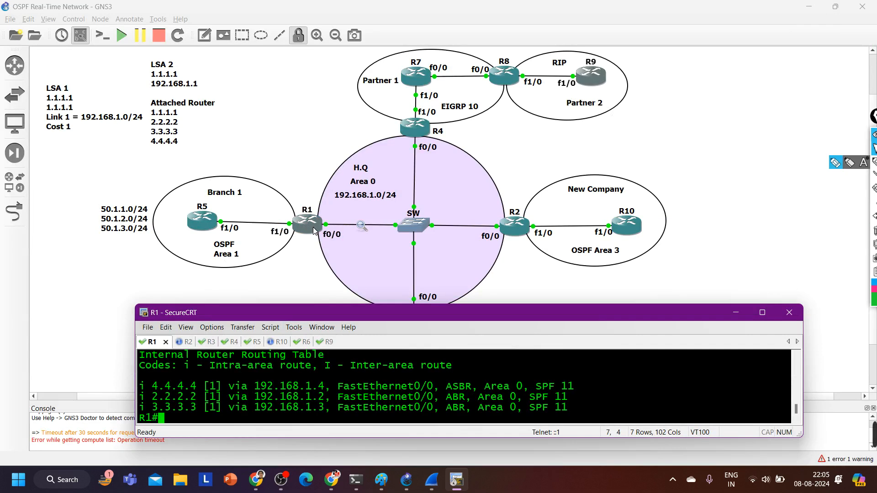
click(874, 162)
drag(286, 215, 212, 210)
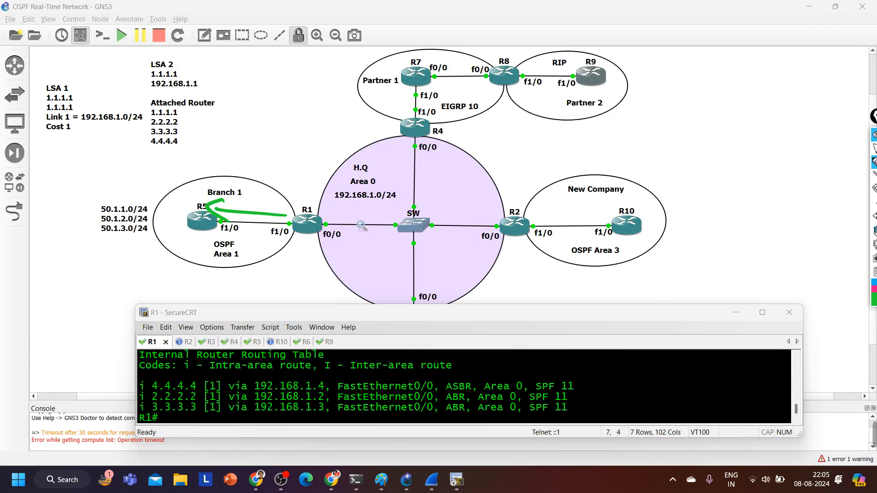
click(874, 148)
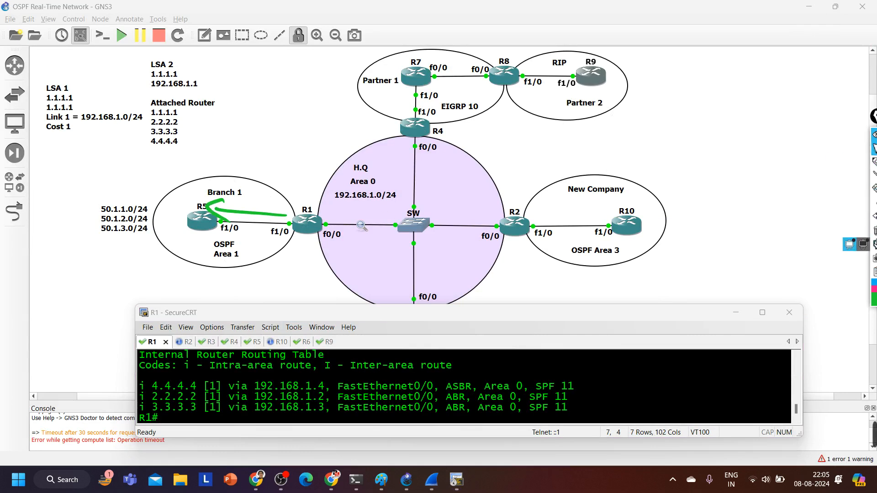
click(874, 231)
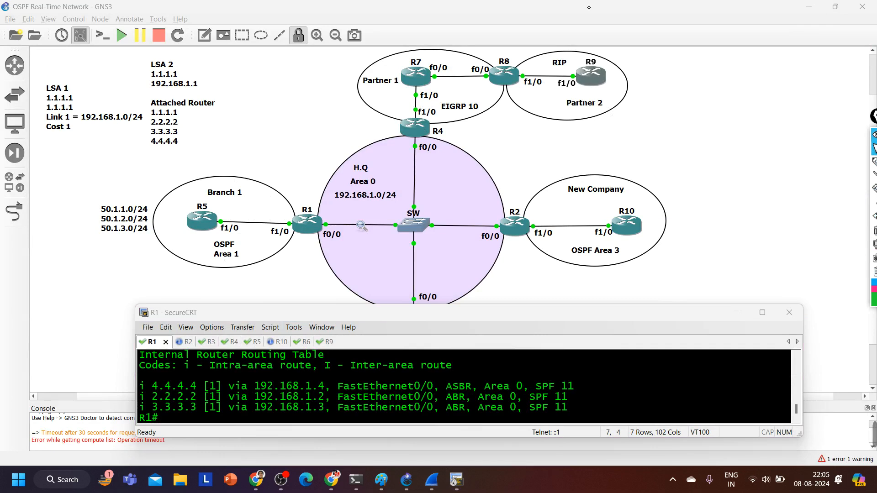
On R5's maximized console, run show ip ospf database and highlight the whole Type-5 AS External section
click(254, 342)
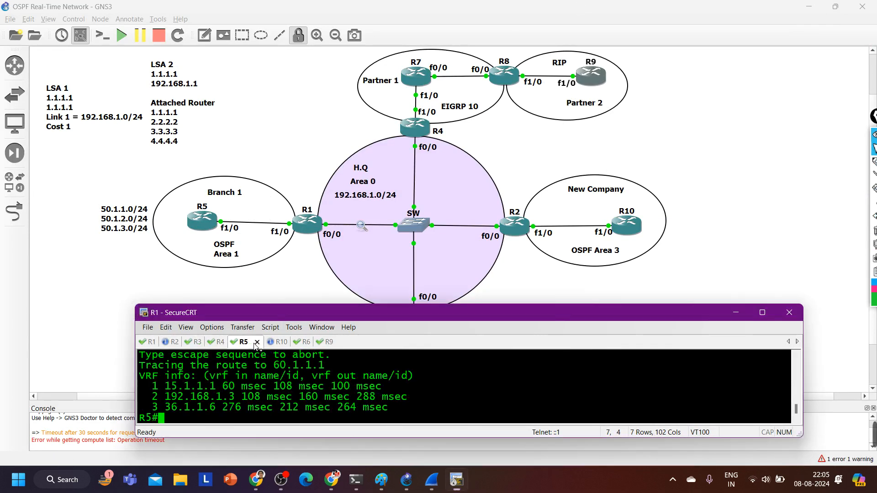
double_click(702, 319)
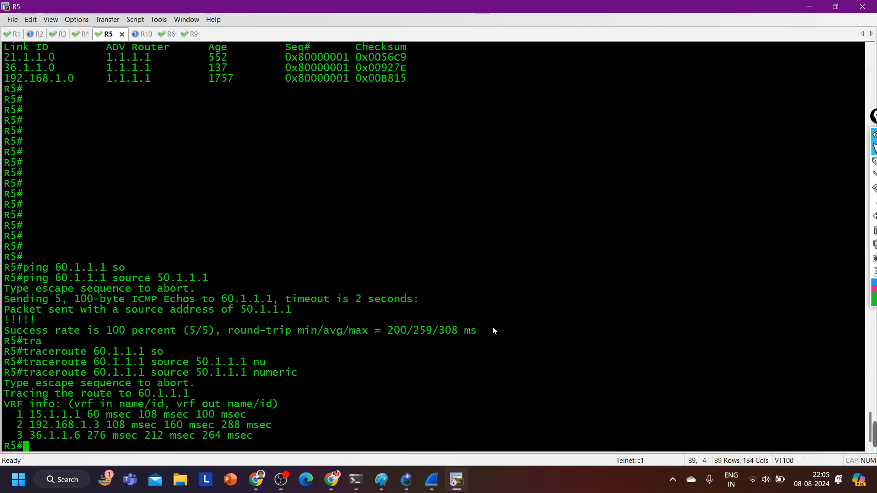
key(Return)
key(Return)
text(sh)
key(Tab)
text(ip )
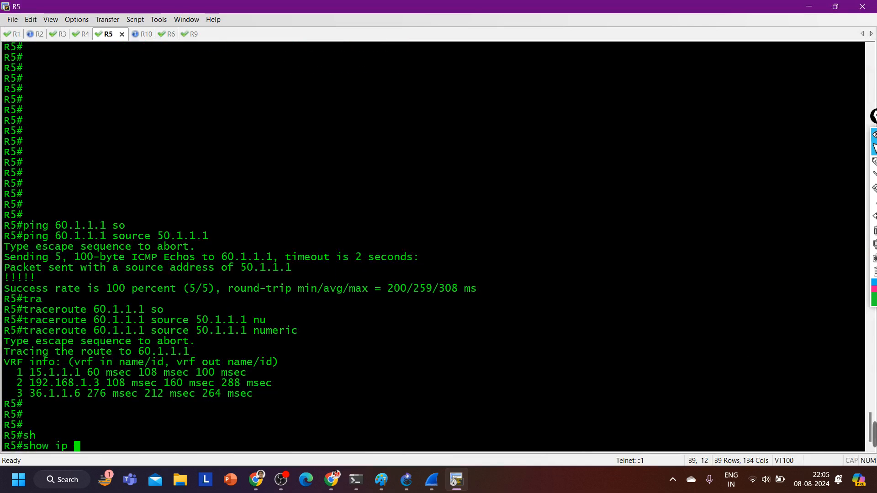
text(os)
key(Tab)
text(d)
key(Tab)
key(Return)
key(Return)
key(Return)
key(Return)
key(Return)
key(Return)
key(Return)
key(Return)
key(Return)
key(Return)
key(Return)
key(Return)
key(Return)
key(Return)
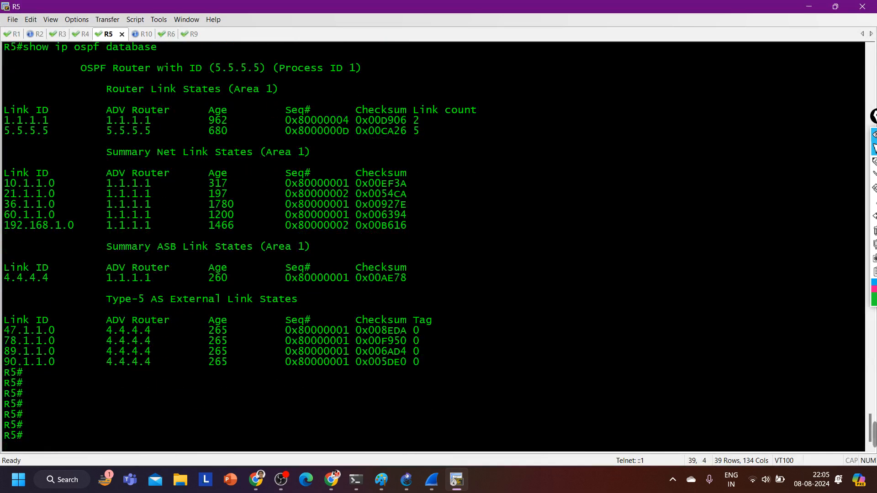
drag(40, 240, 478, 310)
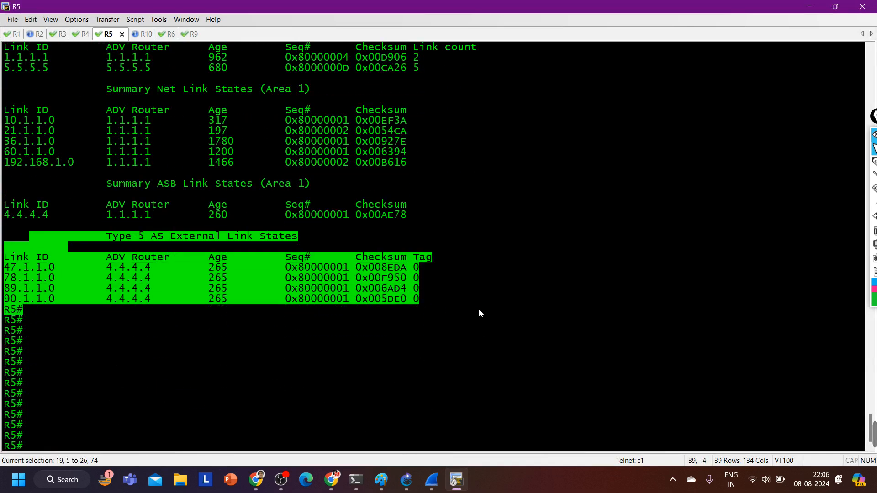
Return to the GNS3 topology, draw an arrow from R4 to R1 and write E beside it
click(835, 6)
click(739, 149)
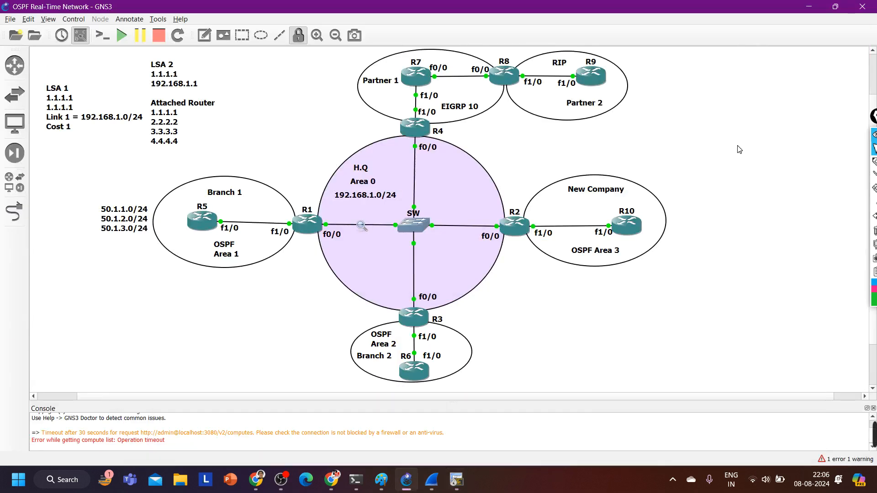
click(873, 162)
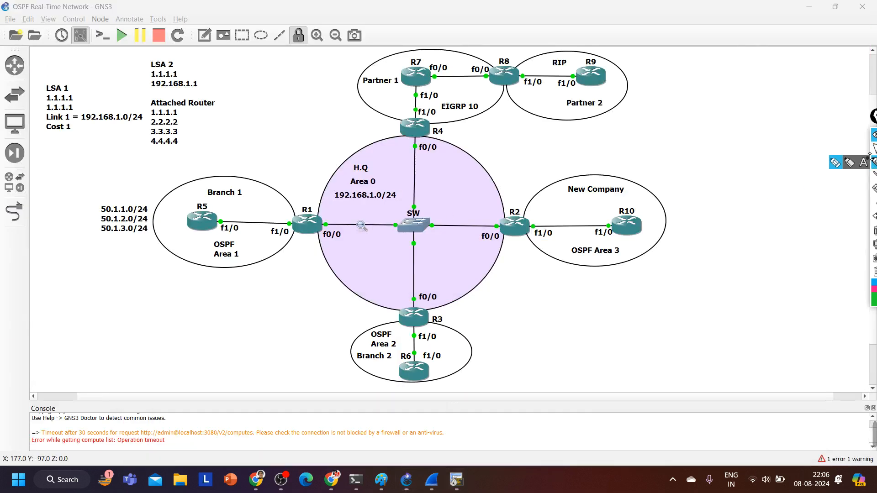
mouse_move(408, 141)
mouse_down()
mouse_move(325, 201)
mouse_move(328, 214)
mouse_up()
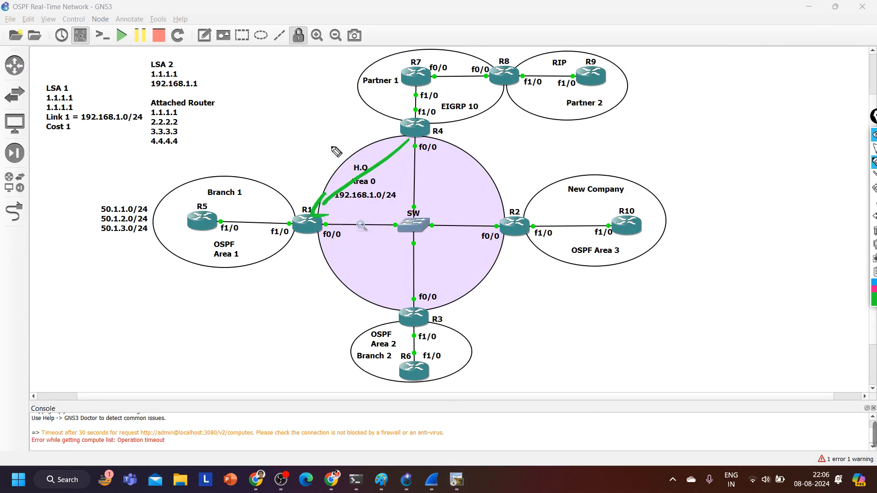
mouse_move(334, 159)
mouse_down()
mouse_move(356, 134)
mouse_move(352, 146)
mouse_up()
drag(334, 157, 359, 155)
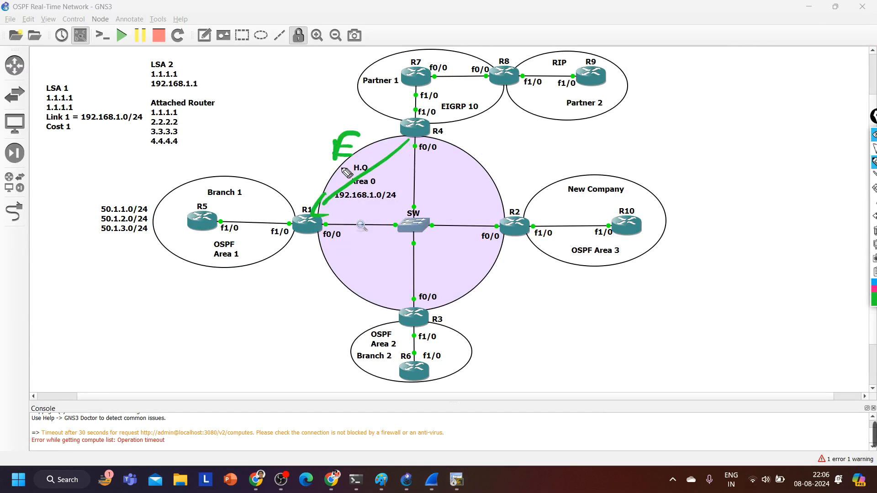
Circle R4 on the topology, label it ASBR and circle the letter E
mouse_move(441, 119)
mouse_down()
mouse_move(451, 114)
mouse_move(416, 165)
mouse_move(456, 115)
mouse_up()
mouse_move(477, 155)
mouse_down()
mouse_move(494, 133)
mouse_move(499, 153)
mouse_up()
drag(482, 144, 497, 143)
mouse_move(513, 133)
mouse_down()
mouse_move(514, 156)
mouse_move(502, 158)
mouse_up()
mouse_move(530, 138)
mouse_down()
mouse_move(529, 163)
mouse_move(550, 161)
mouse_move(528, 163)
mouse_move(572, 159)
mouse_up()
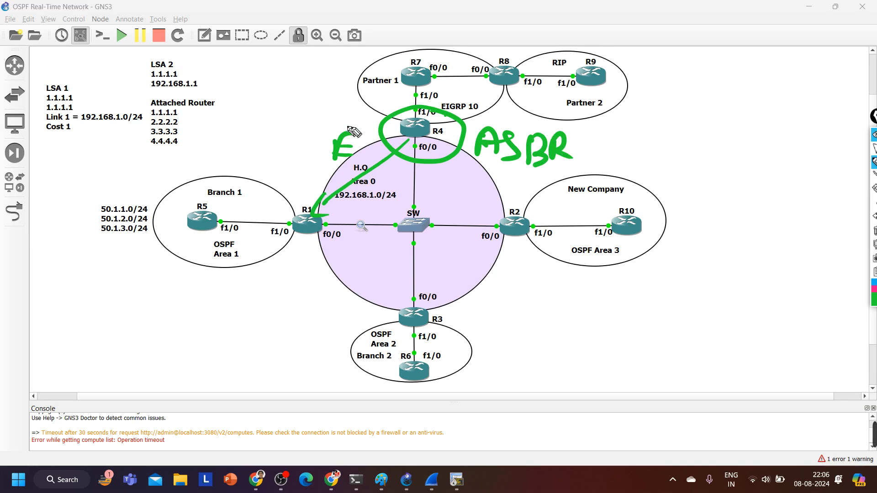
mouse_move(368, 136)
mouse_down()
mouse_move(331, 135)
mouse_move(368, 137)
mouse_up()
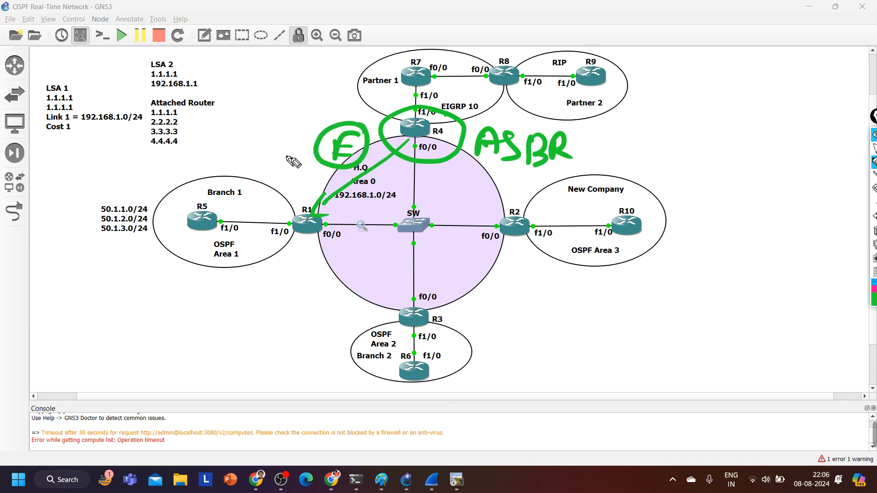
Draw arrows pointing to R2 and R3 on the topology and circle R4 again
drag(424, 155, 476, 216)
mouse_move(428, 201)
mouse_down()
mouse_move(419, 289)
mouse_move(432, 273)
mouse_up()
drag(464, 219, 488, 211)
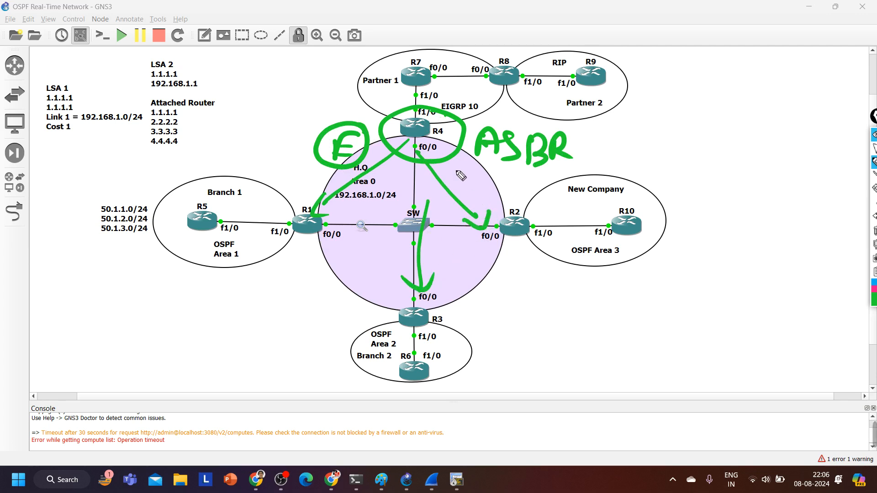
drag(404, 146, 382, 121)
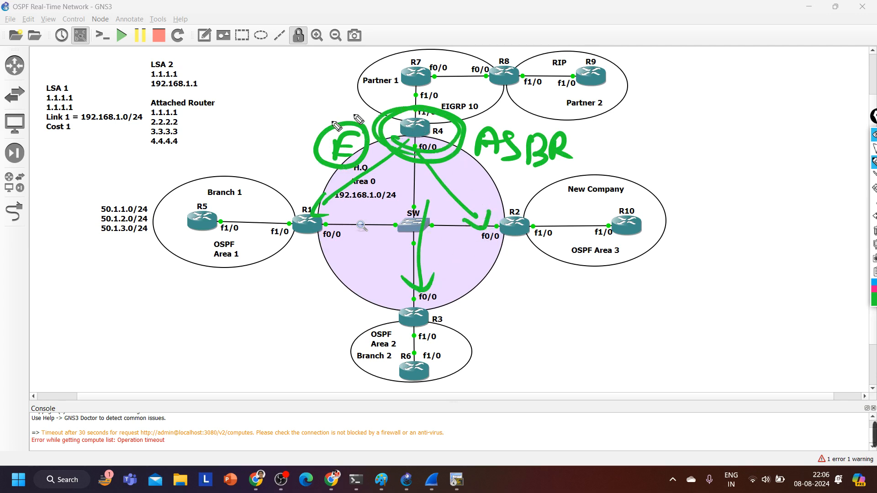